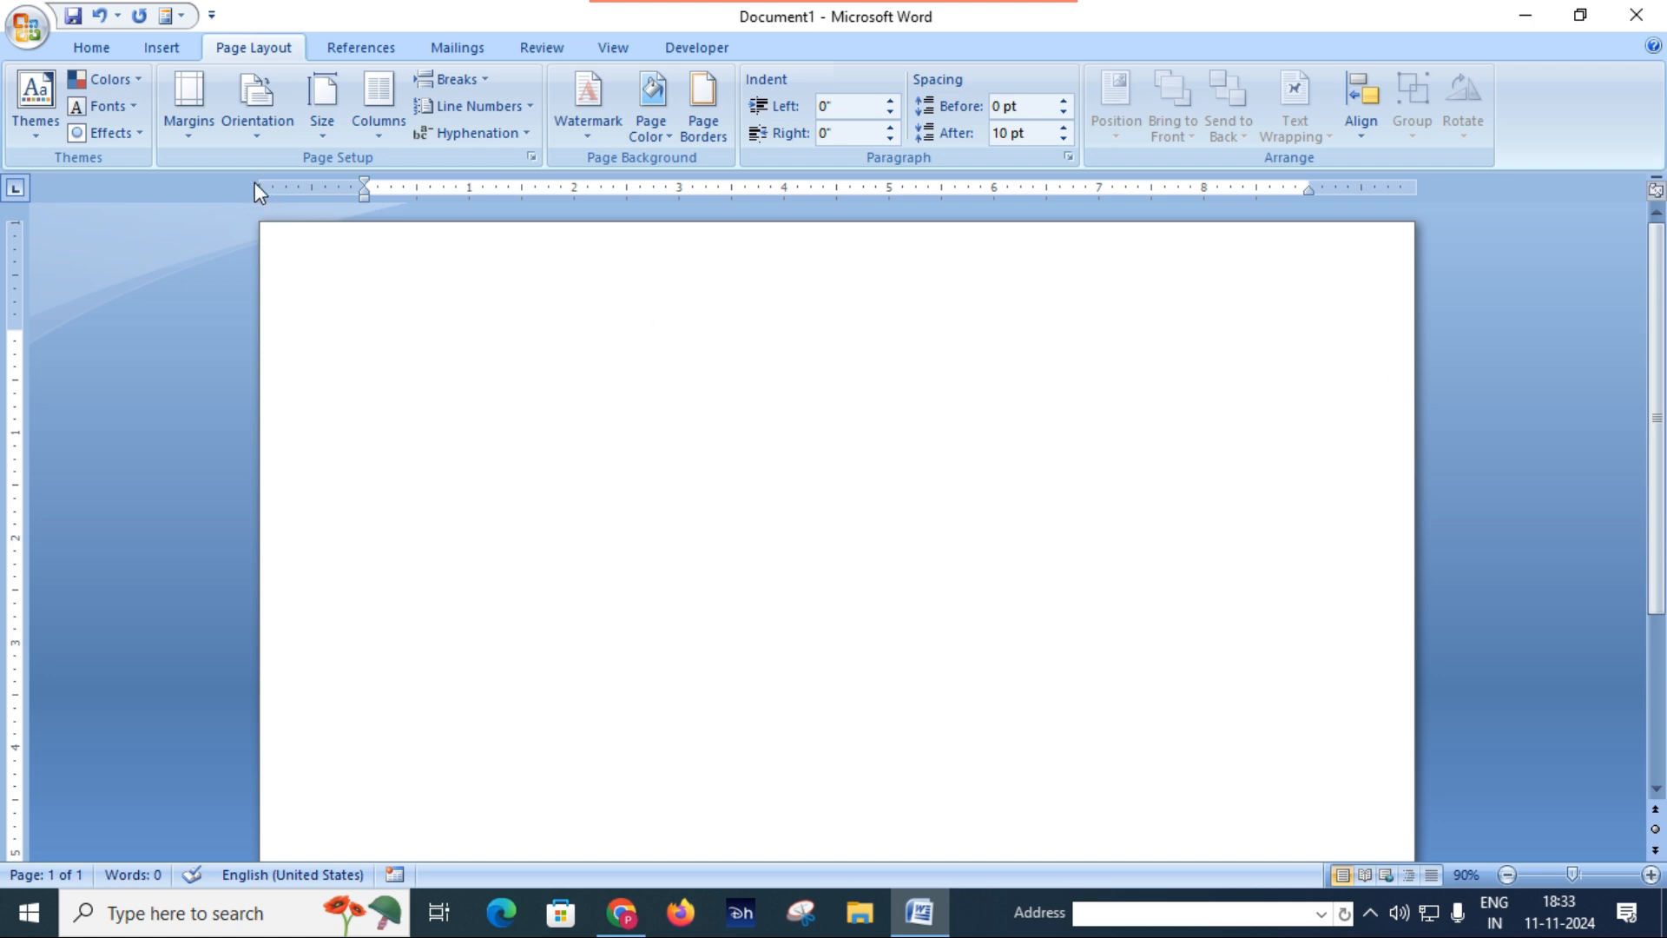
pyautogui.click(198, 135)
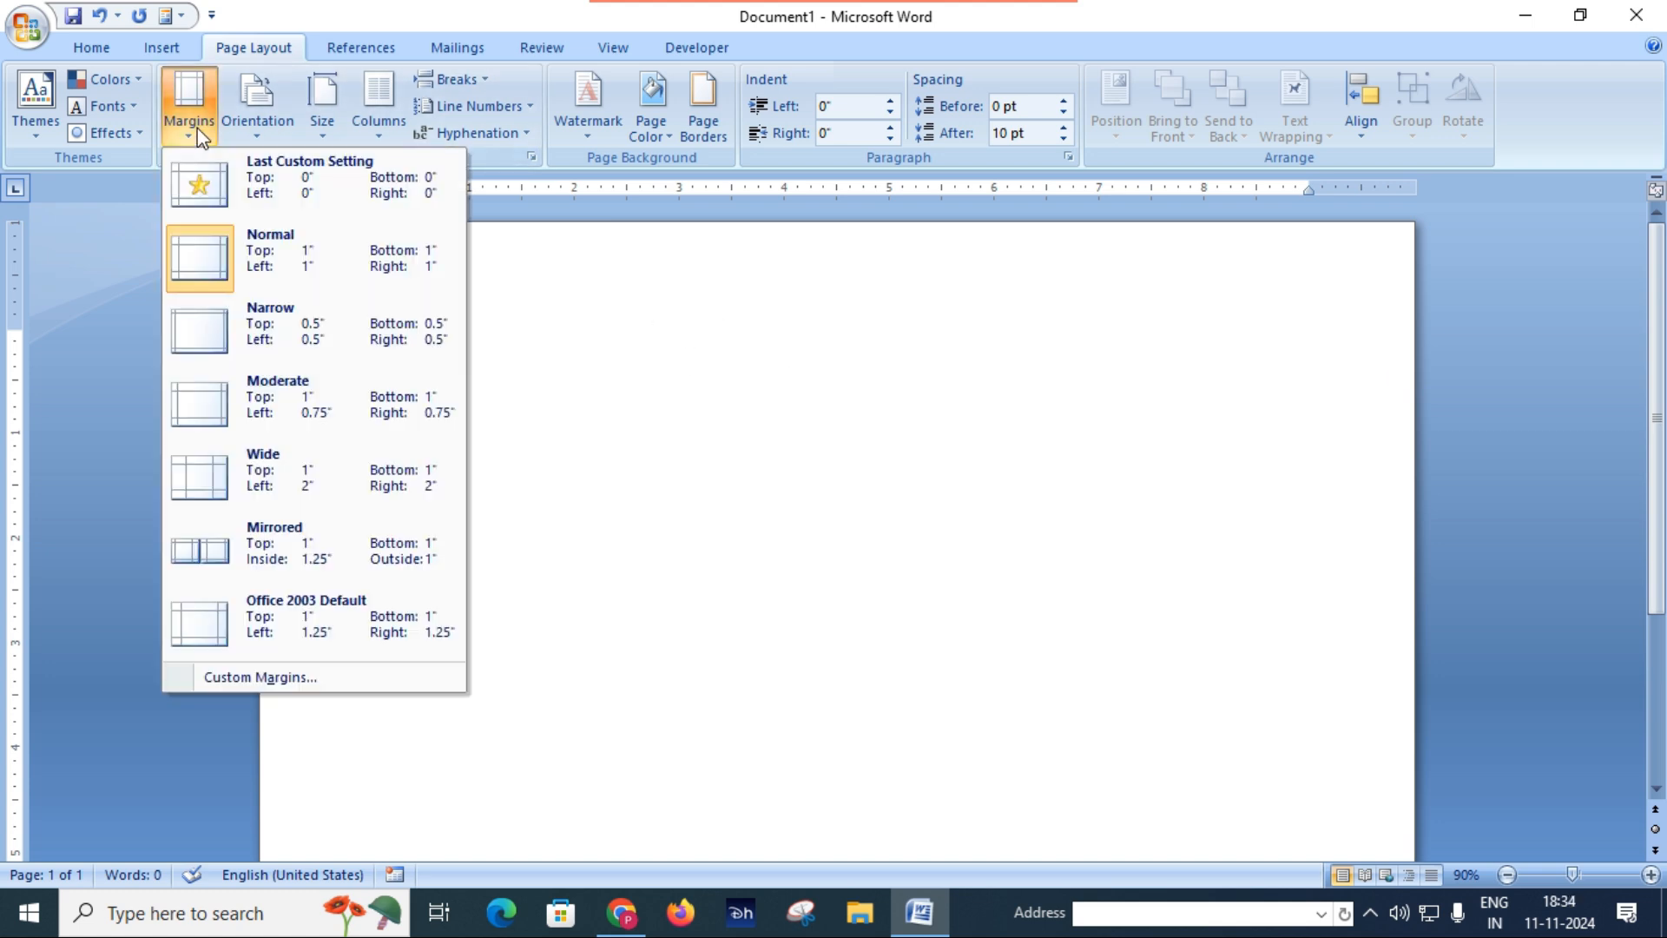
pyautogui.click(612, 356)
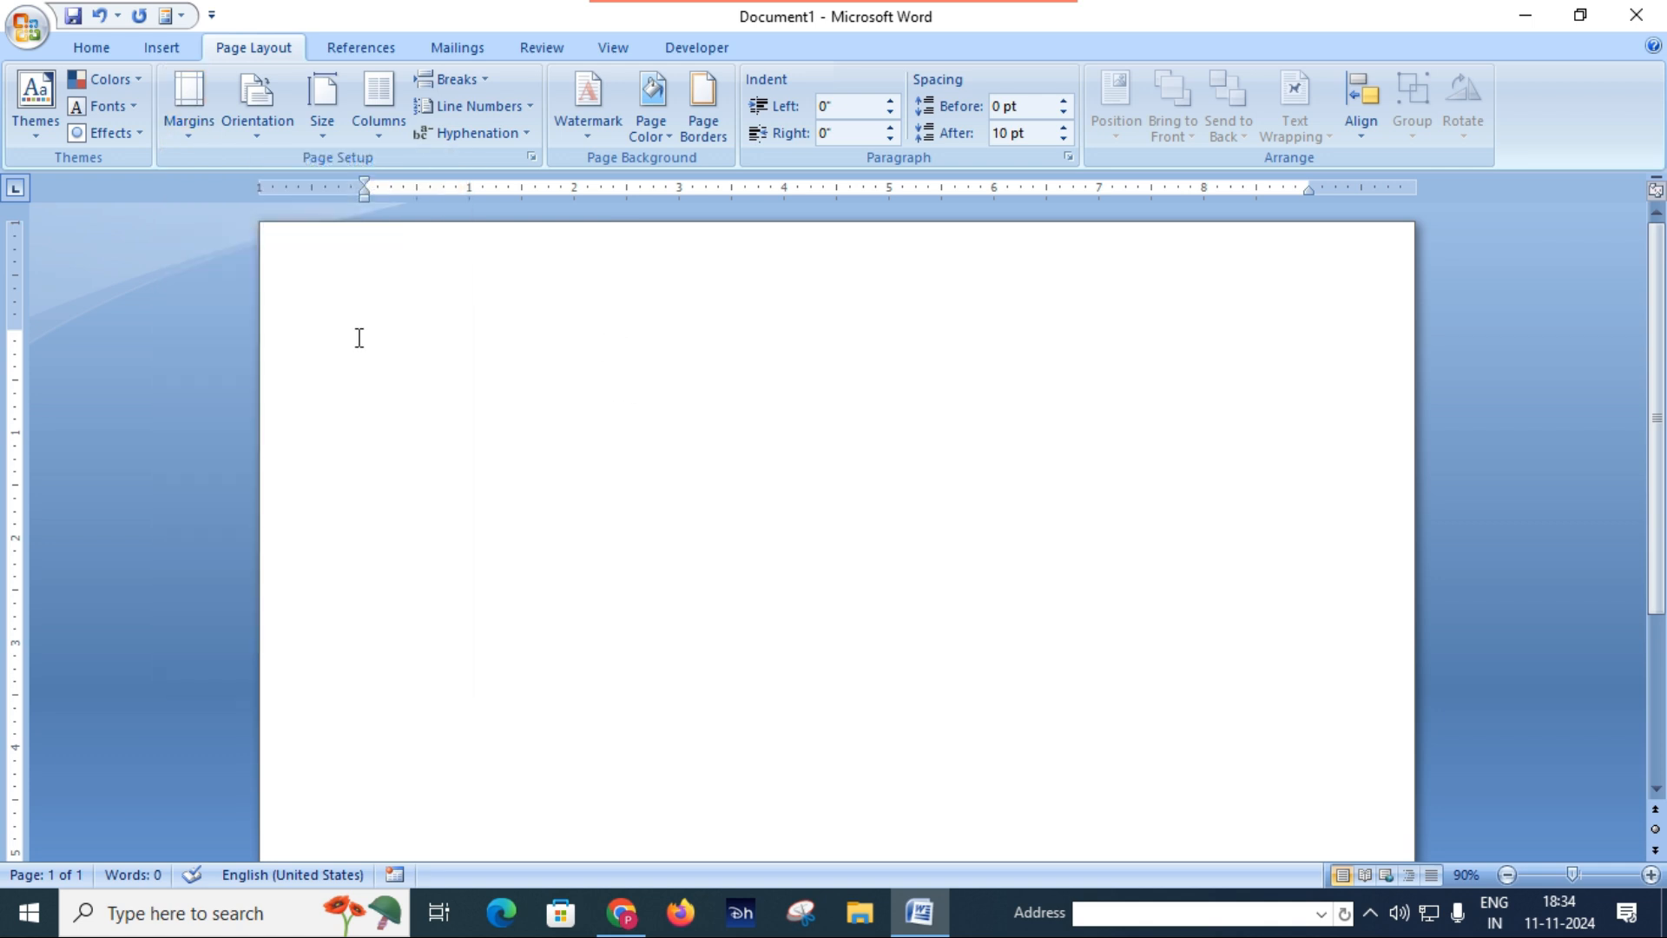
pyautogui.moveTo(22, 327); pyautogui.dragTo(23, 328)
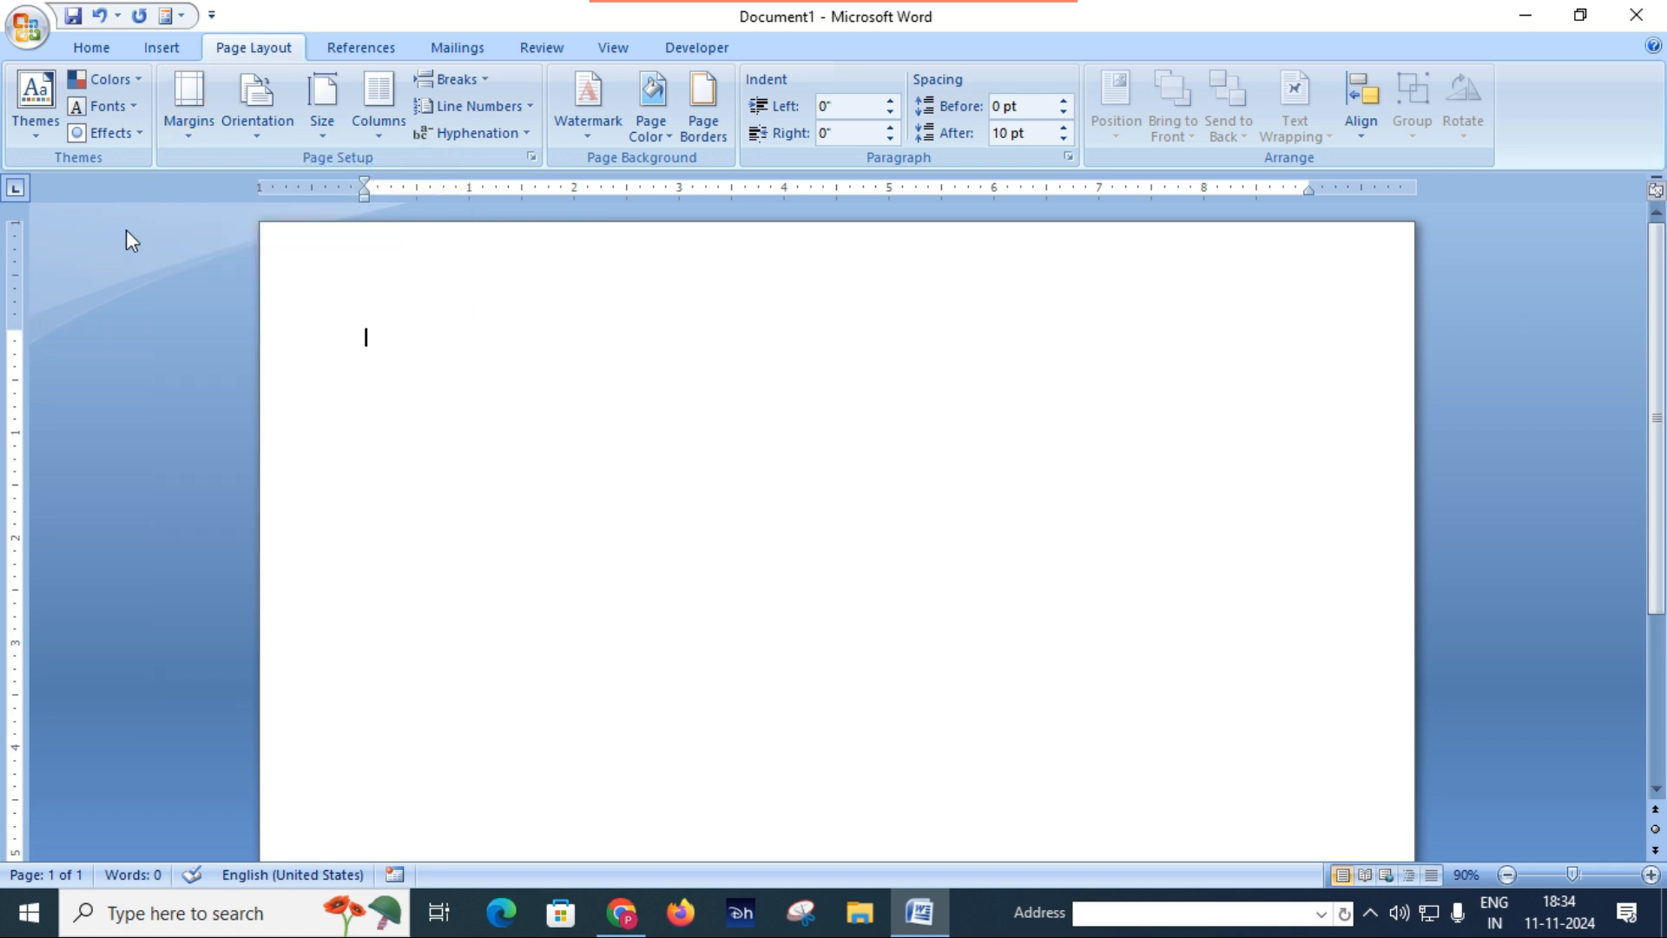
# Step: Set custom page margins of 0 on the top, bottom, left and right for the whole document
pyautogui.click(182, 143)
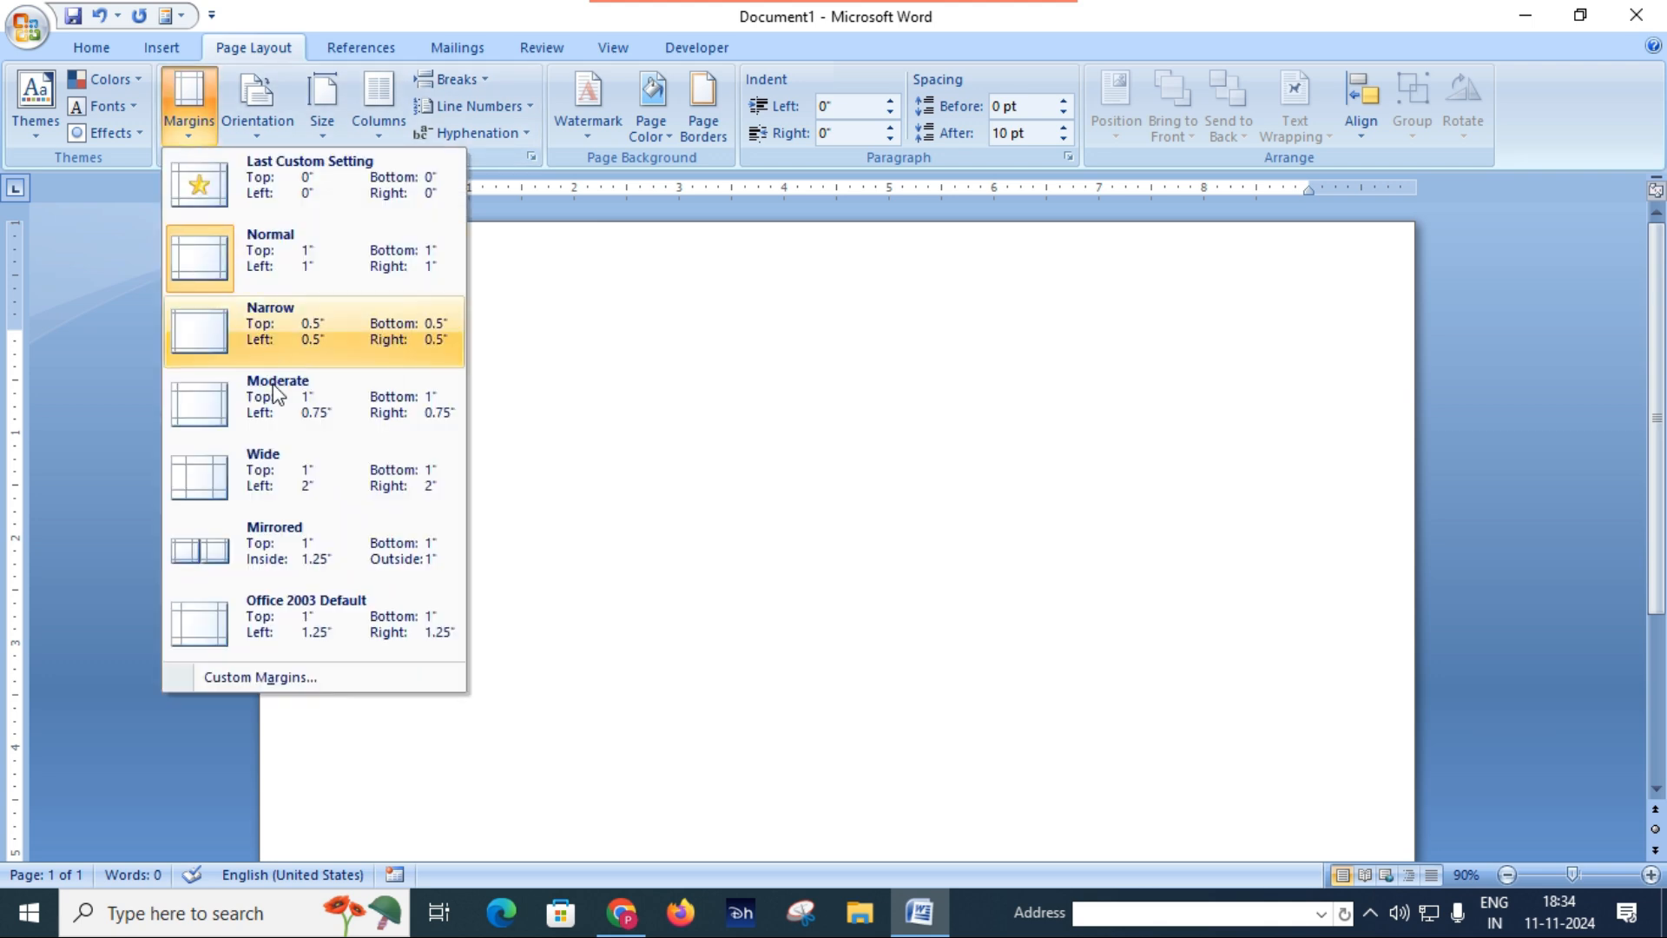
pyautogui.click(290, 676)
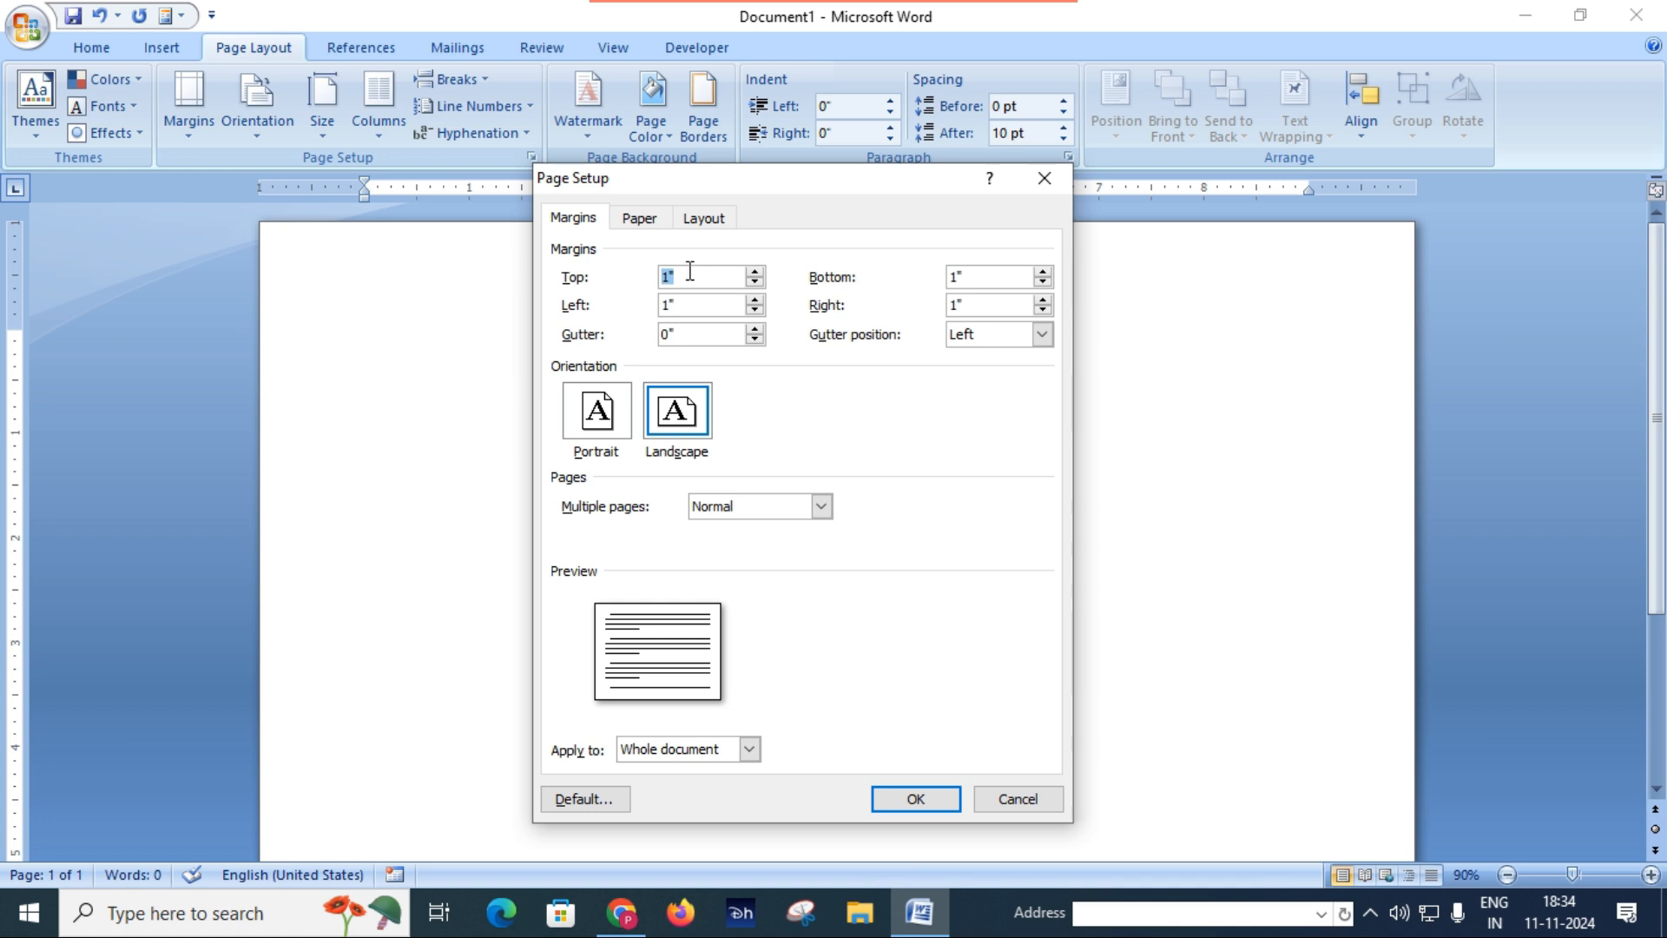
pyautogui.write('0')
pyautogui.press('Tab')
pyautogui.write('0')
pyautogui.press('Tab')
pyautogui.write('0')
pyautogui.press('Tab')
pyautogui.write('0')
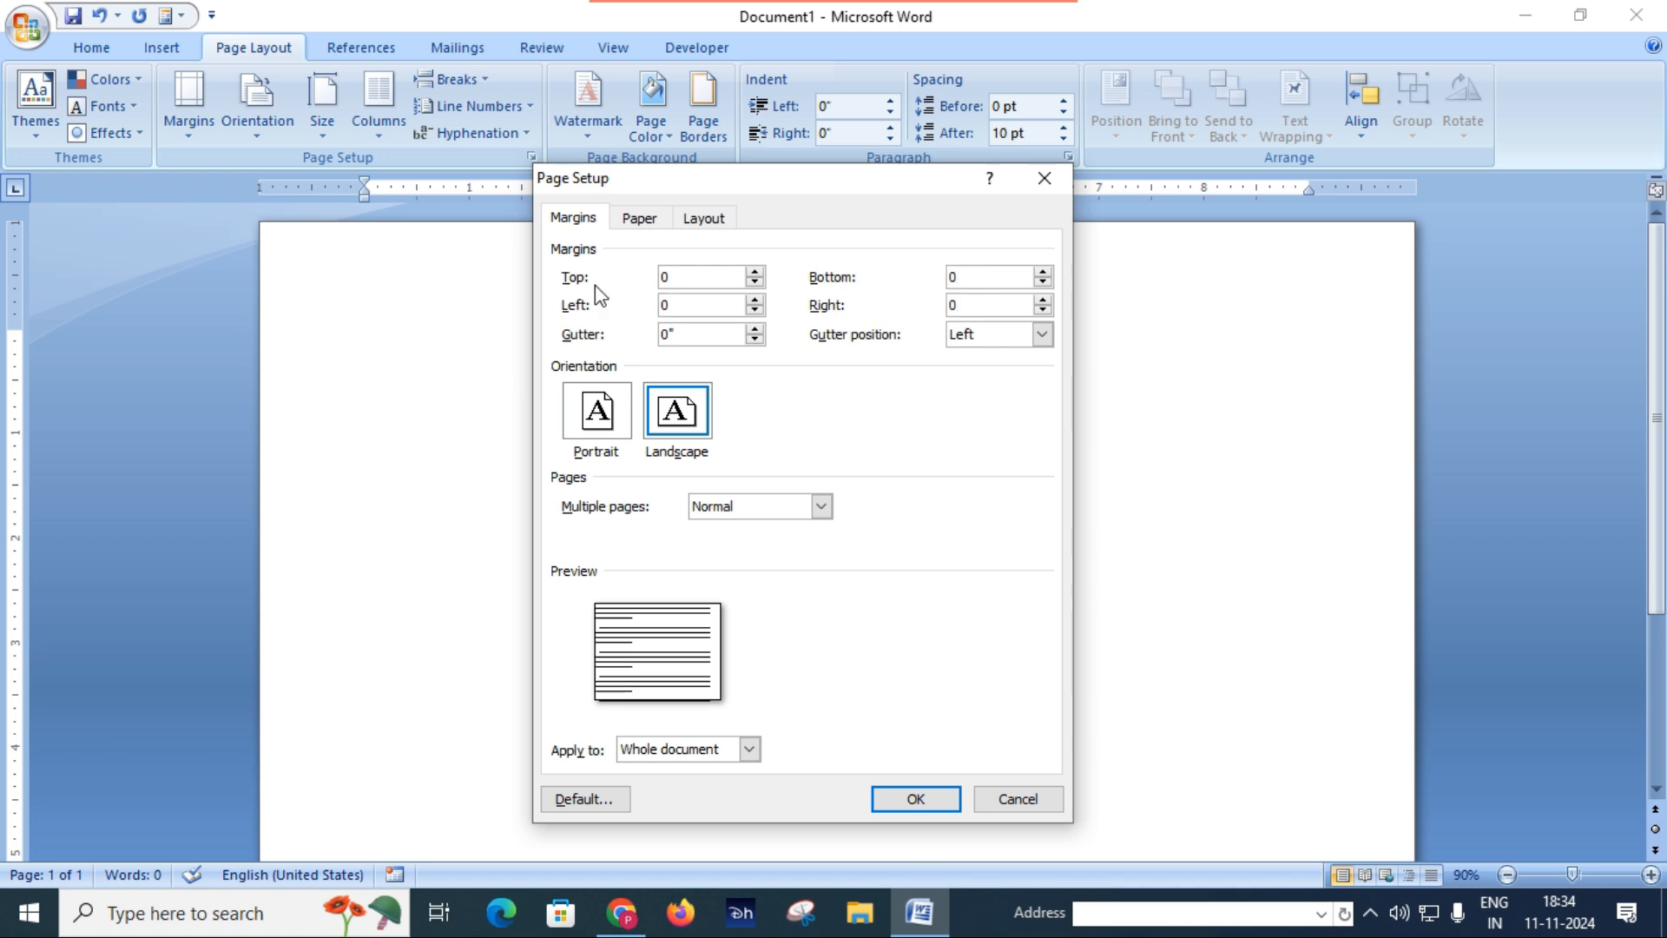
pyautogui.click(926, 804)
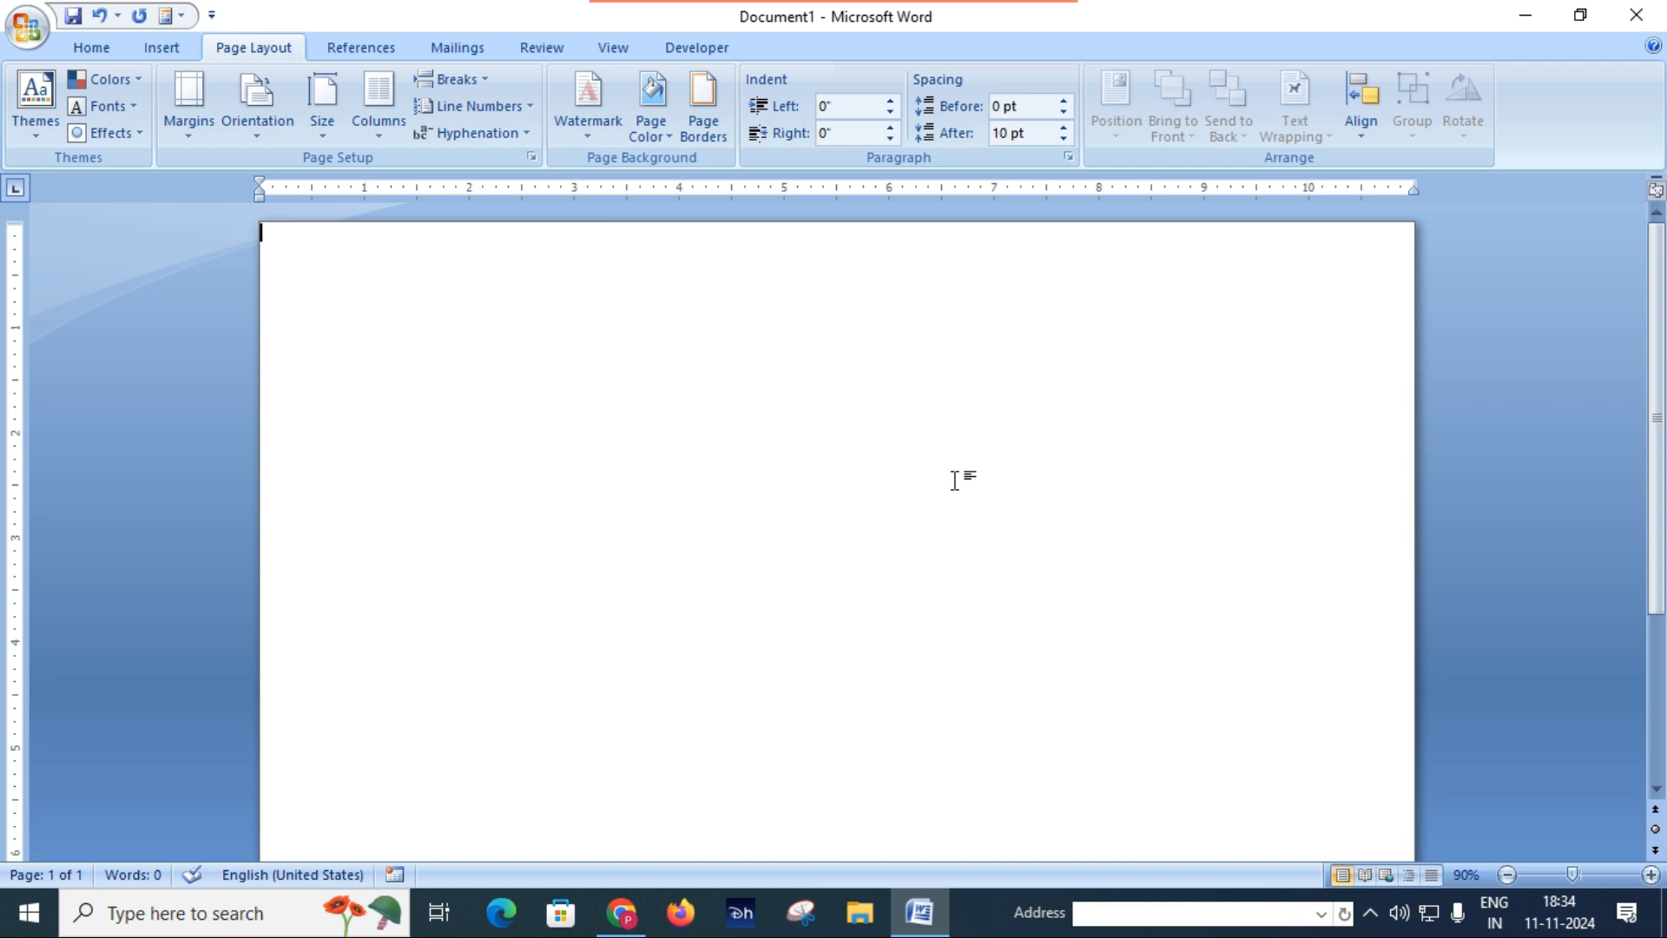
# Step: View the Certificate.JPG reference image from the desktop and return to the blank Word document
pyautogui.click(1525, 12)
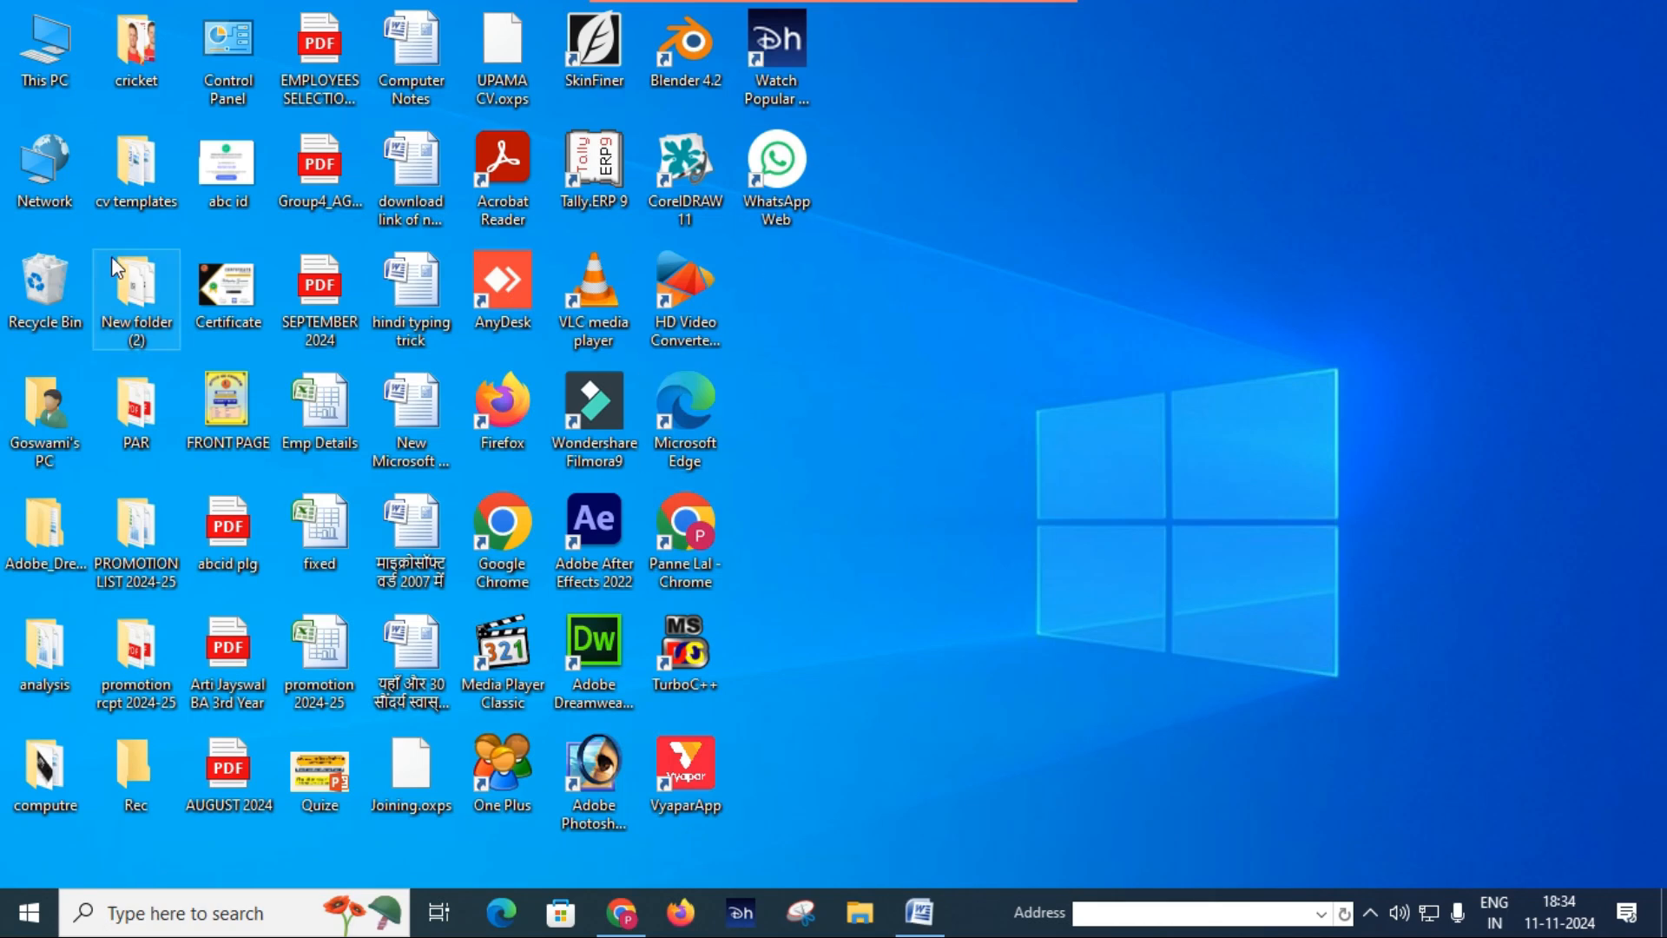
pyautogui.doubleClick(242, 295)
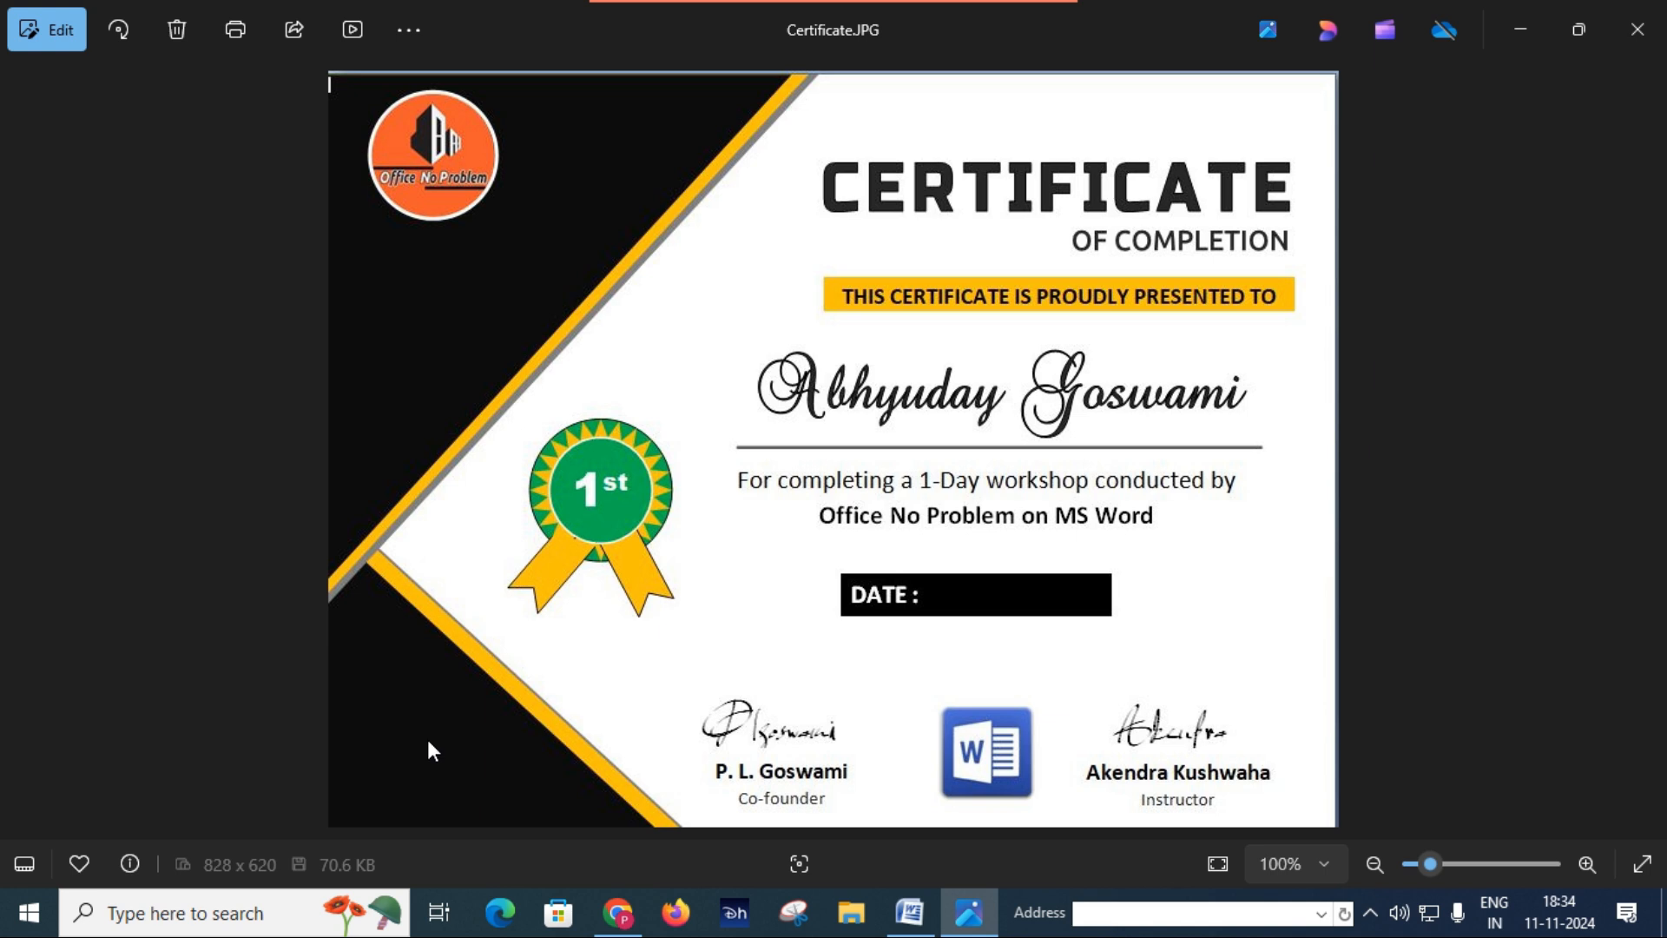
pyautogui.click(909, 911)
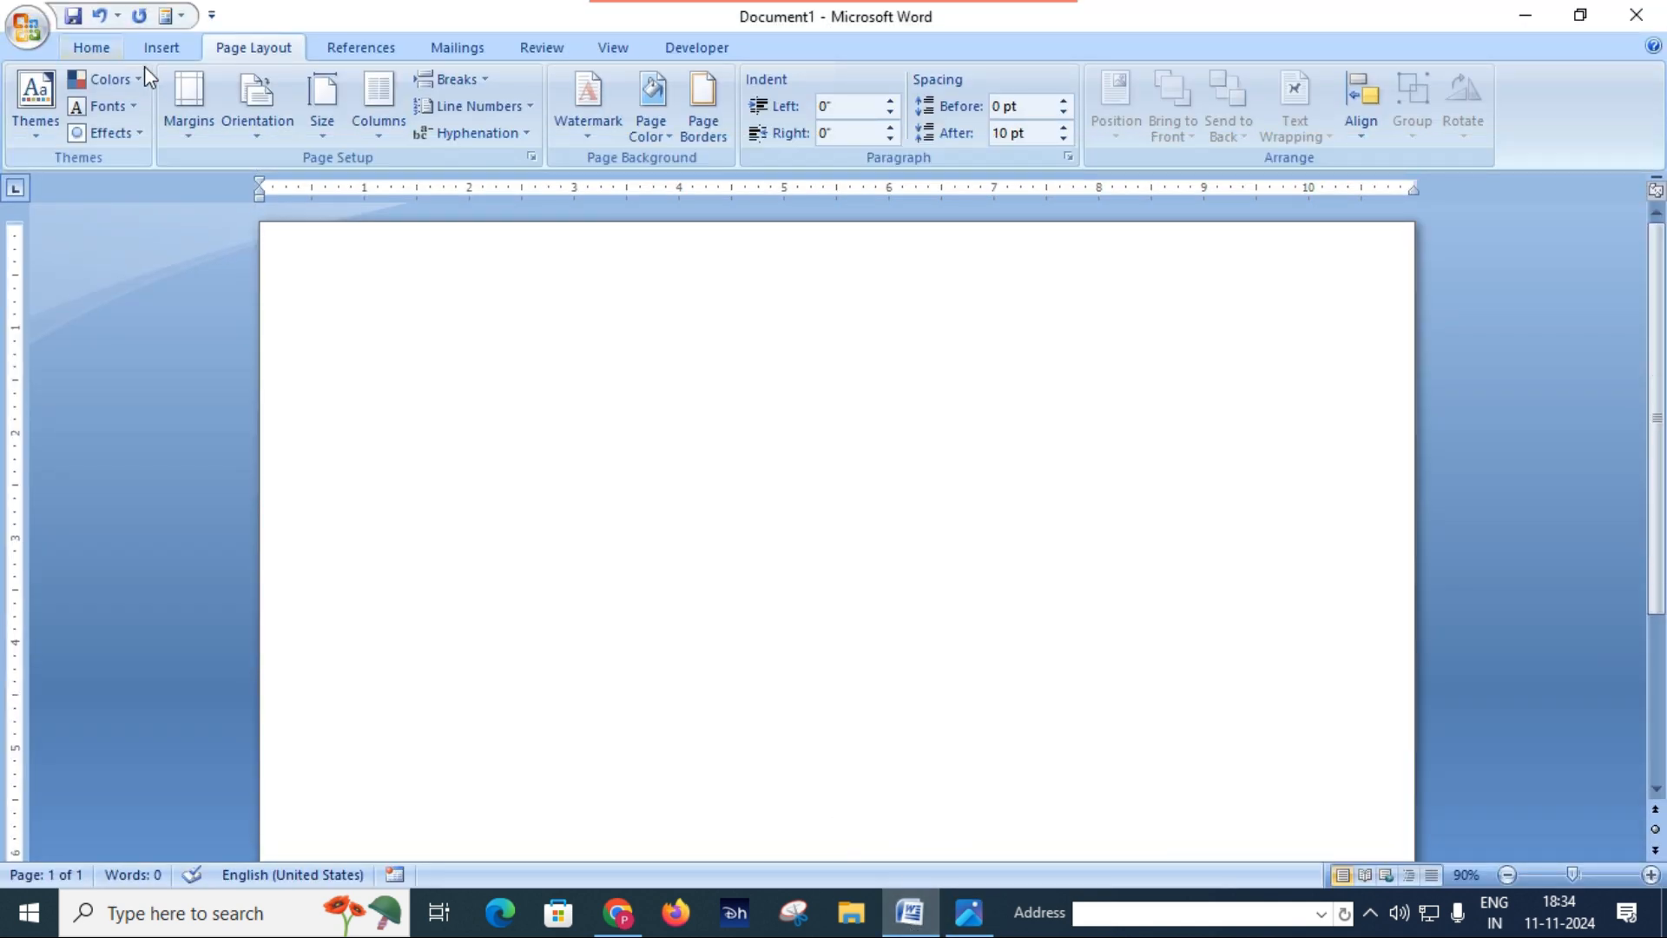
# Step: Draw a right triangle about 3.5" high and 3.55" wide on the page and fill it with Black, Text 1
pyautogui.click(97, 45)
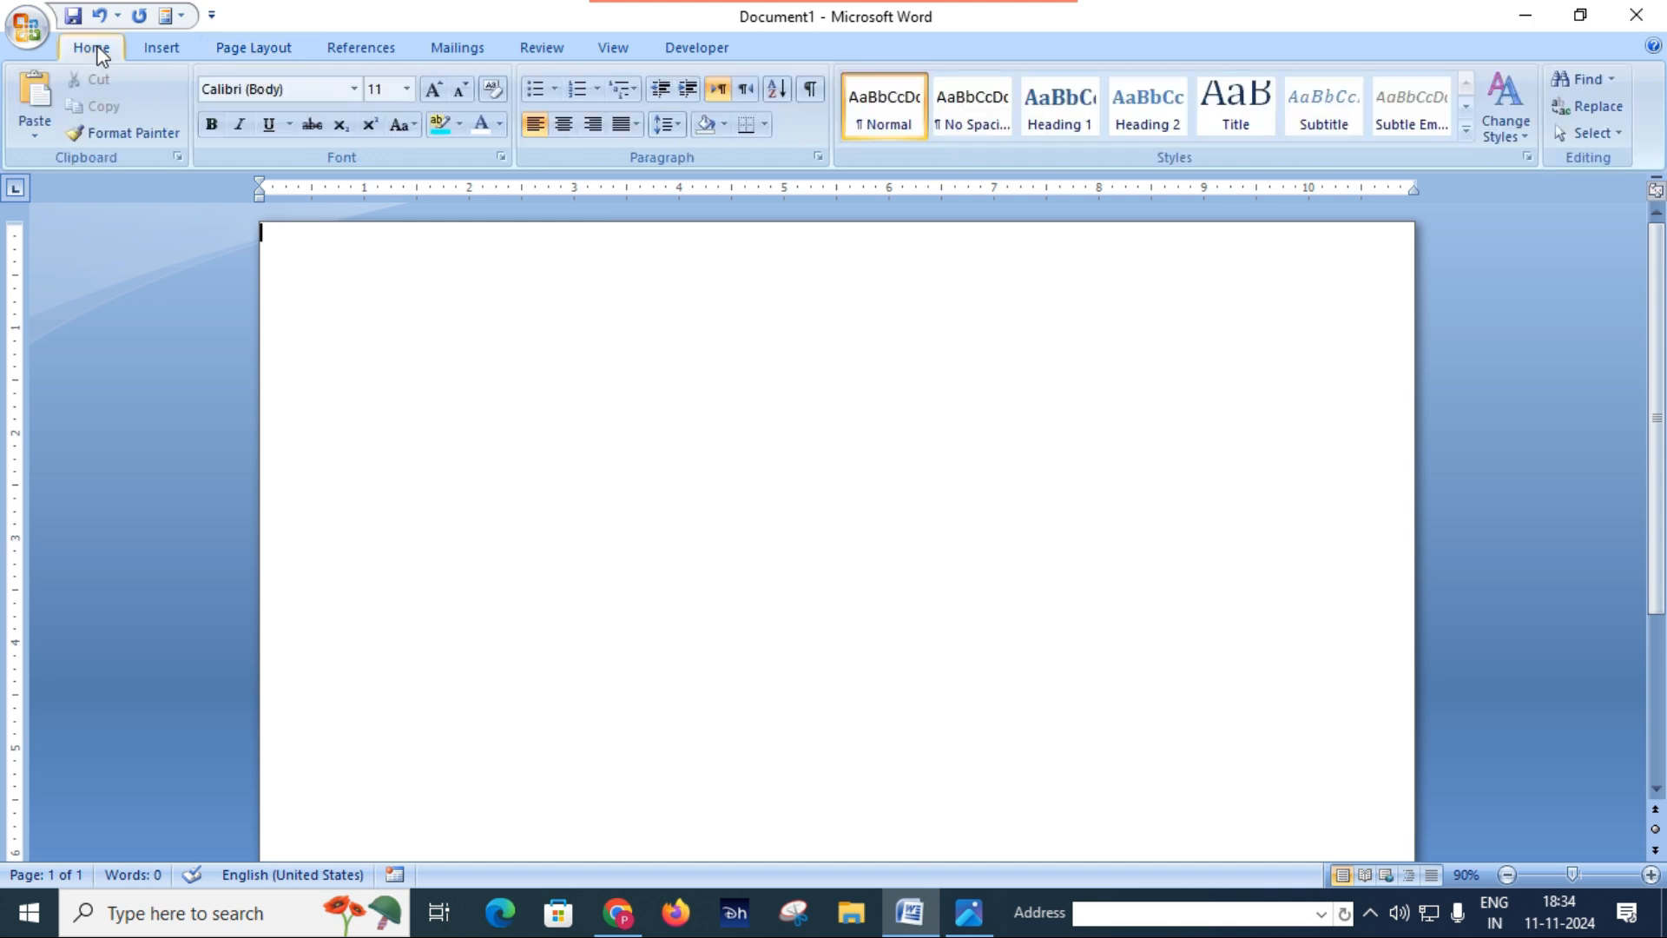
pyautogui.click(175, 49)
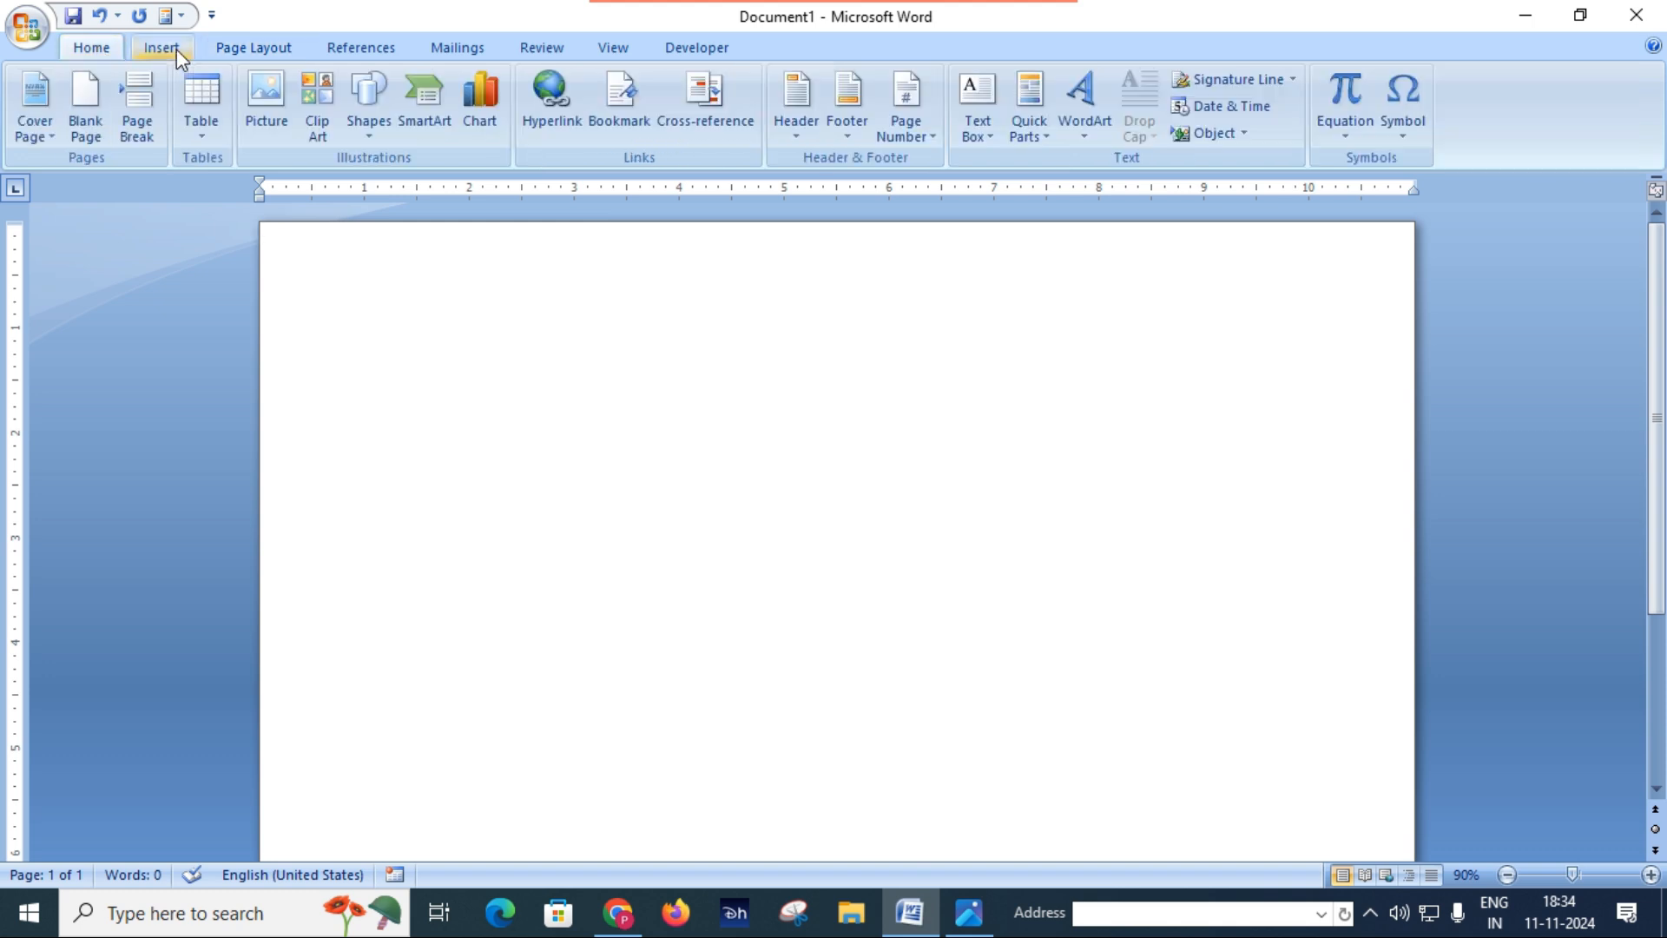
pyautogui.click(378, 129)
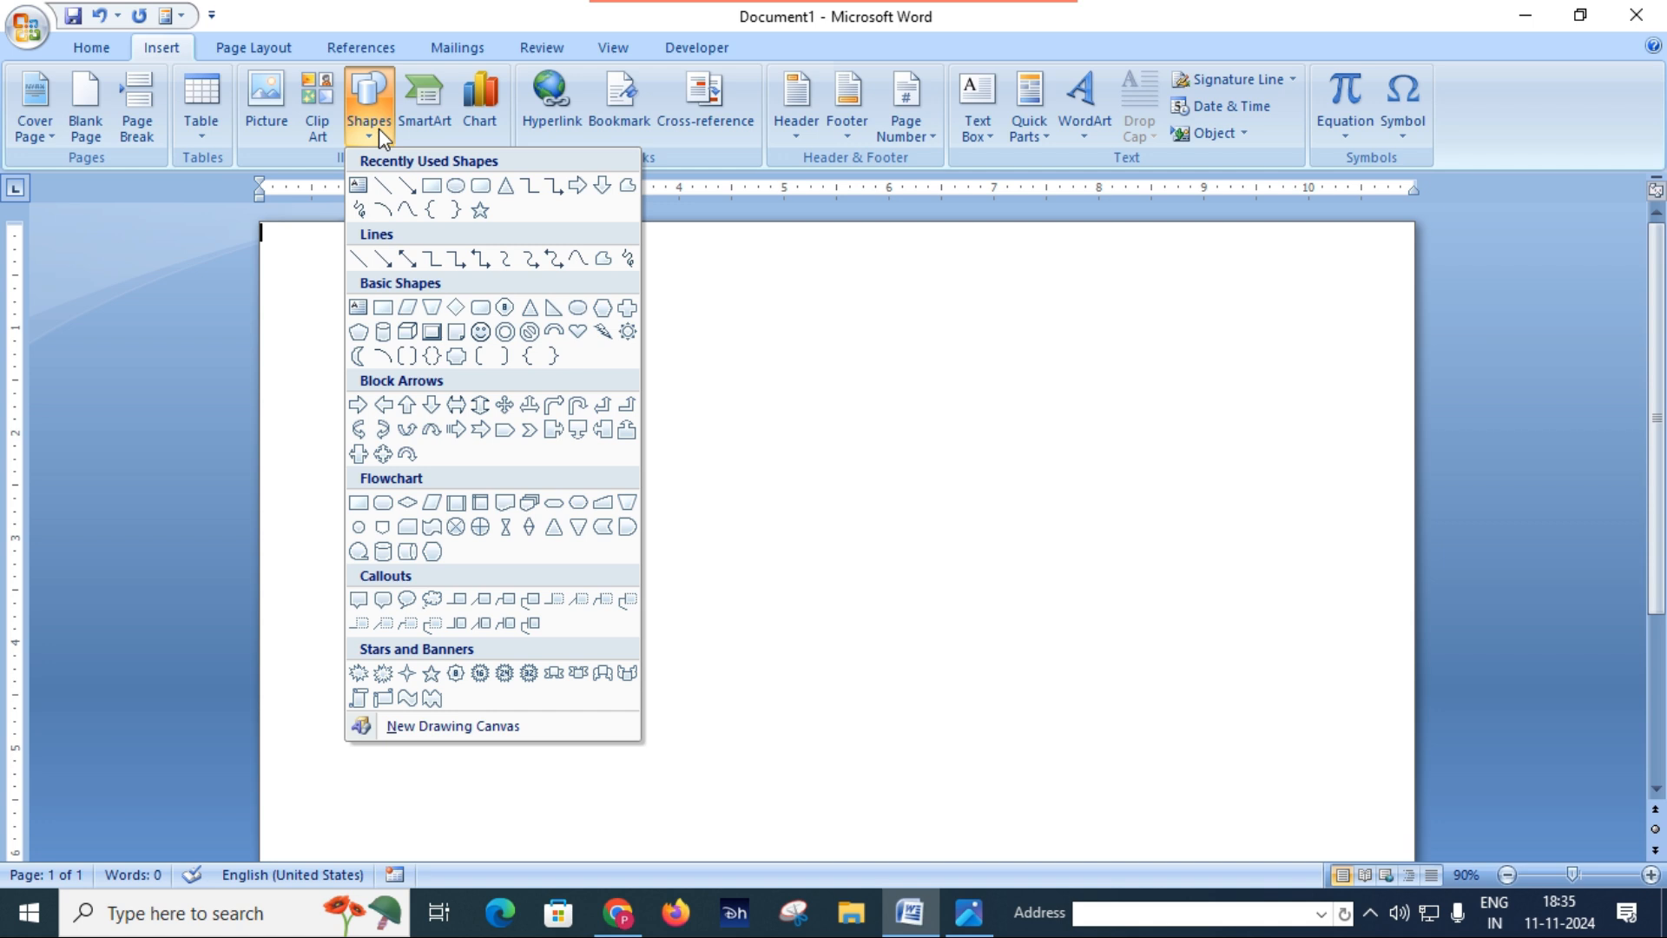
pyautogui.click(551, 309)
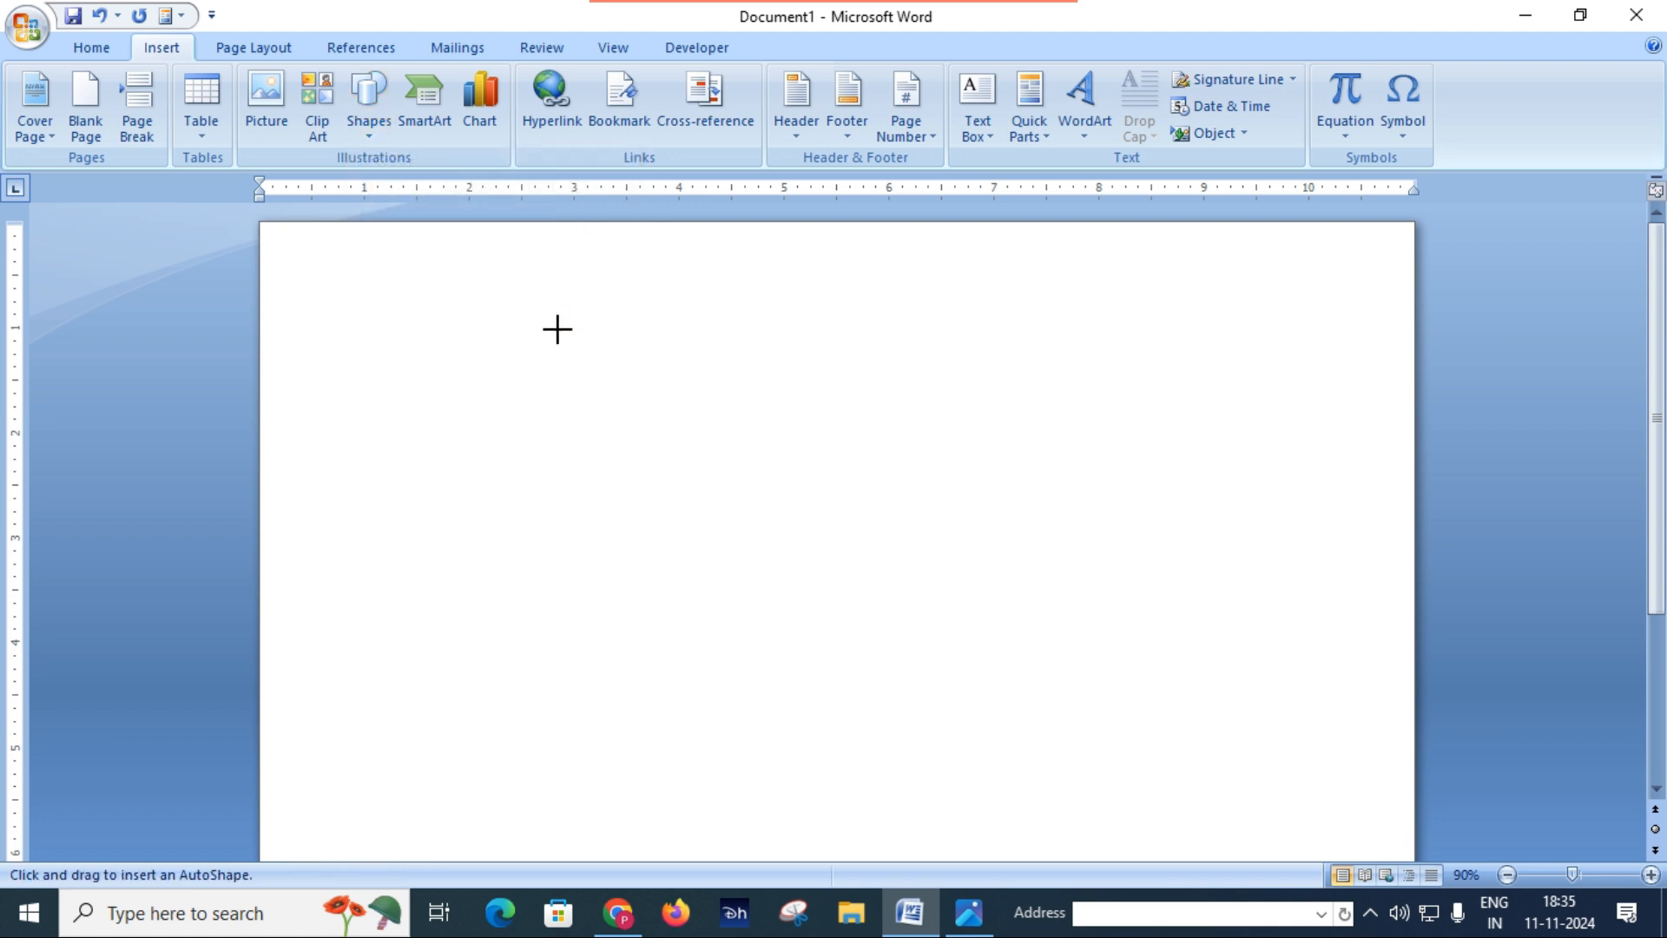
pyautogui.moveTo(539, 309)
pyautogui.mouseDown()
pyautogui.moveTo(799, 676)
pyautogui.moveTo(914, 674)
pyautogui.mouseUp()
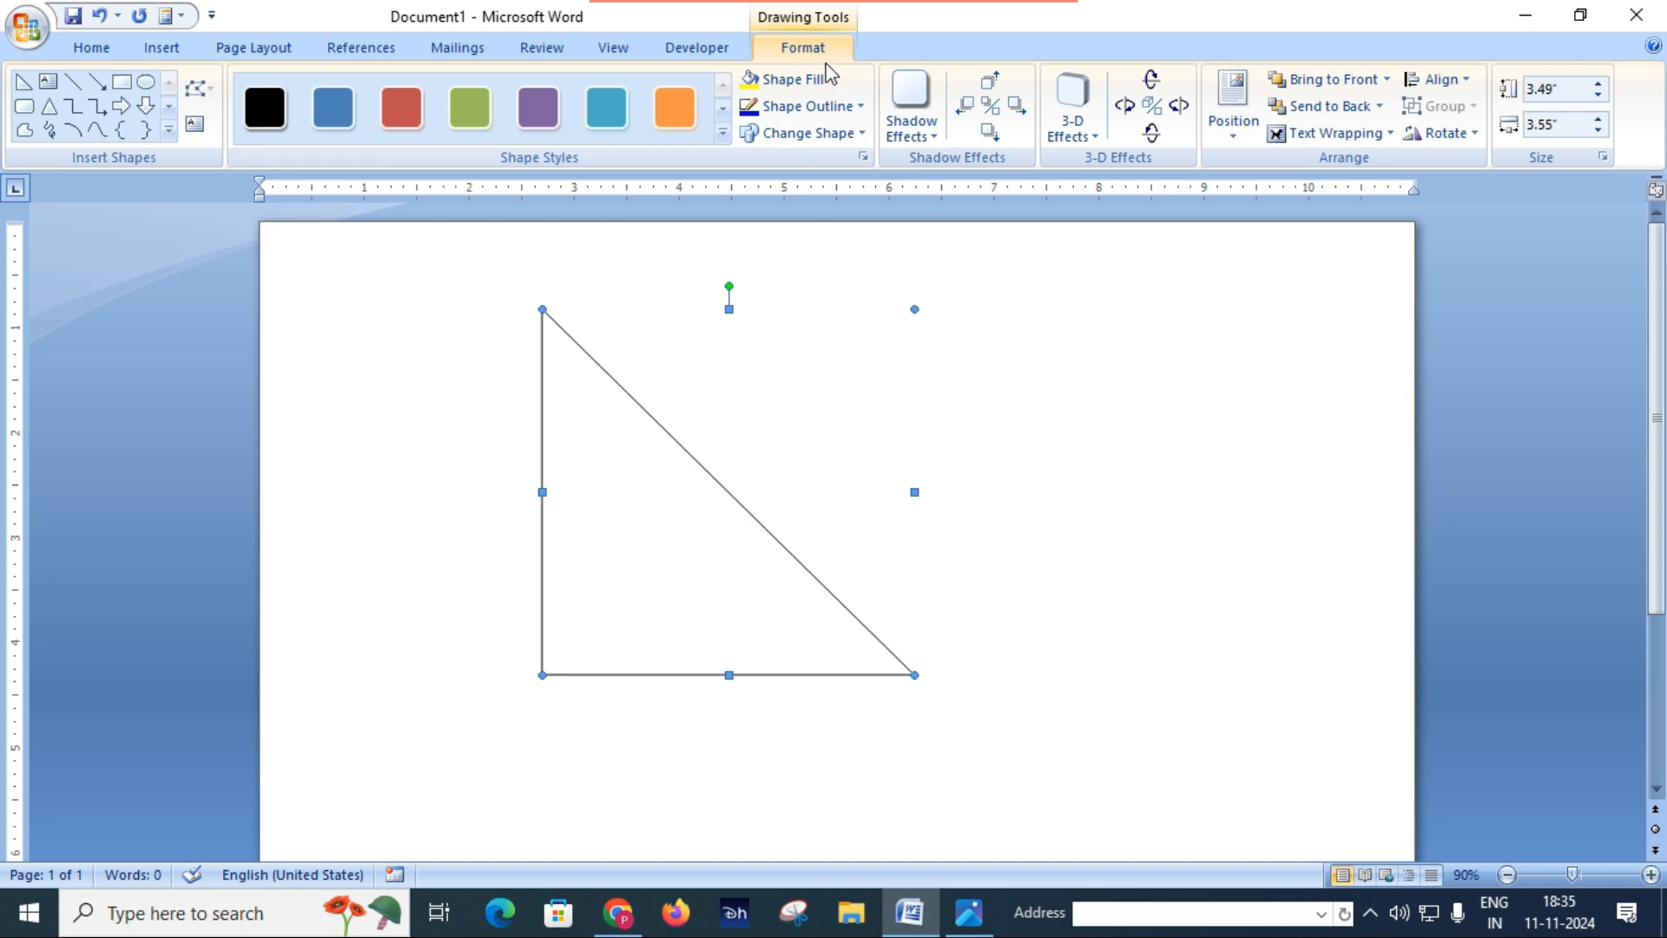
pyautogui.click(809, 82)
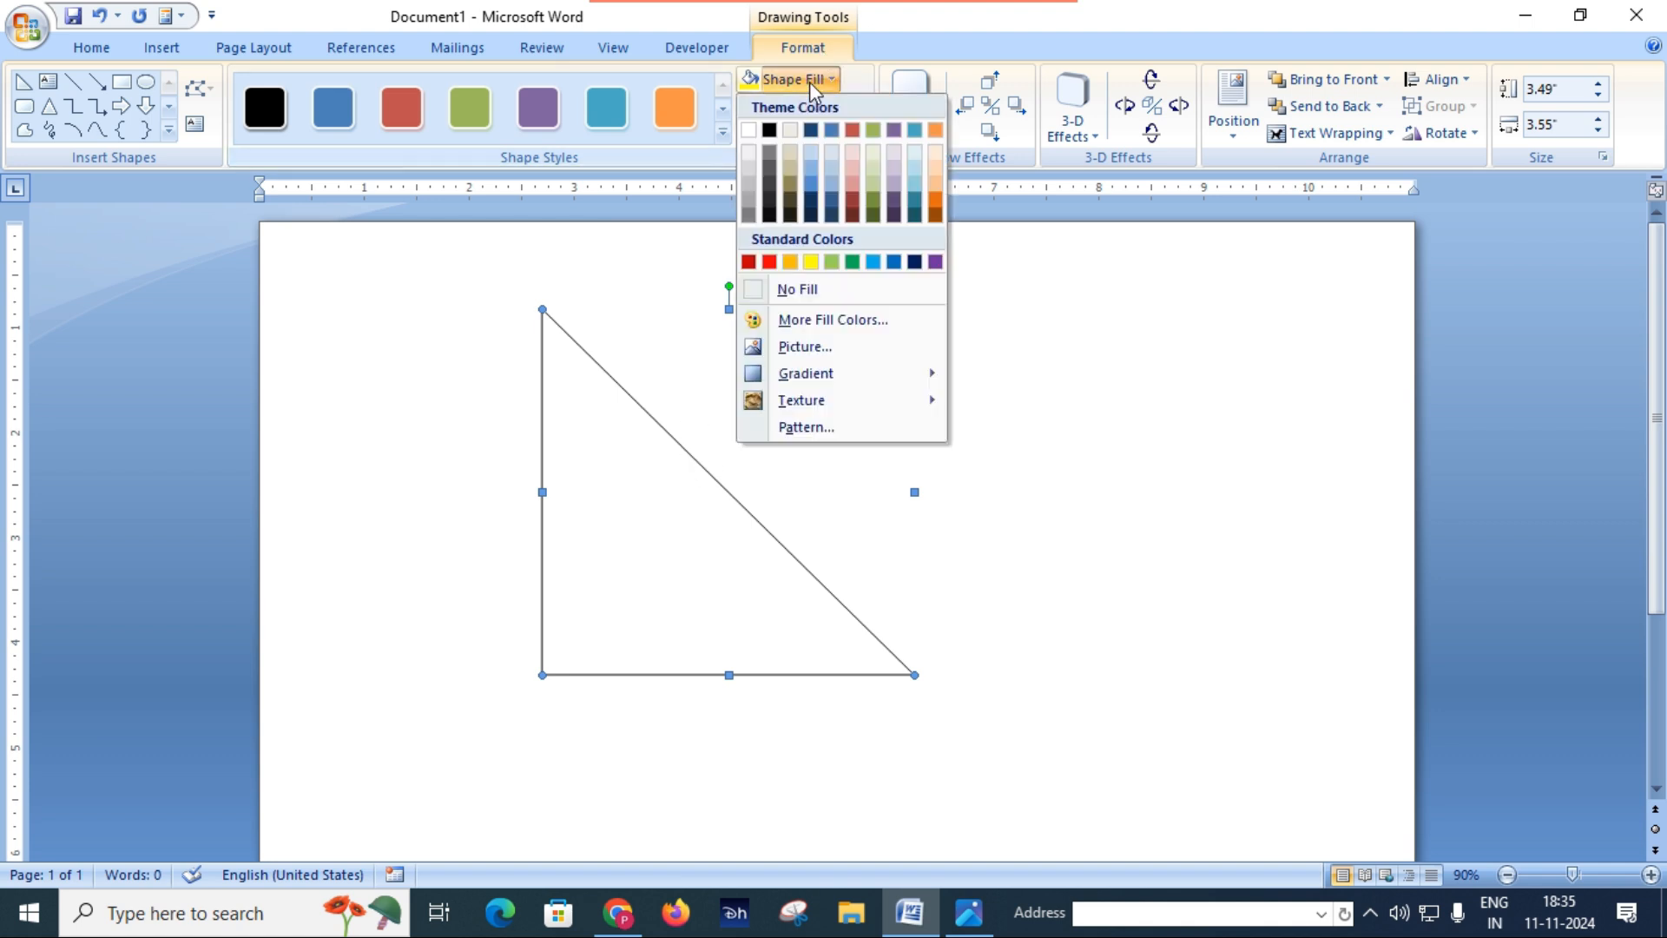
pyautogui.click(770, 130)
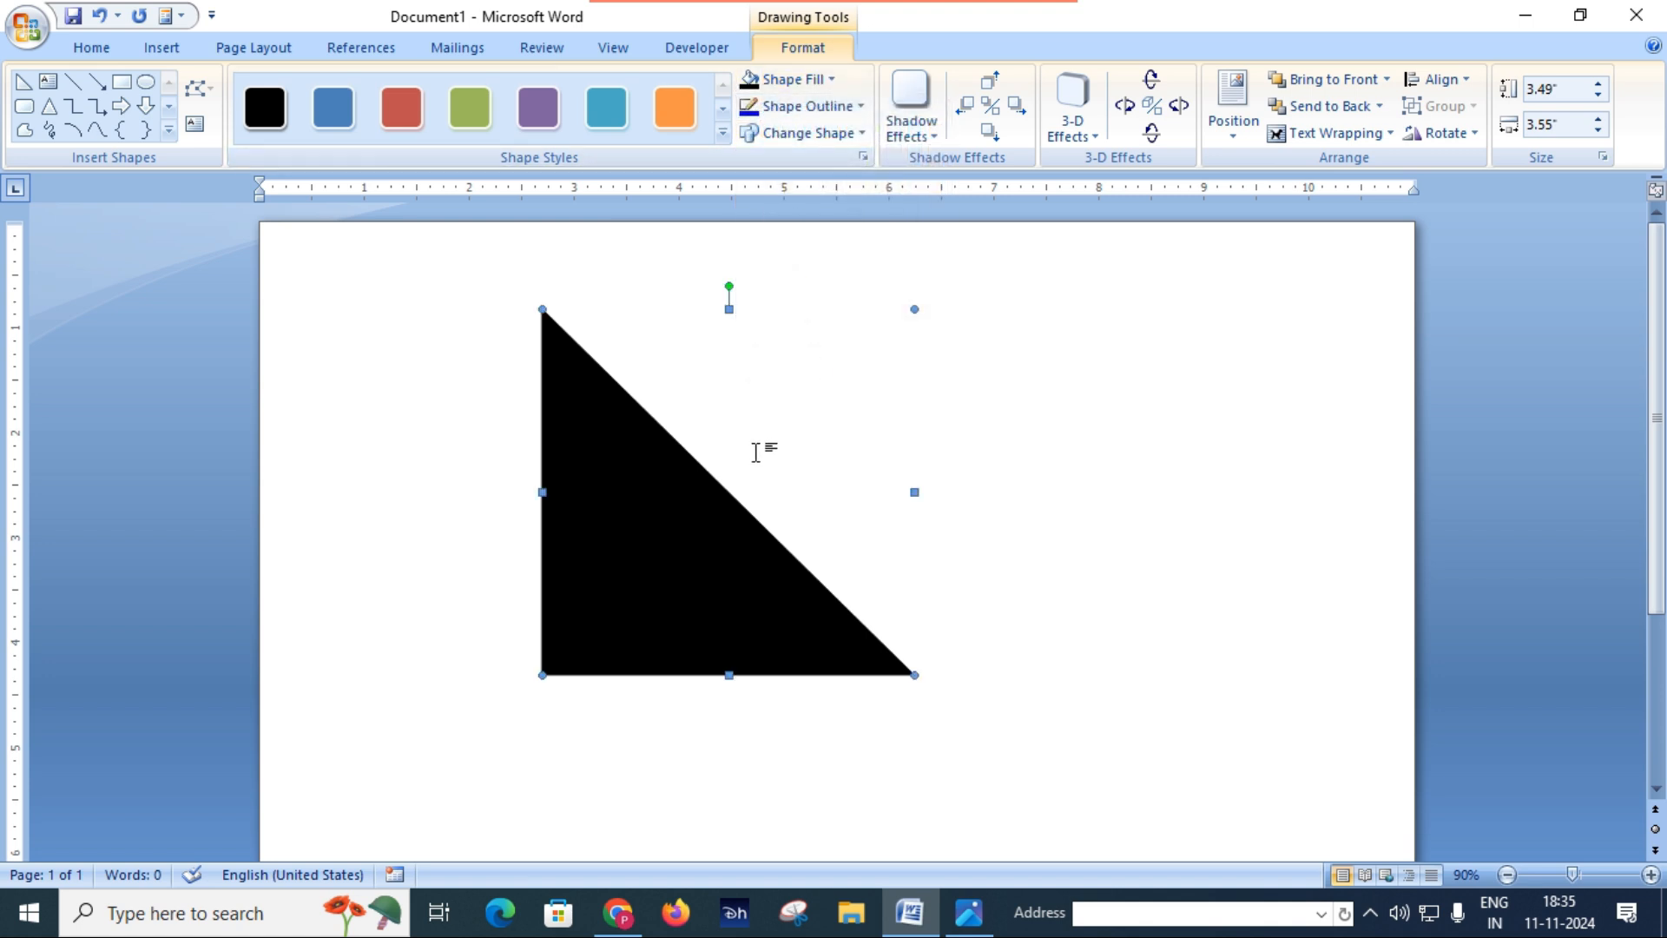
# Step: Move the black triangle into the page's bottom-left corner so it sits flush with both edges
pyautogui.scroll(-4, 1042, 582)
pyautogui.moveTo(688, 391); pyautogui.dragTo(453, 784)
pyautogui.scroll(-1, 805, 622)
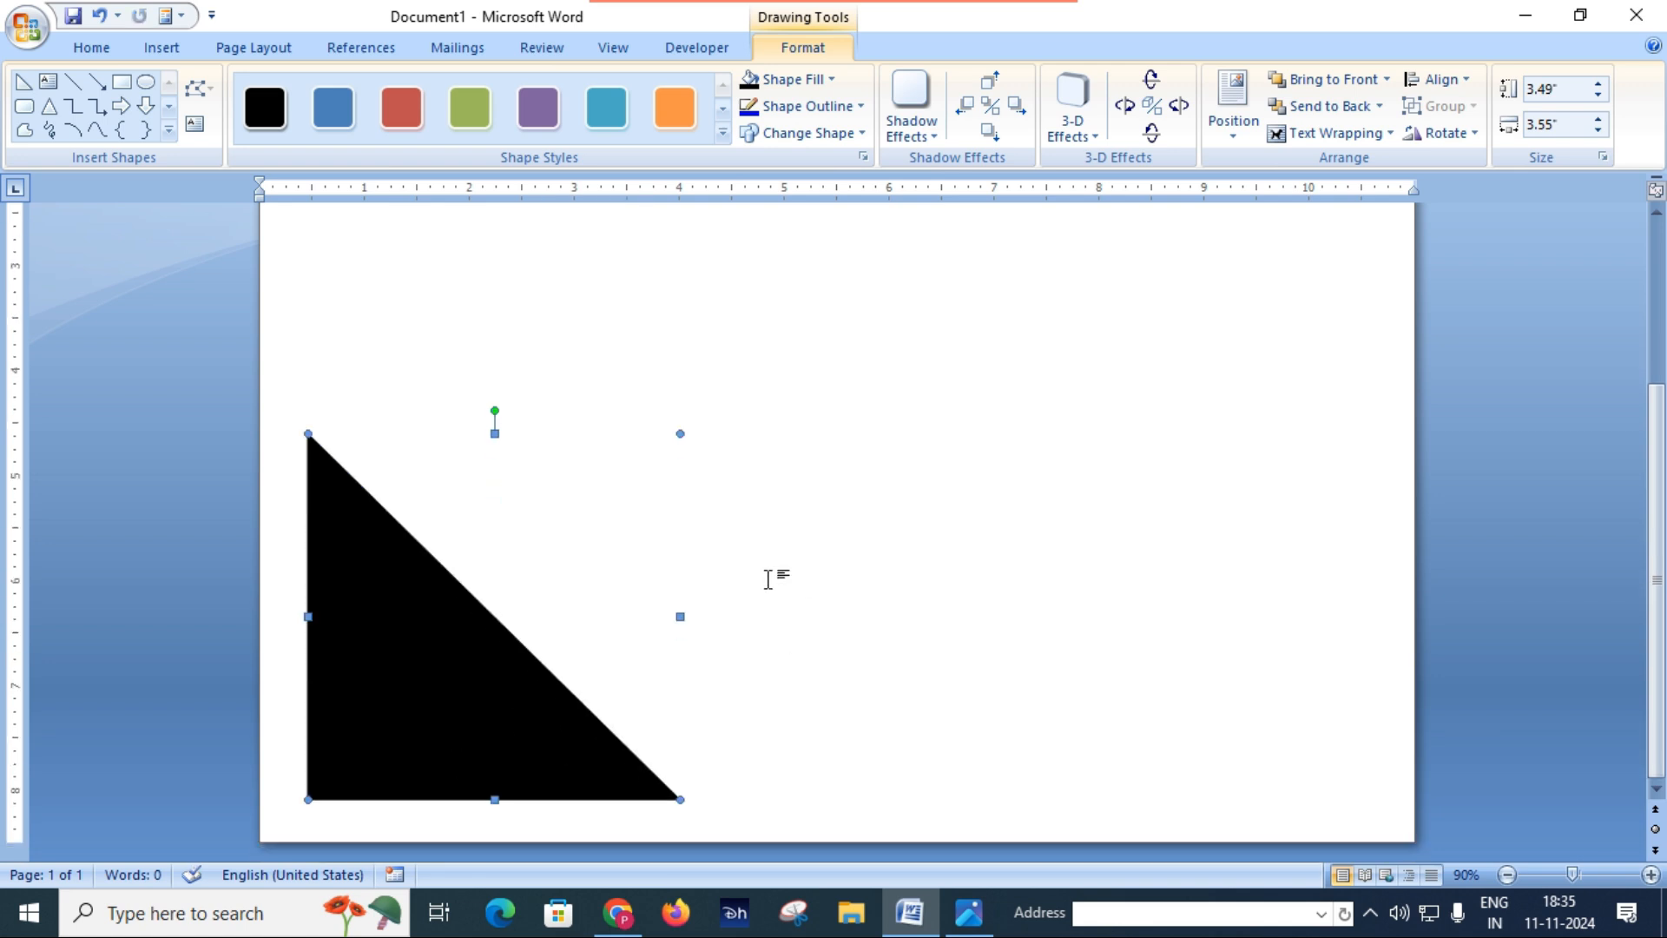
pyautogui.moveTo(413, 672); pyautogui.dragTo(364, 707)
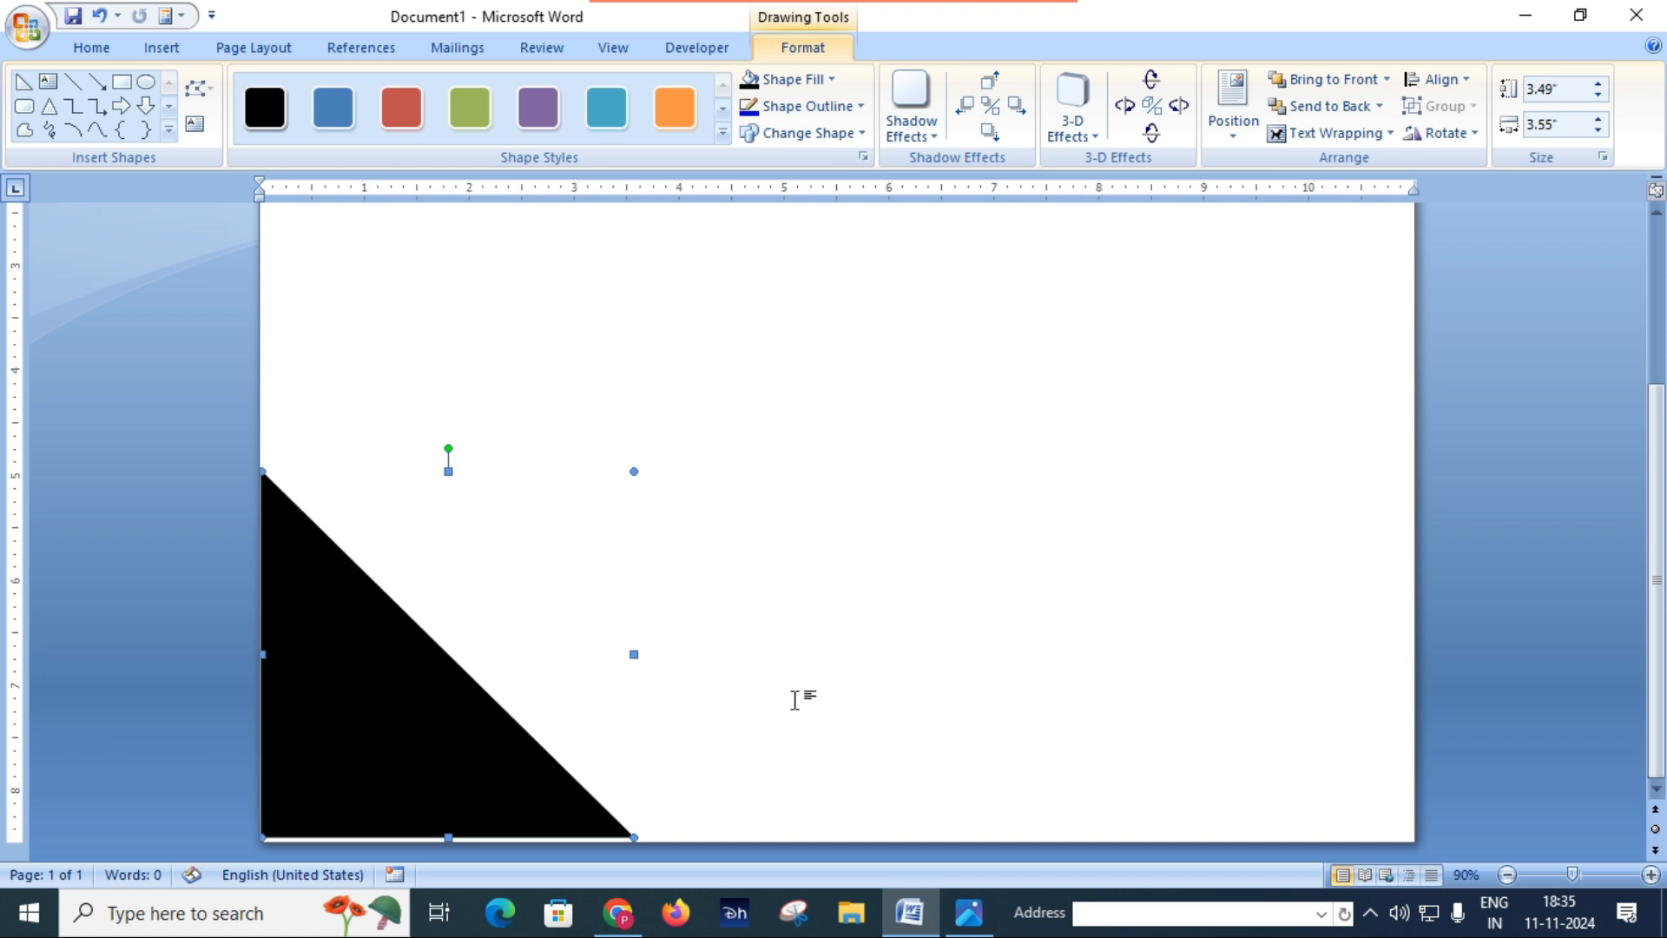
pyautogui.hotkey('ctrl', 'Down')
pyautogui.hotkey('ctrl', 'Down')
pyautogui.hotkey('ctrl', 'Down')
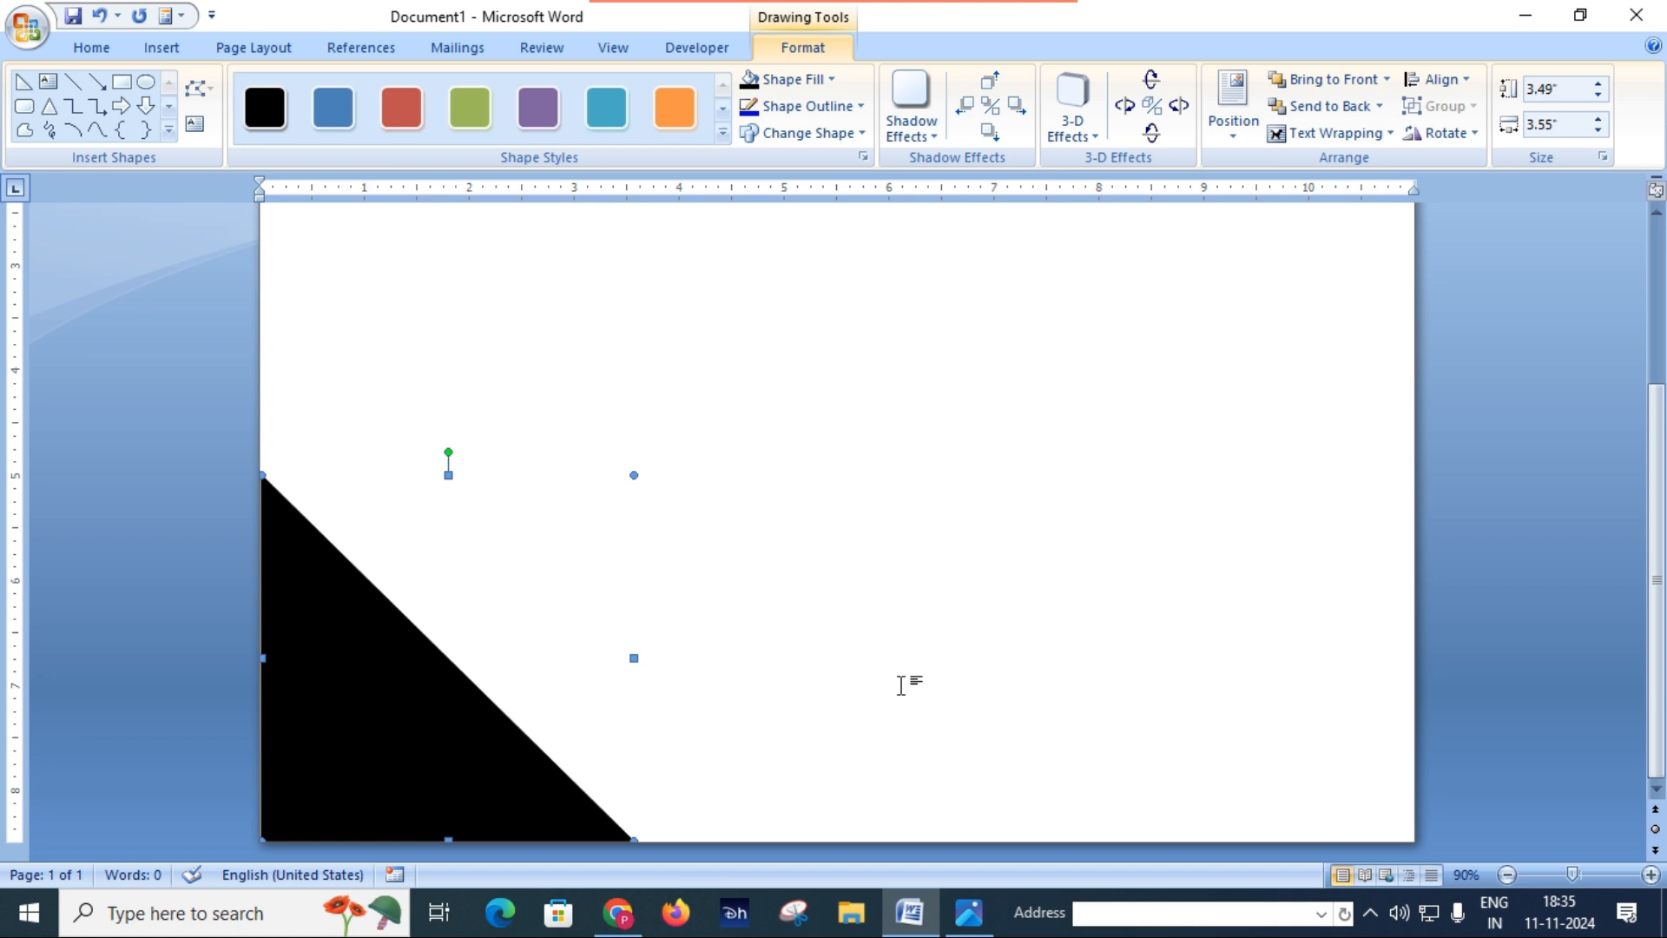
# Step: Enlarge the corner triangle from its outer corner to about 3.89" high and 3.89" wide
pyautogui.scroll(5, 863, 667)
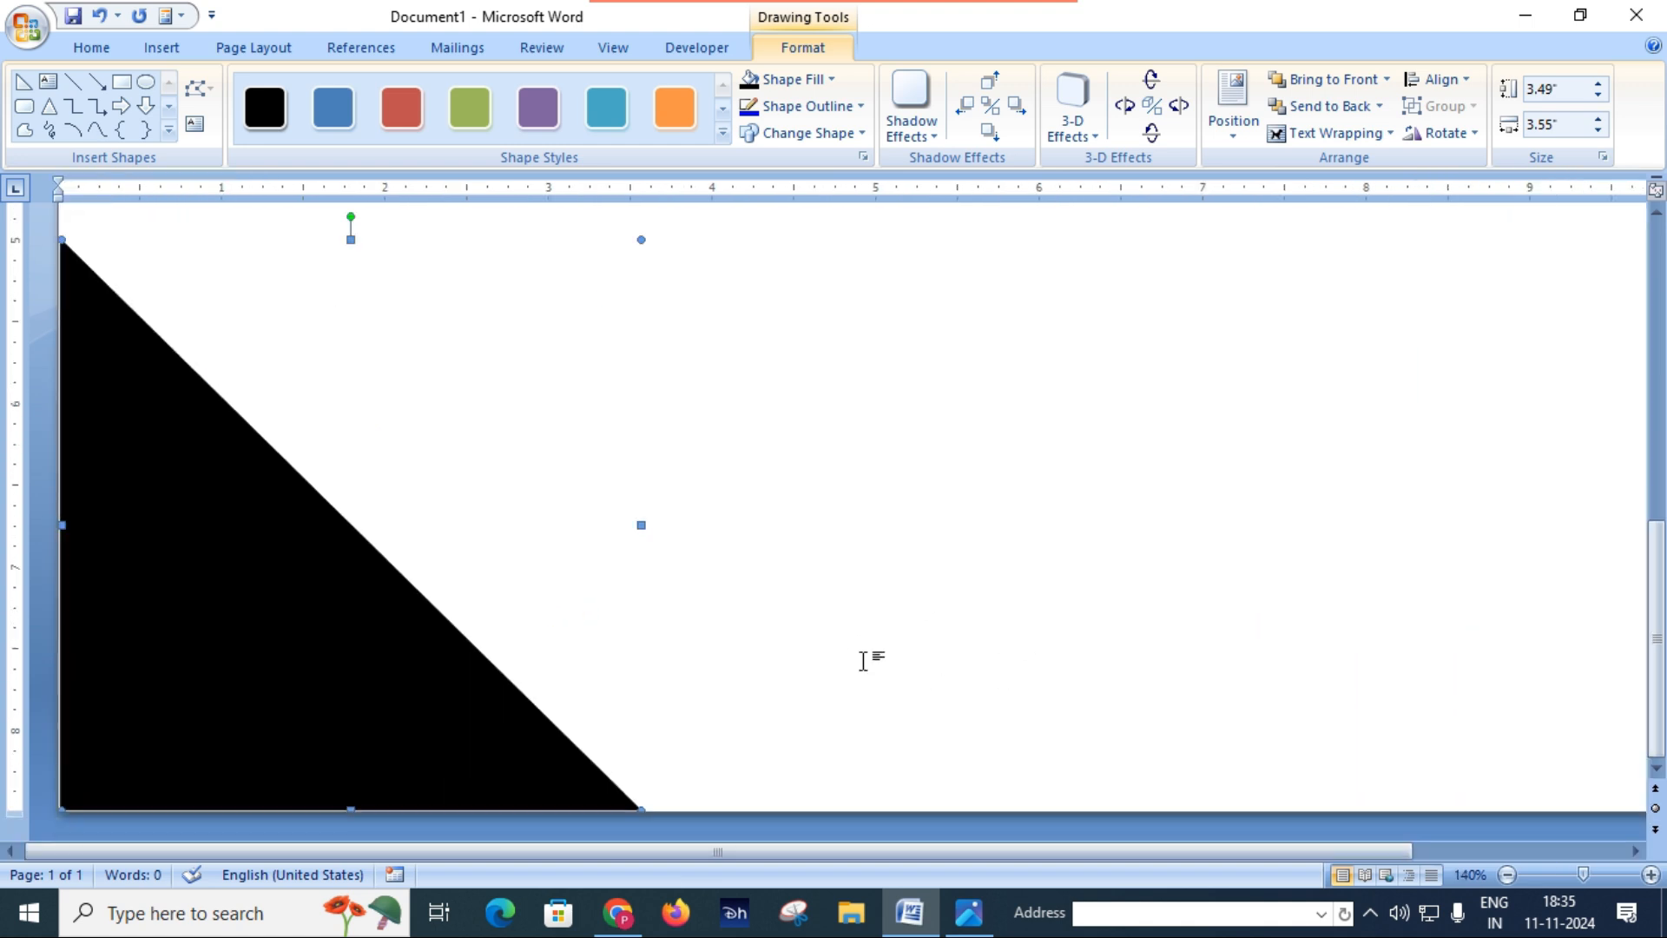
pyautogui.scroll(1, 863, 662)
pyautogui.scroll(3, 857, 660)
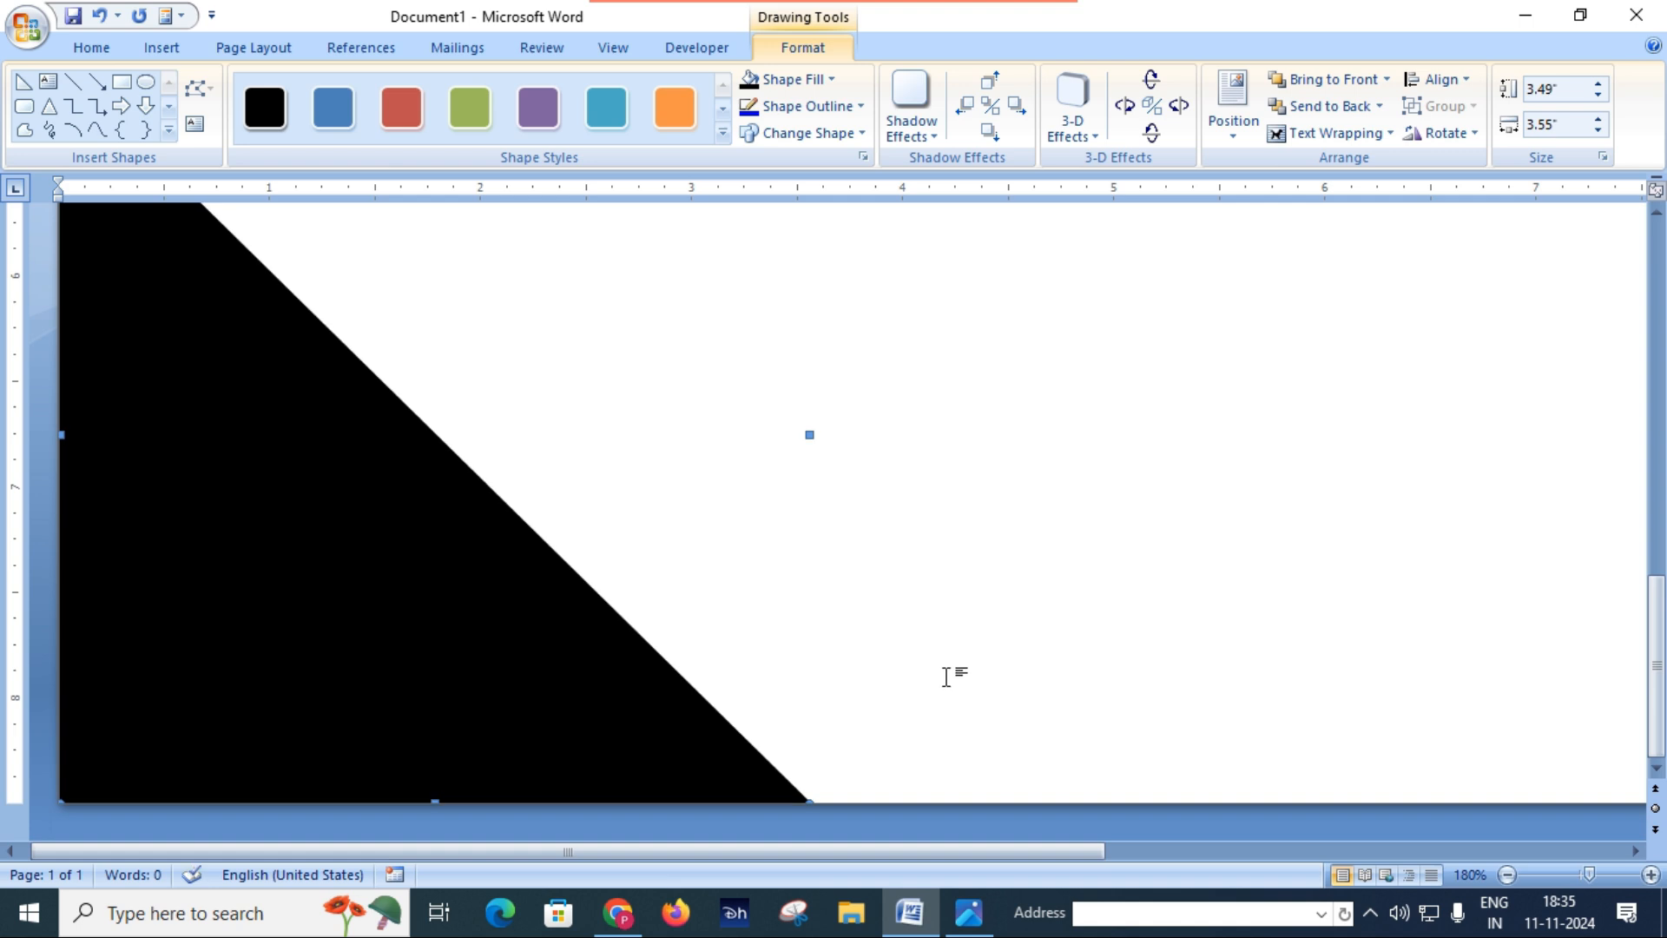
pyautogui.scroll(5, 699, 417)
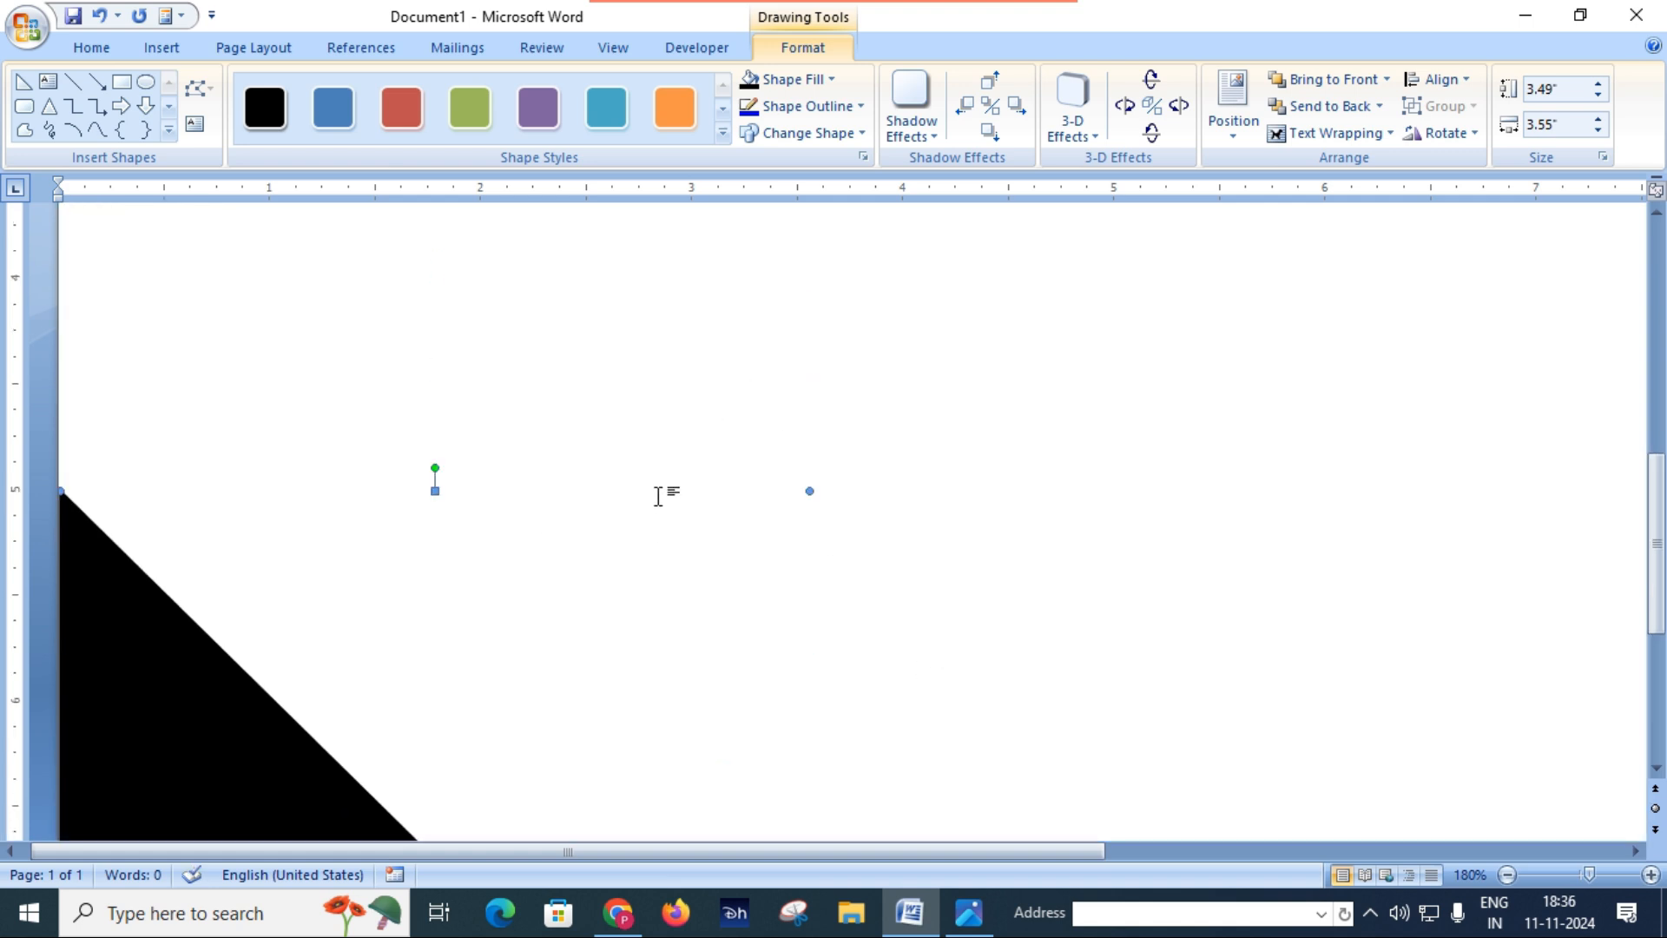
pyautogui.scroll(-10, 665, 475)
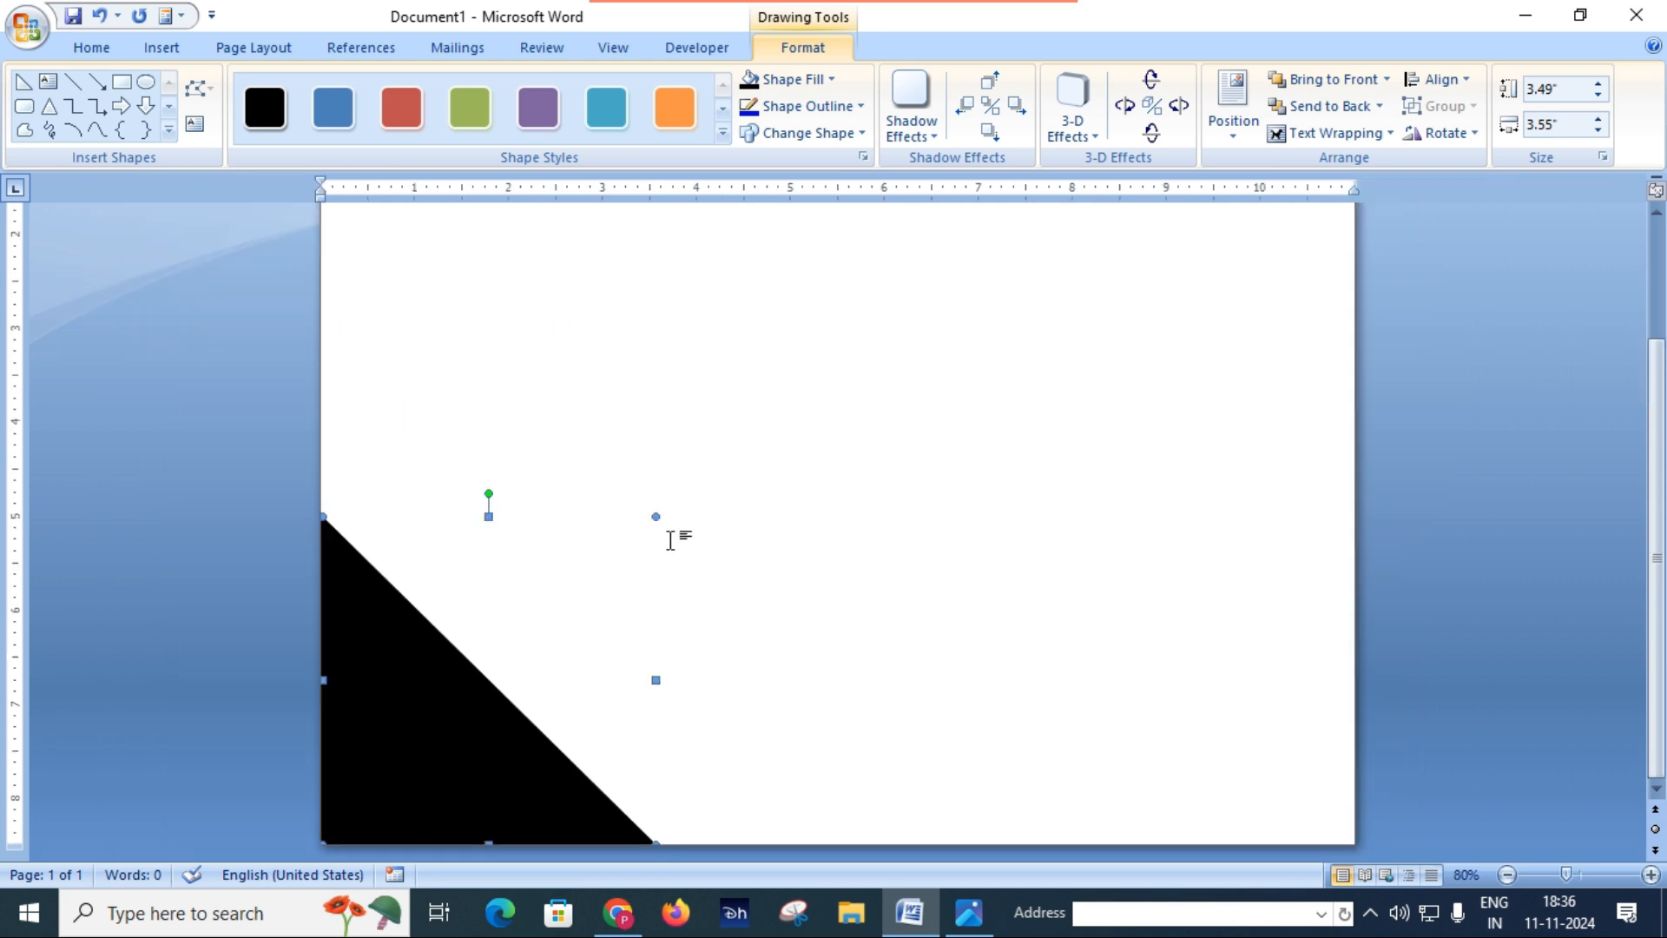
pyautogui.moveTo(658, 515); pyautogui.dragTo(700, 477)
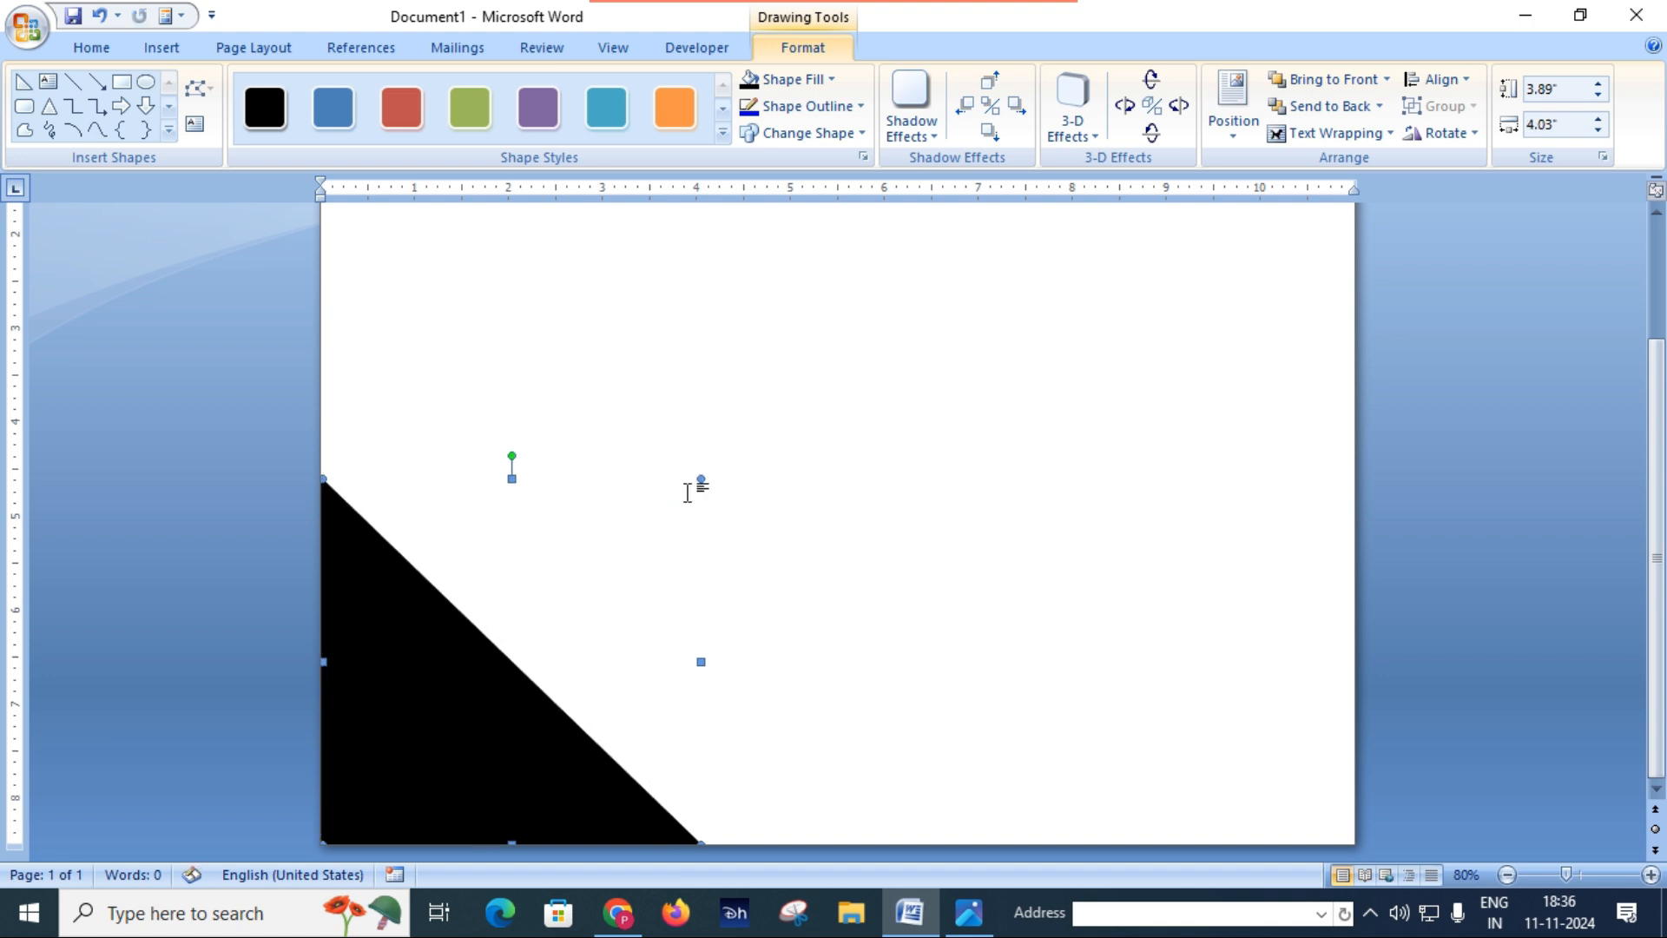
pyautogui.scroll(1, 660, 656)
pyautogui.scroll(-1, 647, 645)
pyautogui.moveTo(700, 477); pyautogui.dragTo(688, 481)
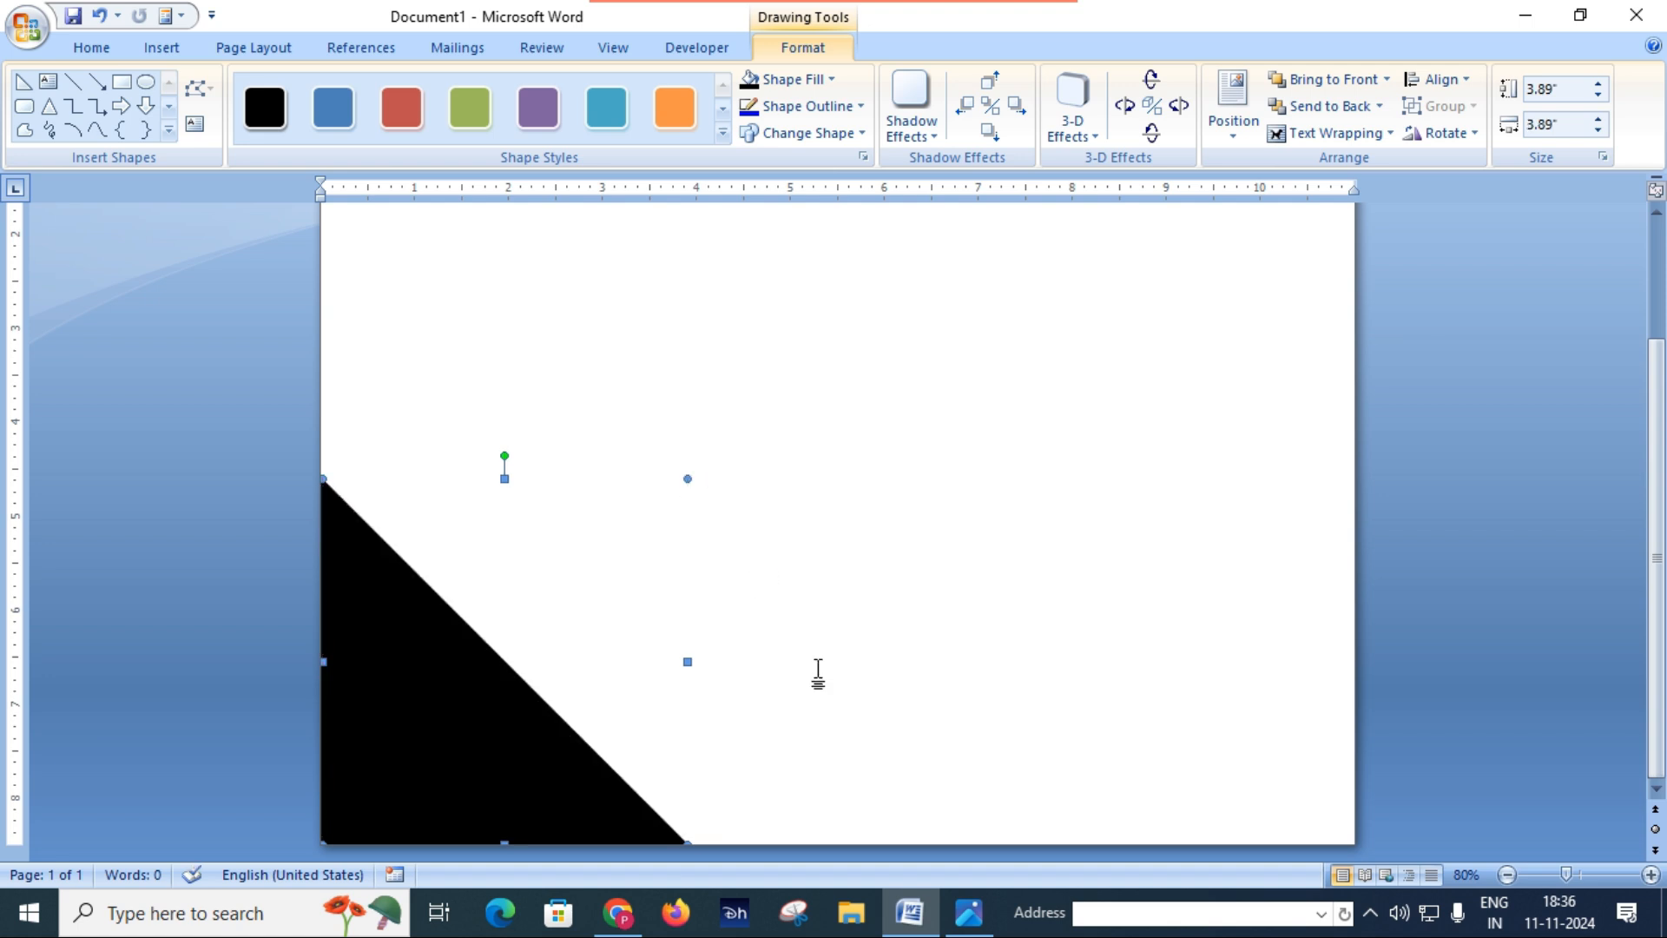
# Step: Check the lower corner design in Certificate.JPG, and duplicate the black triangle with the copy placed in the page's right half
pyautogui.click(965, 918)
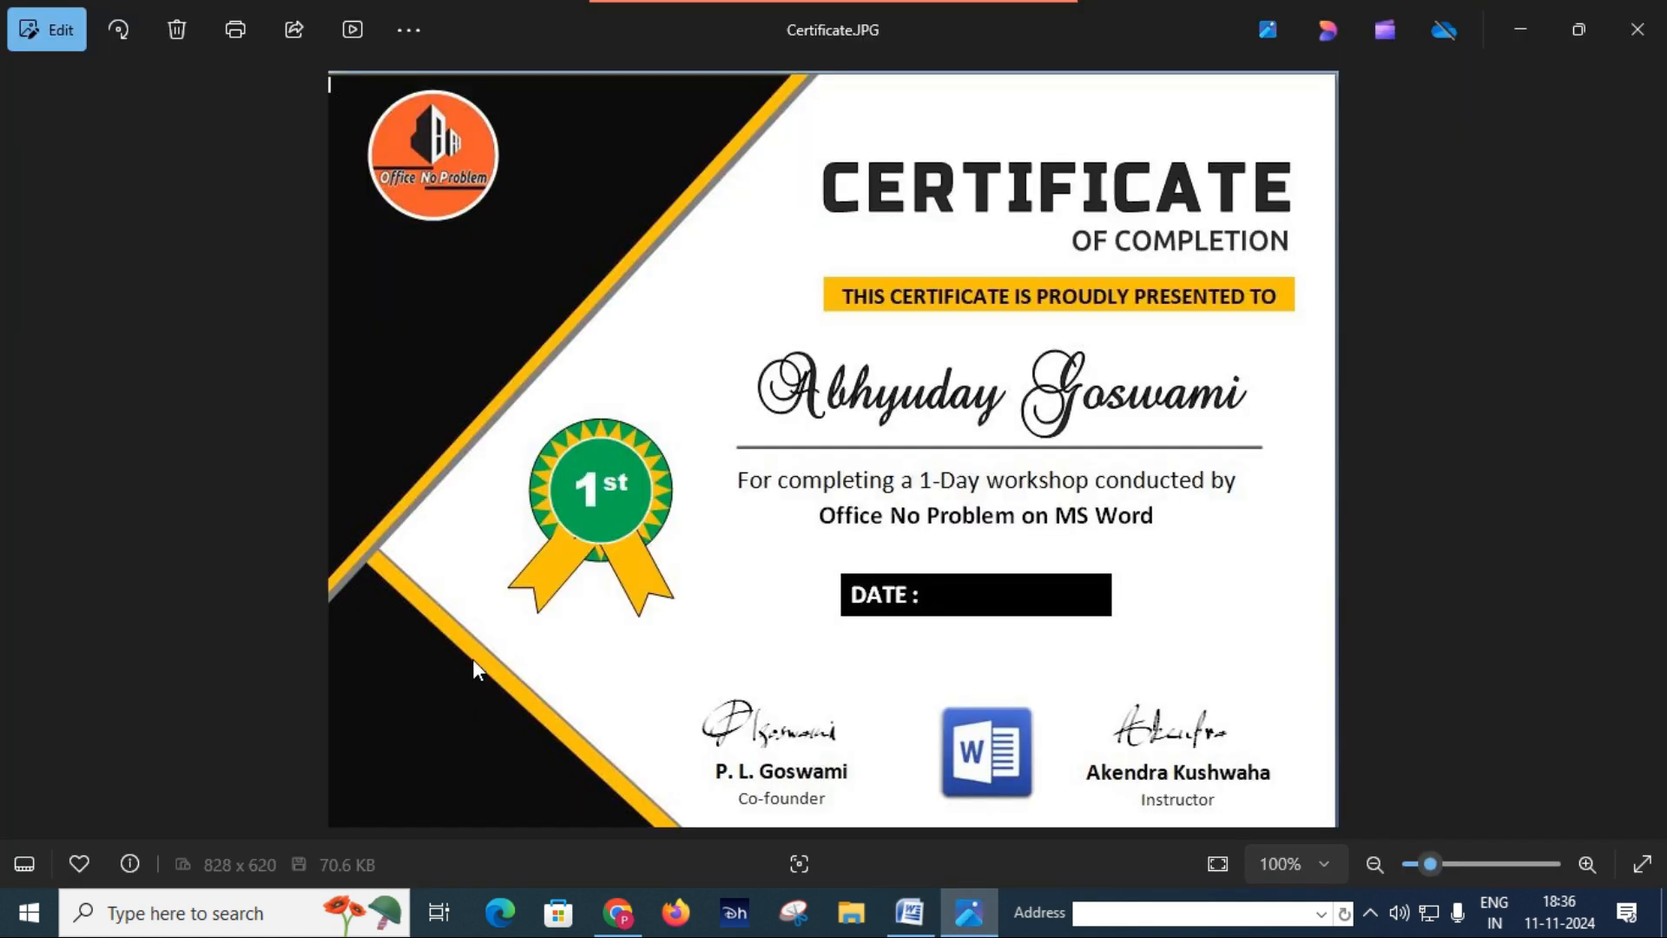
pyautogui.click(909, 919)
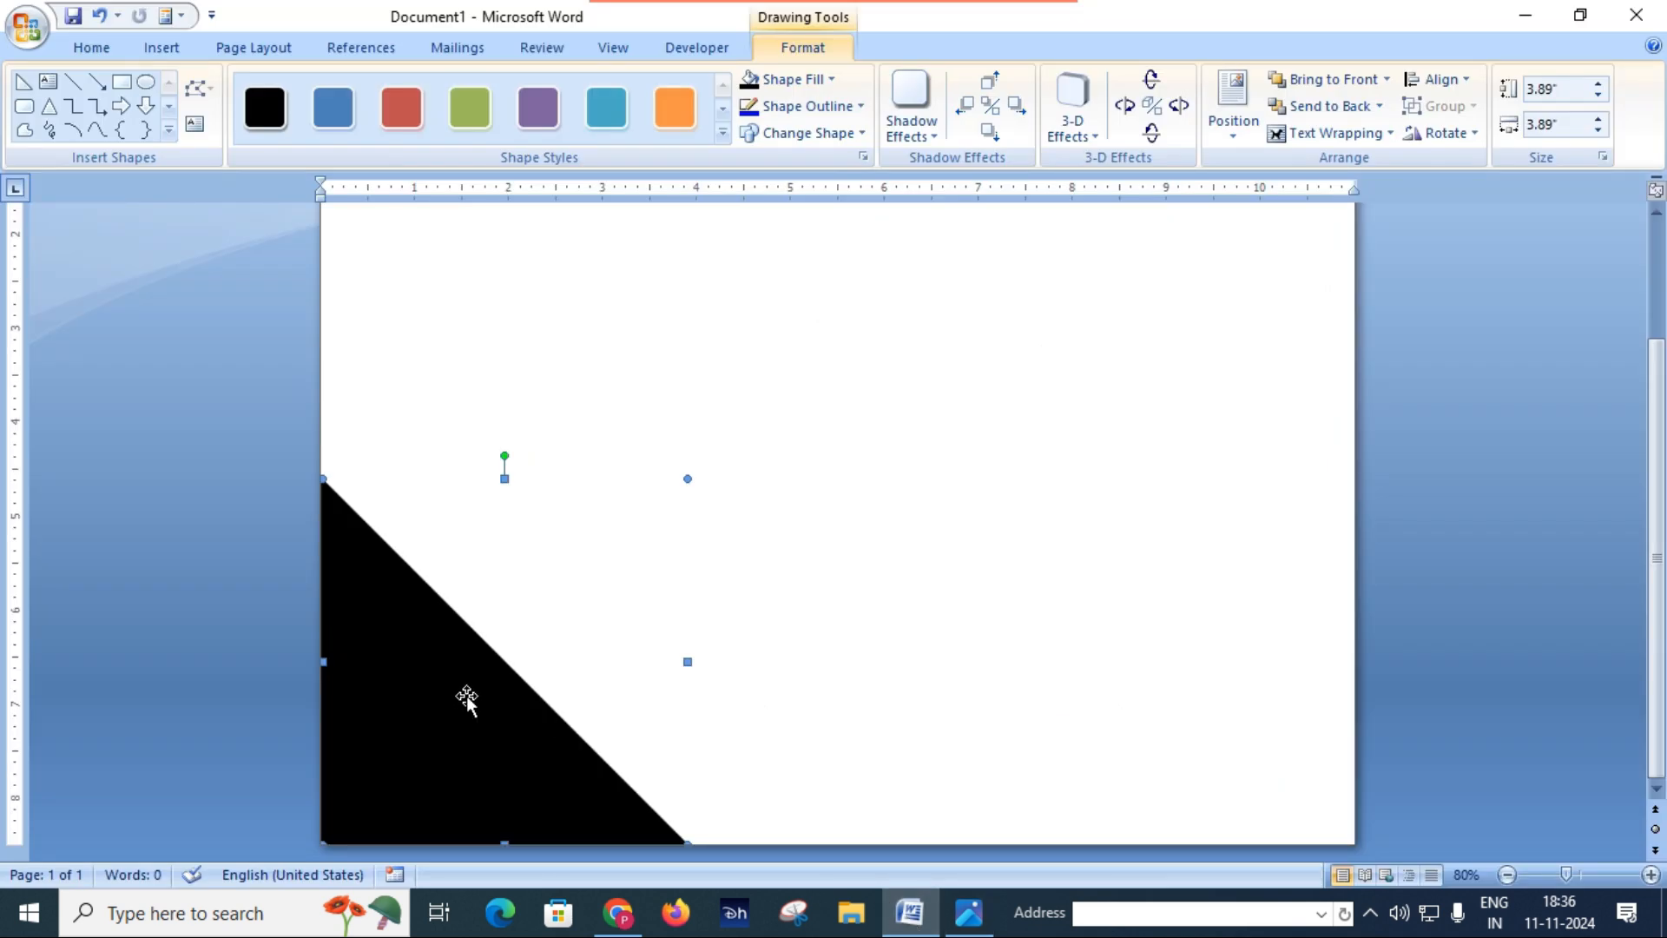
pyautogui.hotkey('ctrl', 'd')
pyautogui.moveTo(471, 705); pyautogui.dragTo(987, 587)
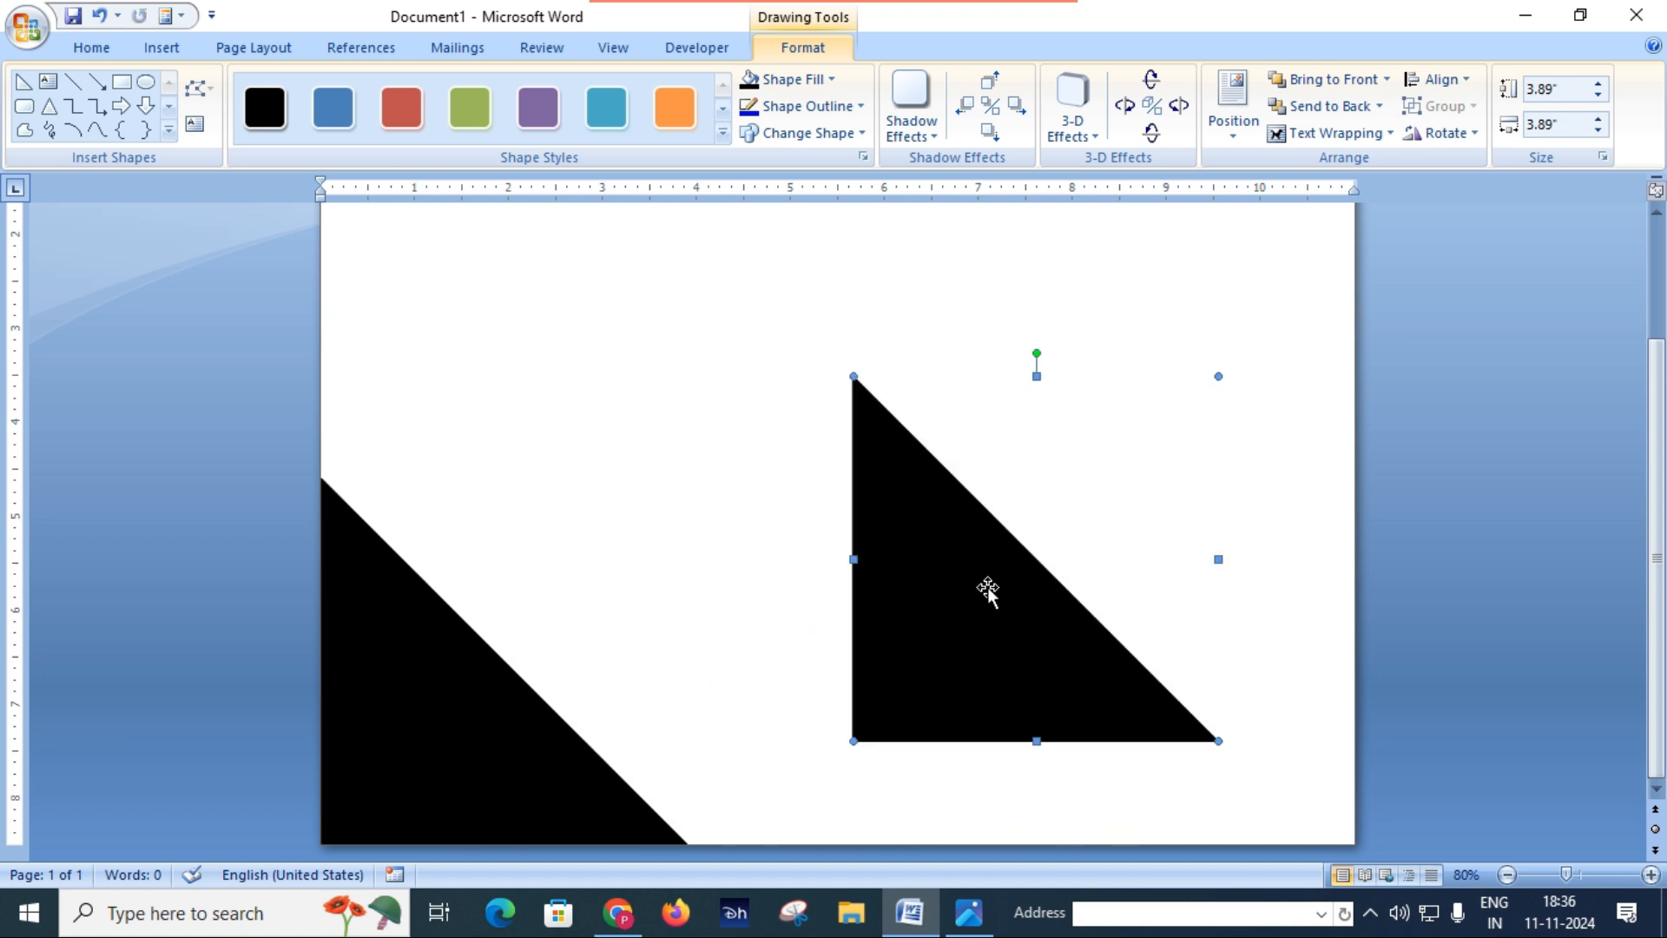
# Step: Fill the triangle in the page's bottom-left corner with standard Orange and remove its outline
pyautogui.click(430, 718)
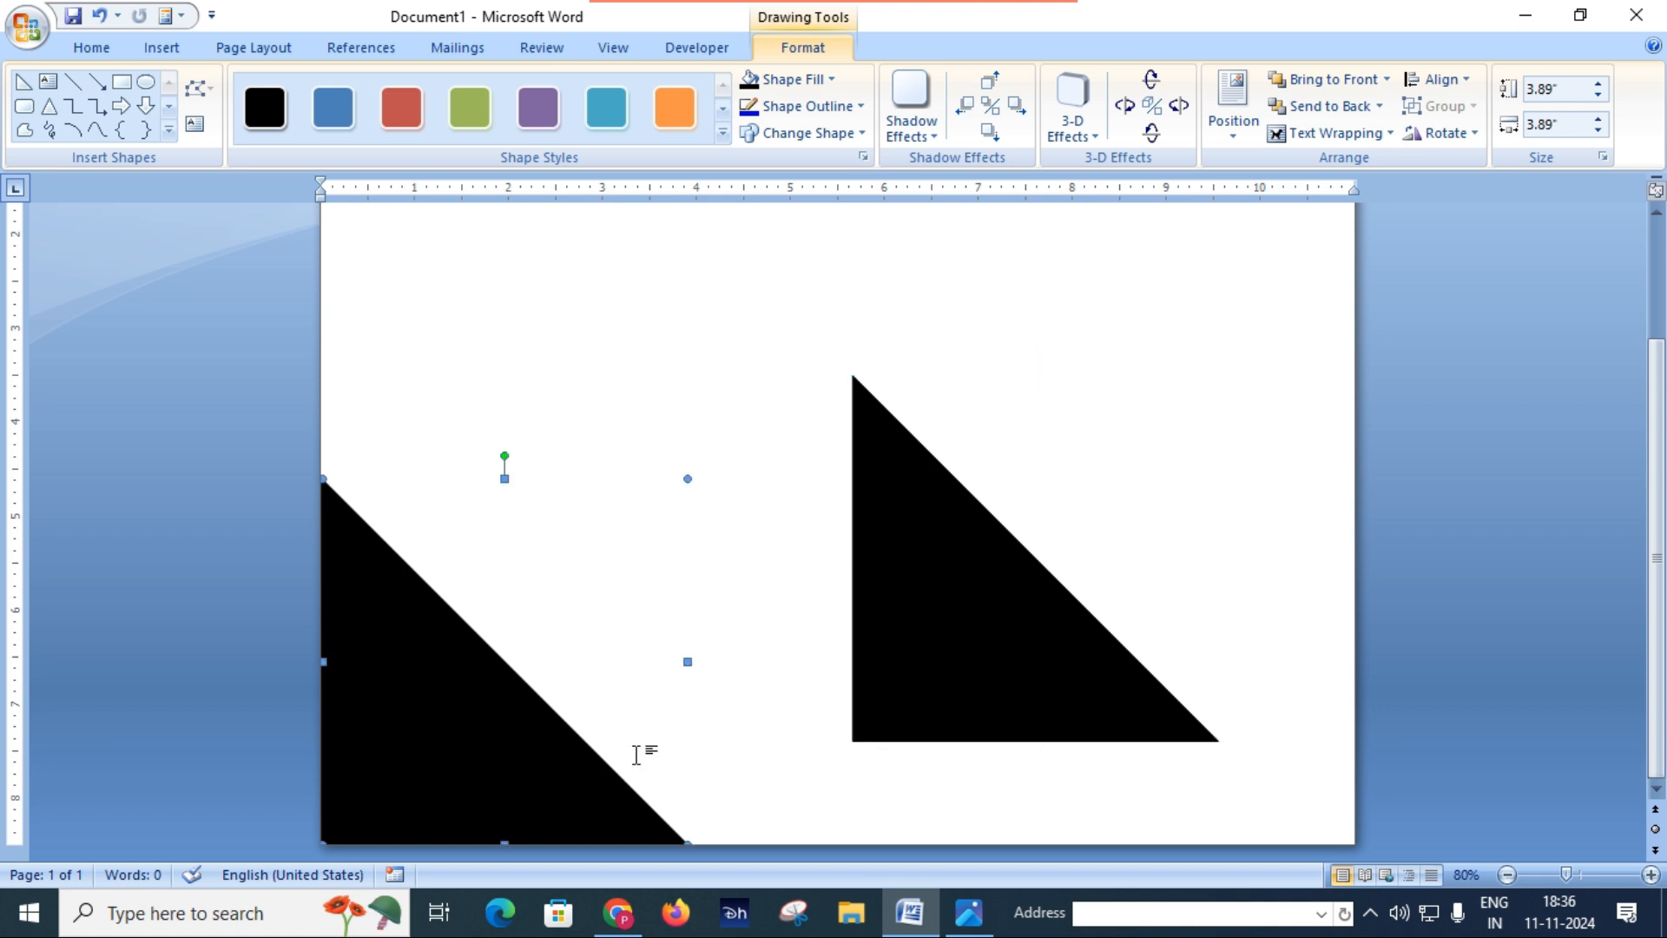
pyautogui.click(829, 78)
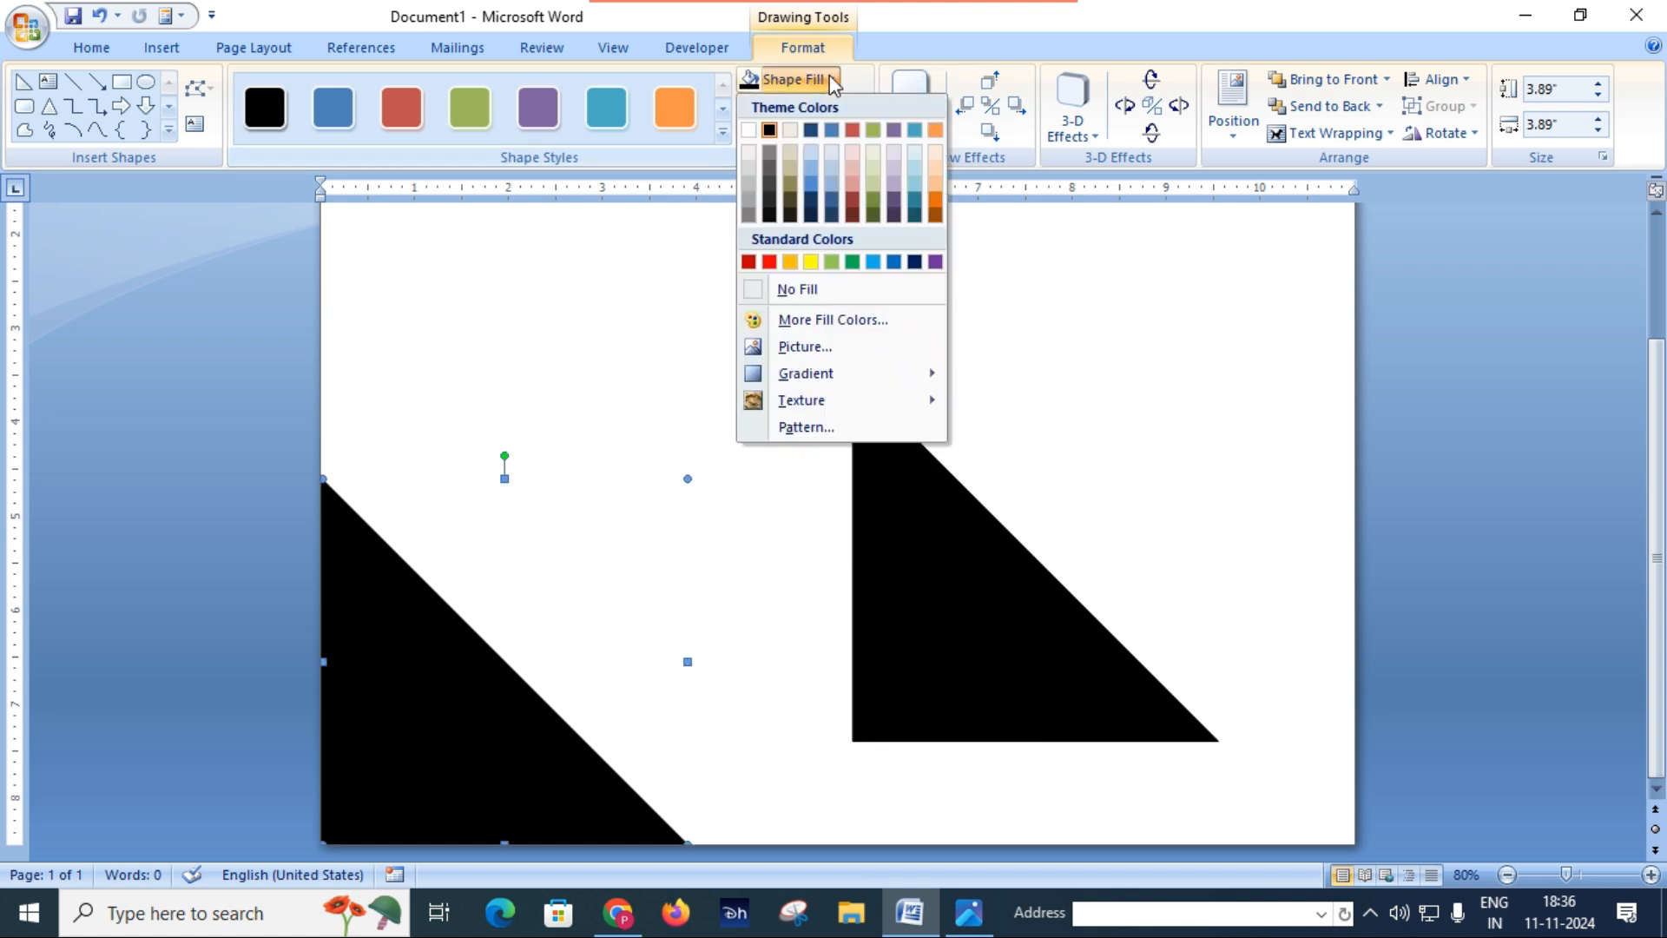
pyautogui.click(790, 263)
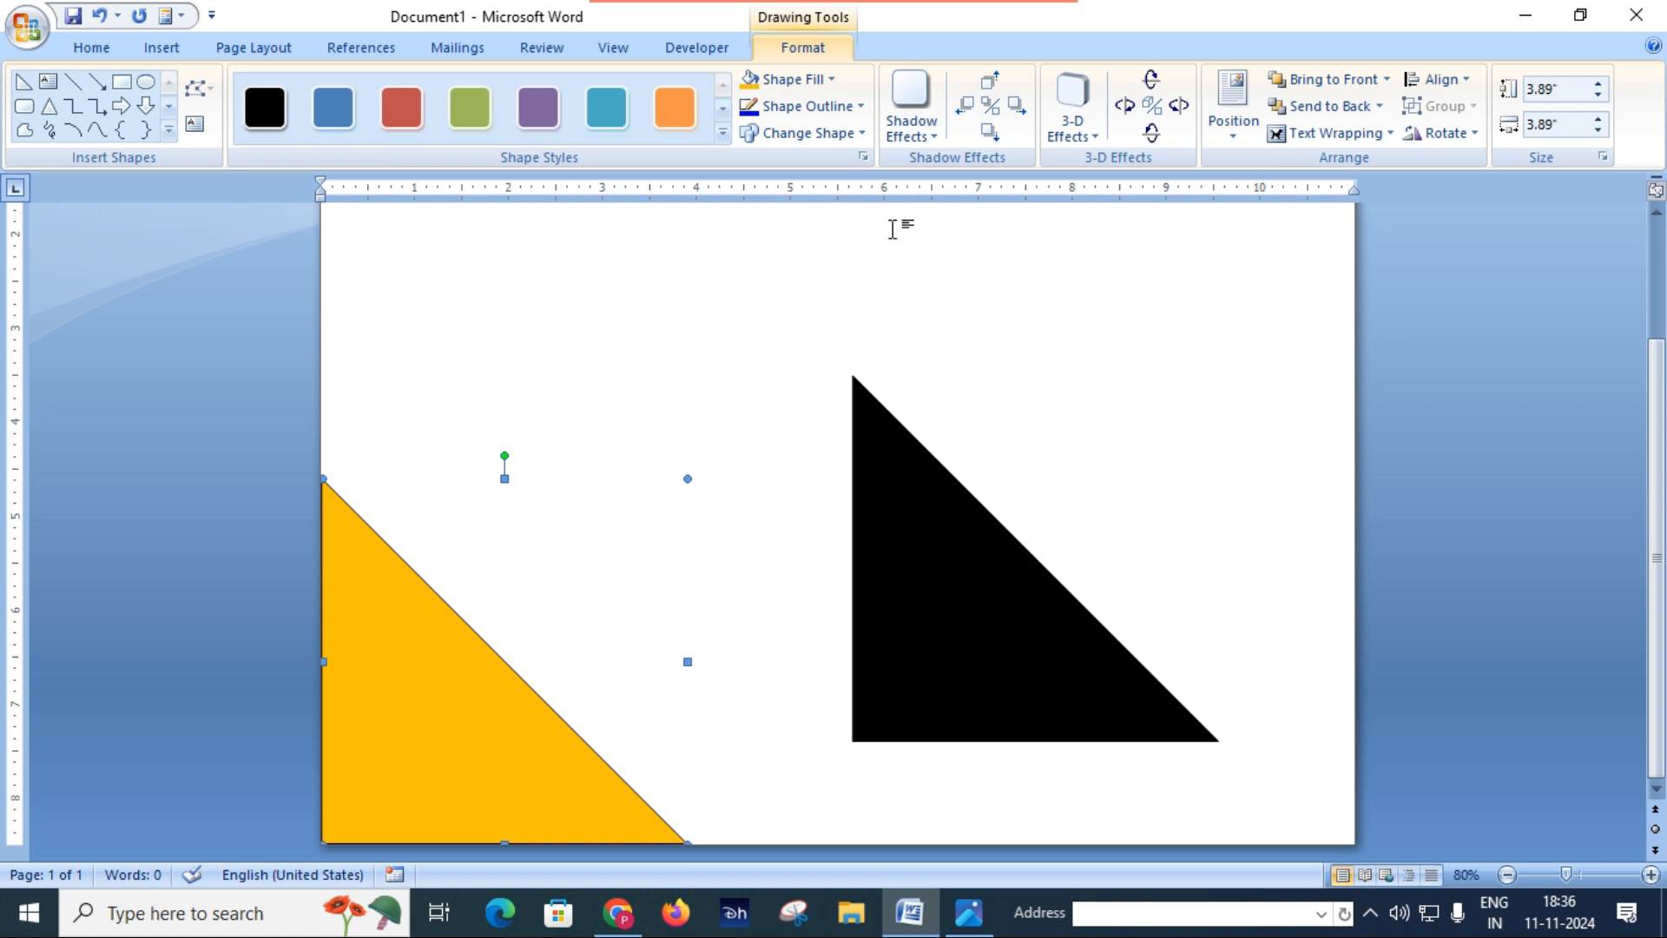
pyautogui.click(859, 106)
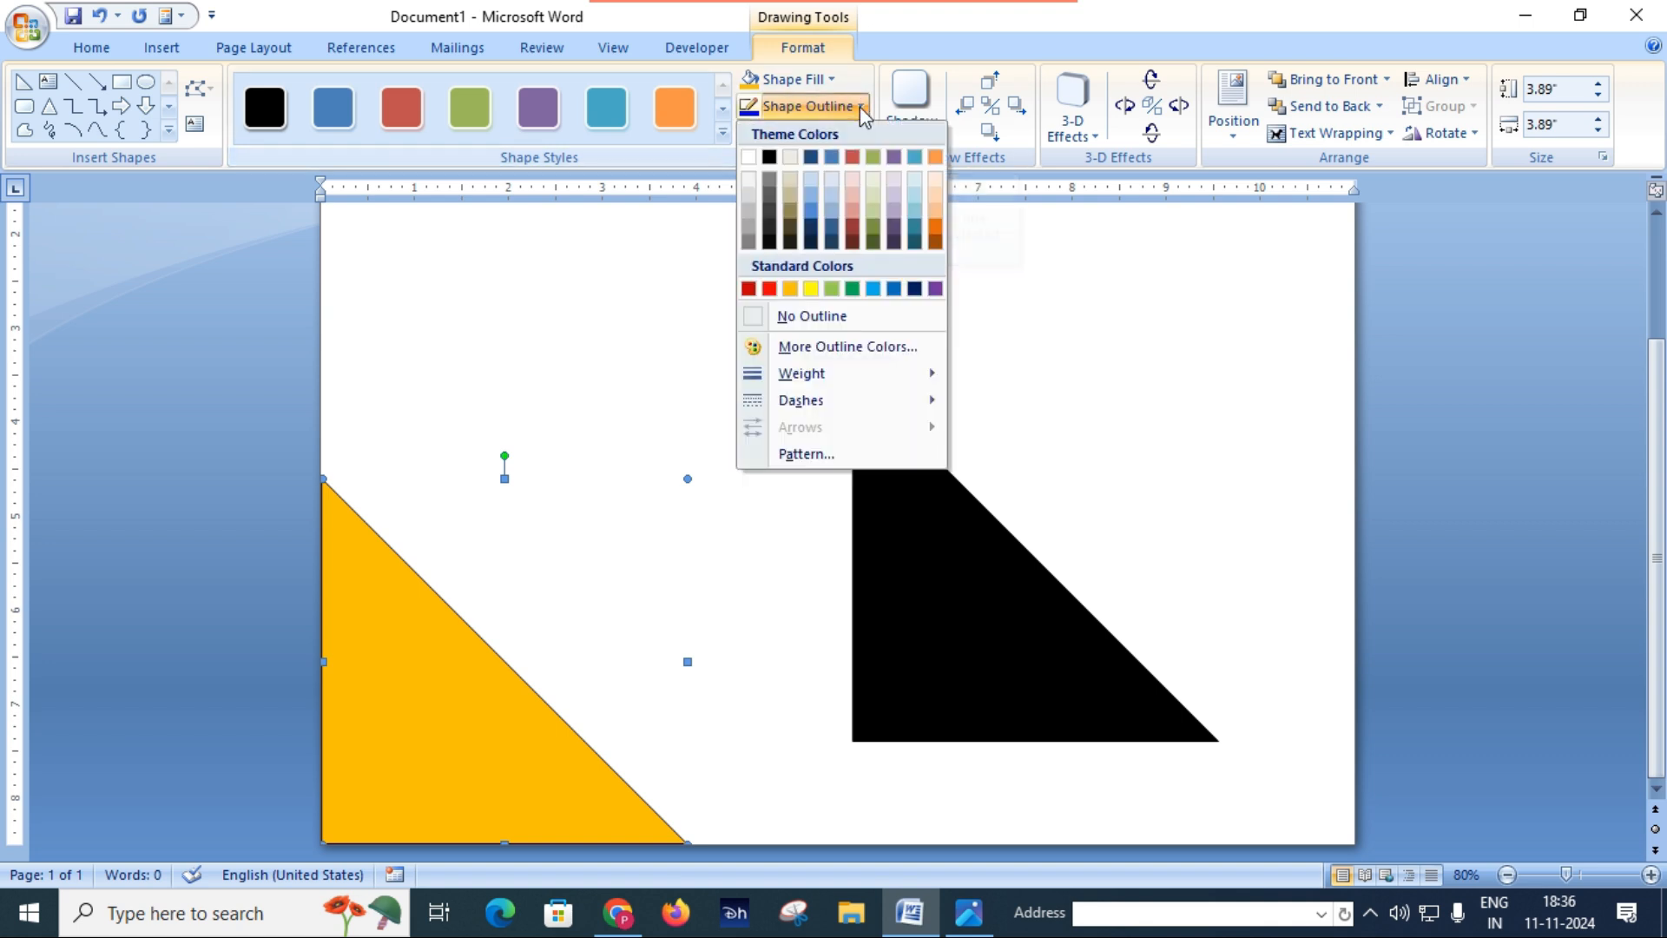
pyautogui.click(800, 317)
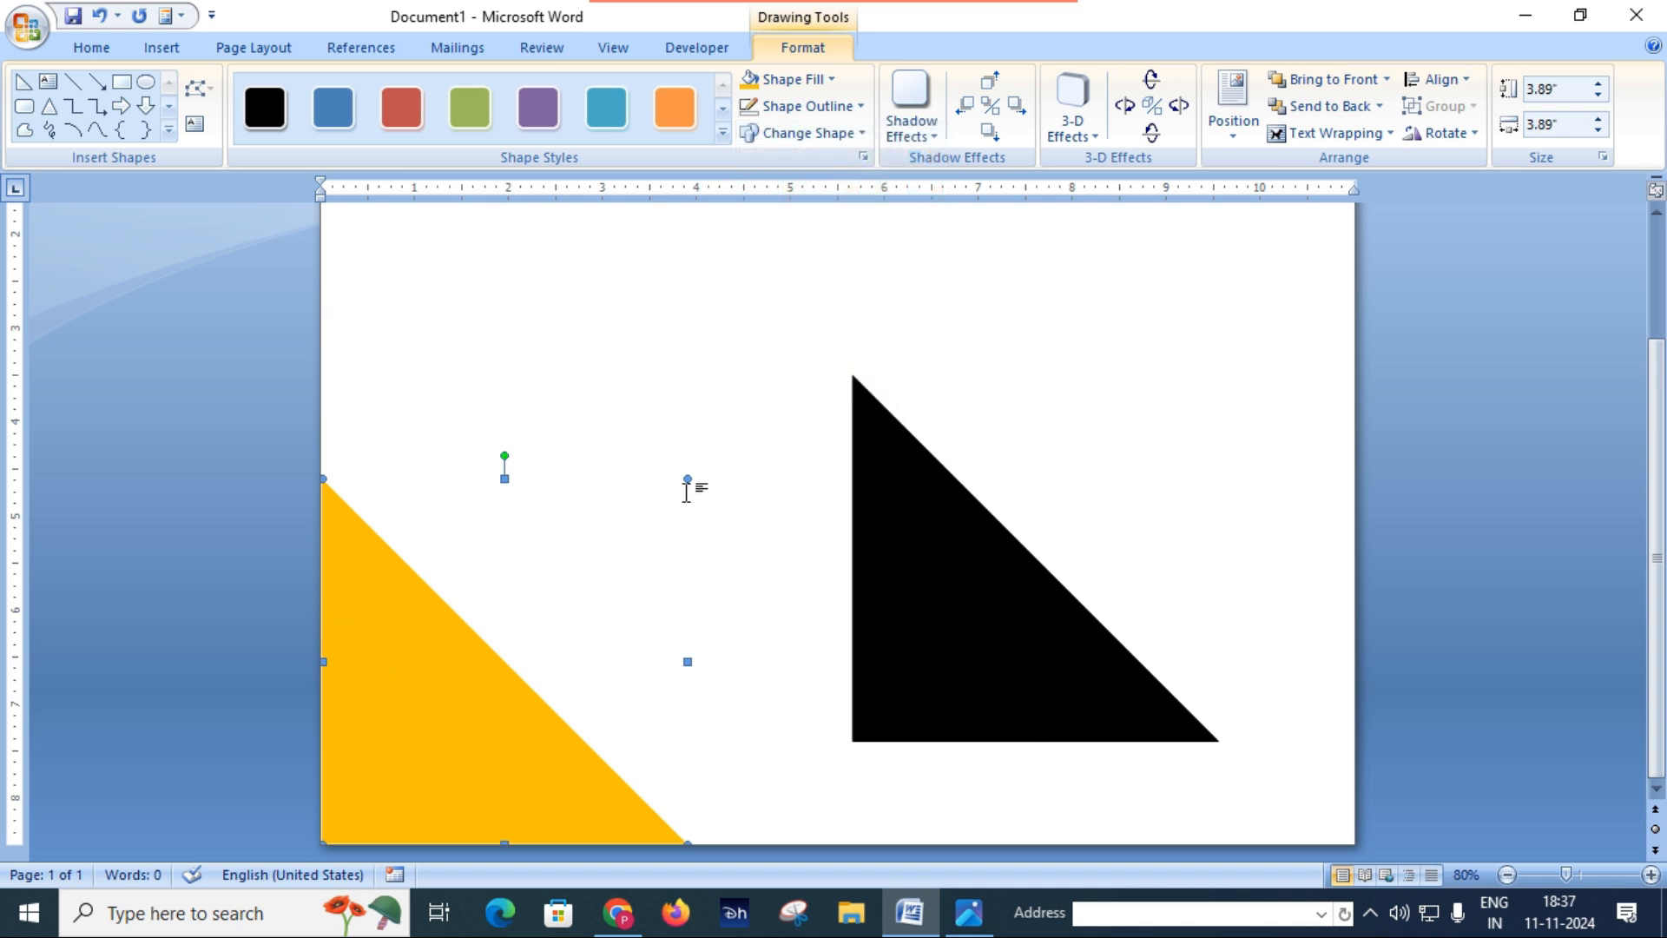
# Step: Enlarge the orange triangle slightly and place the black copy over it in the page corner, leaving an orange diagonal strip
pyautogui.moveTo(688, 478); pyautogui.dragTo(707, 466)
pyautogui.click(954, 575)
pyautogui.moveTo(960, 625); pyautogui.dragTo(442, 681)
pyautogui.hotkey('ctrl', 'Down')
pyautogui.hotkey('ctrl', 'Down')
pyautogui.hotkey('ctrl', 'Down')
pyautogui.hotkey('ctrl', 'Down')
pyautogui.hotkey('ctrl', 'Down')
pyautogui.hotkey('ctrl', 'Down')
pyautogui.hotkey('ctrl', 'Down')
pyautogui.hotkey('ctrl', 'Down')
# Step: Nudge the black triangle slightly down so it sits in the page's lower-left corner
pyautogui.hotkey('ctrl', 'Down')
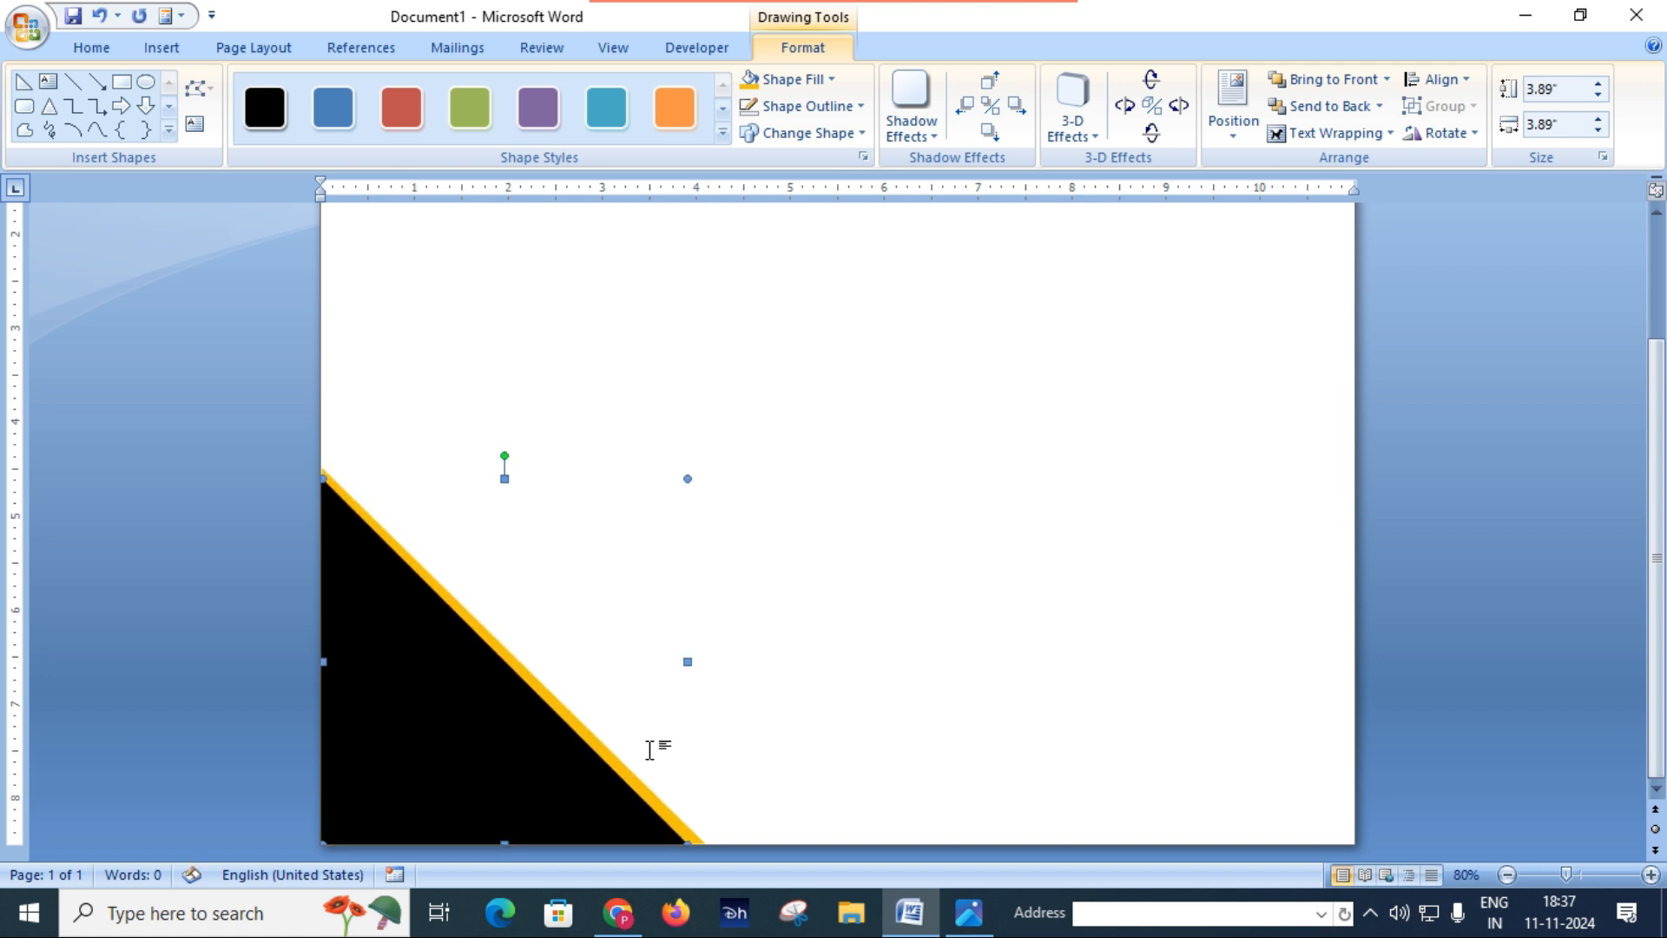
pyautogui.hotkey('ctrl', 'Down')
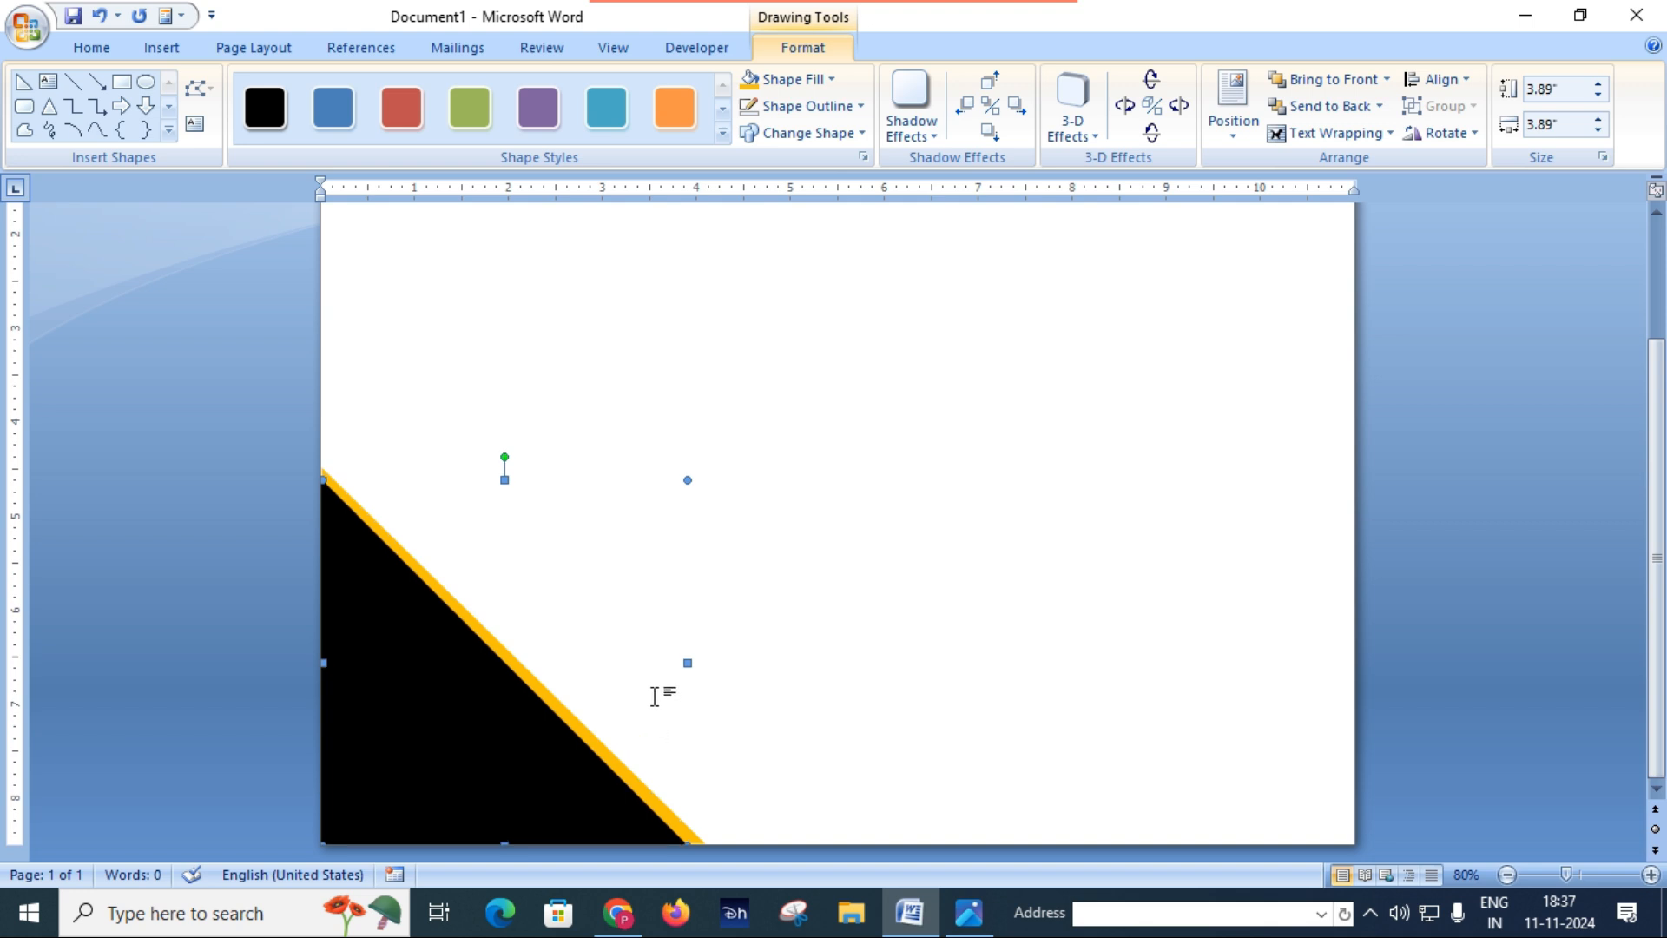
pyautogui.click(923, 662)
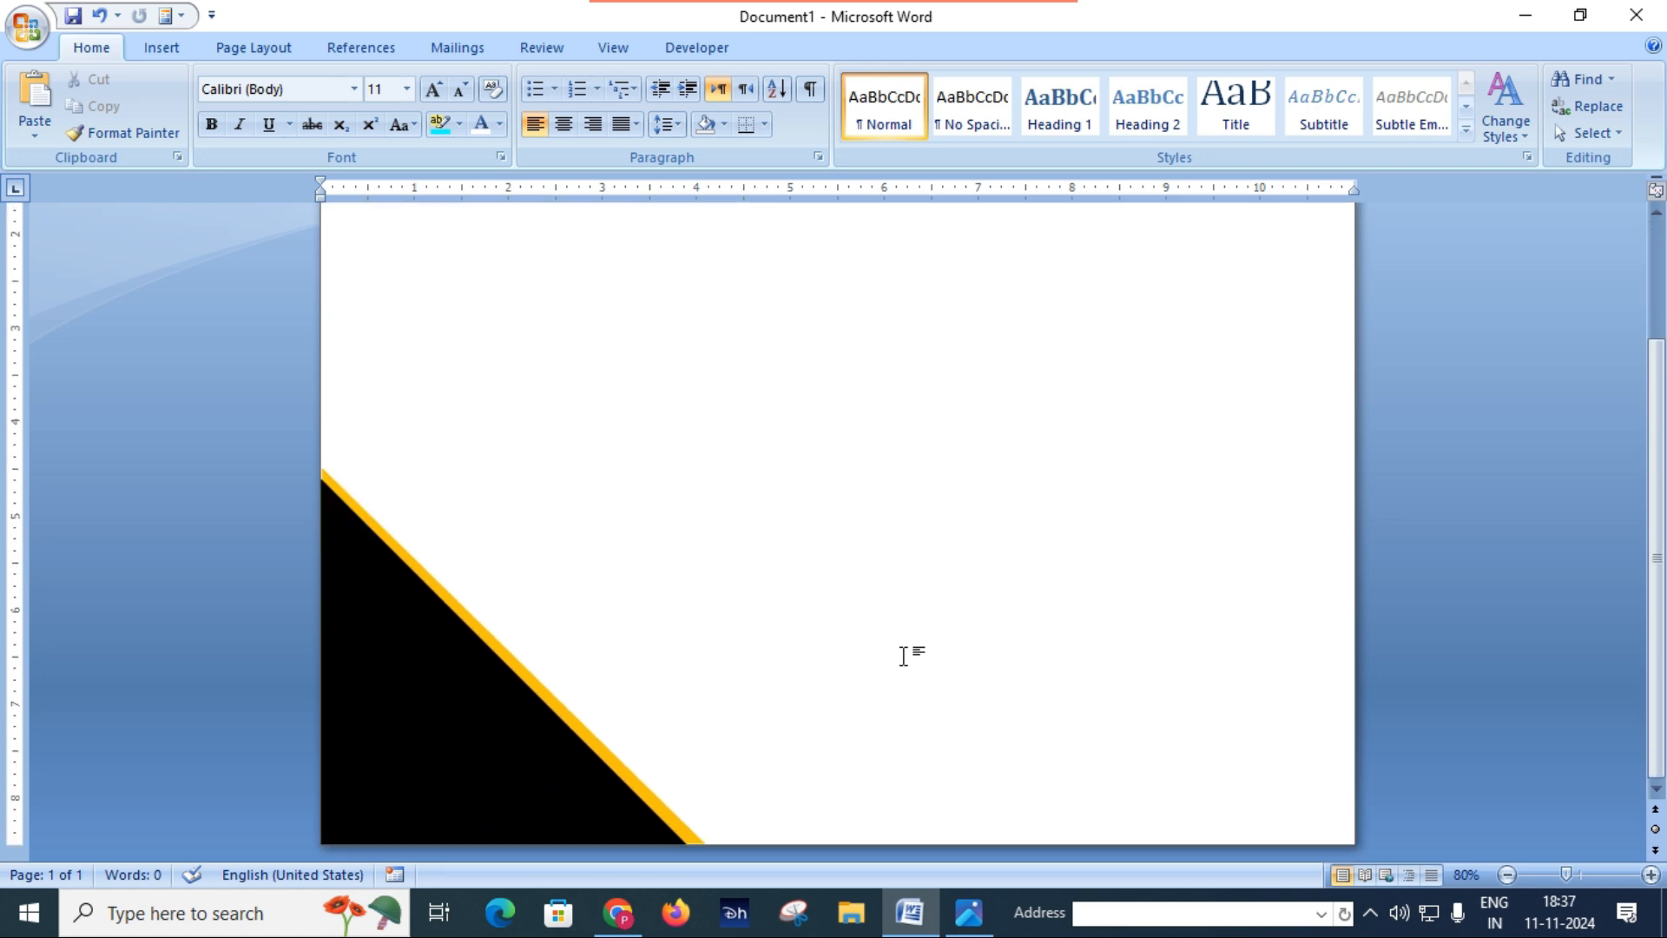
pyautogui.click(469, 739)
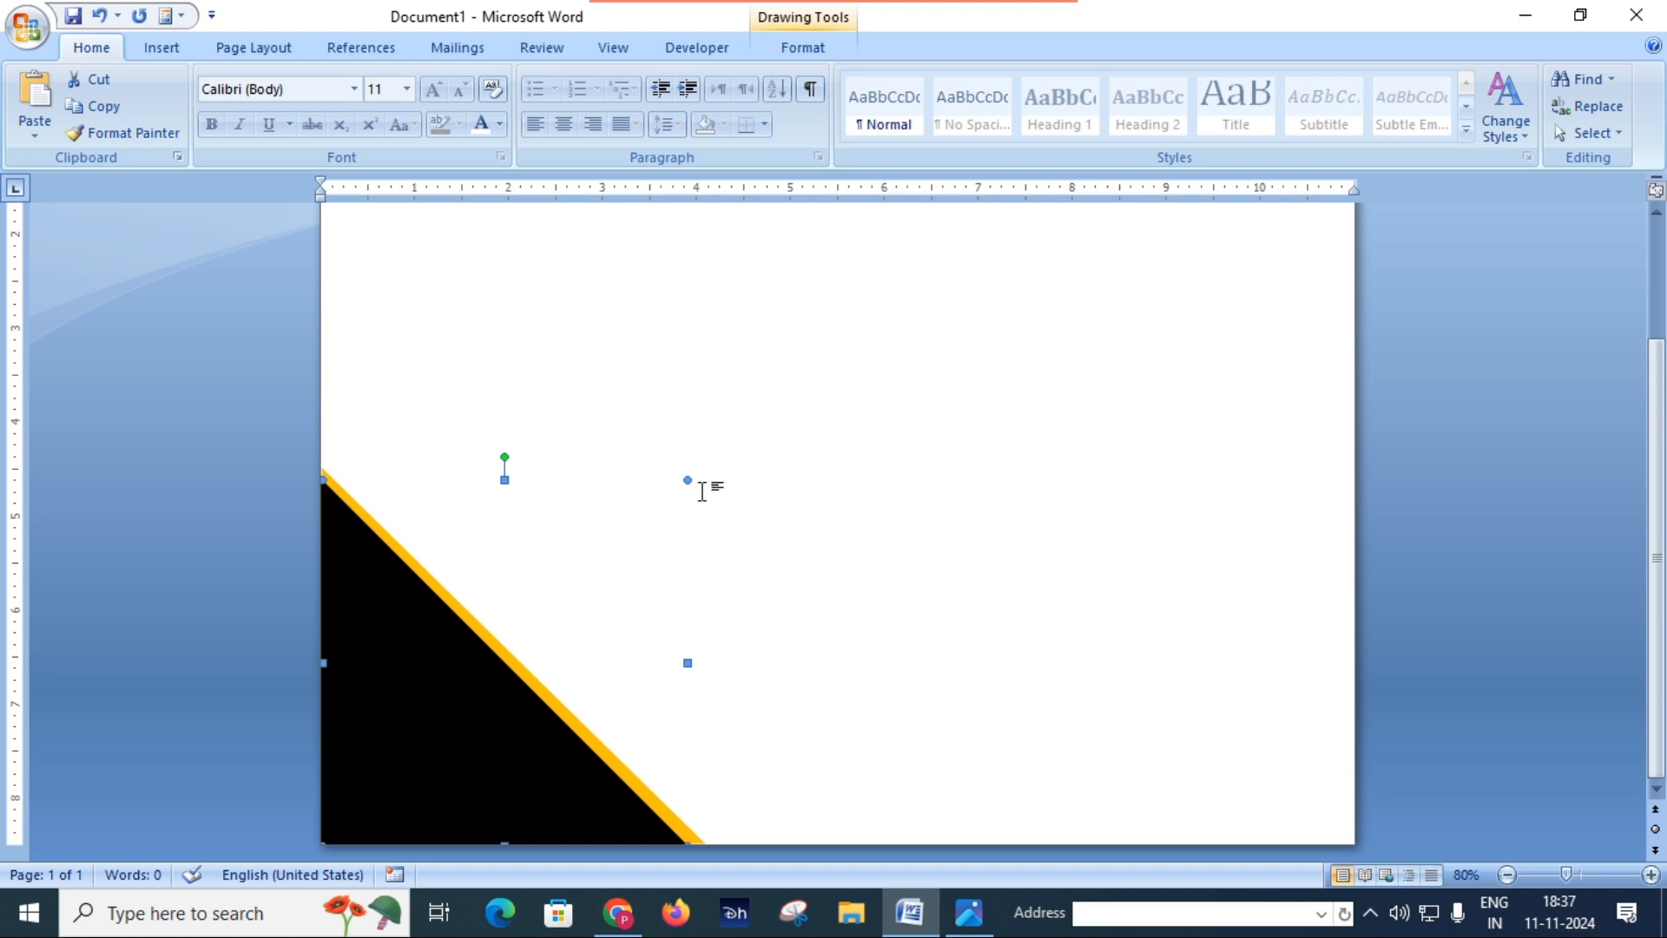
pyautogui.click(333, 486)
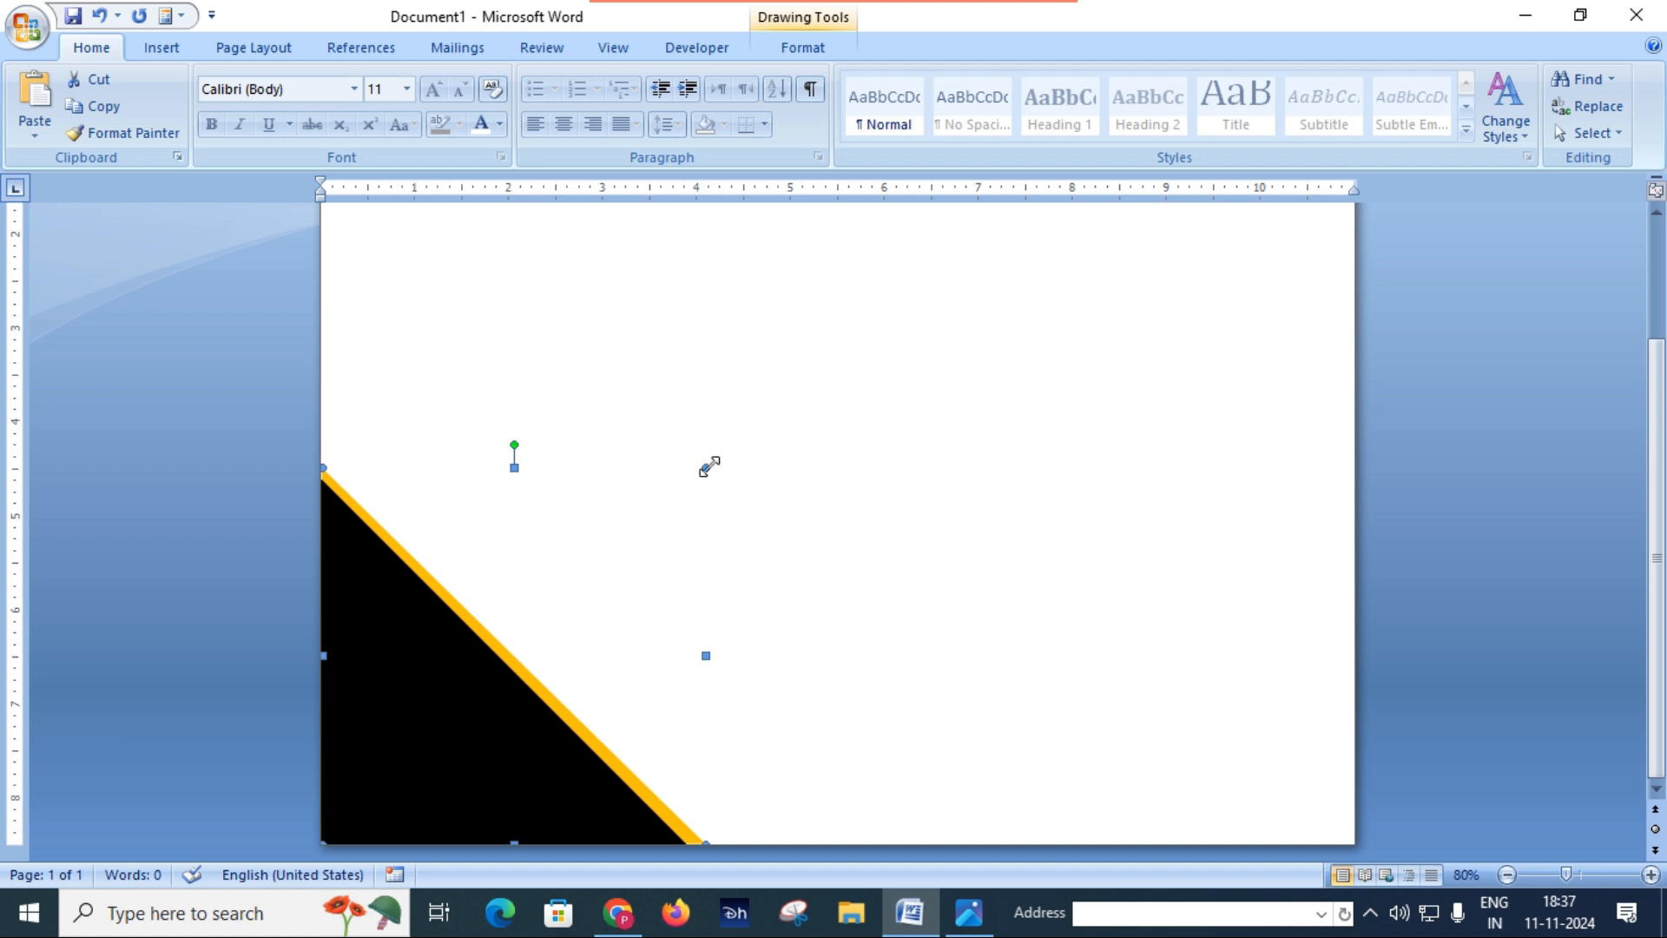
pyautogui.moveTo(710, 466); pyautogui.dragTo(715, 467)
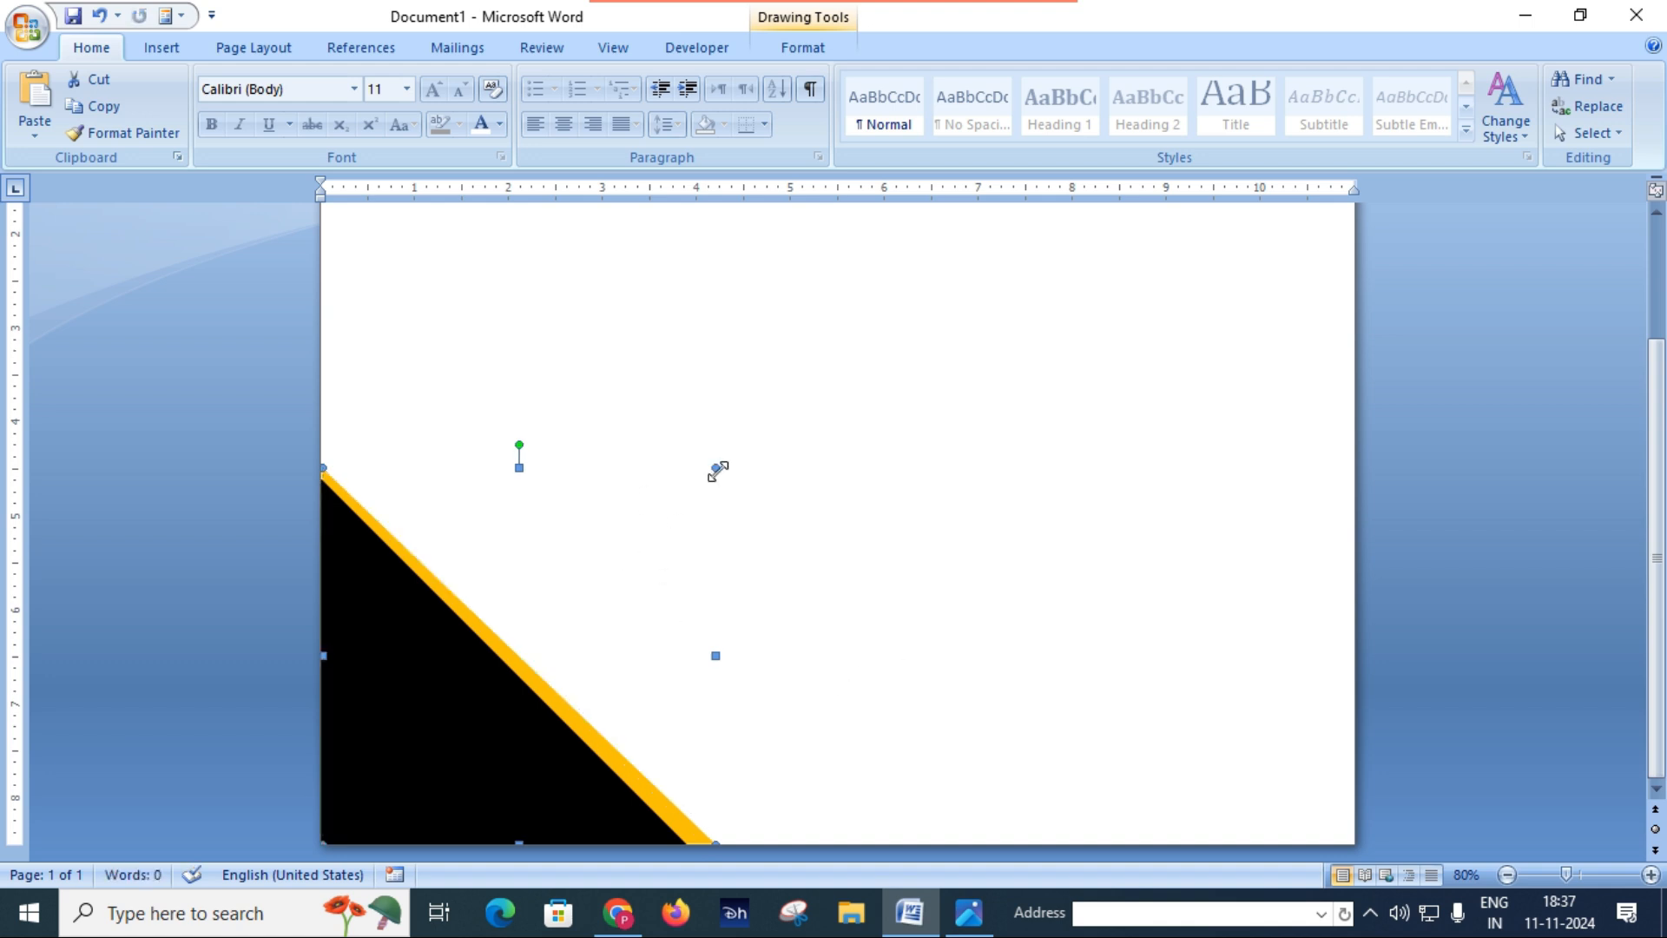
pyautogui.moveTo(717, 469); pyautogui.dragTo(706, 477)
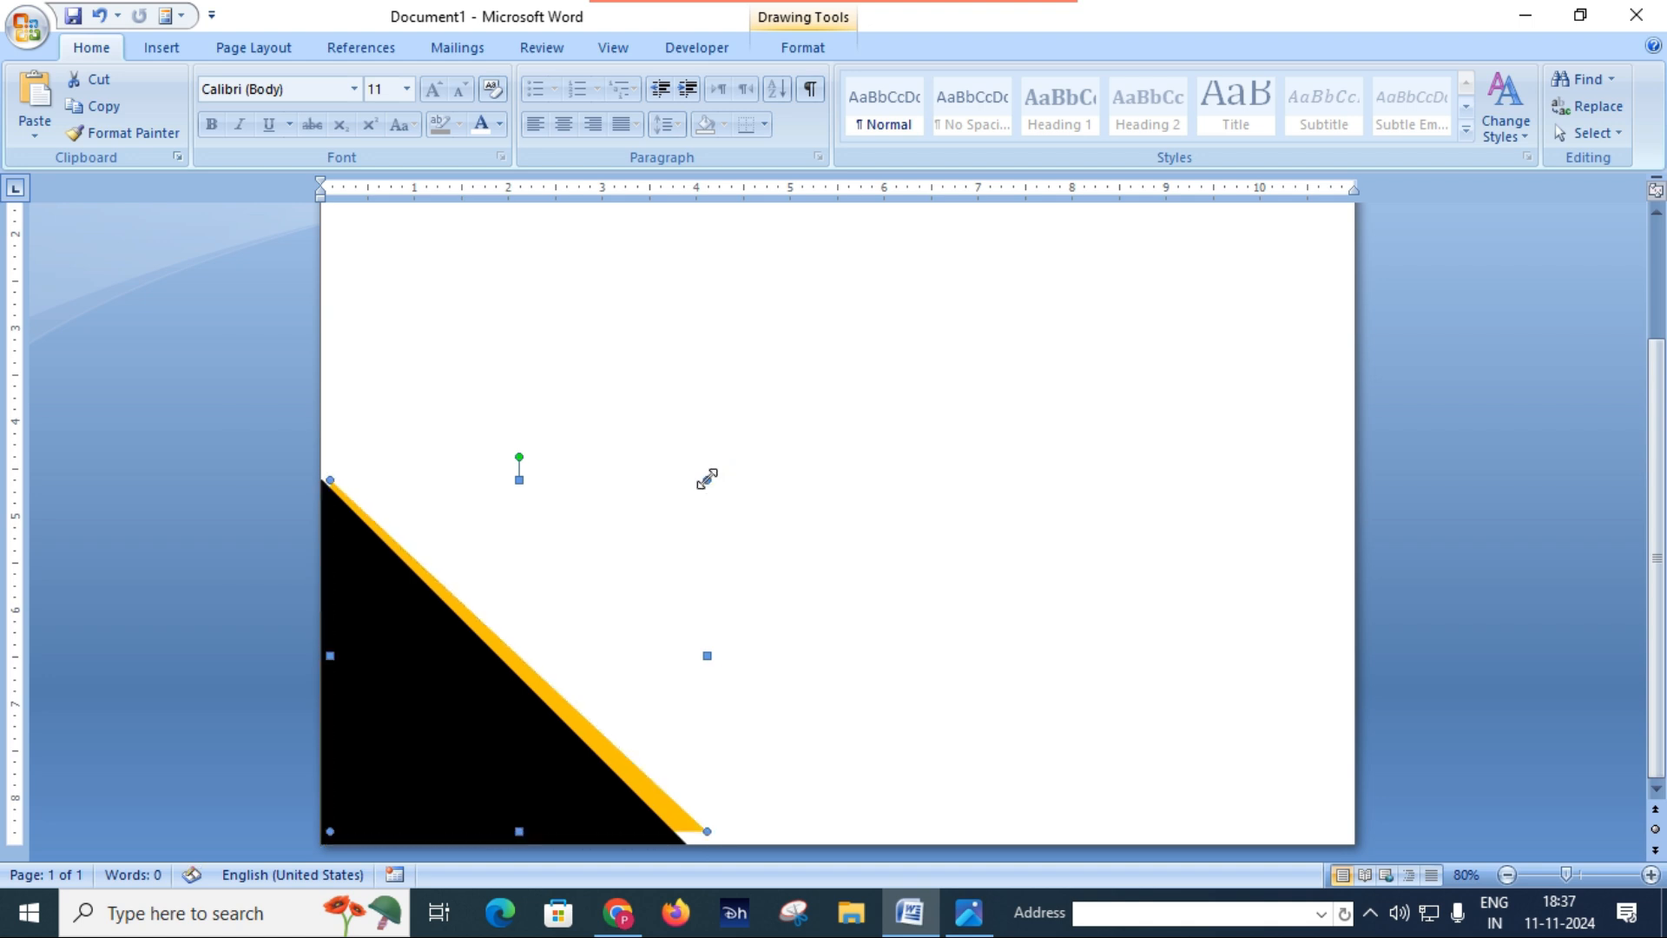
pyautogui.hotkey('ctrl', 'z')
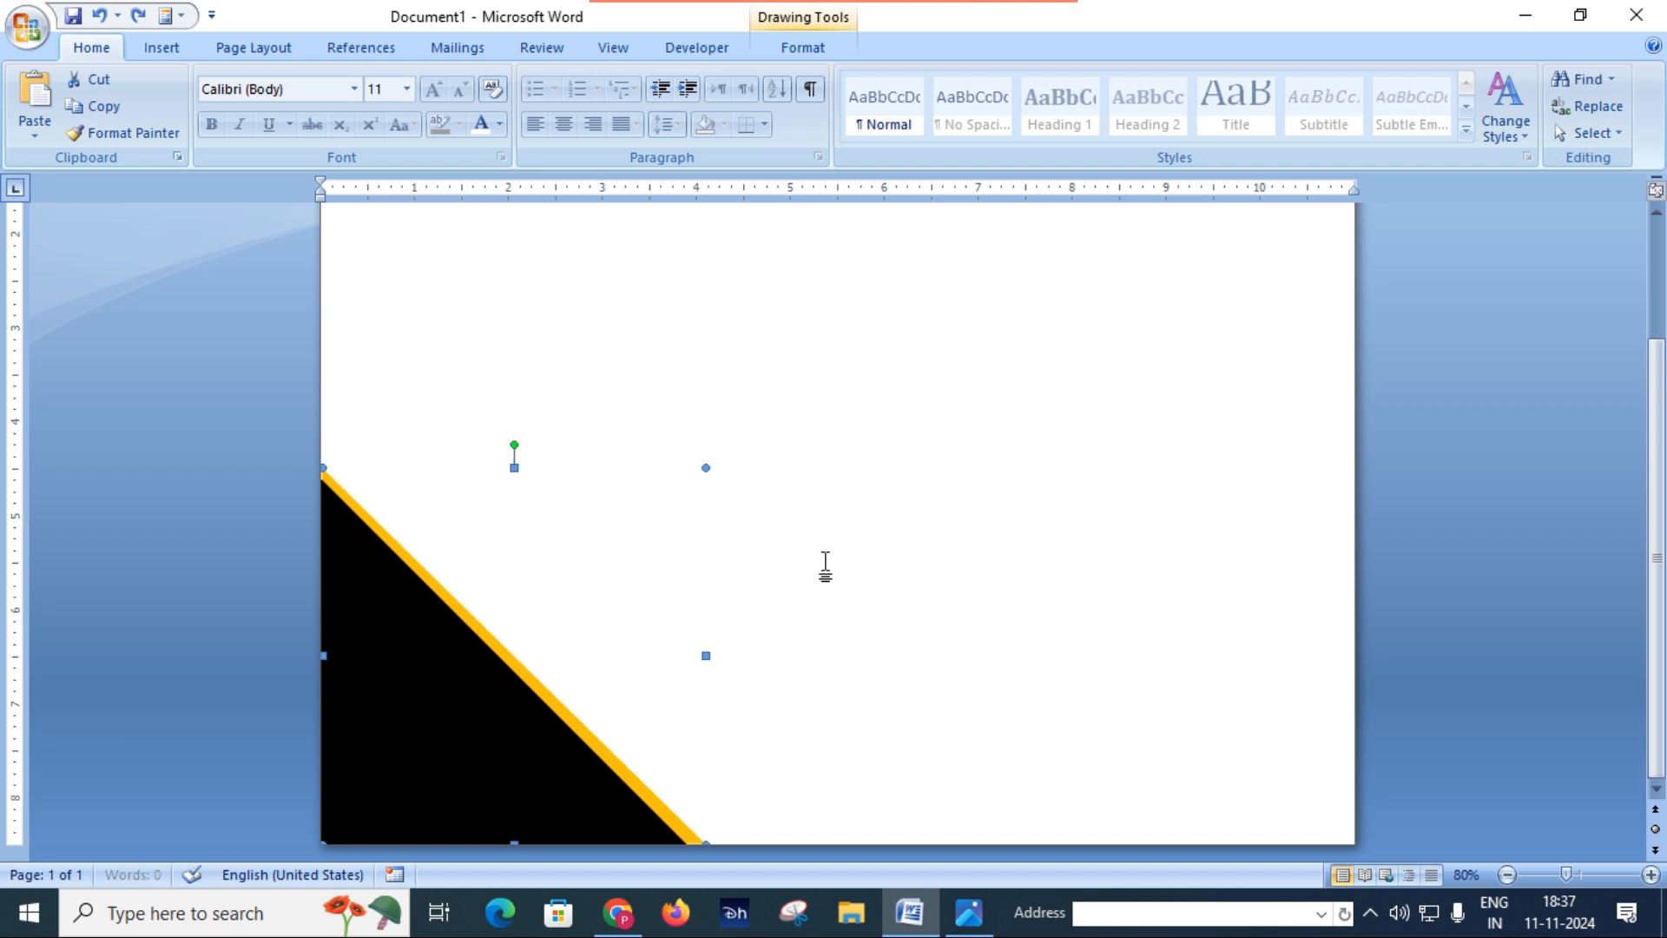
# Step: Nudge the orange triangle to the right and enlarge it past the page edges to about 4.35" high and 4.42" wide
pyautogui.scroll(1, 821, 568)
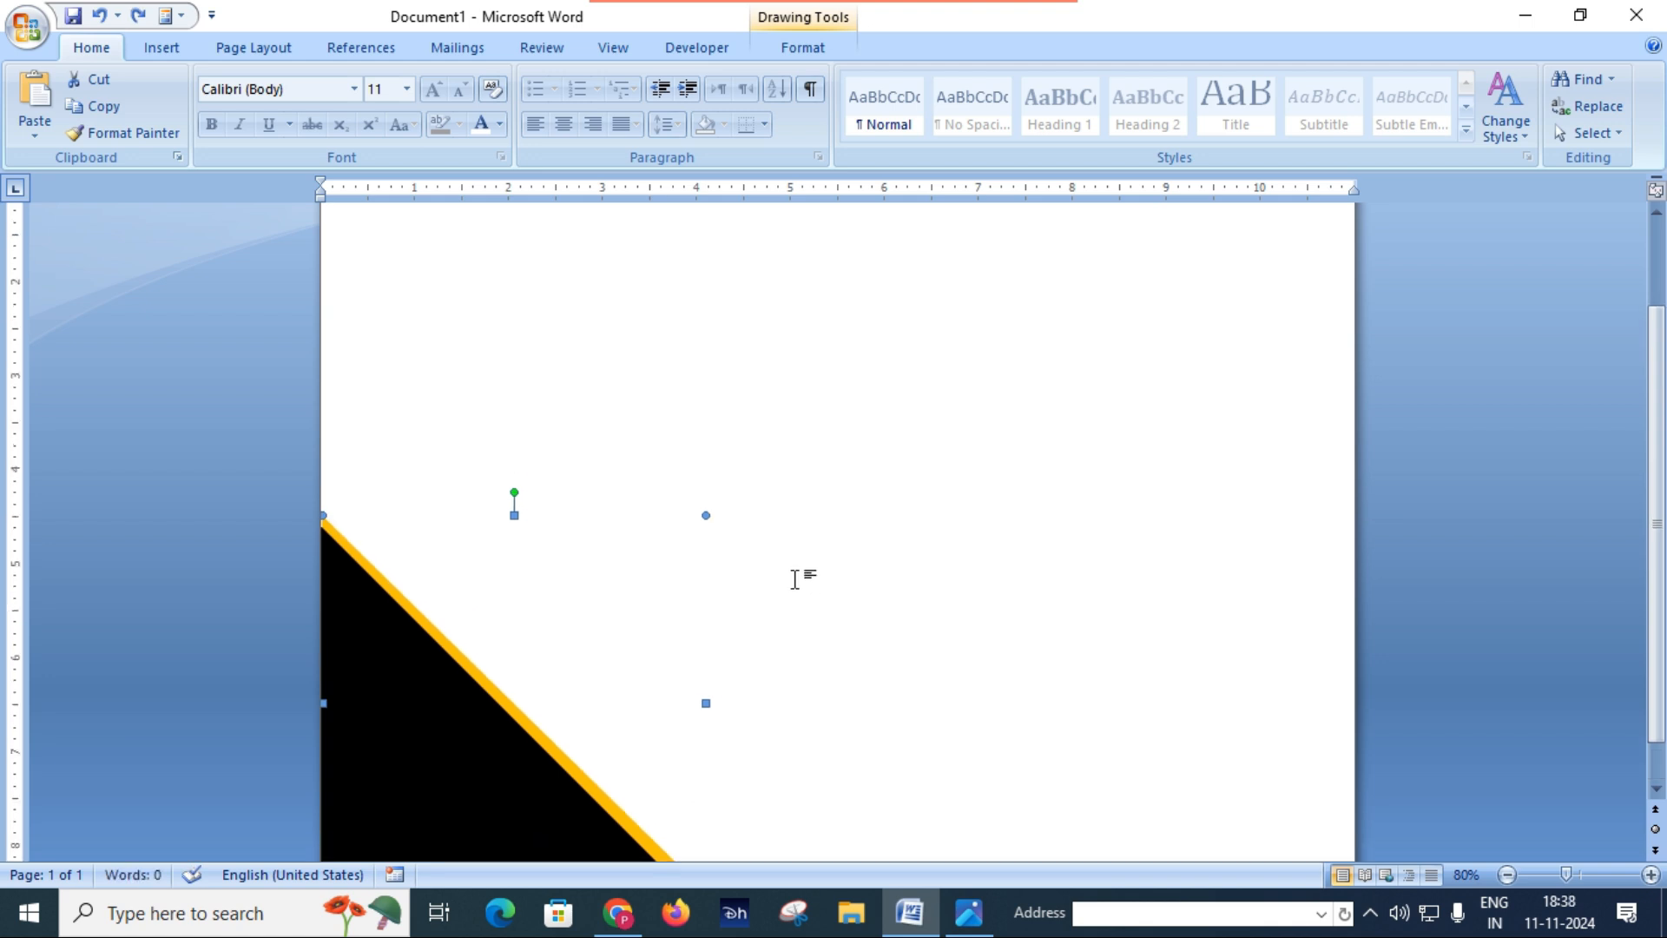
pyautogui.scroll(-1, 760, 590)
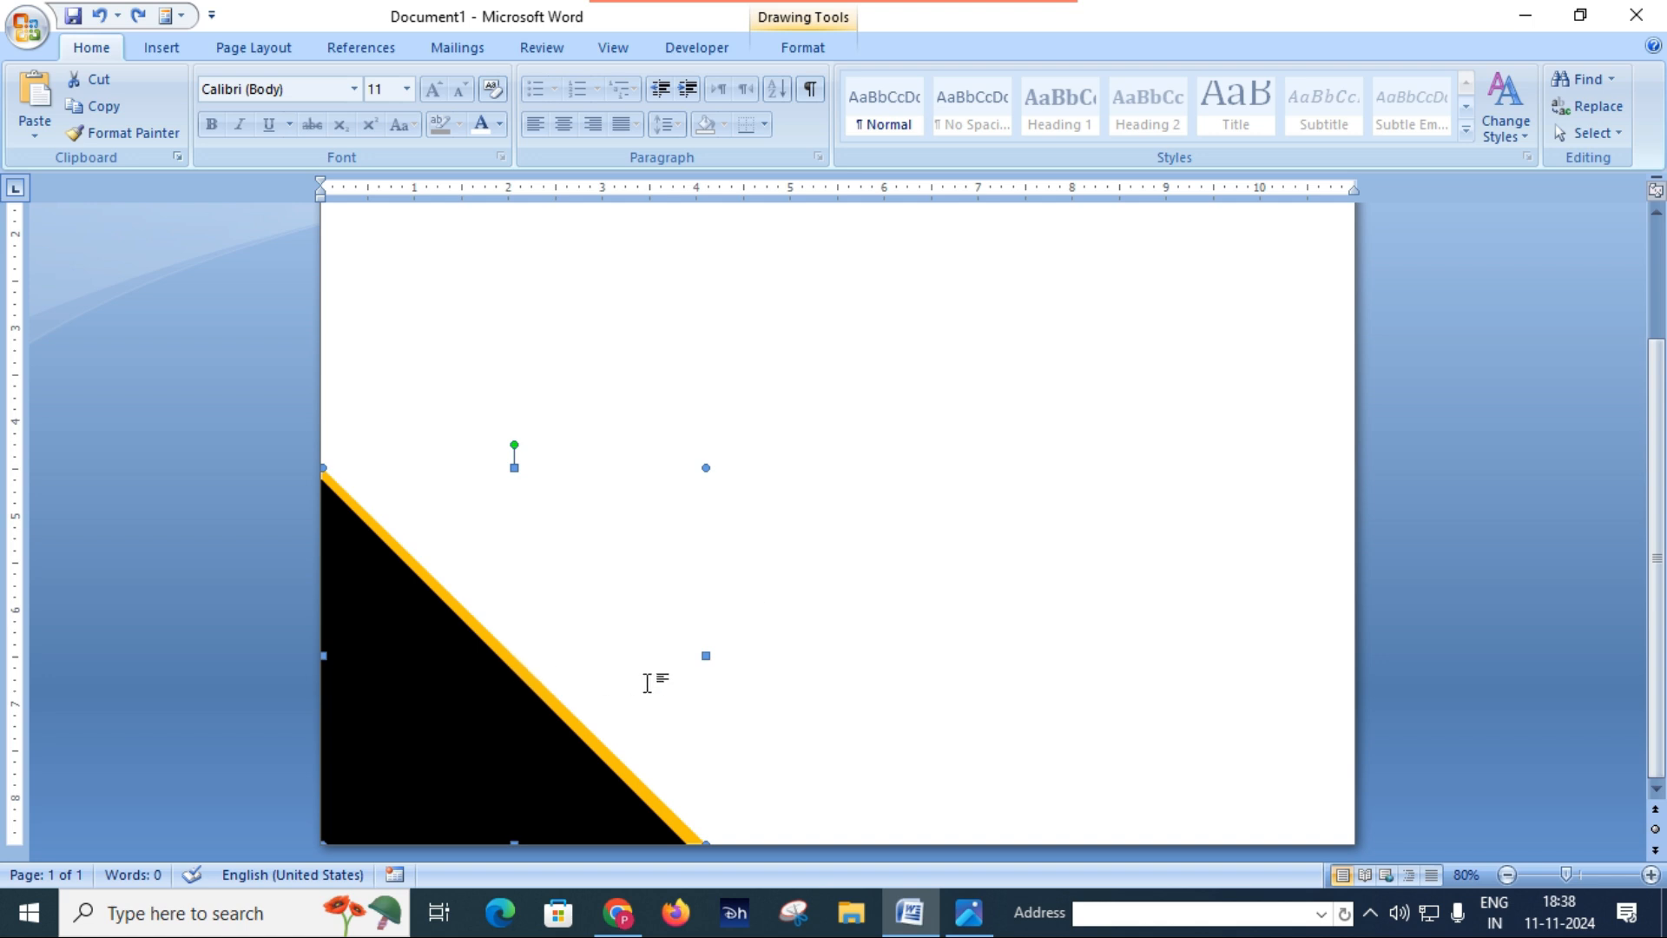
pyautogui.hotkey('ctrl', 'Right')
pyautogui.hotkey('ctrl', 'Right')
pyautogui.hotkey('ctrl', 'Right')
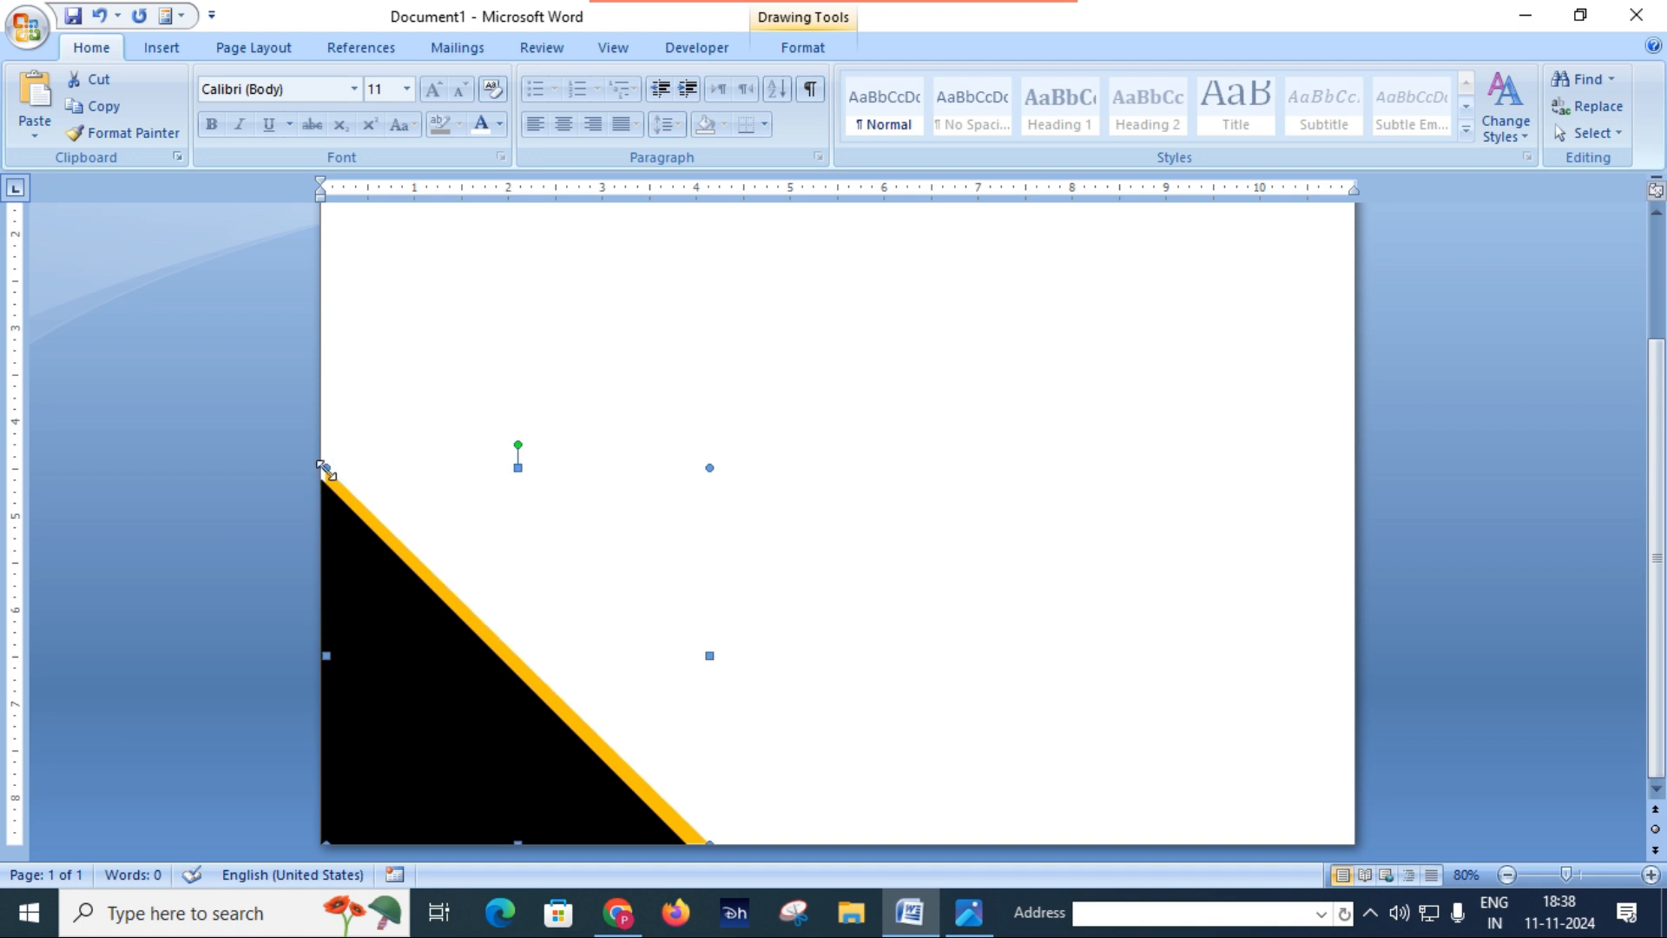
pyautogui.moveTo(321, 469); pyautogui.dragTo(310, 449)
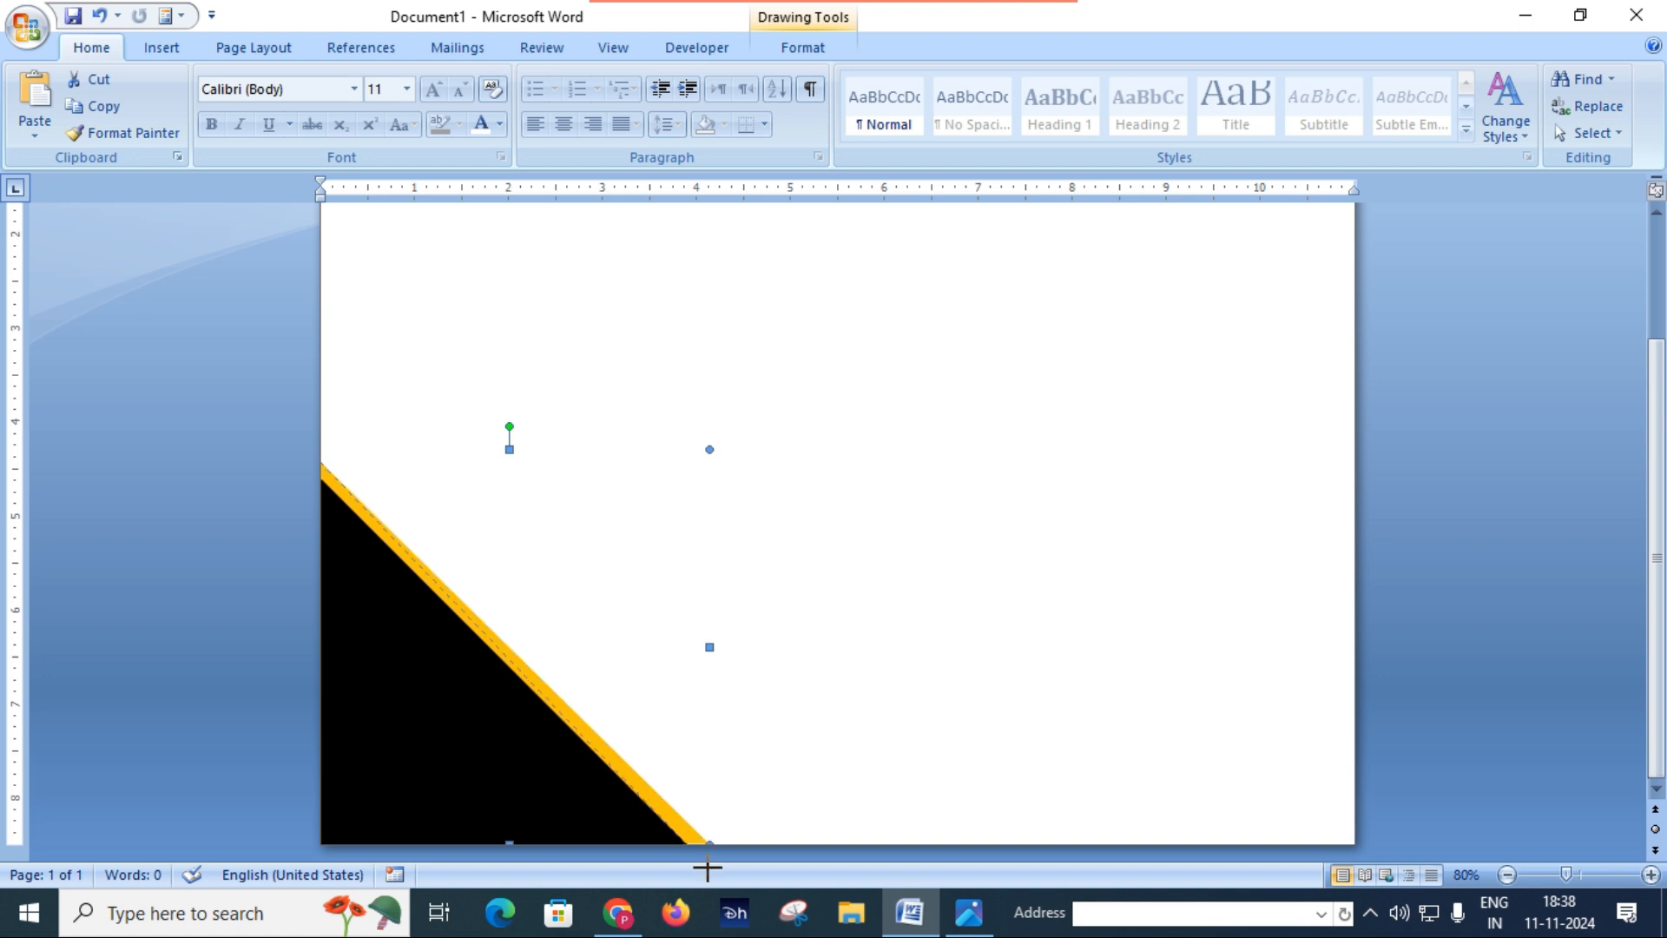
pyautogui.moveTo(721, 855); pyautogui.dragTo(721, 858)
# Step: Check the strip's edge in Certificate.JPG, and give the orange triangle a shadow nudged right until it forms a thin gray line
pyautogui.click(971, 929)
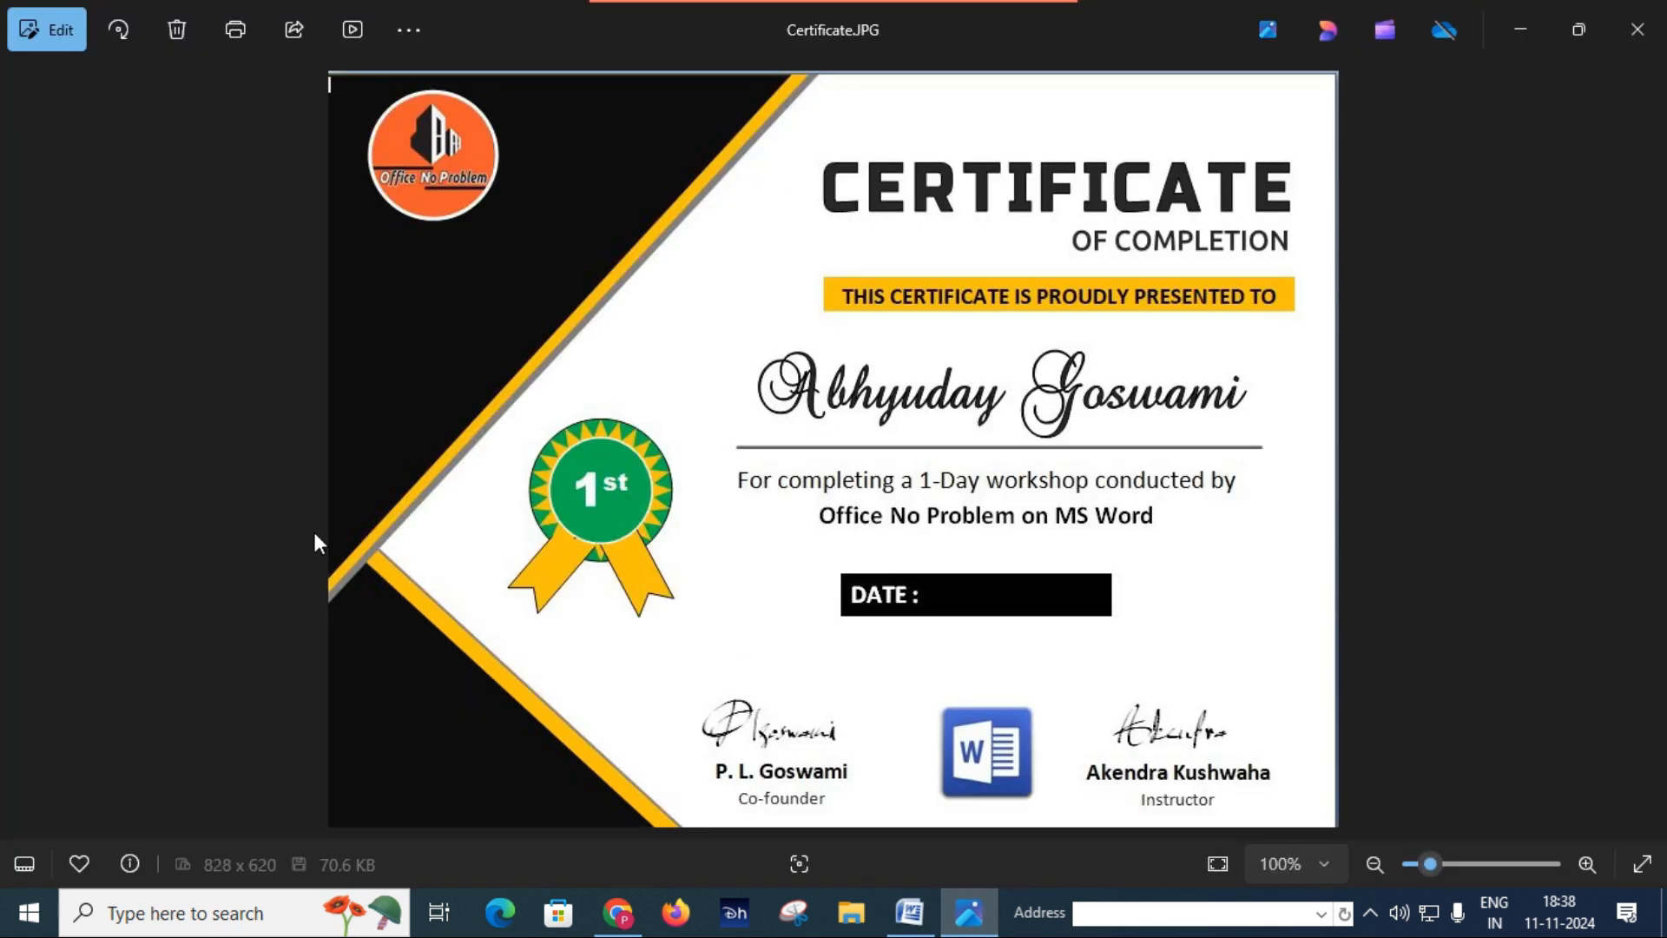
pyautogui.click(925, 924)
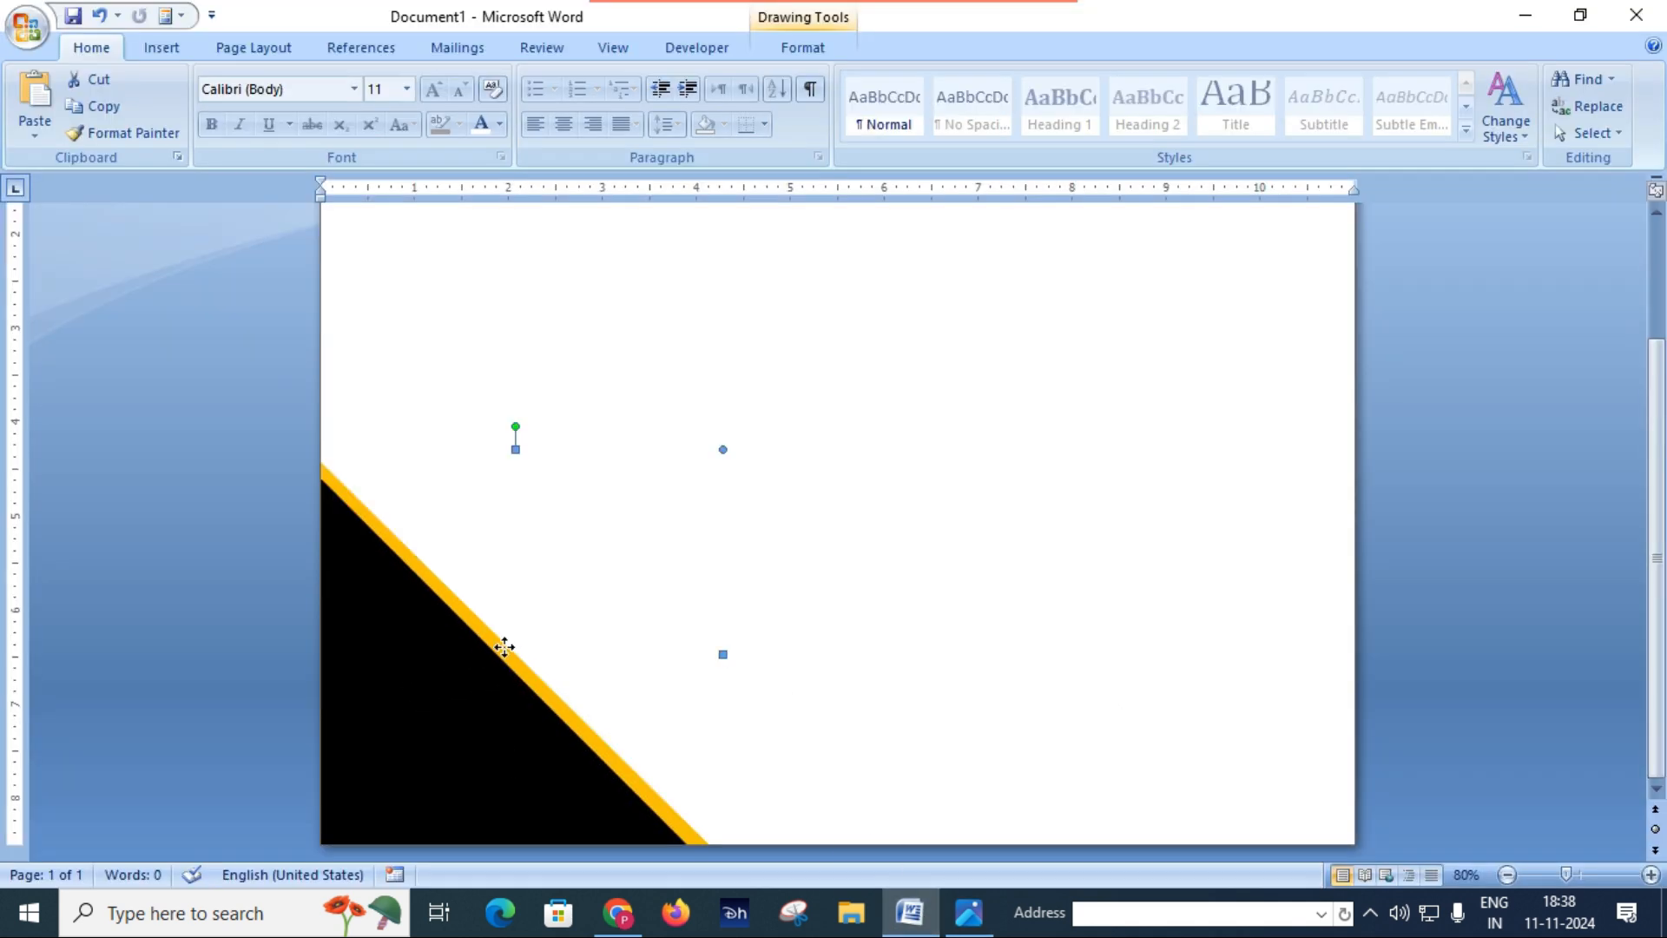
pyautogui.click(820, 52)
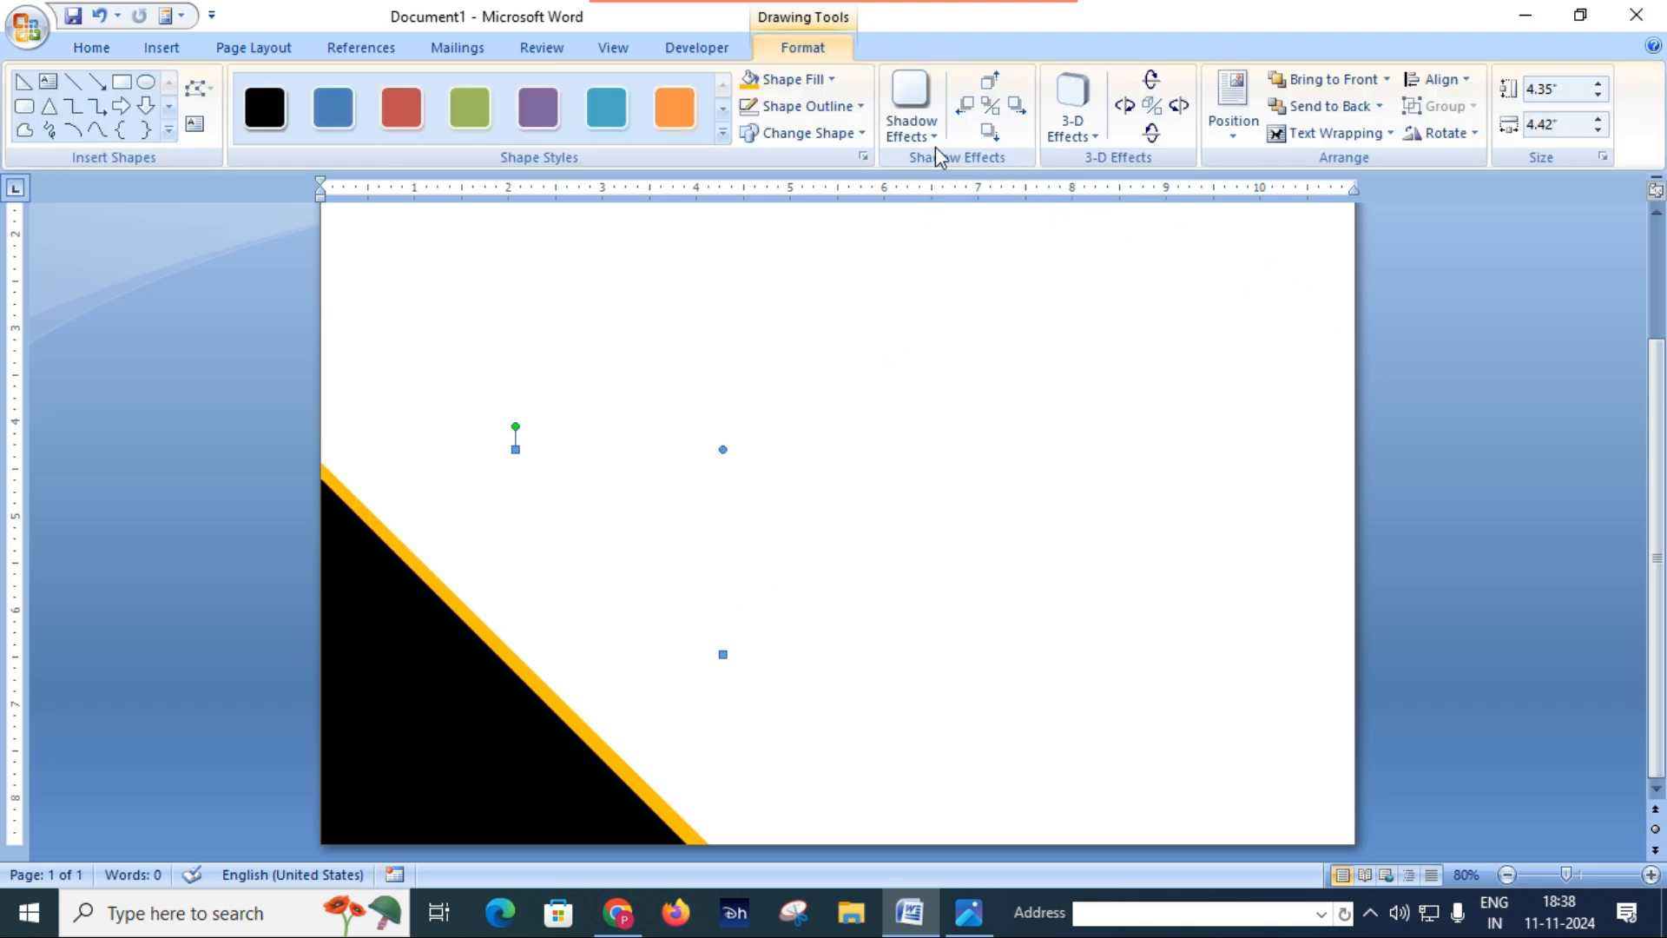
pyautogui.click(1019, 111)
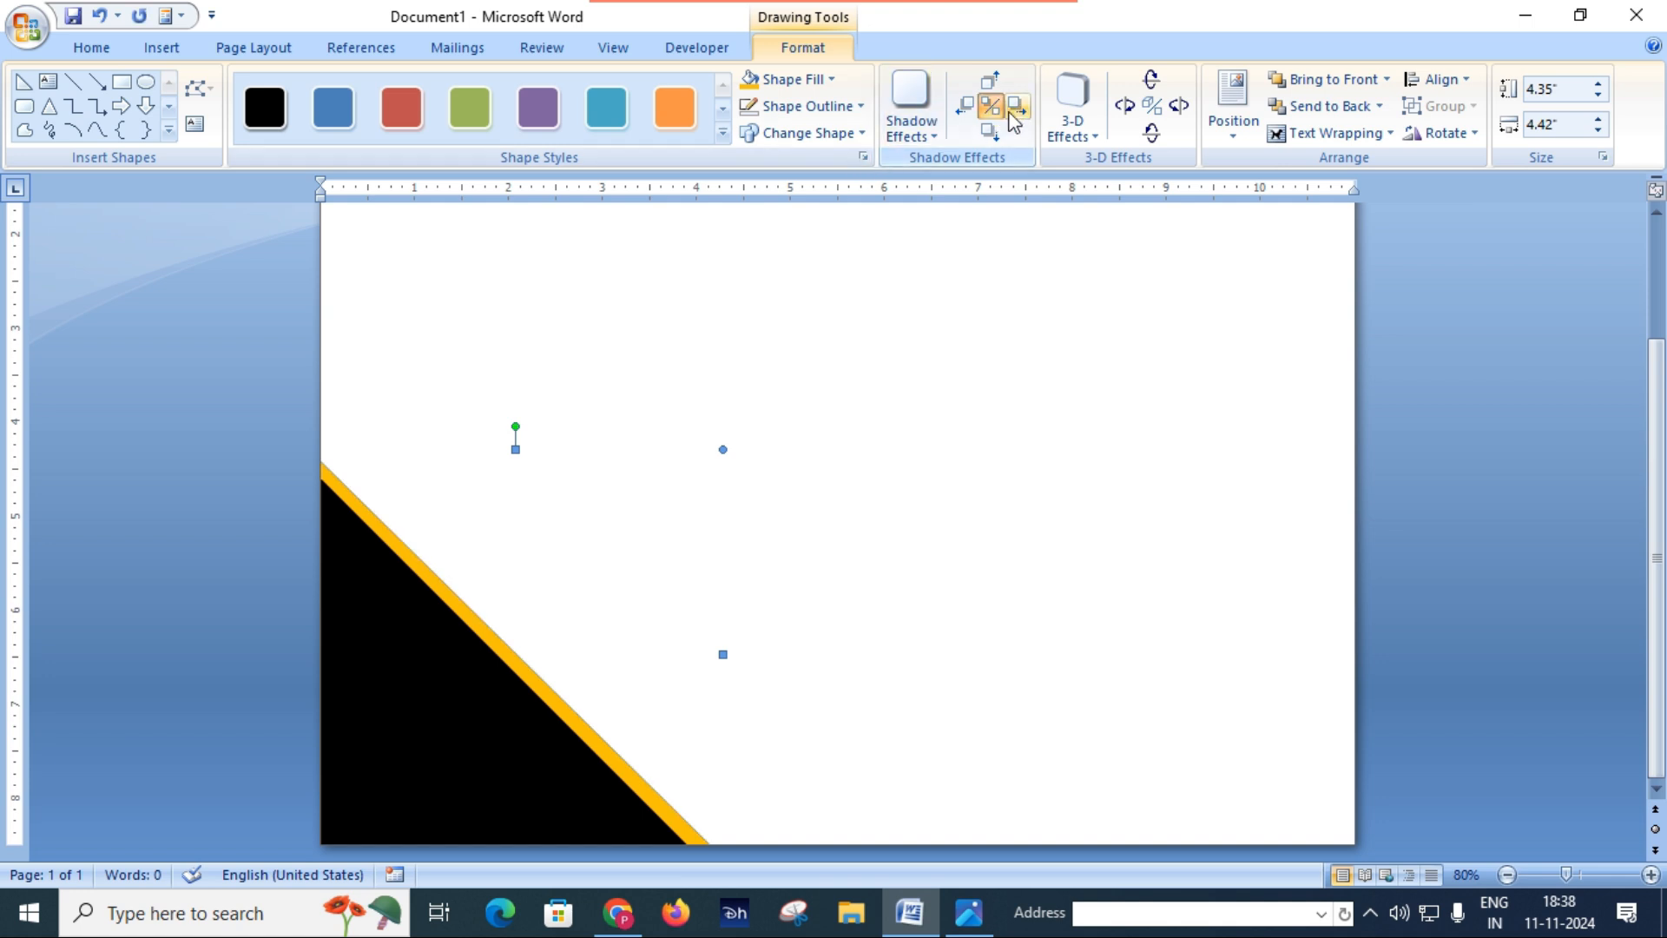
pyautogui.click(1022, 106)
pyautogui.click(1024, 115)
pyautogui.click(1023, 114)
pyautogui.click(1023, 115)
pyautogui.click(1023, 114)
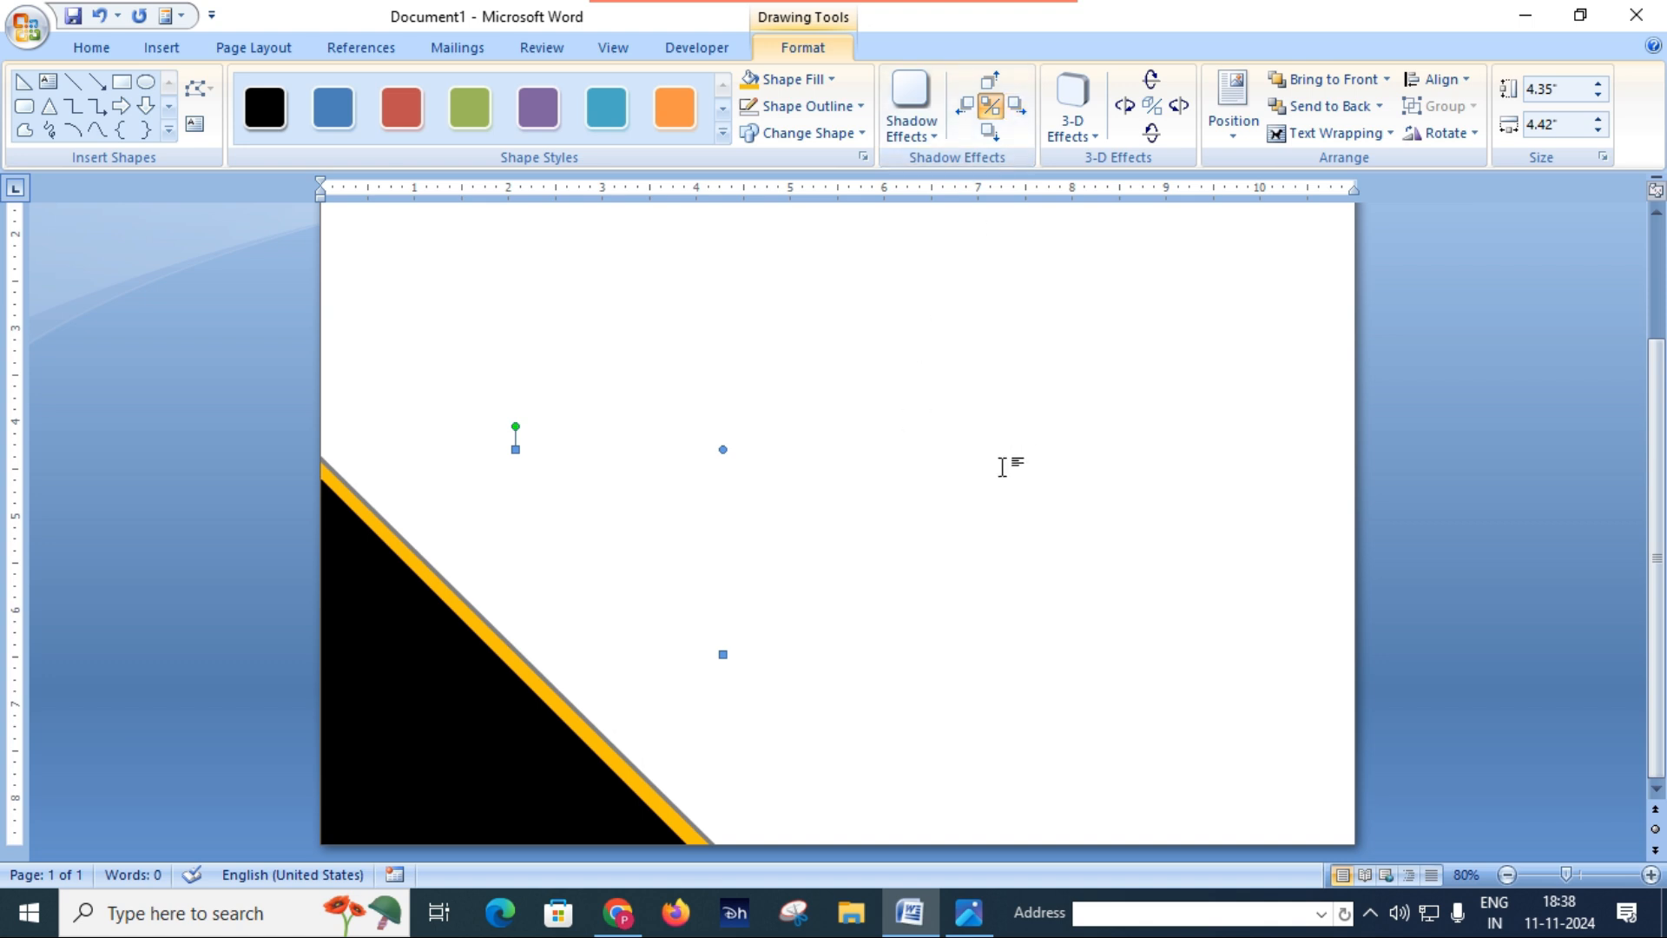
# Step: Duplicate the orange triangle with its shadow and move the copy to the upper middle of the page
pyautogui.scroll(2, 903, 473)
pyautogui.scroll(-2, 895, 442)
pyautogui.click(372, 526)
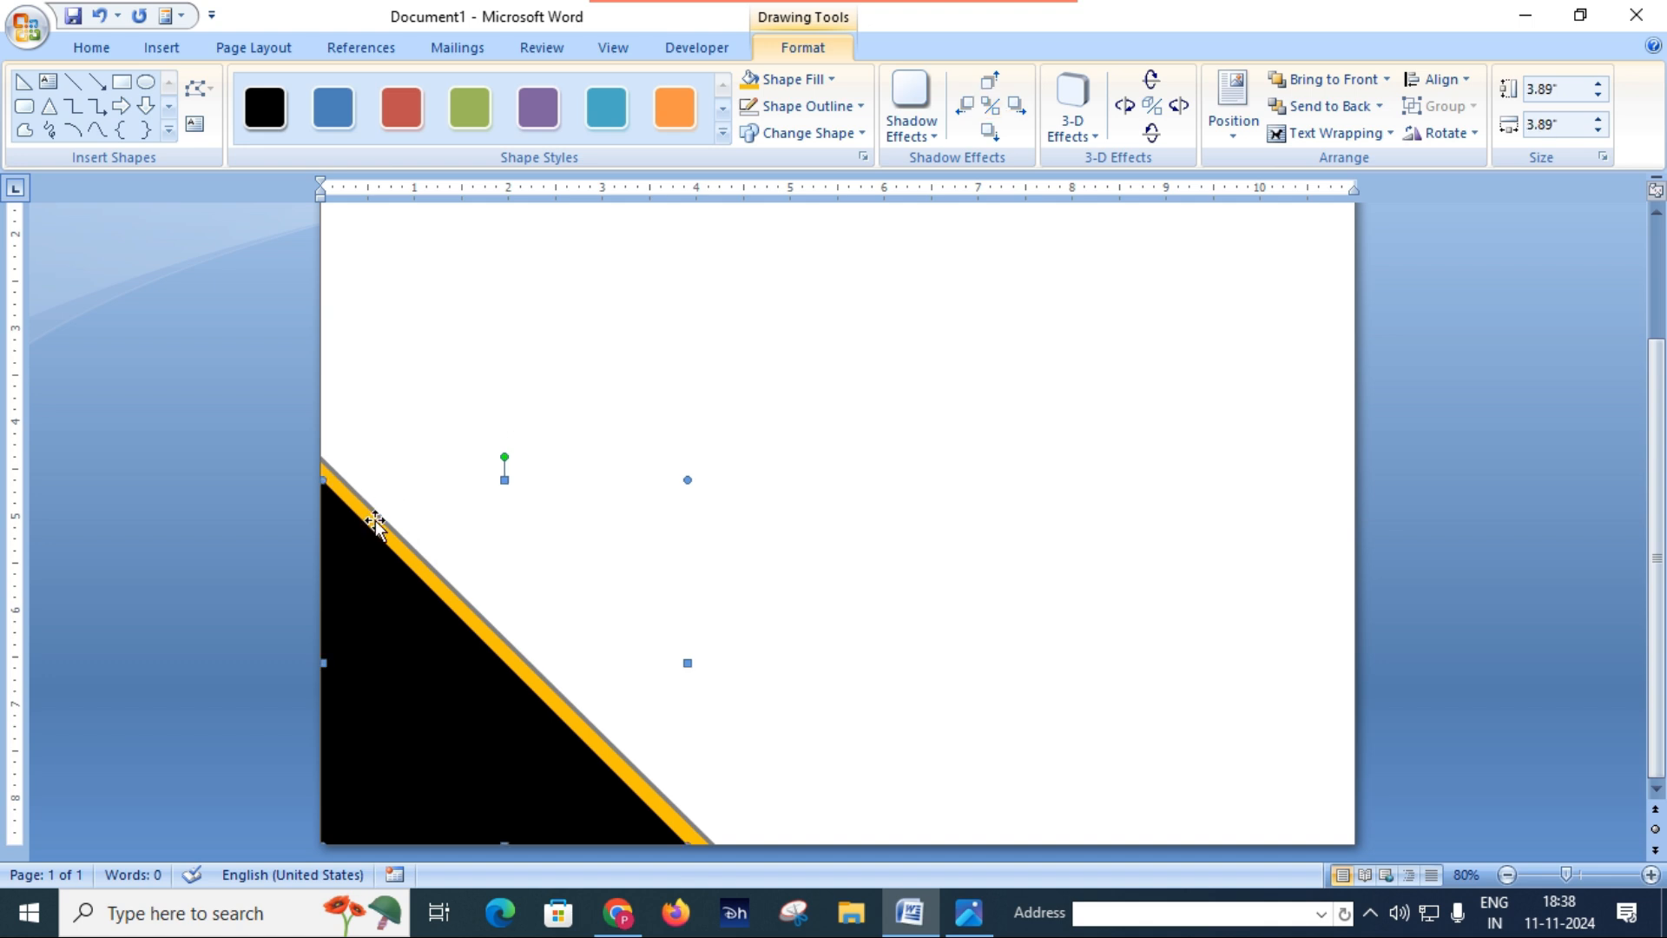
pyautogui.click(345, 486)
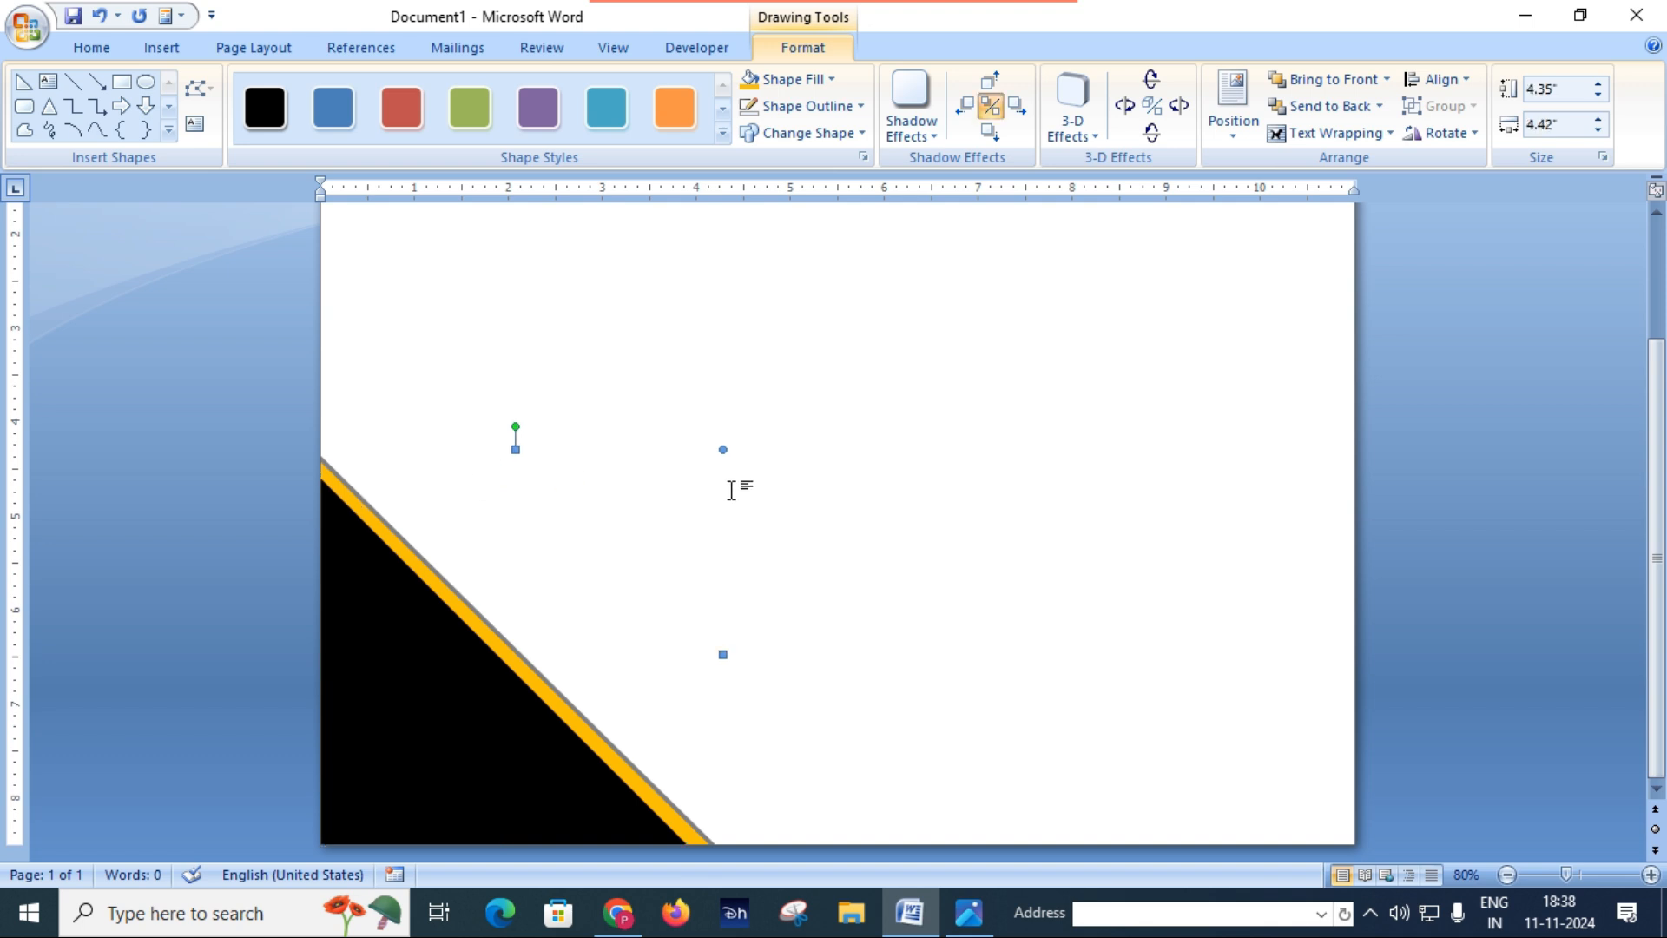
pyautogui.hotkey('ctrl', 'd')
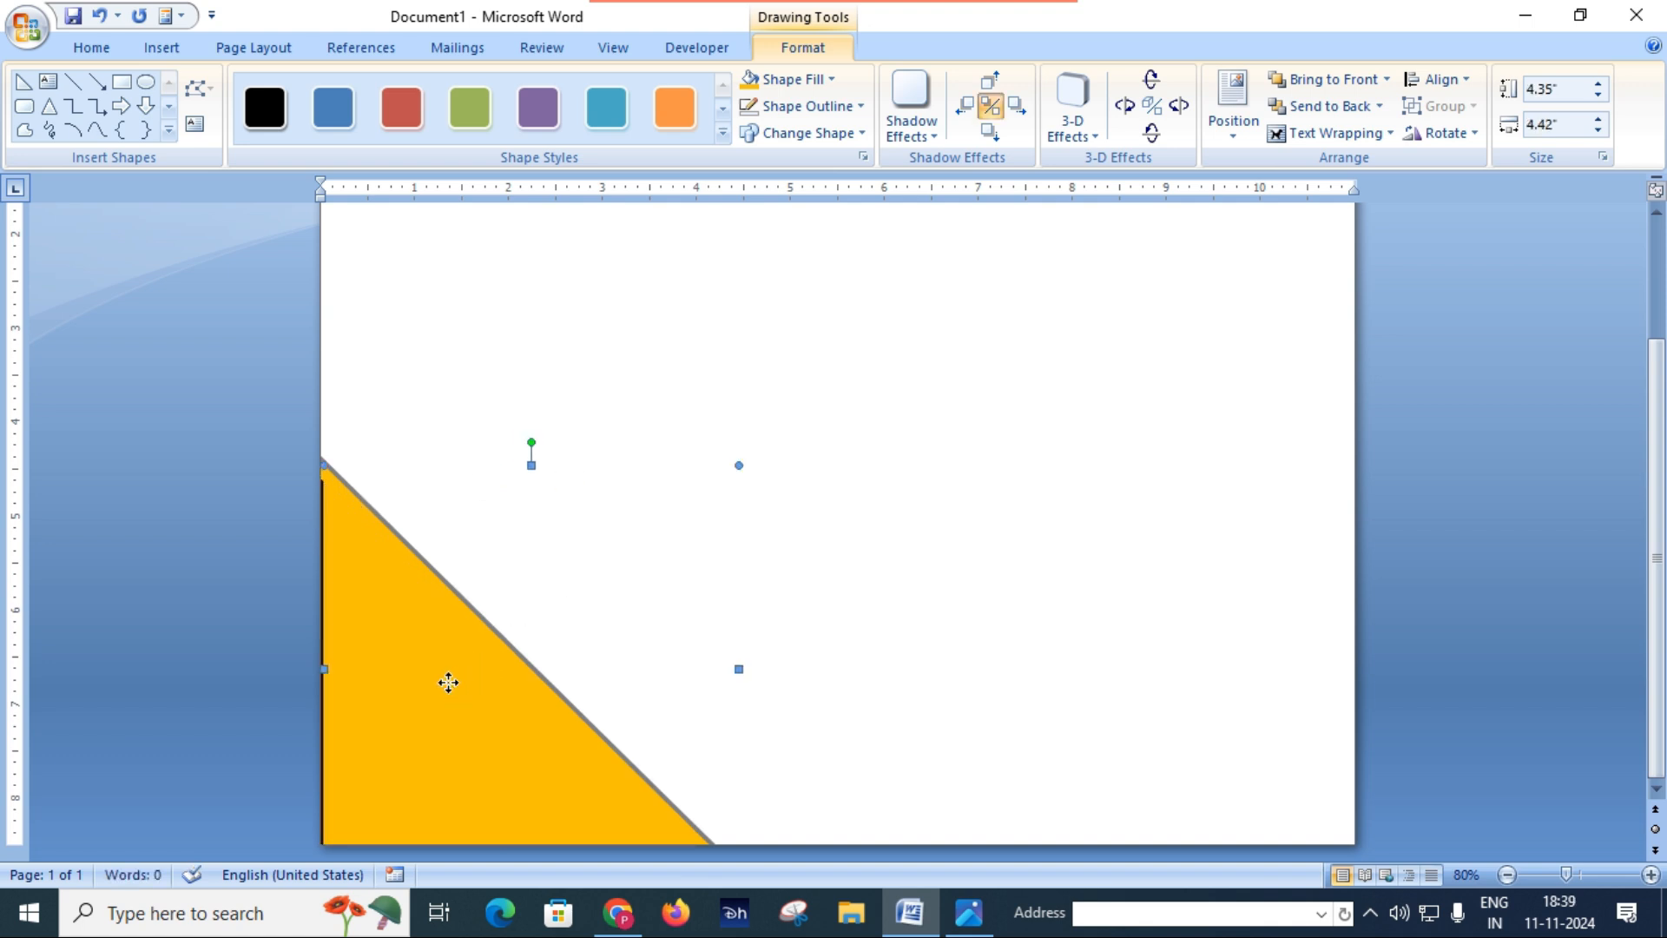
pyautogui.moveTo(773, 466); pyautogui.dragTo(834, 398)
pyautogui.scroll(3, 993, 466)
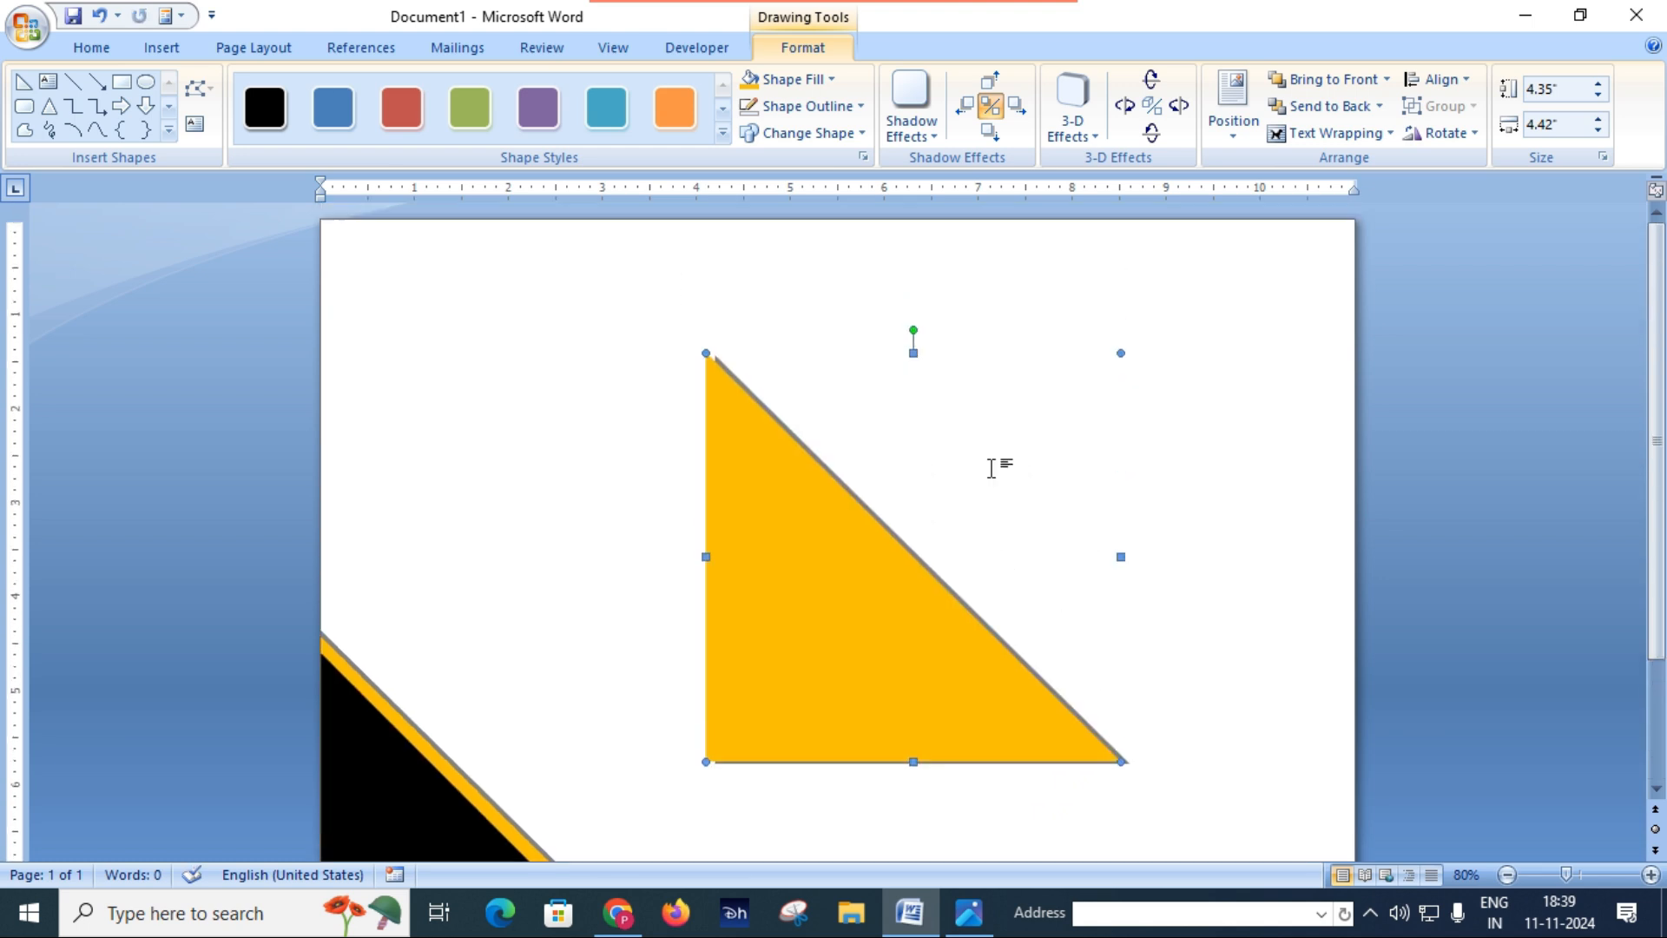
pyautogui.moveTo(814, 585); pyautogui.dragTo(720, 462)
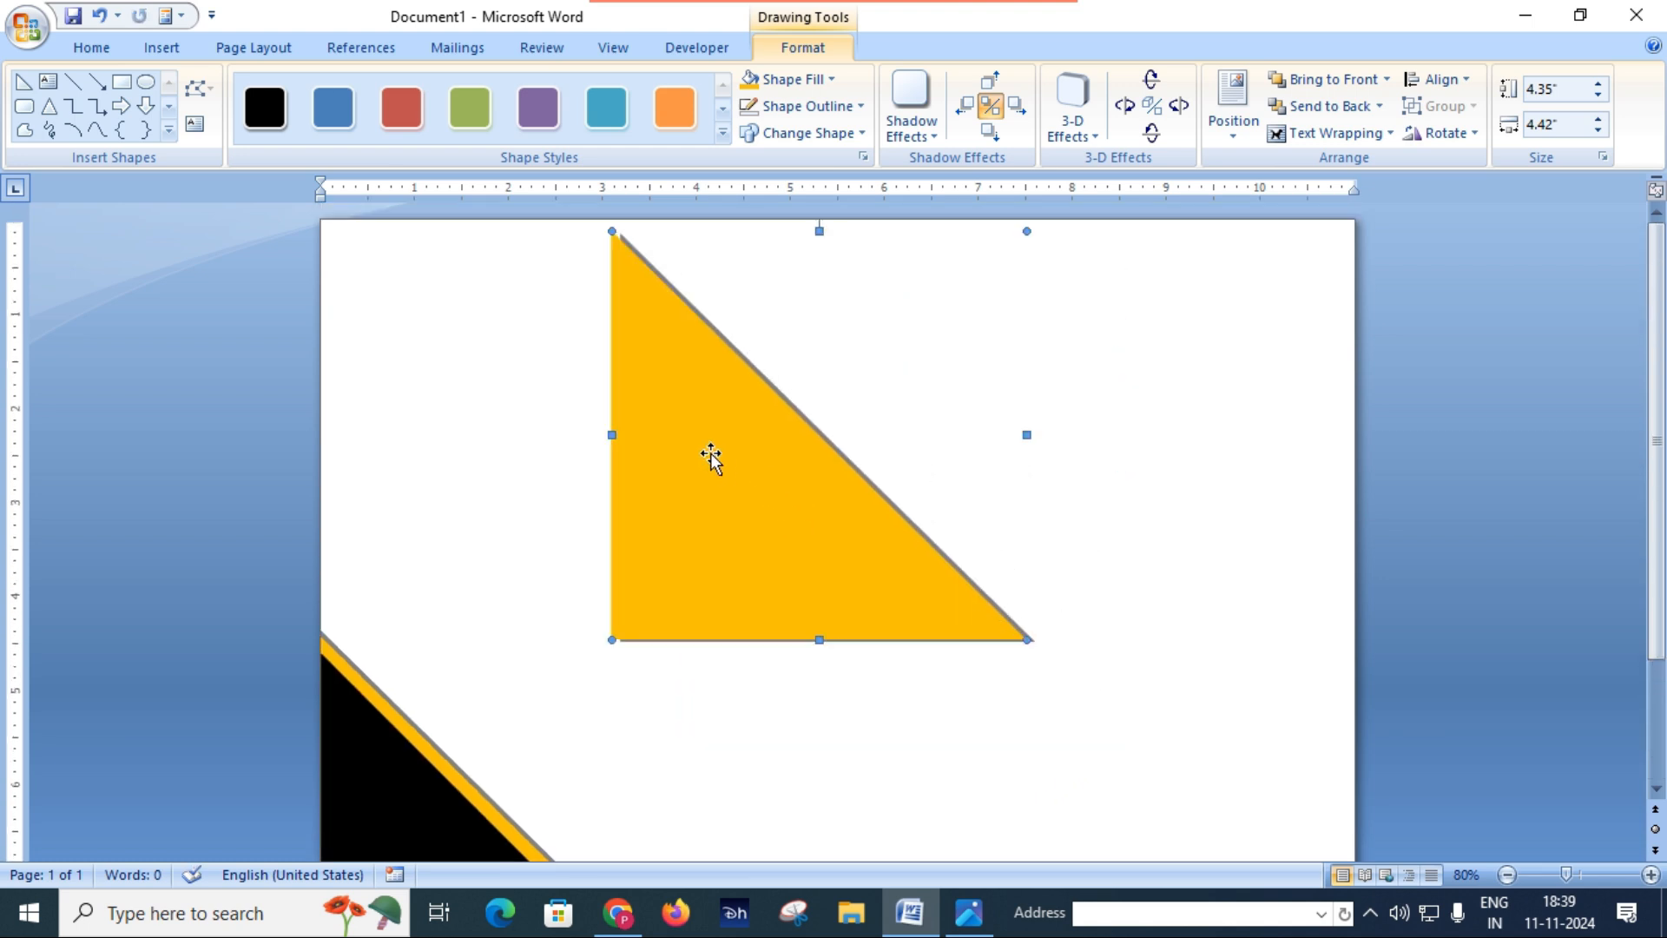
# Step: Check the upper corner in Certificate.JPG, rotate the orange copy right 90°, and place it in the page's top-left corner
pyautogui.click(968, 914)
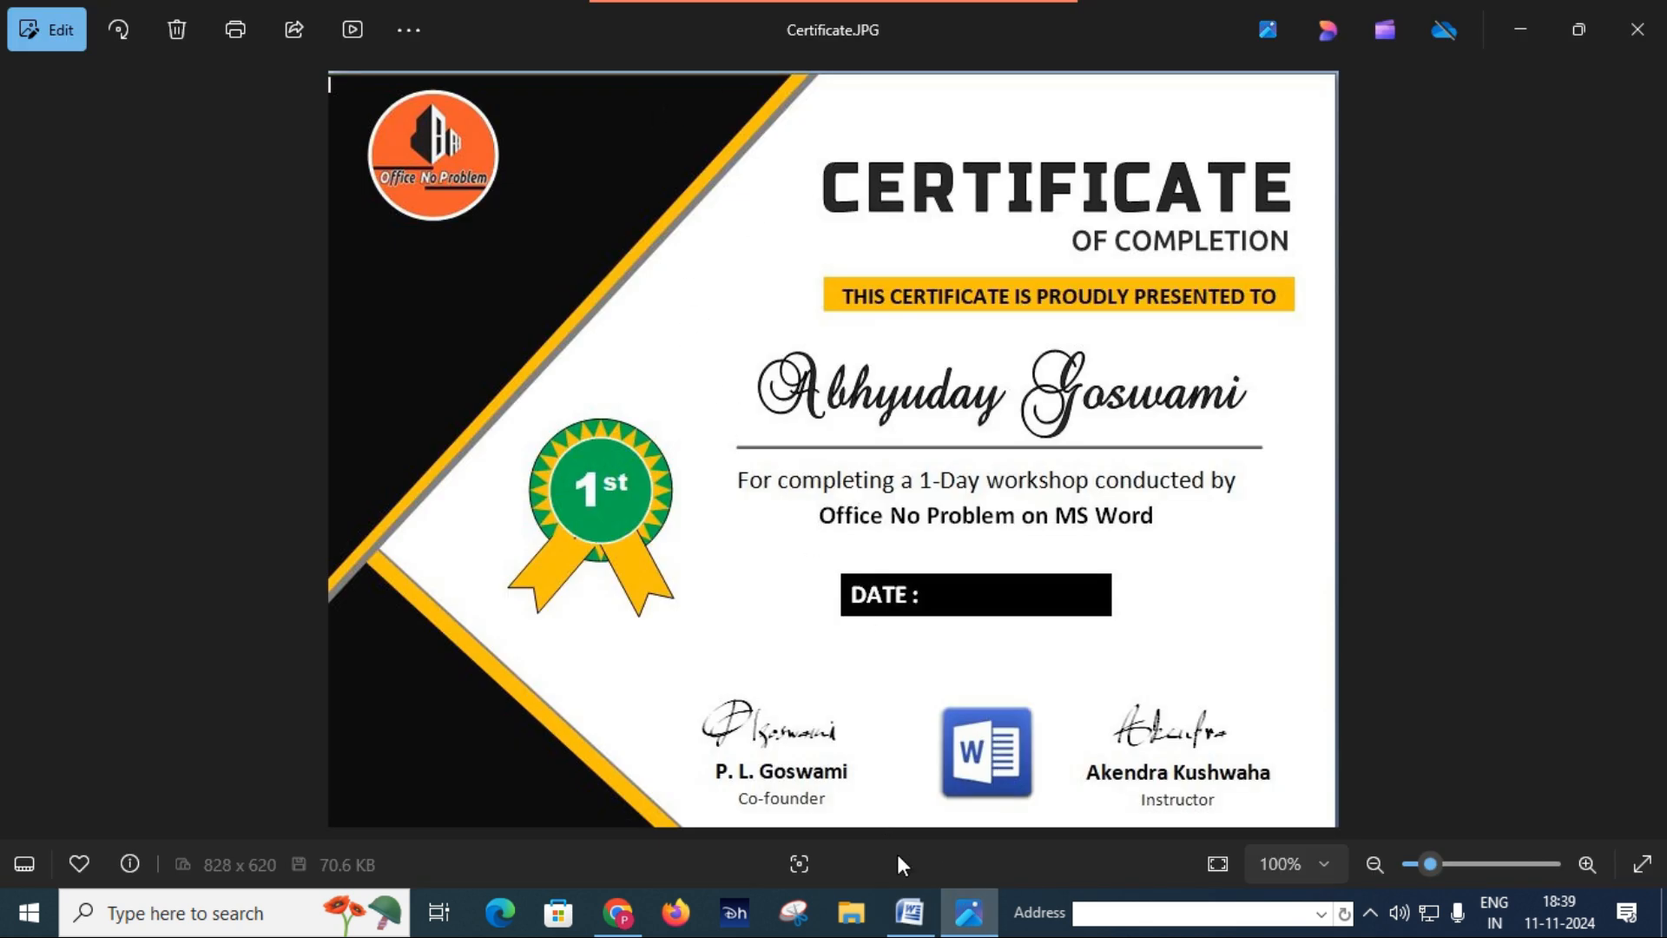
pyautogui.click(909, 914)
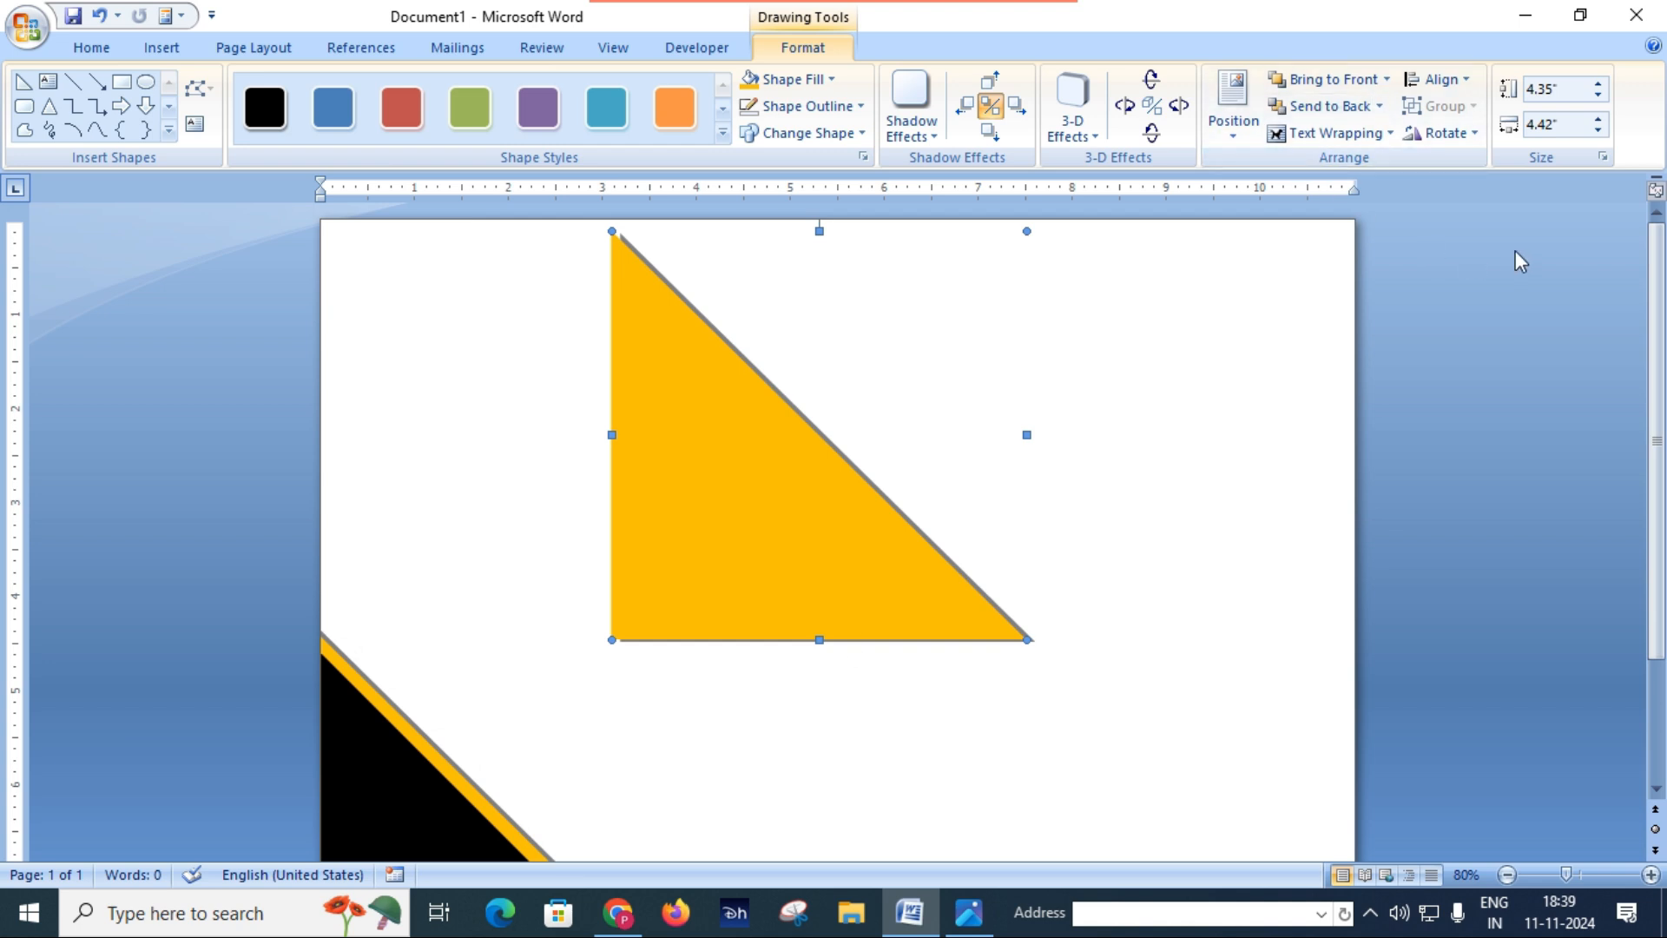
pyautogui.click(1471, 134)
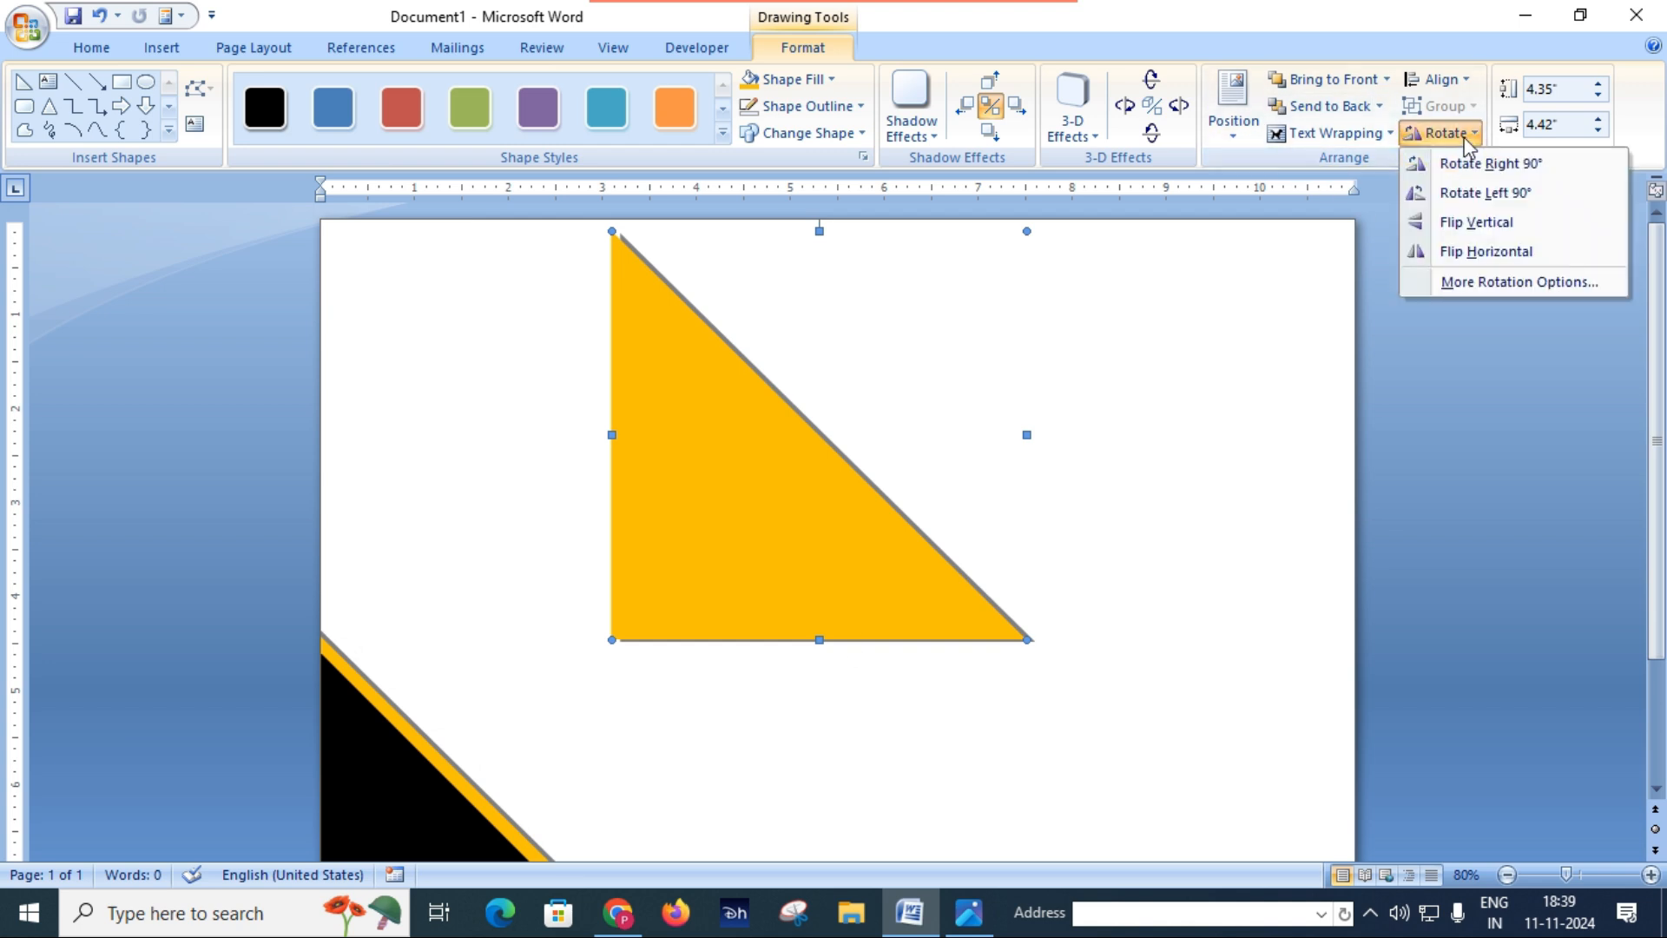
pyautogui.click(1492, 178)
pyautogui.moveTo(741, 298); pyautogui.dragTo(447, 298)
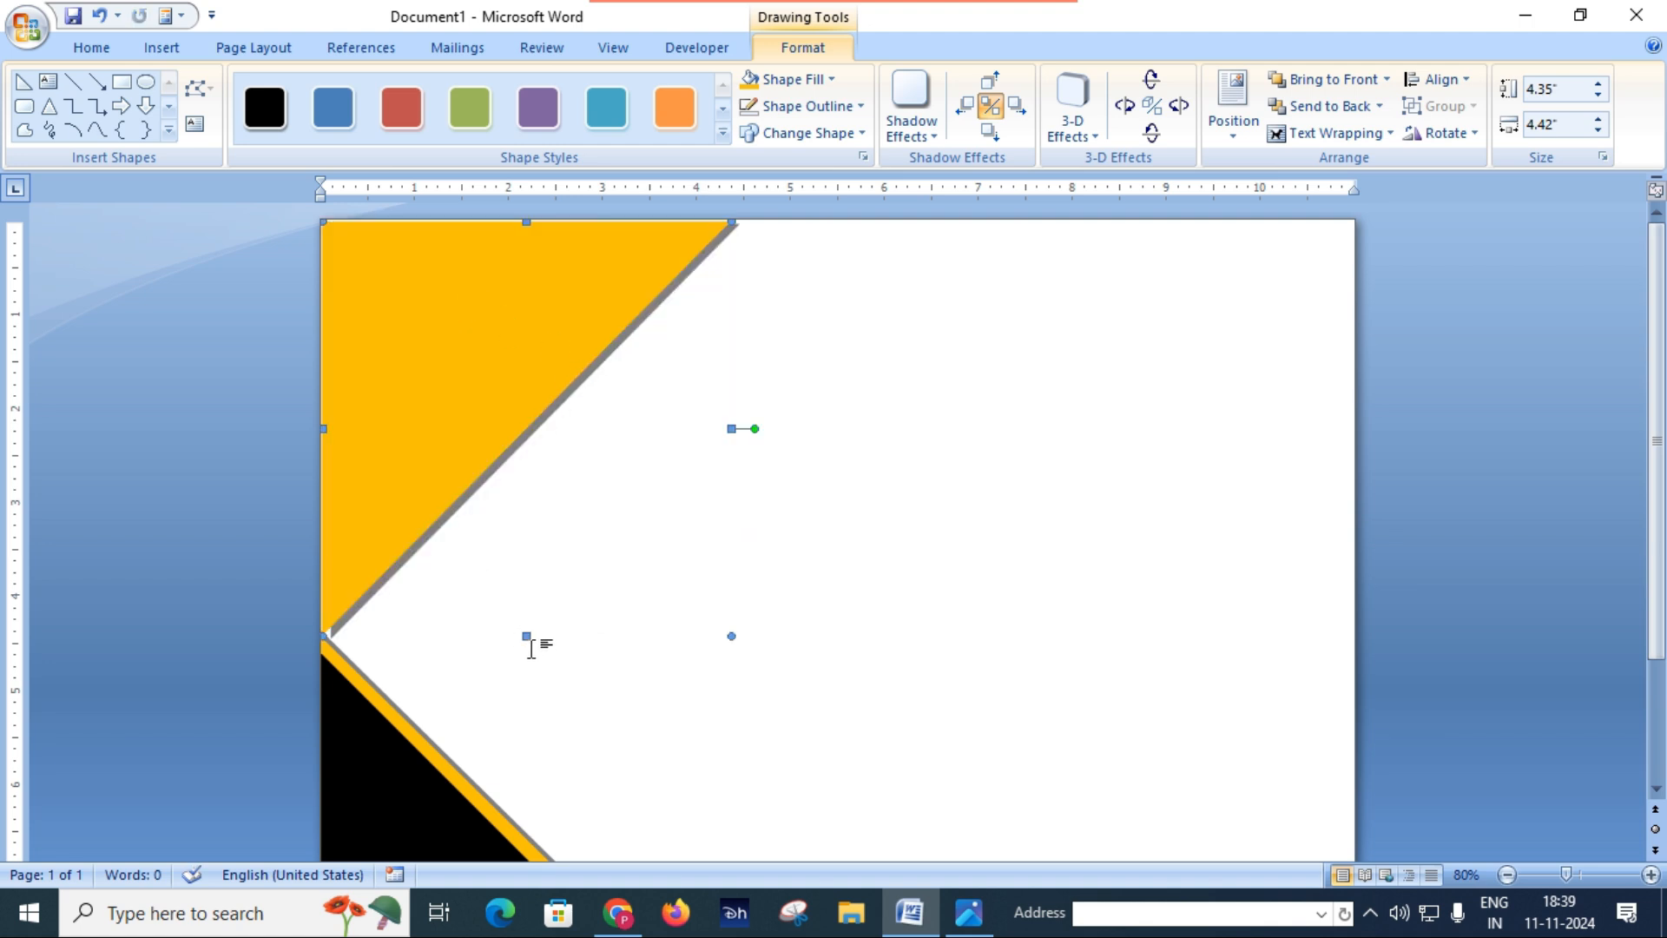
# Step: Enlarge the upper orange triangle over the lower one and past the page edges, to about 4.73" high and 5.83" wide
pyautogui.moveTo(527, 637); pyautogui.dragTo(512, 755)
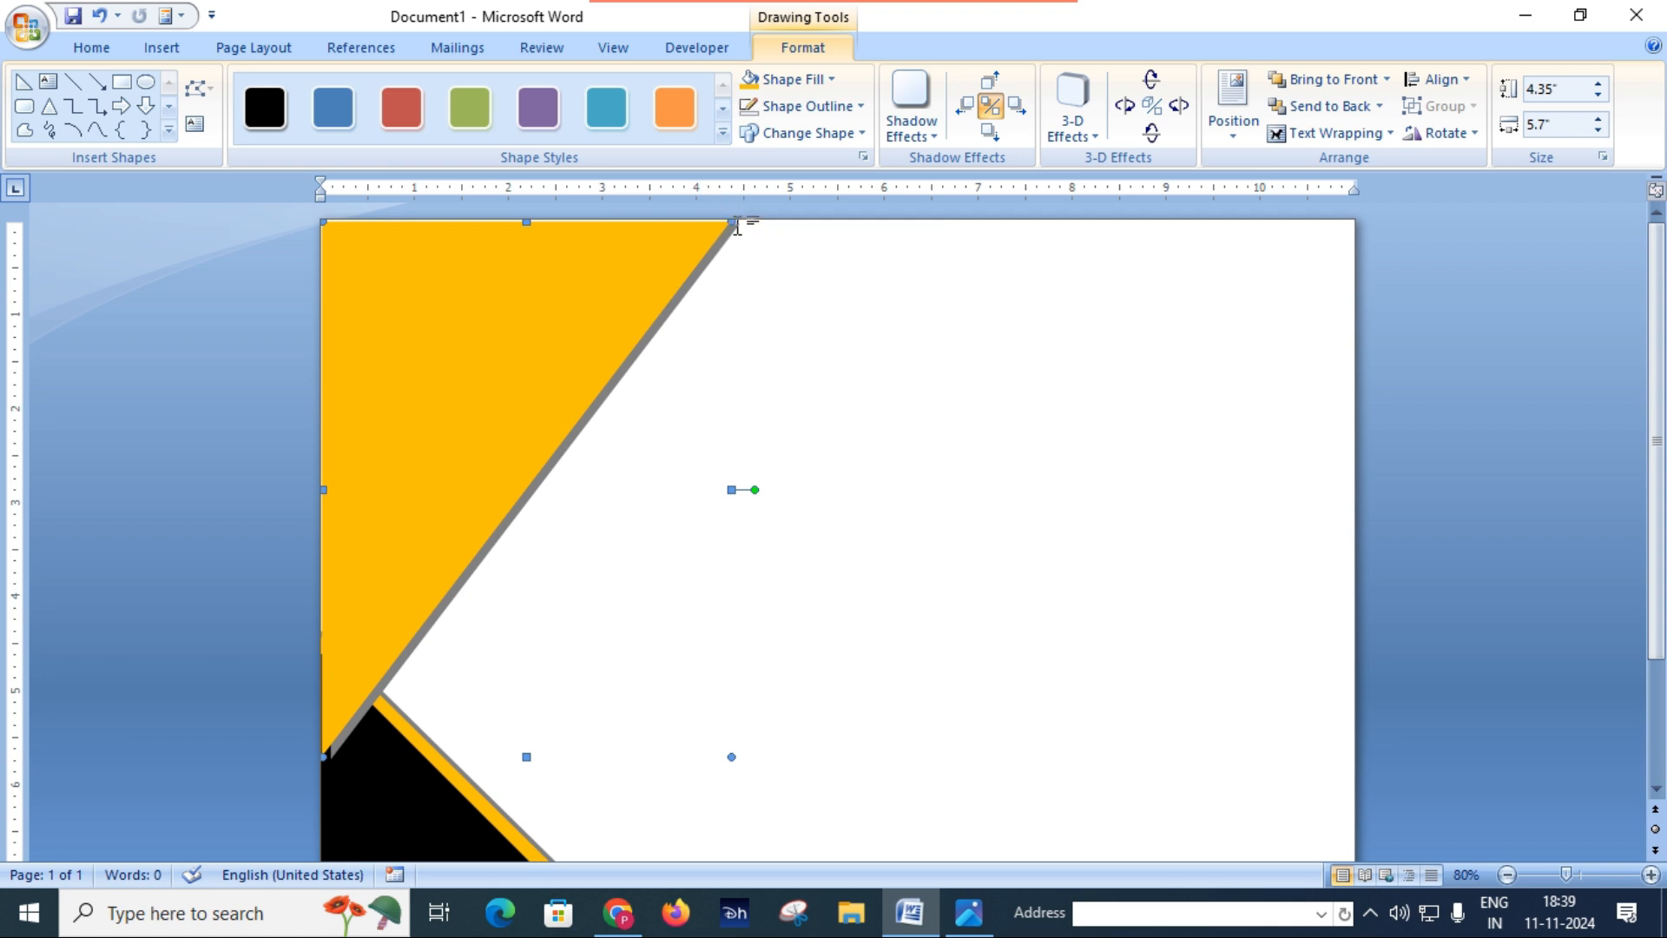
pyautogui.moveTo(738, 224); pyautogui.dragTo(753, 220)
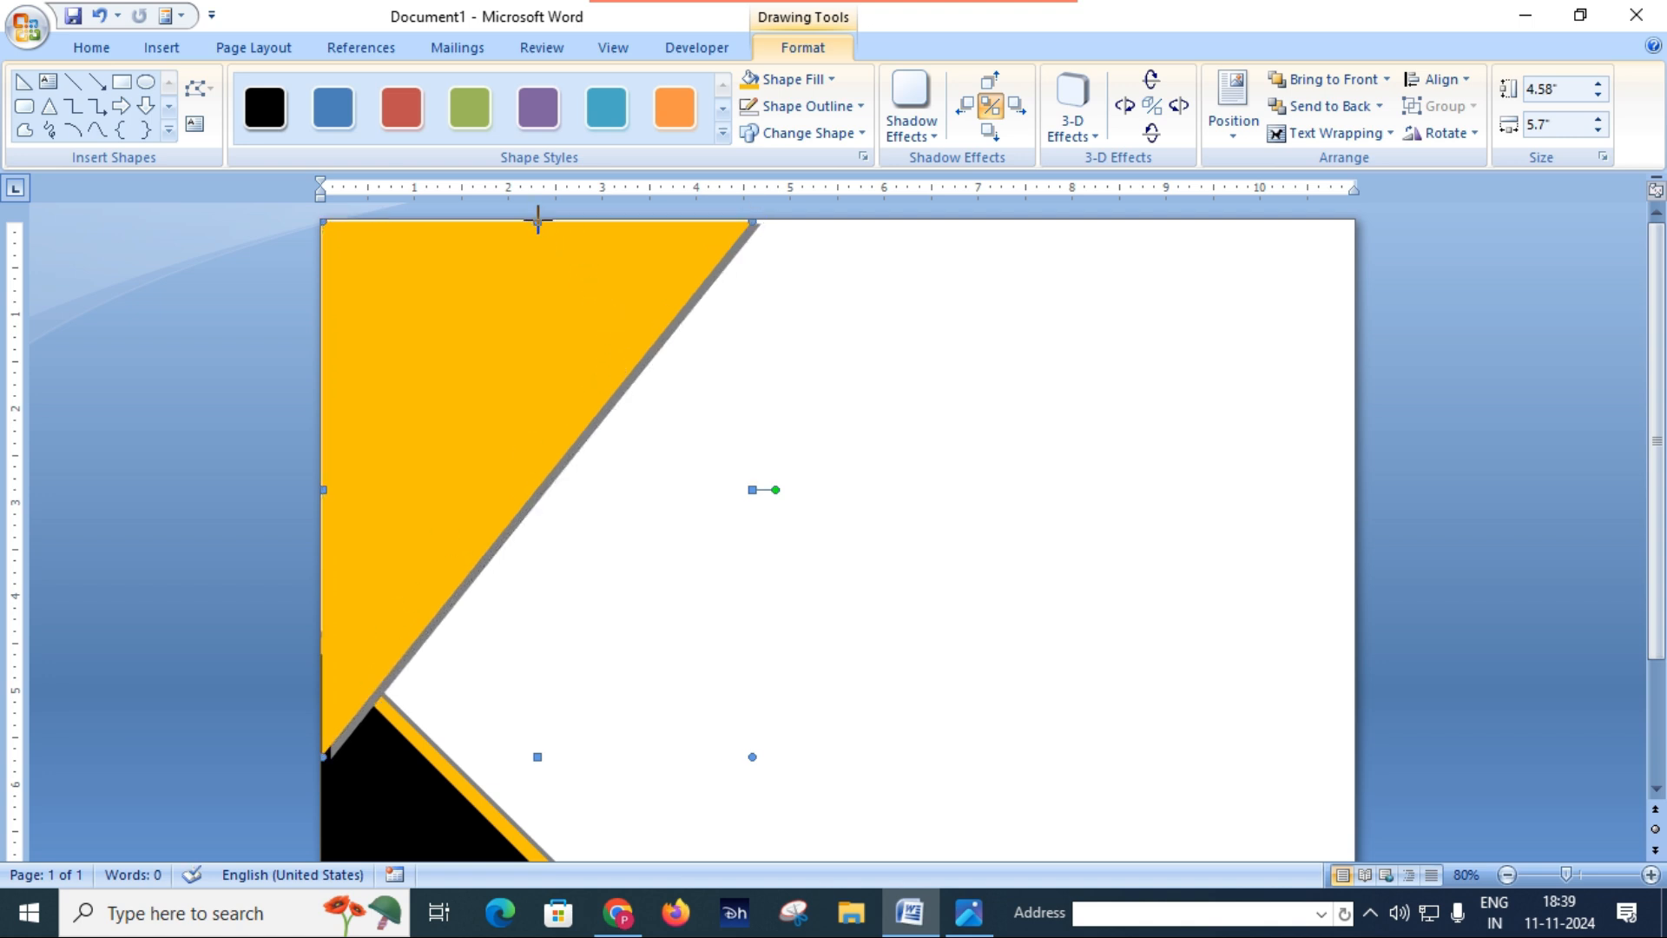
pyautogui.moveTo(537, 209); pyautogui.dragTo(537, 209)
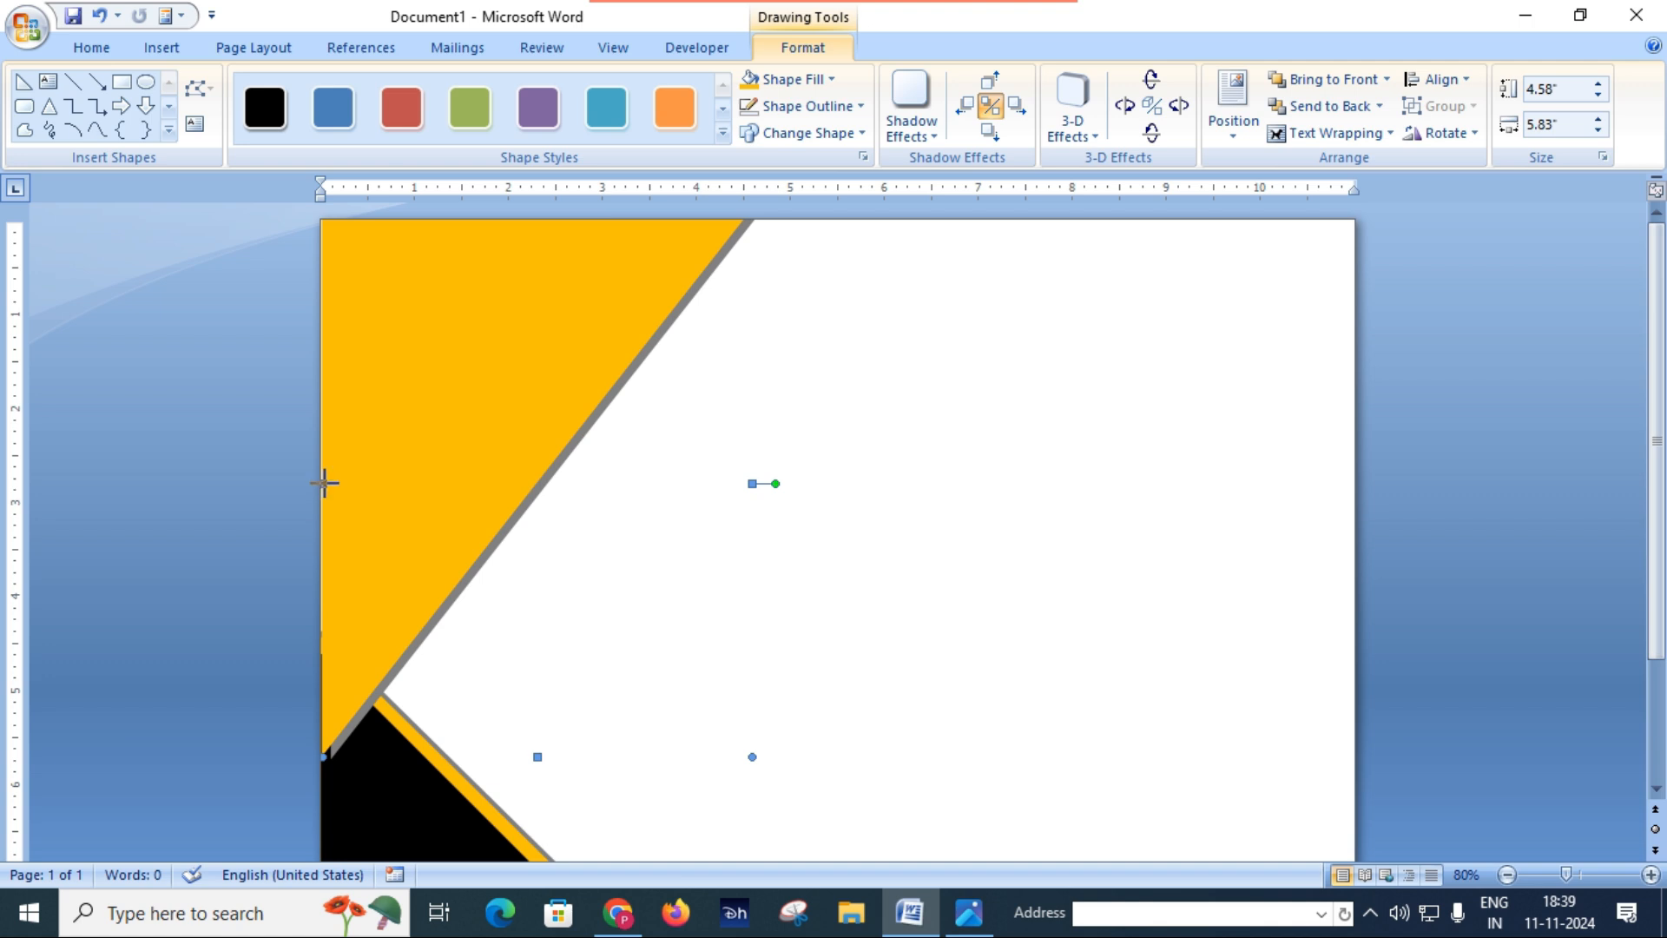
pyautogui.moveTo(301, 480); pyautogui.dragTo(302, 481)
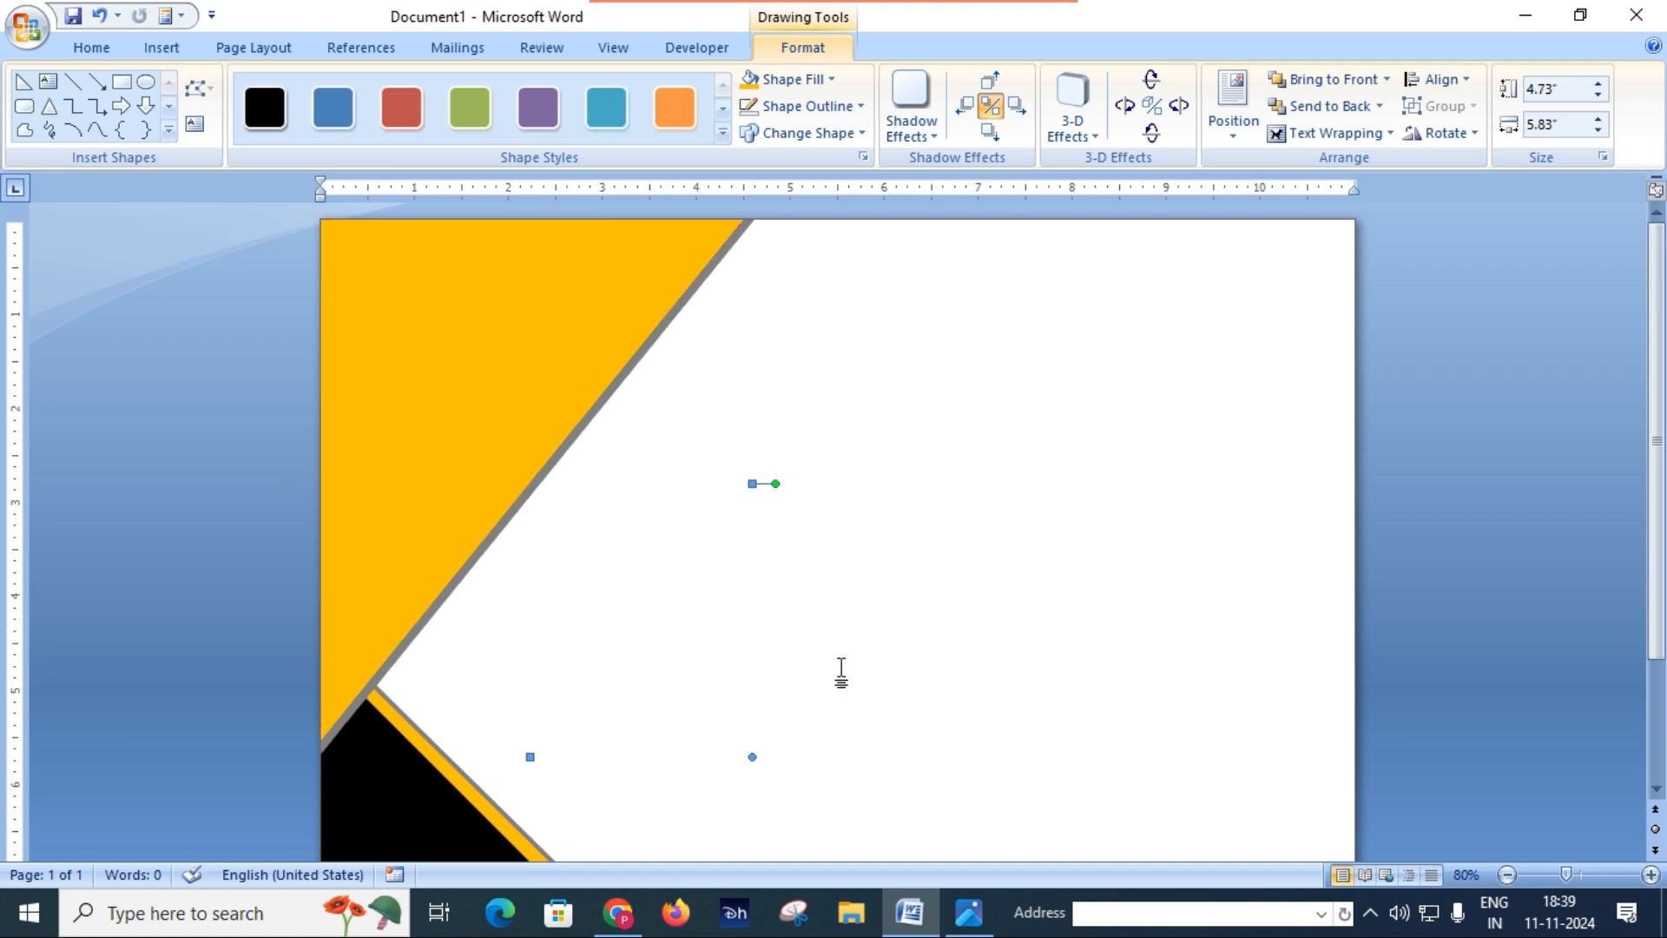
# Step: Duplicate the lower corner's black triangle and move the copy onto the blank area in the page's right half
pyautogui.scroll(-3, 792, 549)
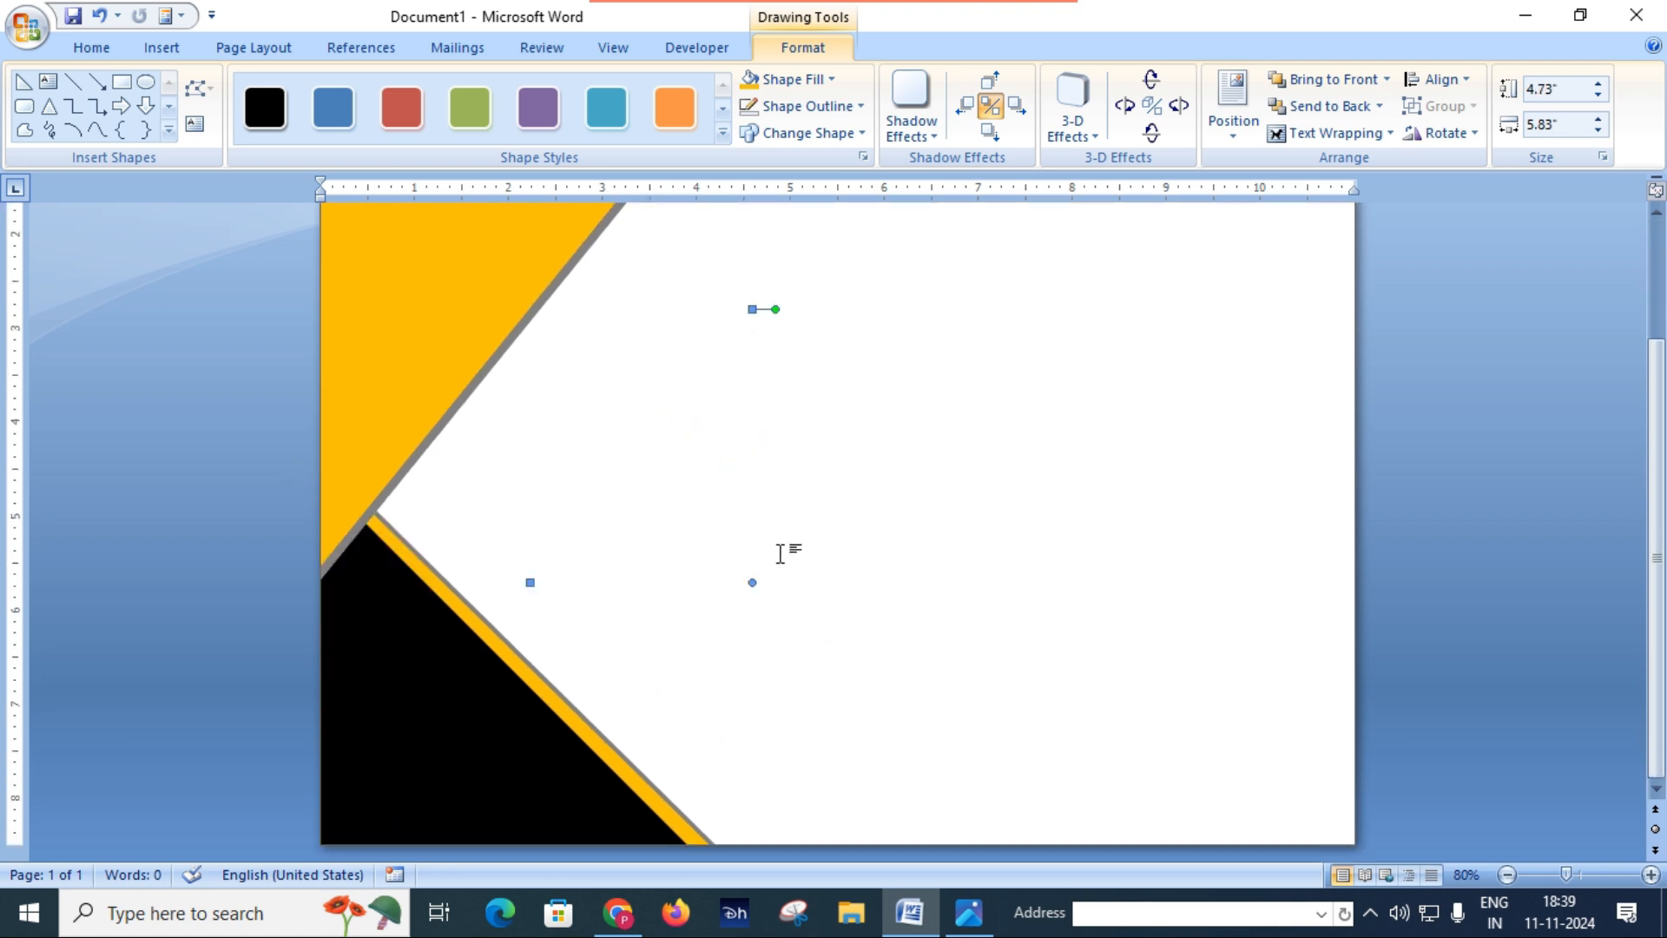
pyautogui.click(430, 729)
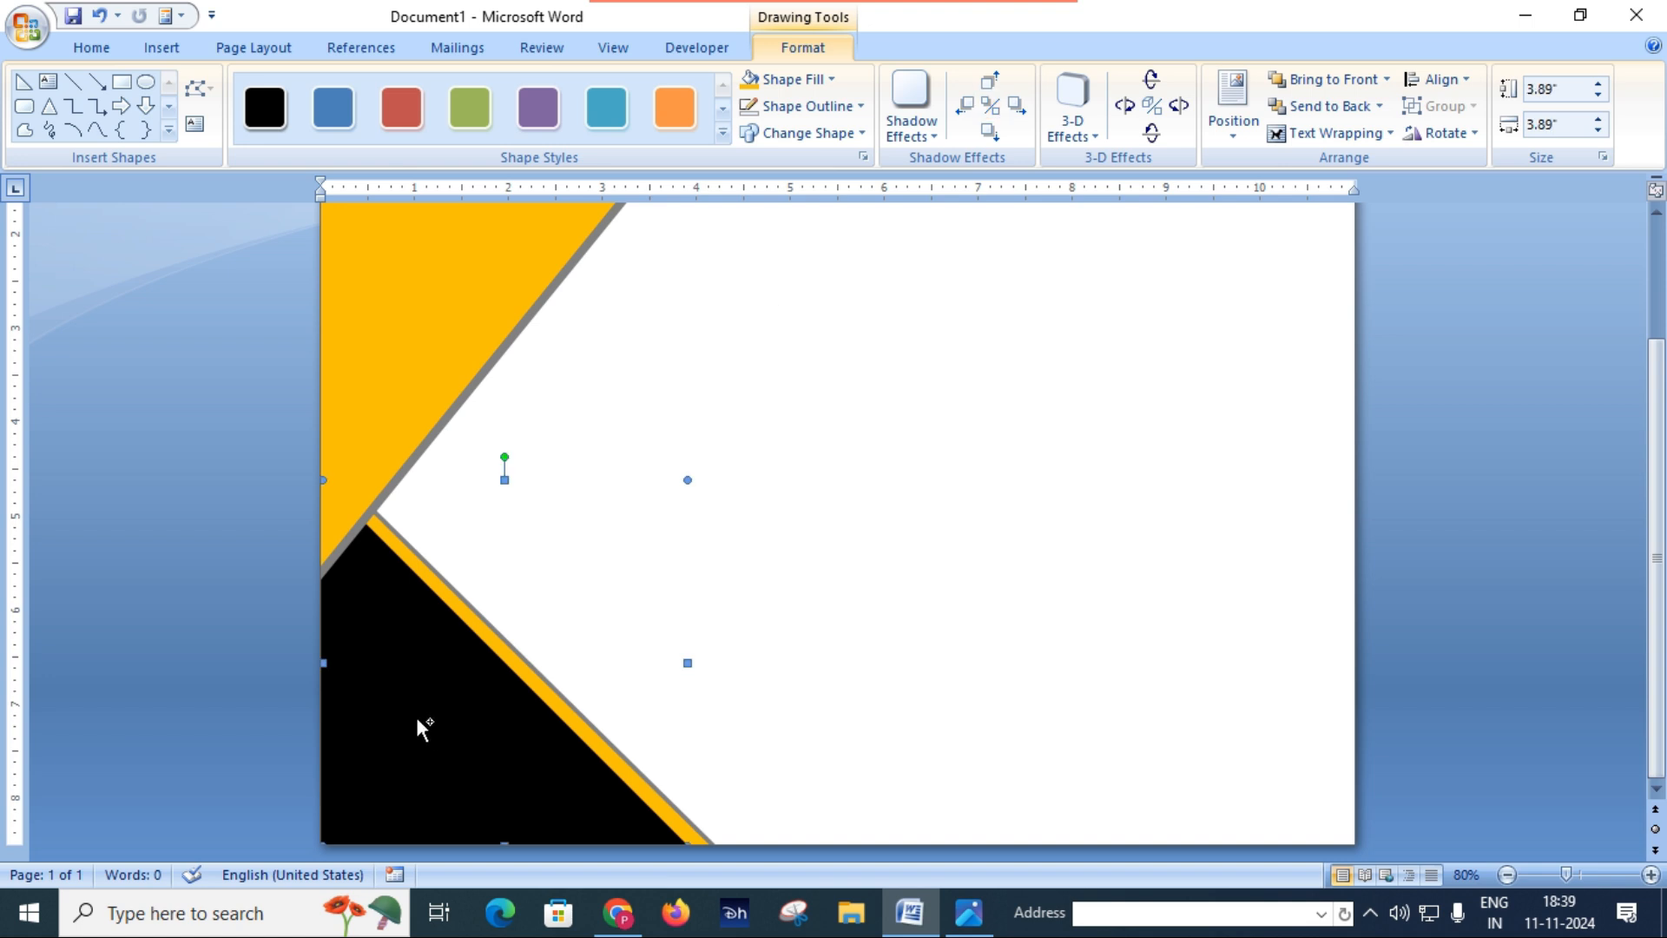
pyautogui.hotkey('ctrl', 'd')
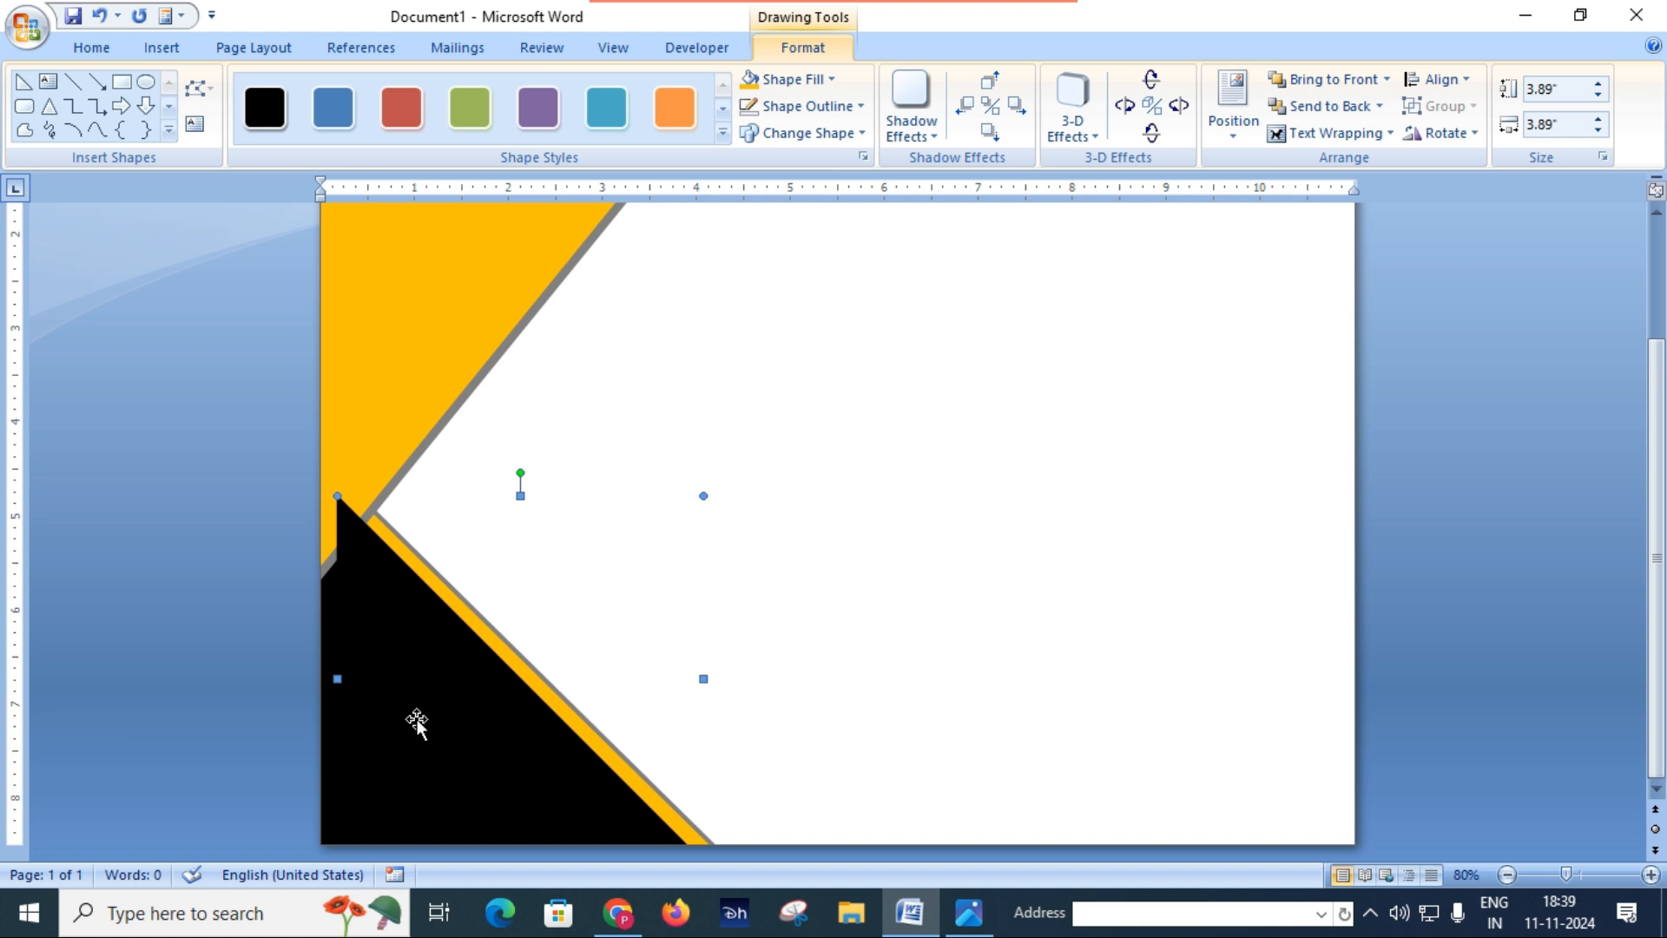
pyautogui.hotkey('ctrl', 'z')
pyautogui.scroll(3, 719, 700)
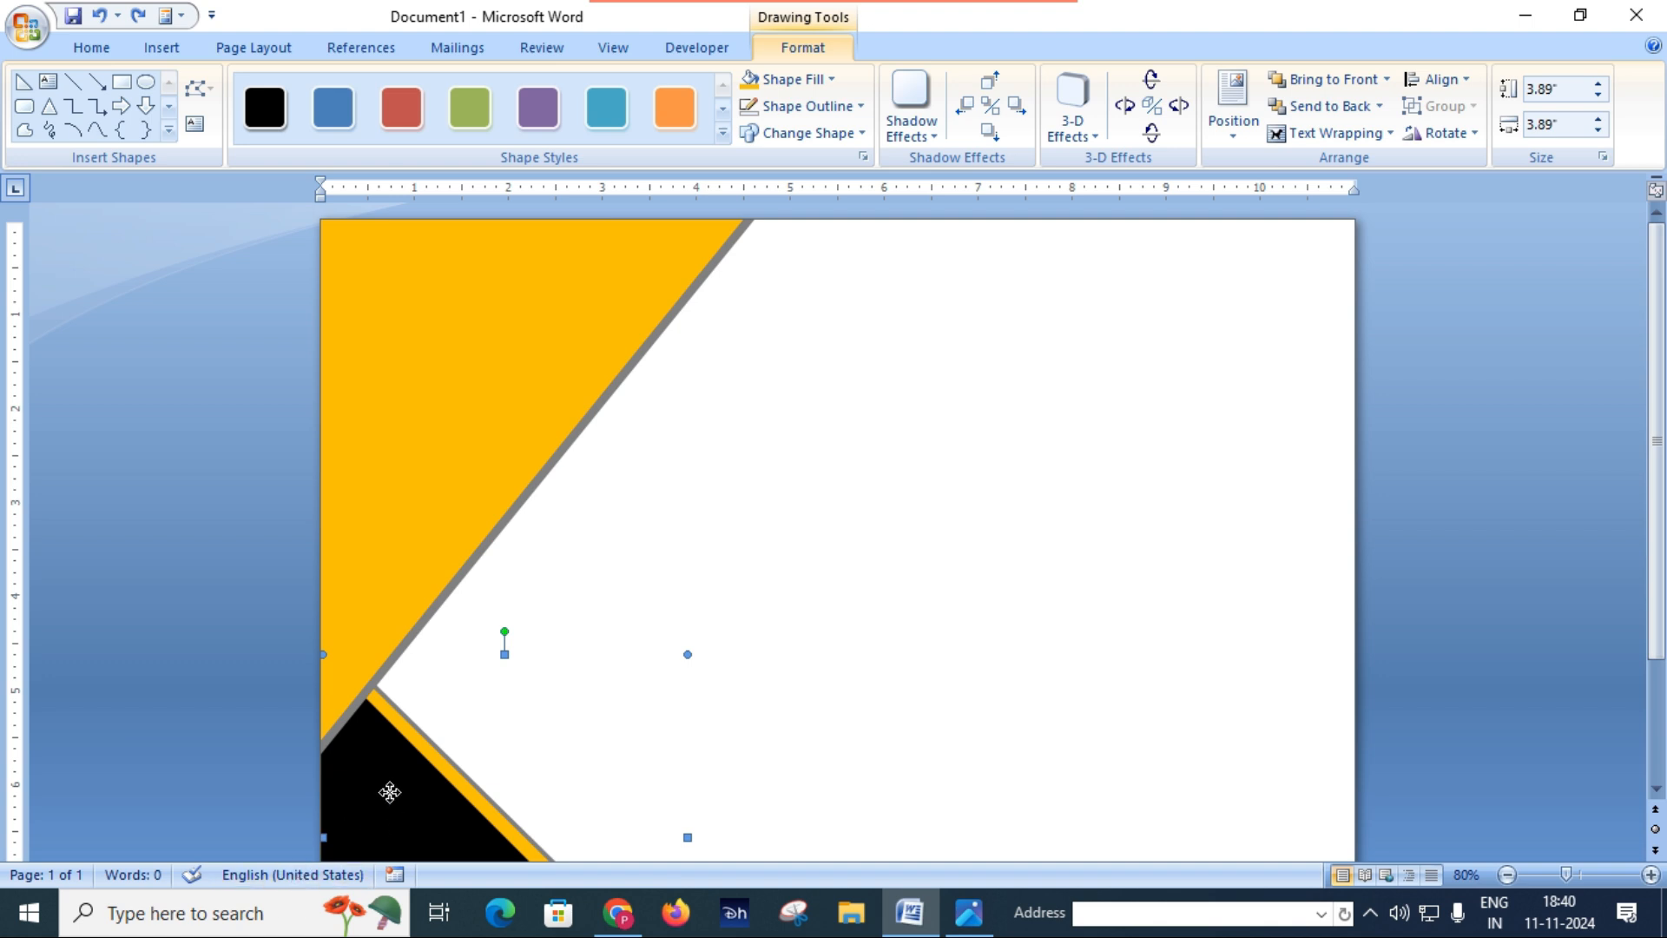
pyautogui.scroll(-3, 595, 729)
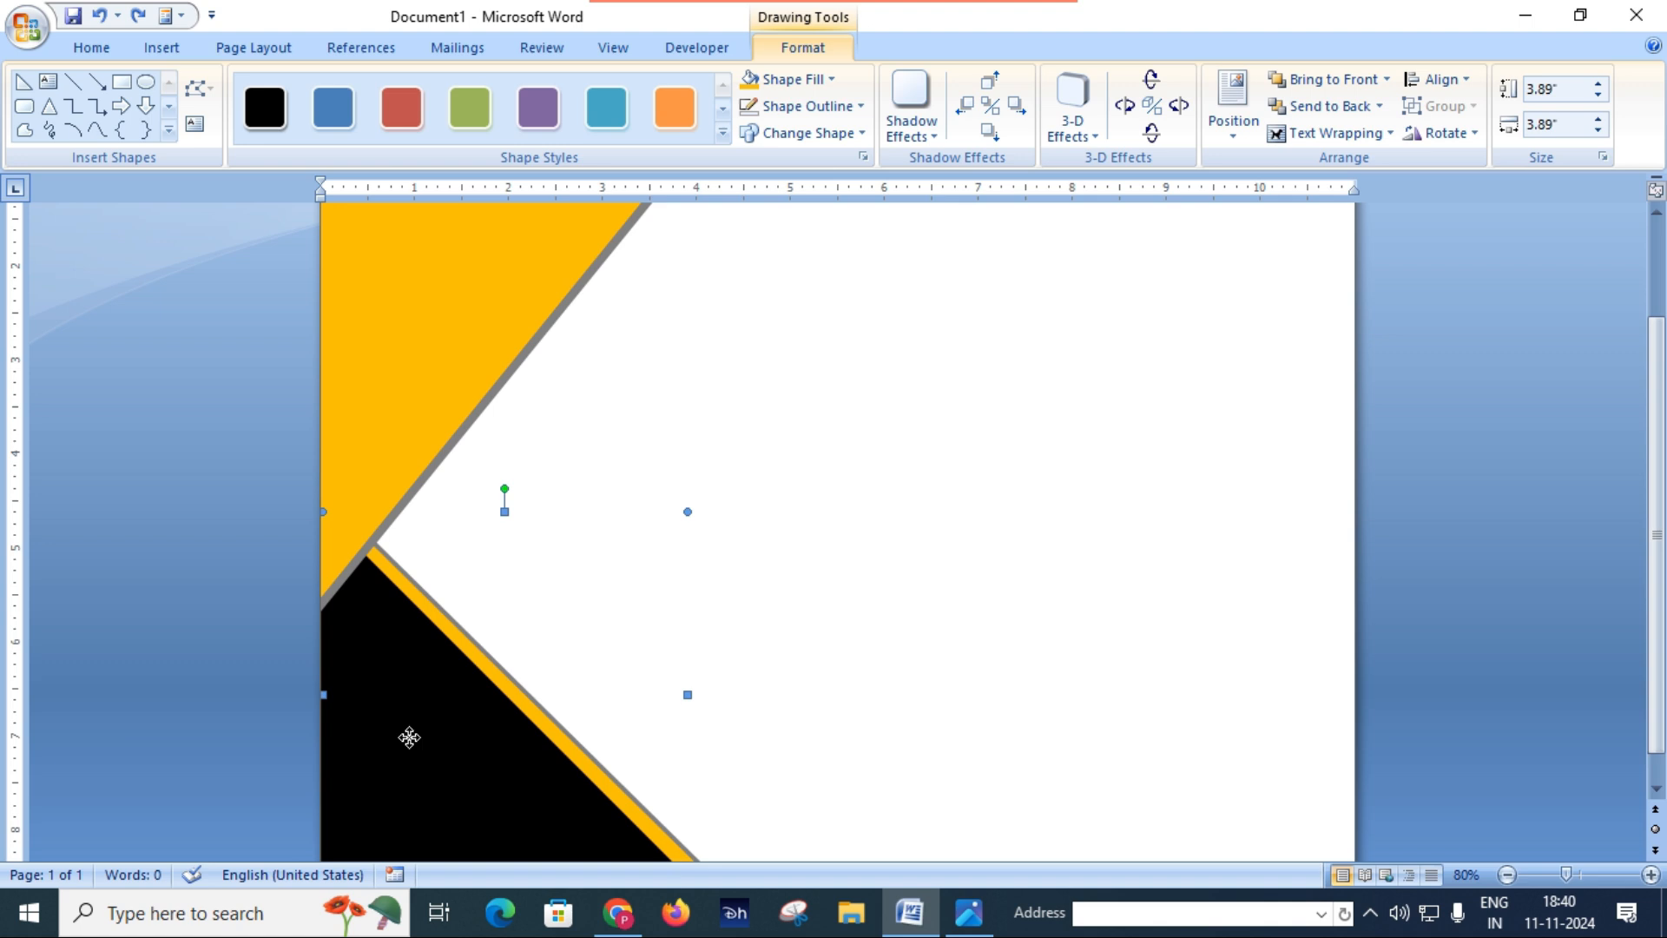
pyautogui.hotkey('ctrl', 'd')
pyautogui.moveTo(409, 737); pyautogui.dragTo(853, 489)
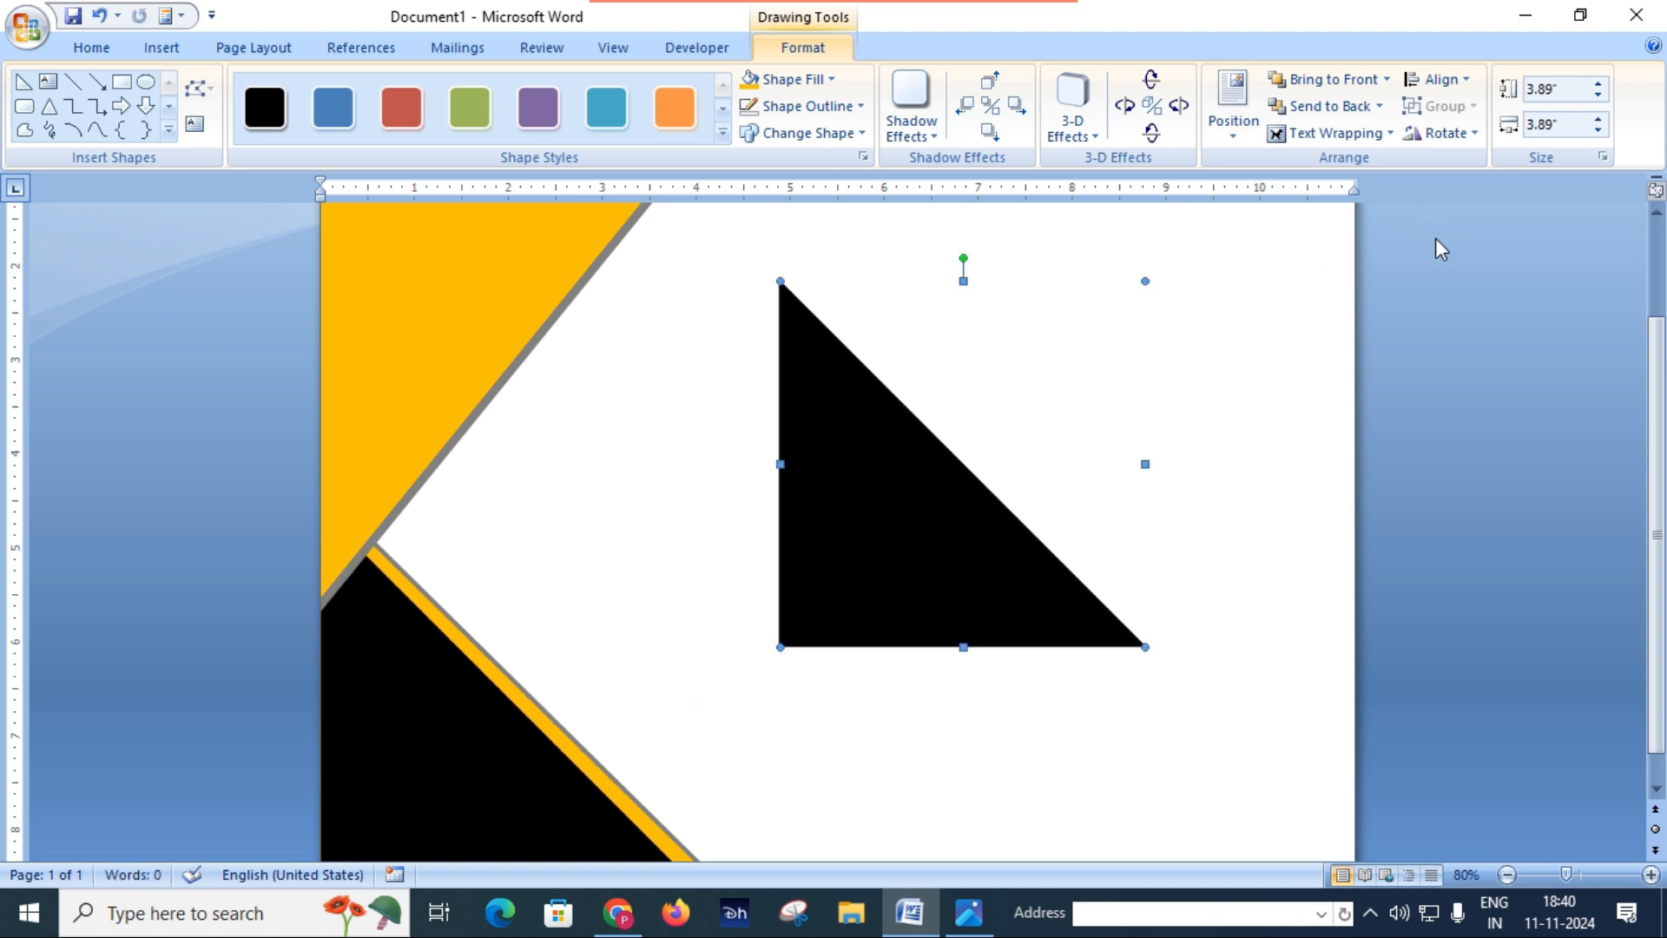
# Step: Rotate the black triangle copy right 90° and place it in the page's top-left corner over the orange triangle
pyautogui.scroll(2, 1308, 281)
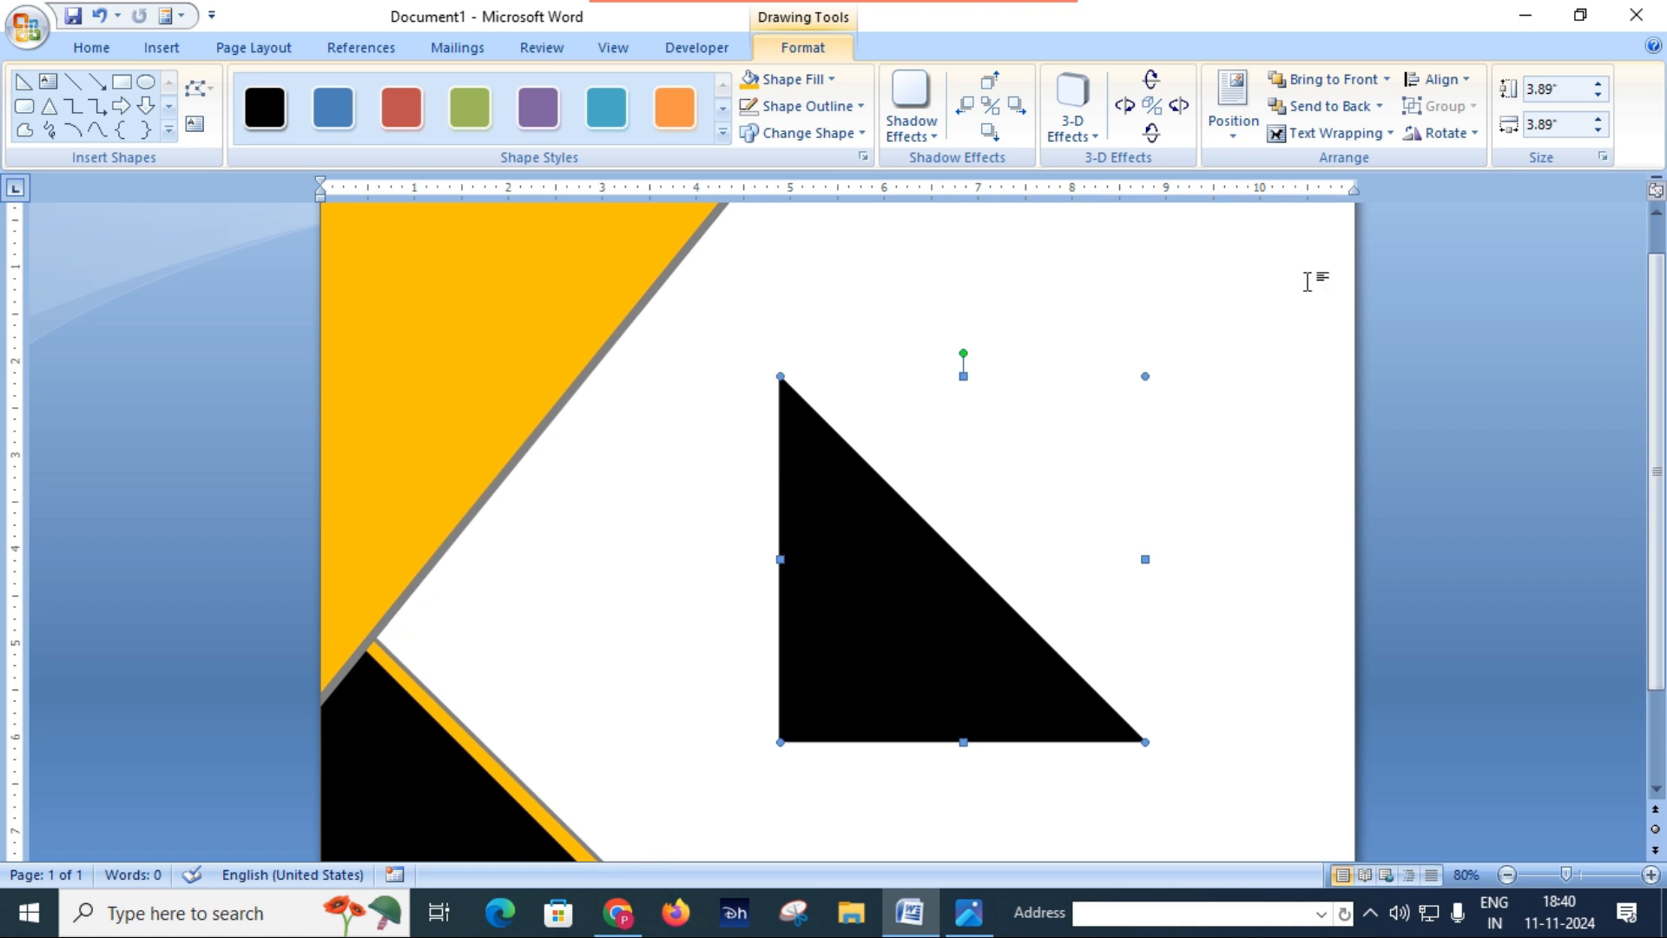
pyautogui.scroll(1, 986, 376)
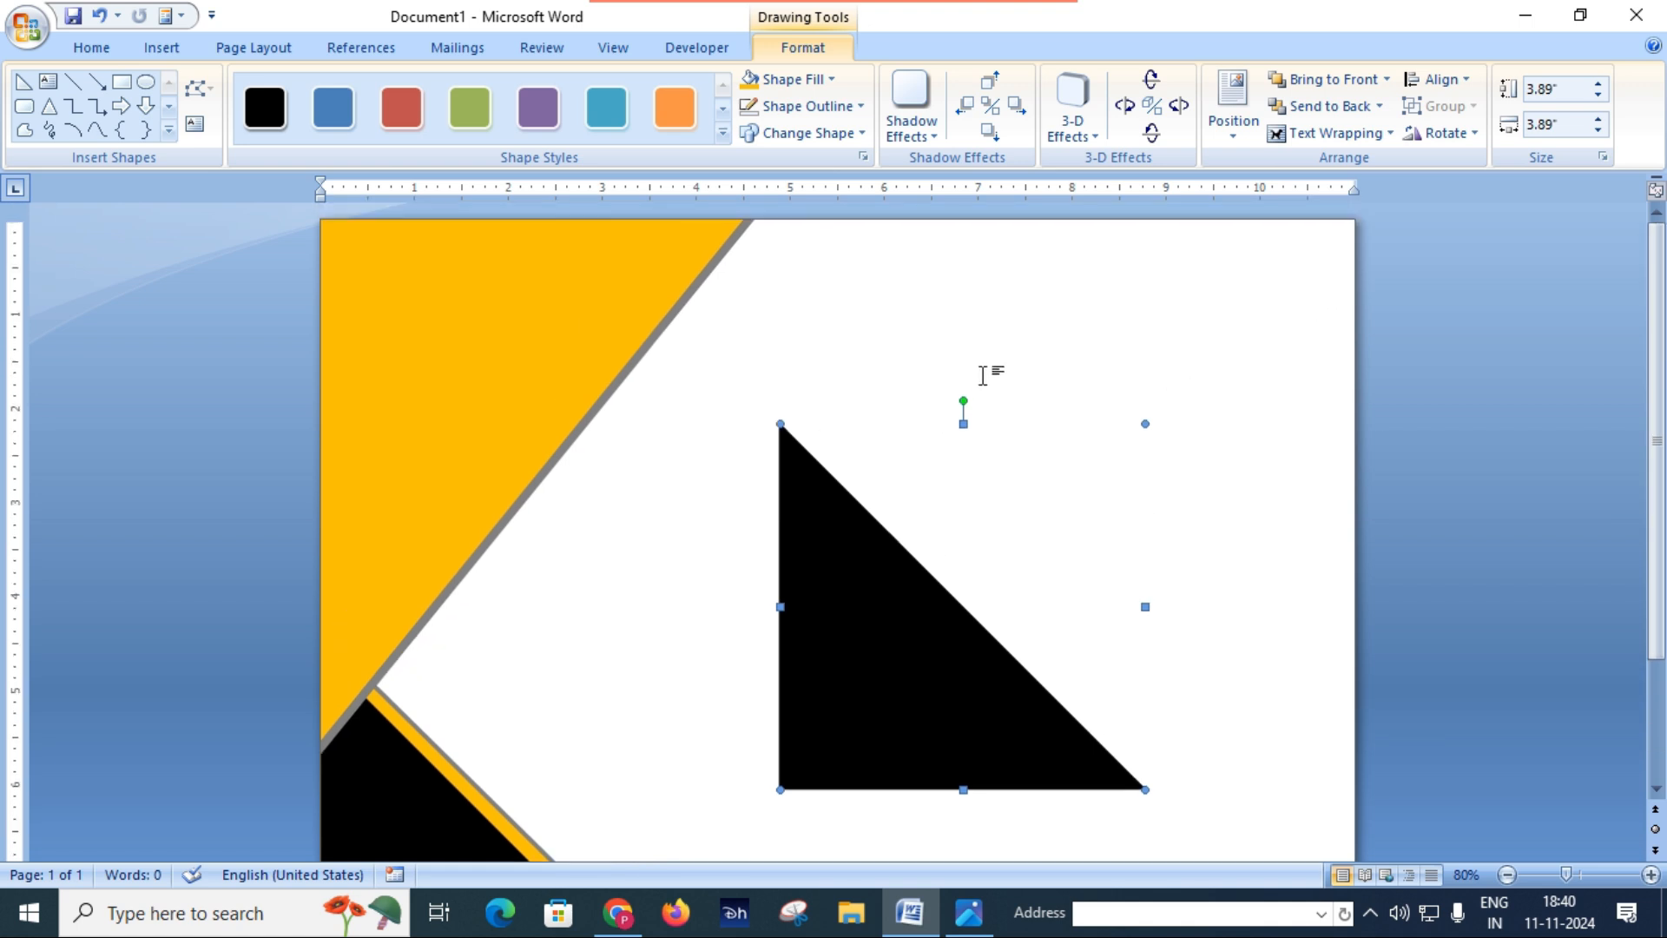
pyautogui.click(1452, 133)
pyautogui.click(1464, 174)
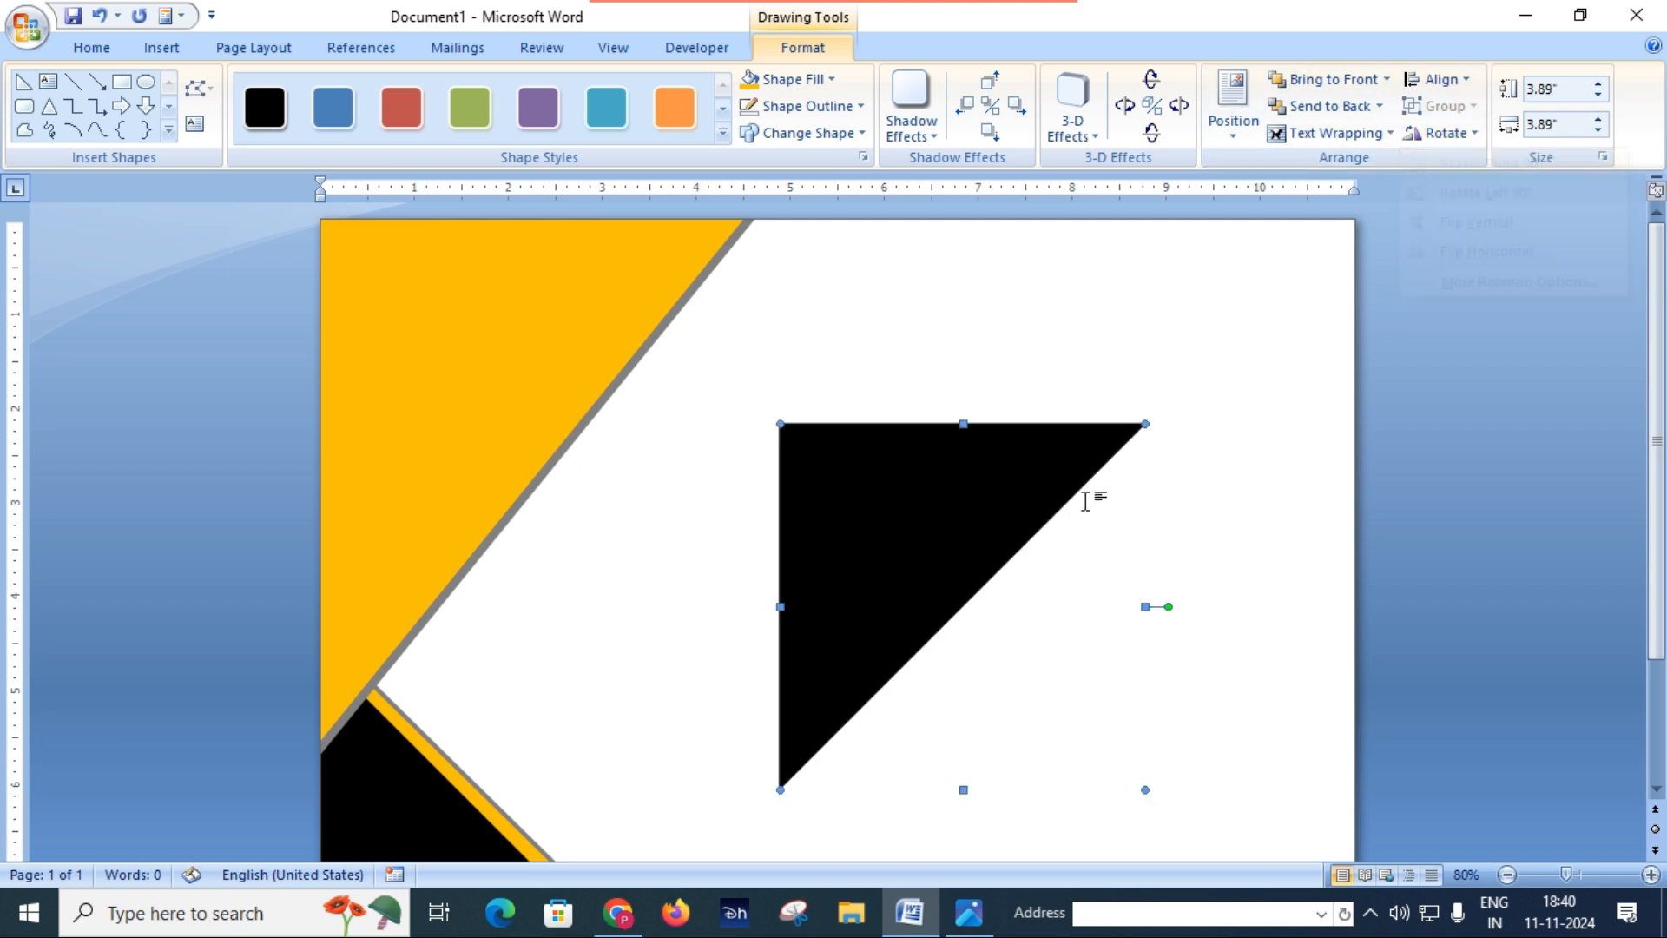
pyautogui.moveTo(516, 349); pyautogui.dragTo(493, 330)
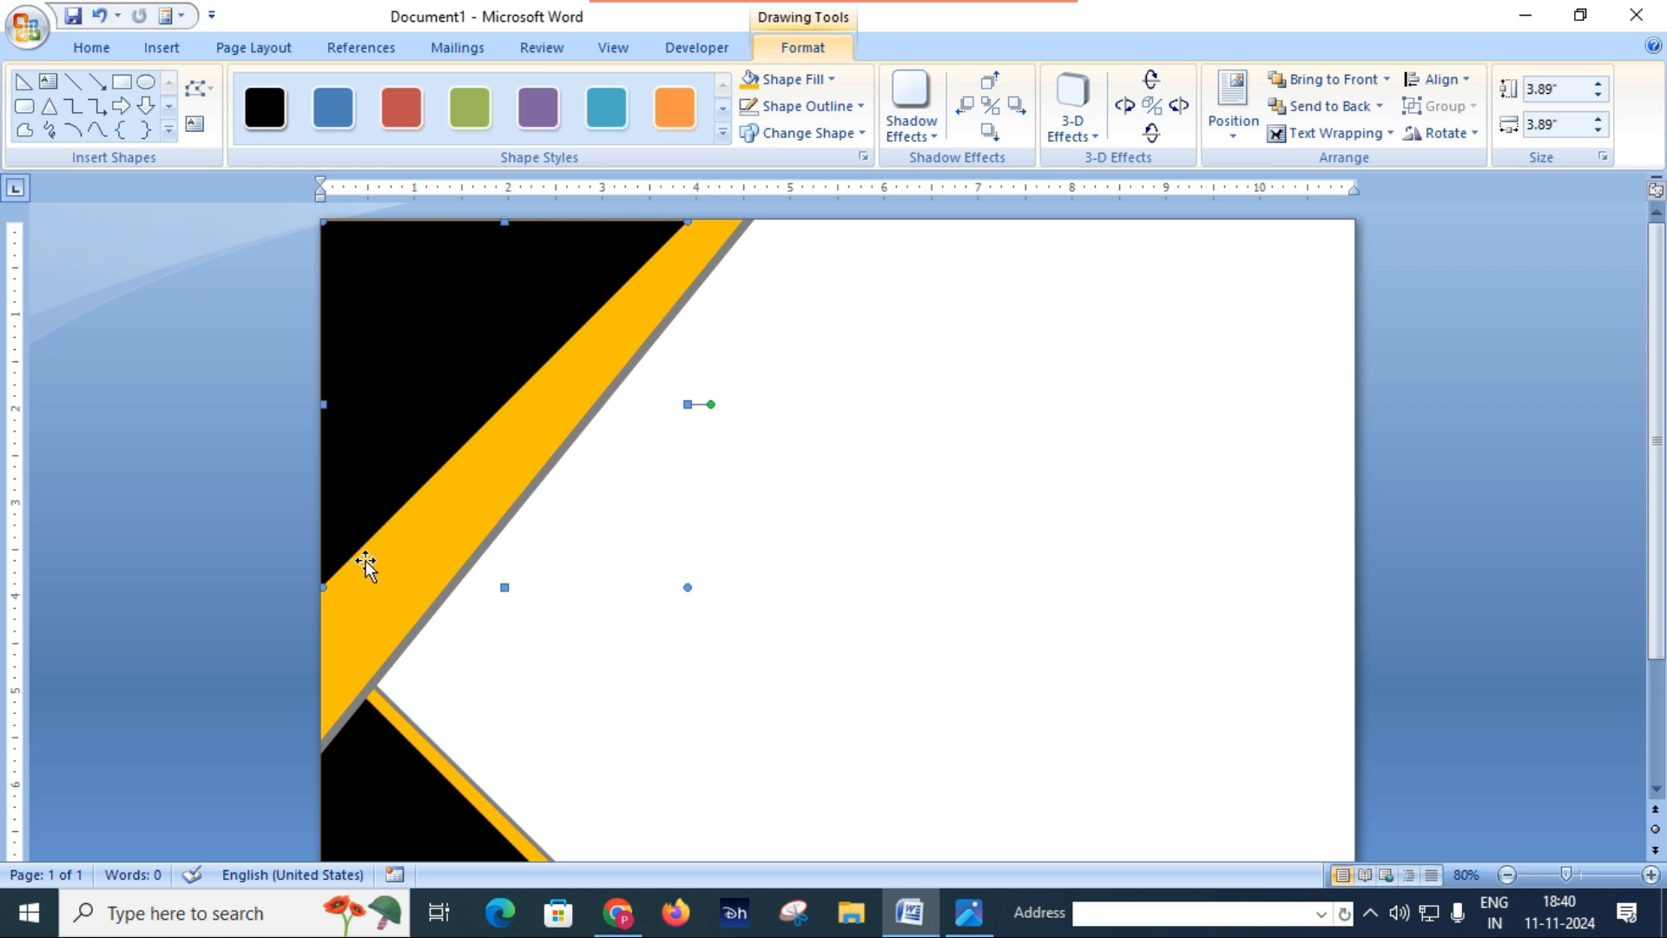
# Step: Enlarge the upper black triangle to about 4.53" high and 5.6" wide, leaving a narrow, even orange stripe along its diagonal
pyautogui.moveTo(323, 583); pyautogui.dragTo(308, 691)
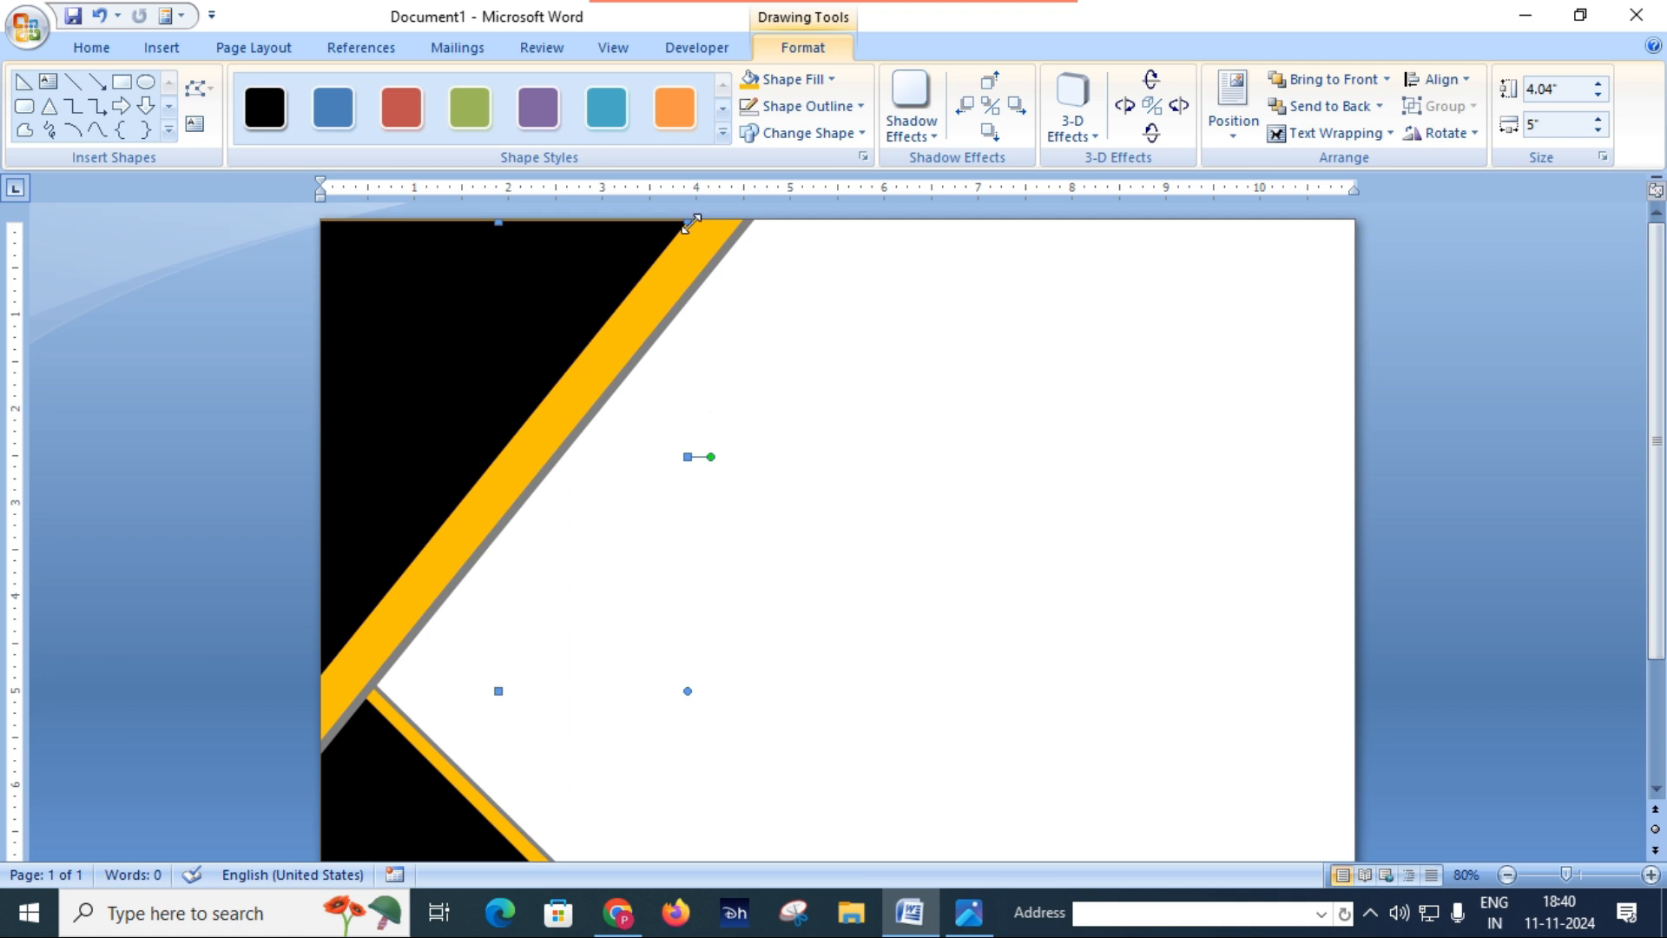
pyautogui.moveTo(689, 222); pyautogui.dragTo(702, 224)
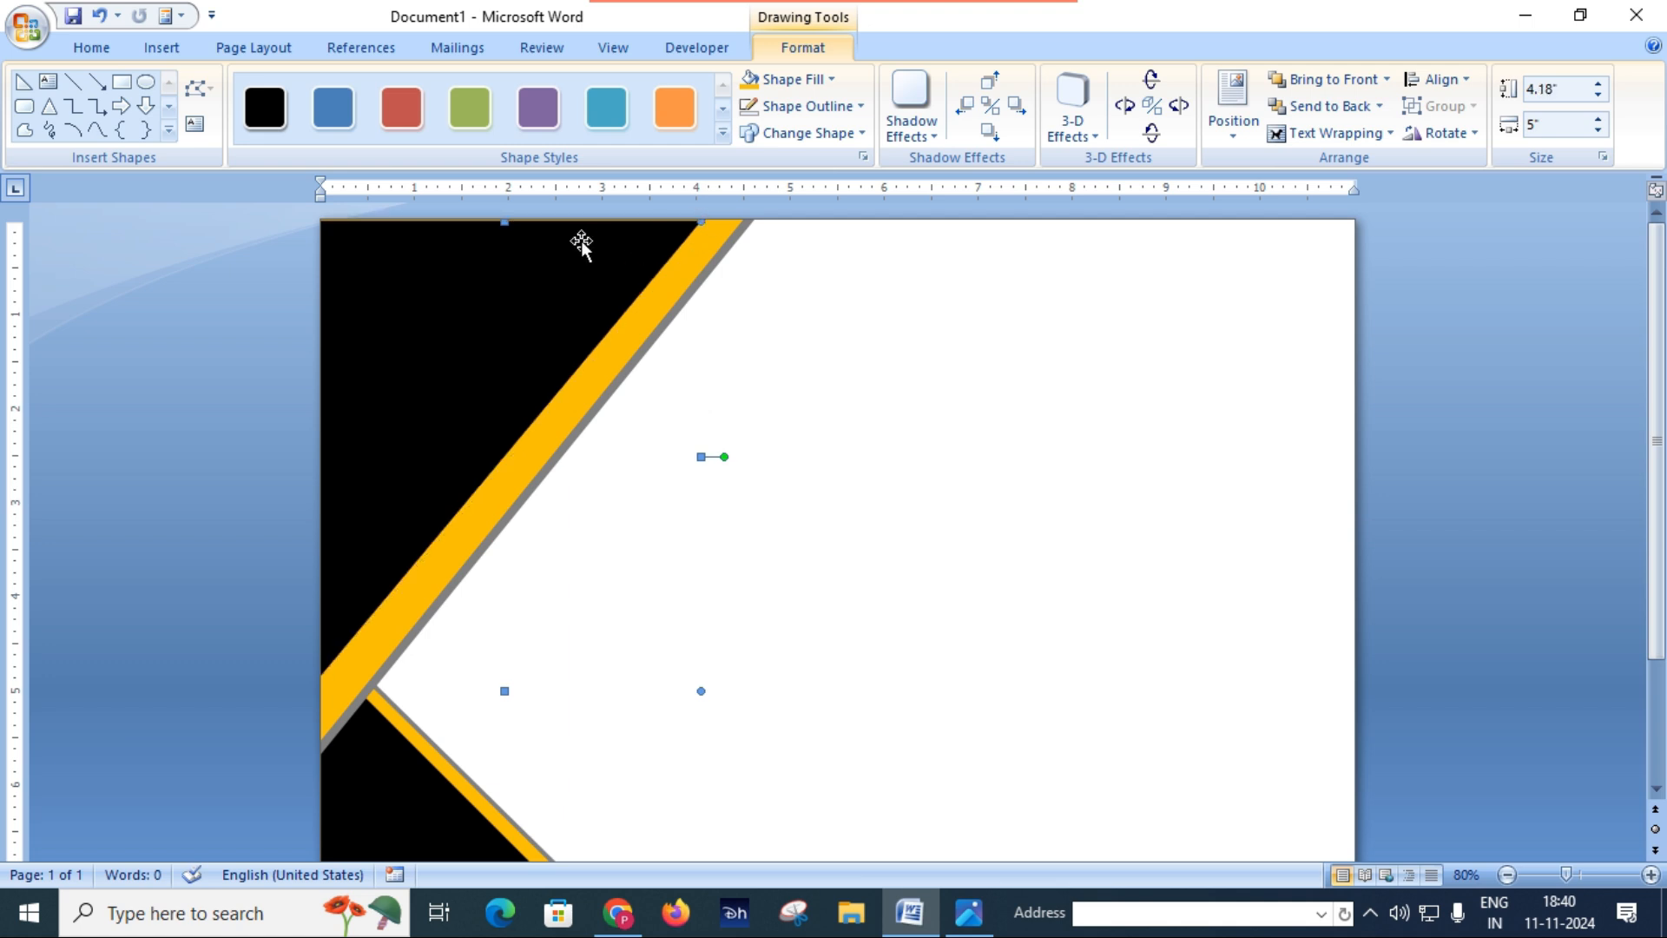
pyautogui.moveTo(507, 220); pyautogui.dragTo(506, 207)
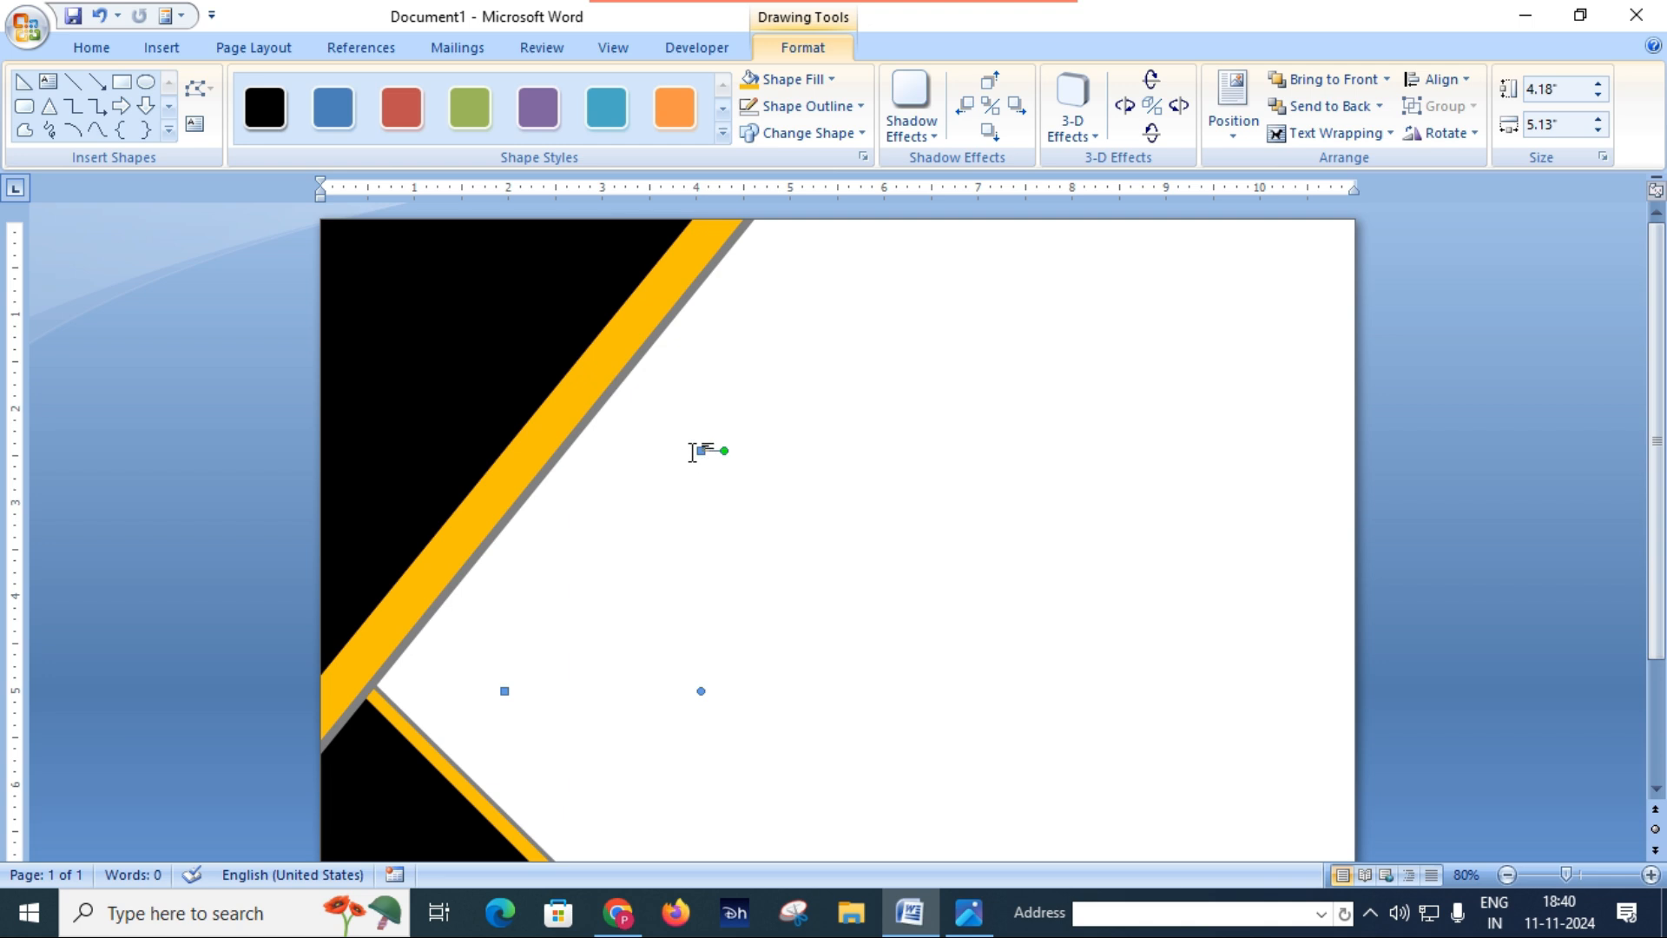
pyautogui.moveTo(702, 452); pyautogui.dragTo(715, 453)
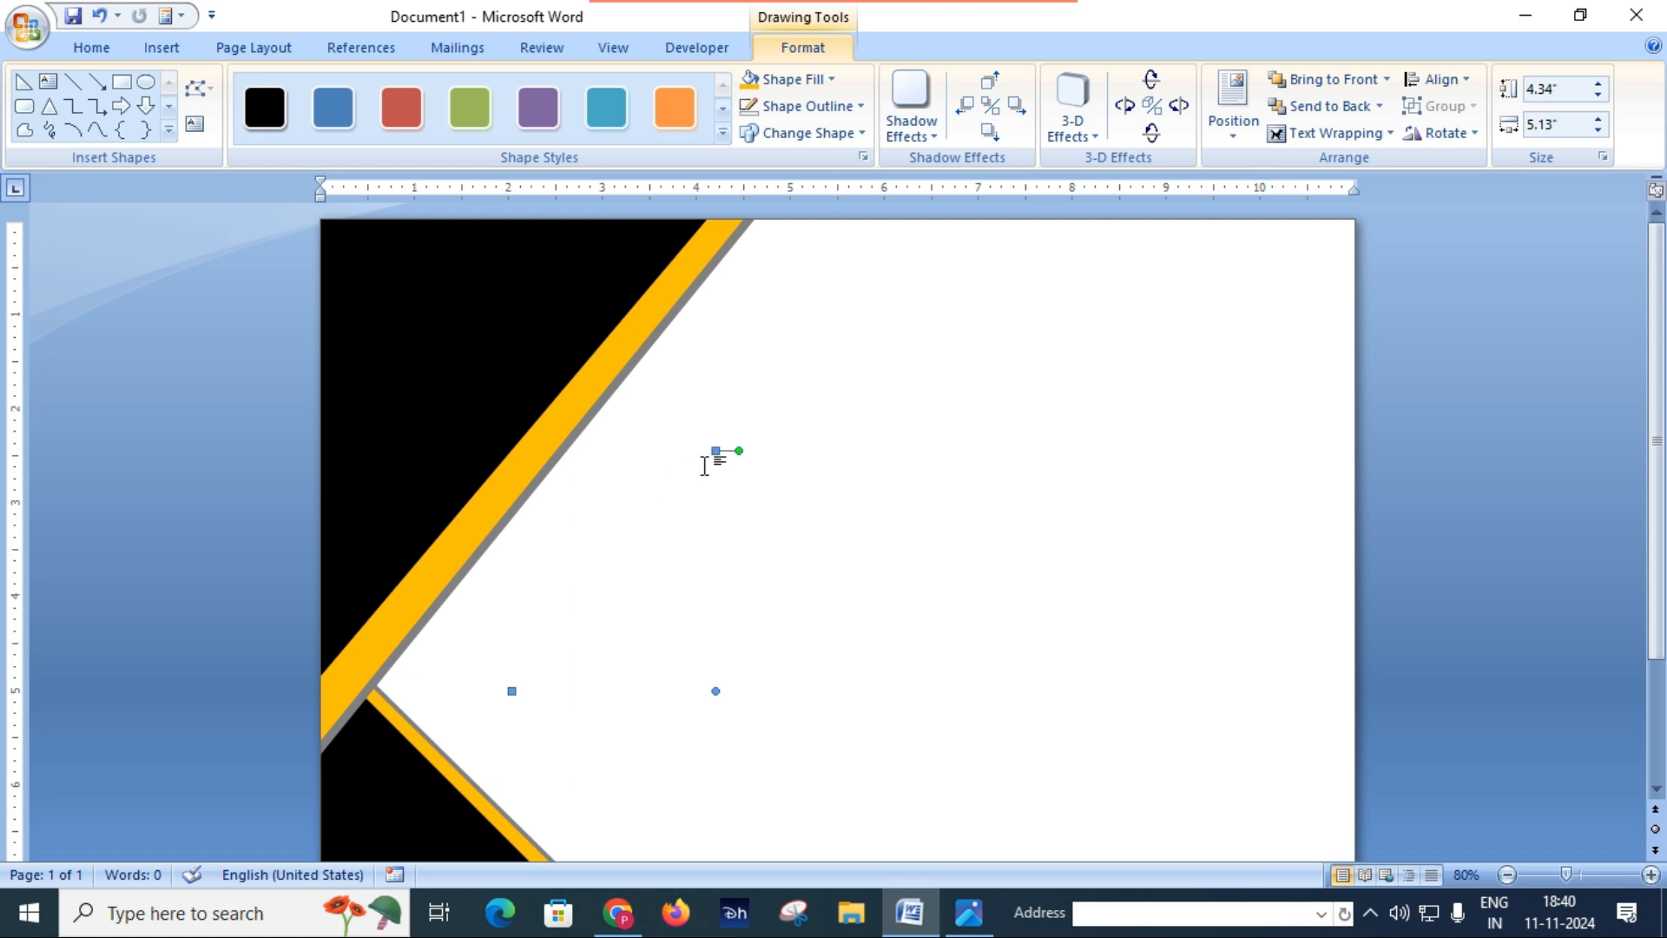
pyautogui.moveTo(723, 449); pyautogui.dragTo(743, 451)
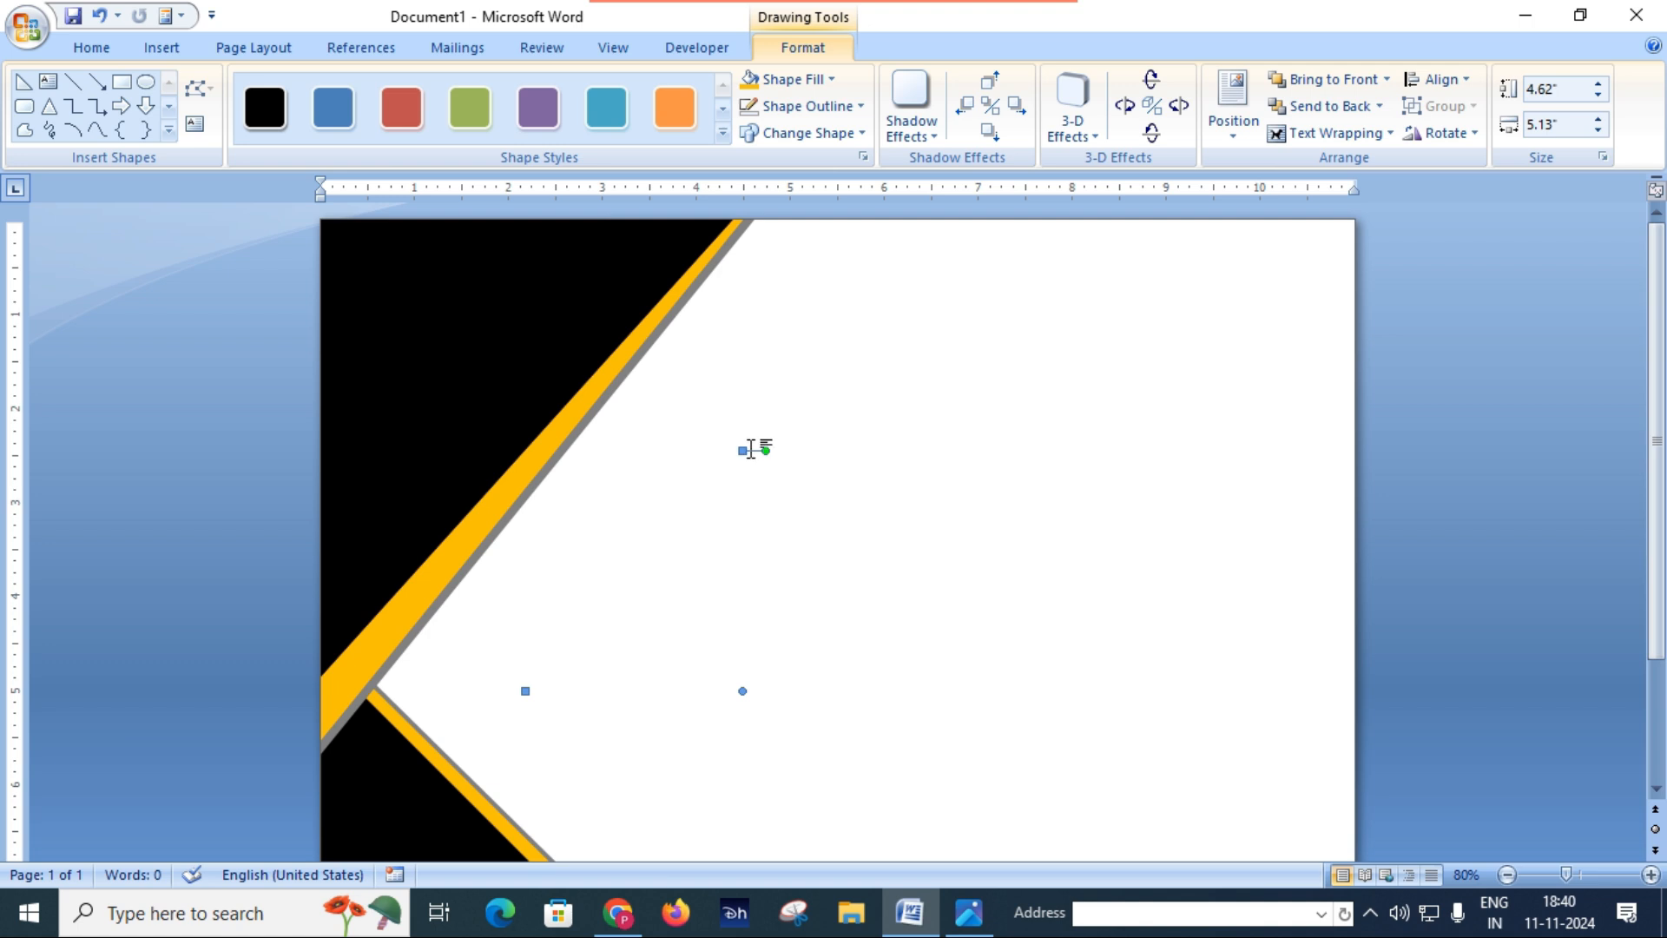
pyautogui.moveTo(743, 449); pyautogui.dragTo(734, 450)
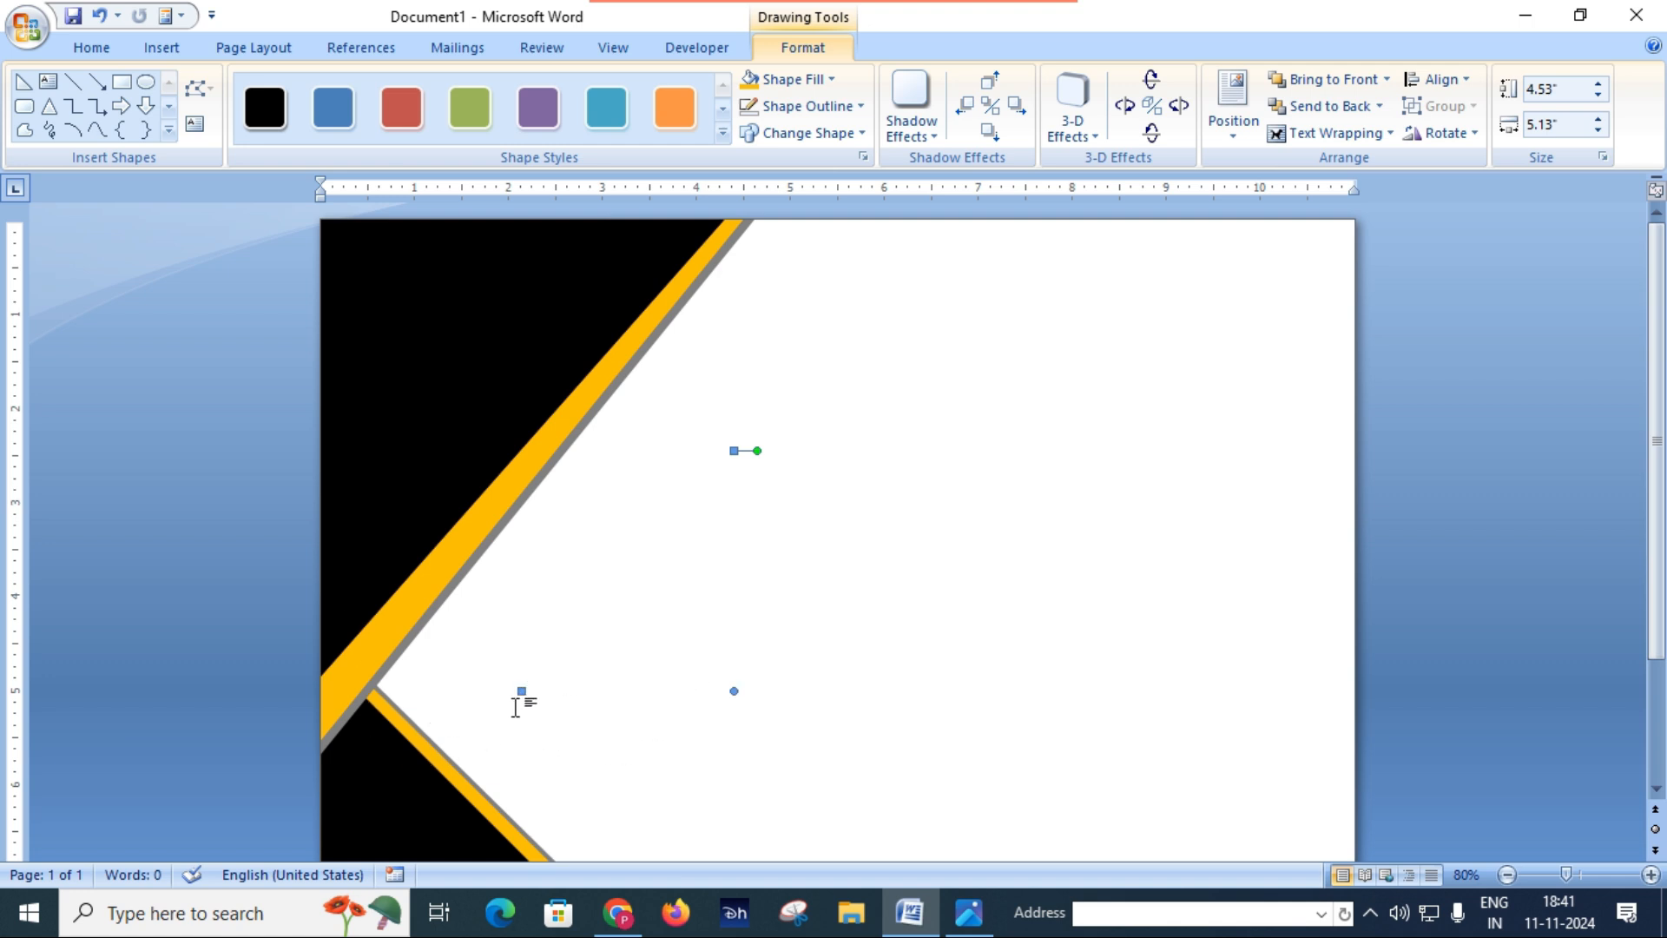
pyautogui.moveTo(521, 686); pyautogui.dragTo(520, 733)
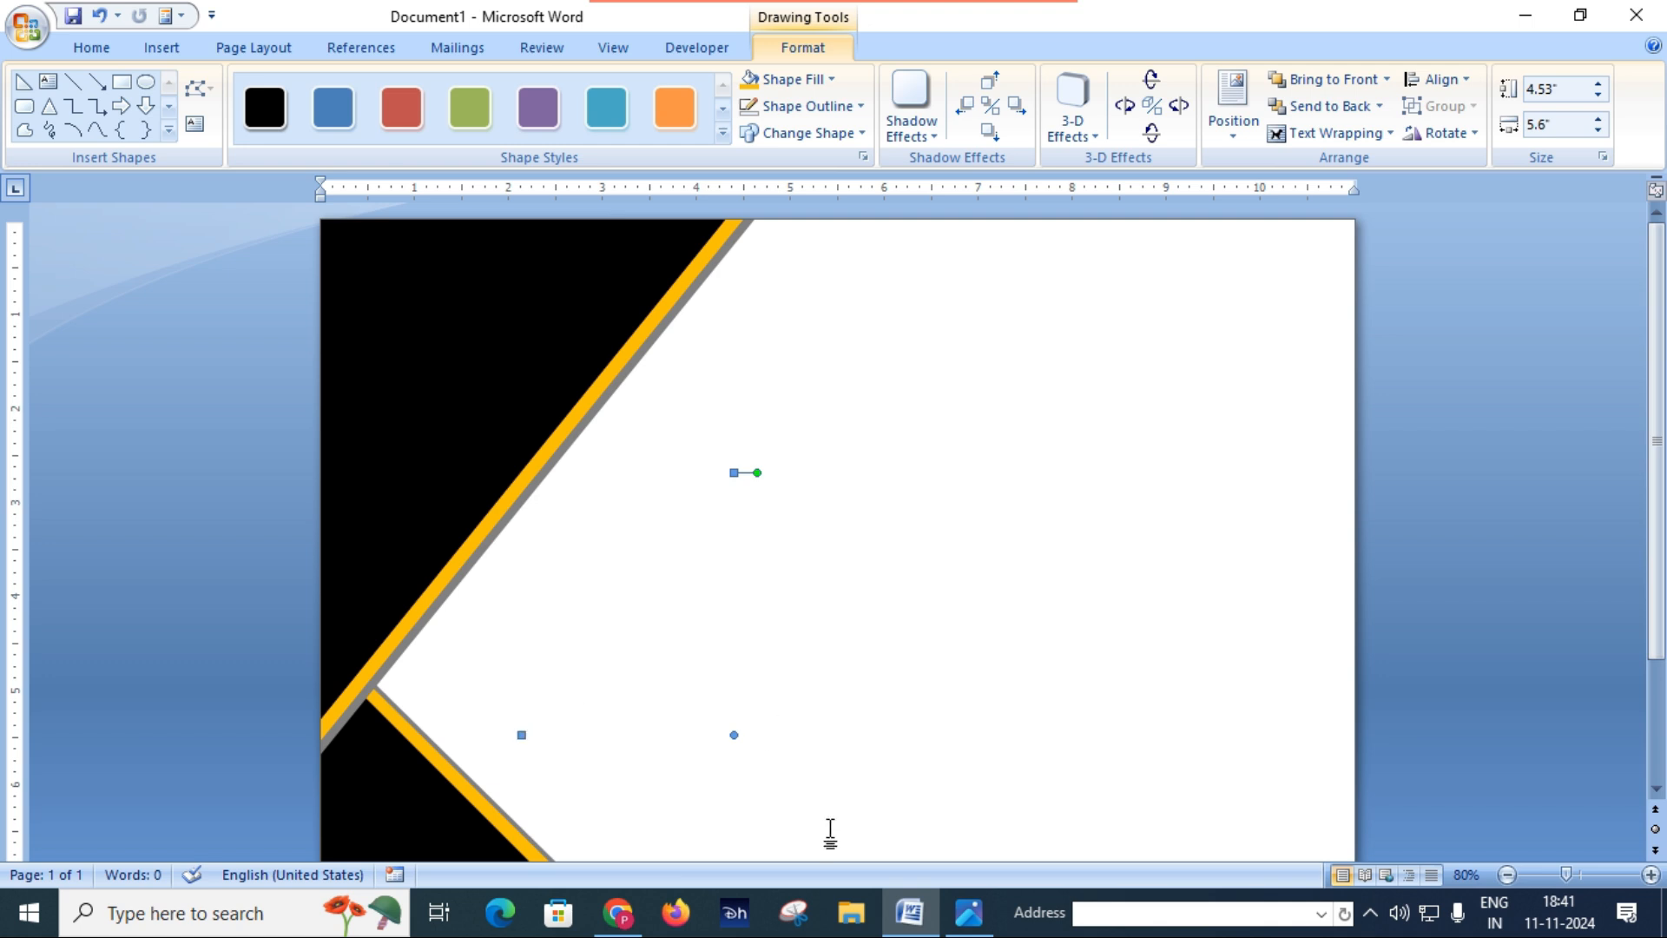
# Step: Compare both corner triangles with Certificate.JPG and examine the heading and text on the sample certificate's right half
pyautogui.click(968, 911)
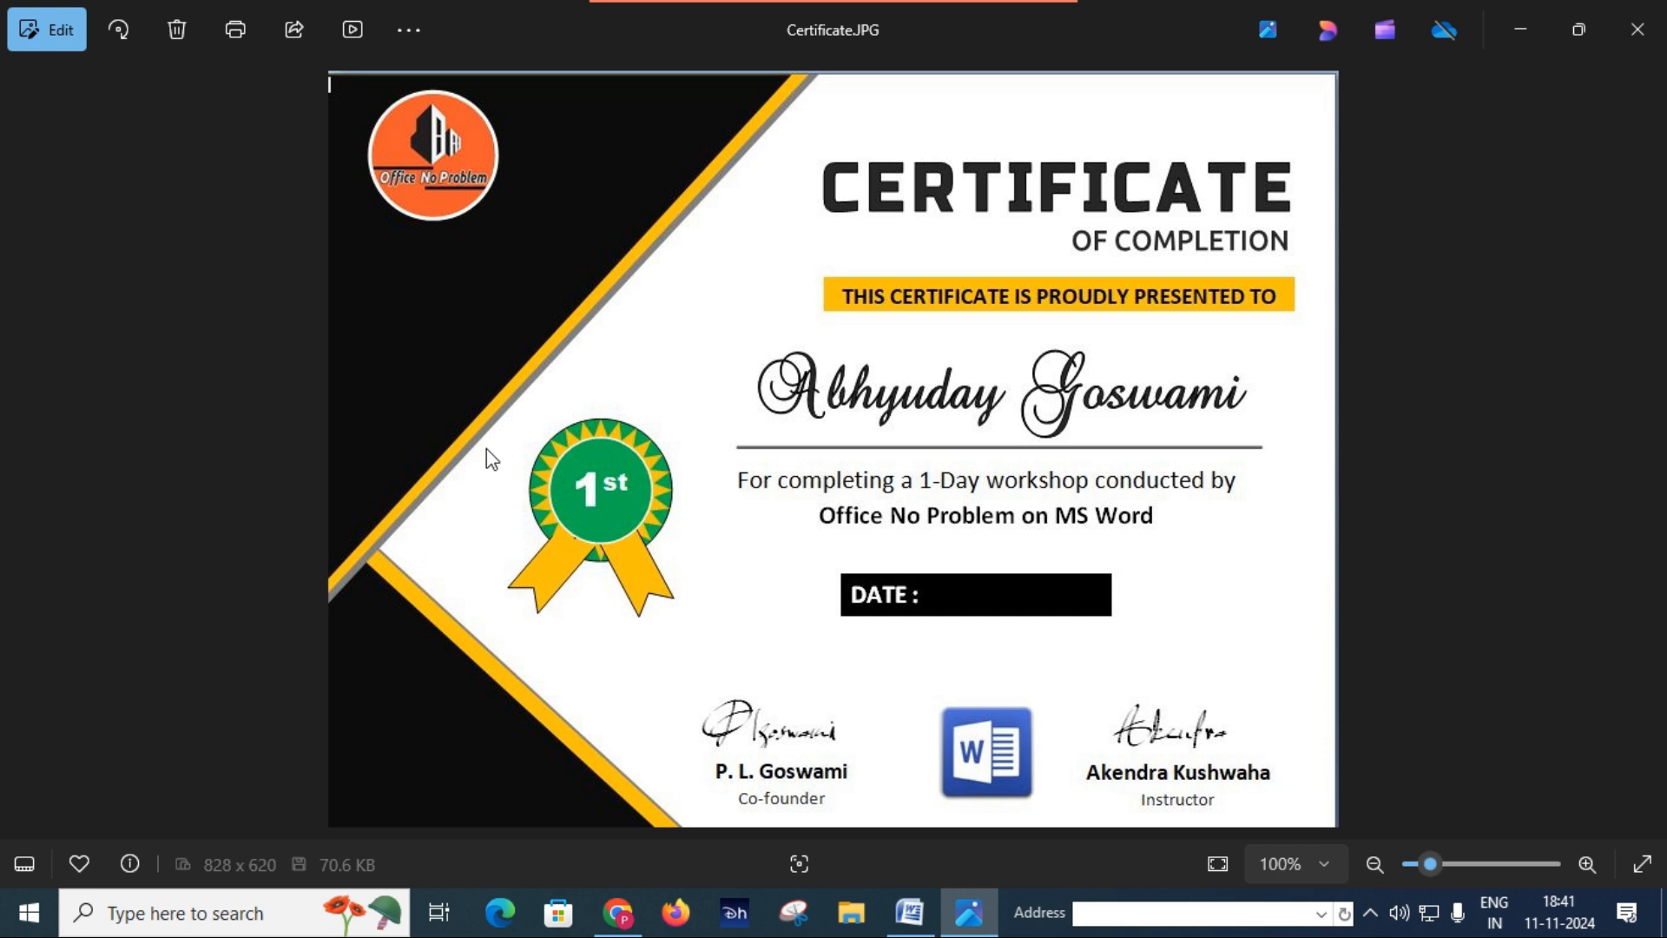
pyautogui.click(909, 911)
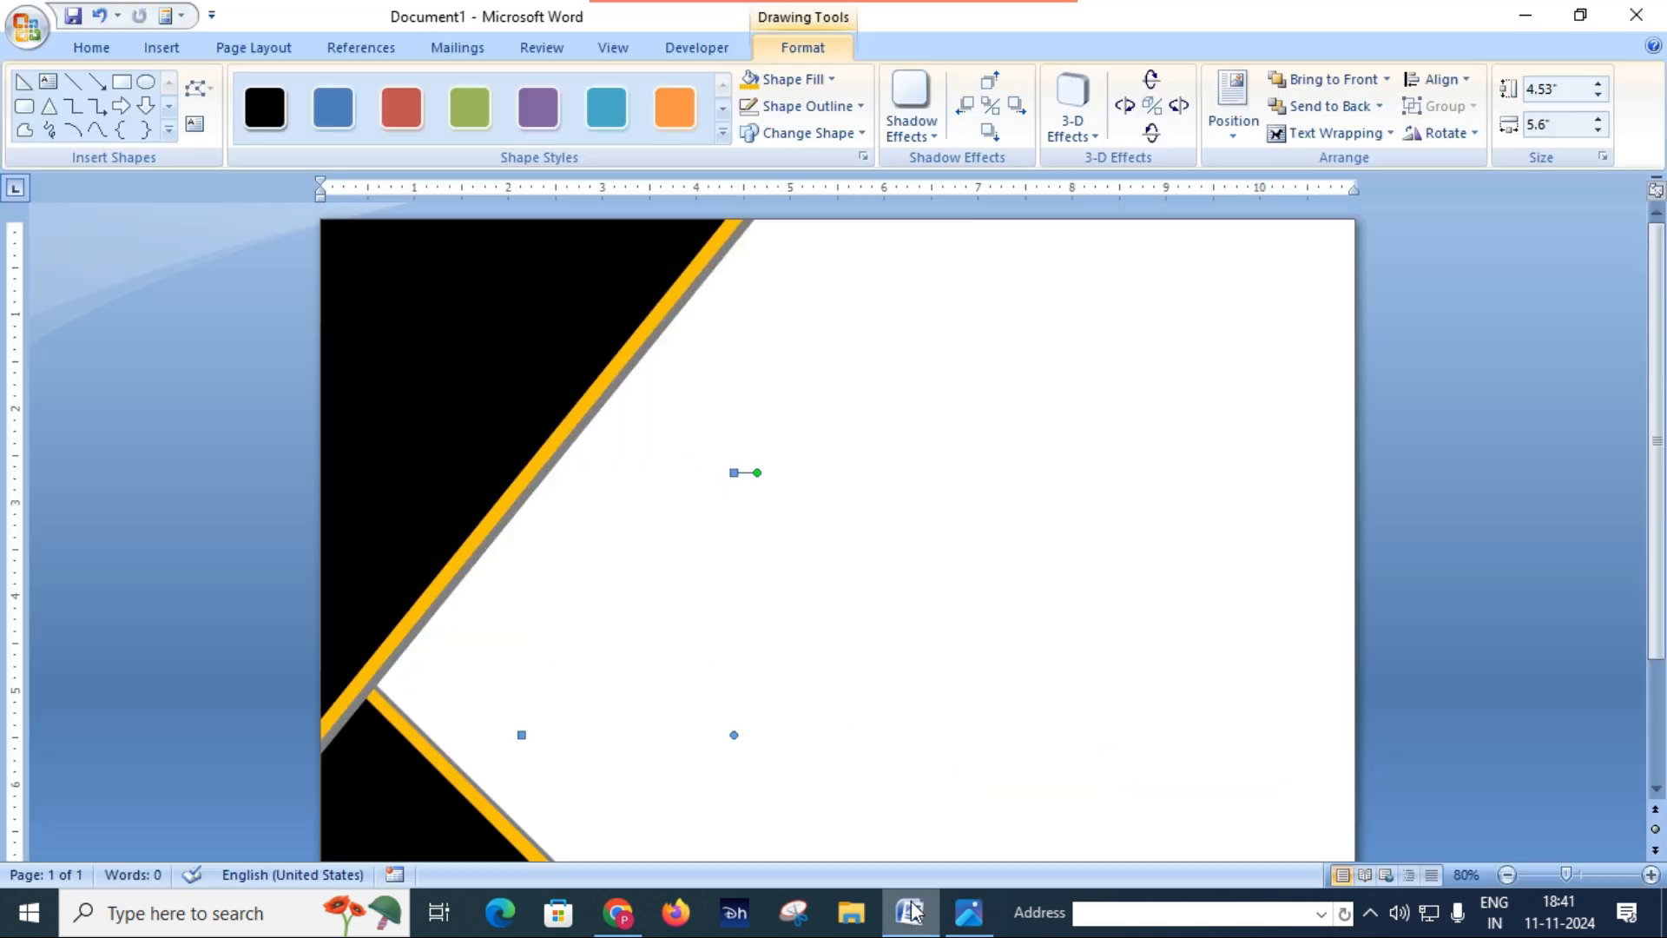
pyautogui.click(948, 521)
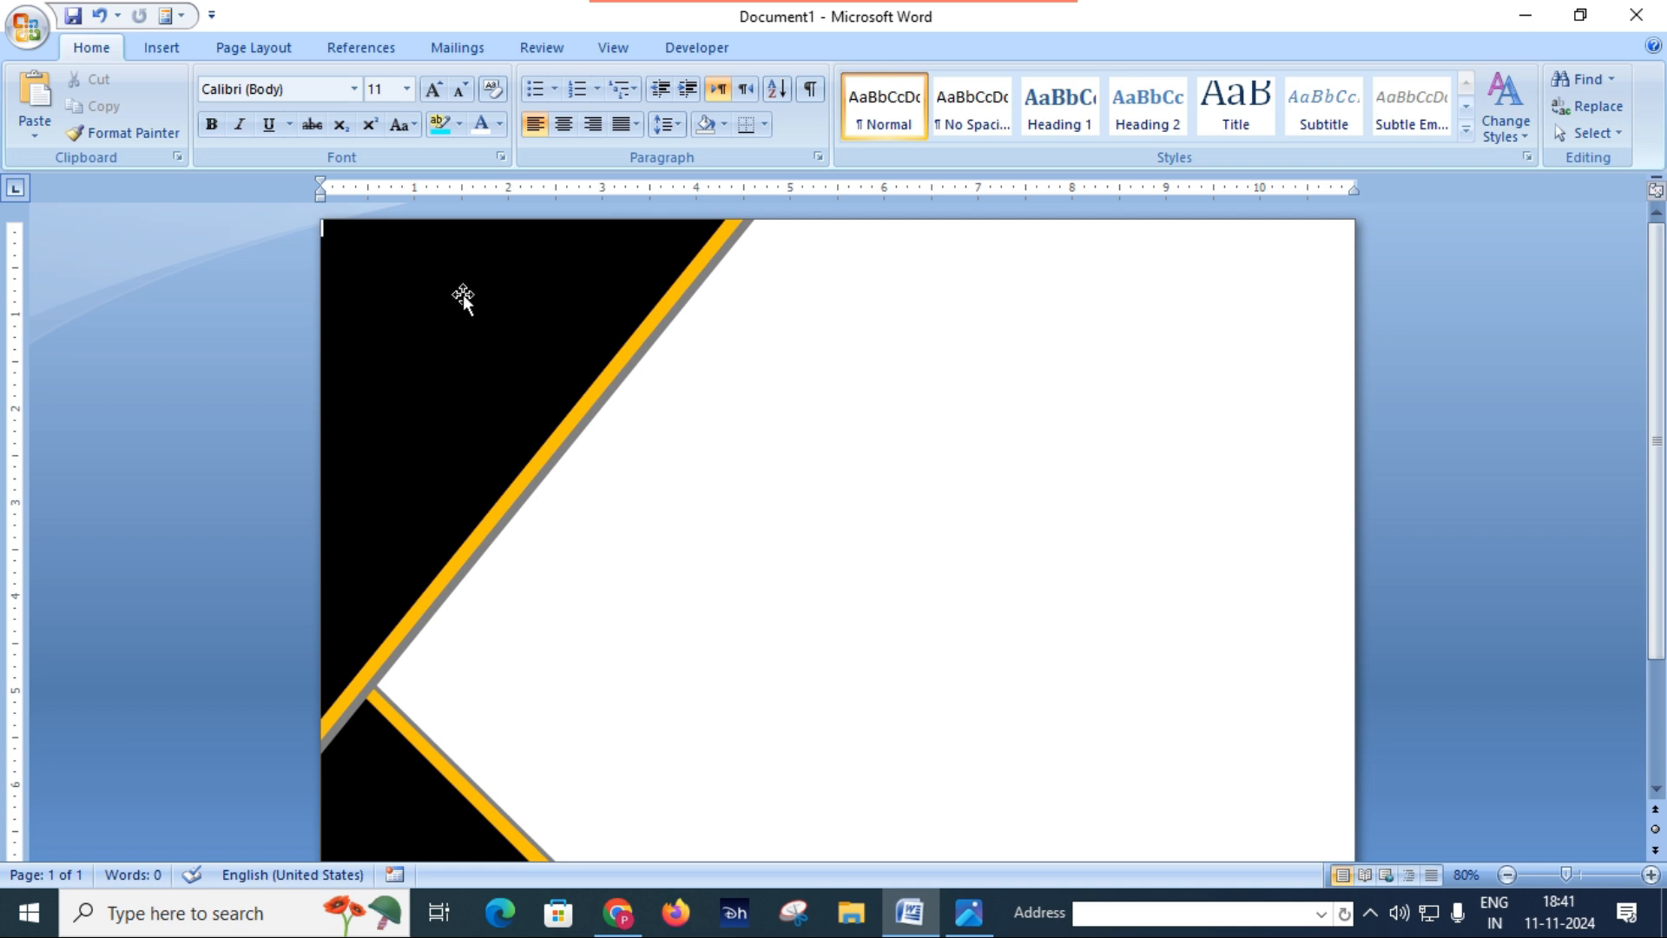
pyautogui.scroll(-2, 848, 442)
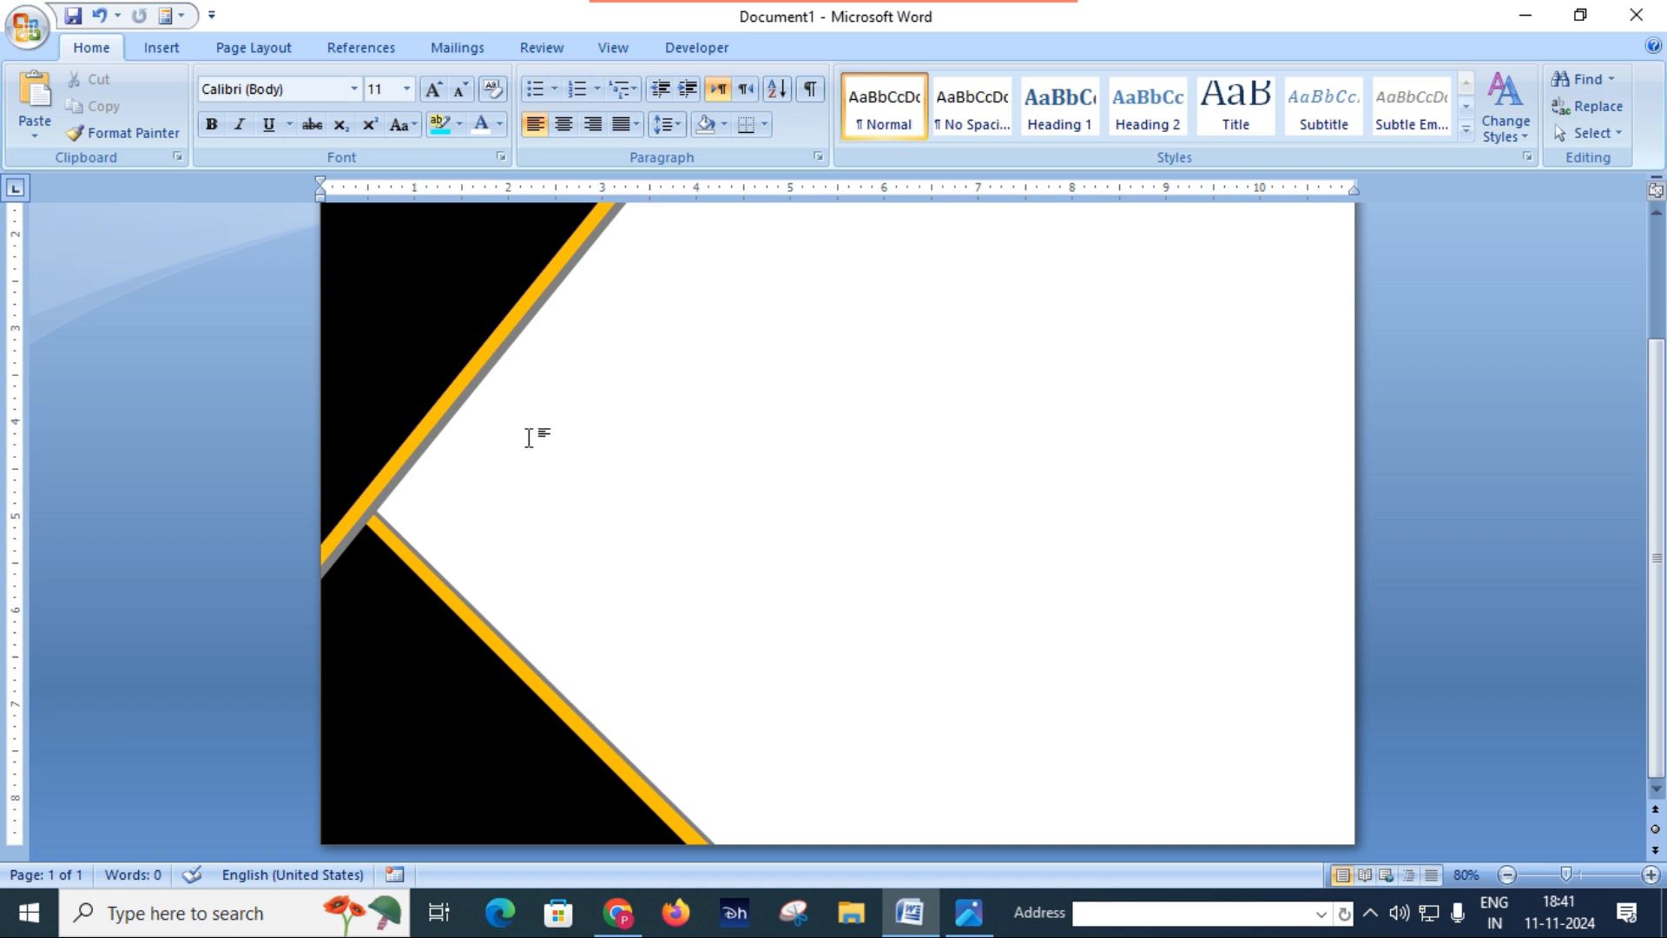
pyautogui.scroll(2, 518, 409)
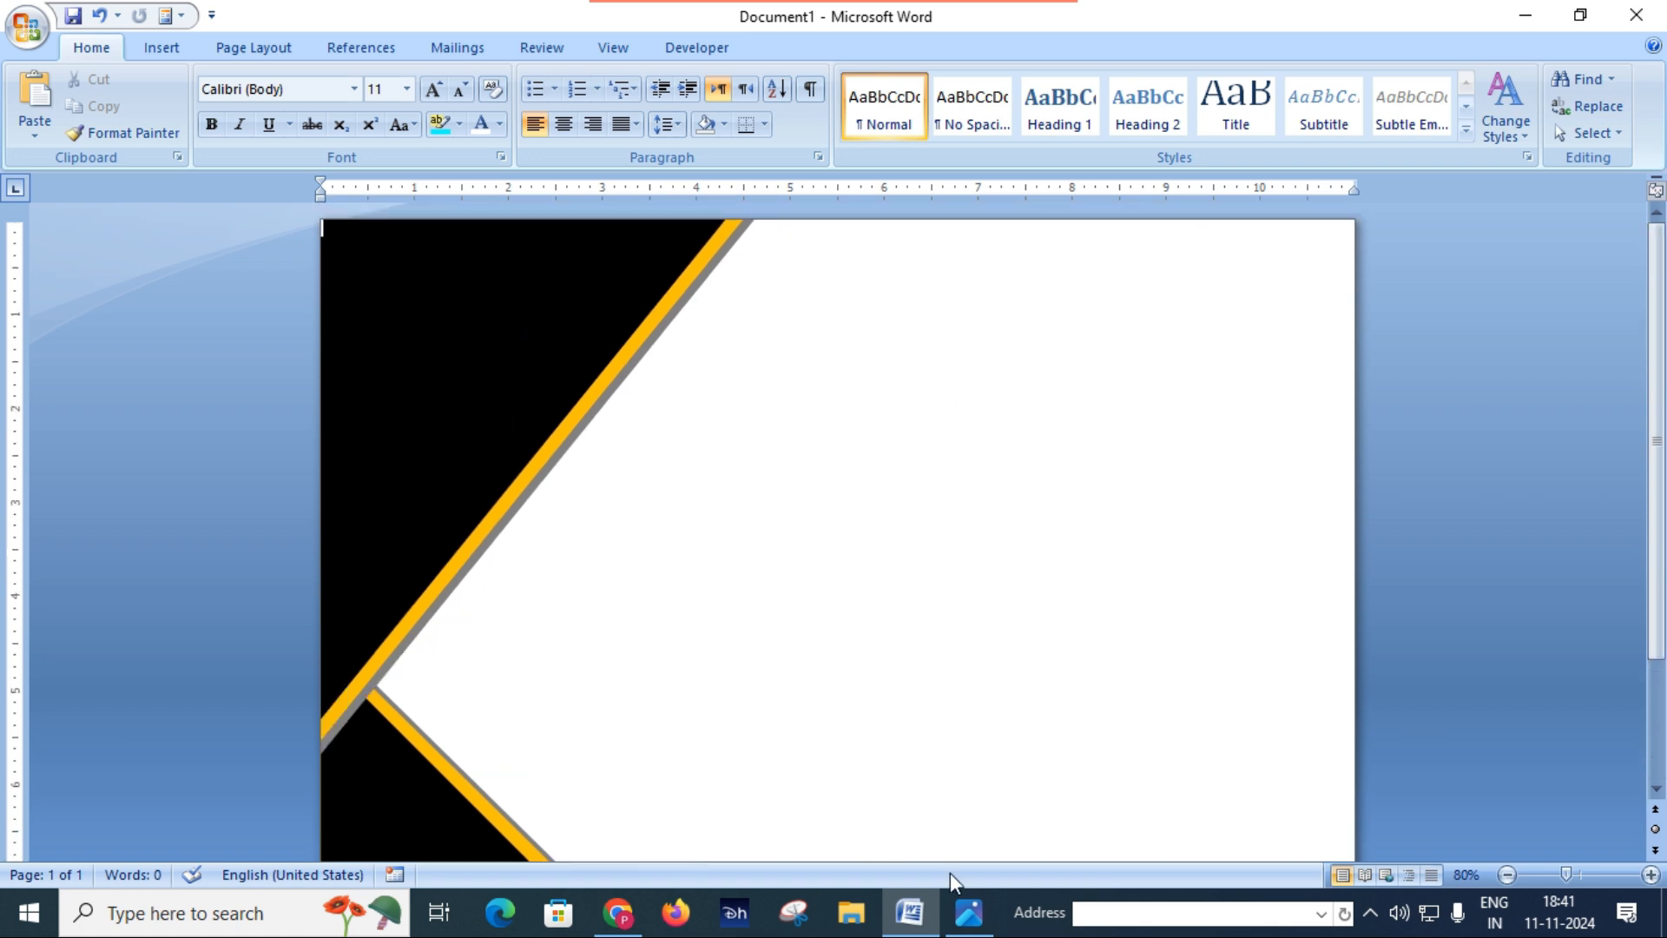
pyautogui.click(973, 912)
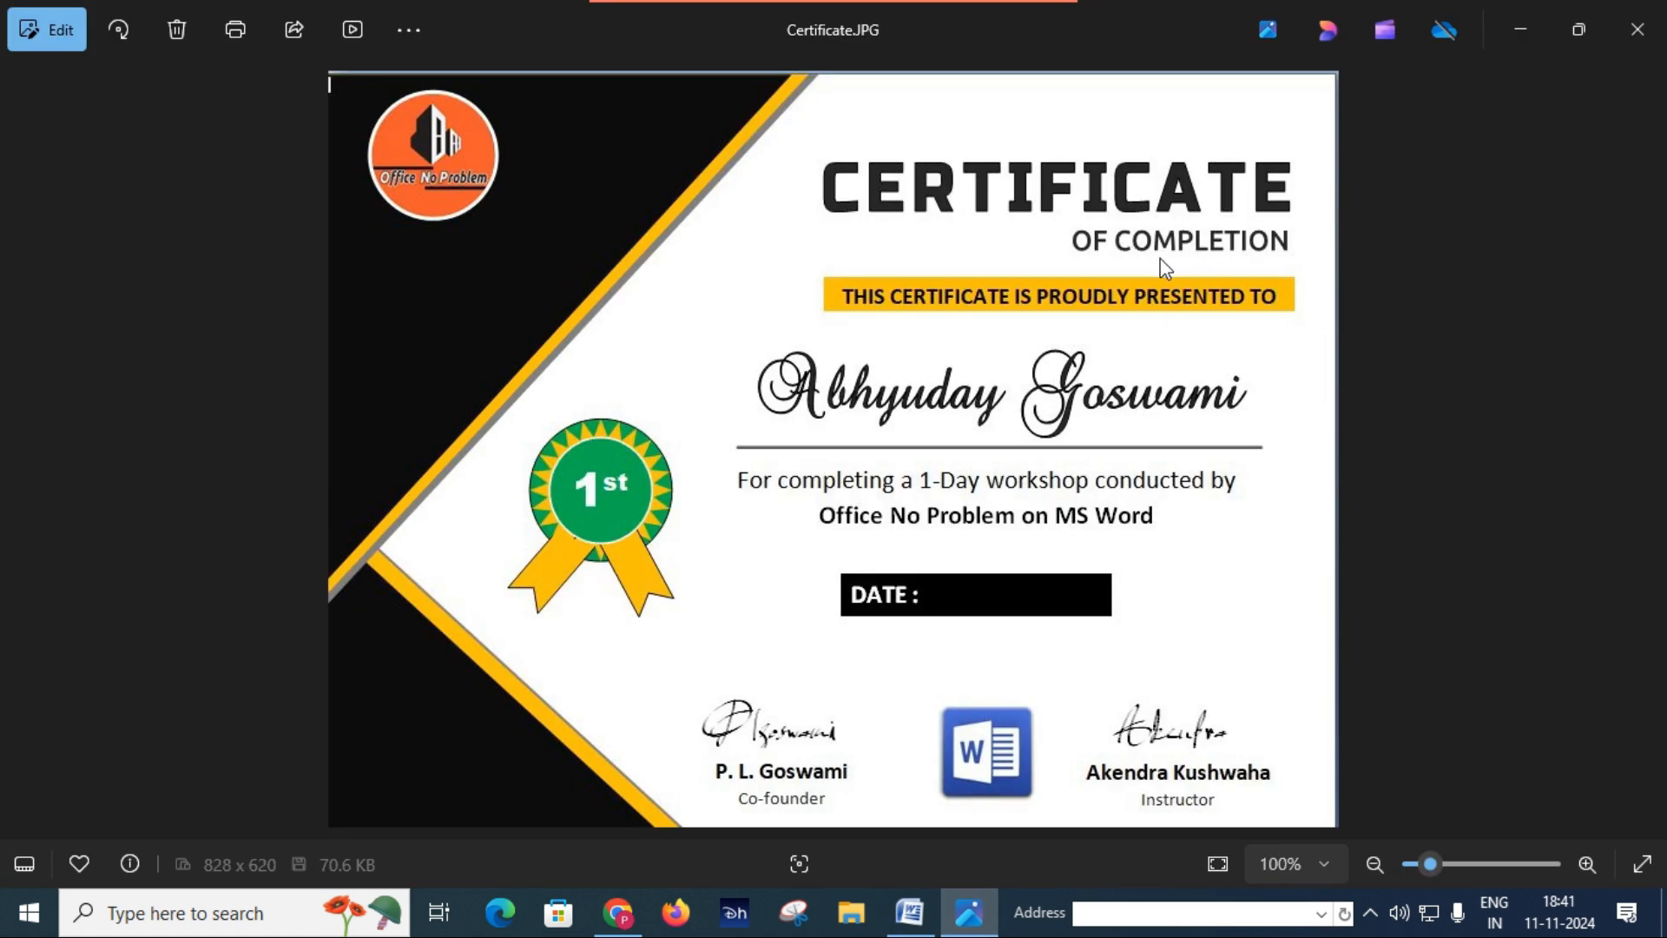
pyautogui.click(912, 919)
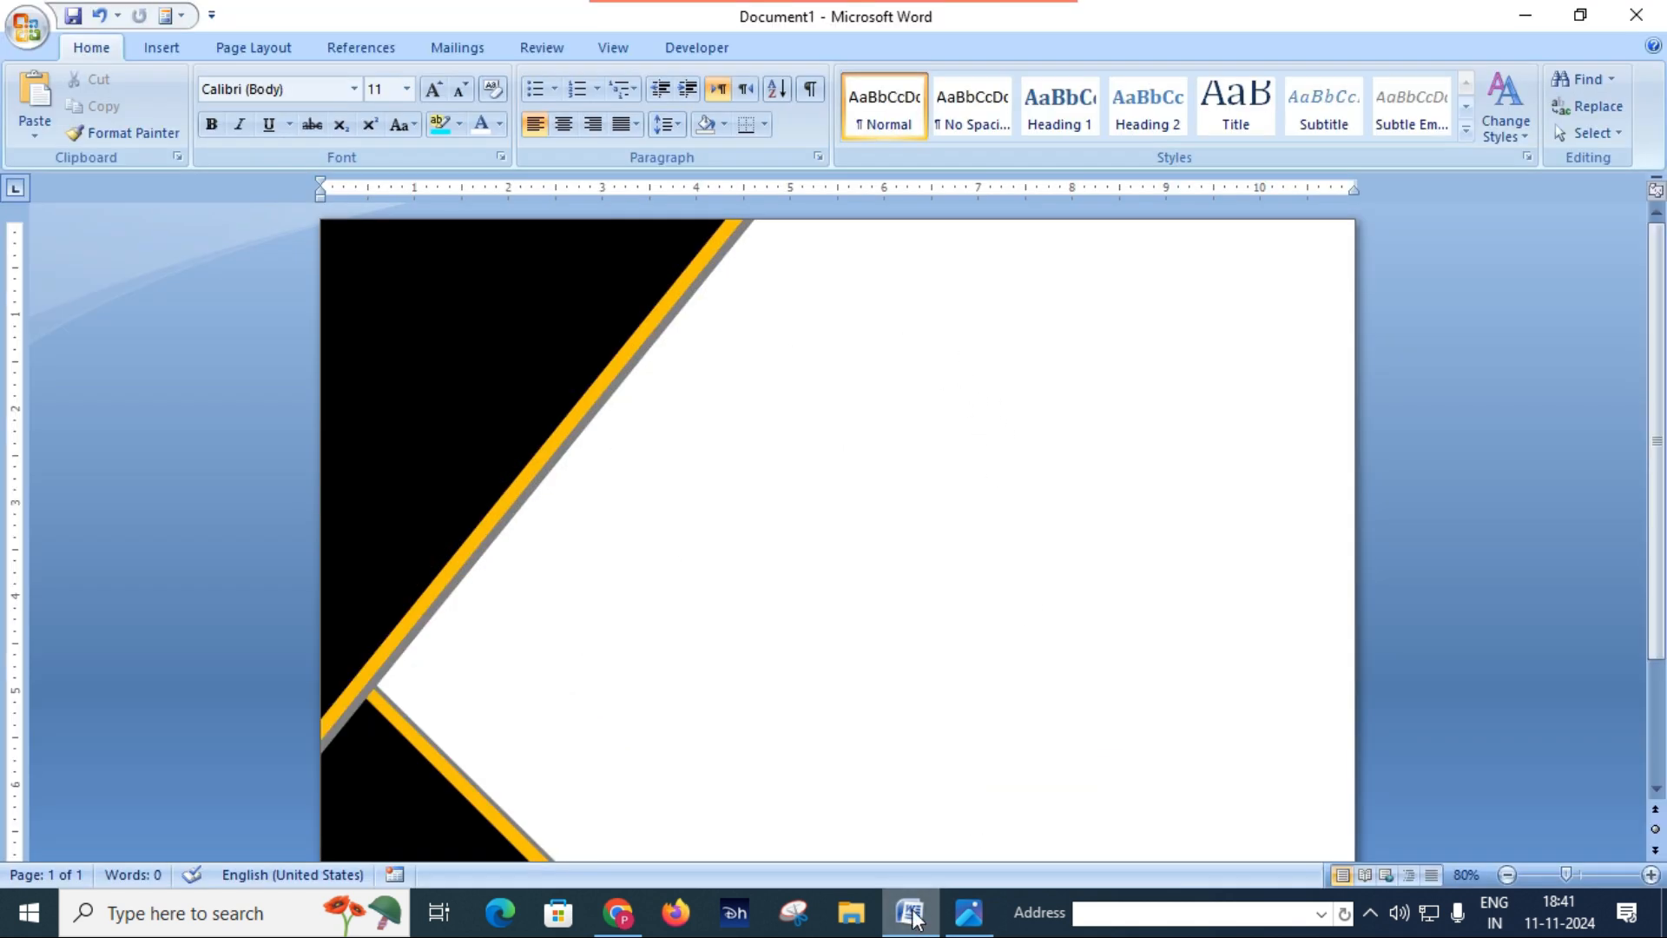
pyautogui.moveTo(906, 914)
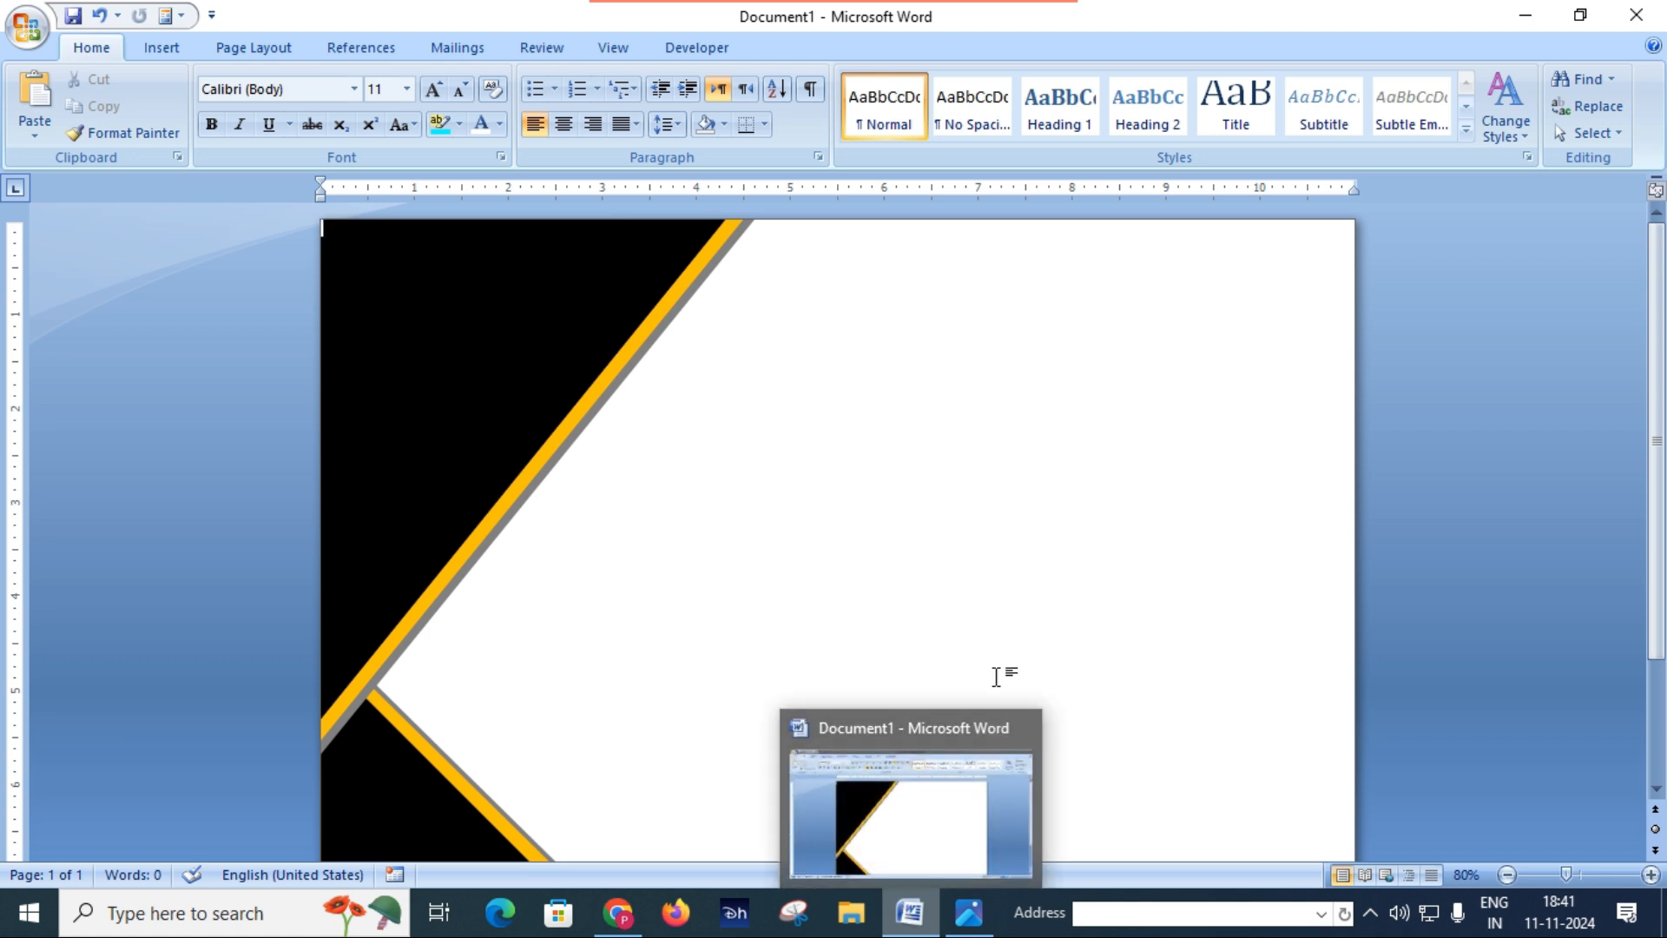
pyautogui.click(969, 912)
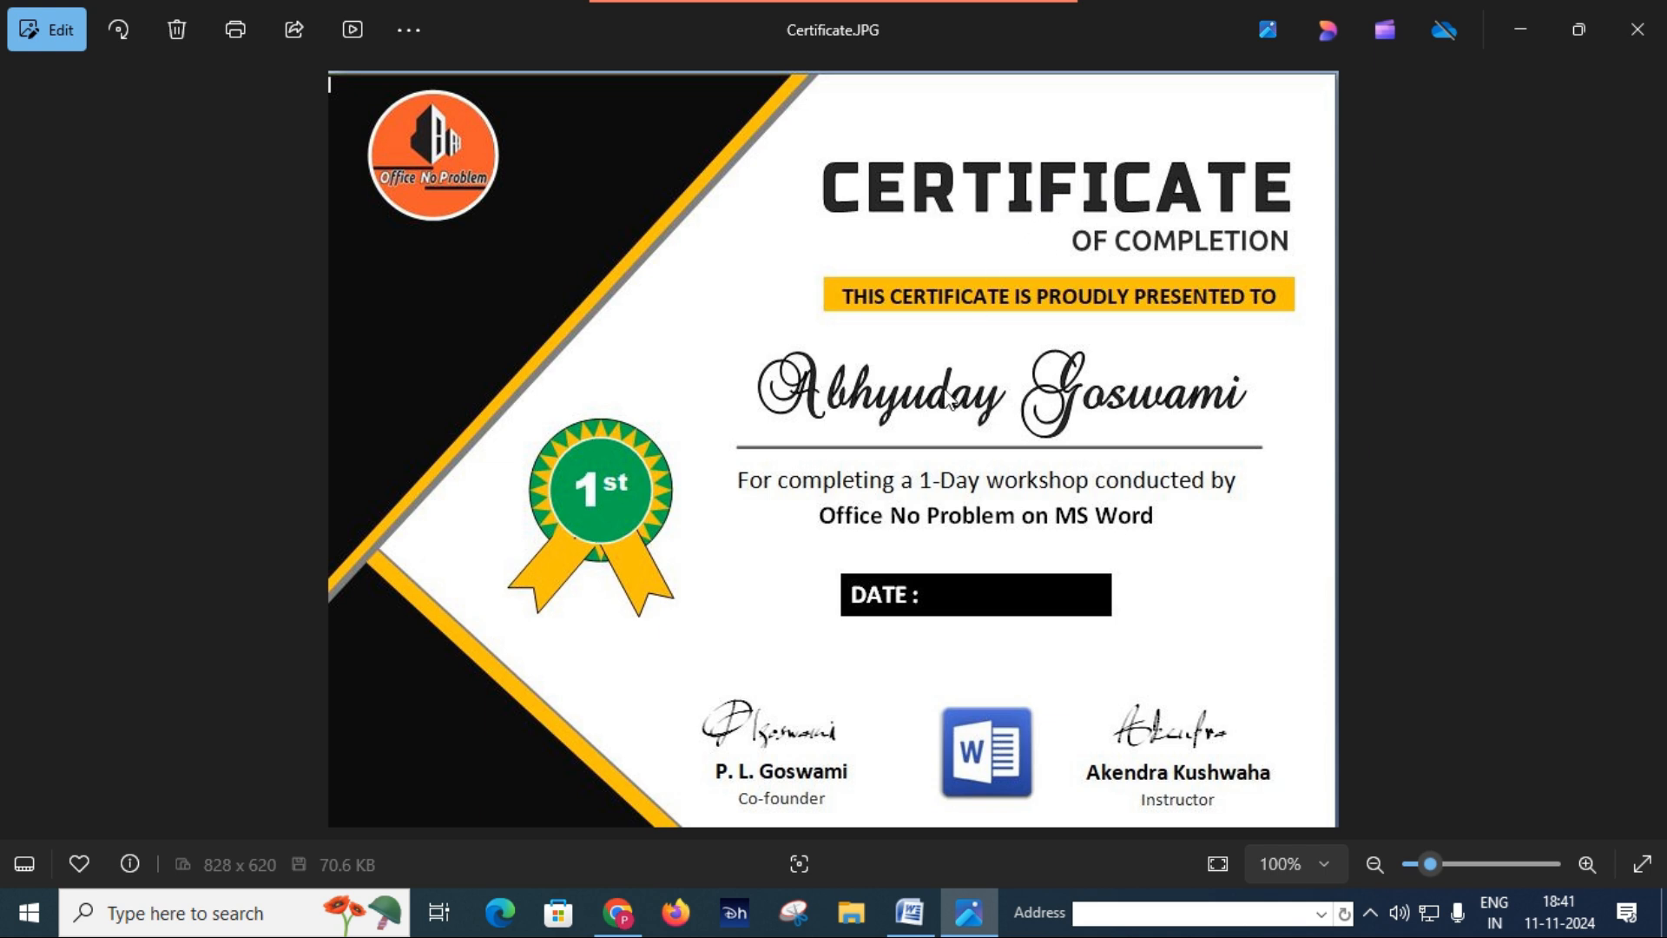
pyautogui.click(909, 914)
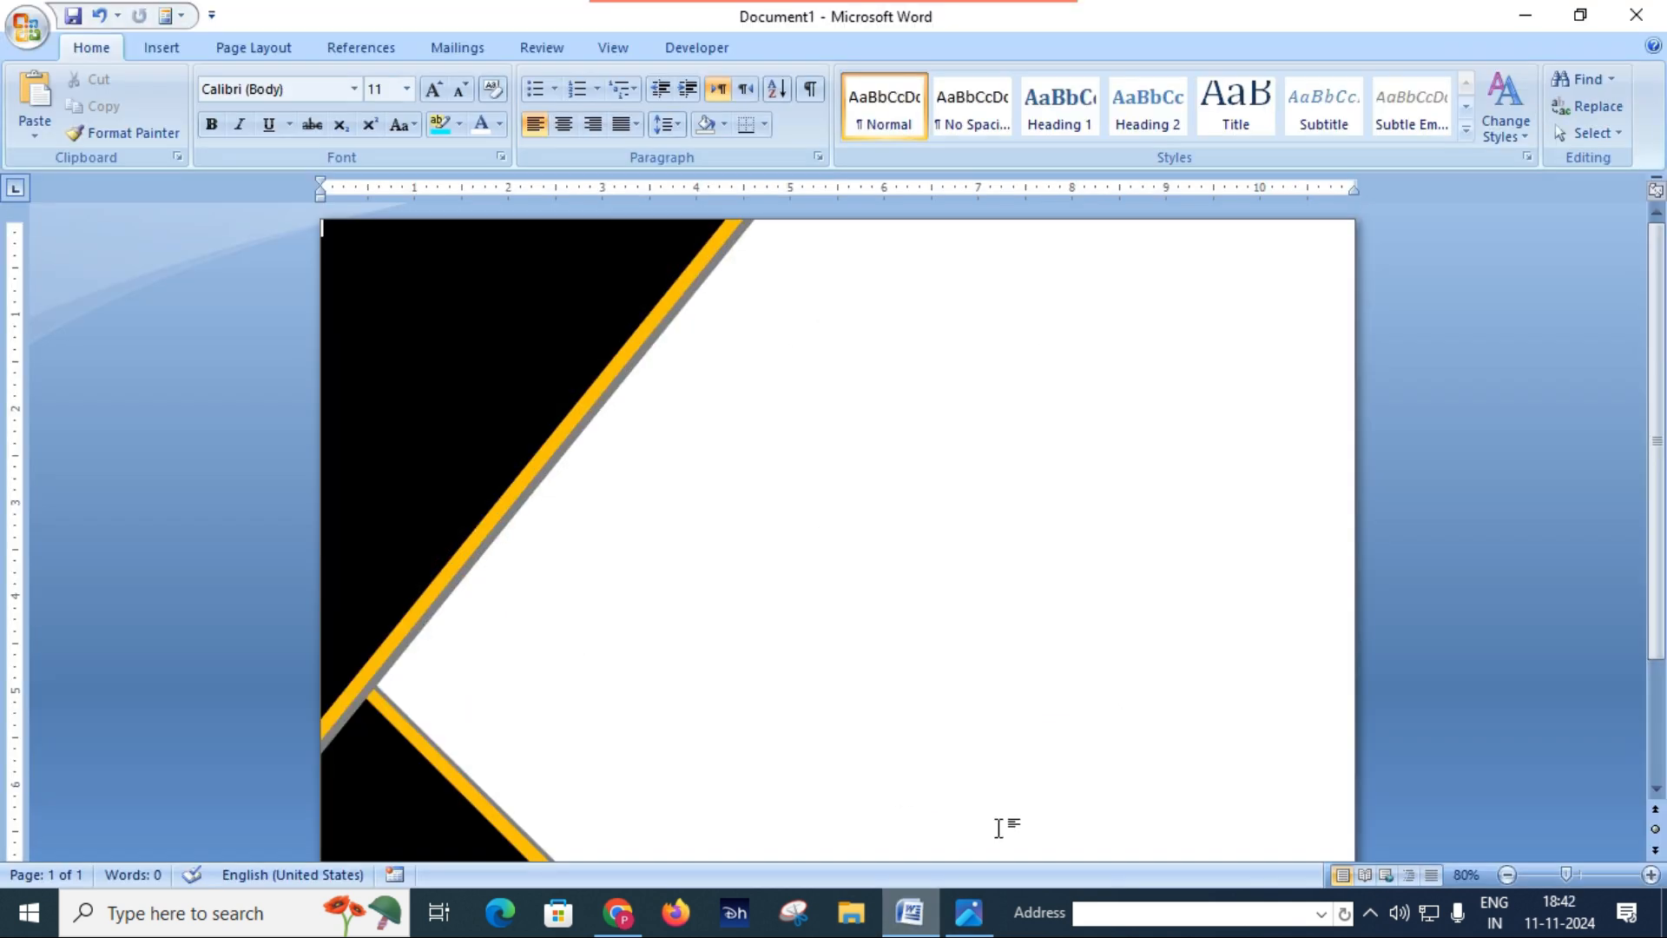
# Step: Start a new WordArt in the first plain outlined style and set its font to Russo One
pyautogui.click(161, 48)
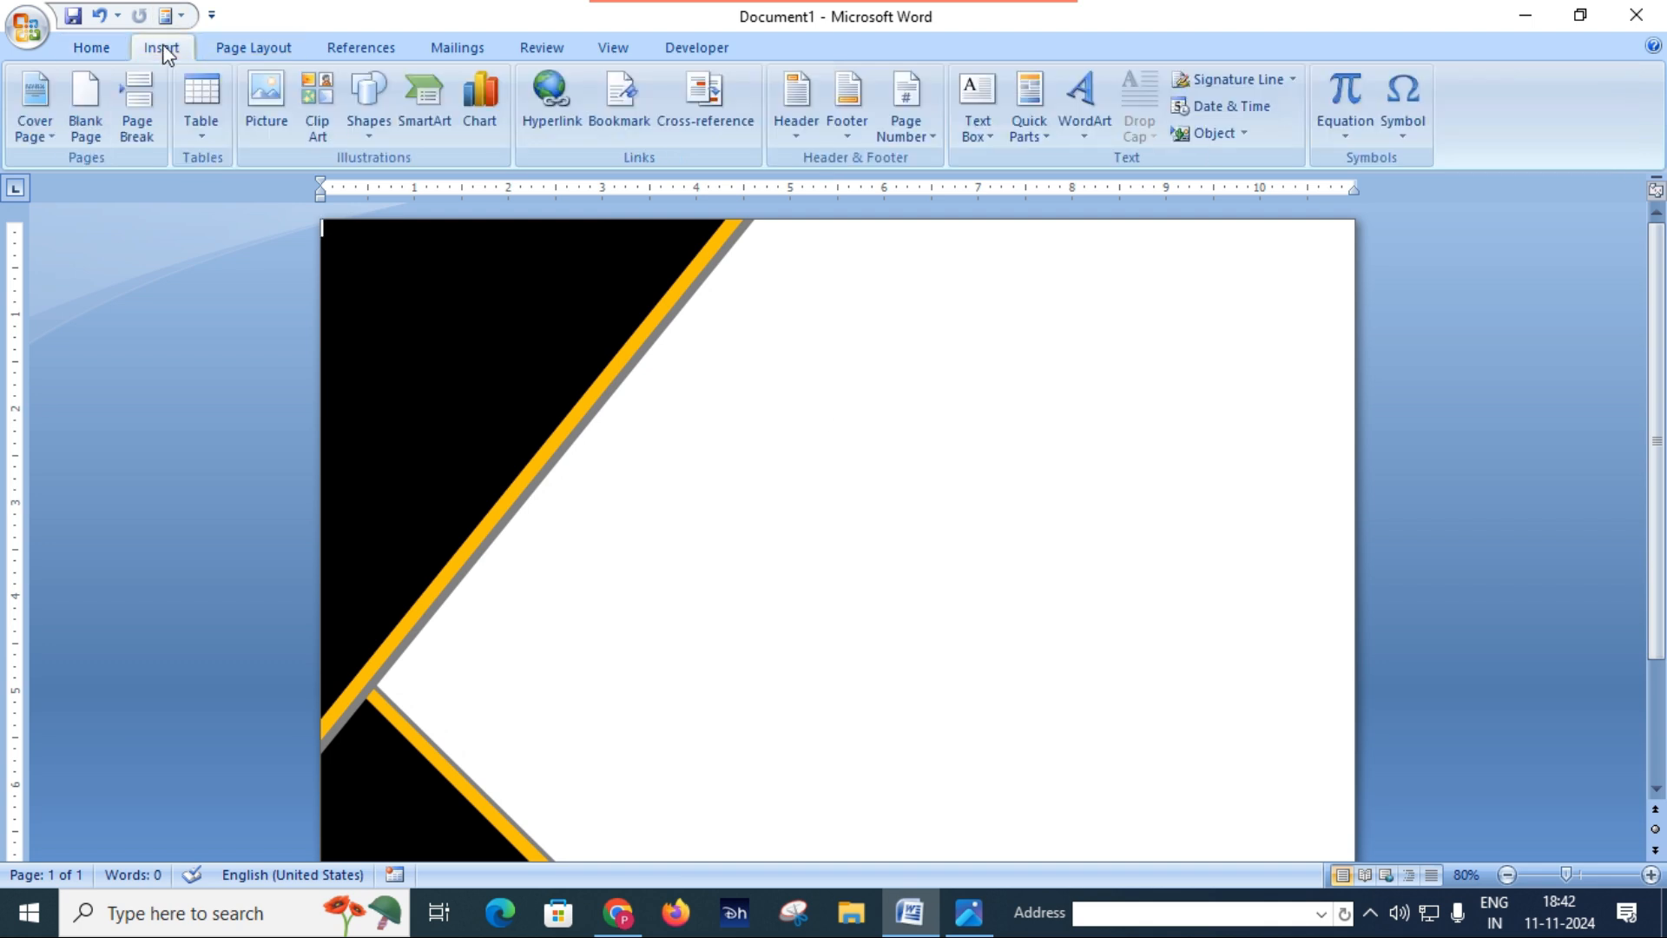
pyautogui.click(1081, 106)
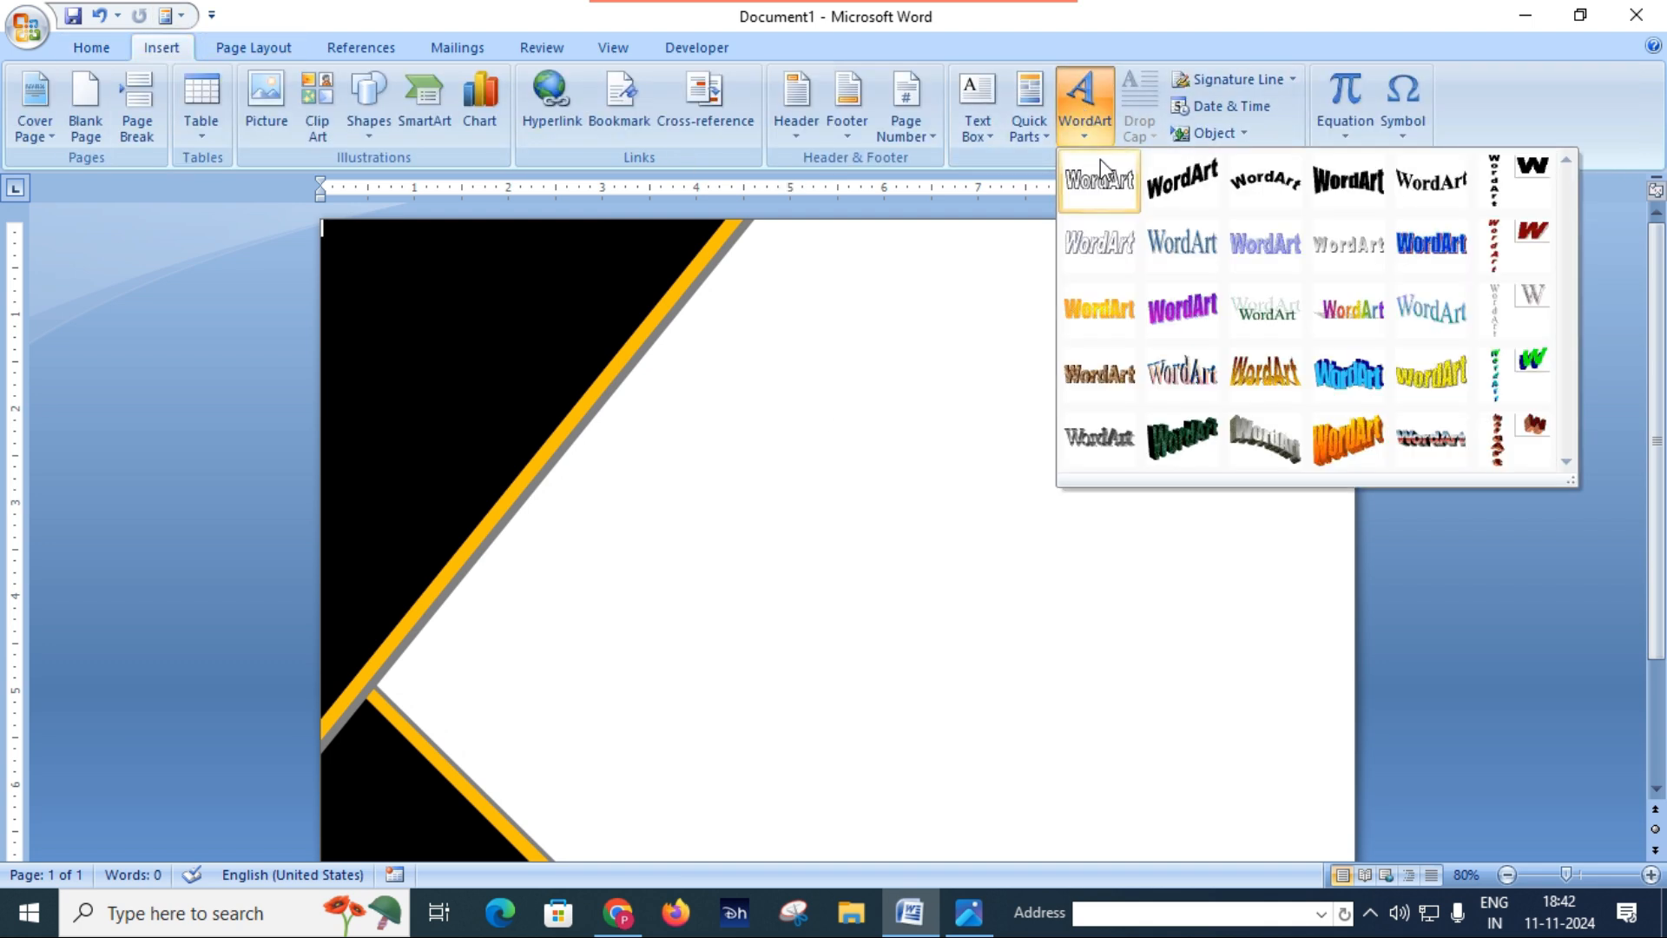
pyautogui.click(1102, 195)
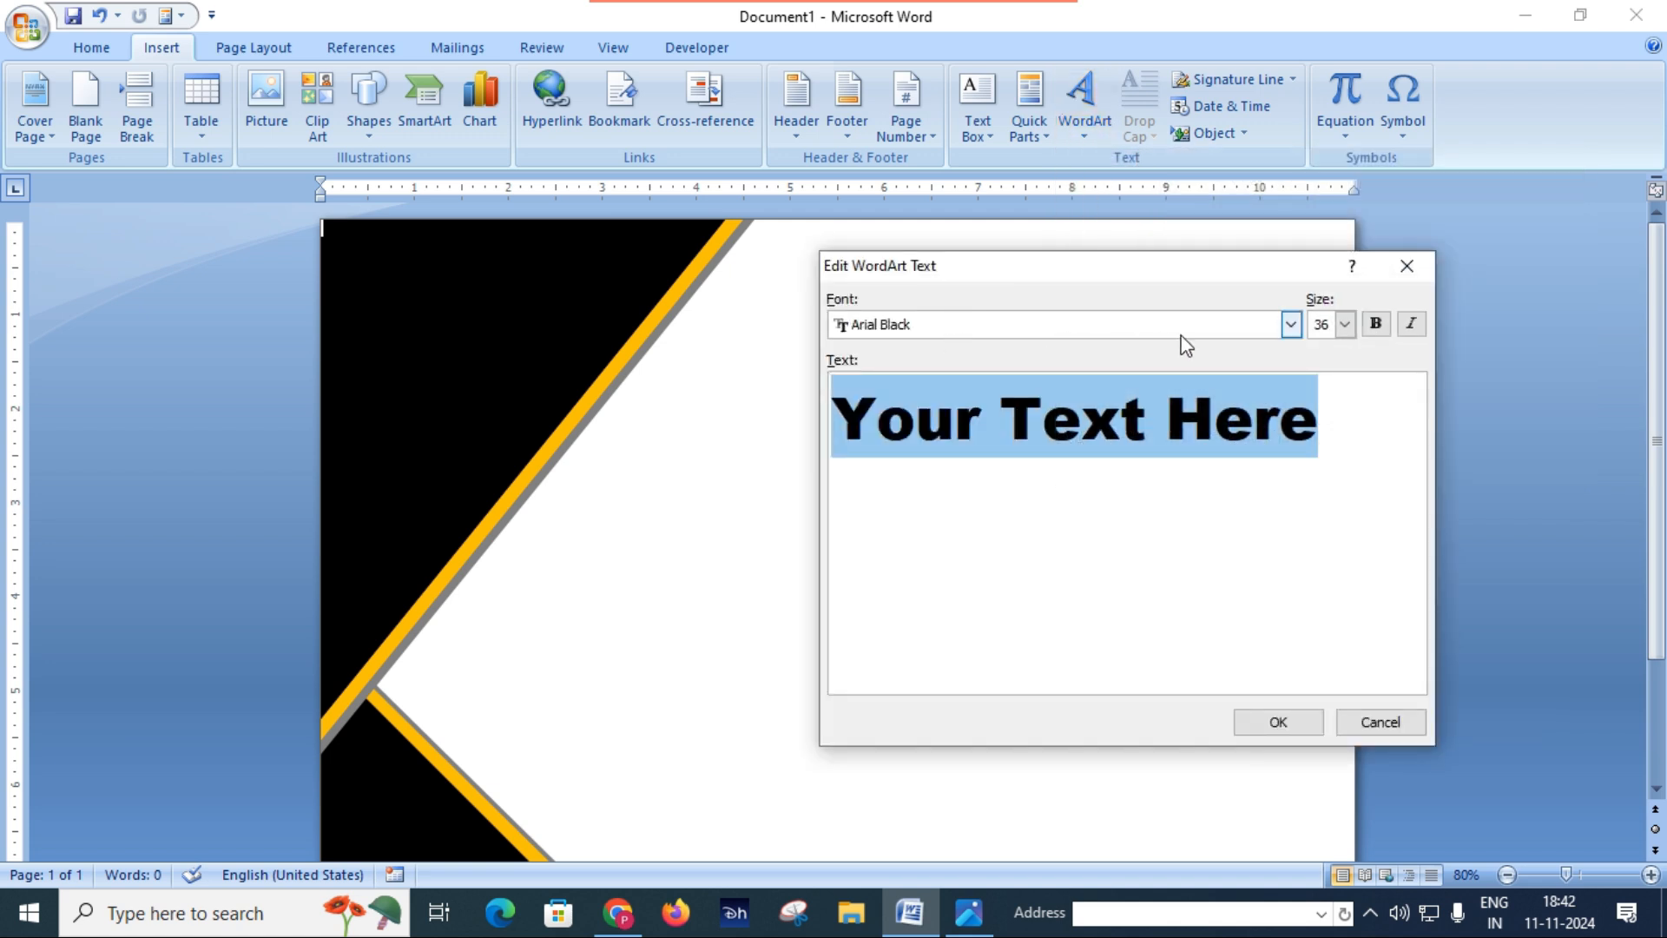
pyautogui.click(1292, 324)
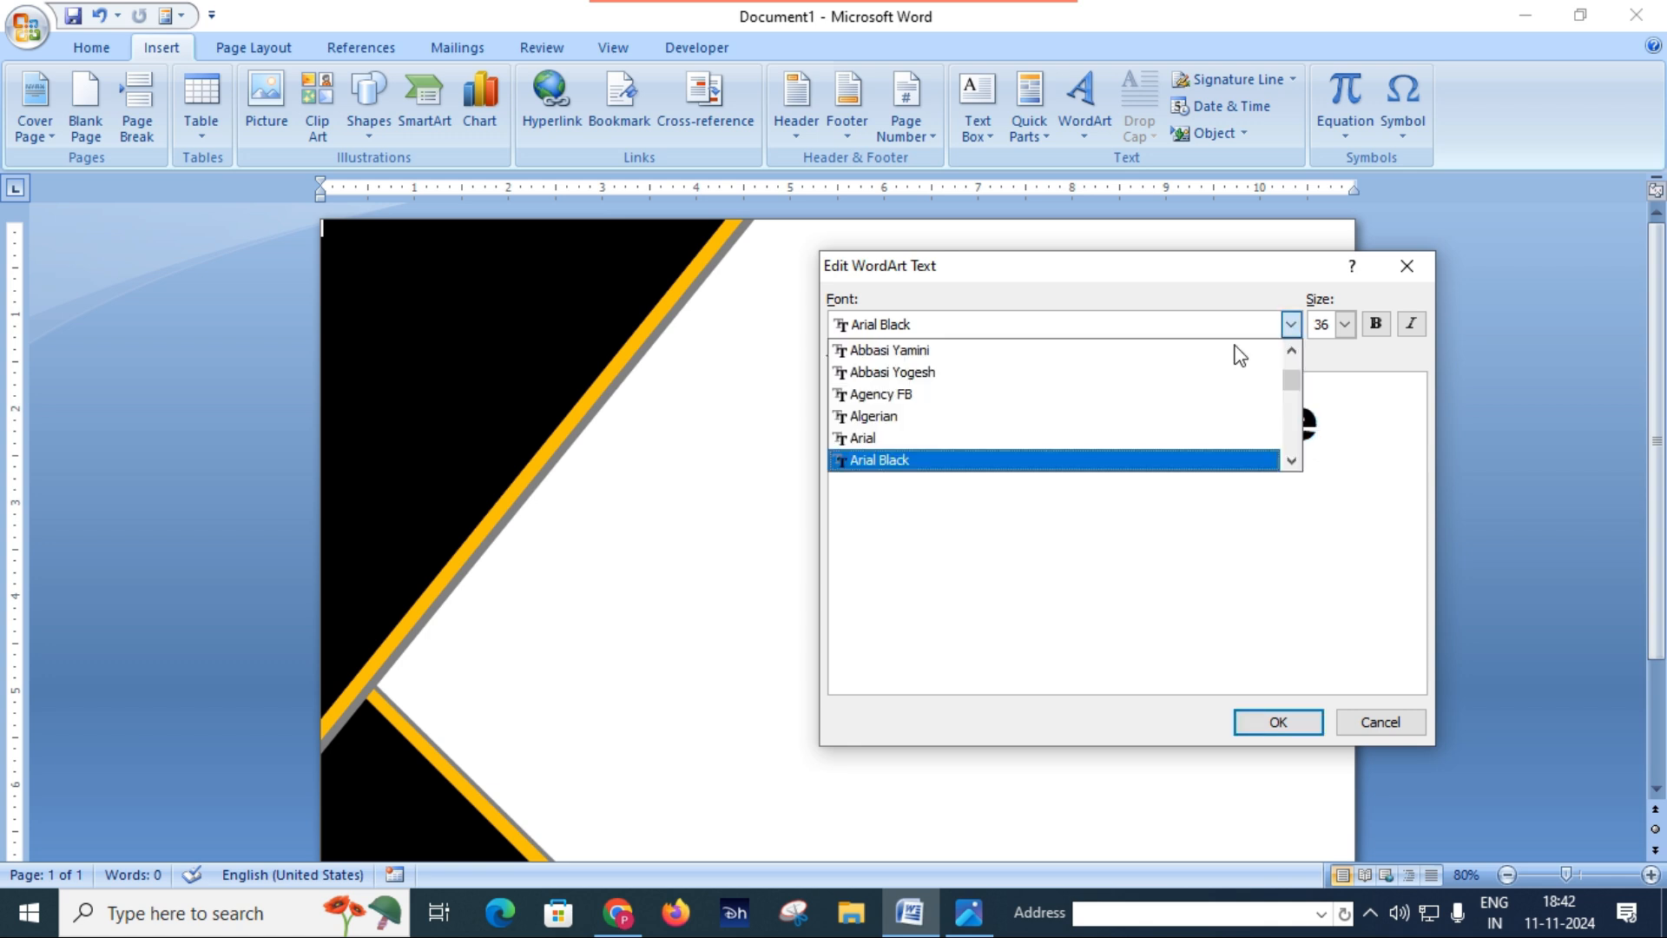
pyautogui.scroll(-4, 1239, 353)
pyautogui.scroll(-12, 980, 398)
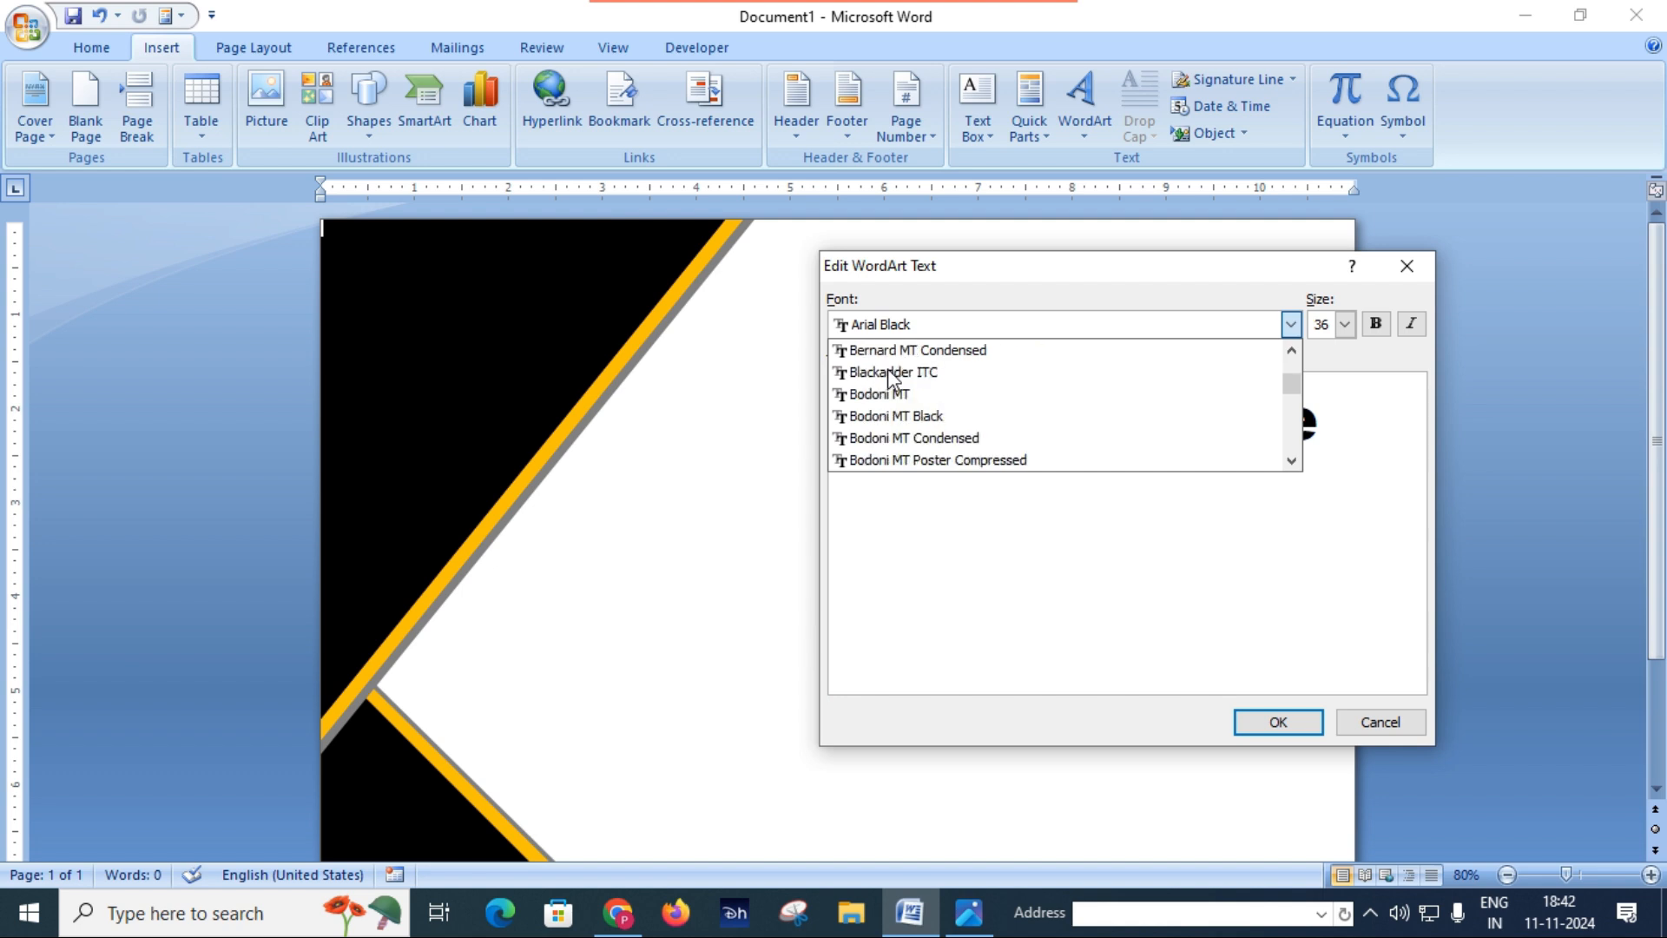
pyautogui.scroll(-12, 980, 399)
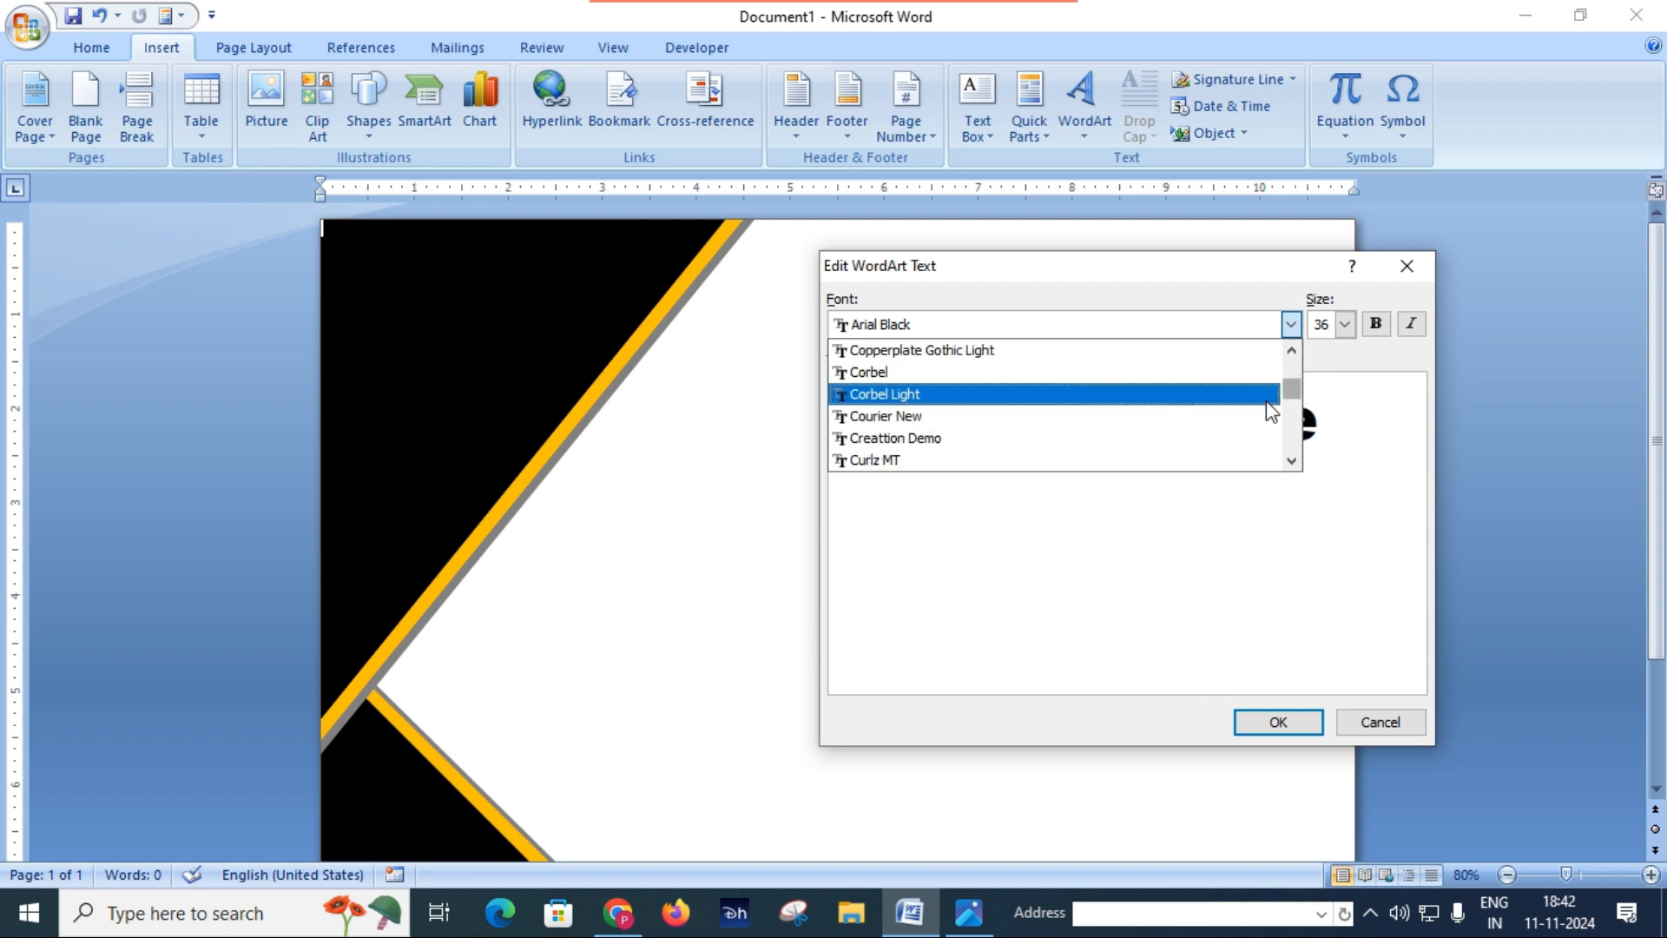
pyautogui.moveTo(1298, 392); pyautogui.dragTo(1292, 464)
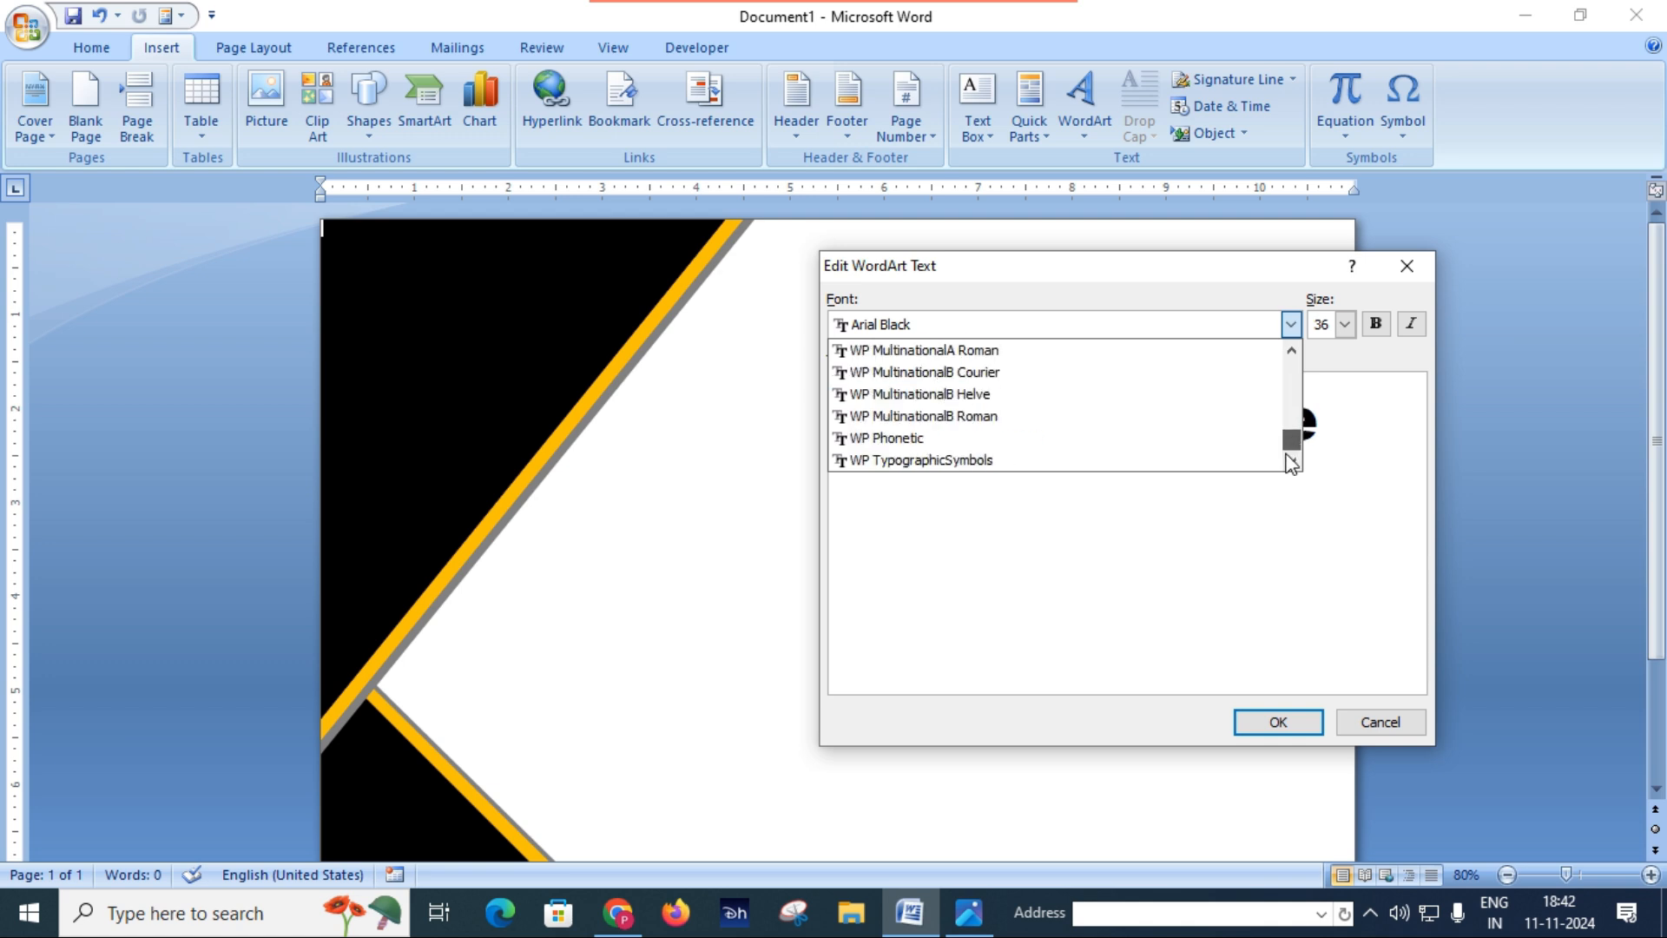
pyautogui.scroll(3, 1052, 408)
pyautogui.scroll(10, 1053, 395)
pyautogui.scroll(12, 1033, 362)
pyautogui.scroll(5, 1039, 365)
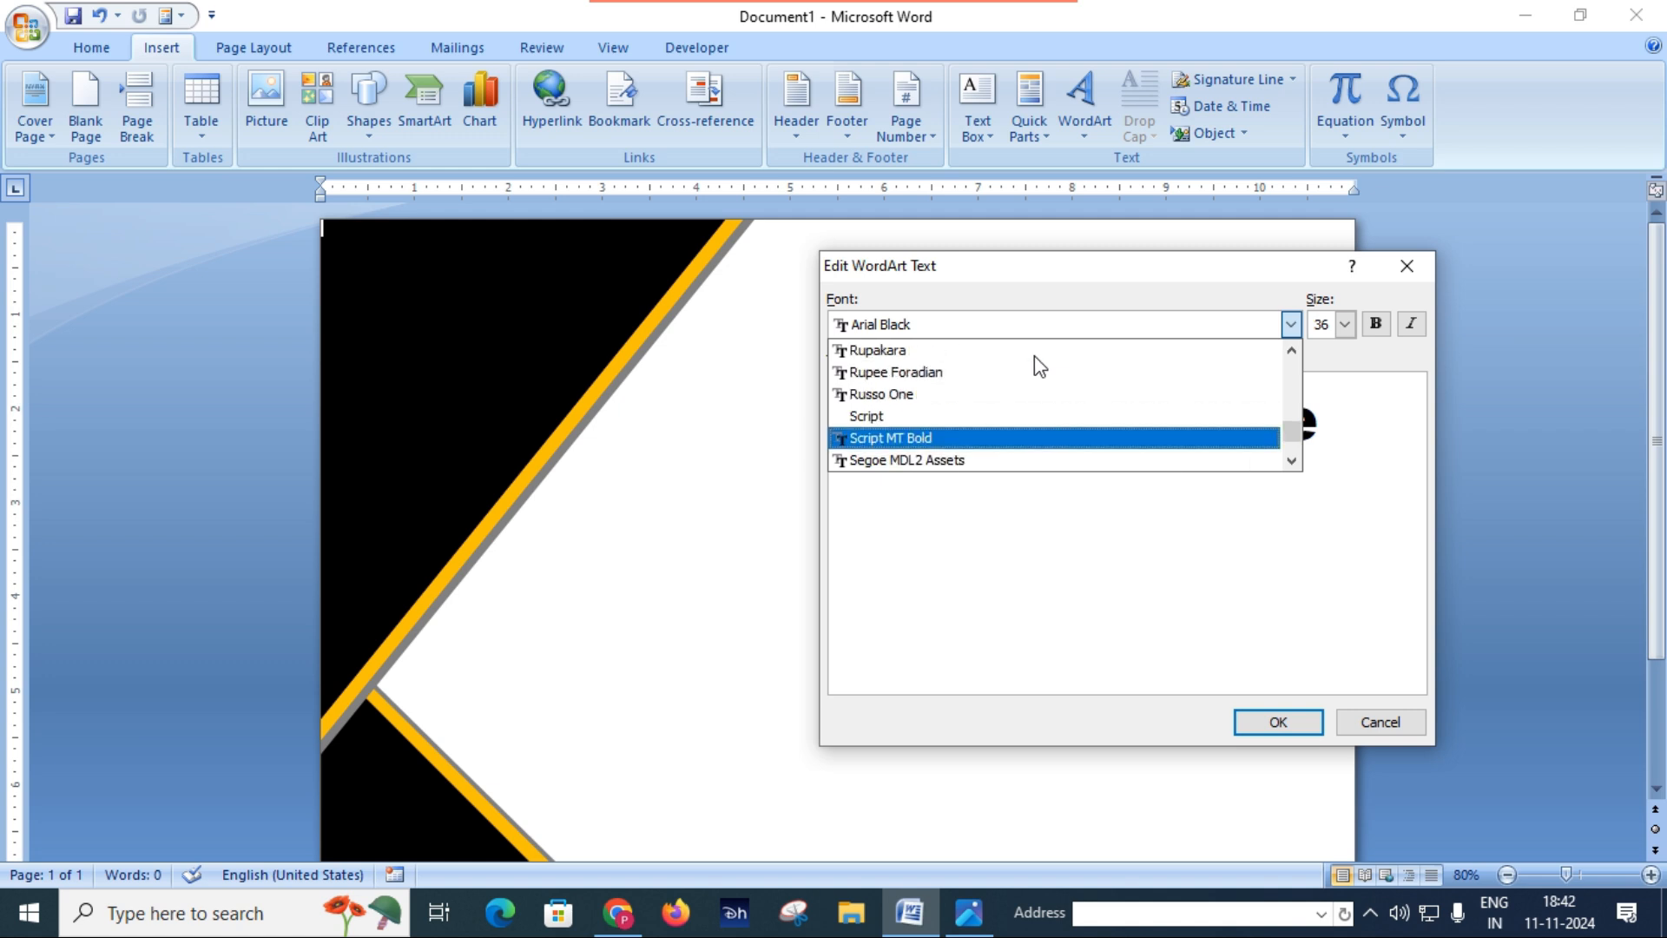
pyautogui.click(979, 395)
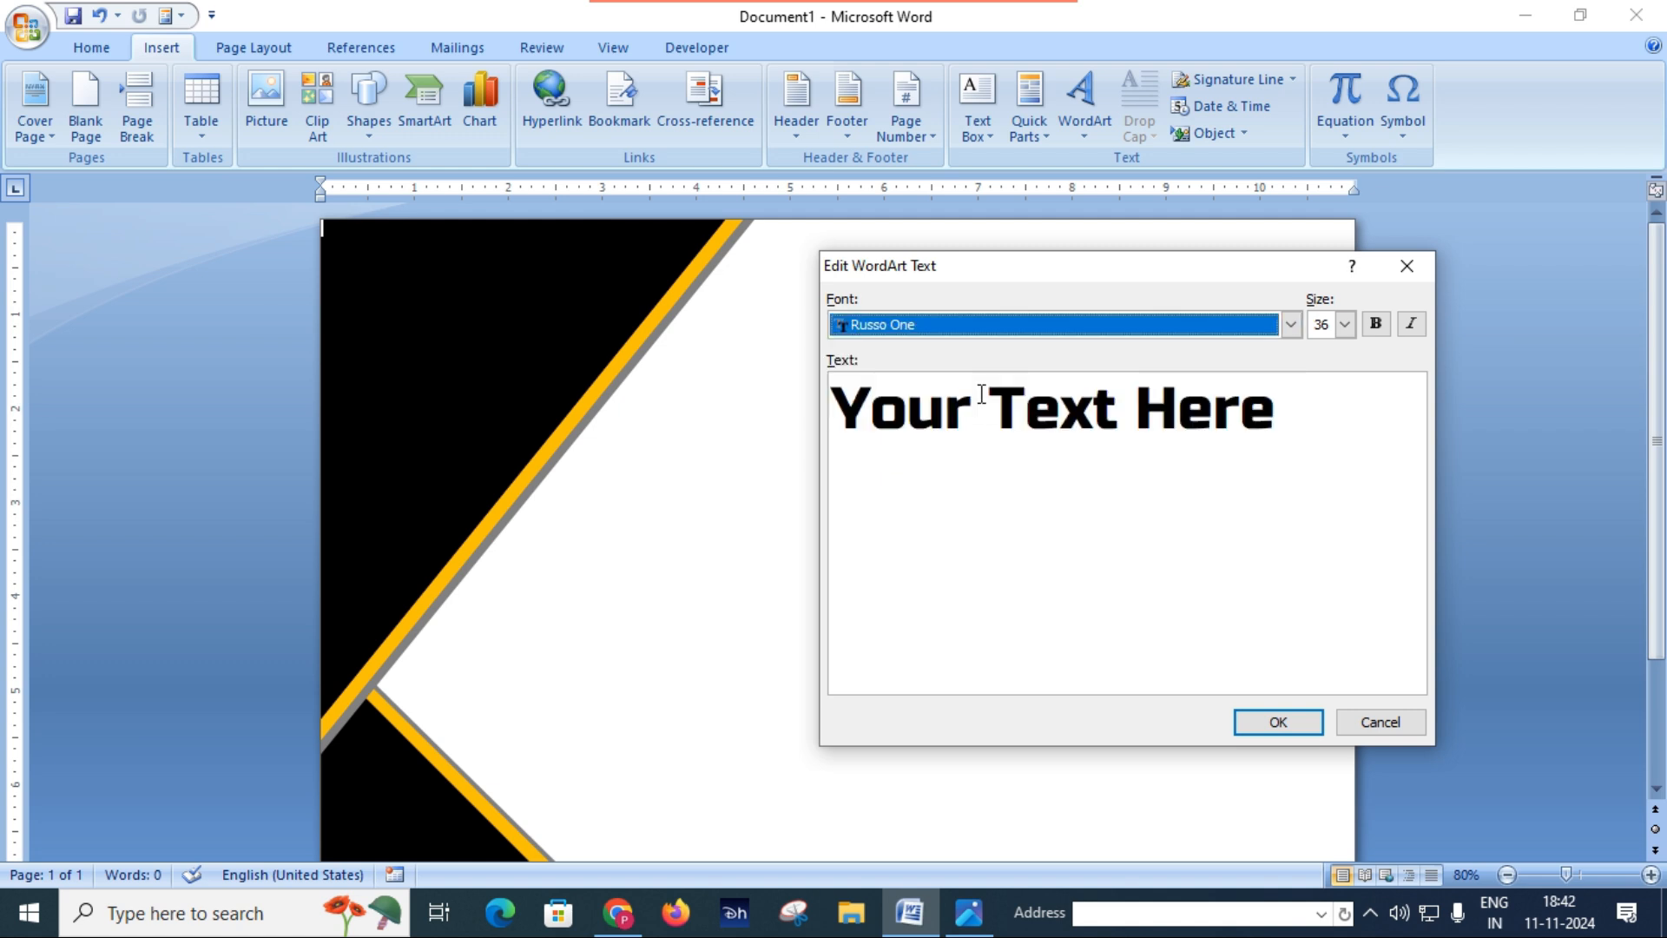
# Step: Replace the WordArt placeholder text with CERTIFICATE and insert it on the page
pyautogui.click(1290, 421)
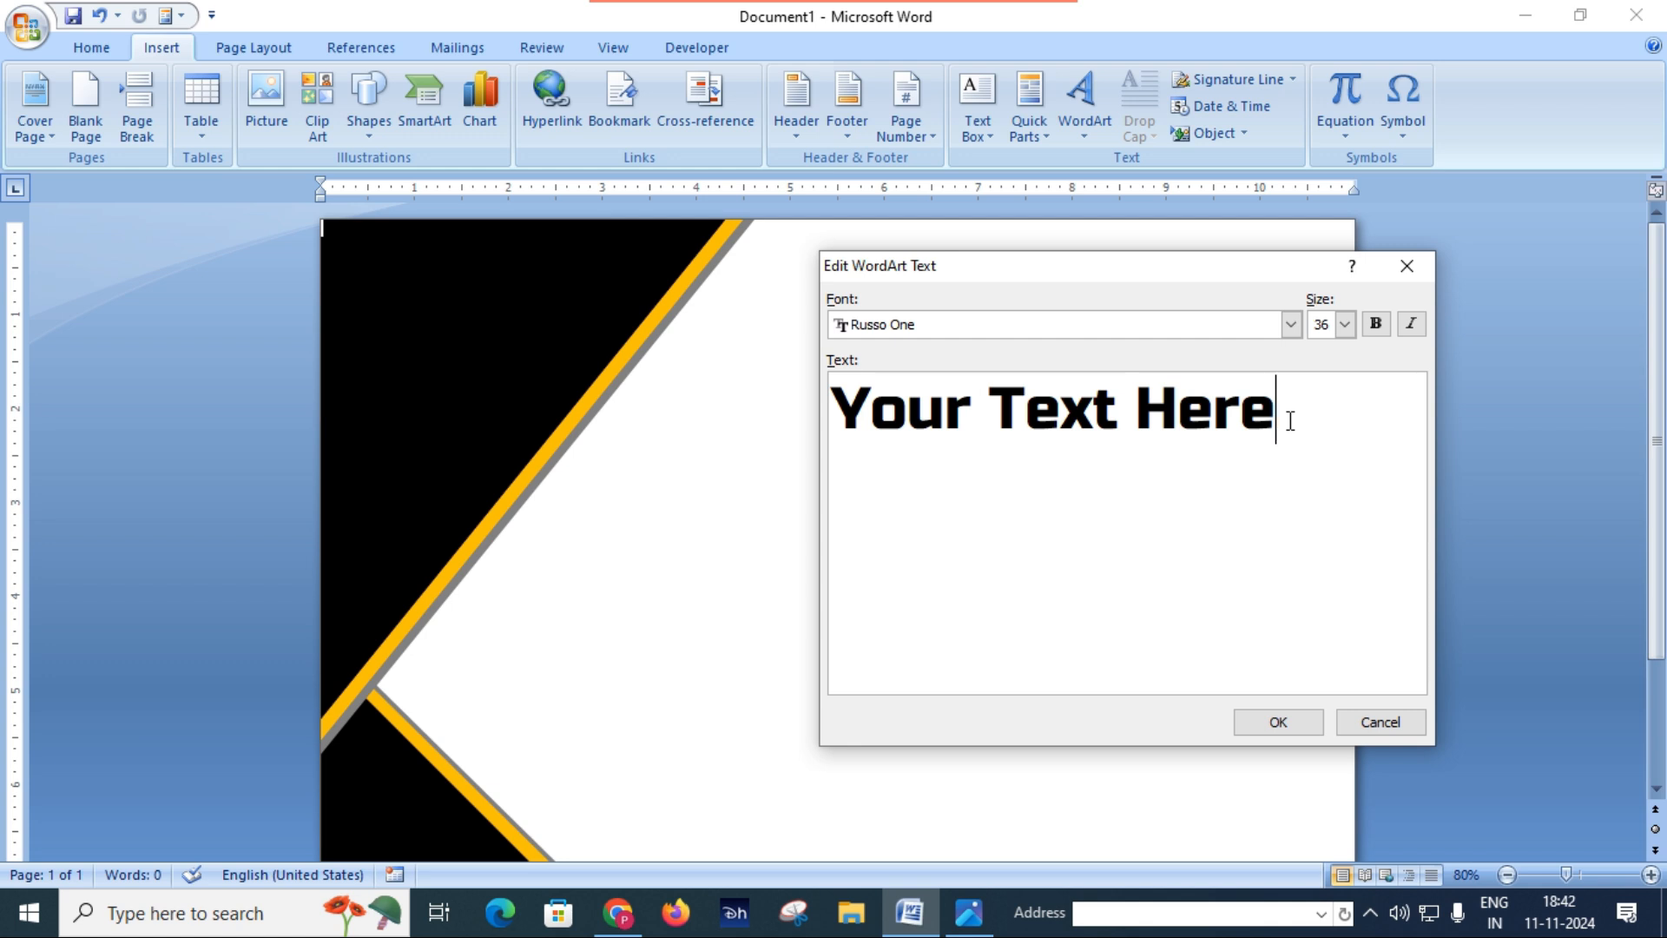
pyautogui.press('BackSpace')
pyautogui.press('BackSpace')
pyautogui.press('BackSpace')
pyautogui.press('BackSpace')
pyautogui.press('BackSpace')
pyautogui.press('BackSpace')
pyautogui.press('BackSpace')
pyautogui.press('BackSpace')
pyautogui.press('BackSpace')
pyautogui.press('BackSpace')
pyautogui.press('BackSpace')
pyautogui.press('BackSpace')
pyautogui.press('BackSpace')
pyautogui.press('BackSpace')
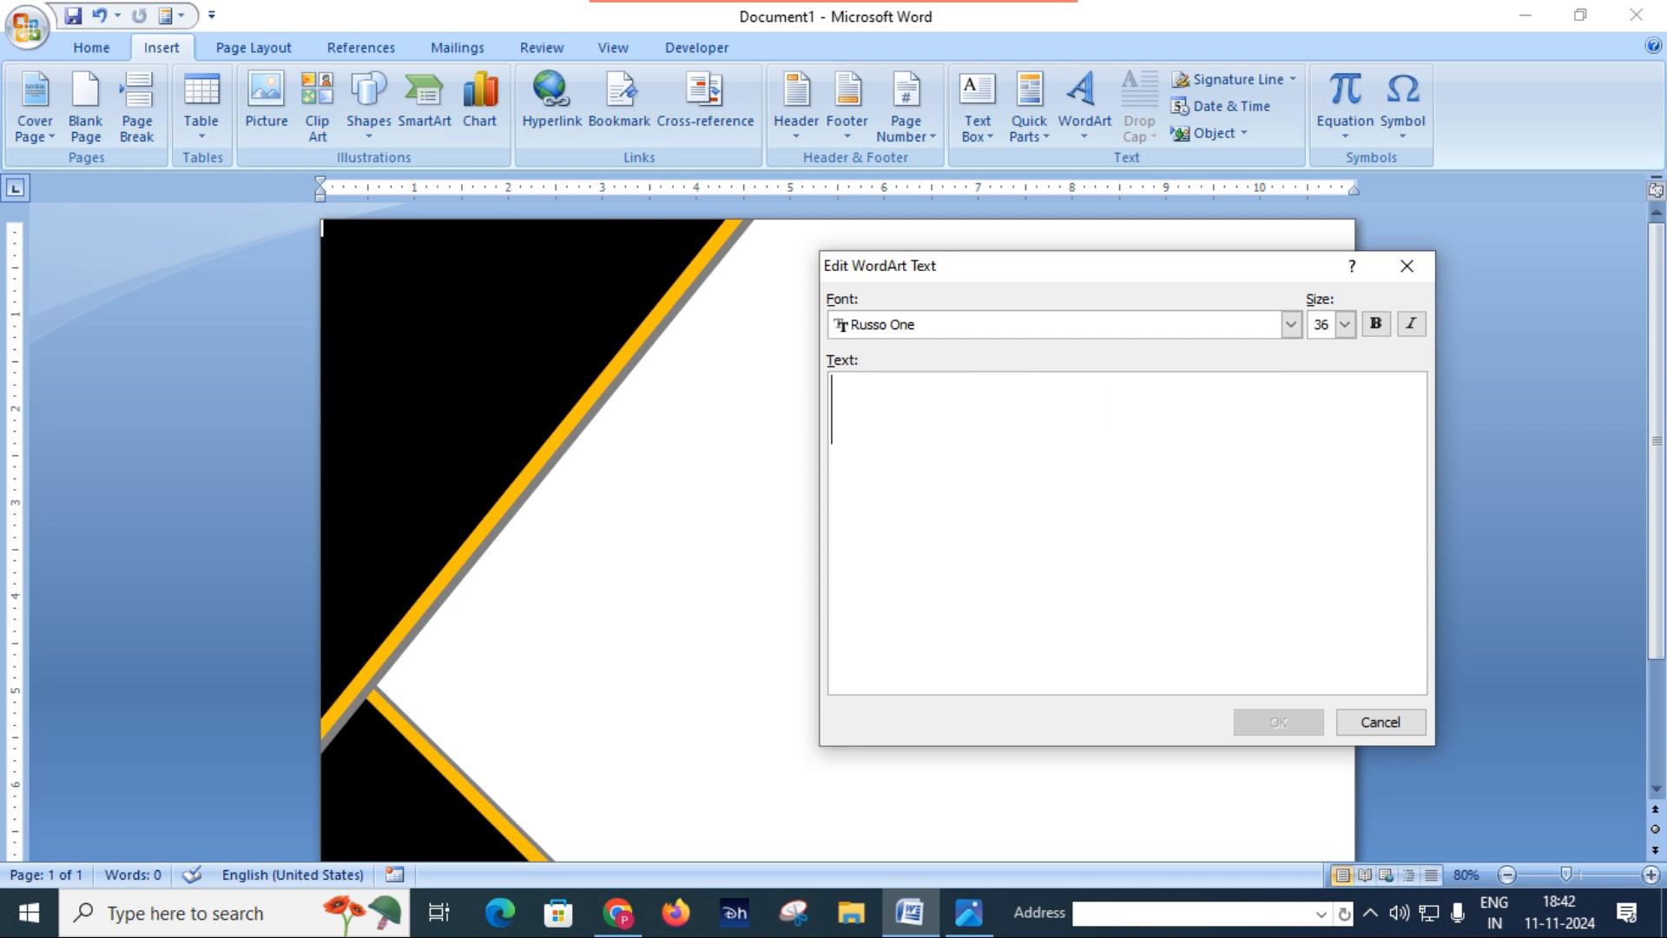
pyautogui.write('CER')
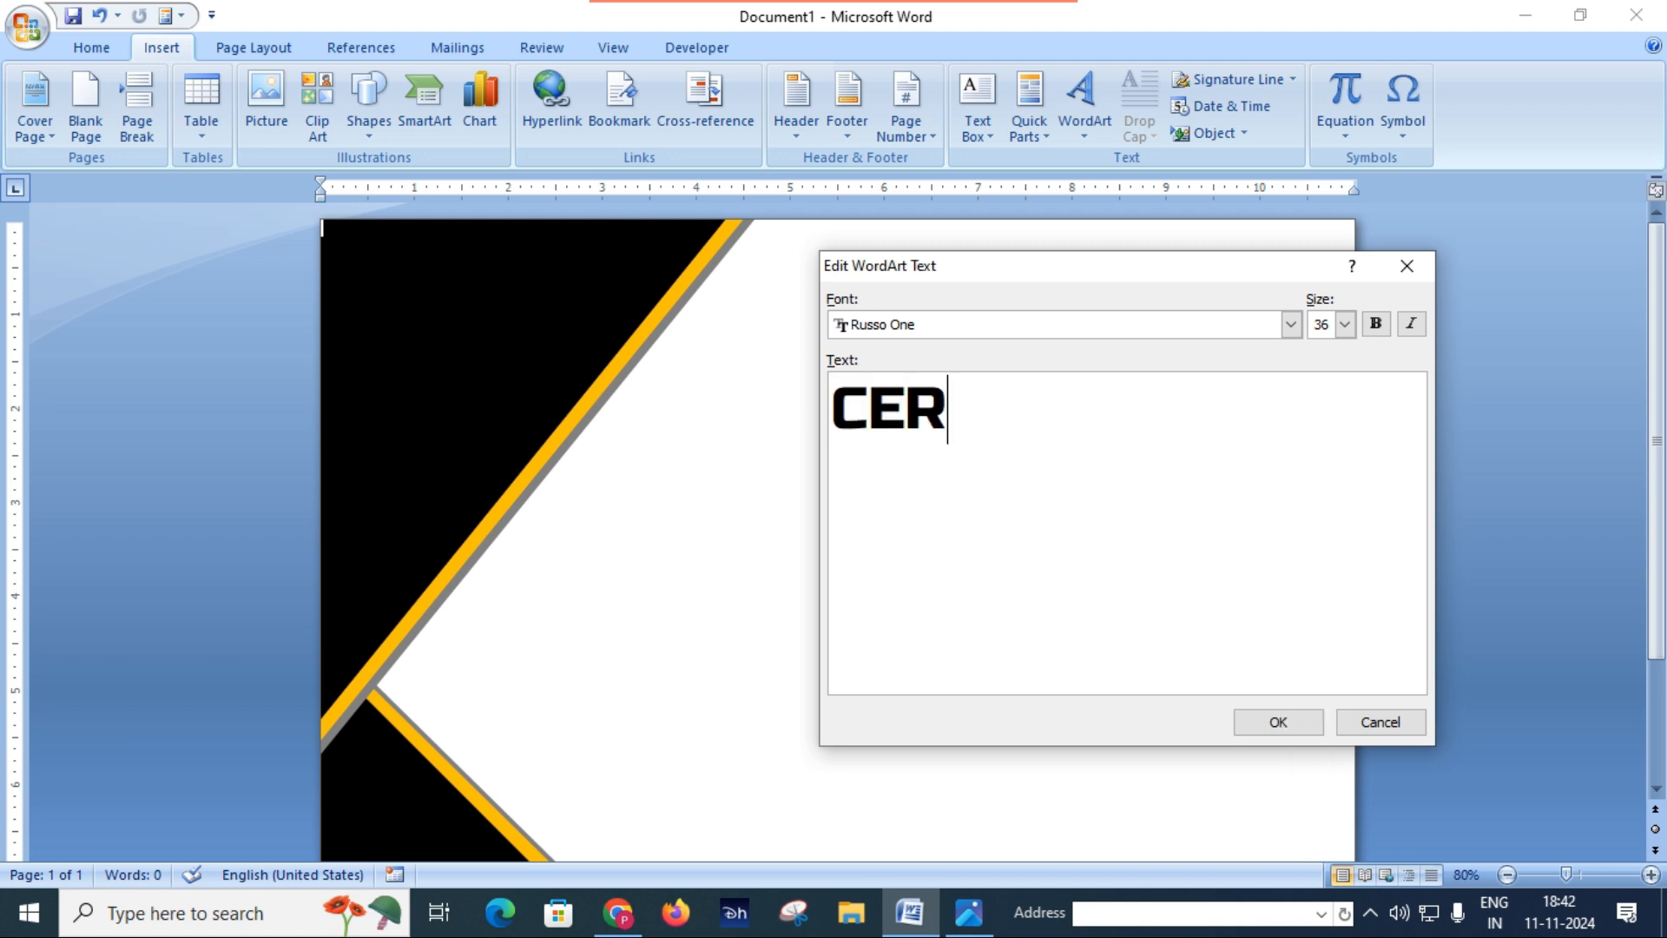
pyautogui.write('TIFICATE')
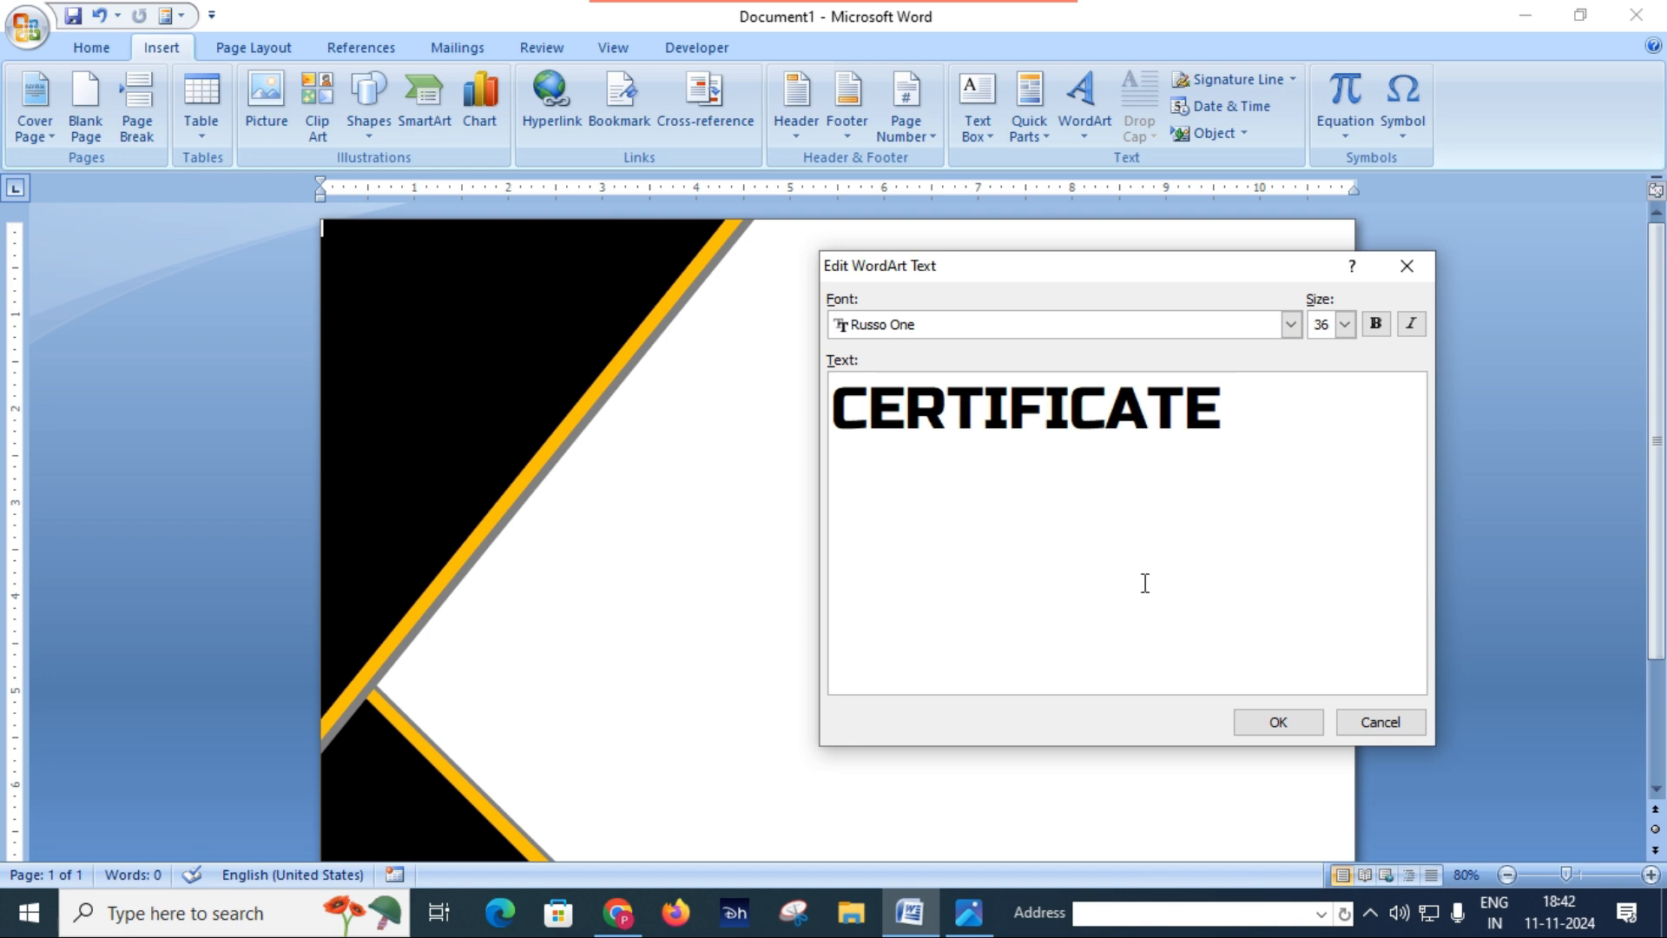
pyautogui.click(1289, 721)
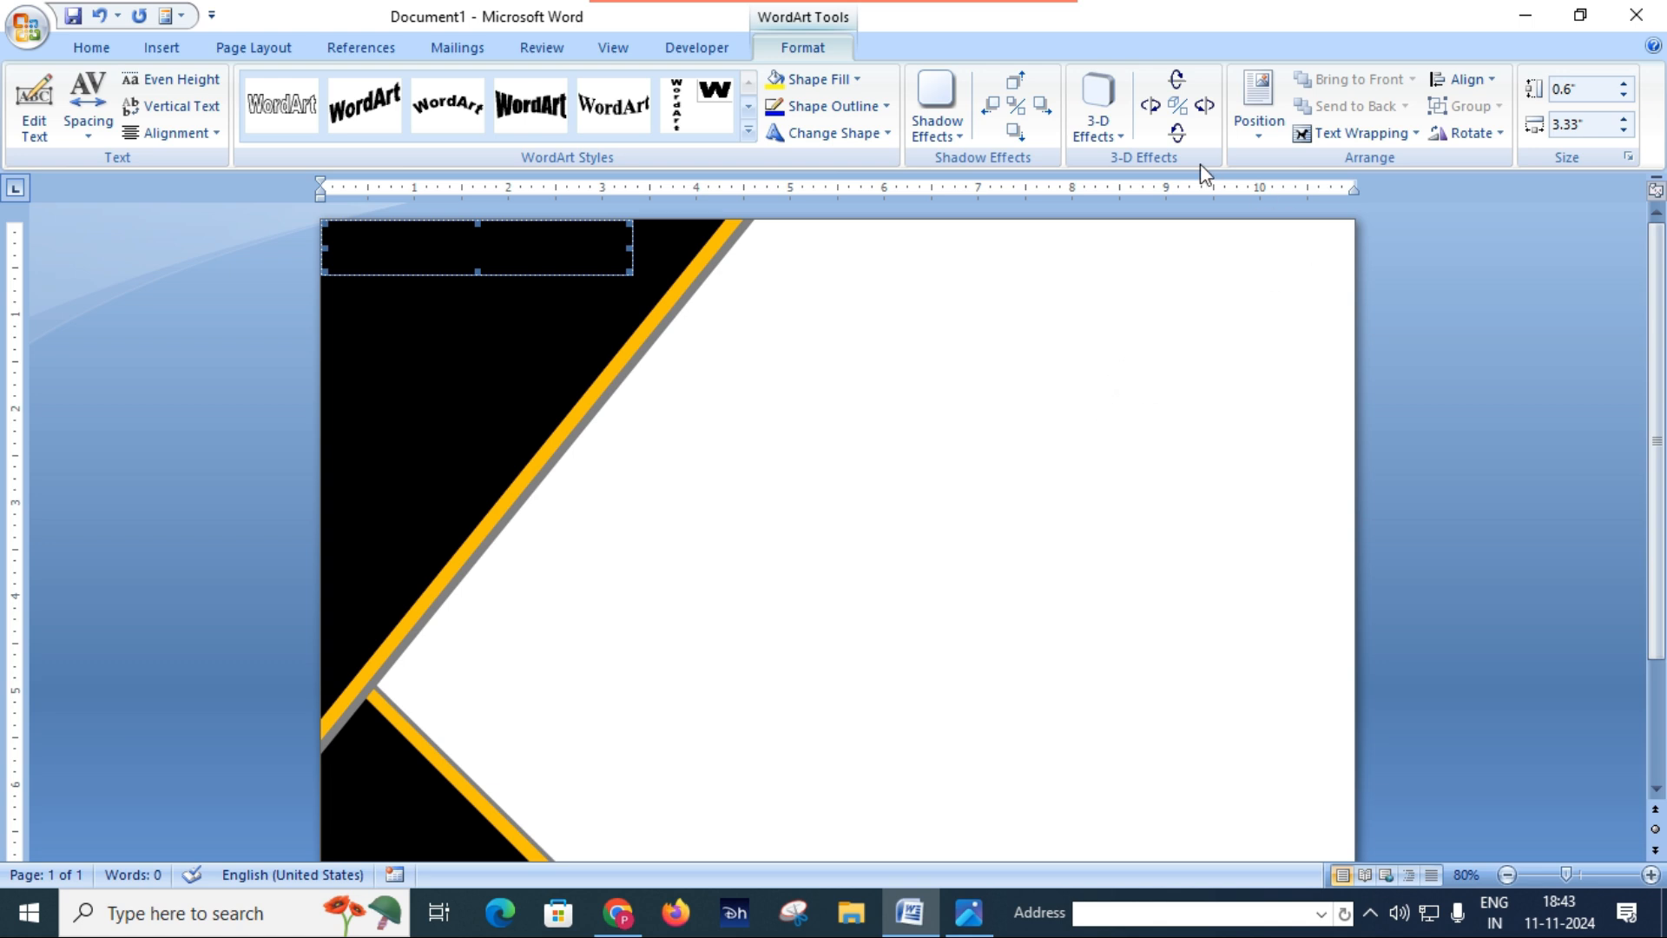
# Step: Set the CERTIFICATE WordArt to float in front of text and move it onto the upper white area of the page
pyautogui.click(1395, 132)
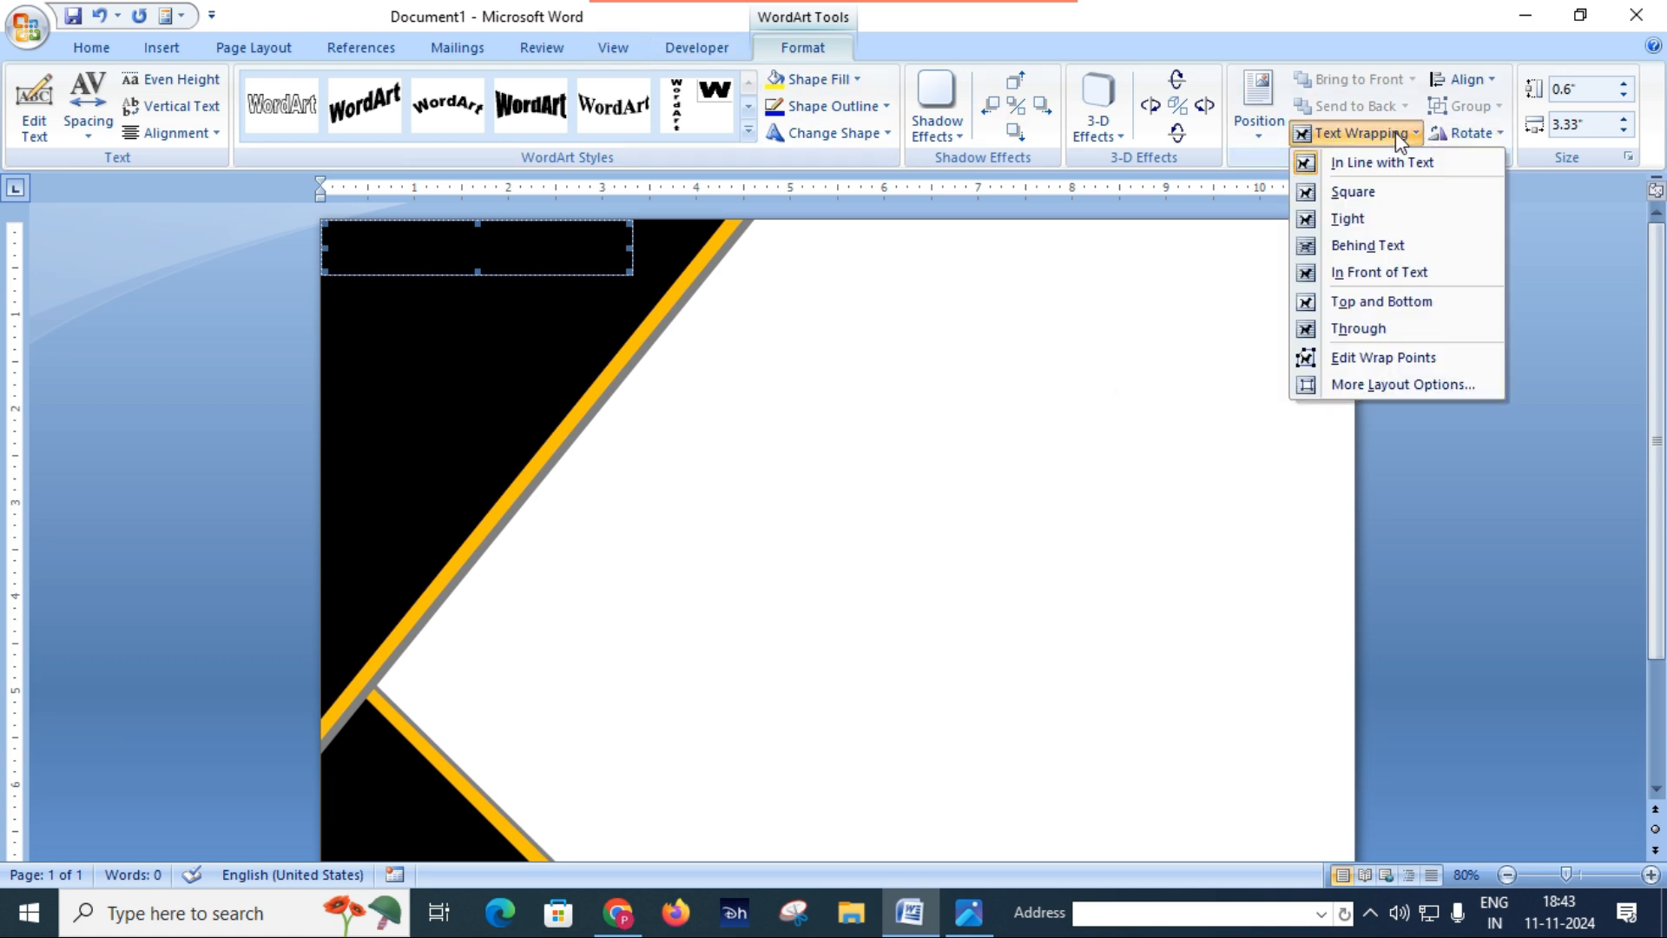
pyautogui.click(1375, 274)
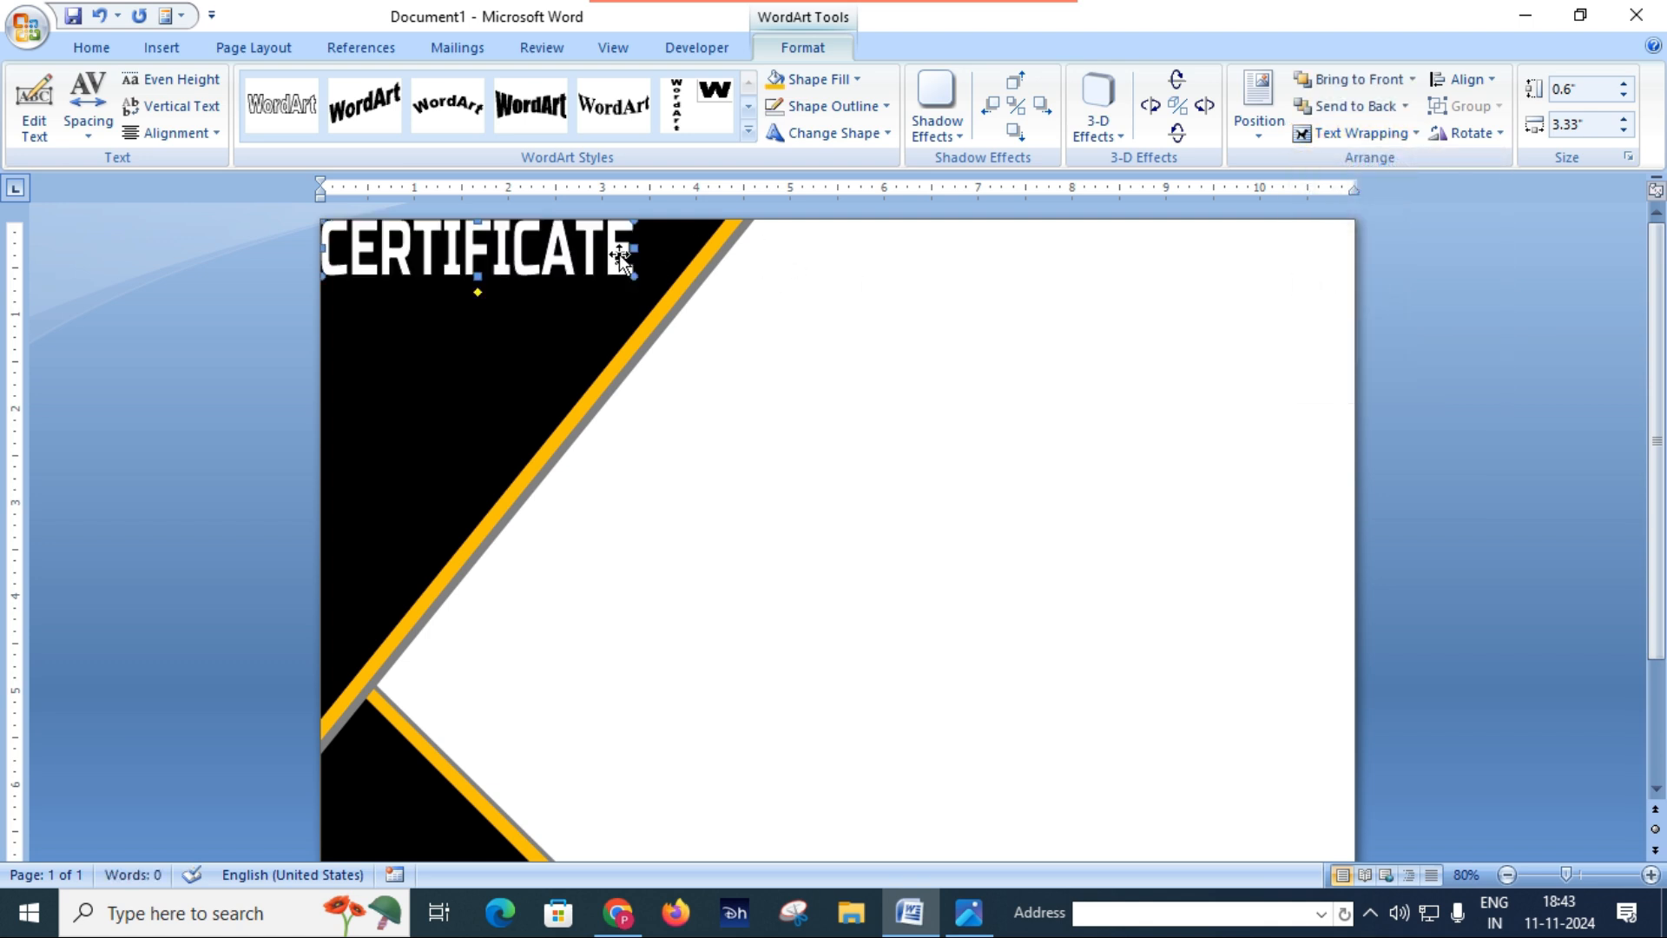
pyautogui.moveTo(617, 254); pyautogui.dragTo(1092, 392)
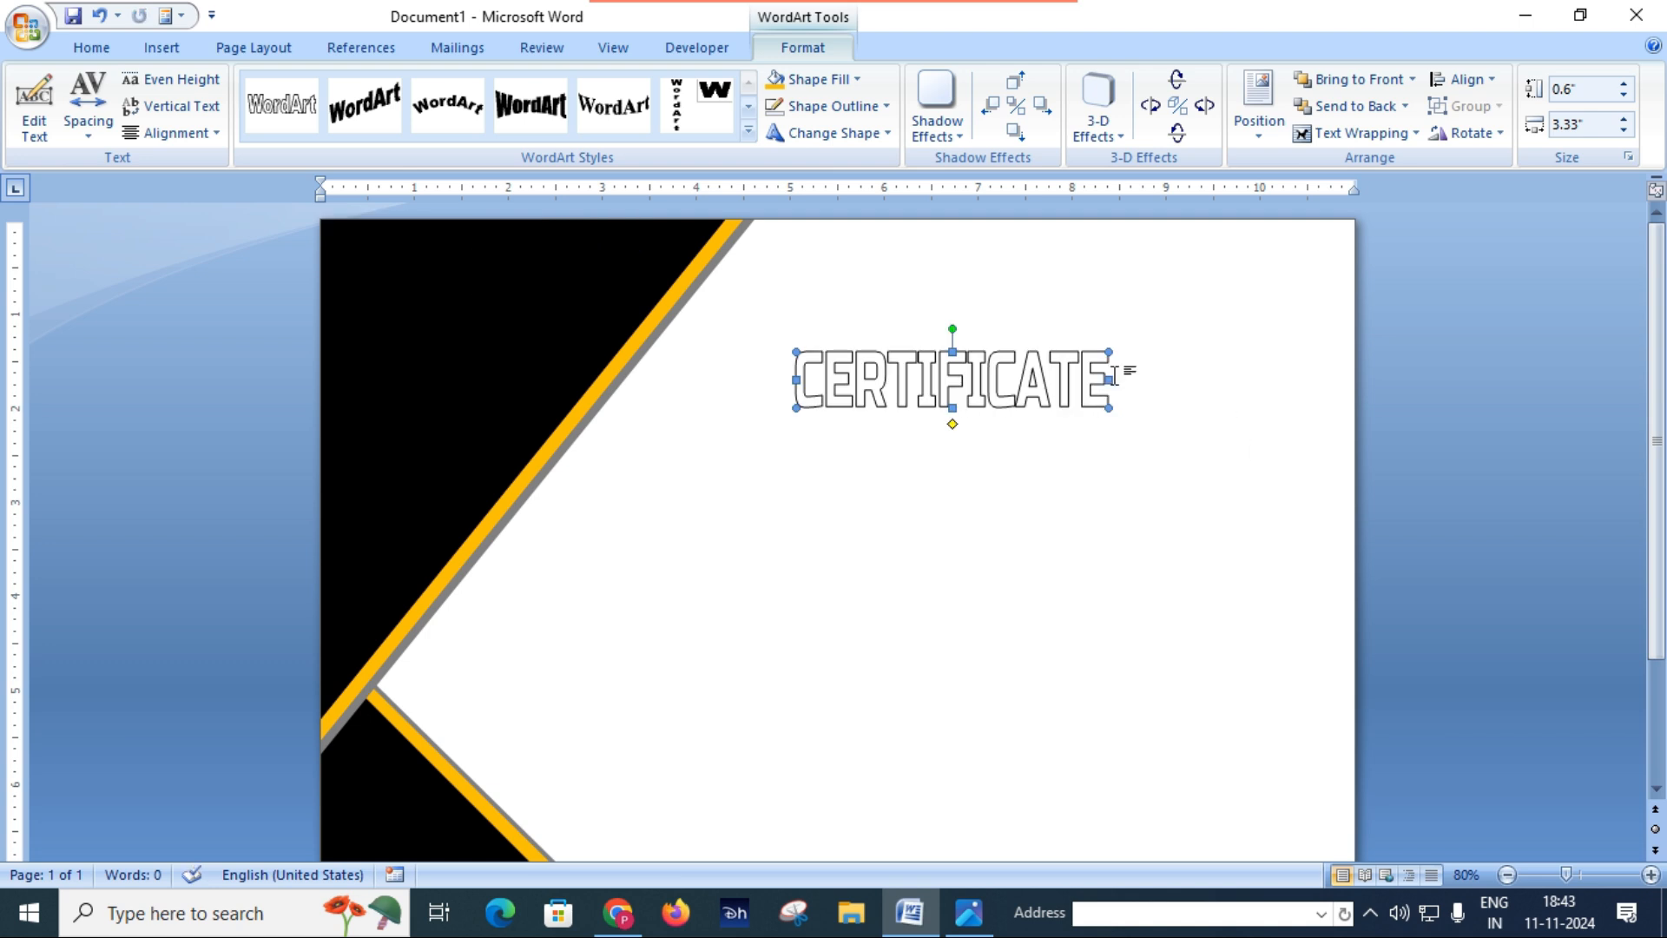
# Step: Enlarge the CERTIFICATE heading to about 0.73" high and 4.82" wide and fill it with the darkest shade of the black theme color
pyautogui.moveTo(1111, 380); pyautogui.dragTo(1227, 400)
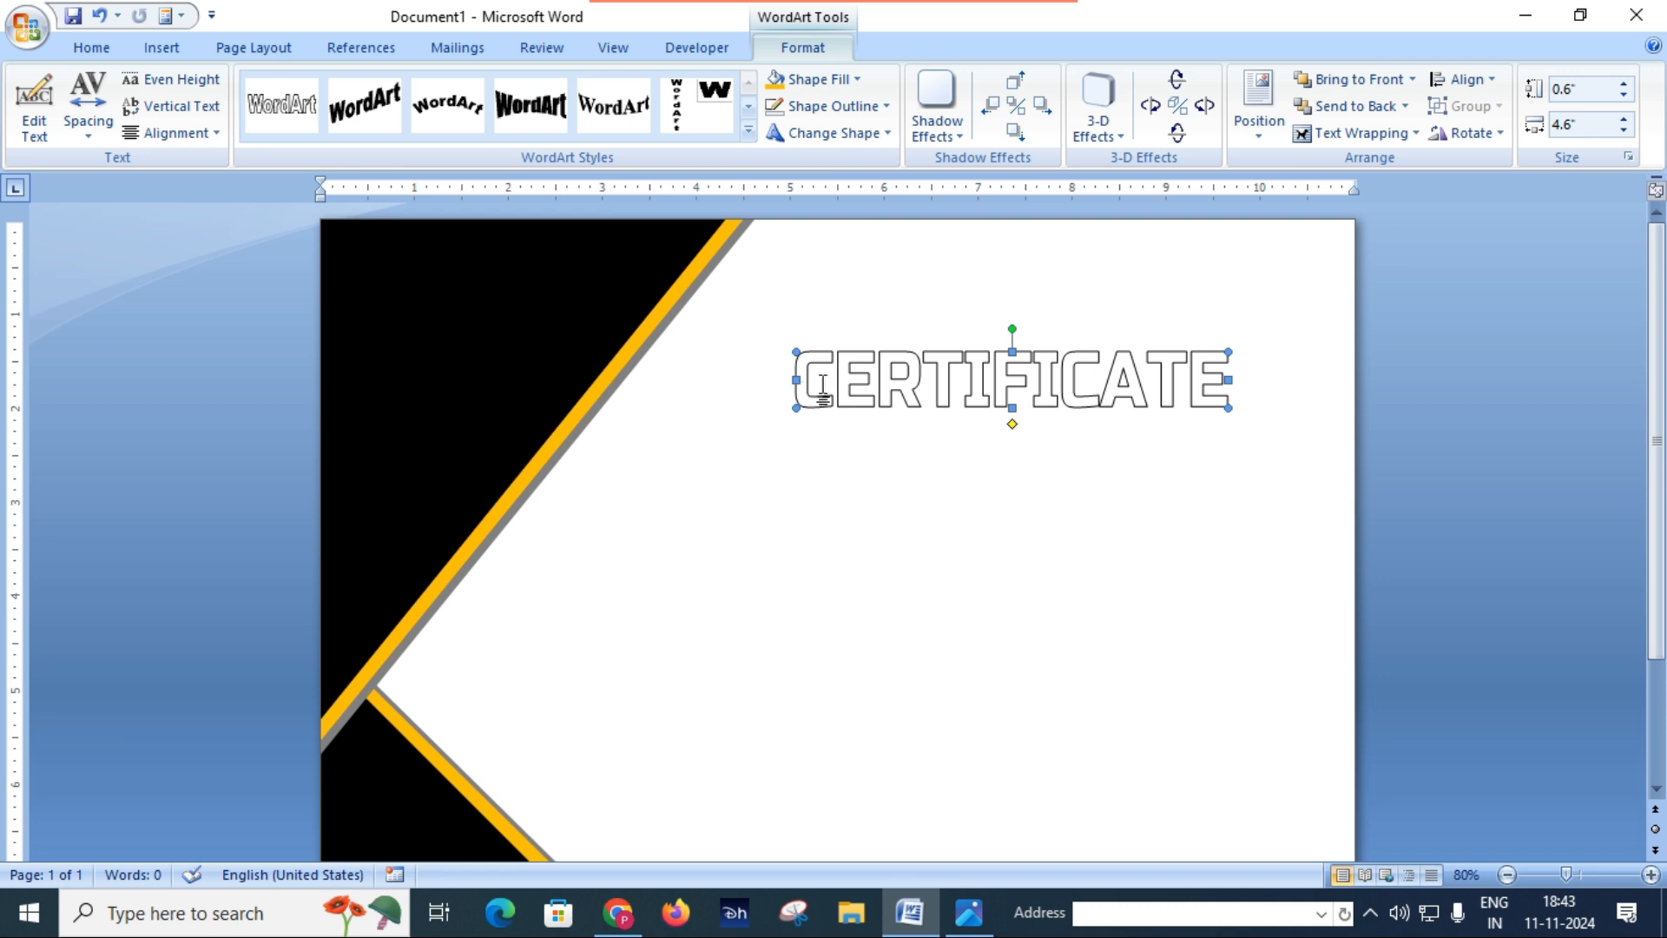
pyautogui.moveTo(790, 382); pyautogui.dragTo(774, 382)
pyautogui.moveTo(1002, 407); pyautogui.dragTo(1002, 420)
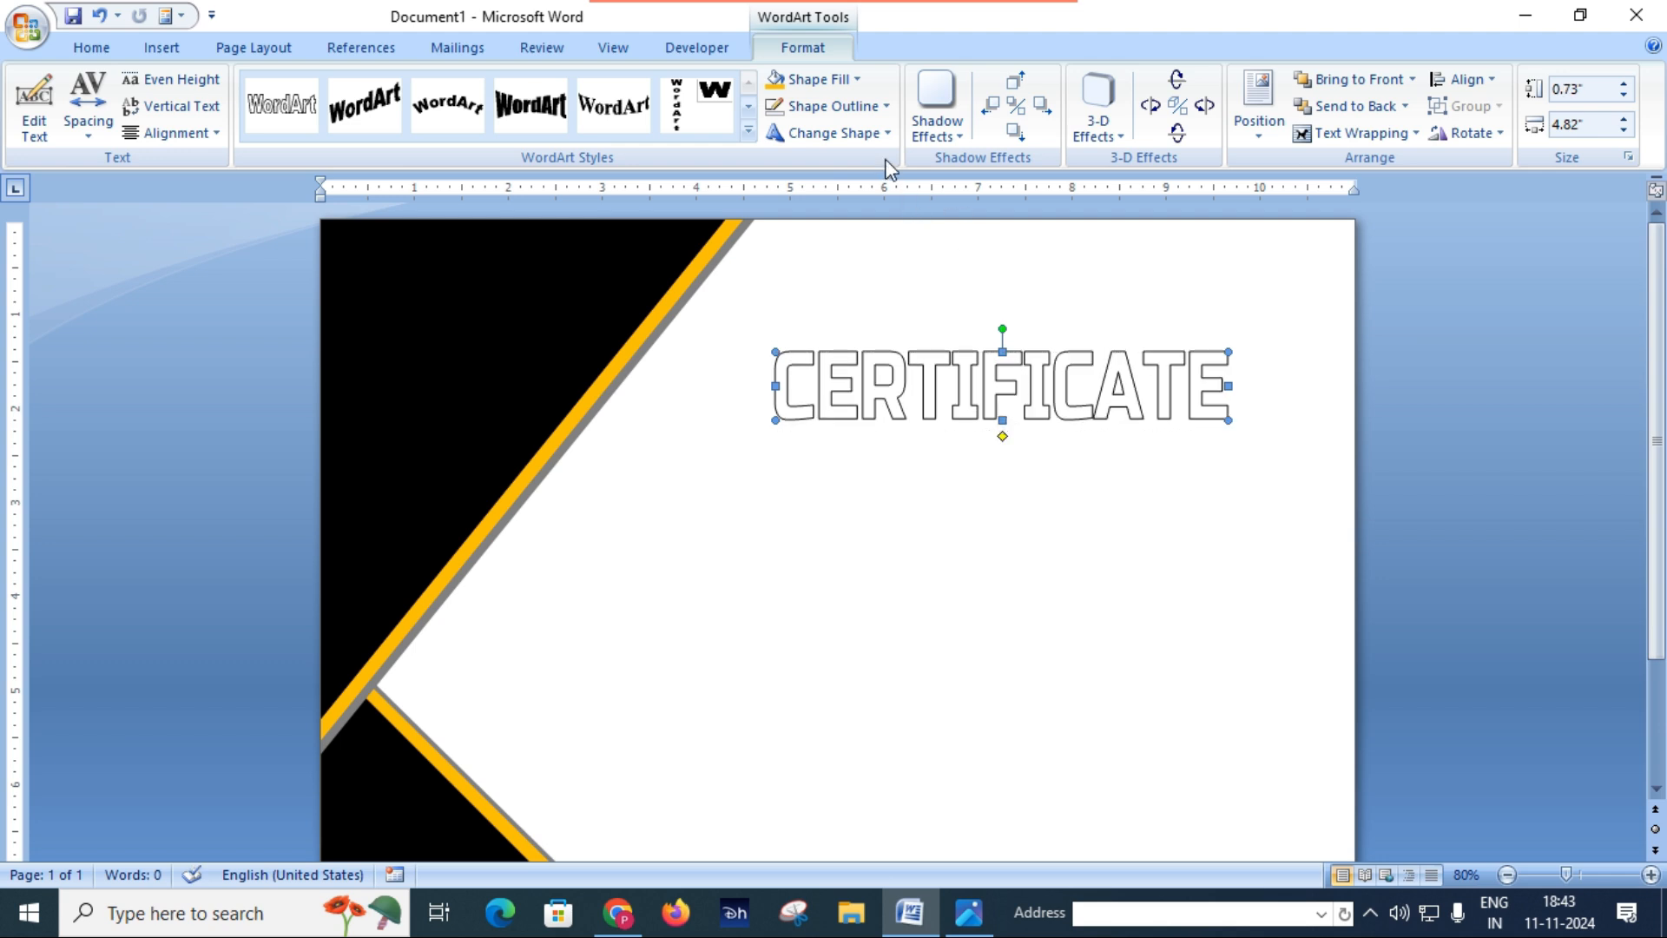
pyautogui.click(851, 79)
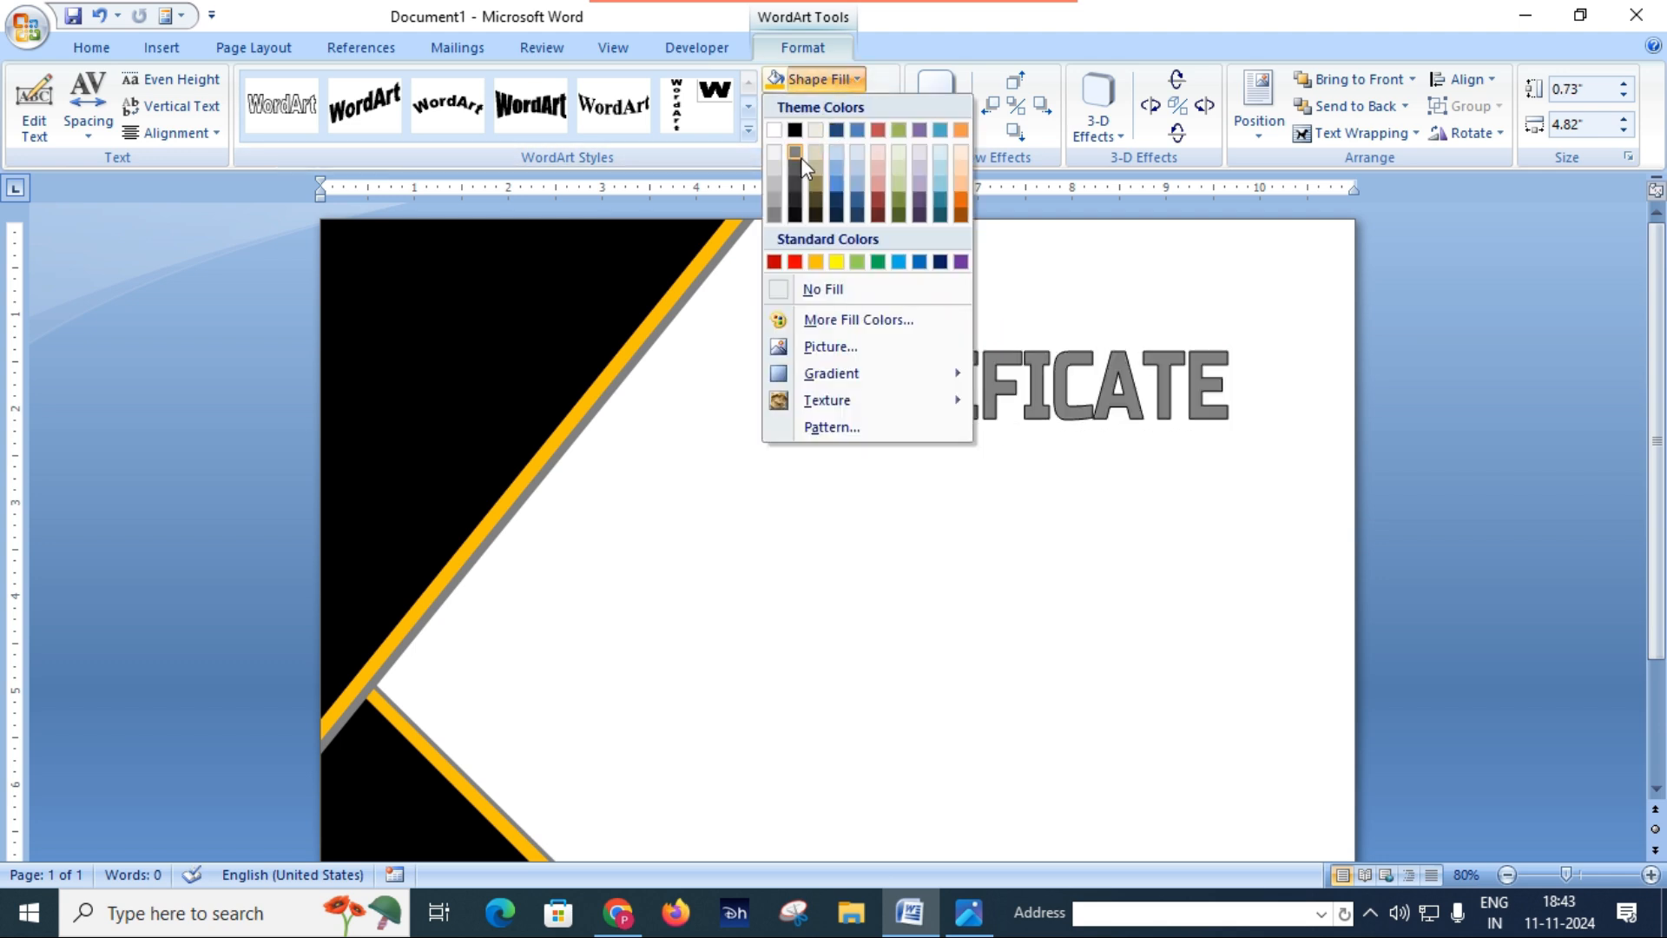
pyautogui.click(794, 215)
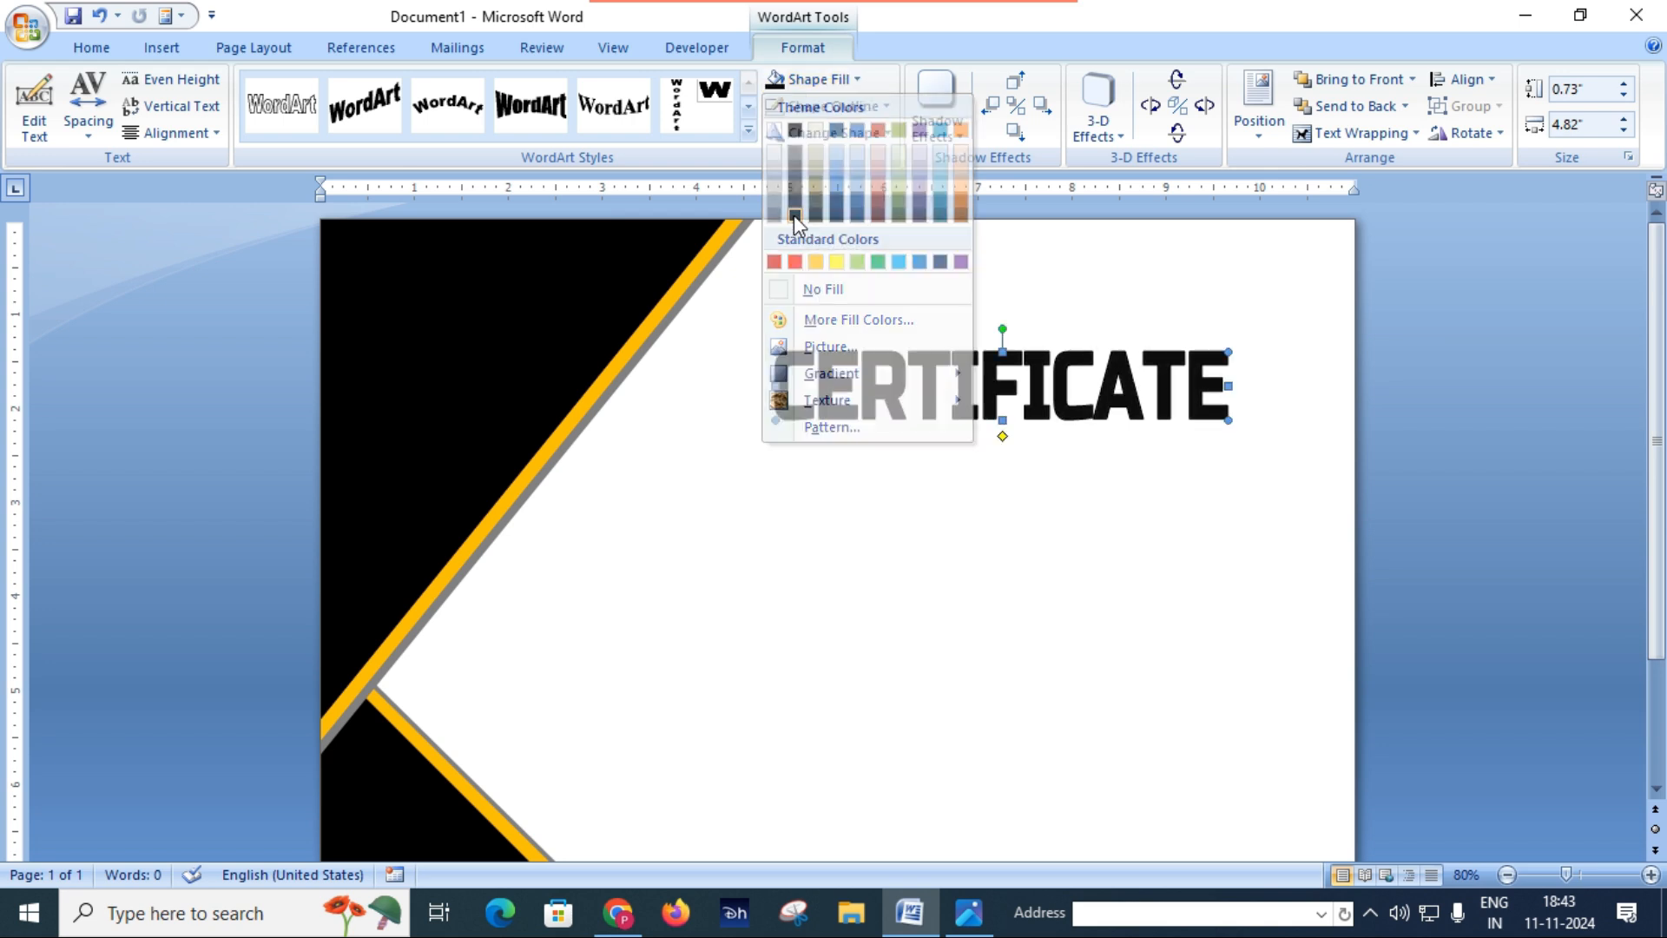
# Step: Check the heading's letter spacing in Certificate.JPG and set the CERTIFICATE WordArt's character spacing to Loose
pyautogui.click(969, 912)
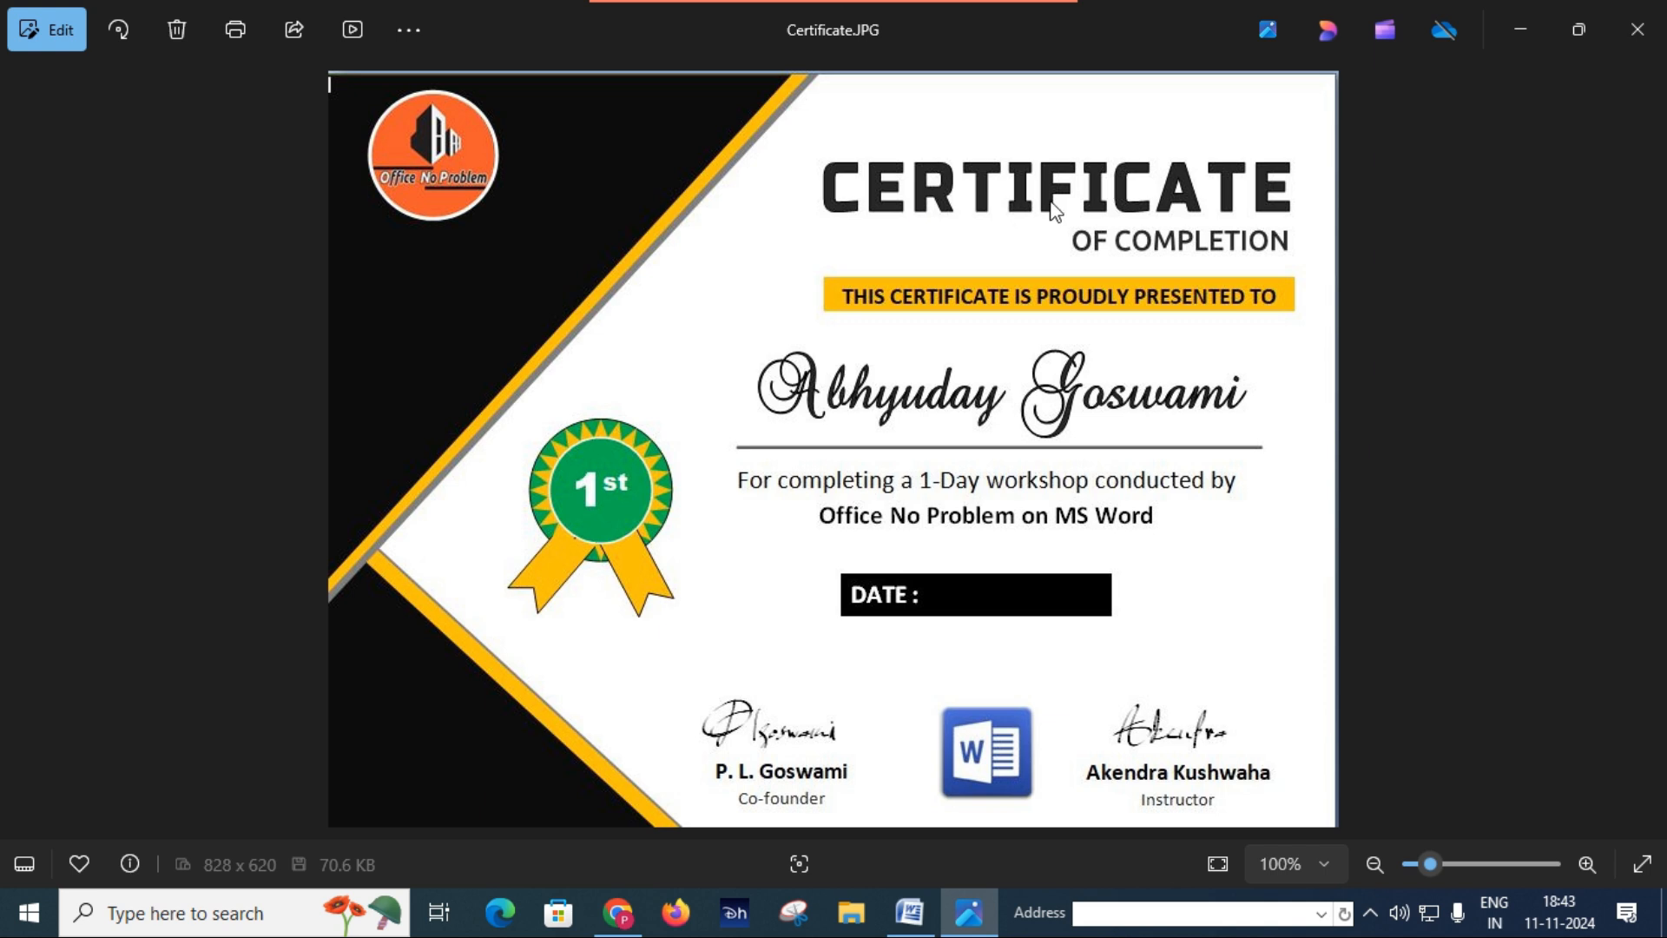
pyautogui.click(907, 913)
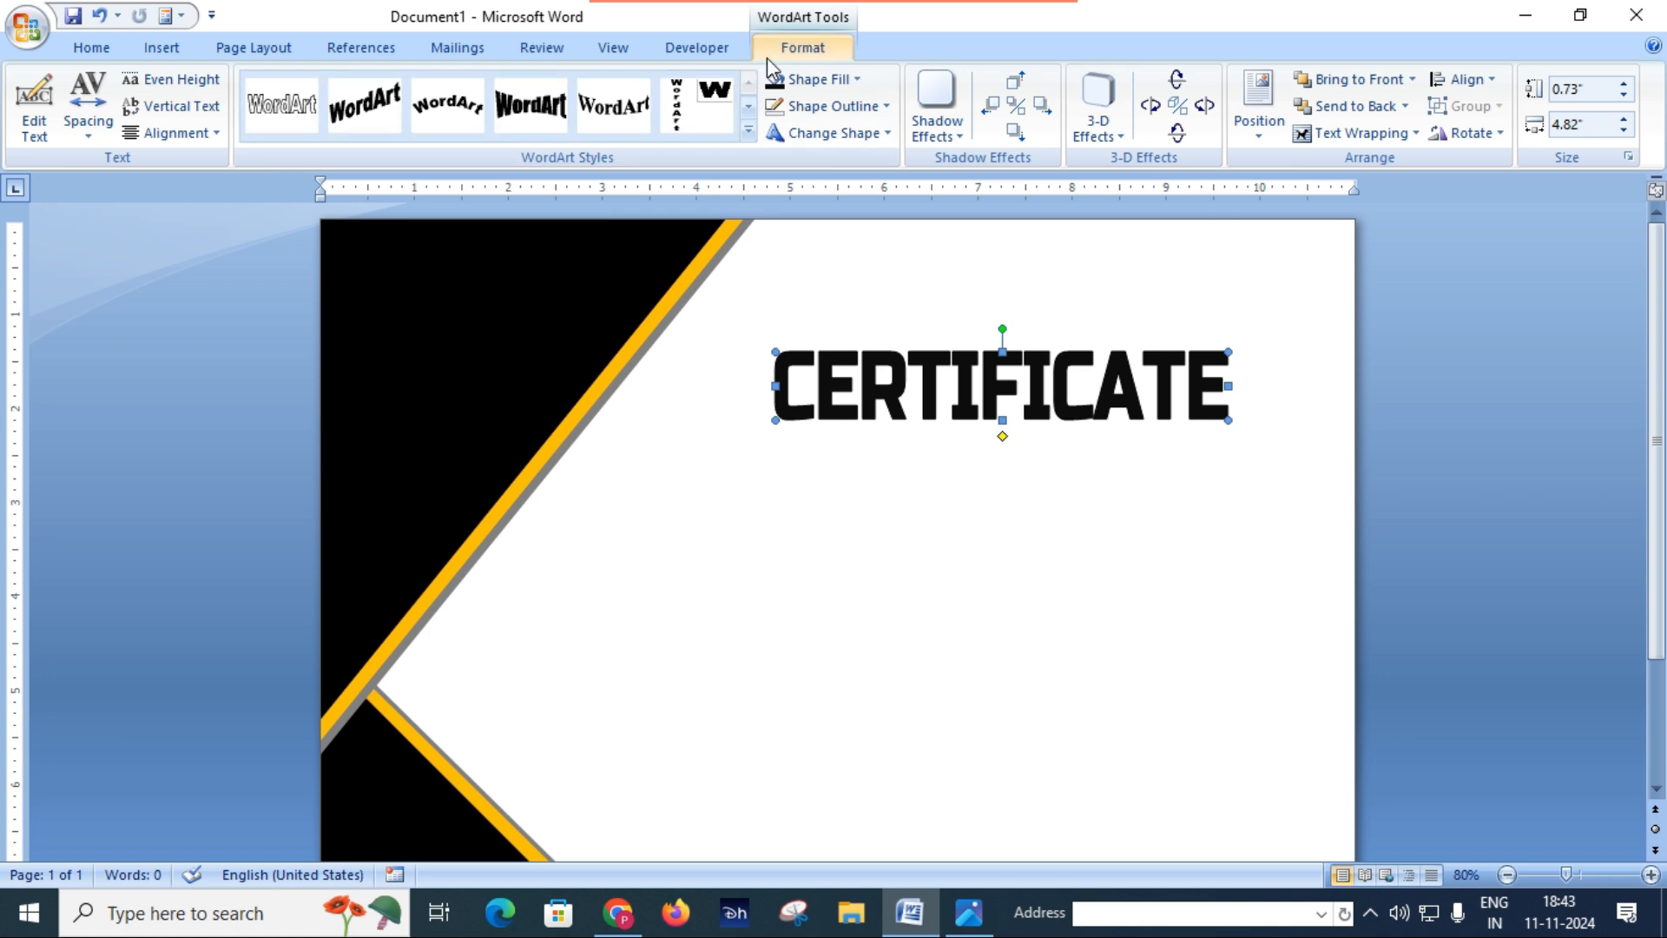
pyautogui.click(93, 130)
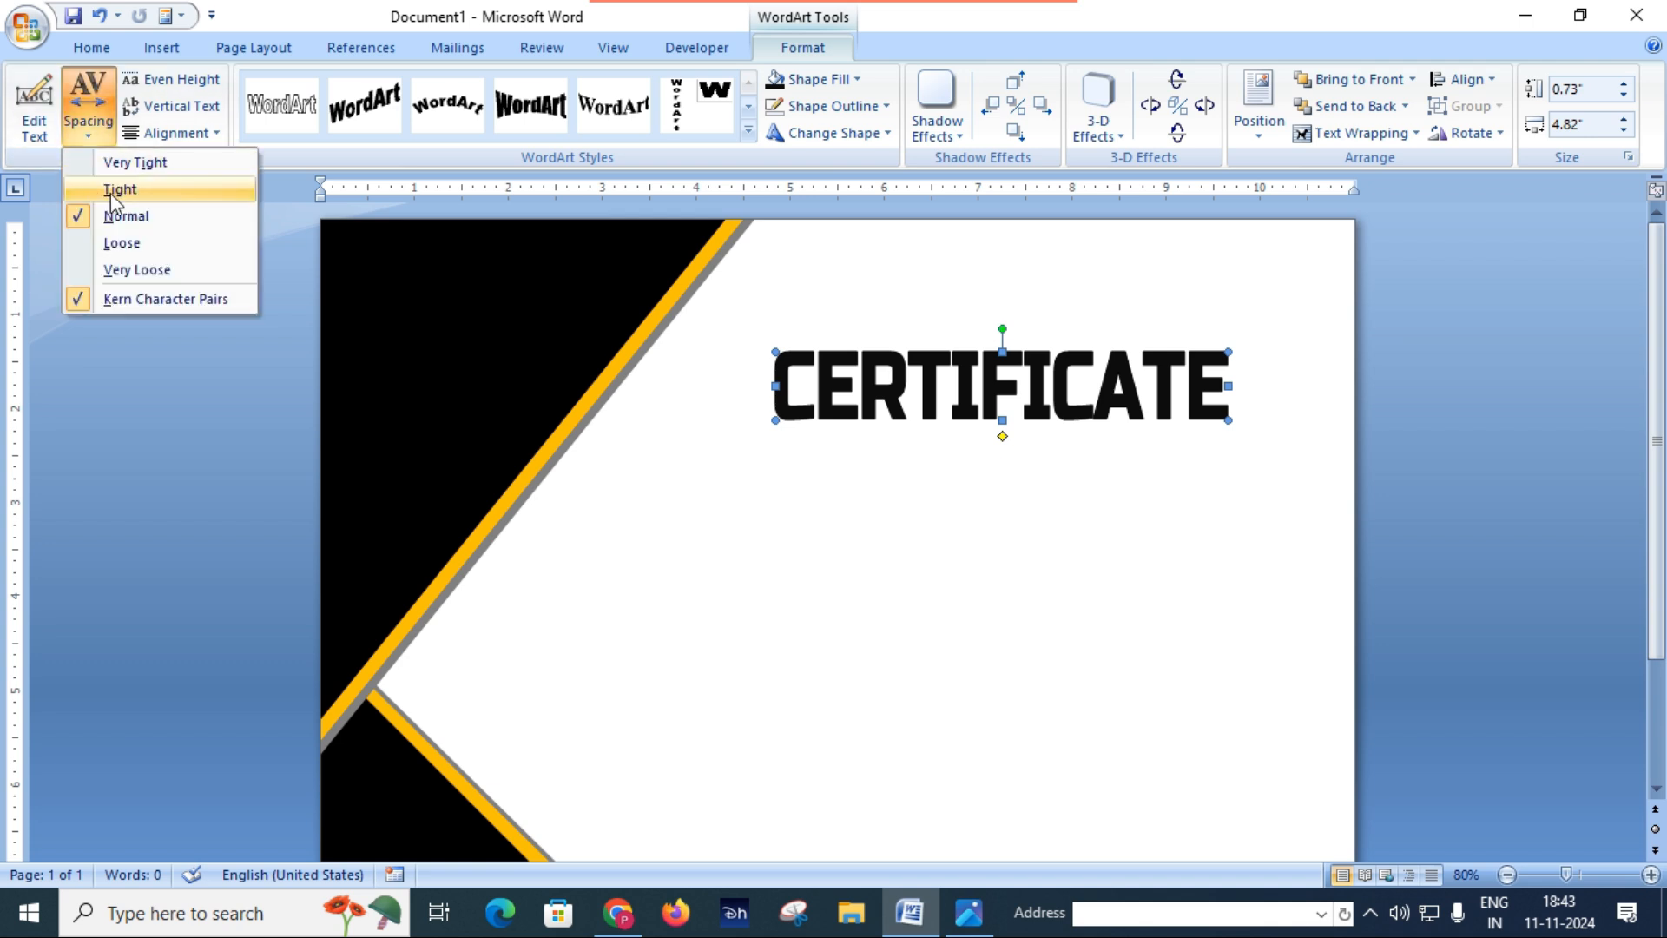
pyautogui.click(93, 128)
pyautogui.click(119, 245)
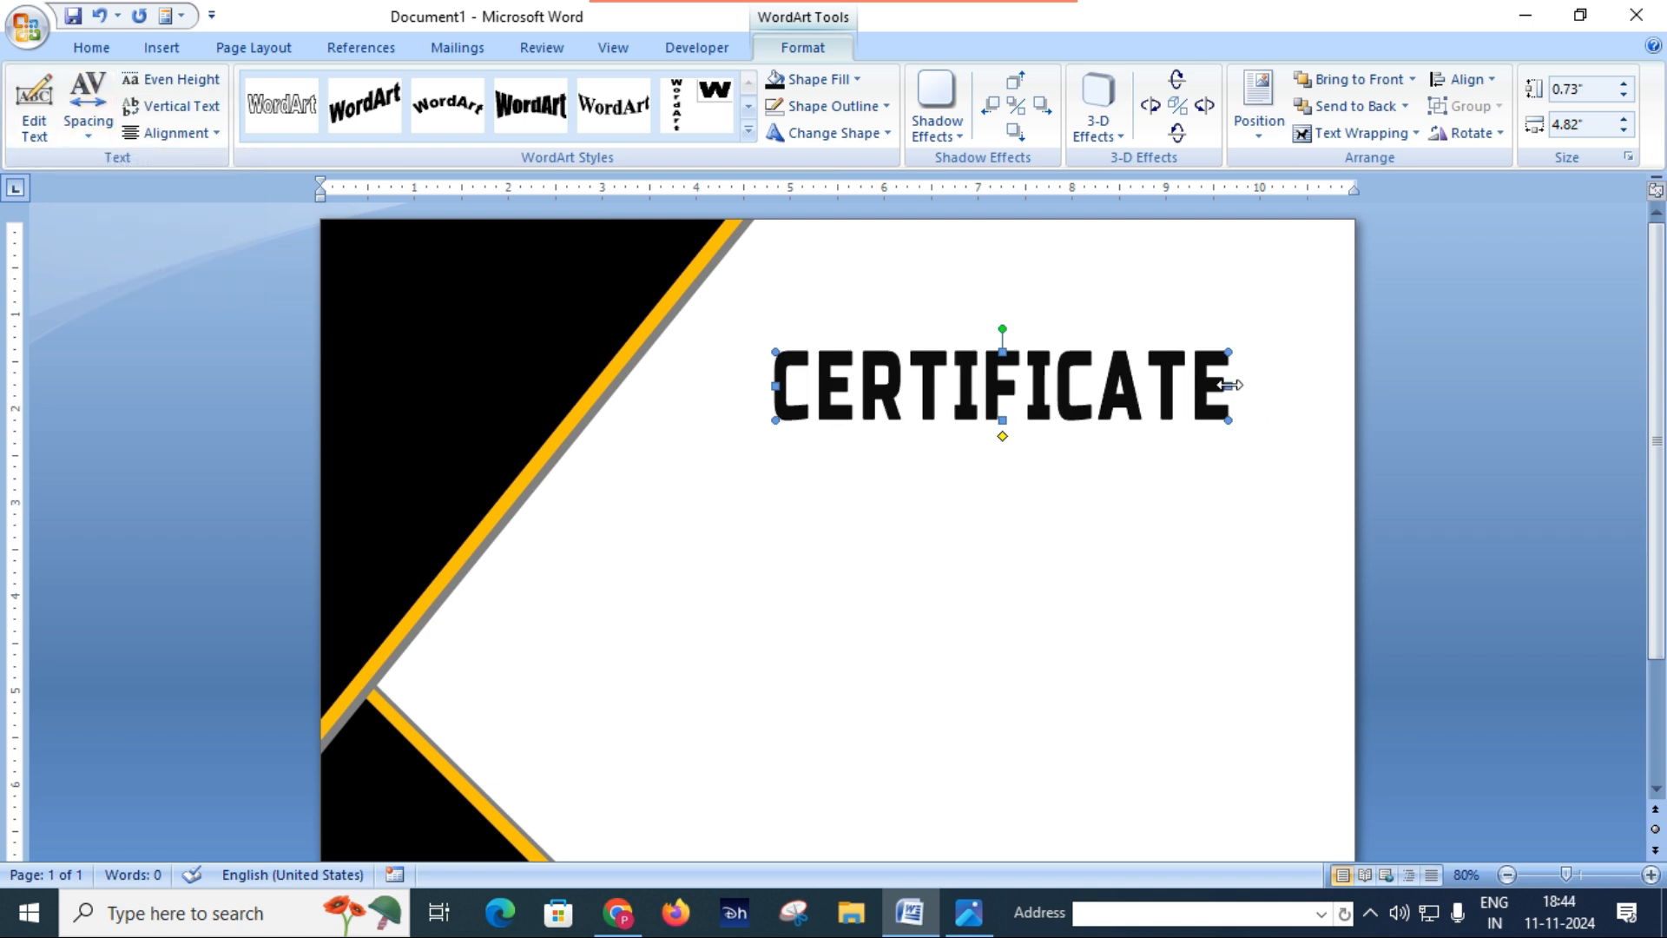
# Step: Widen the CERTIFICATE heading on both sides to about 5.62" and shift it slightly up and to the right
pyautogui.moveTo(1235, 384); pyautogui.dragTo(1271, 386)
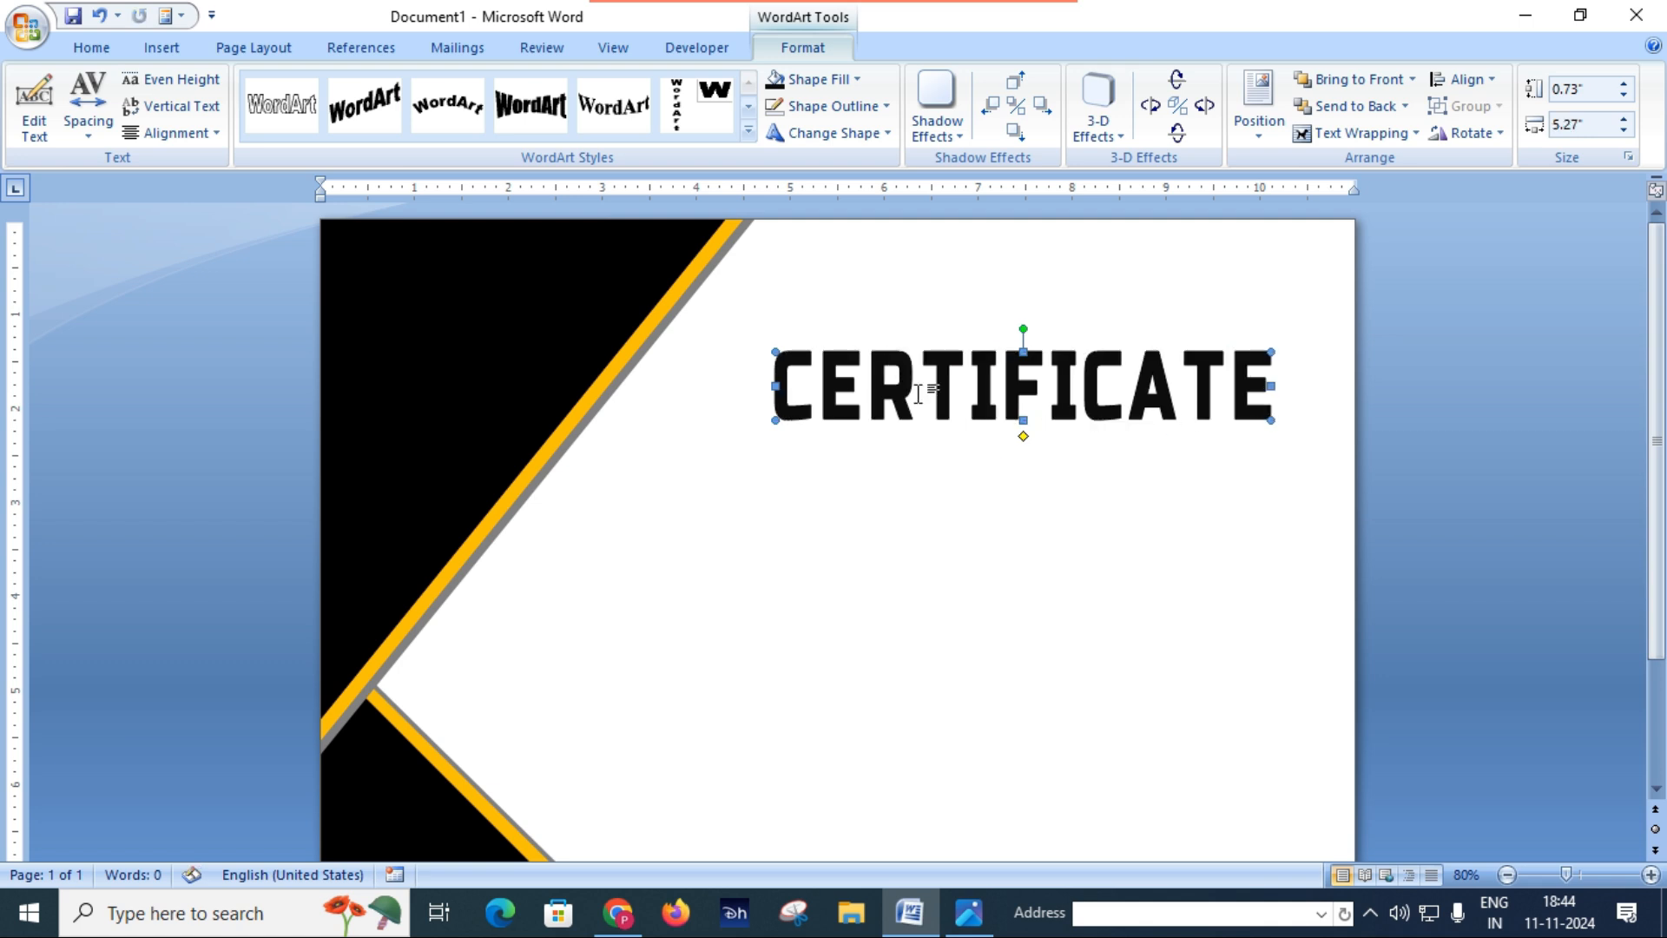
pyautogui.moveTo(775, 386); pyautogui.dragTo(742, 384)
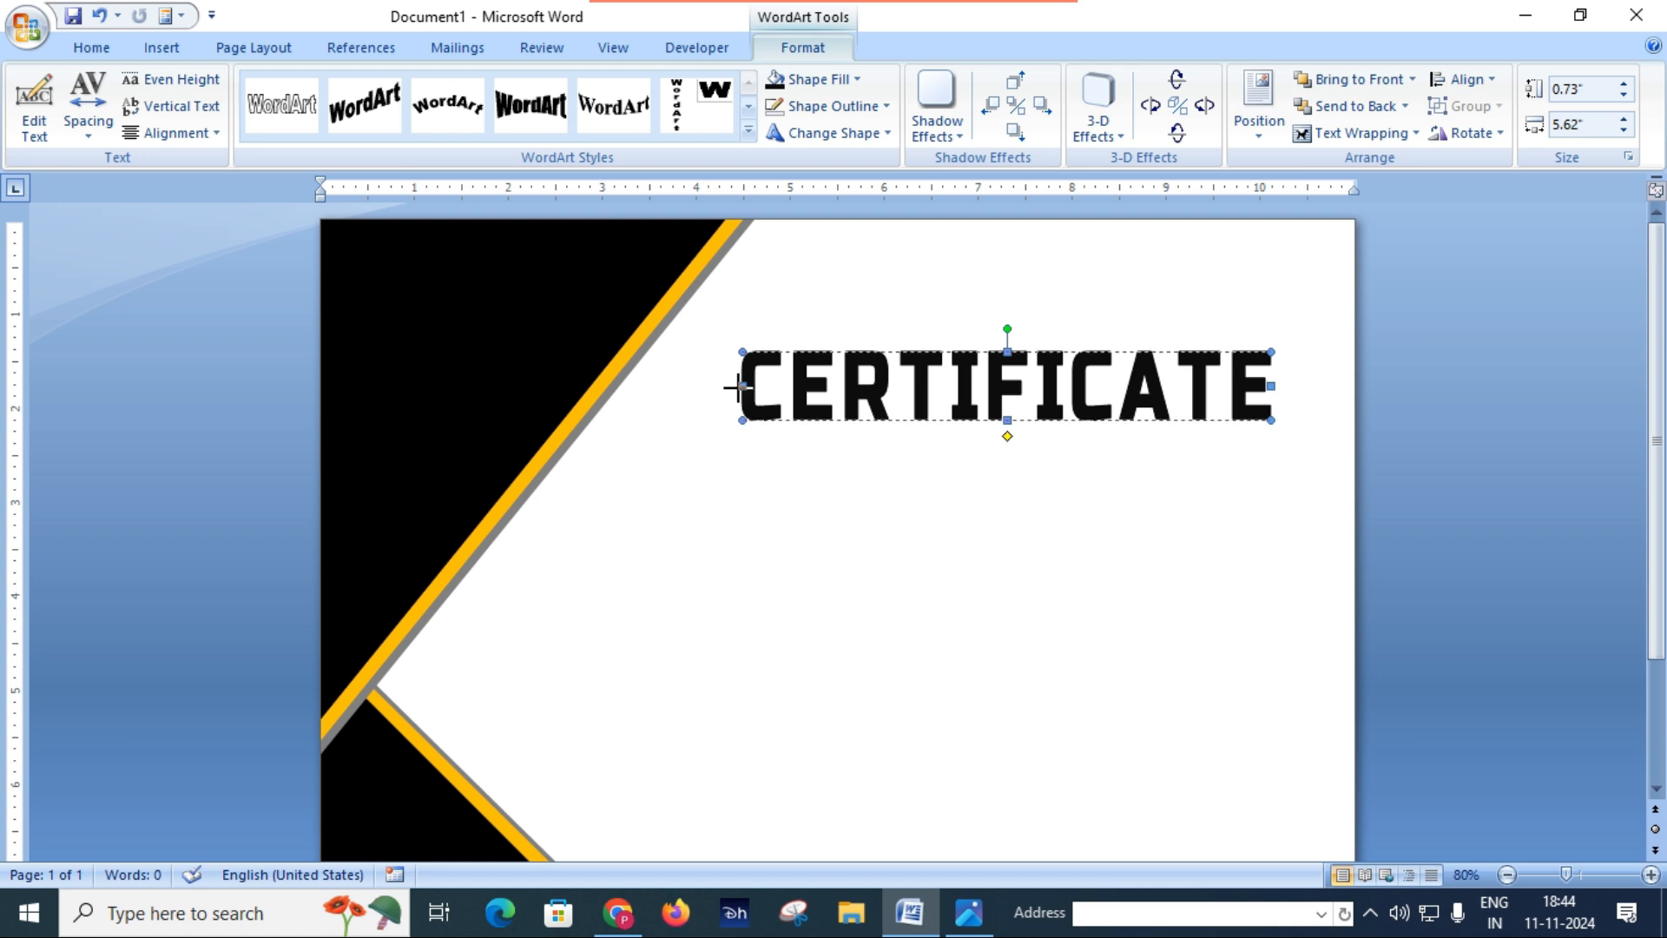
pyautogui.moveTo(1089, 386); pyautogui.dragTo(1109, 378)
# Step: Check the subheading in Certificate.JPG, duplicate the CERTIFICATE WordArt and place the copy directly below the original
pyautogui.click(980, 913)
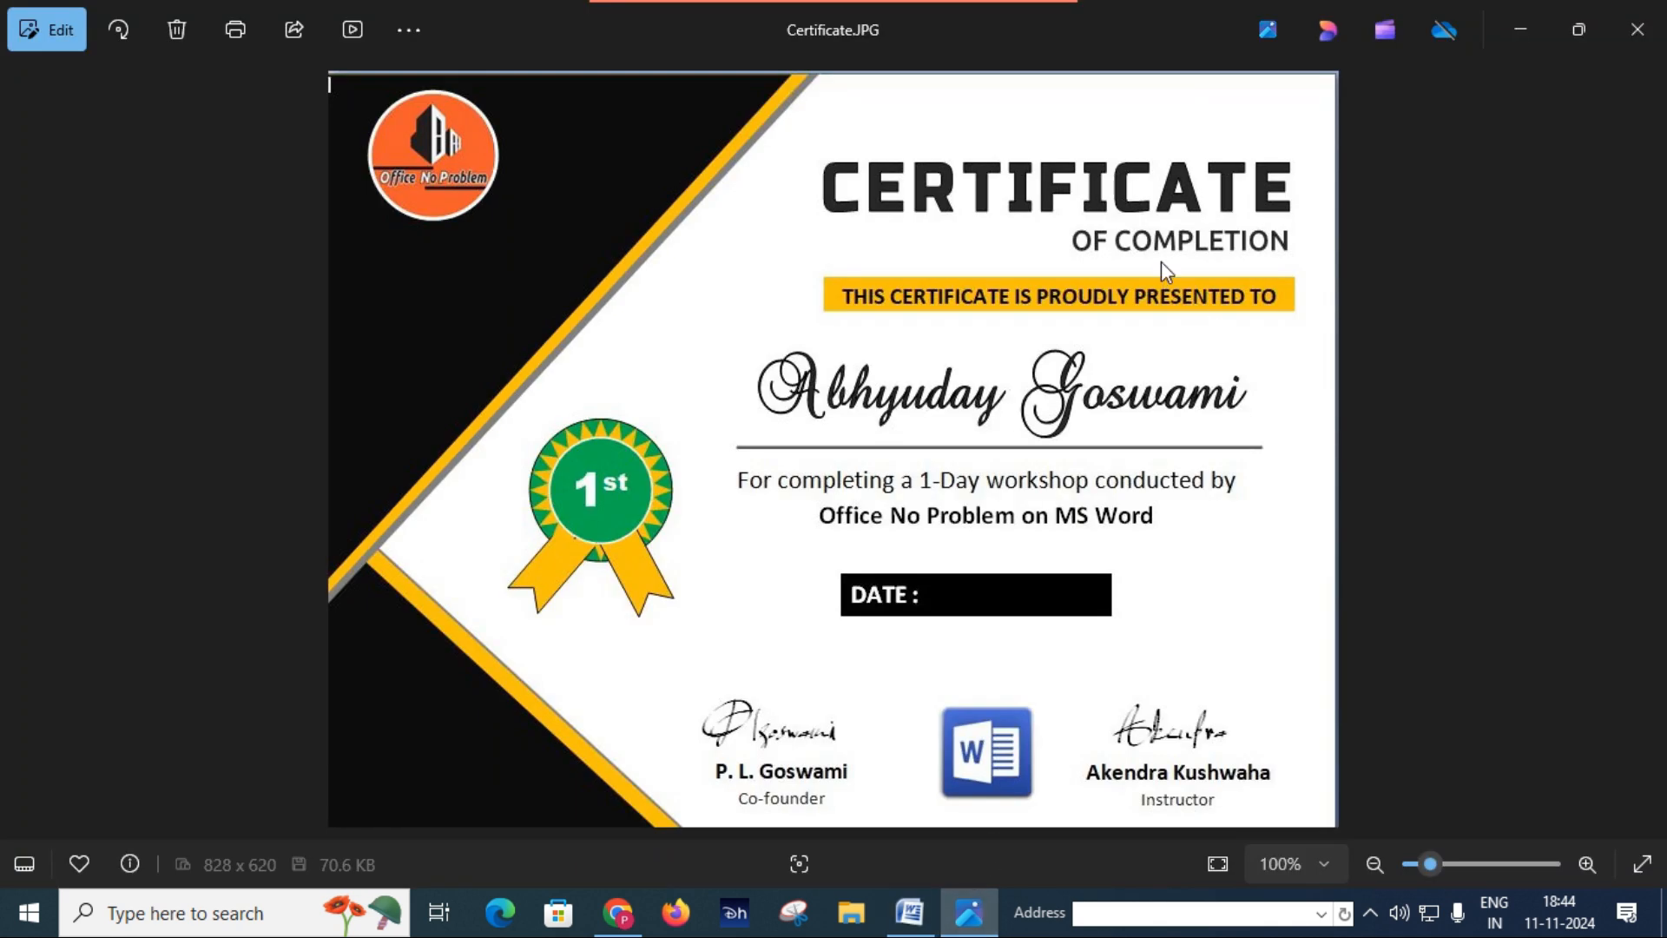
pyautogui.click(934, 913)
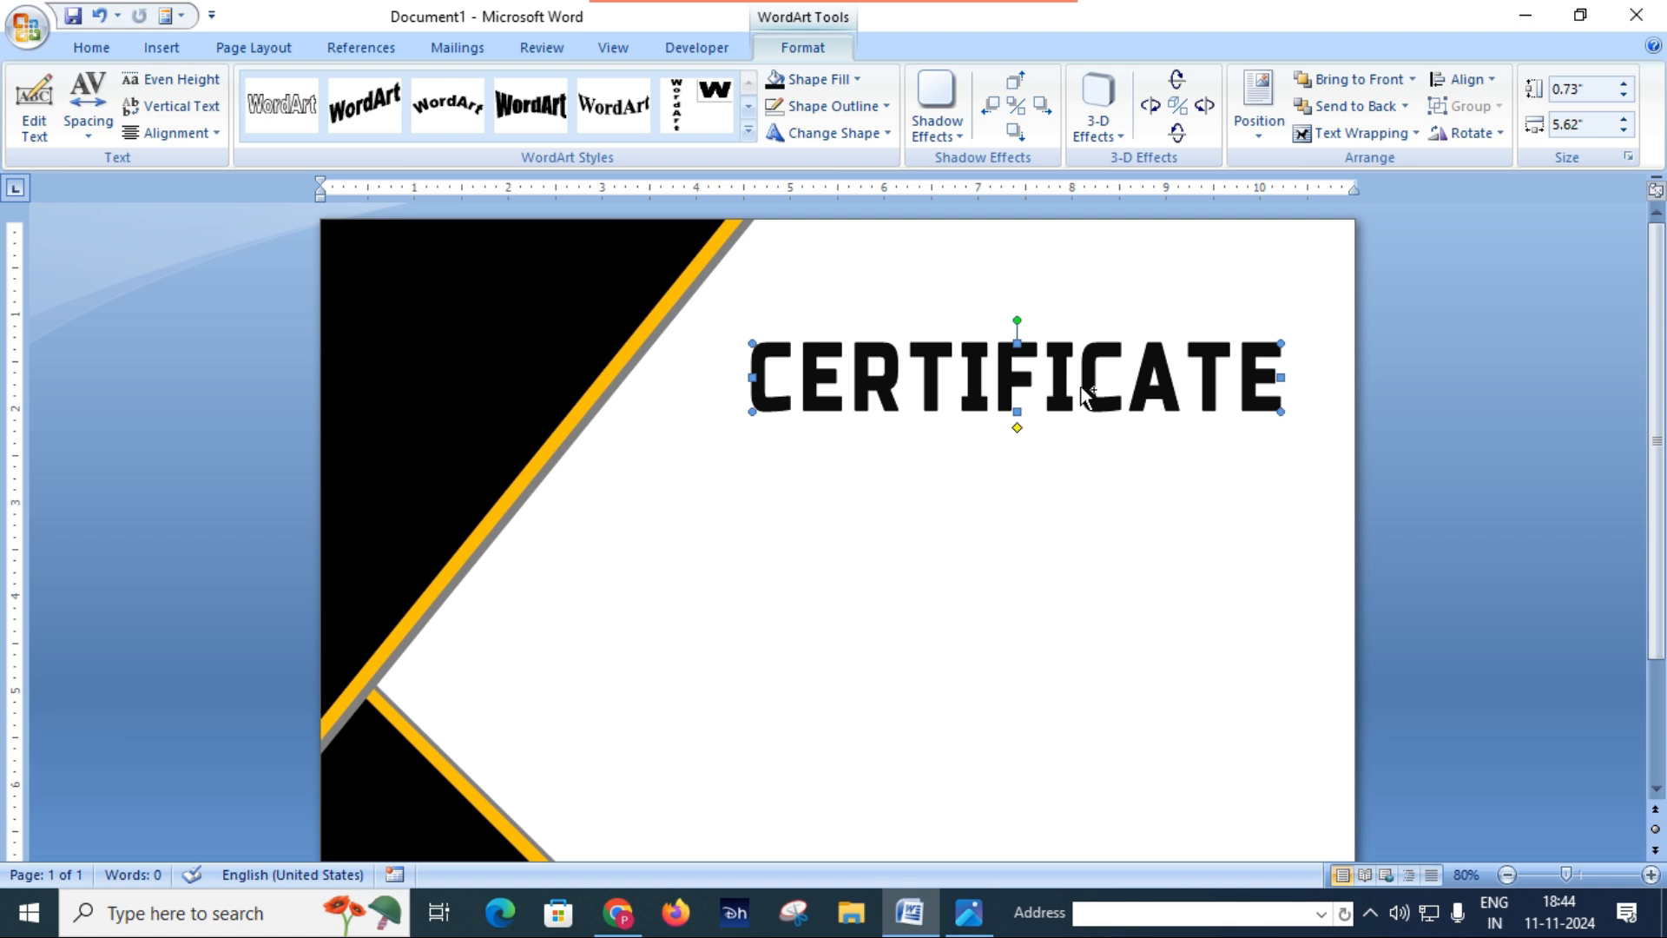
pyautogui.hotkey('ctrl', 'd')
pyautogui.press('Down')
pyautogui.press('Down')
pyautogui.press('Down')
pyautogui.press('Down')
pyautogui.press('Down')
pyautogui.press('Down')
pyautogui.press('Down')
pyautogui.press('Down')
pyautogui.press('Down')
# Step: Open the lower WordArt copy for text editing and replace its text with OF COMPLETION
pyautogui.rightClick(1082, 469)
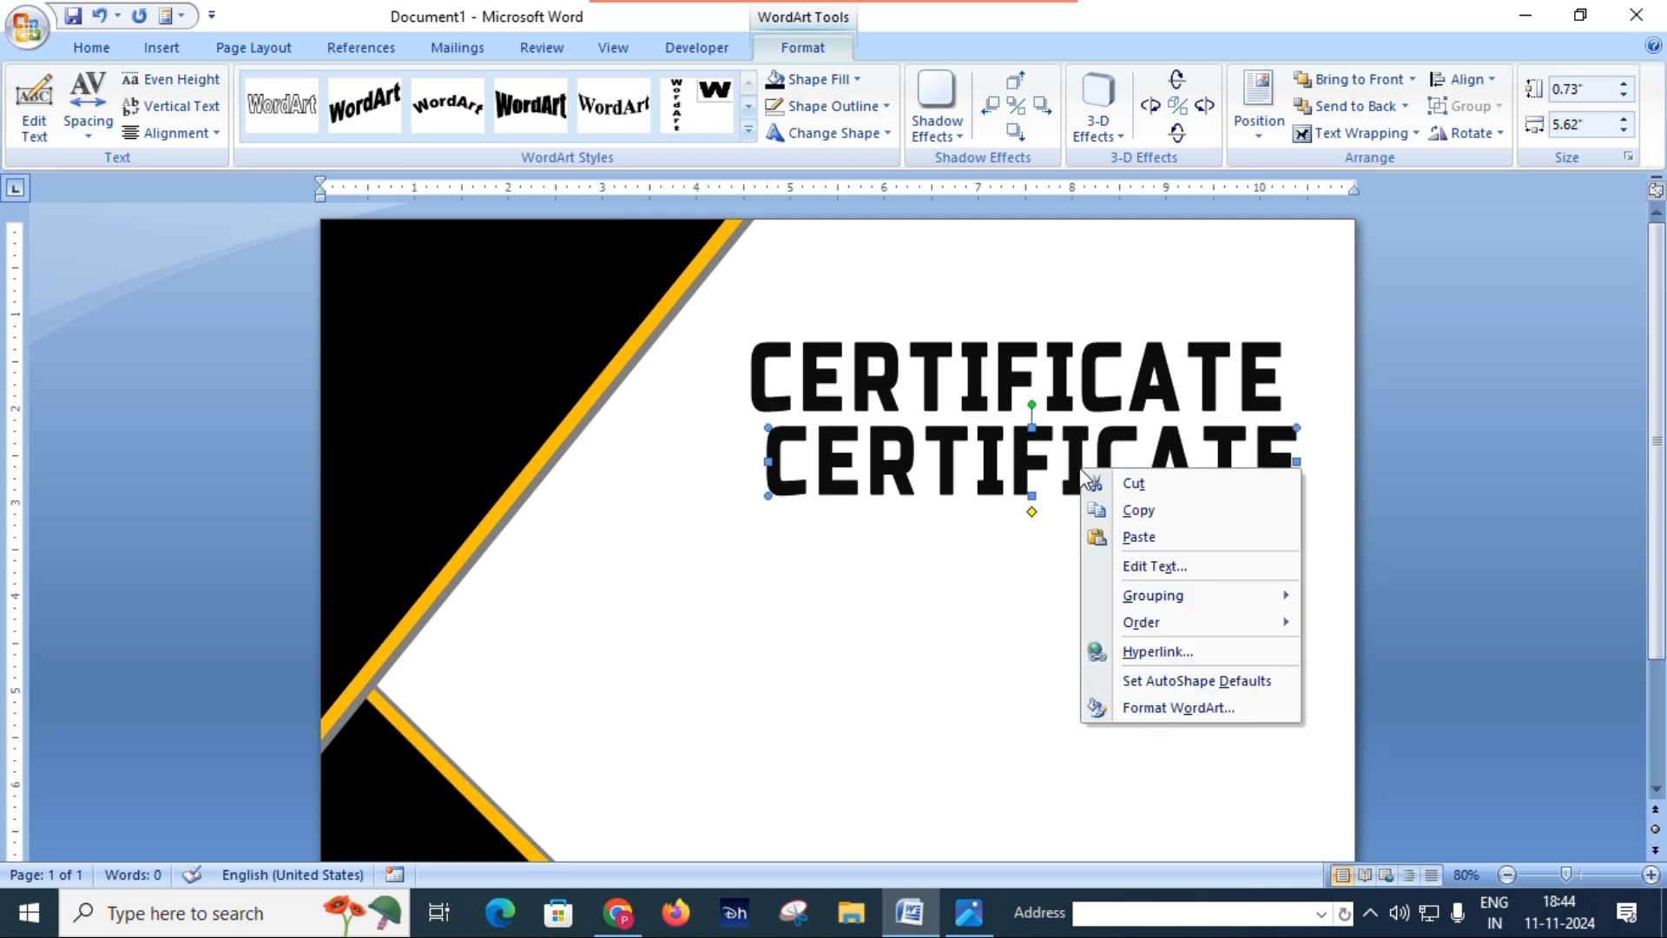
pyautogui.click(1141, 564)
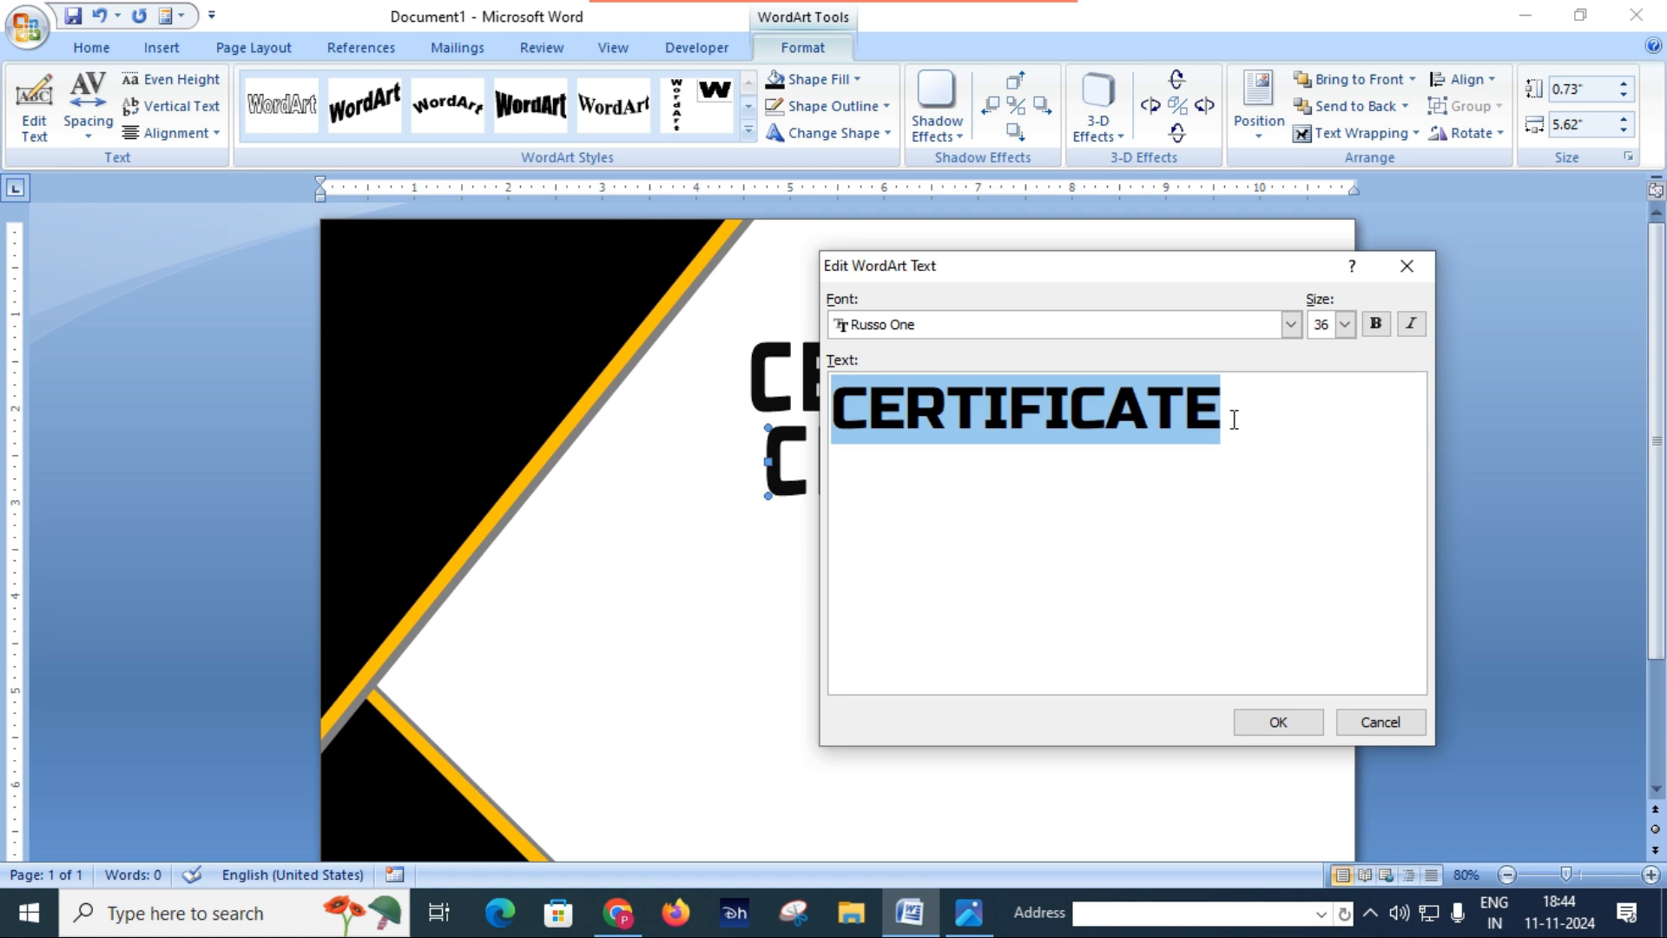
pyautogui.write('OF')
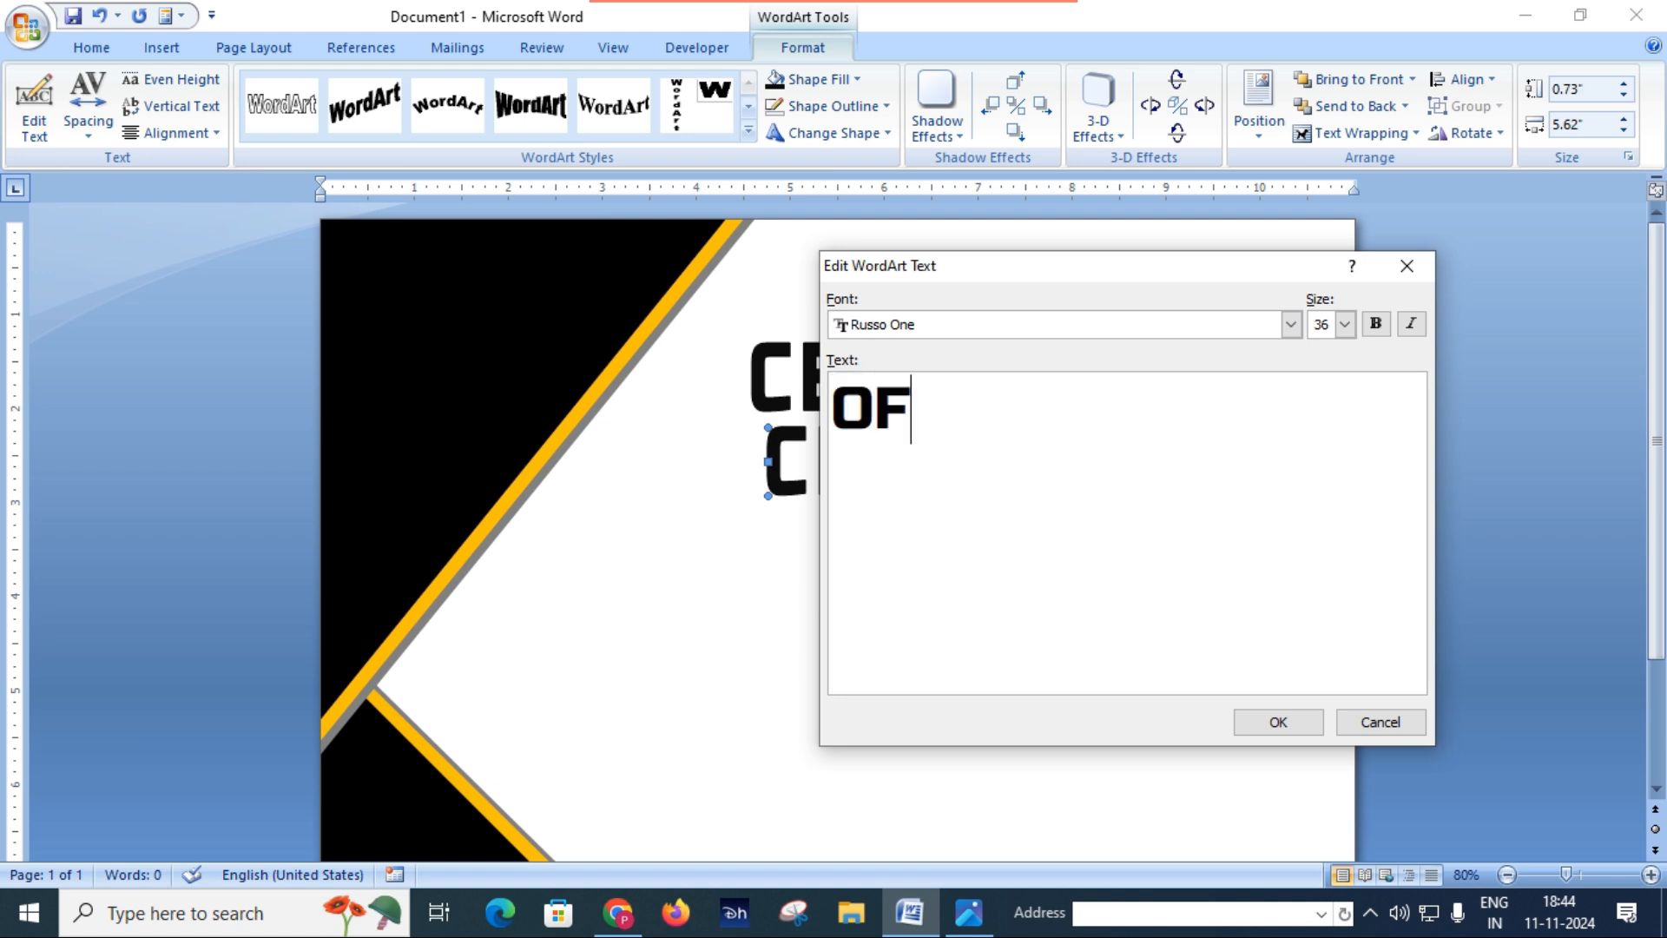
pyautogui.write(' COMP')
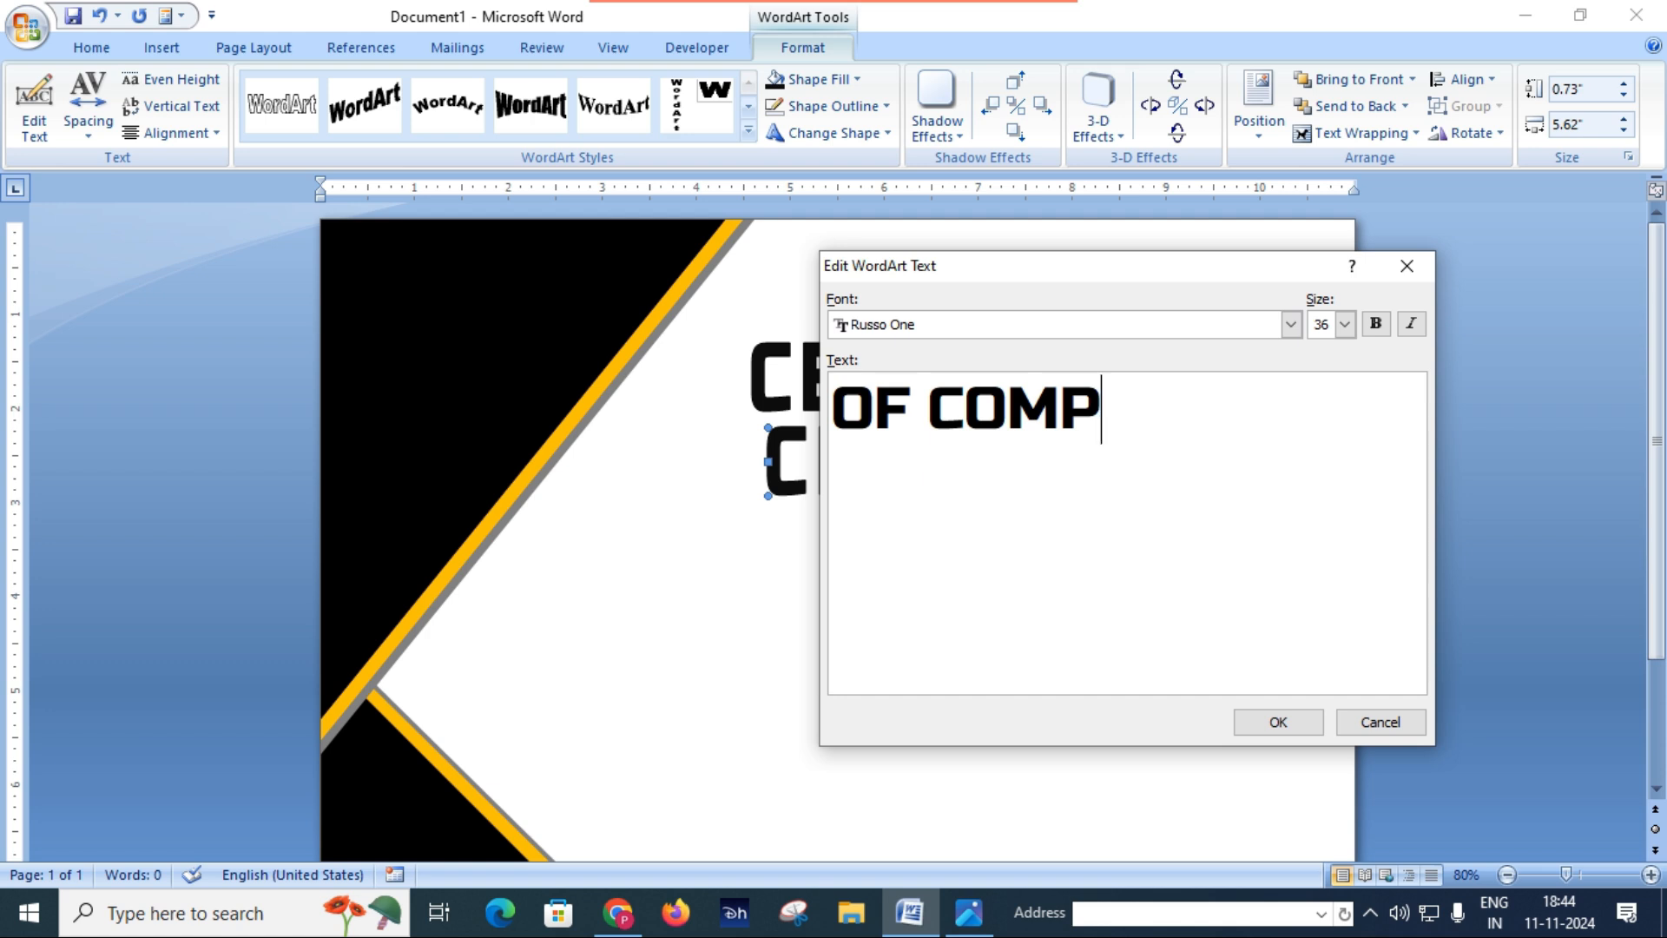
pyautogui.write('LETION')
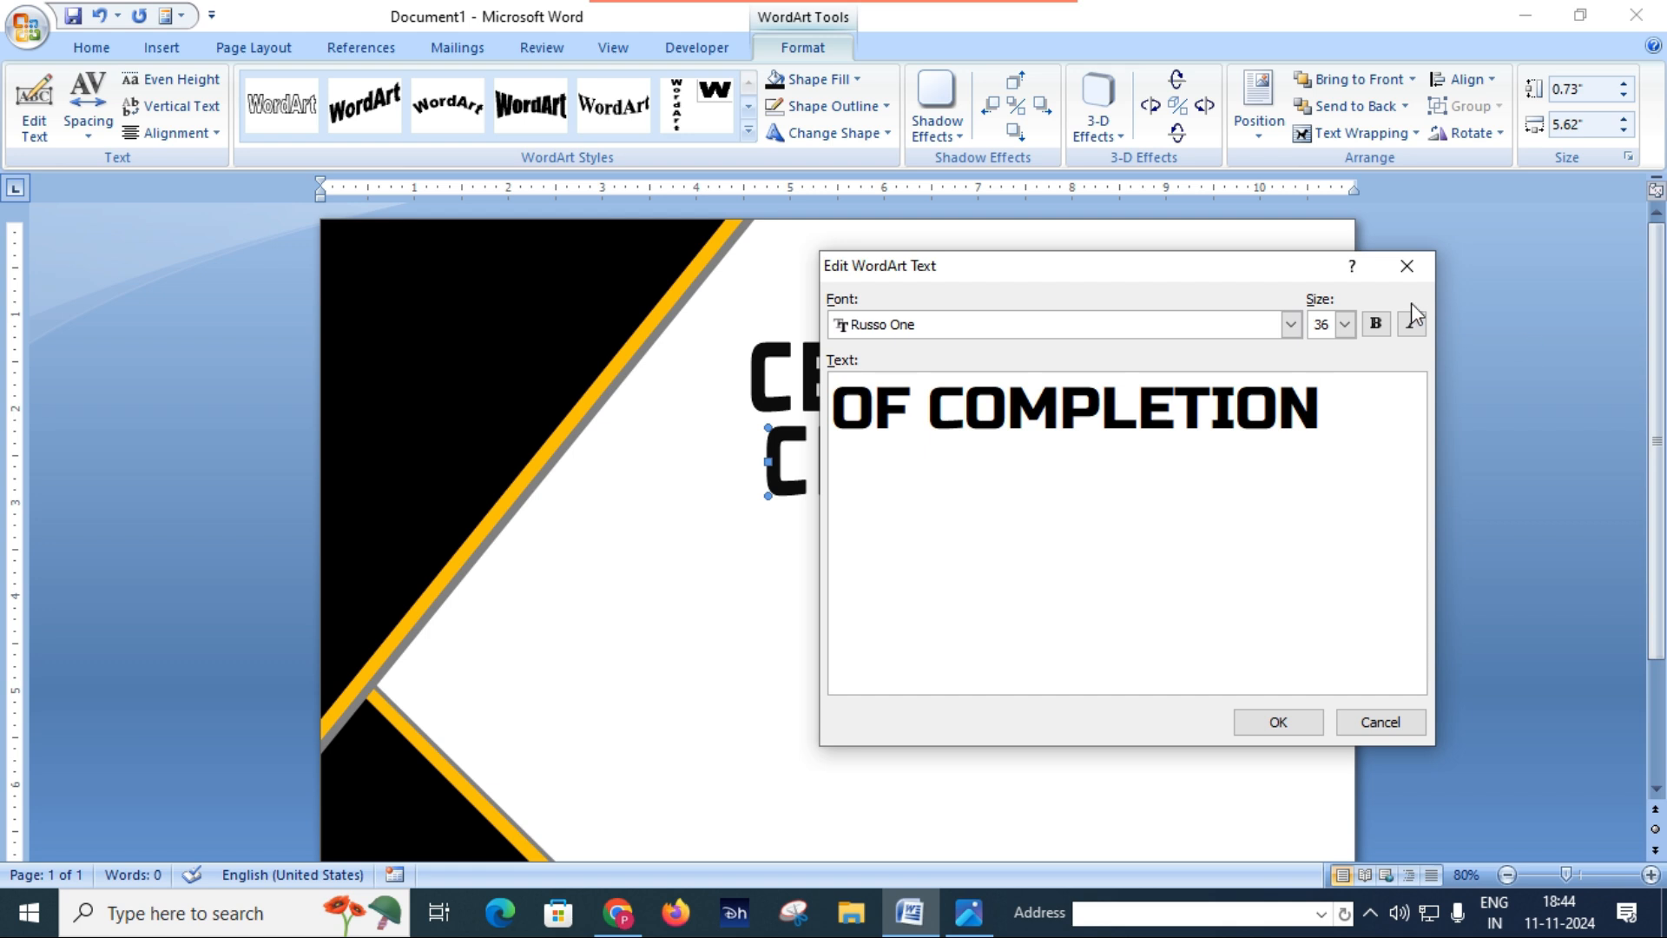
# Step: Set the OF COMPLETION text's font to Ubuntu Medium and apply the edited WordArt text
pyautogui.click(1293, 324)
pyautogui.scroll(-5, 1085, 421)
pyautogui.scroll(-5, 1090, 426)
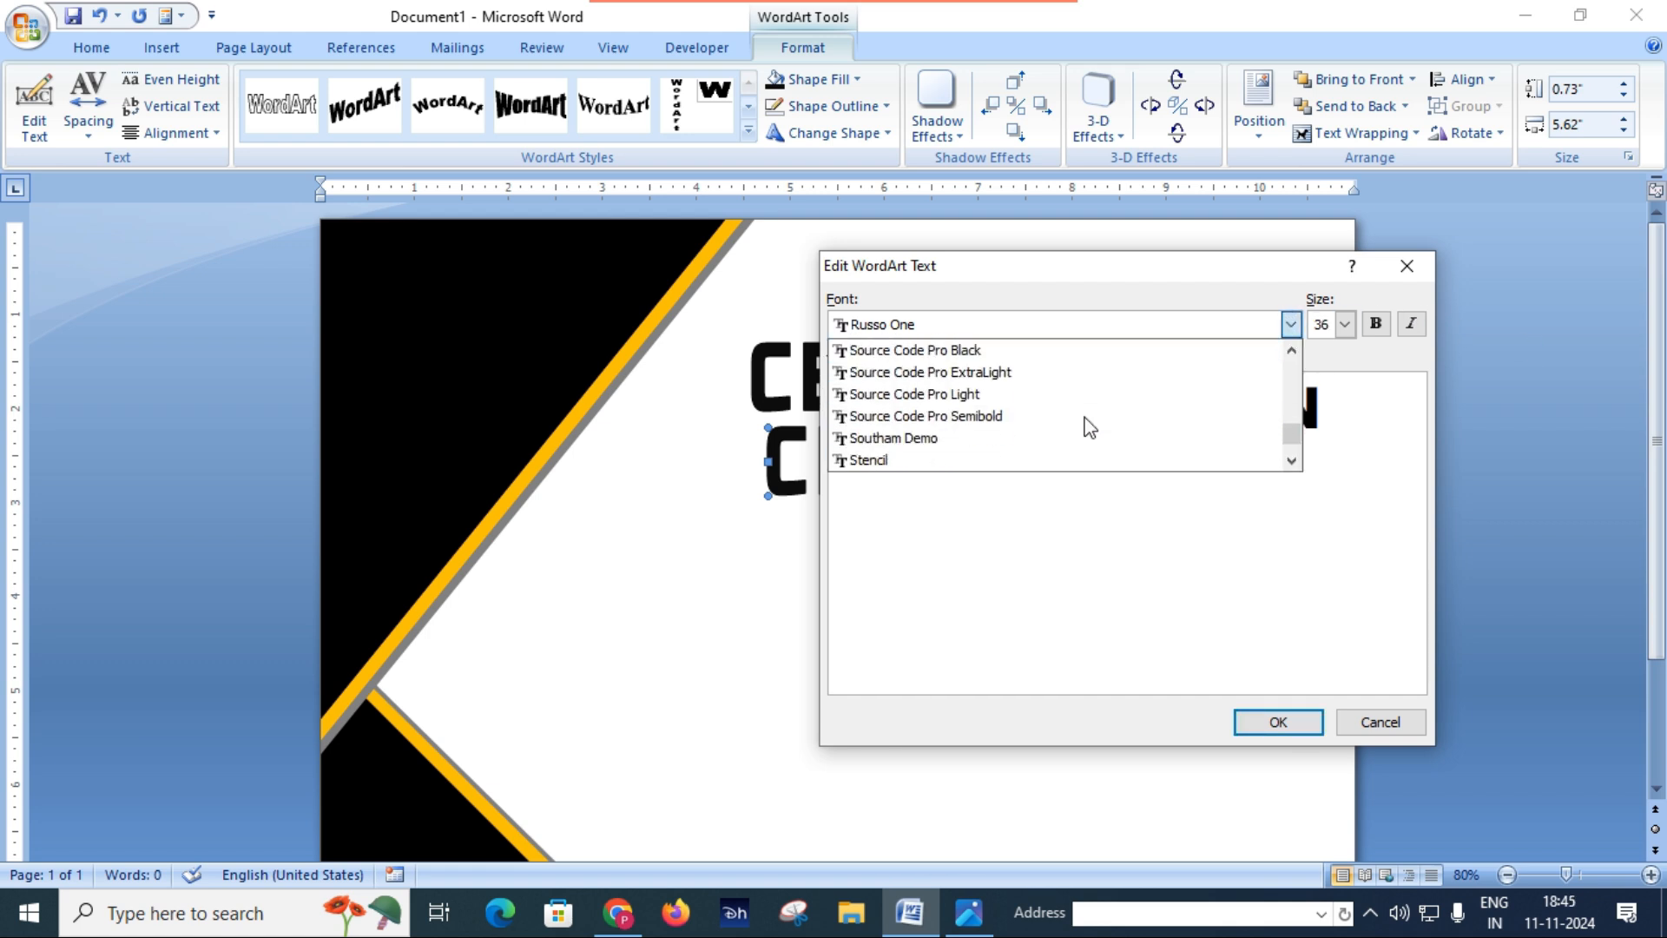
pyautogui.scroll(-4, 1090, 427)
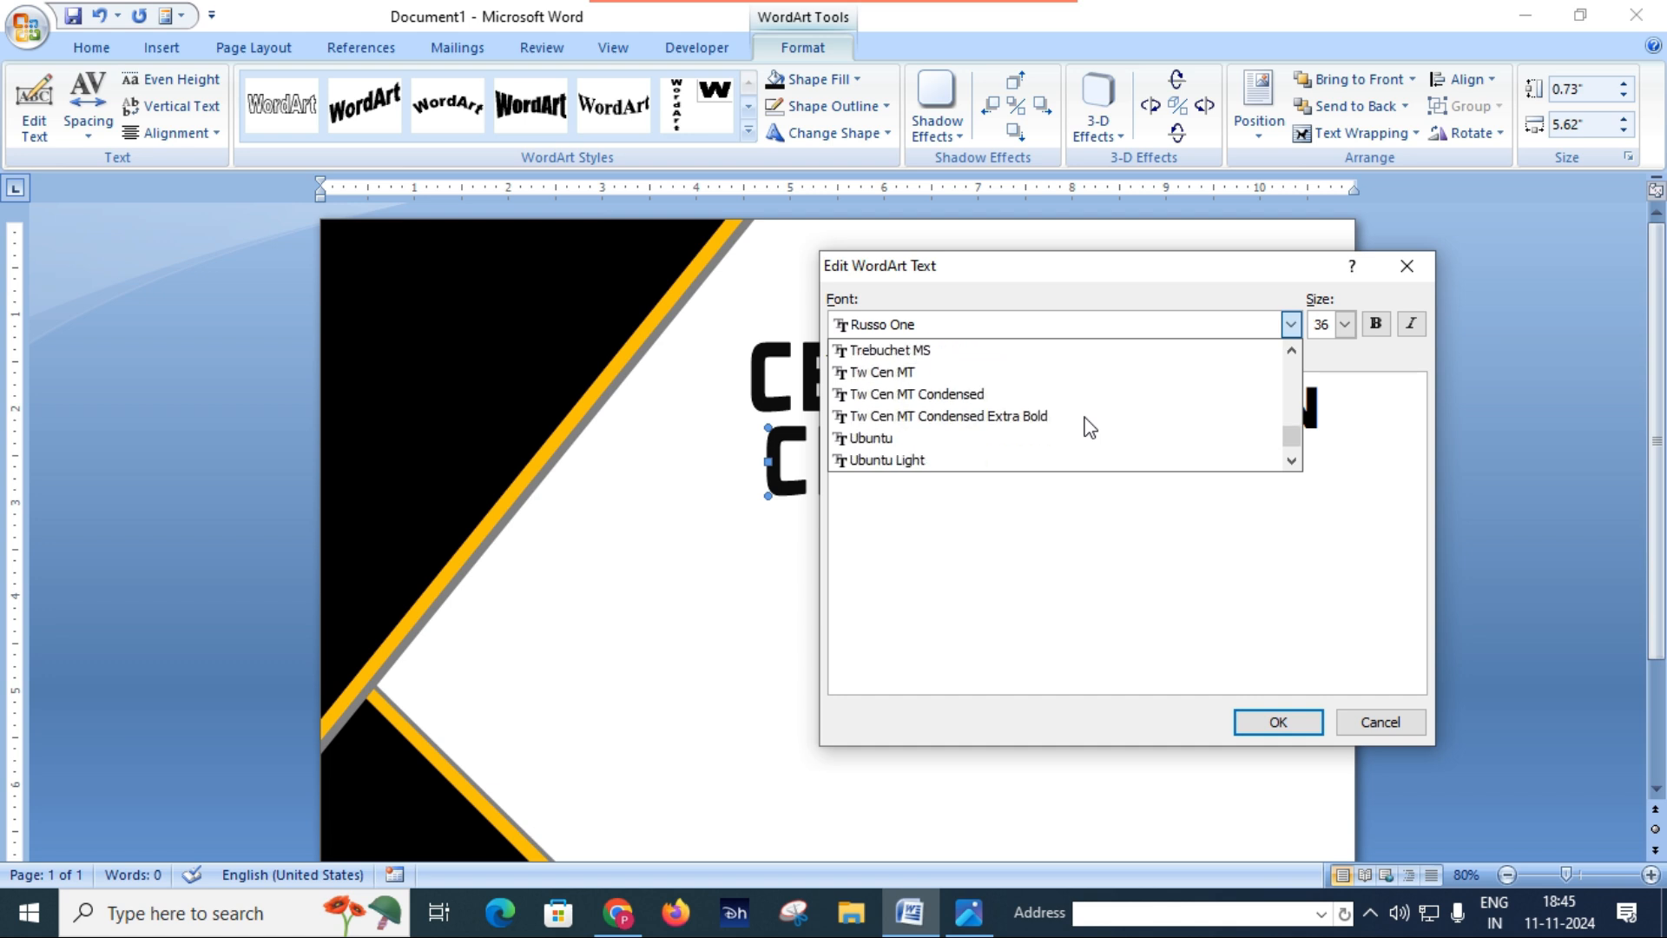
pyautogui.click(1007, 455)
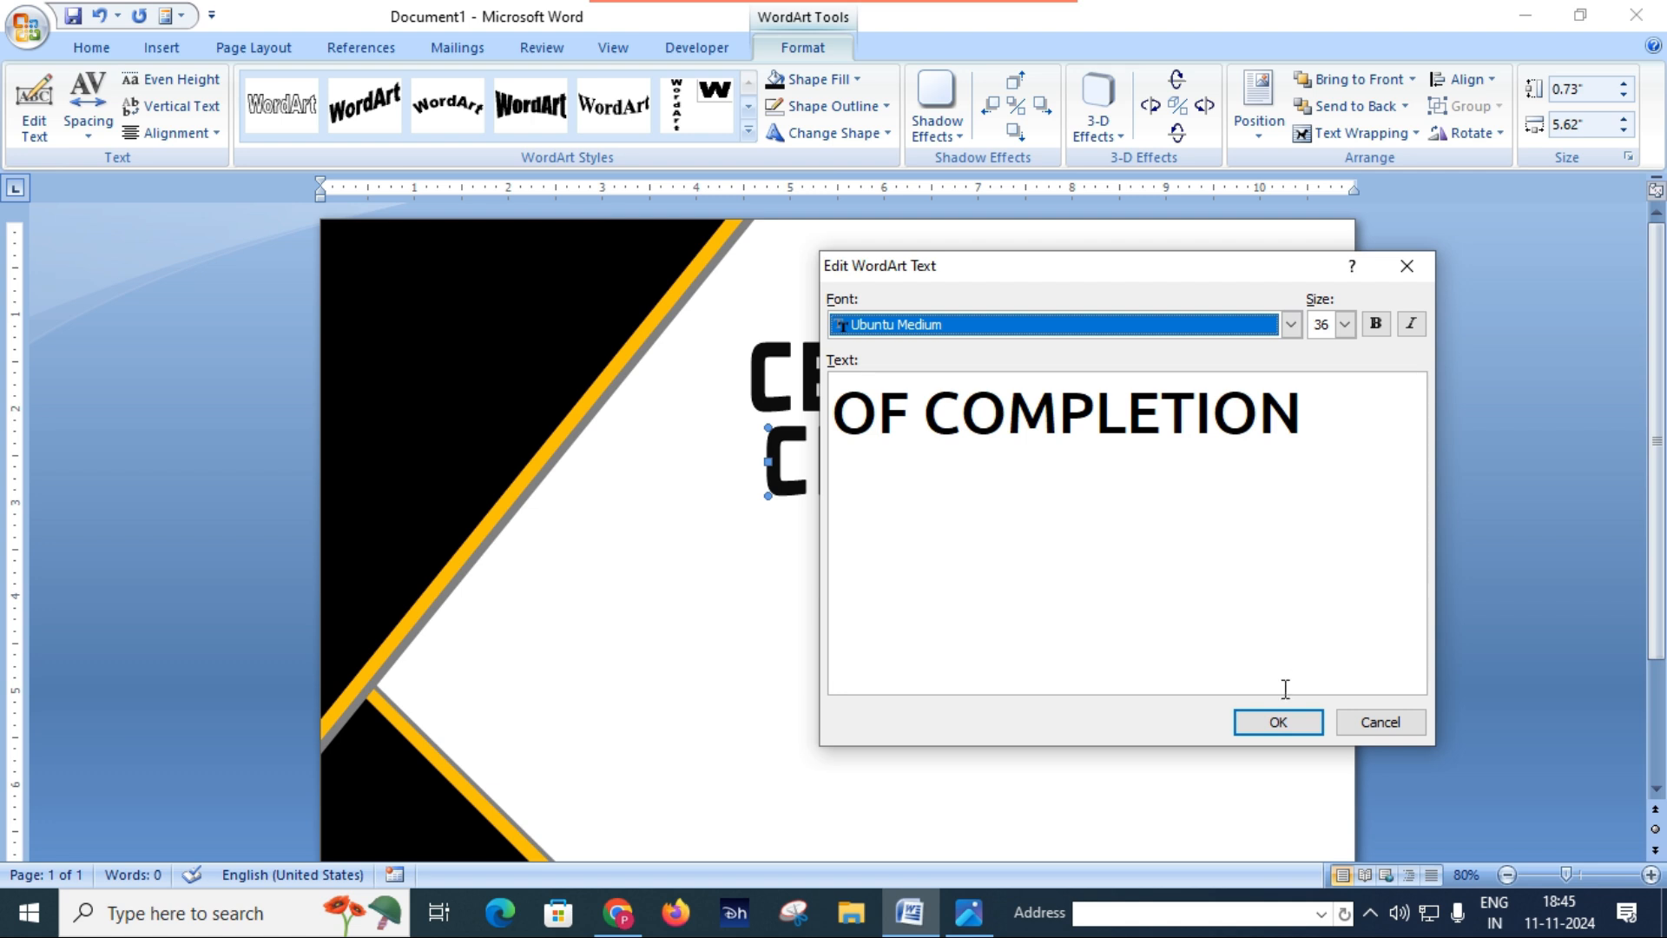
pyautogui.click(1285, 724)
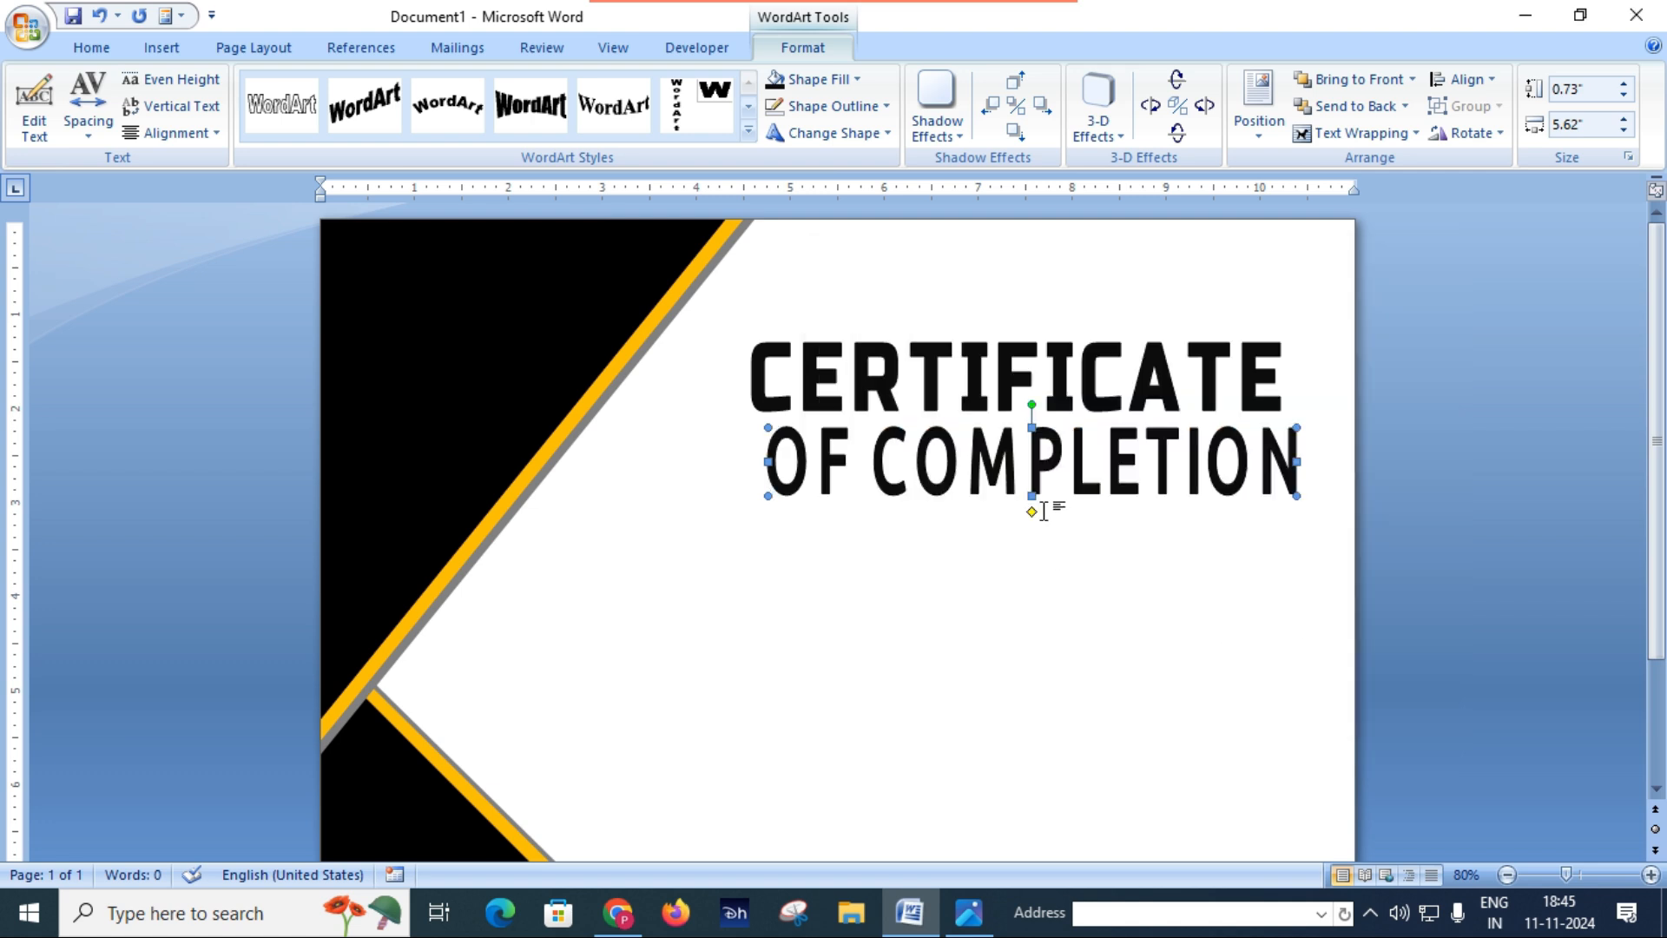
# Step: Set the OF COMPLETION WordArt's character spacing to Normal and shrink it from its lower-left corner to about 0.65" high and 4.1" wide
pyautogui.click(112, 132)
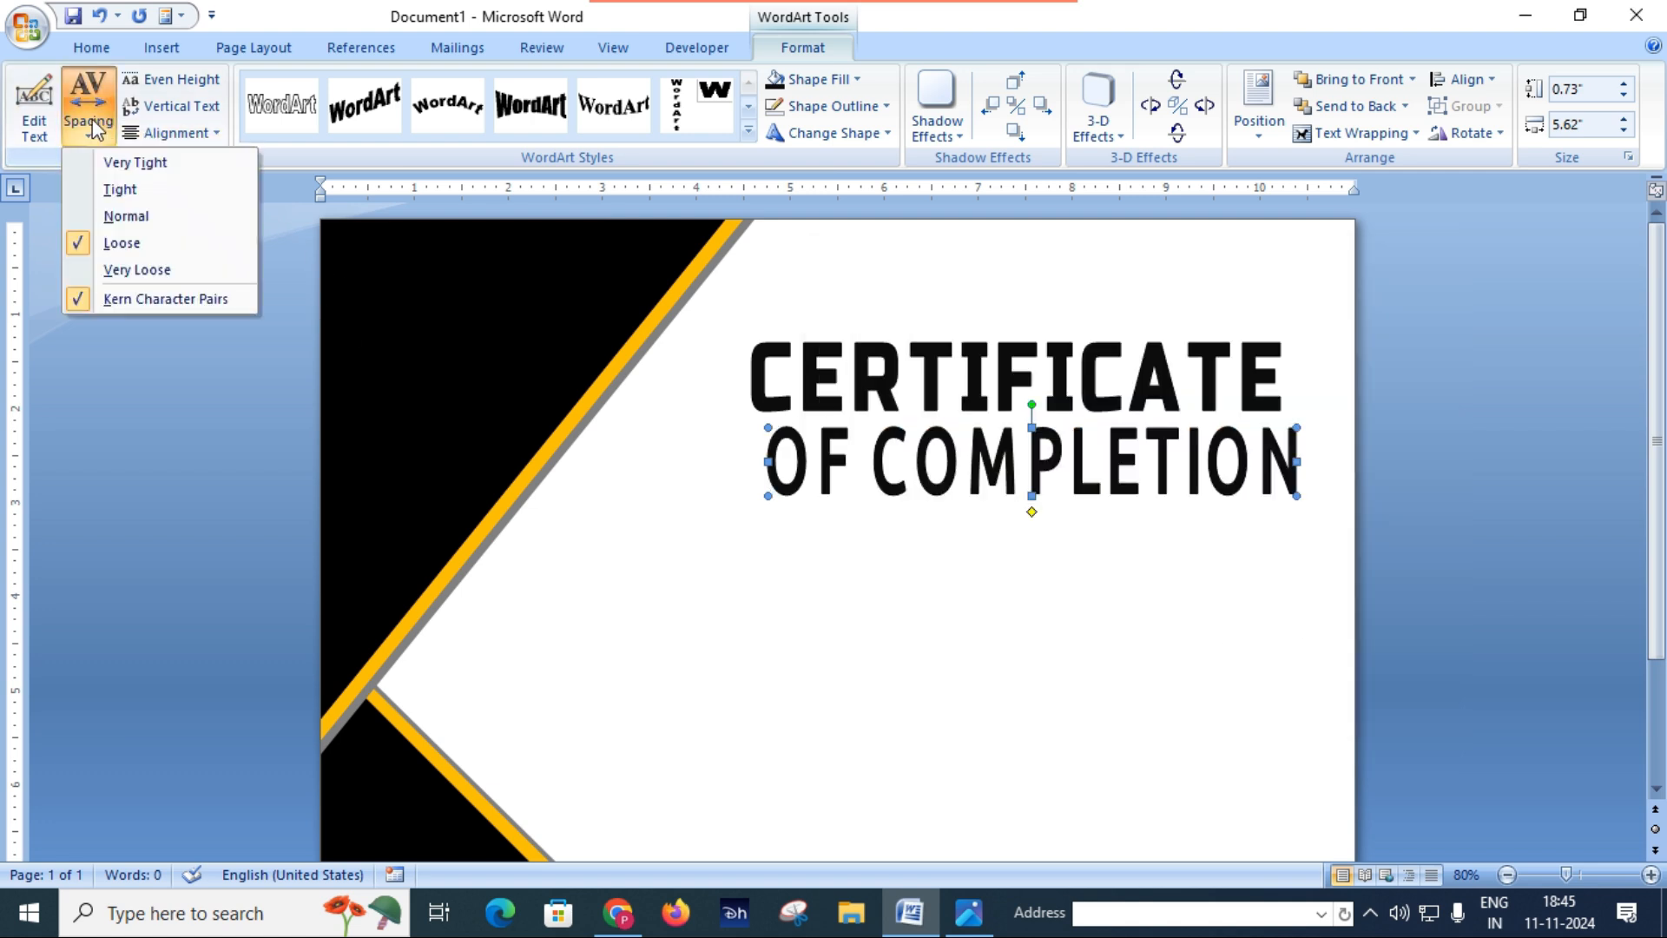
pyautogui.click(111, 217)
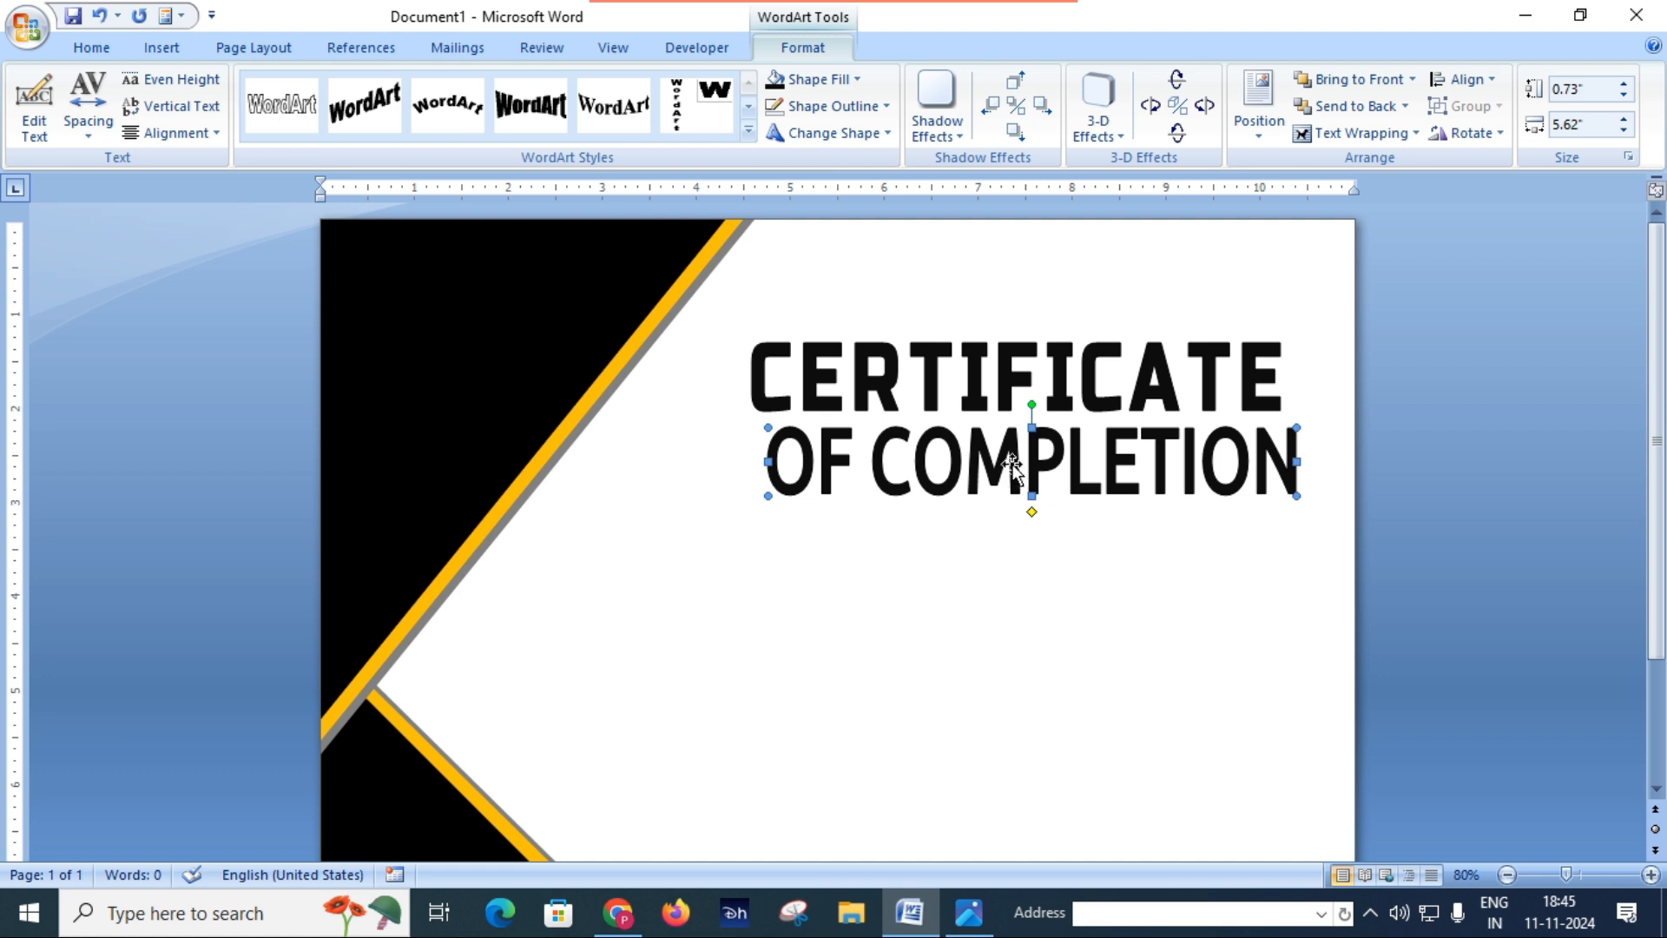
pyautogui.moveTo(765, 498); pyautogui.dragTo(910, 491)
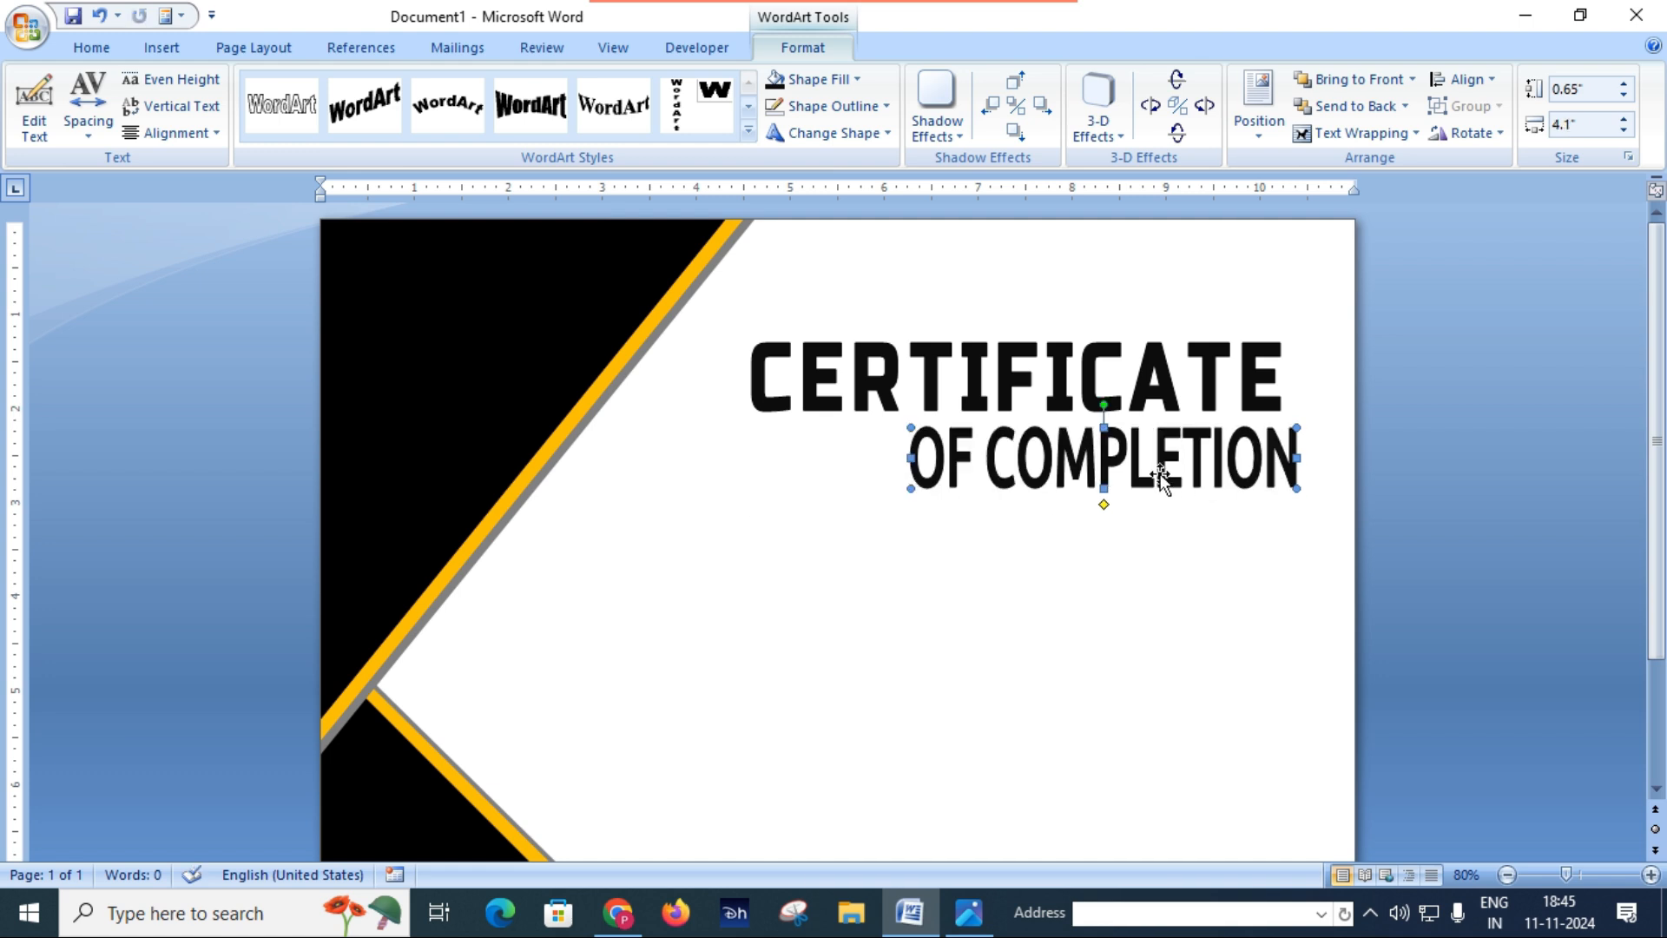
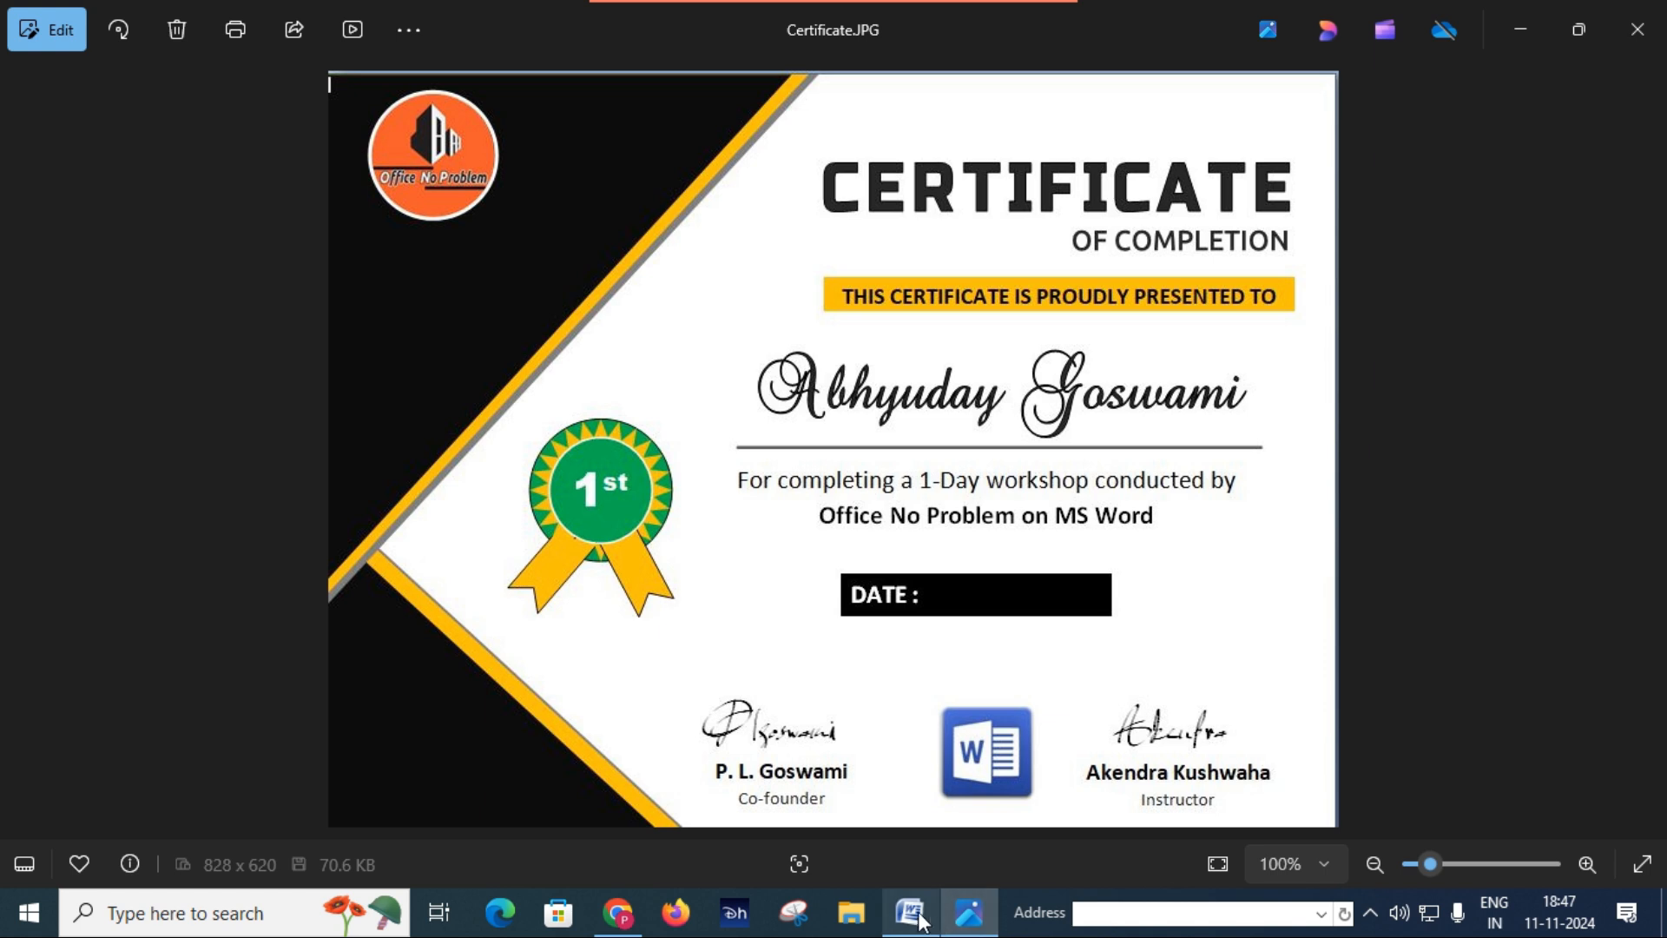
# Step: Return to the Word document, duplicate the CERTIFICATE WordArt and place the copy just below the orange presentation banner
pyautogui.click(911, 913)
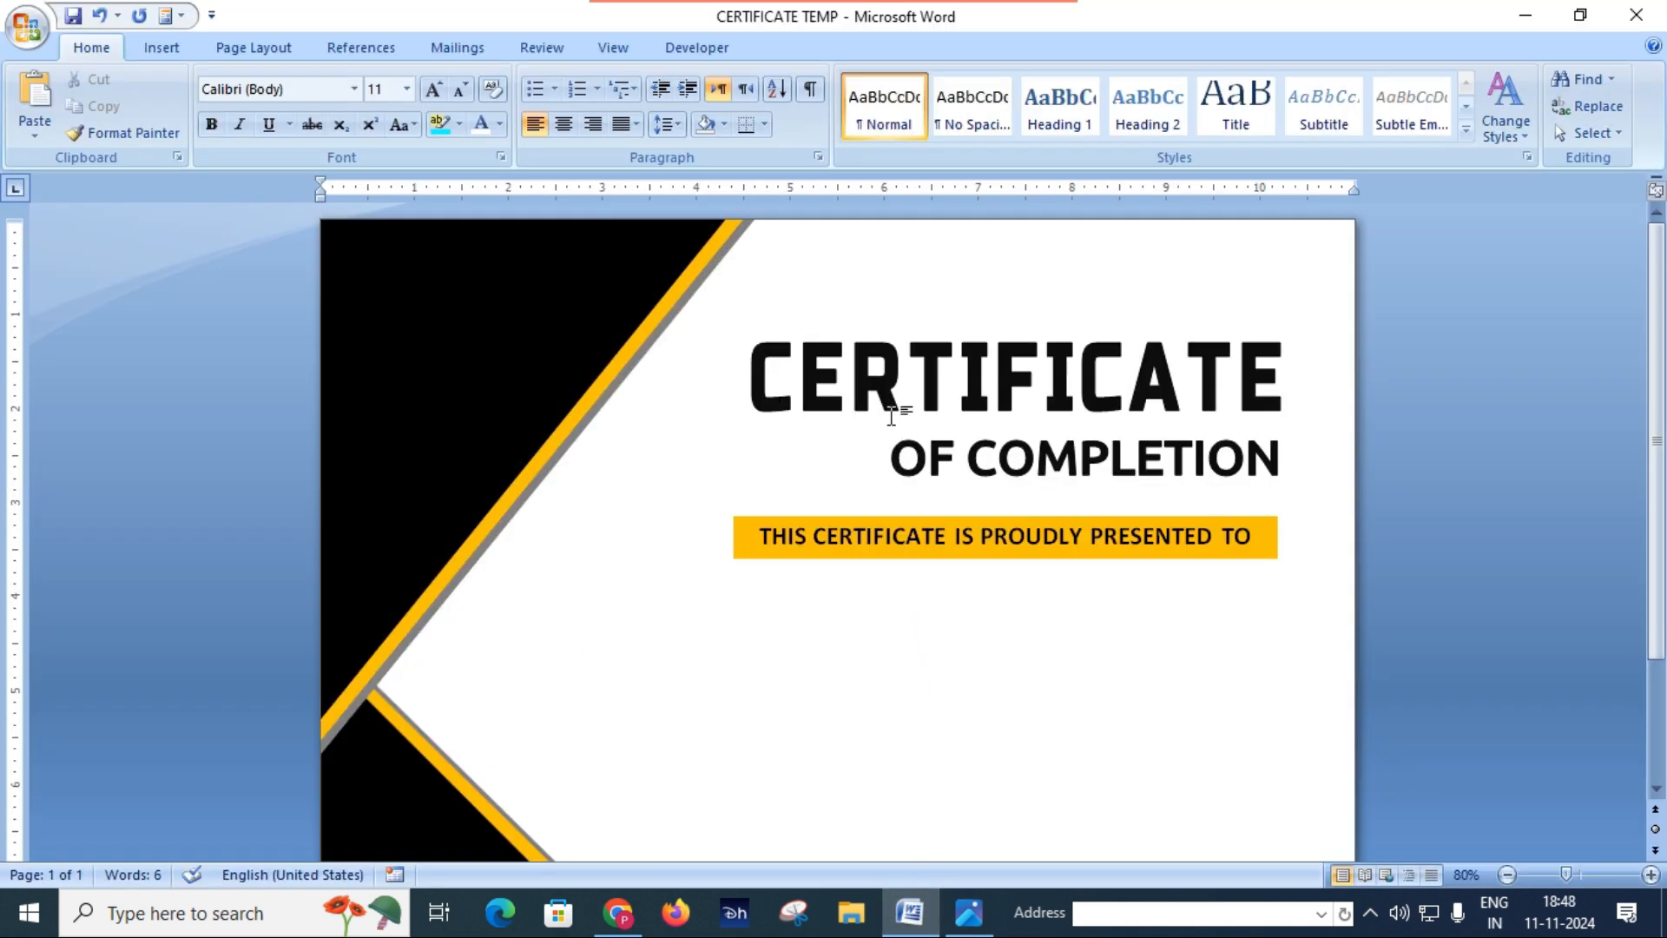
pyautogui.click(883, 388)
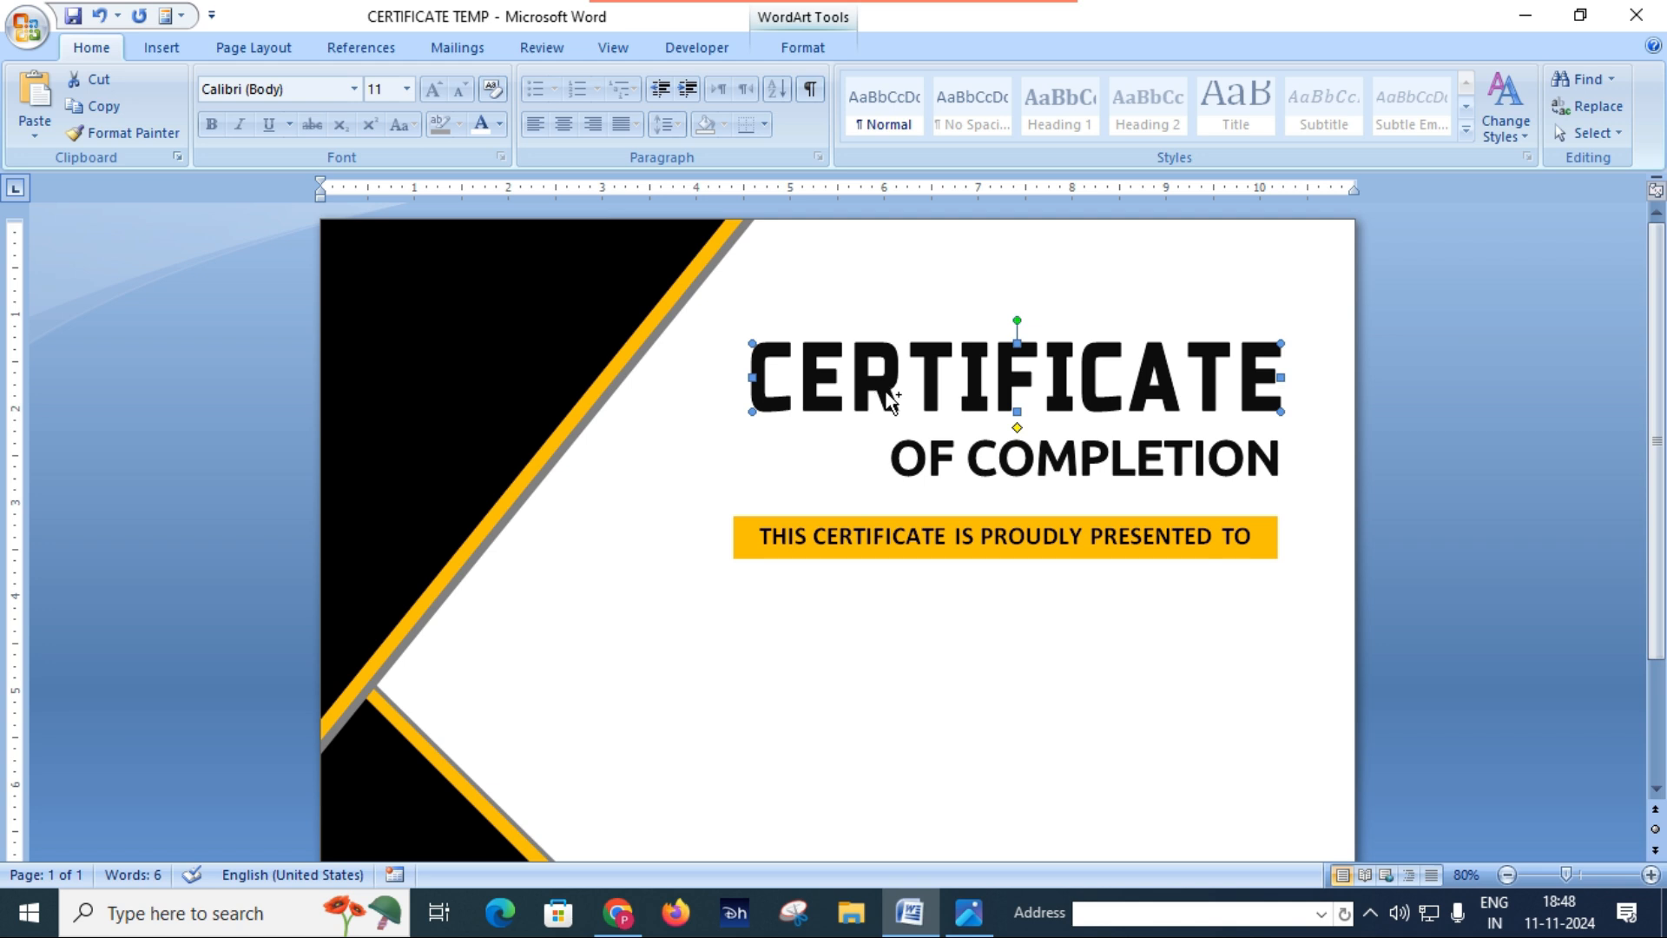
pyautogui.hotkey('ctrl', 'v')
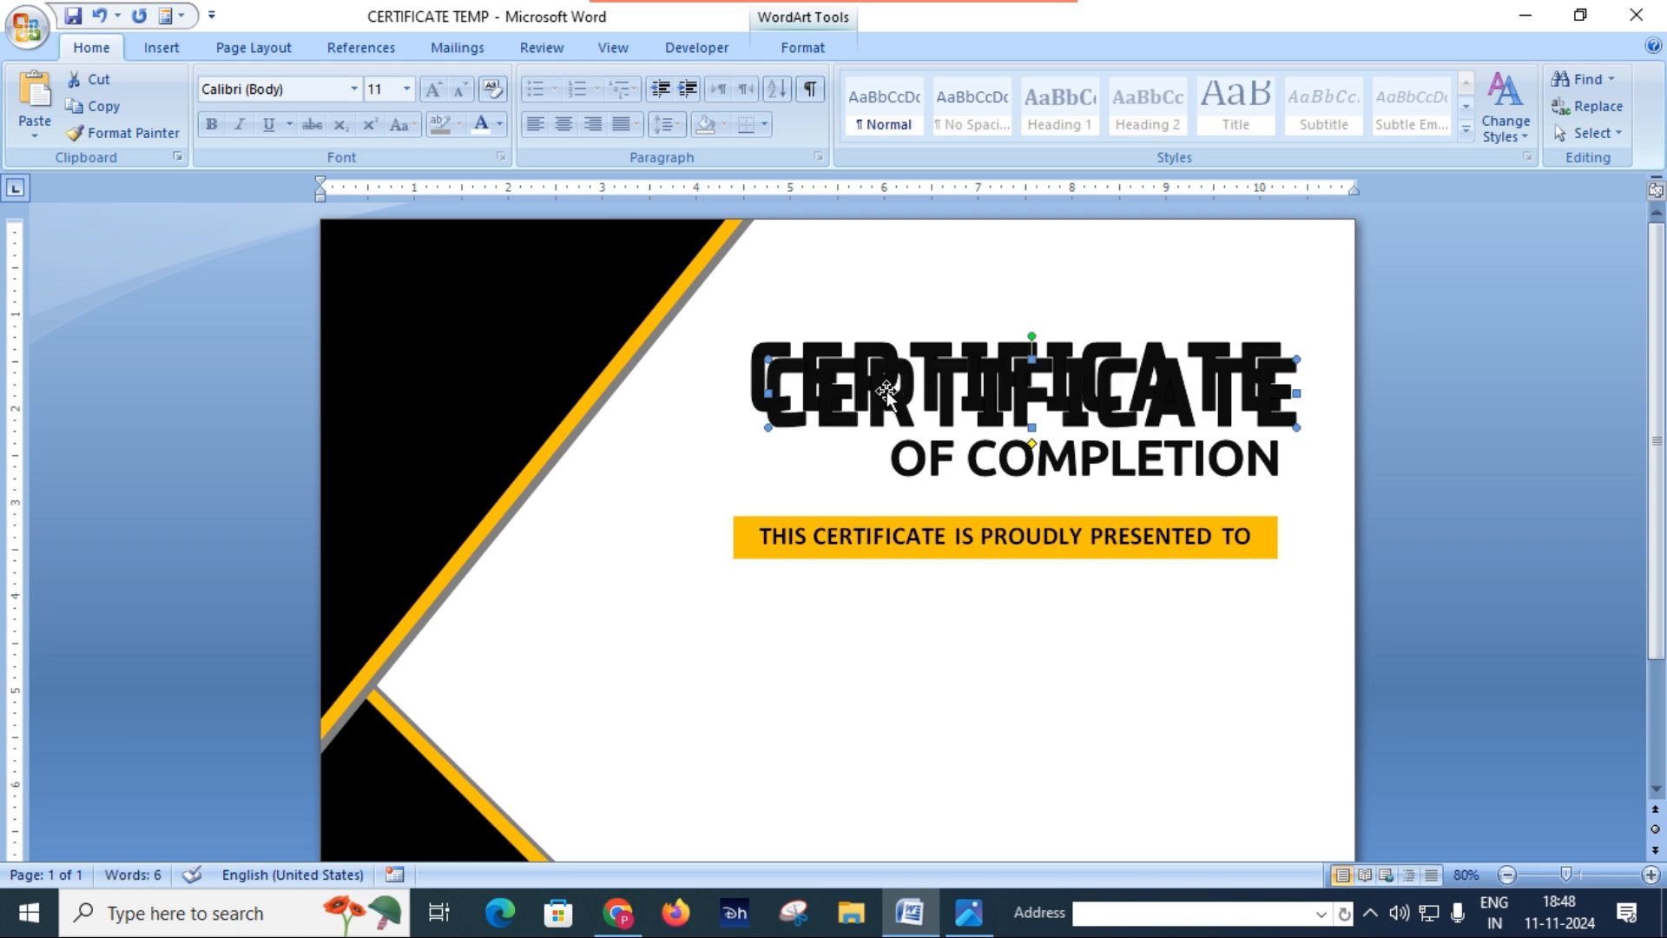
pyautogui.moveTo(825, 678); pyautogui.dragTo(859, 645)
# Step: Open the lower CERTIFICATE WordArt copy for text editing and set its font to Brock Script
pyautogui.rightClick(860, 644)
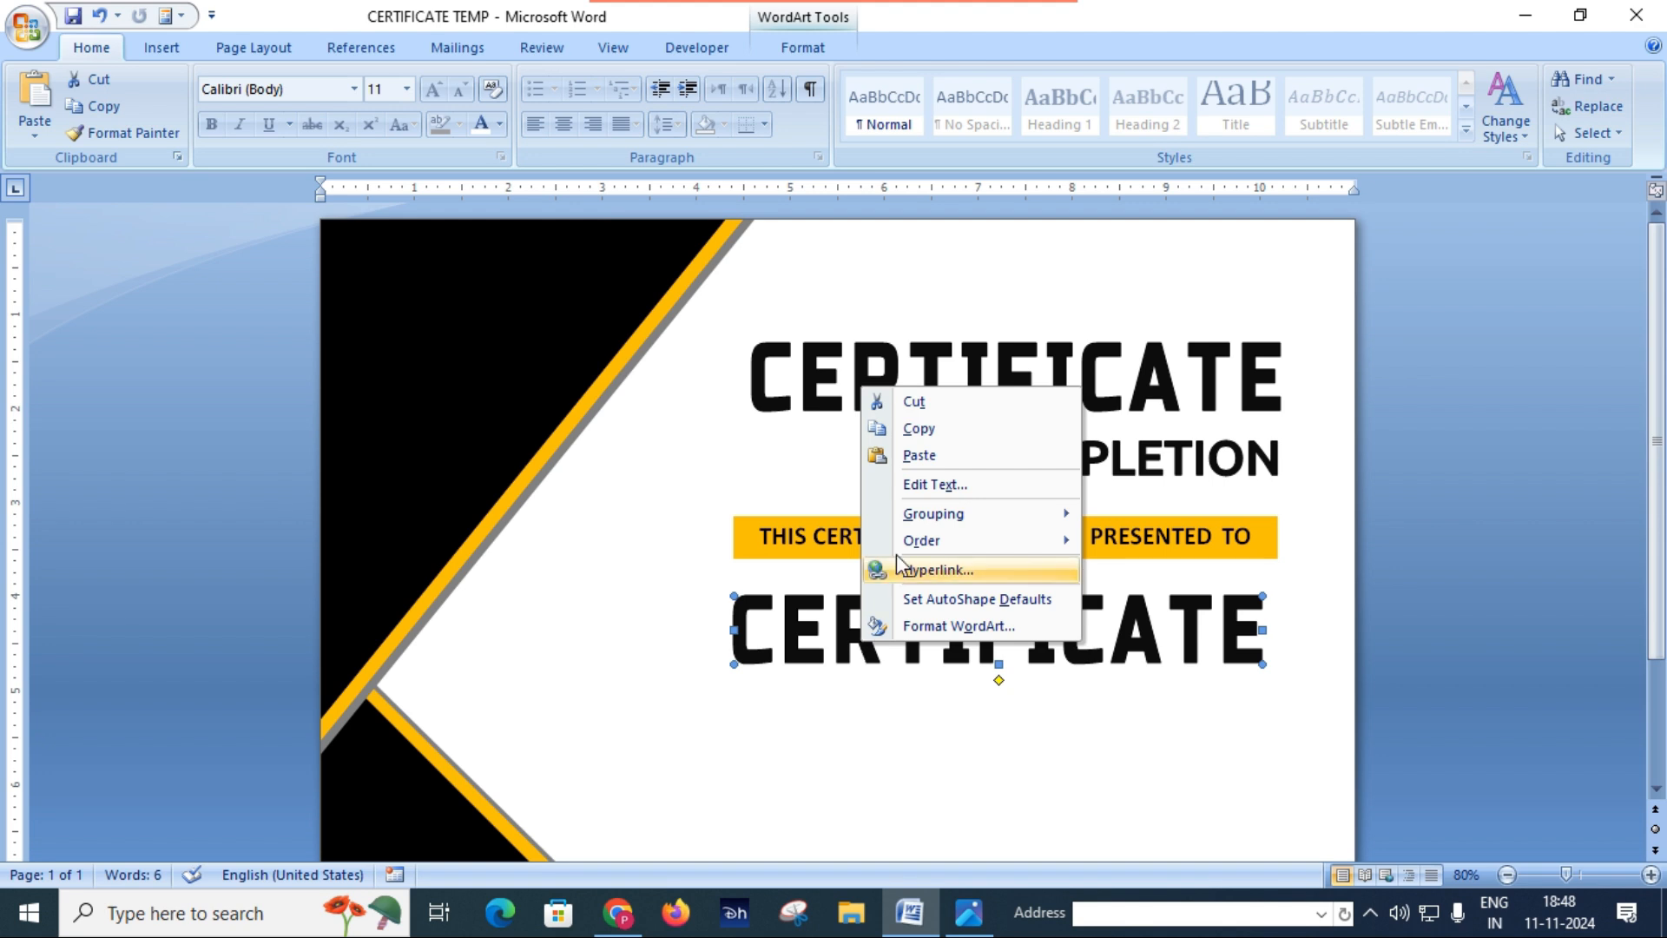
pyautogui.click(935, 484)
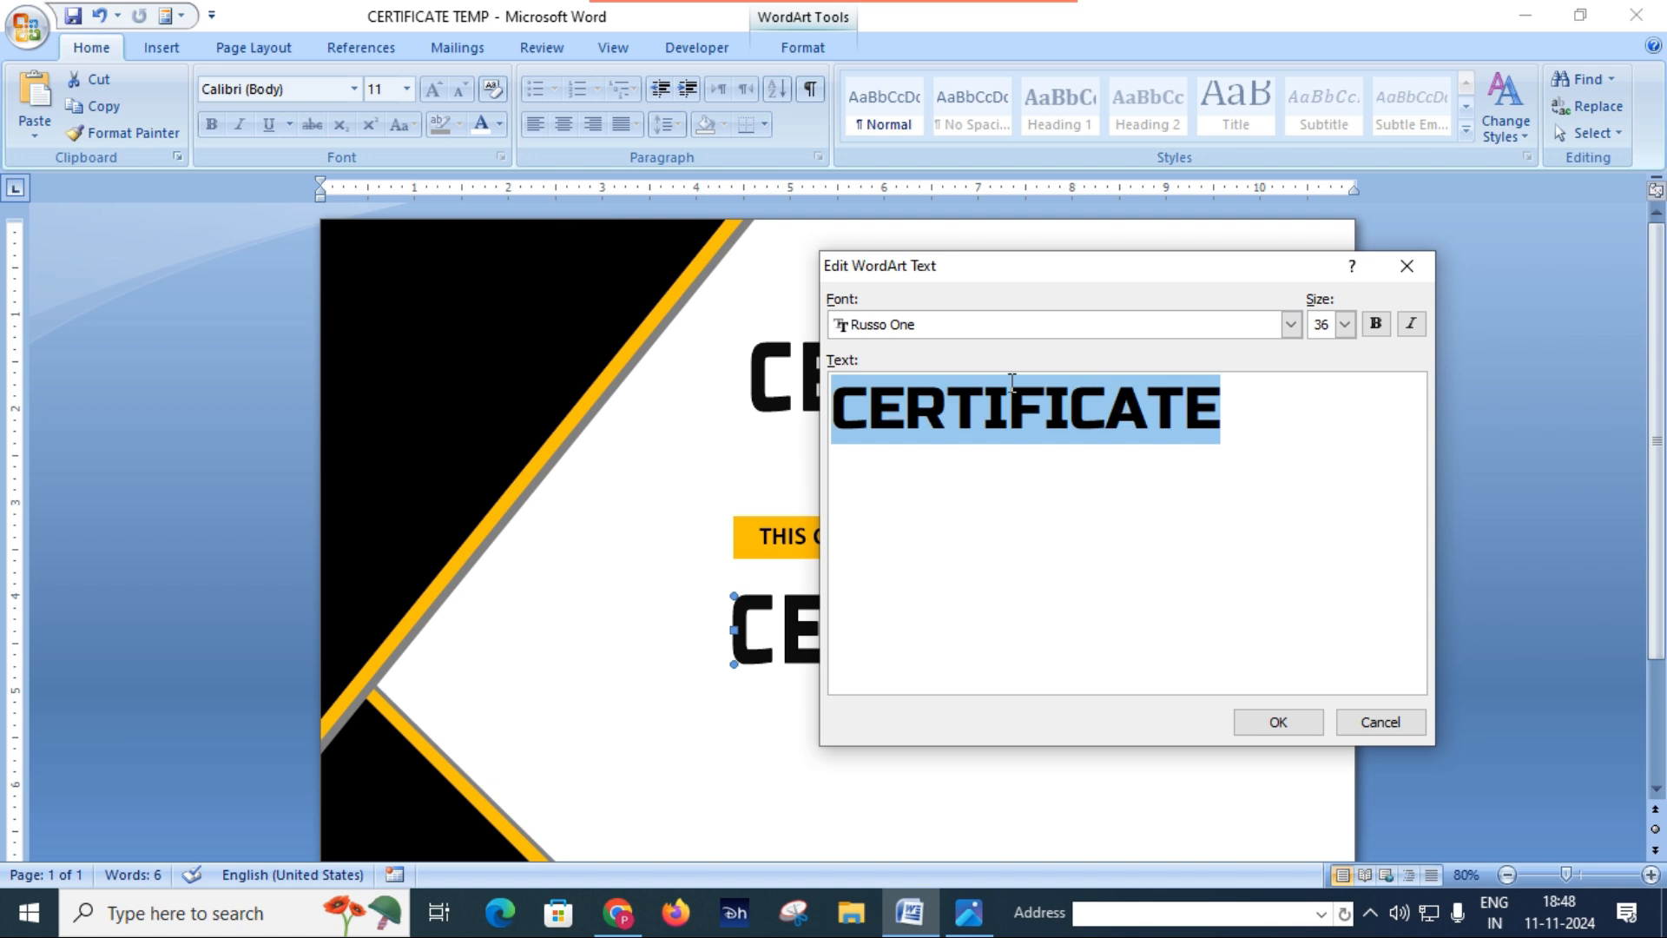
pyautogui.click(1290, 325)
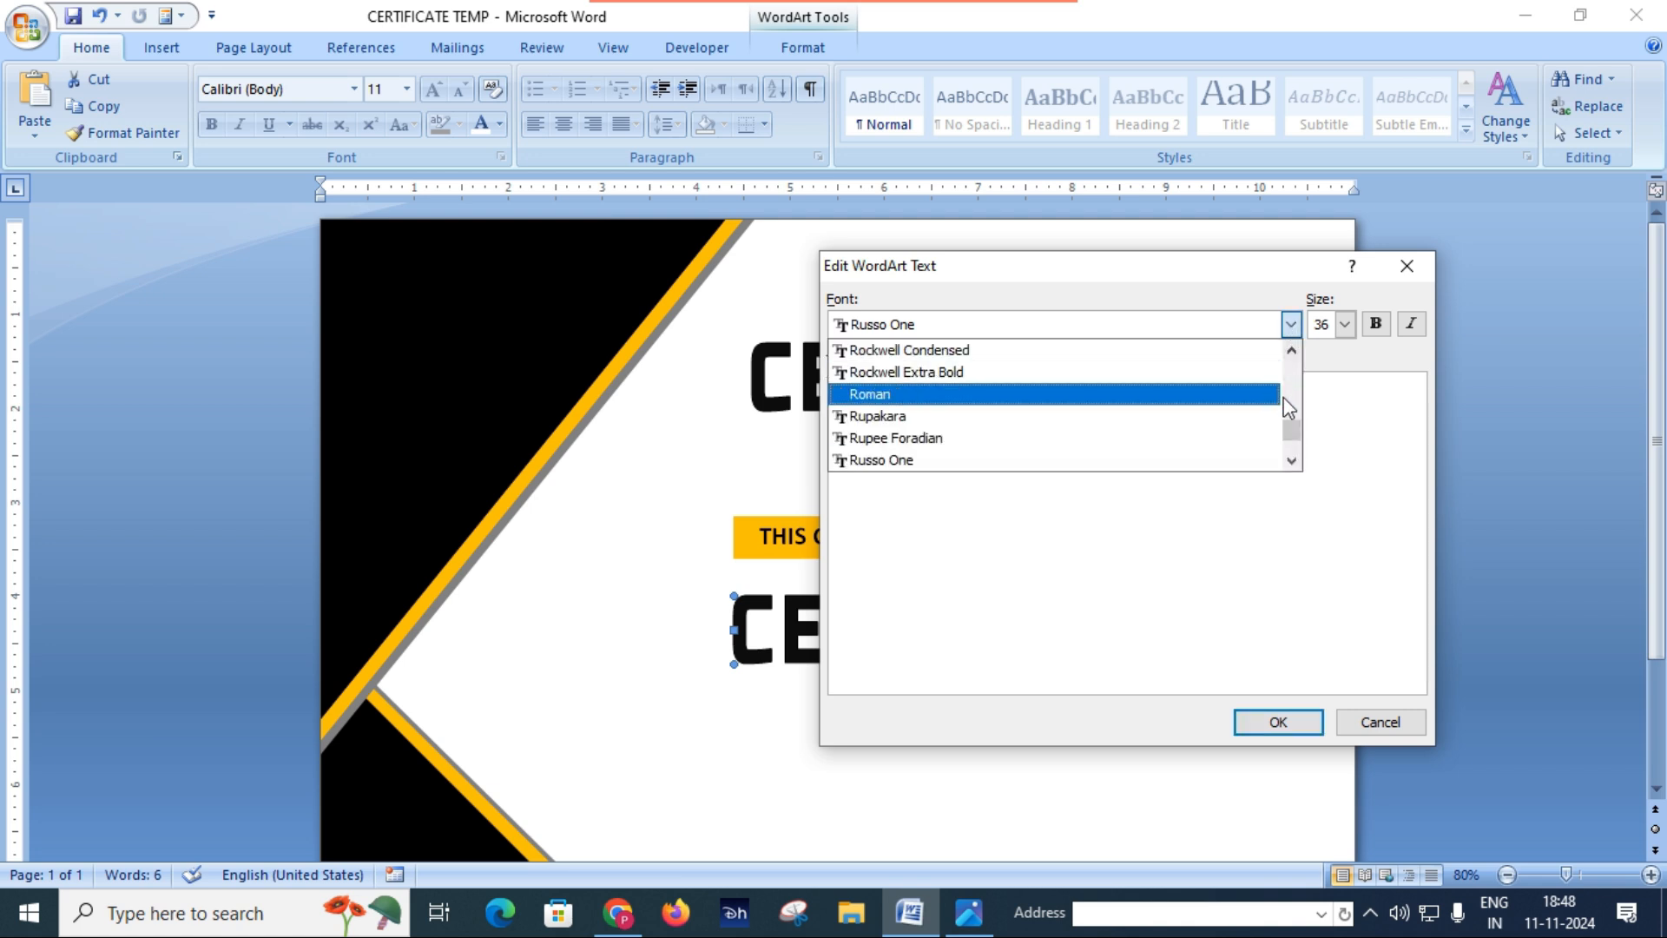
pyautogui.moveTo(1298, 439); pyautogui.dragTo(1288, 385)
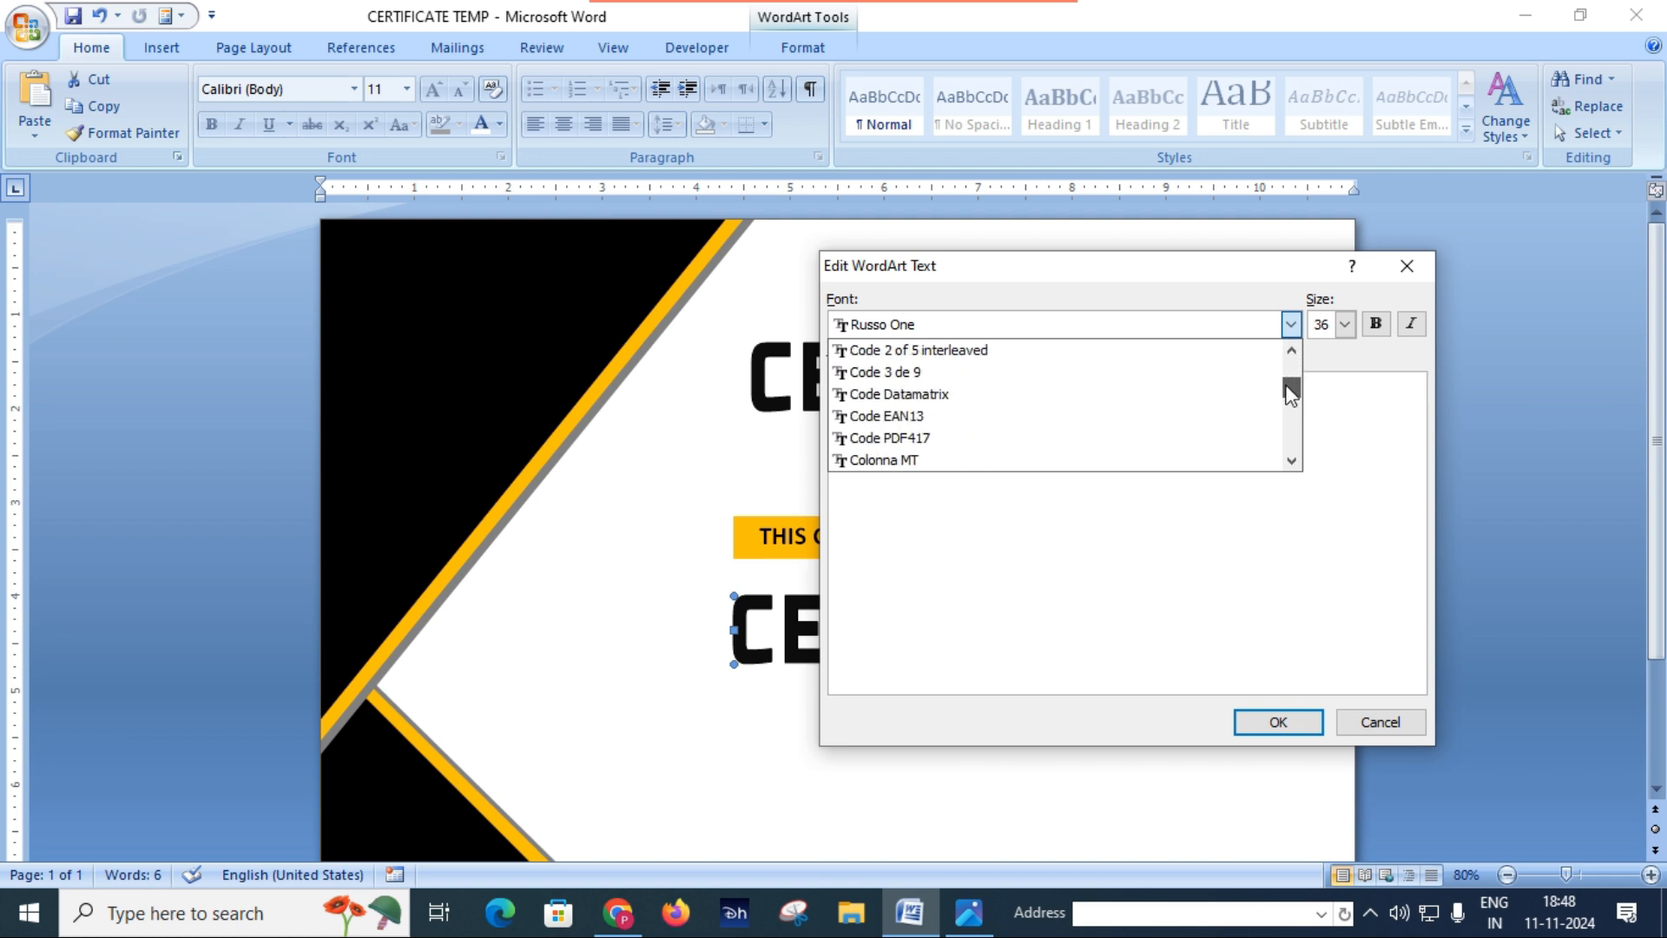
pyautogui.scroll(6, 1154, 415)
pyautogui.scroll(6, 1142, 393)
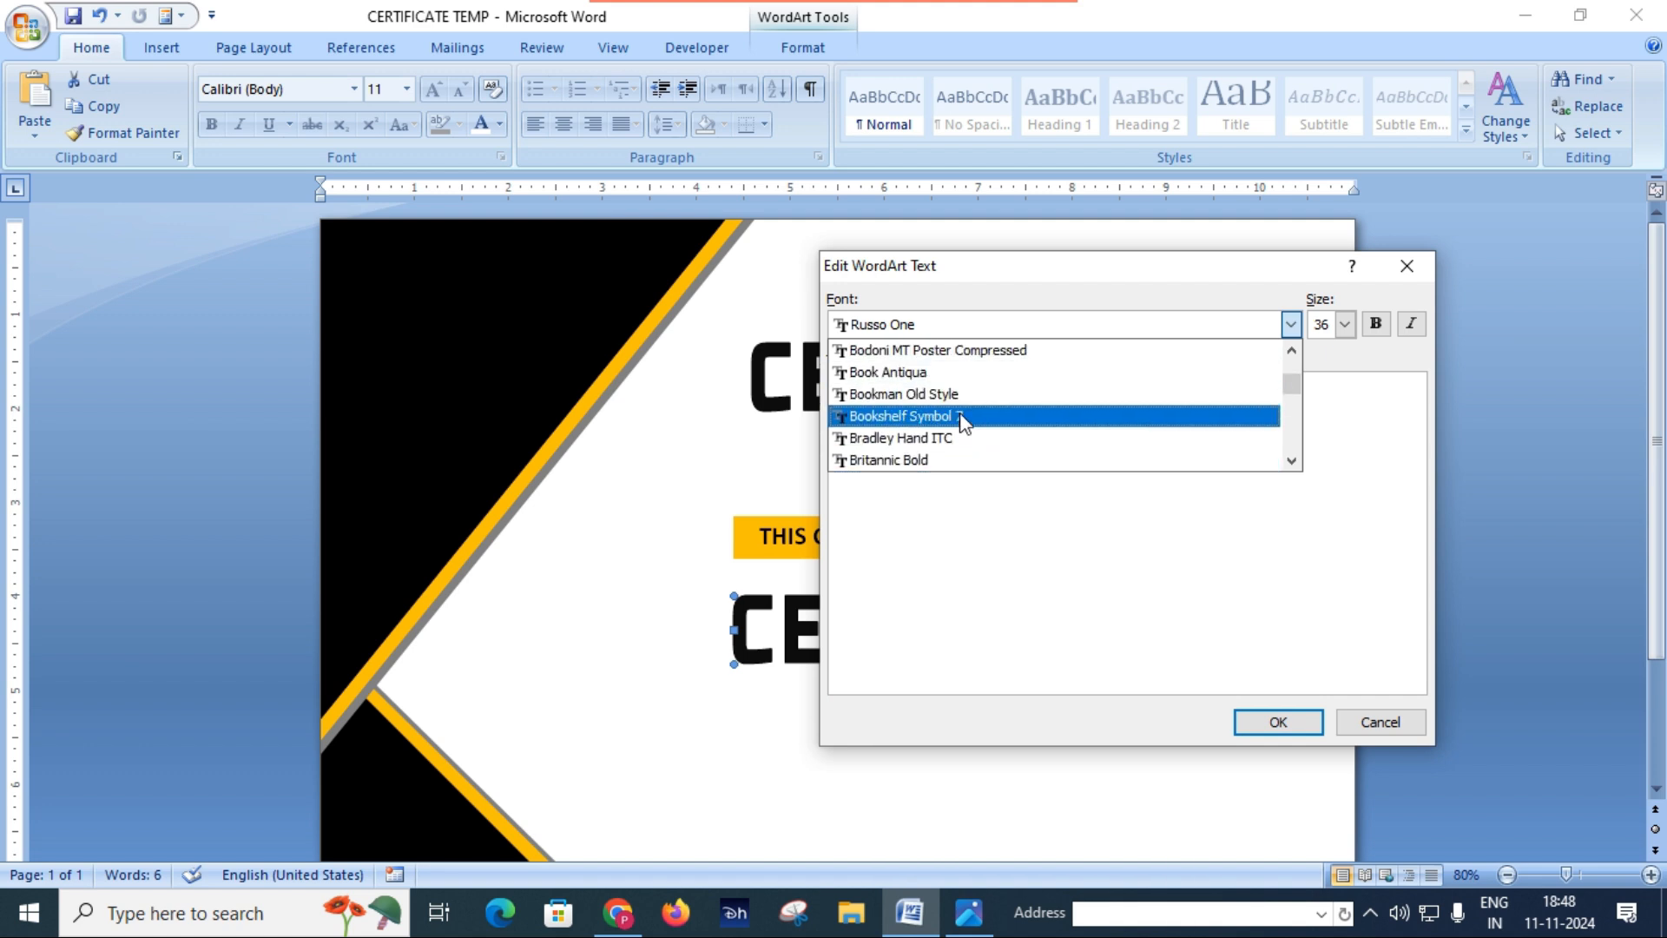
pyautogui.scroll(-1, 962, 421)
pyautogui.scroll(-2, 962, 421)
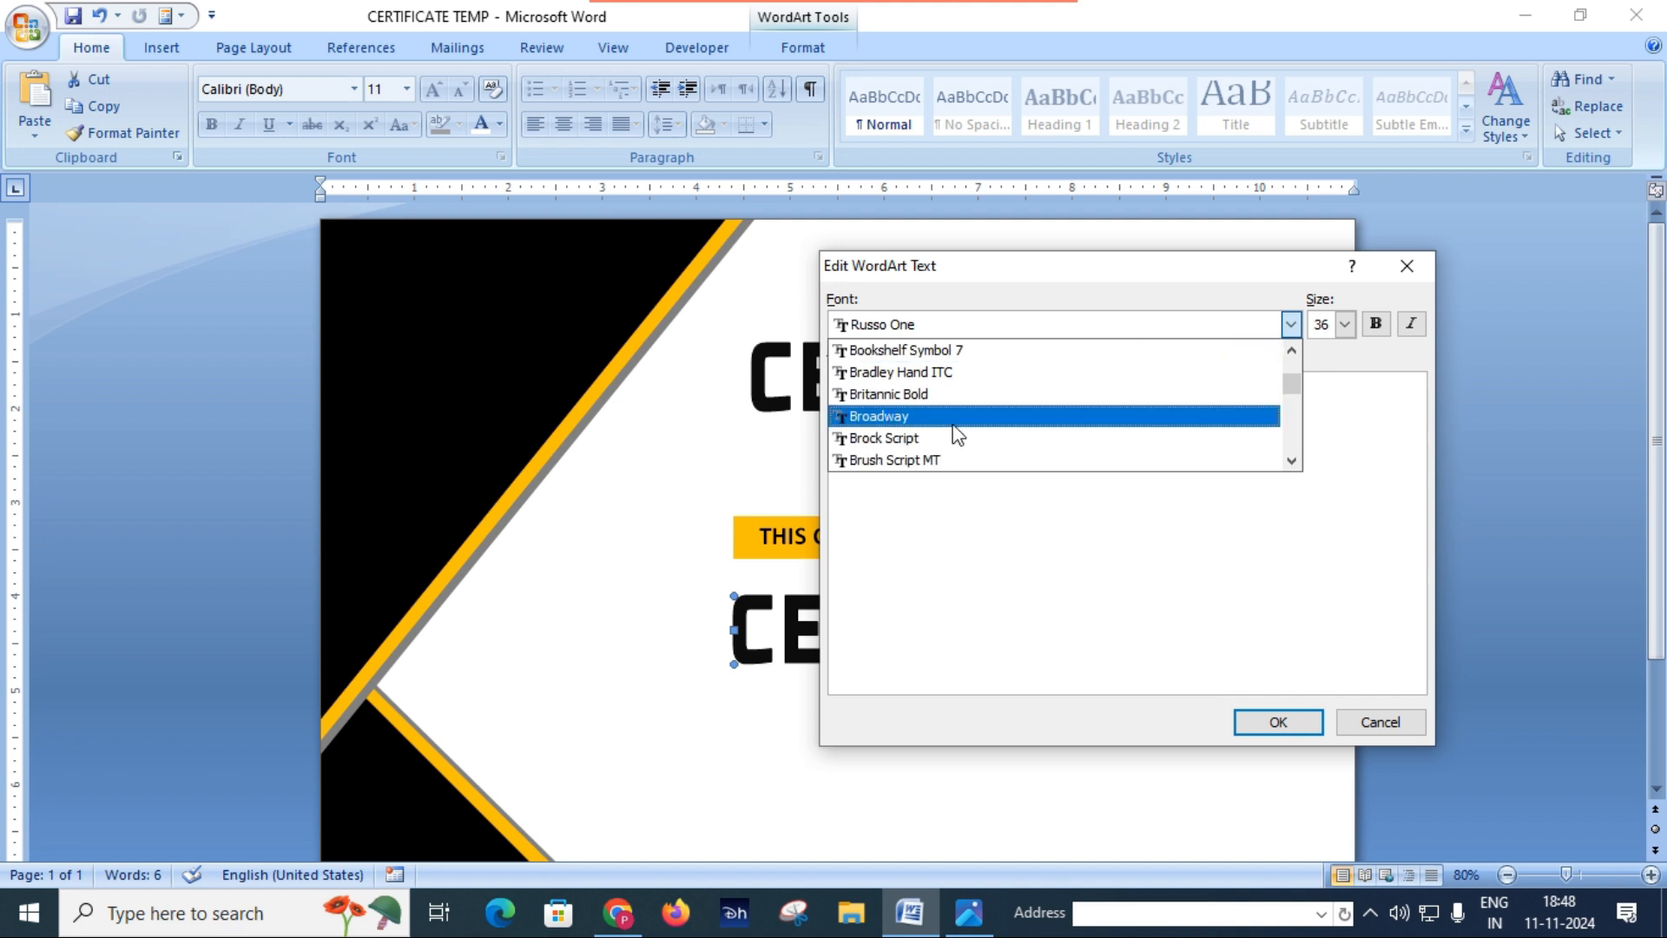
pyautogui.click(928, 442)
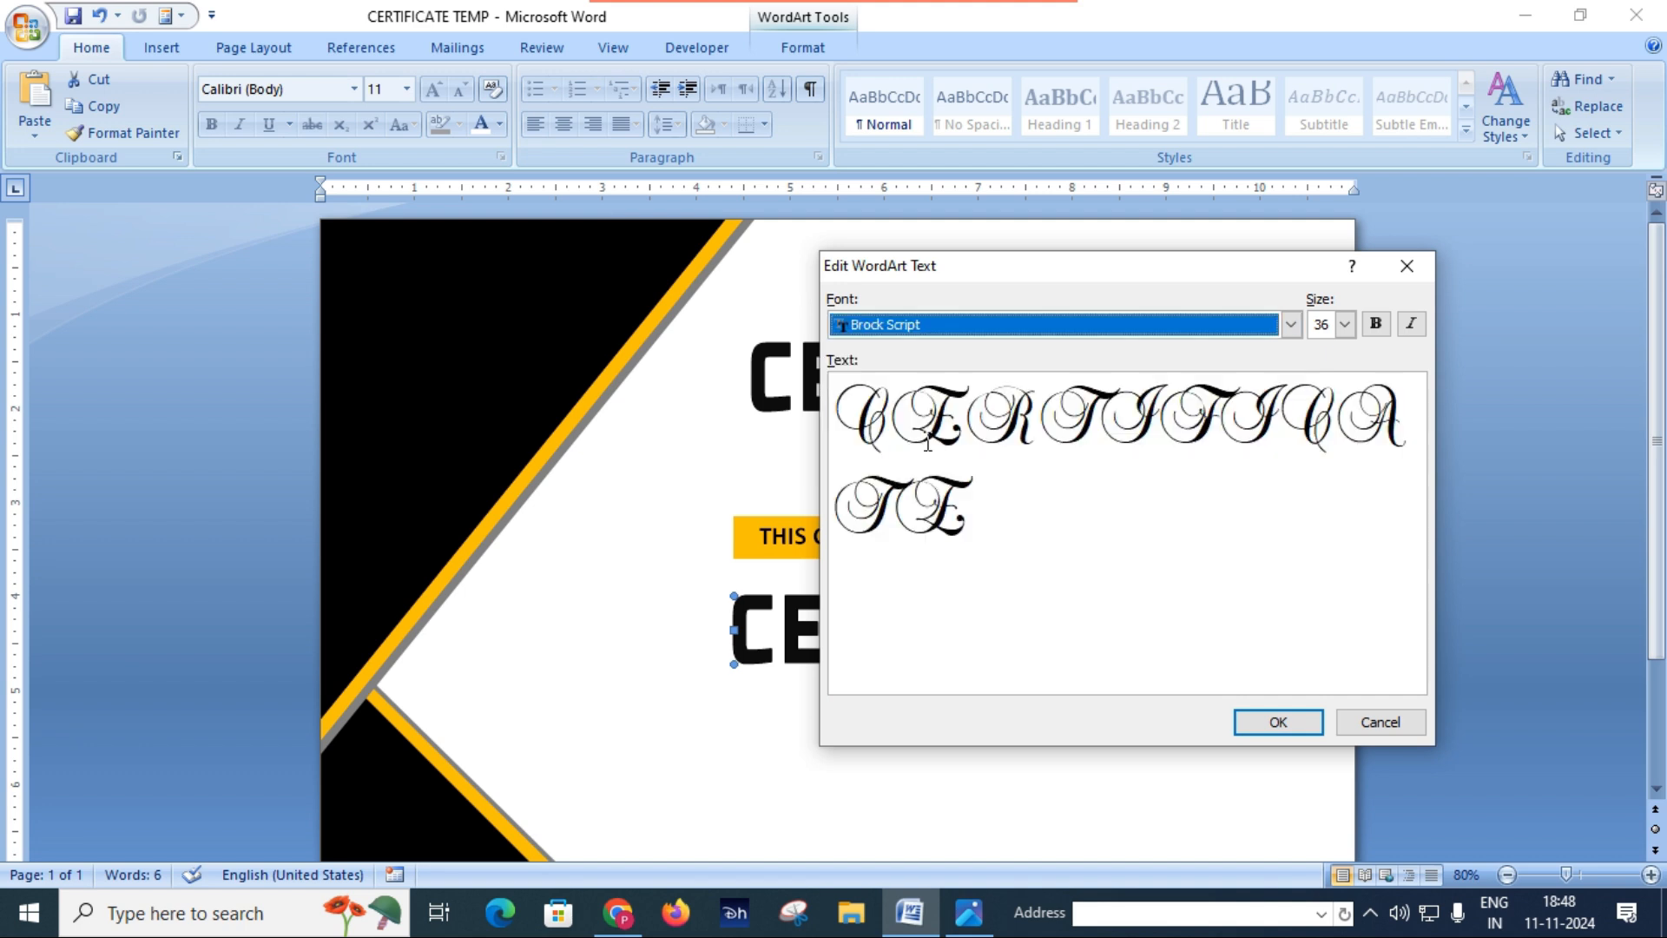
# Step: Replace the WordArt text with the recipient's full name, make it bold and apply the edited text
pyautogui.click(1004, 518)
pyautogui.press('BackSpace')
pyautogui.press('BackSpace')
pyautogui.press('BackSpace')
pyautogui.press('BackSpace')
pyautogui.press('BackSpace')
pyautogui.press('BackSpace')
pyautogui.press('BackSpace')
pyautogui.press('BackSpace')
pyautogui.press('BackSpace')
pyautogui.press('BackSpace')
pyautogui.press('BackSpace')
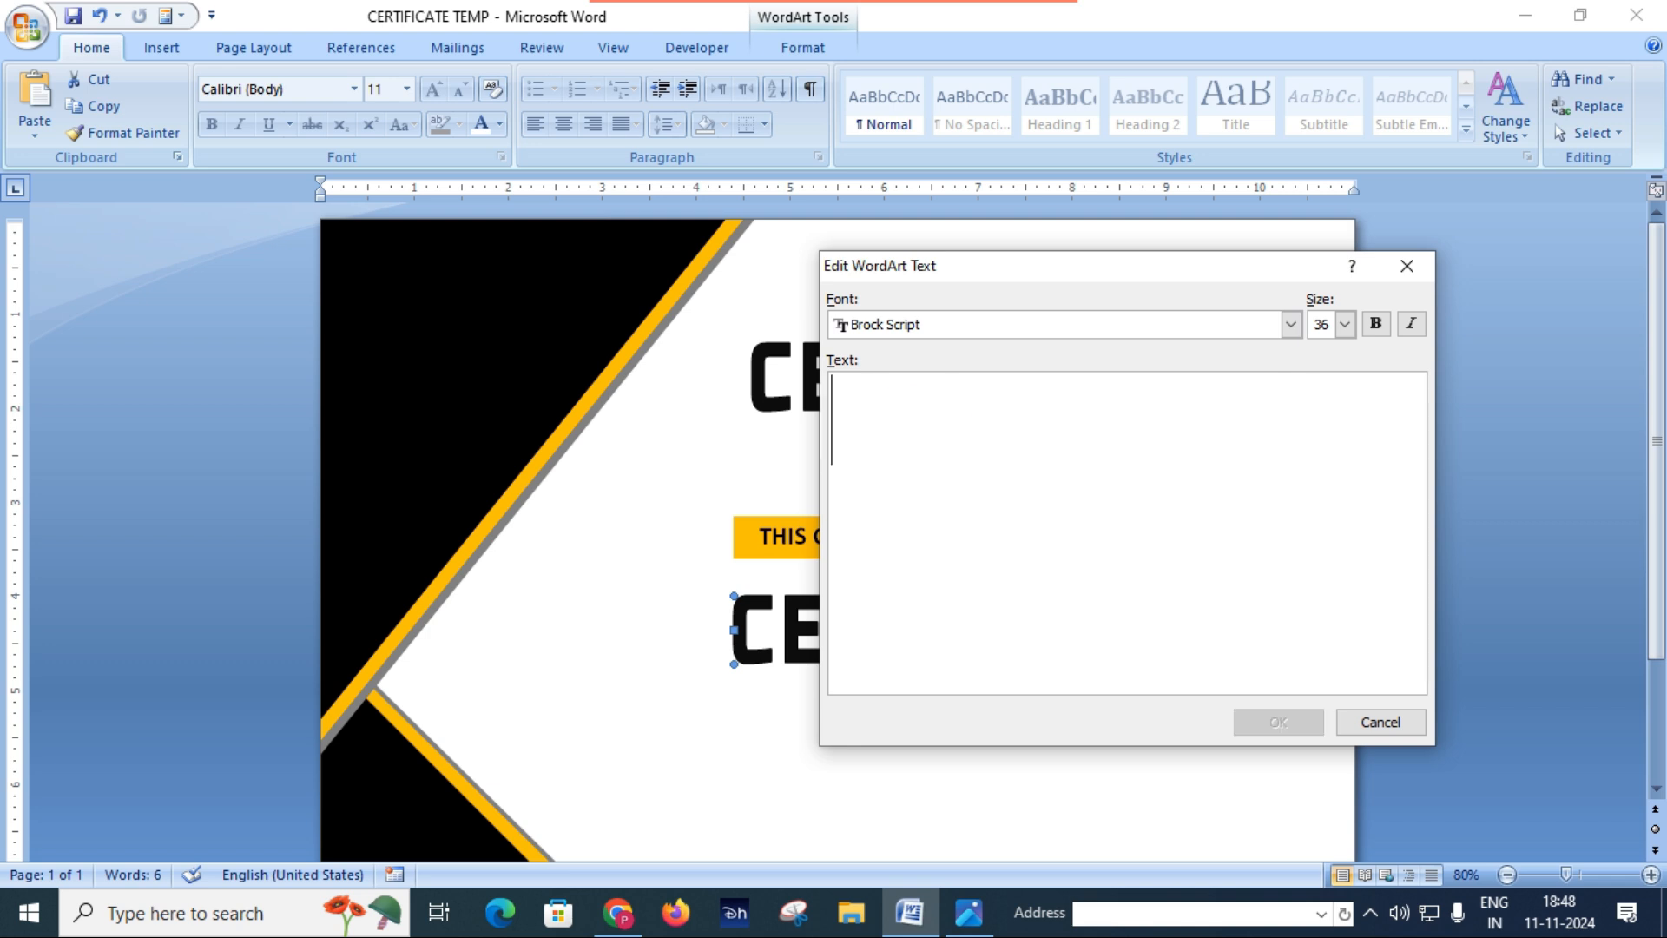
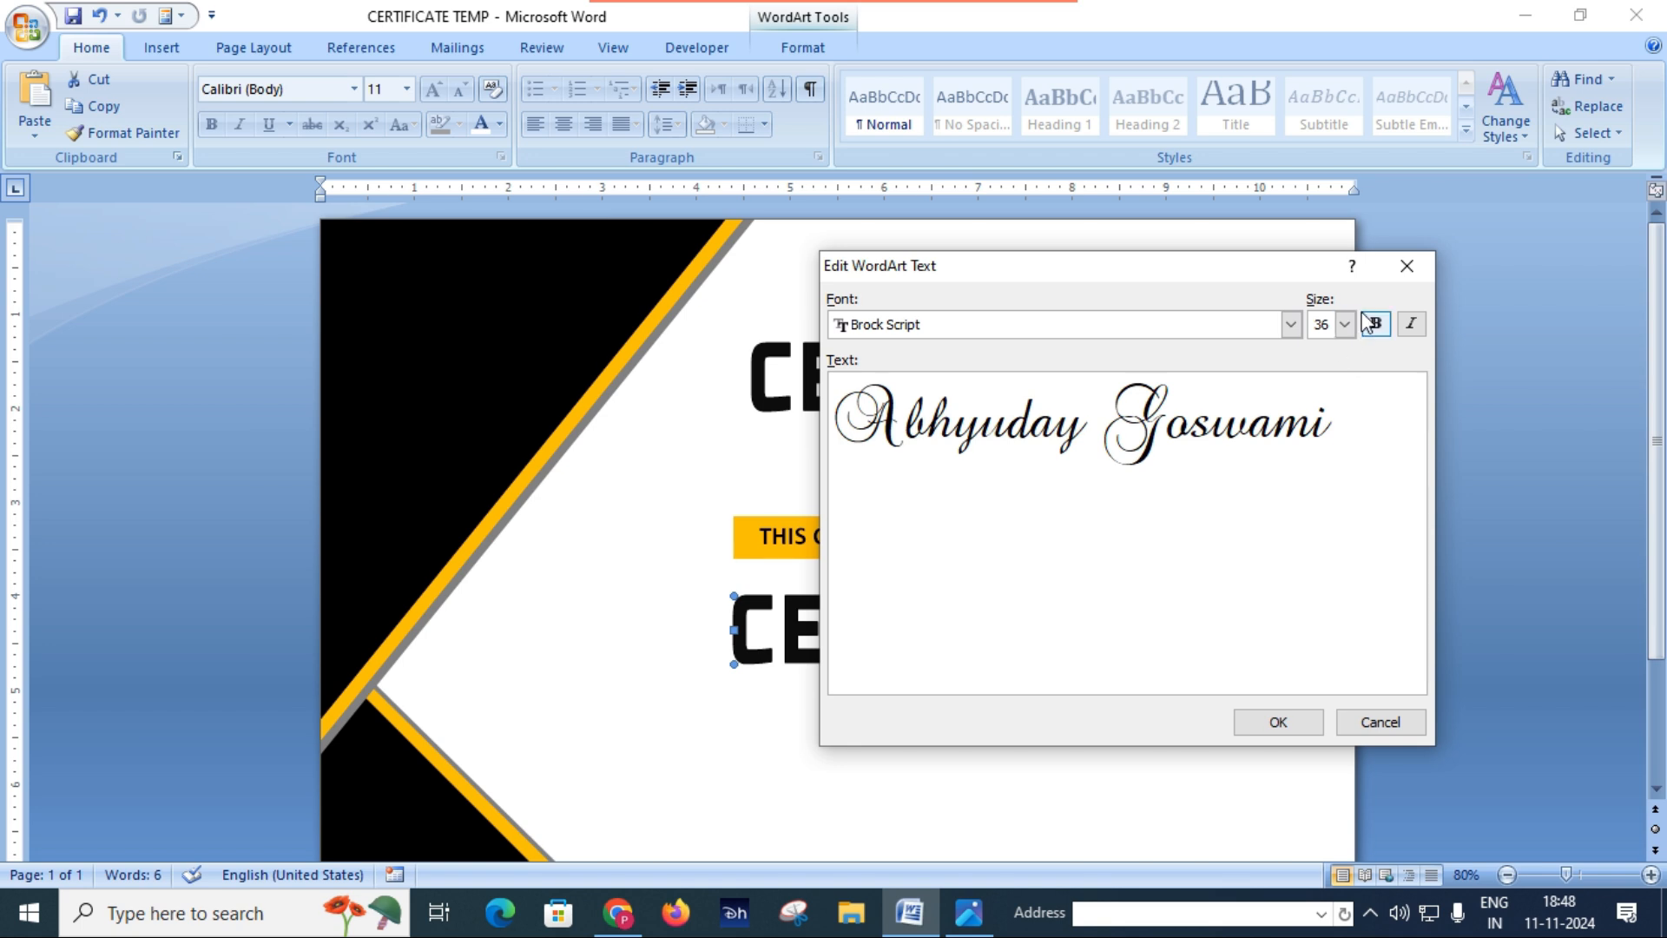
pyautogui.click(1382, 337)
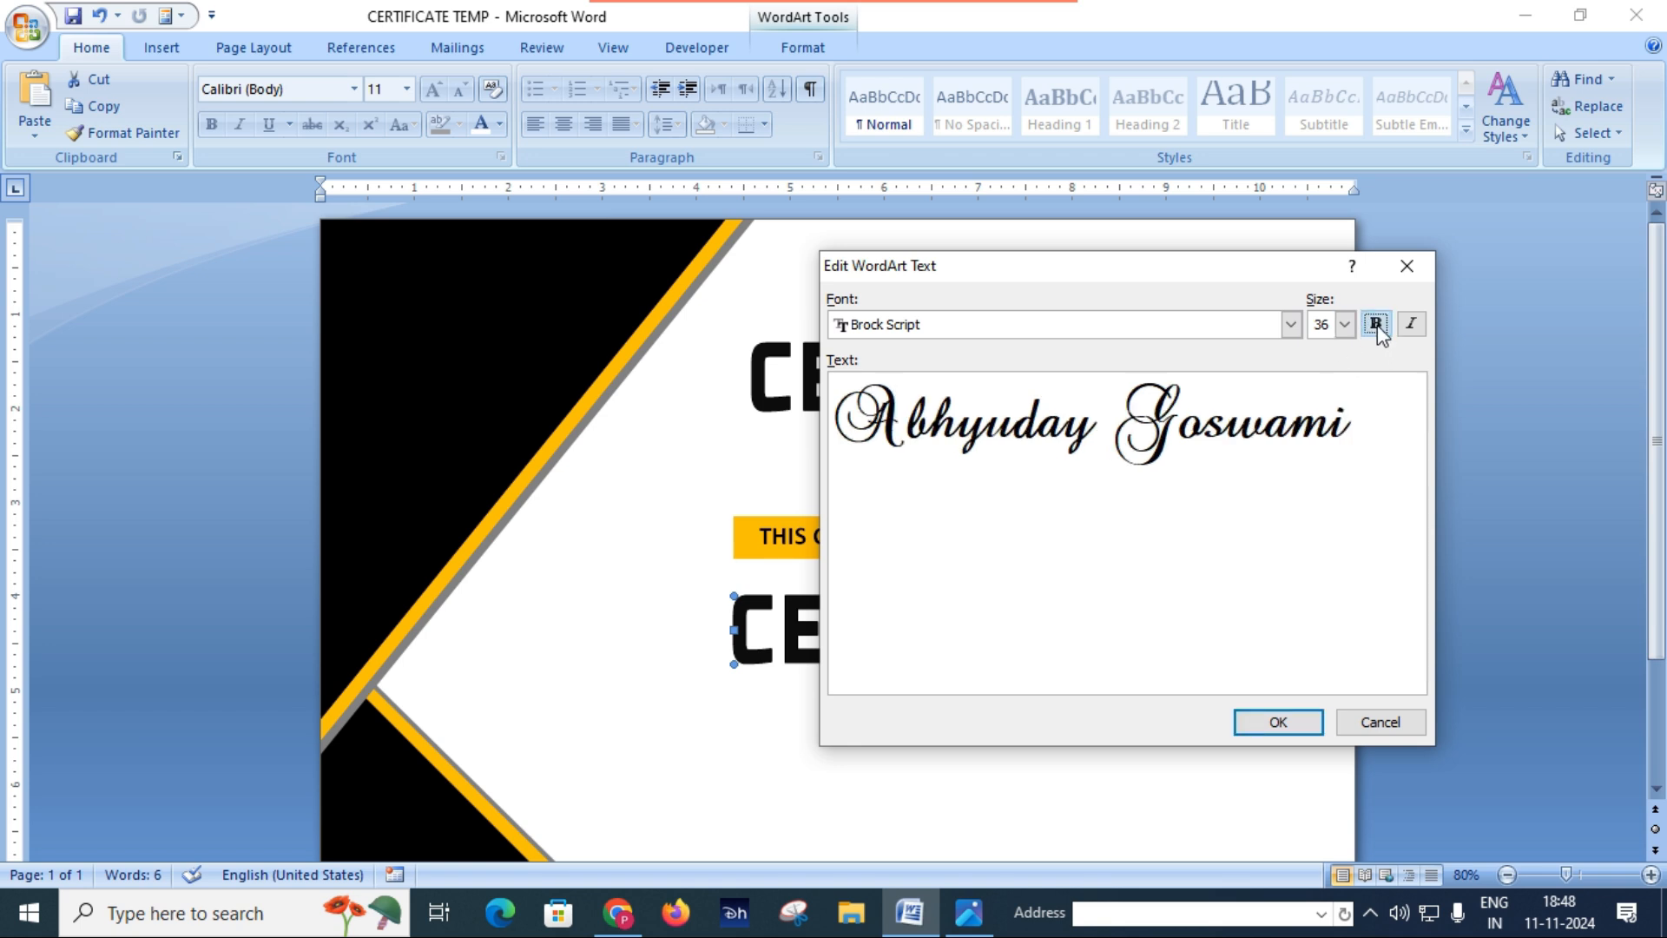
pyautogui.click(1279, 723)
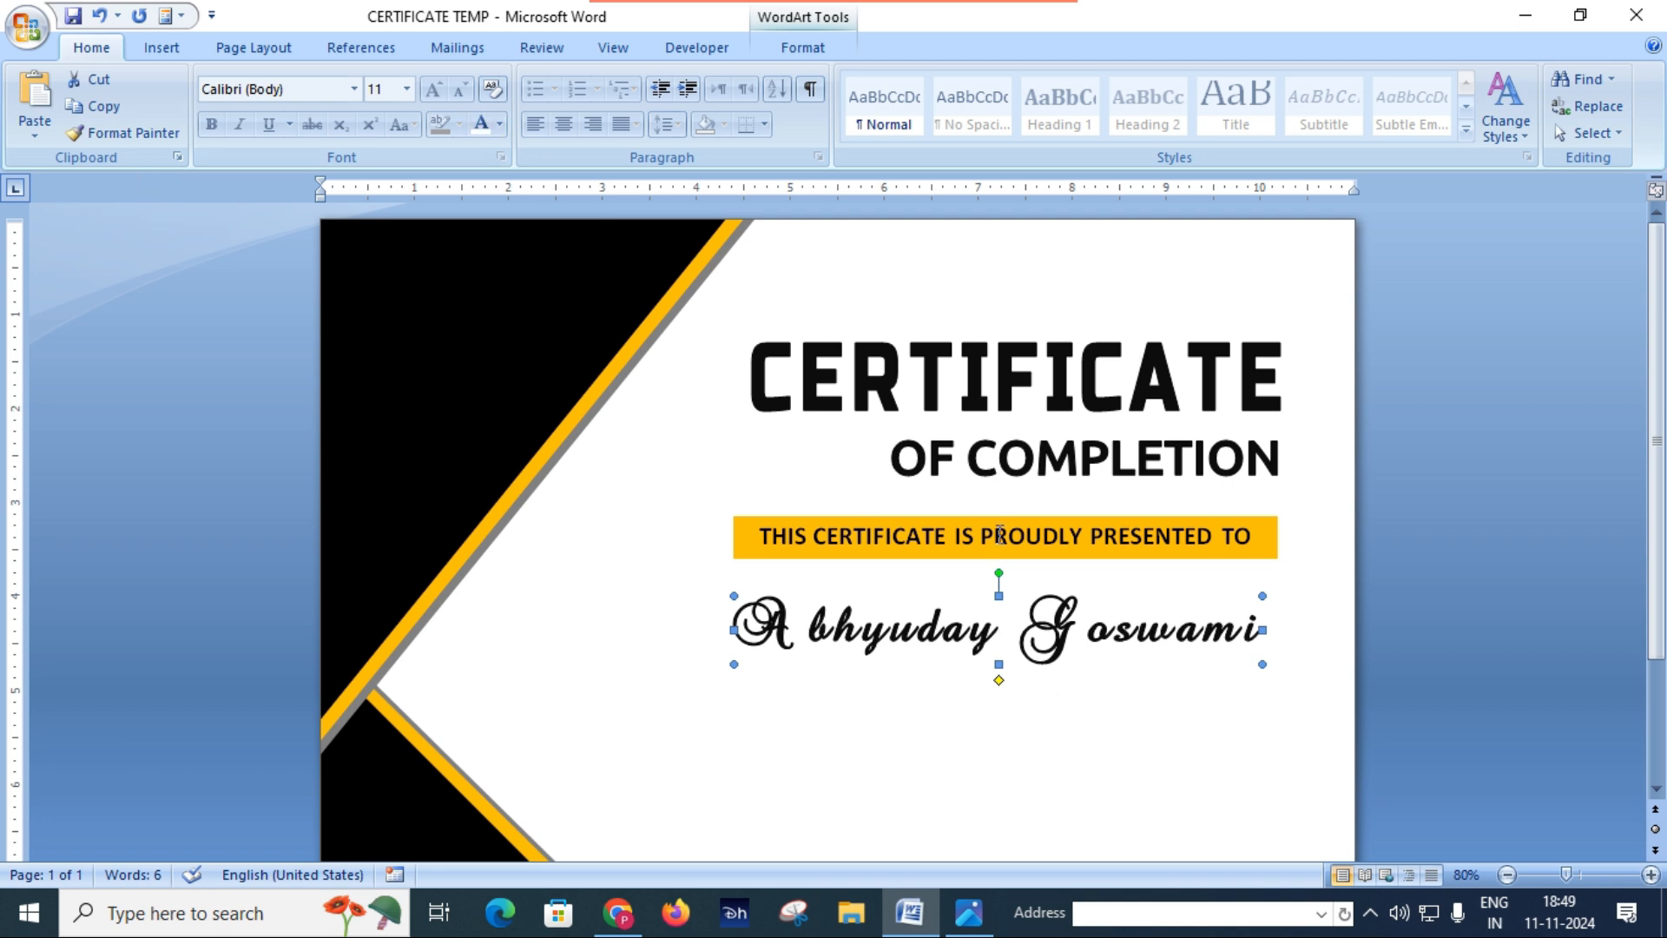
# Step: Set the recipient name WordArt's character spacing to Normal and enlarge it to about 1.16" high and 5.91" wide
pyautogui.click(815, 47)
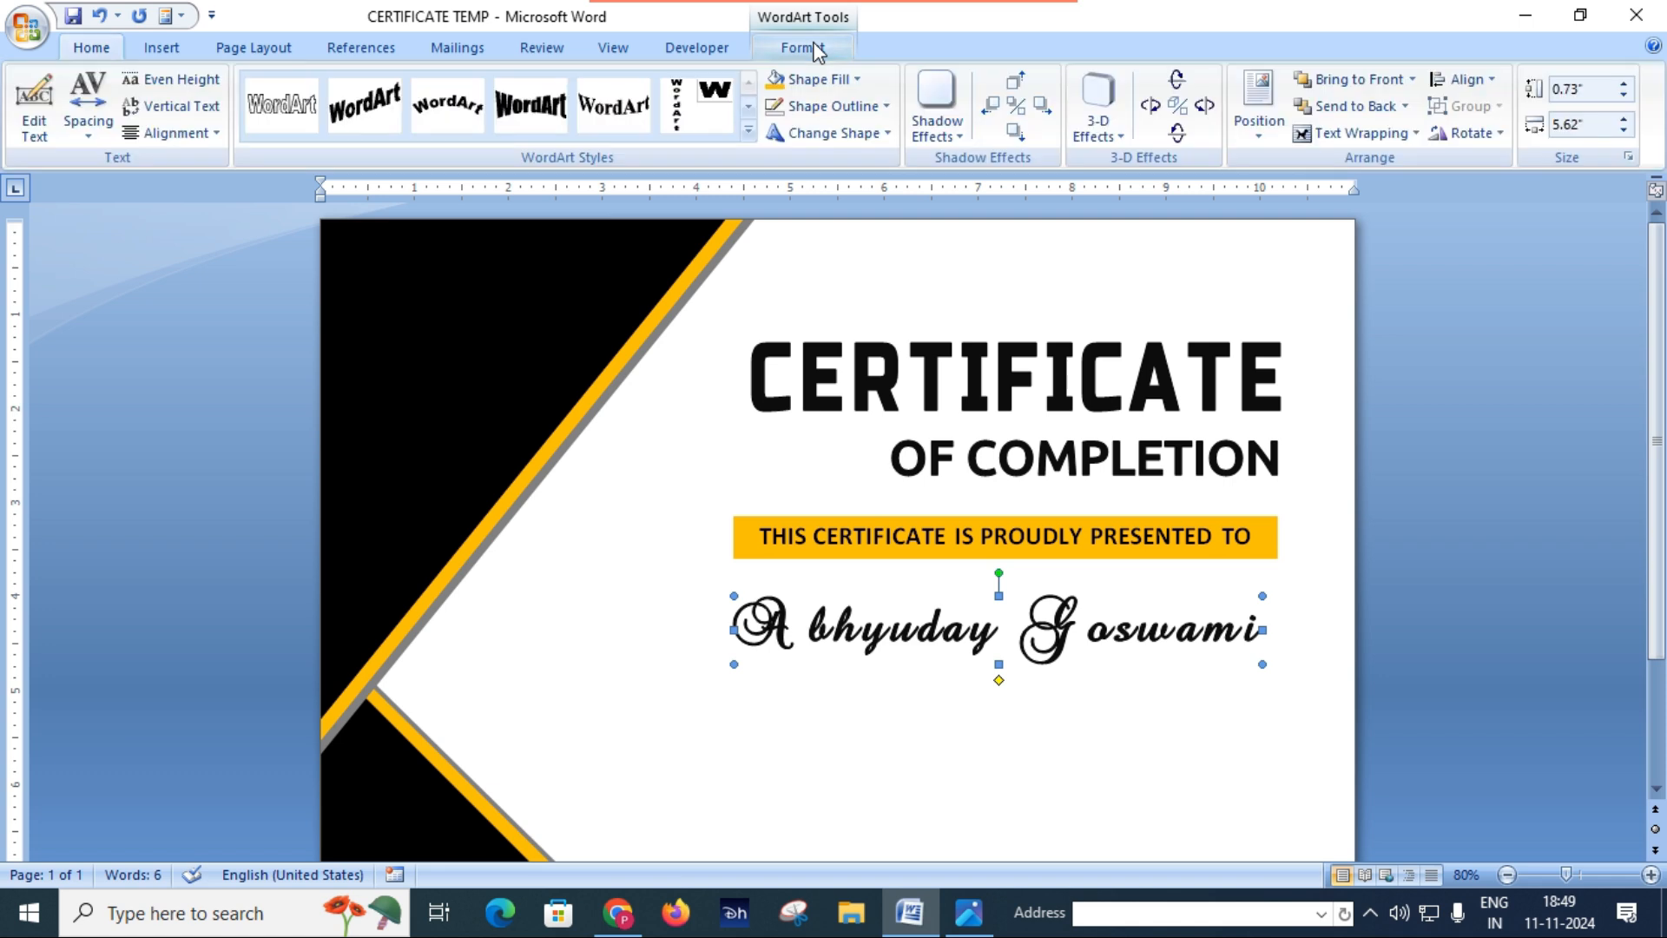
pyautogui.click(87, 113)
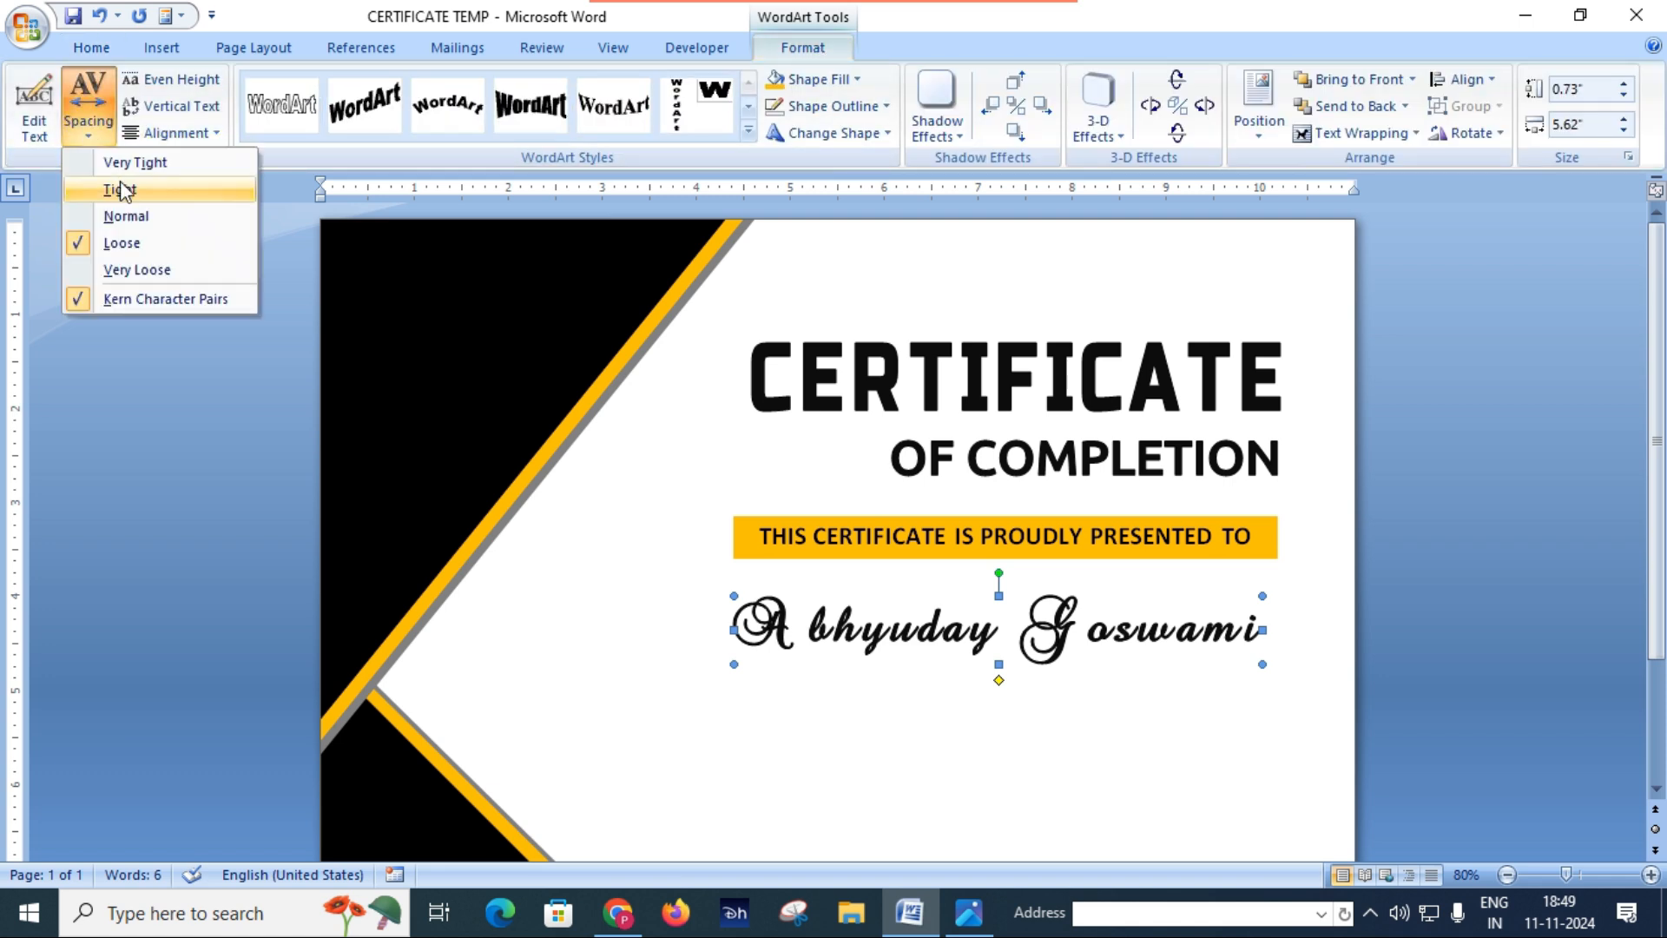
pyautogui.click(126, 216)
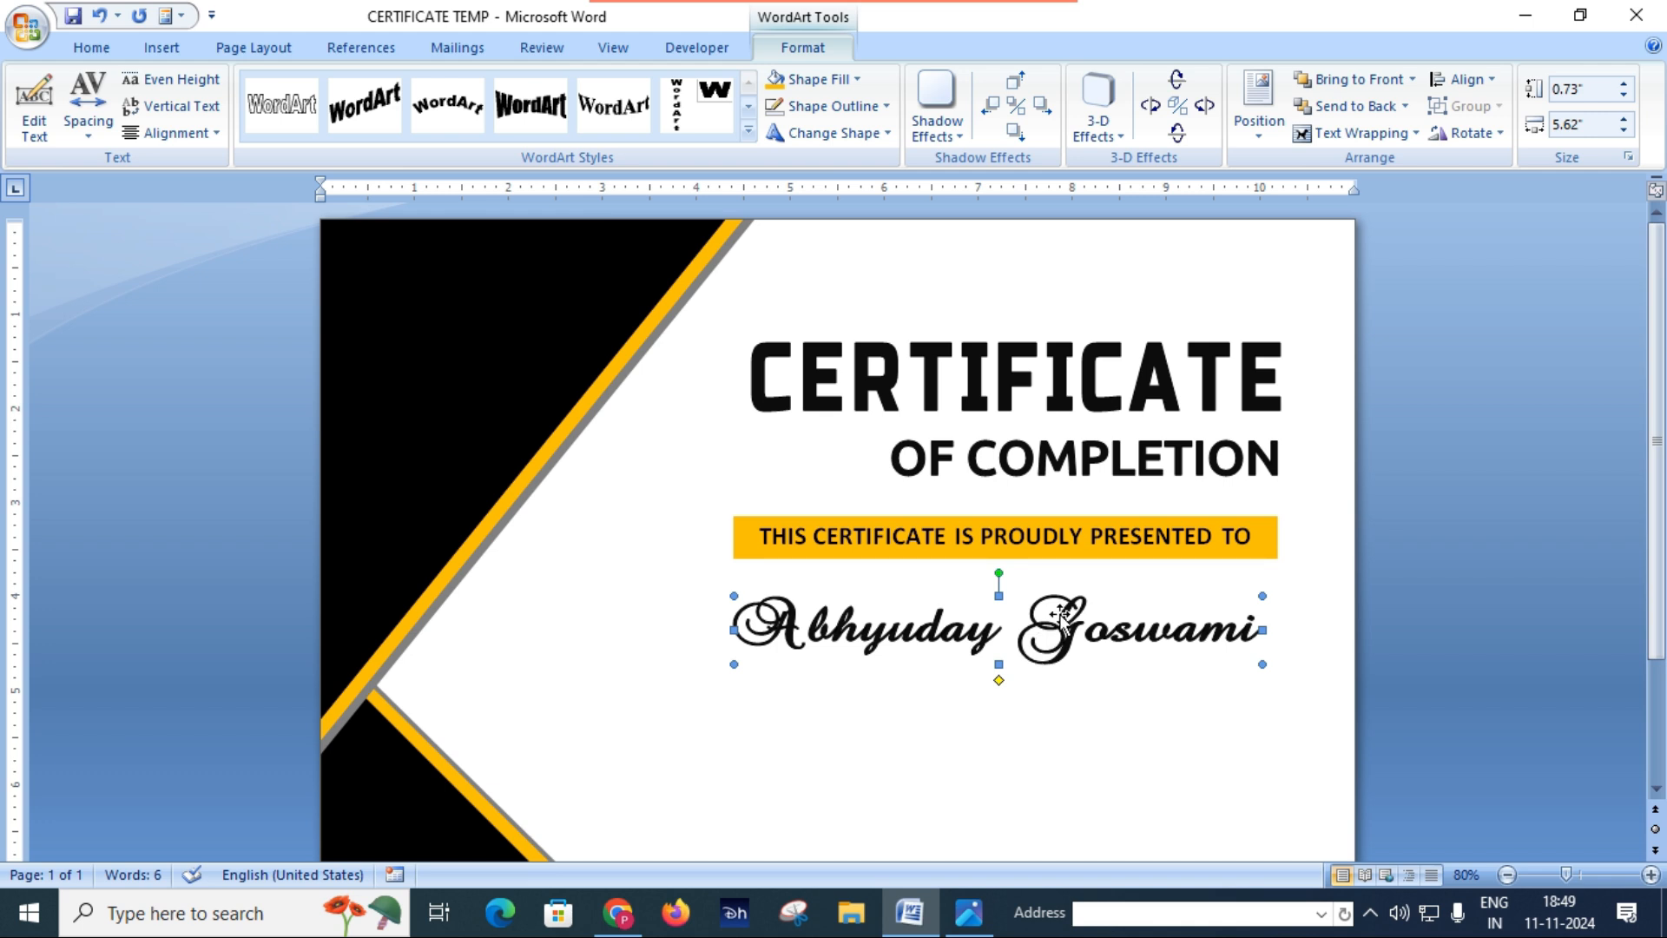
pyautogui.moveTo(998, 595); pyautogui.dragTo(995, 571)
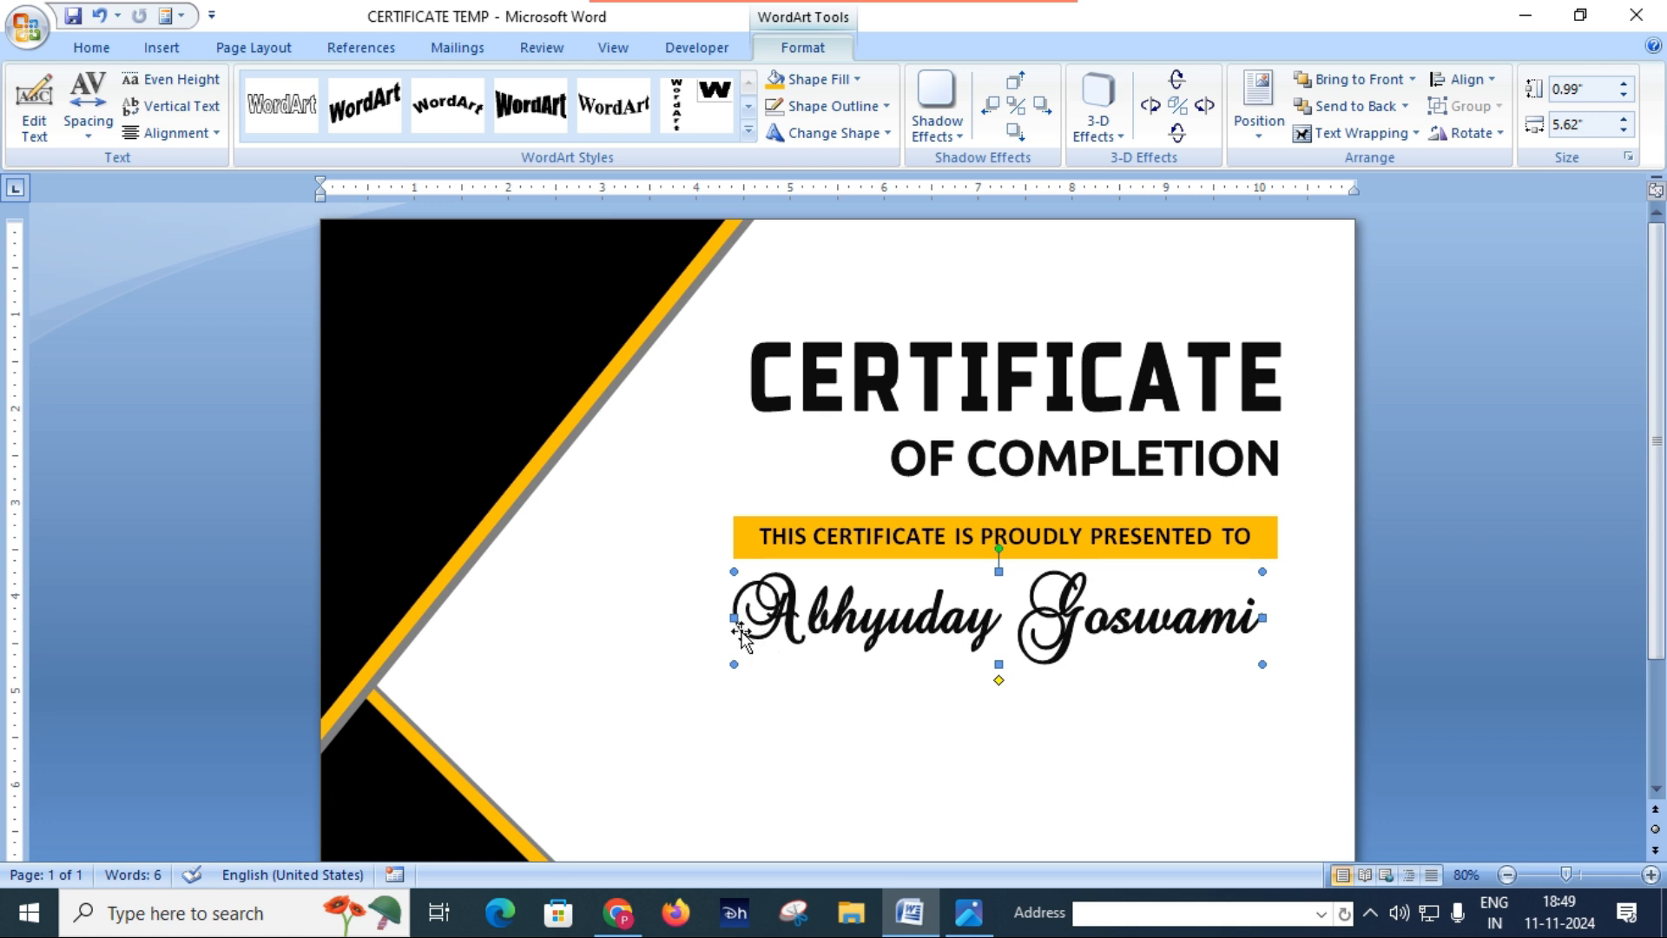
pyautogui.moveTo(736, 619); pyautogui.dragTo(707, 618)
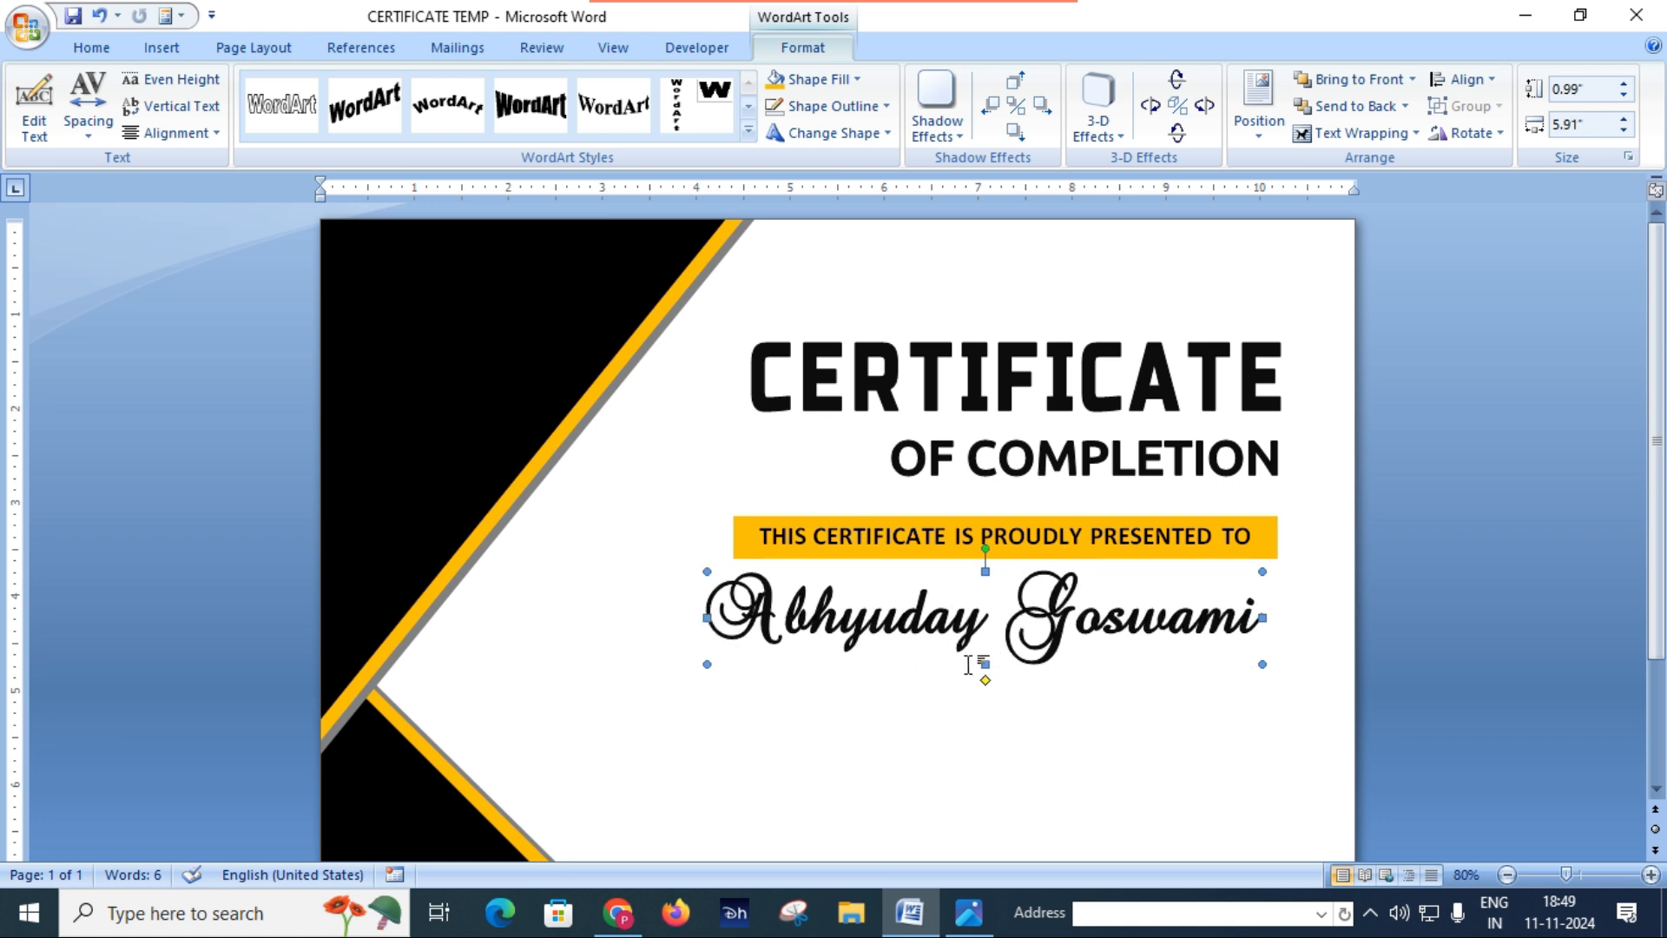
pyautogui.moveTo(986, 666); pyautogui.dragTo(986, 680)
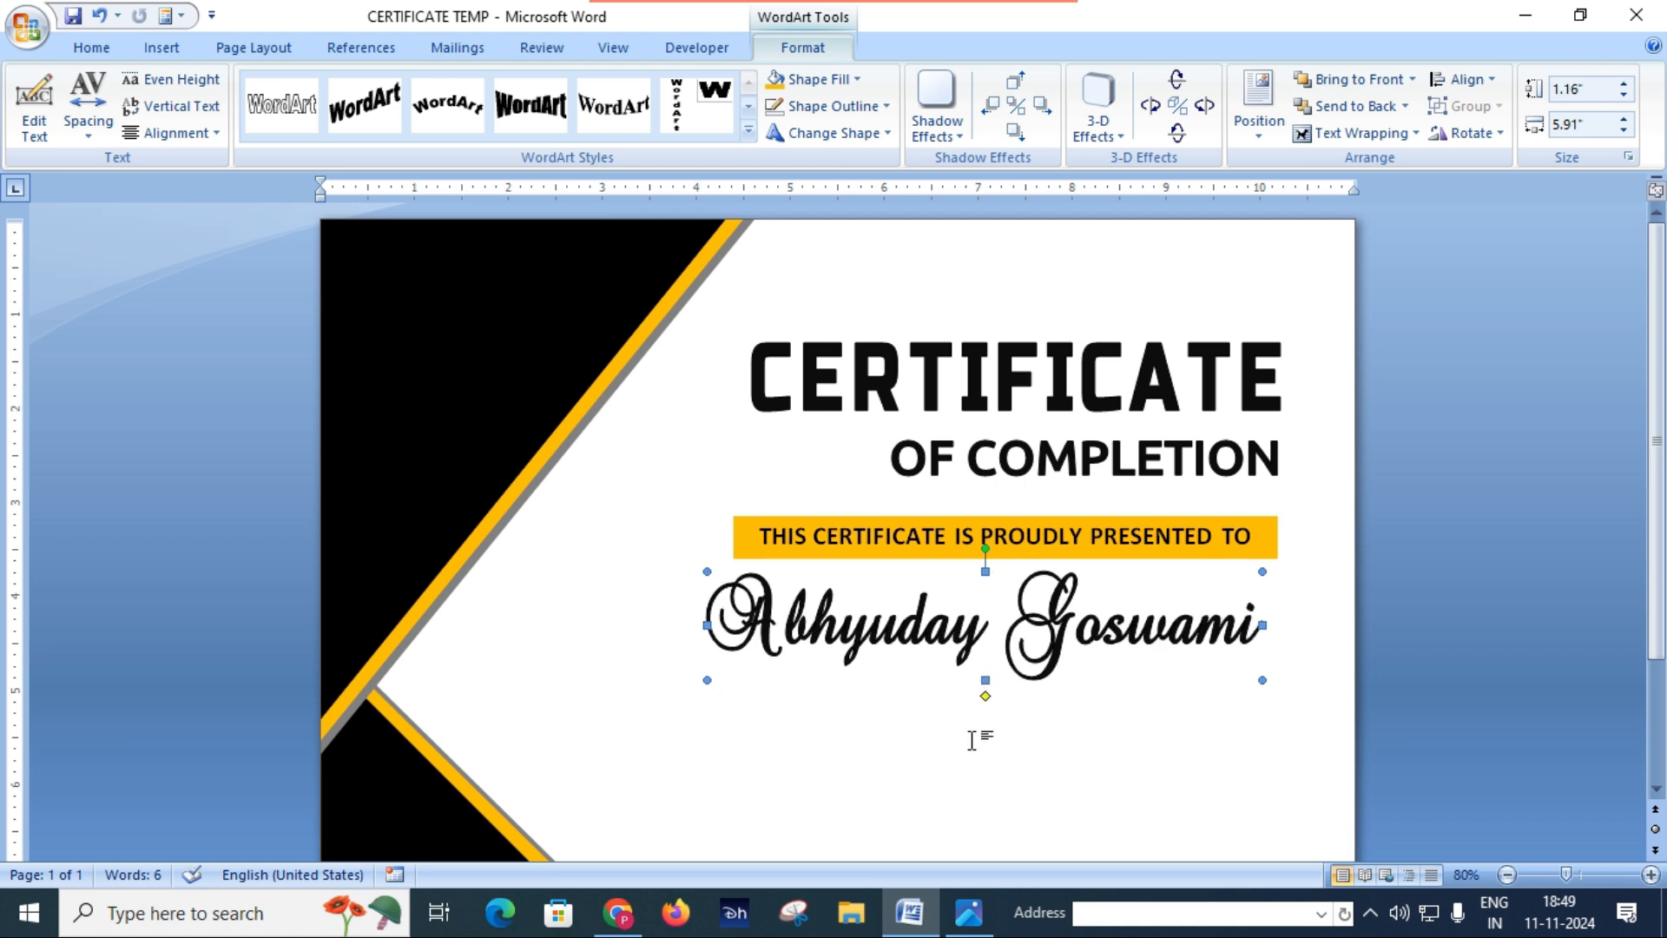
# Step: Compare the recipient name with Certificate.JPG, then remove bold from the name WordArt in Word and apply the edit
pyautogui.click(964, 912)
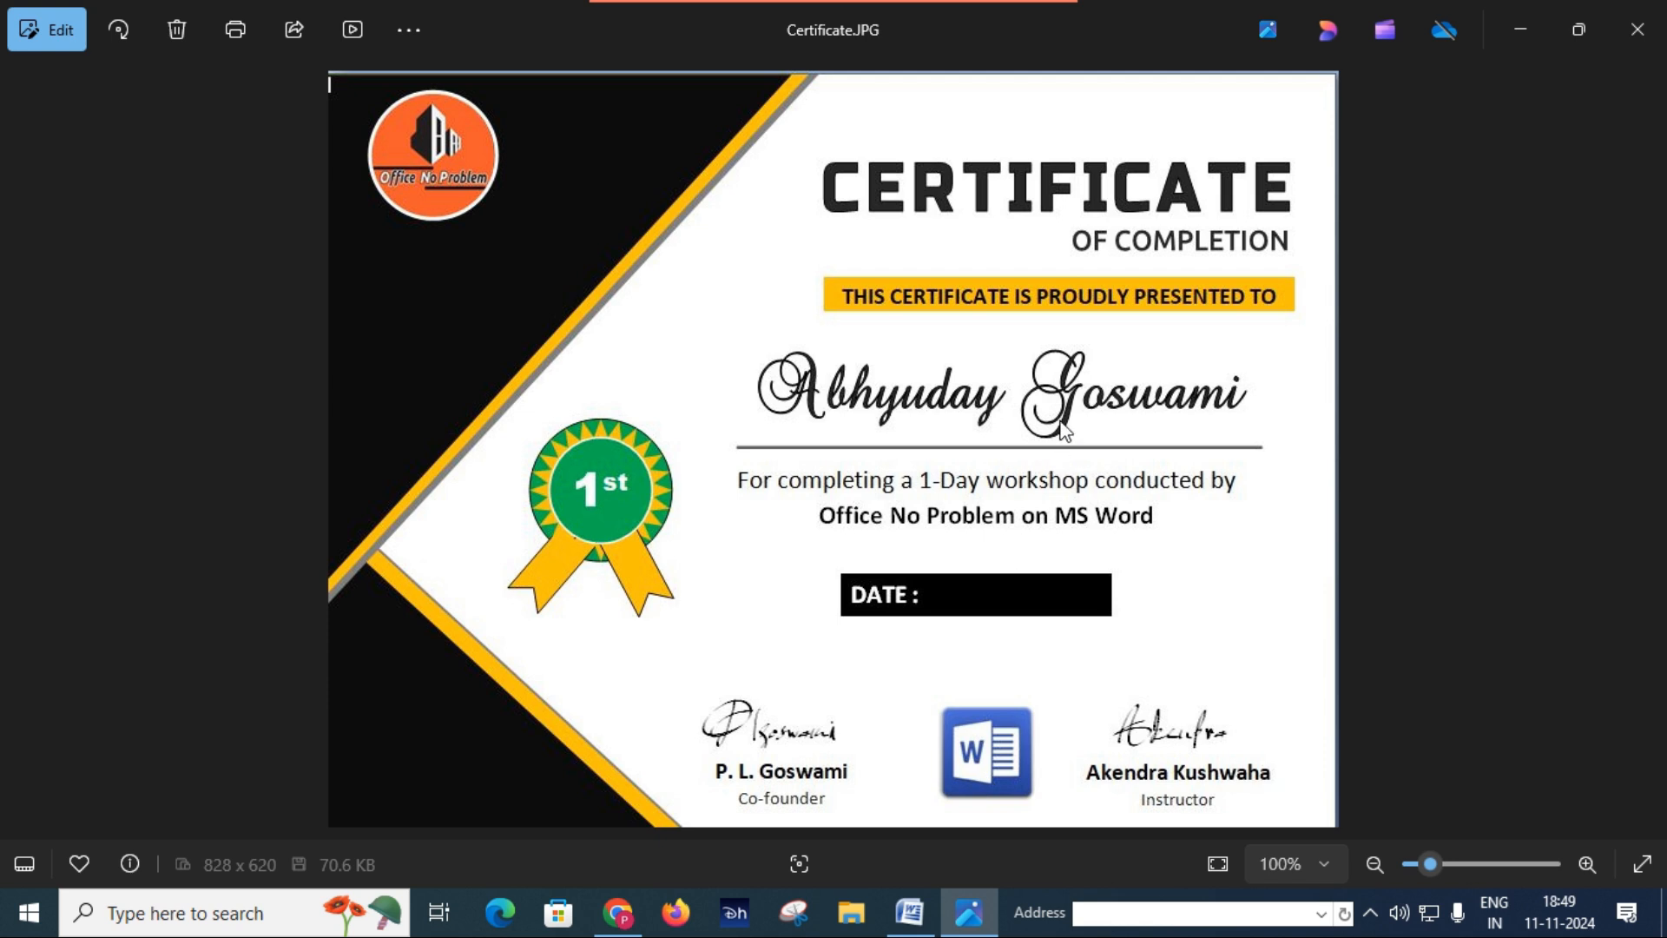
pyautogui.click(909, 912)
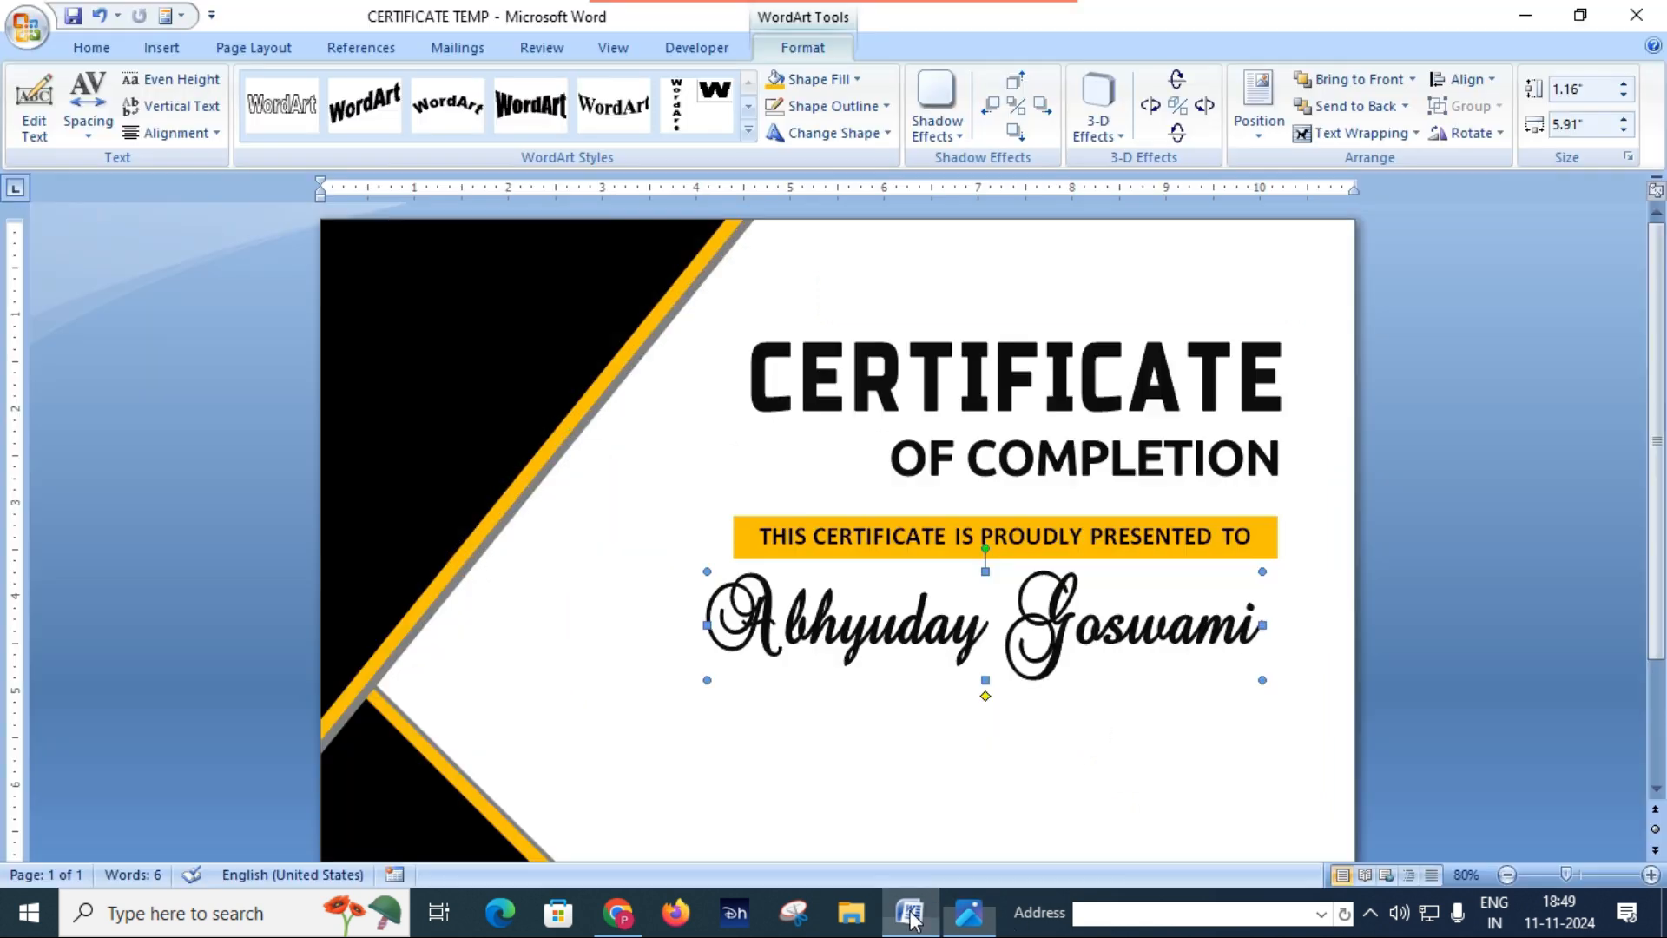
pyautogui.rightClick(1059, 638)
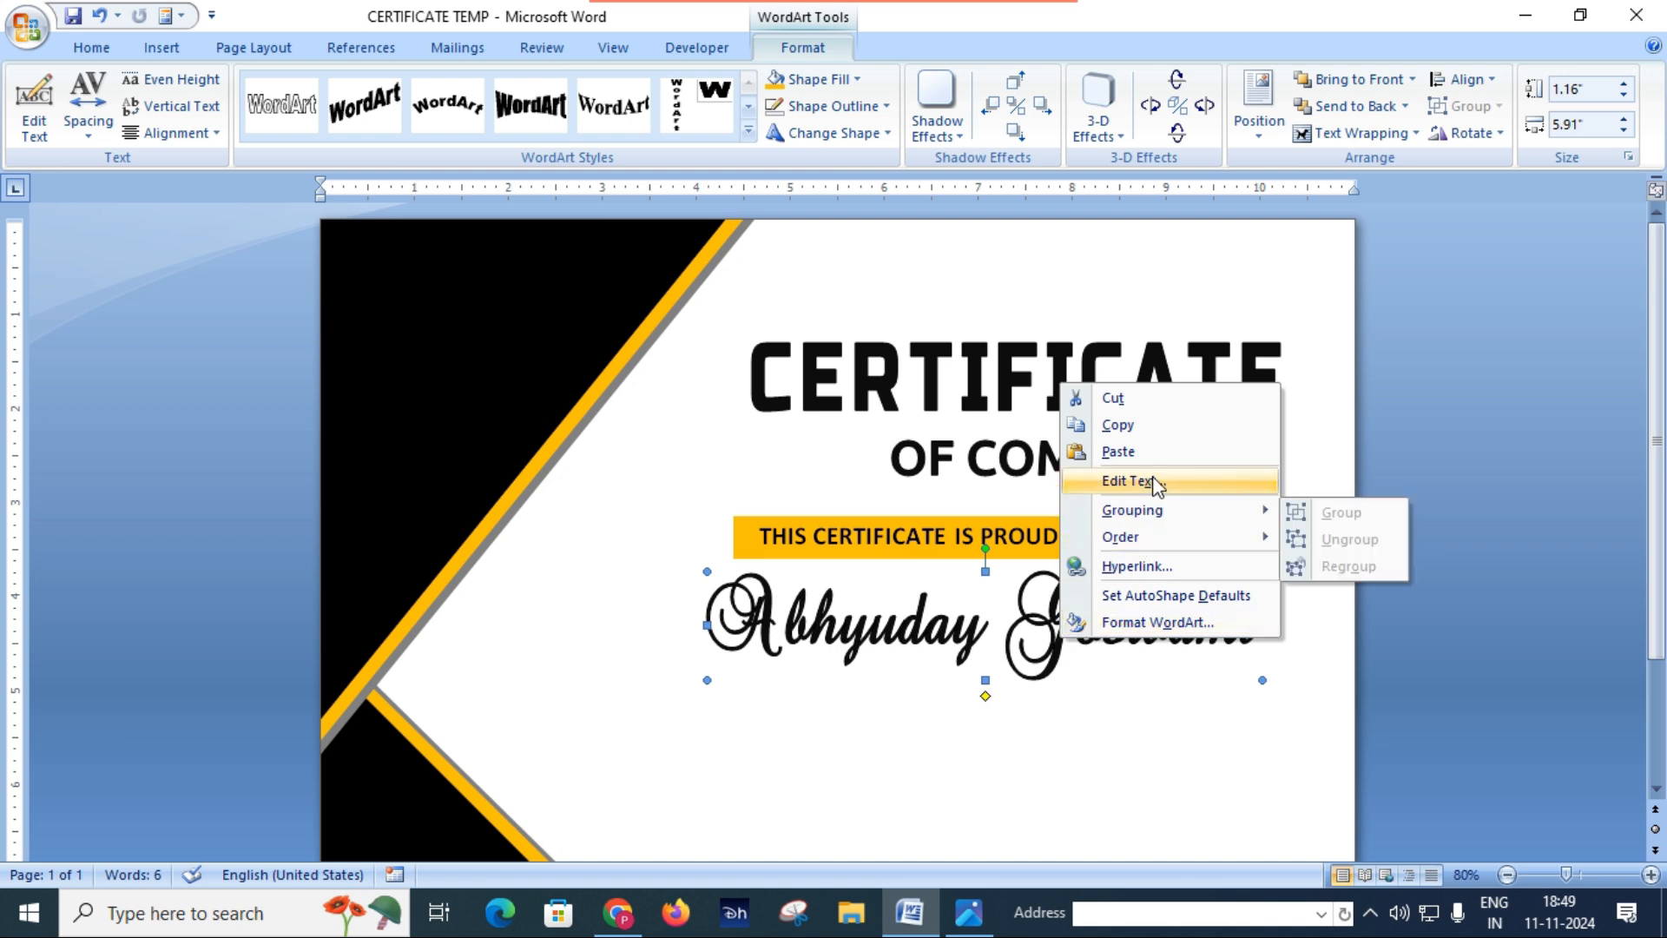
pyautogui.click(1127, 480)
pyautogui.click(1375, 324)
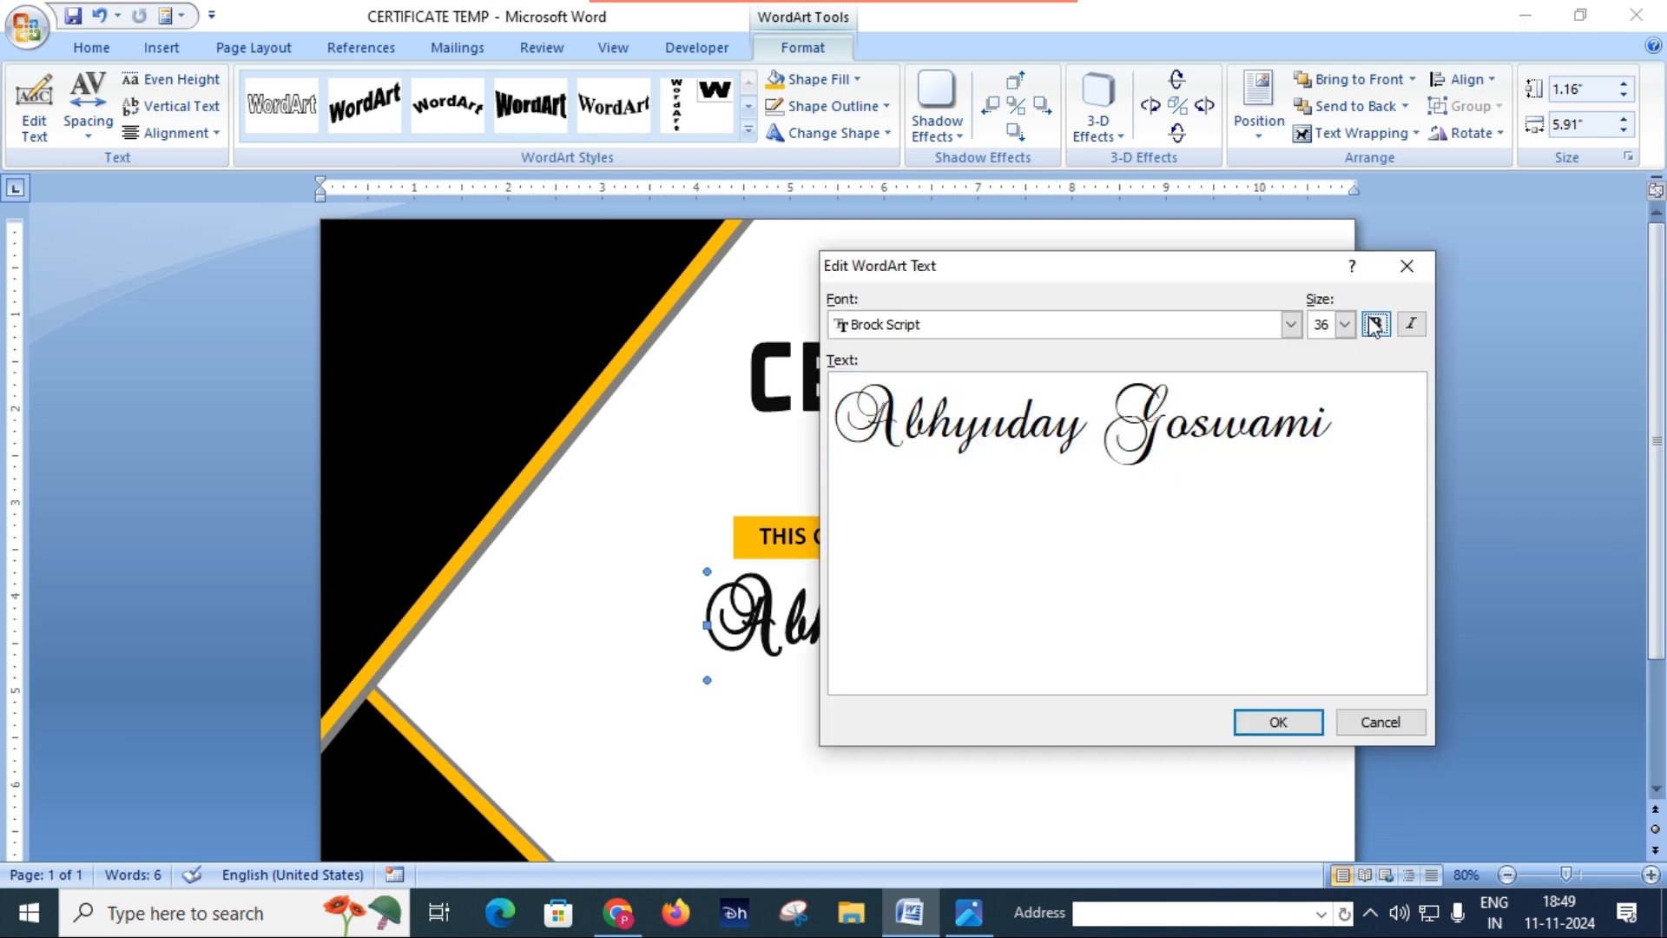
pyautogui.click(1280, 721)
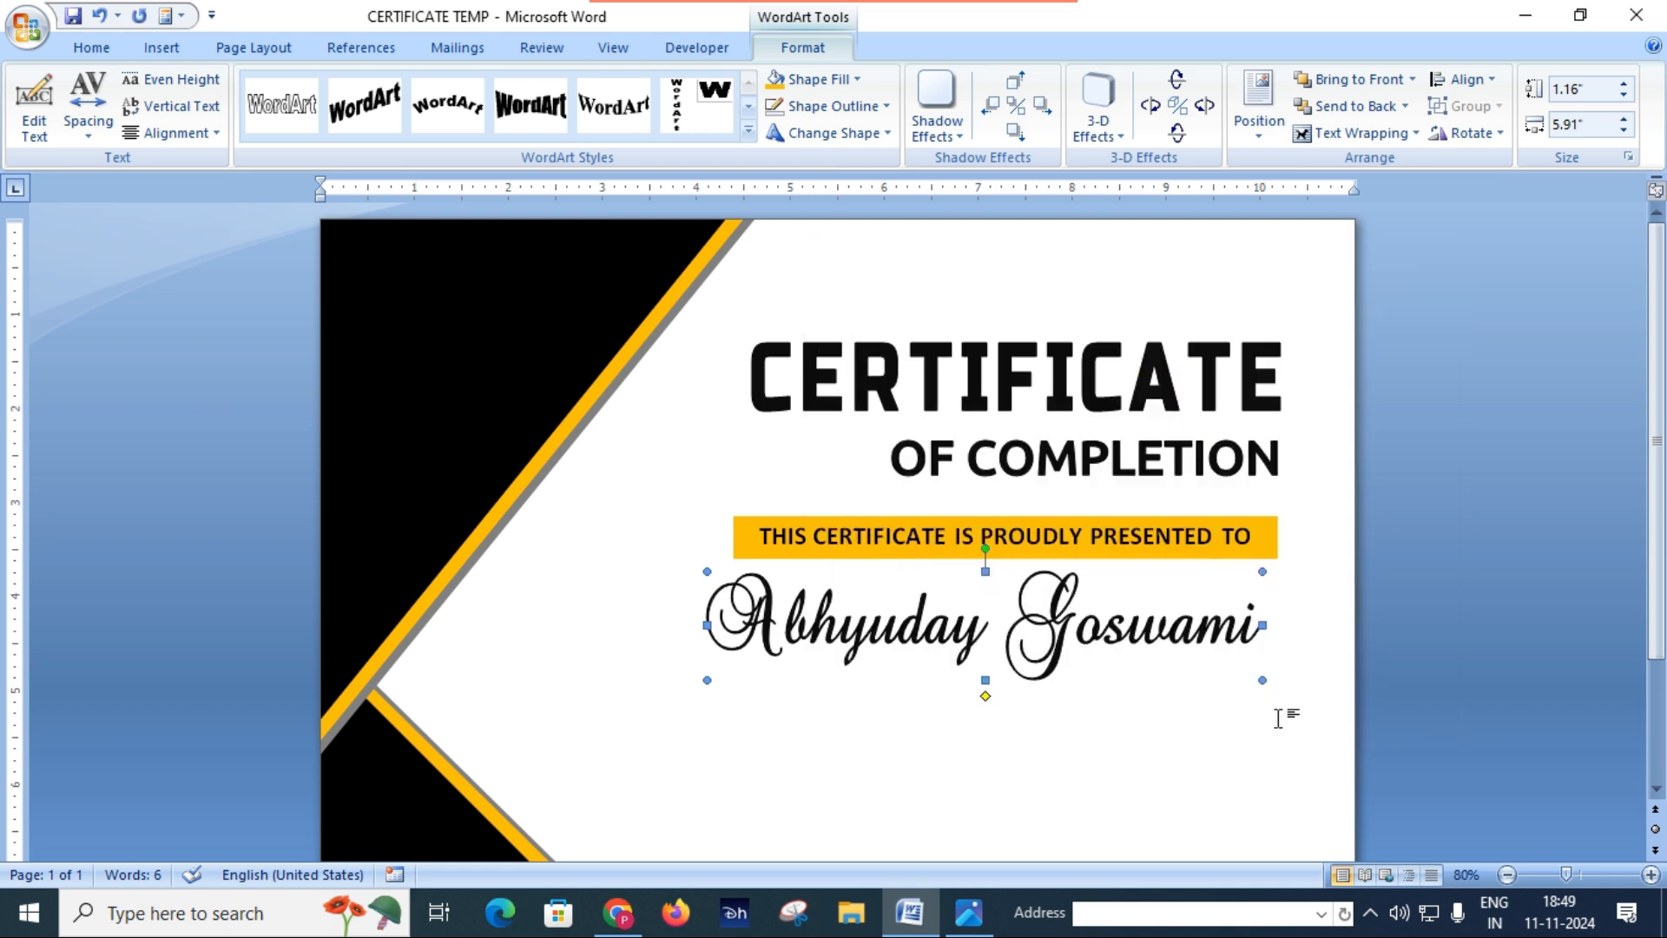
# Step: Check the line under the name in Certificate.JPG, then draw a horizontal line about 5.55" wide below the recipient name WordArt in Word
pyautogui.click(875, 772)
pyautogui.scroll(-2, 877, 770)
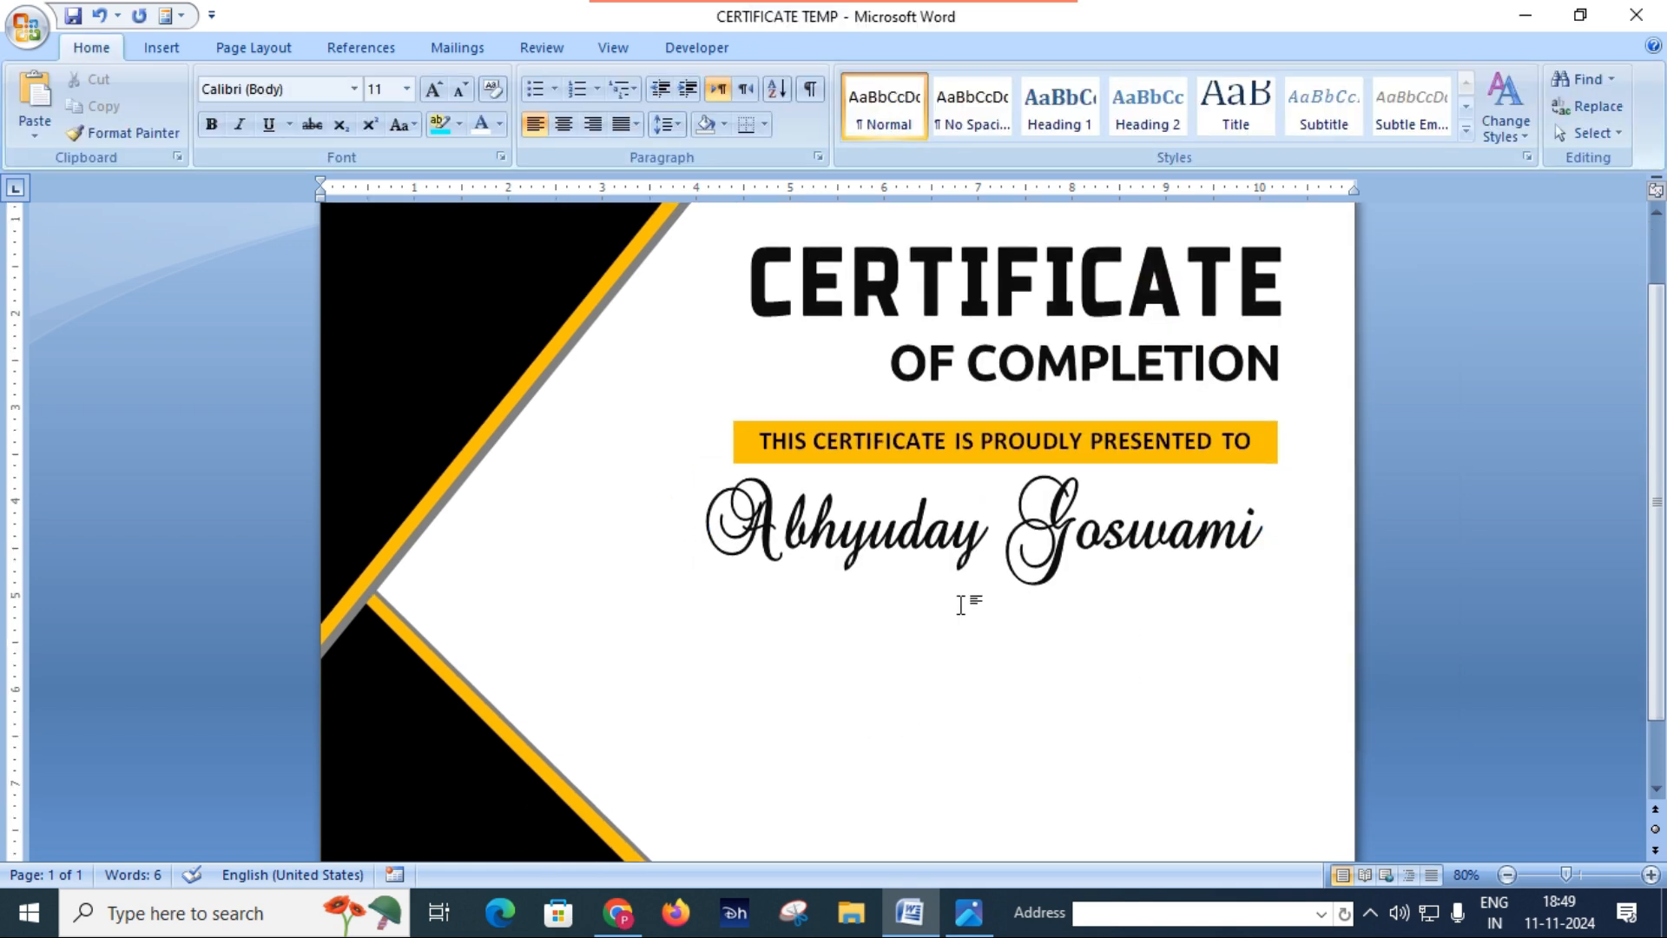
pyautogui.click(915, 547)
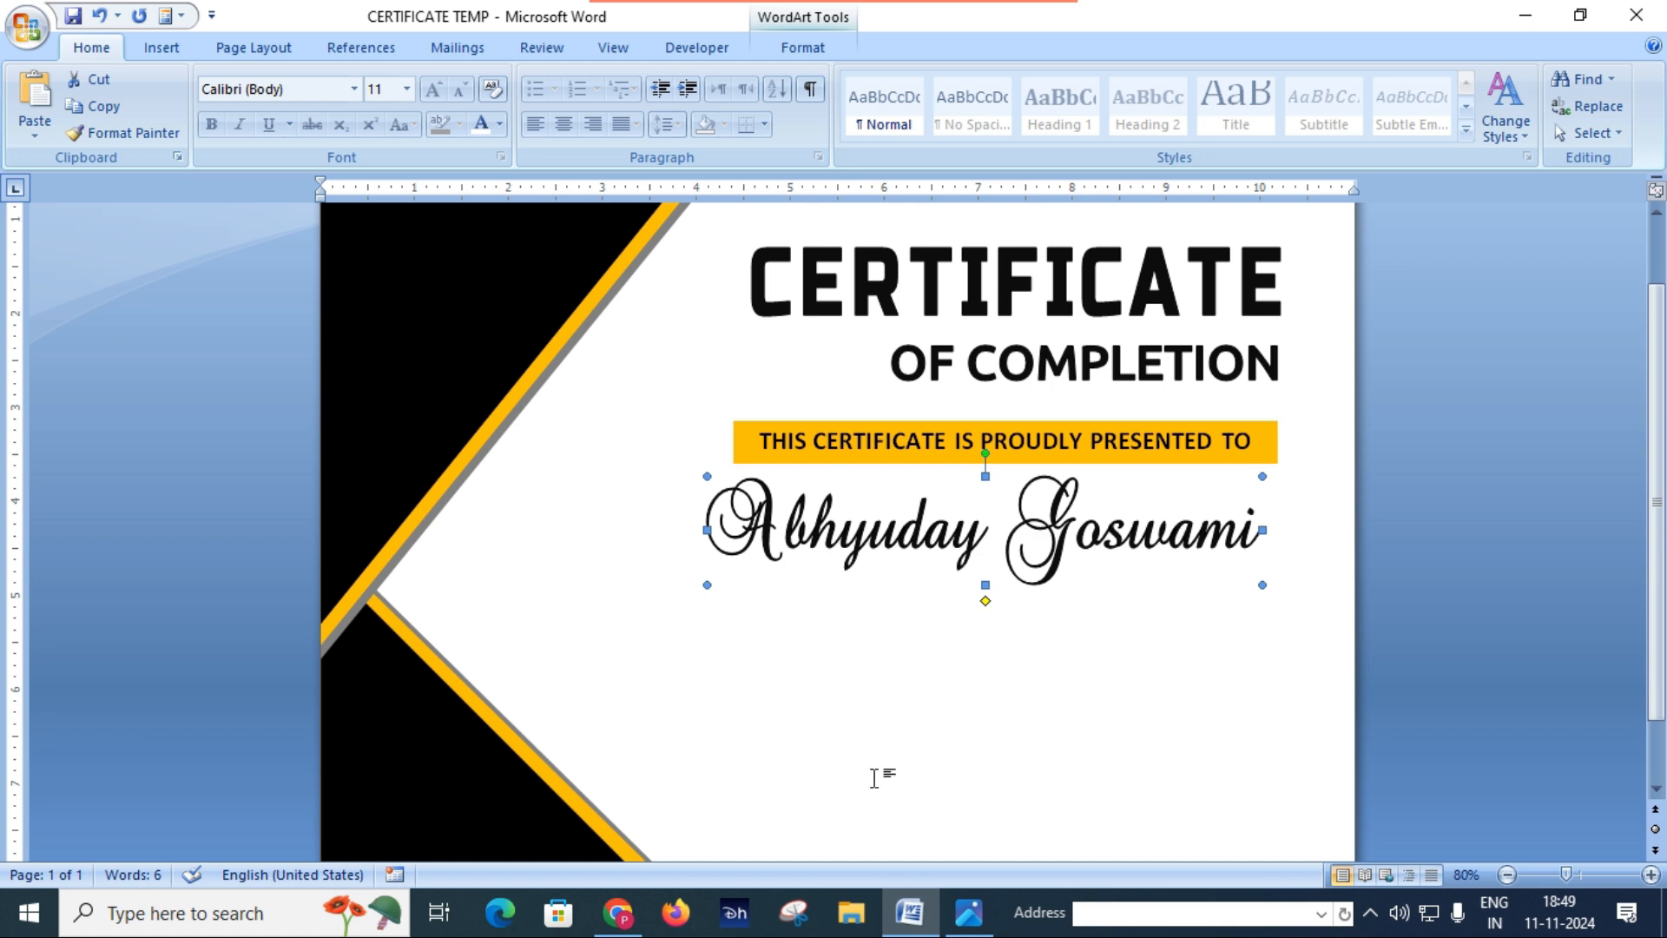
pyautogui.click(969, 912)
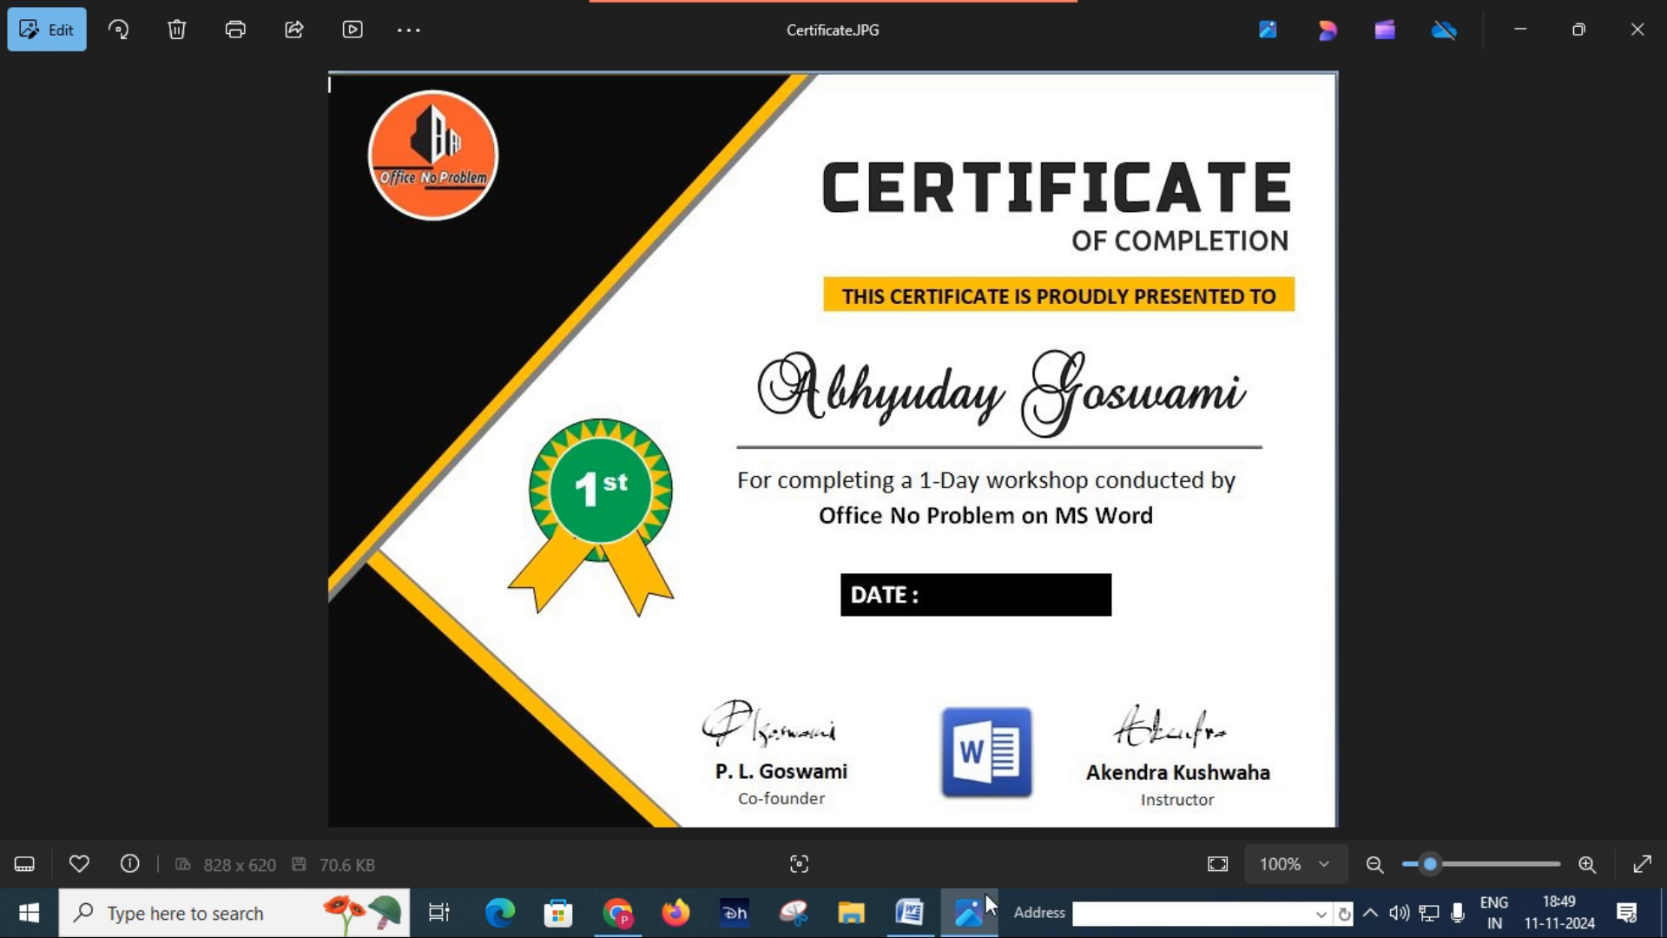
pyautogui.click(919, 908)
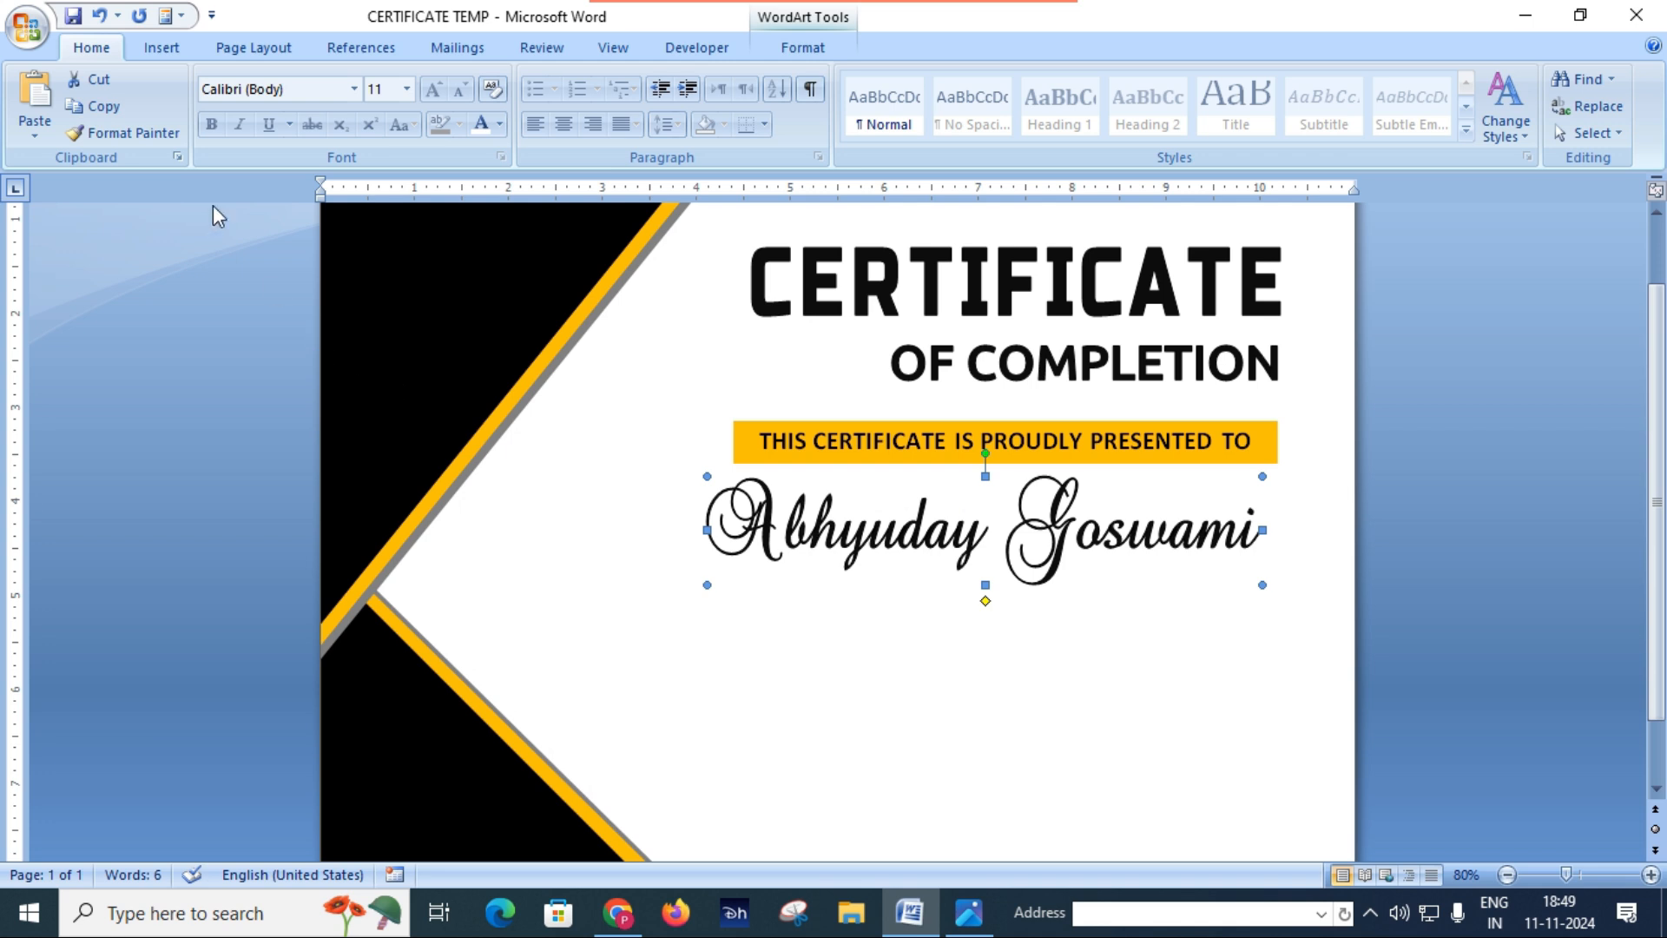
pyautogui.click(161, 47)
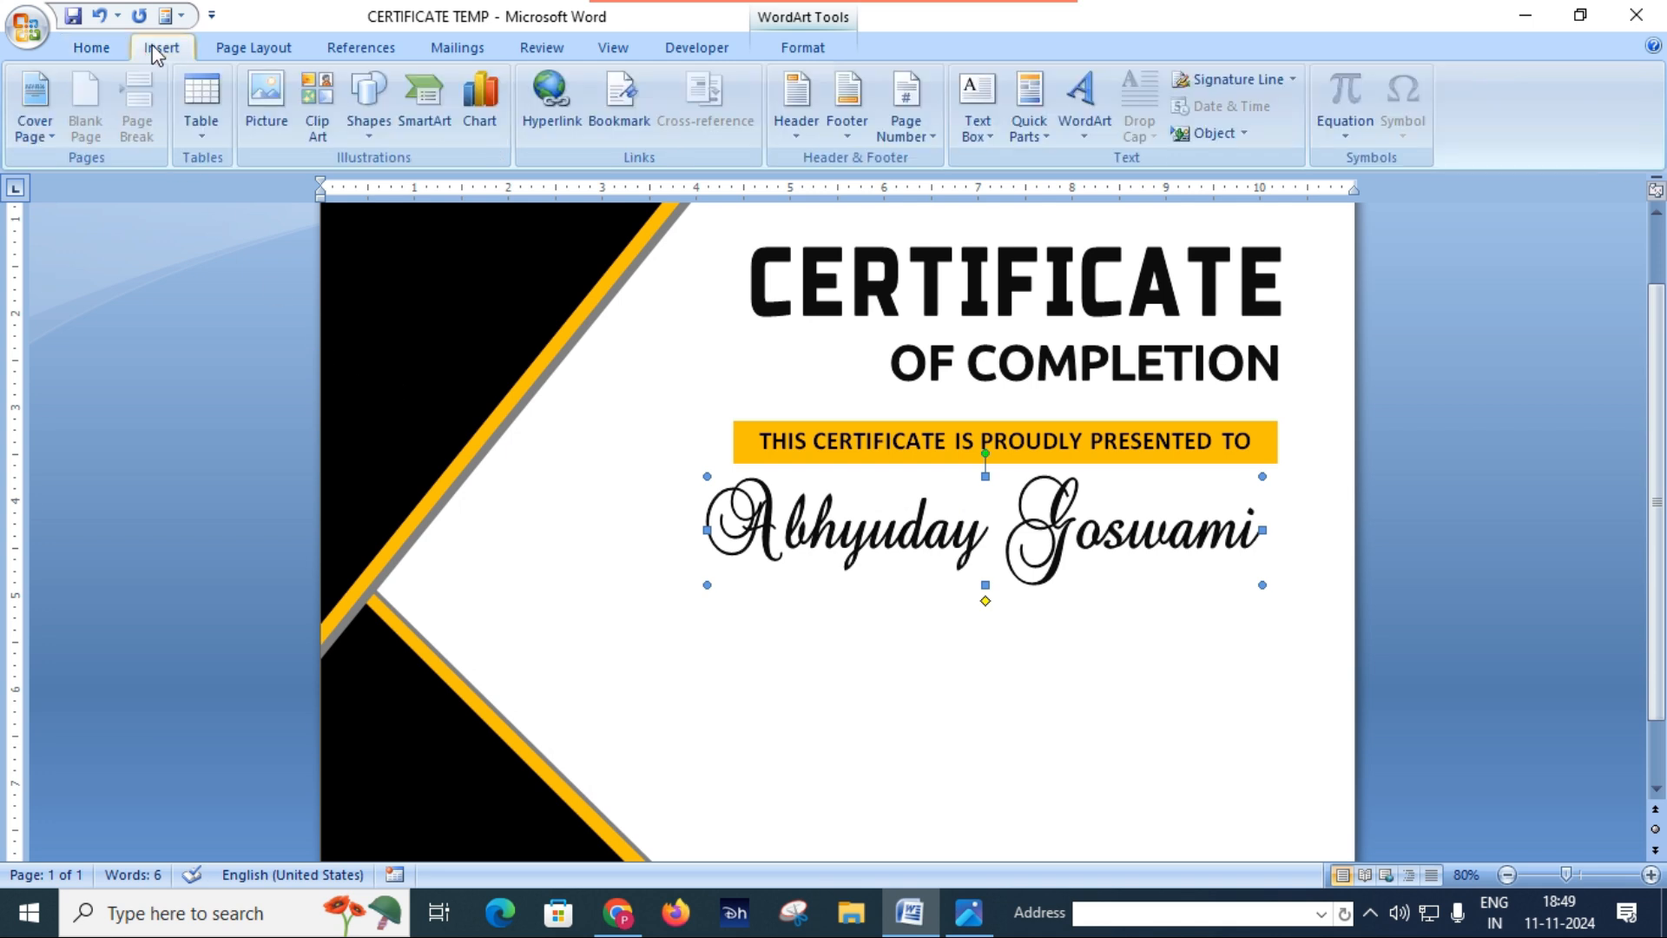
pyautogui.click(369, 129)
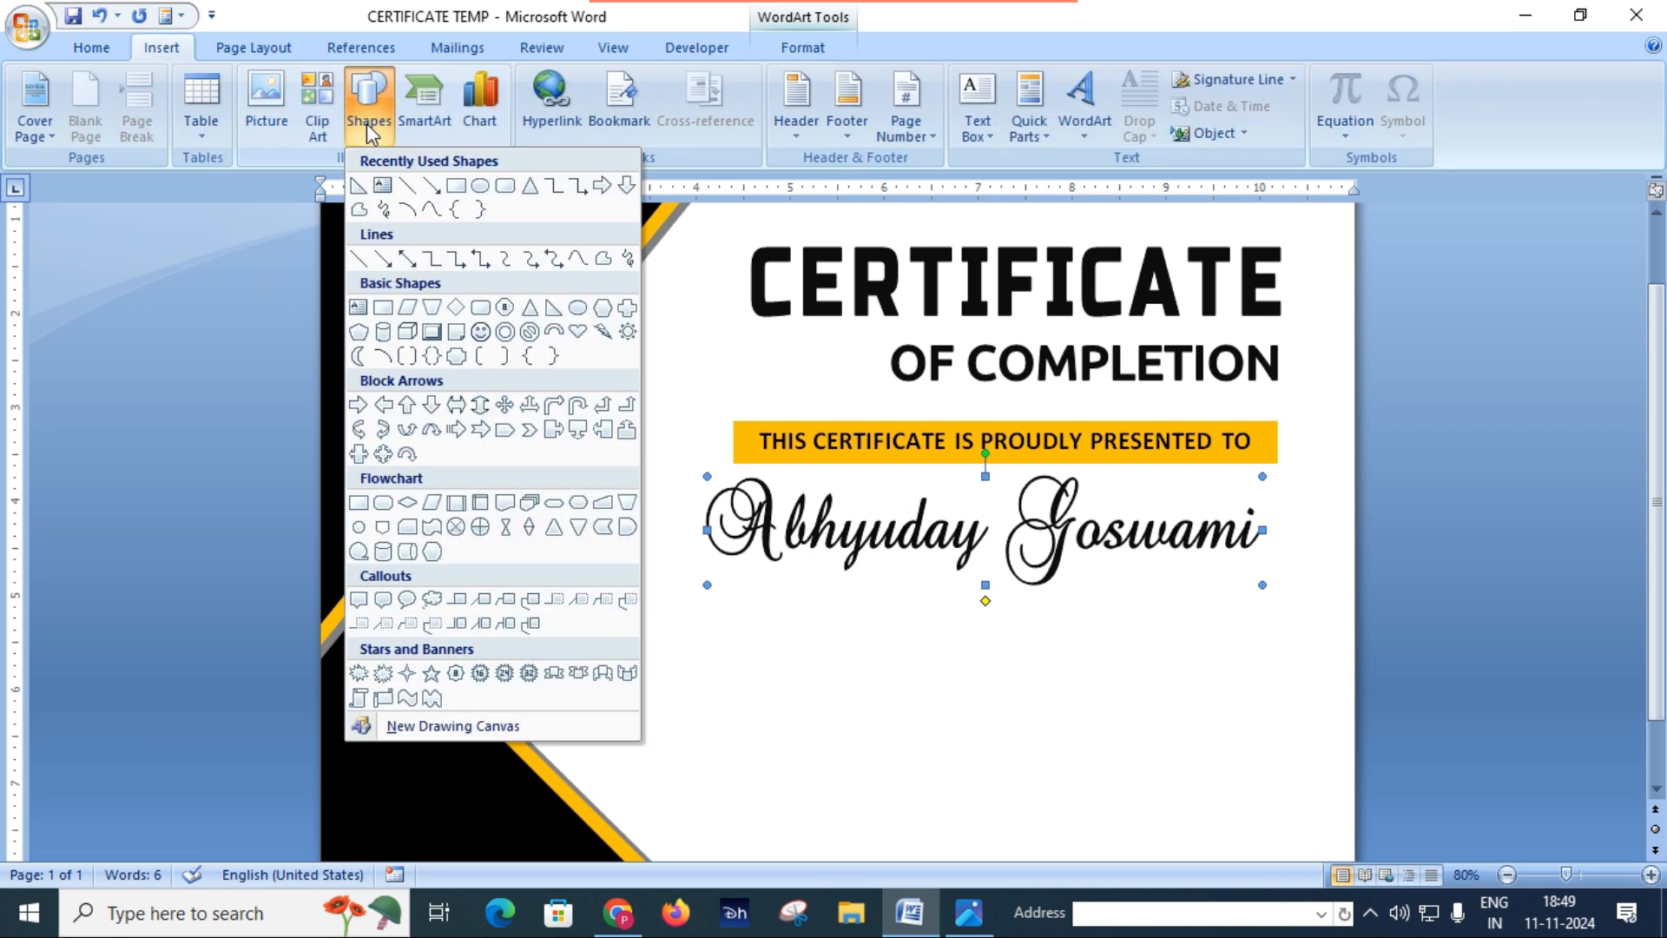
pyautogui.click(406, 188)
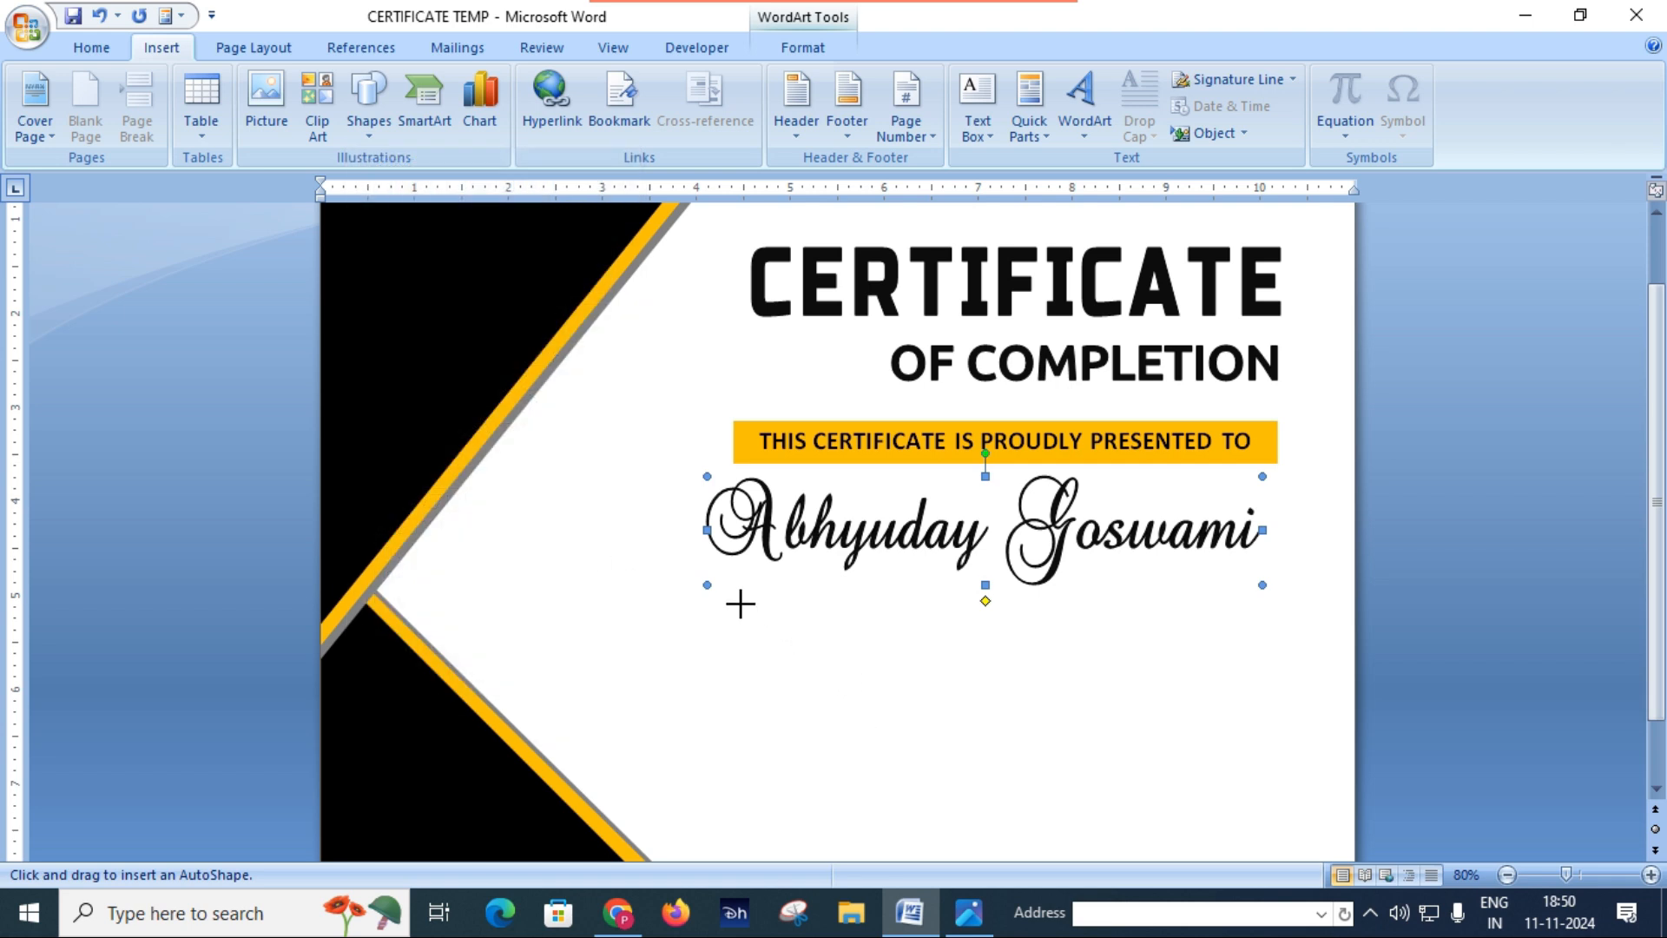
pyautogui.moveTo(741, 601); pyautogui.dragTo(1262, 603)
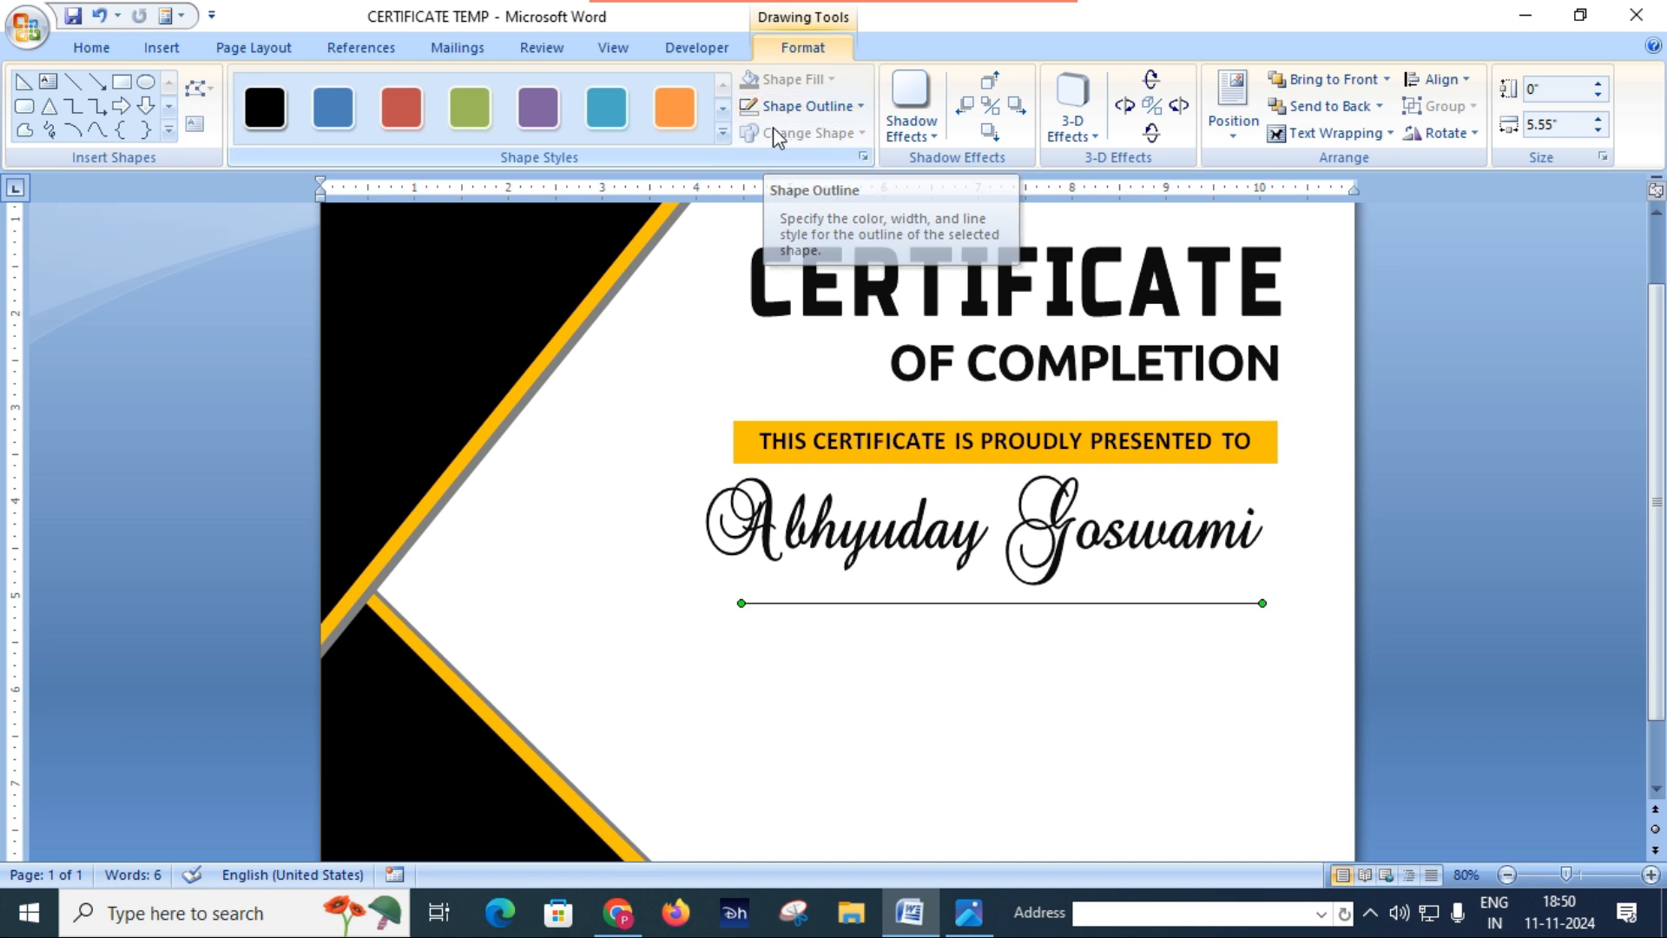
# Step: Set the line beneath the recipient name to 2¼ pt weight and the darkest shade of the black theme colour
pyautogui.click(840, 106)
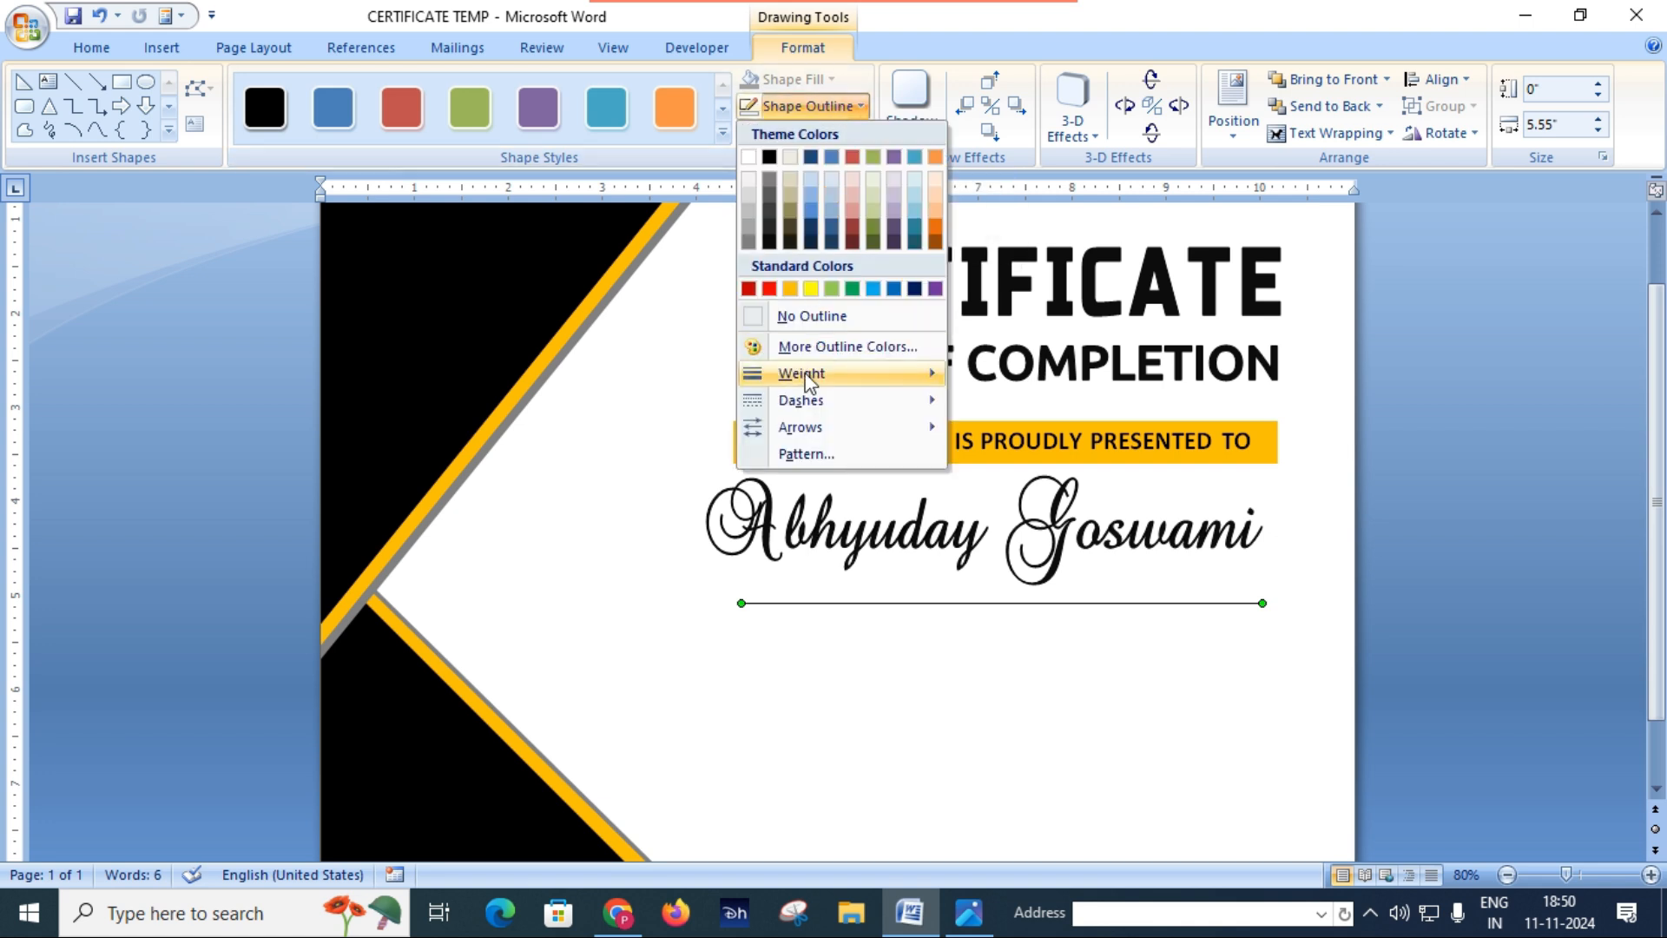
pyautogui.moveTo(800, 374)
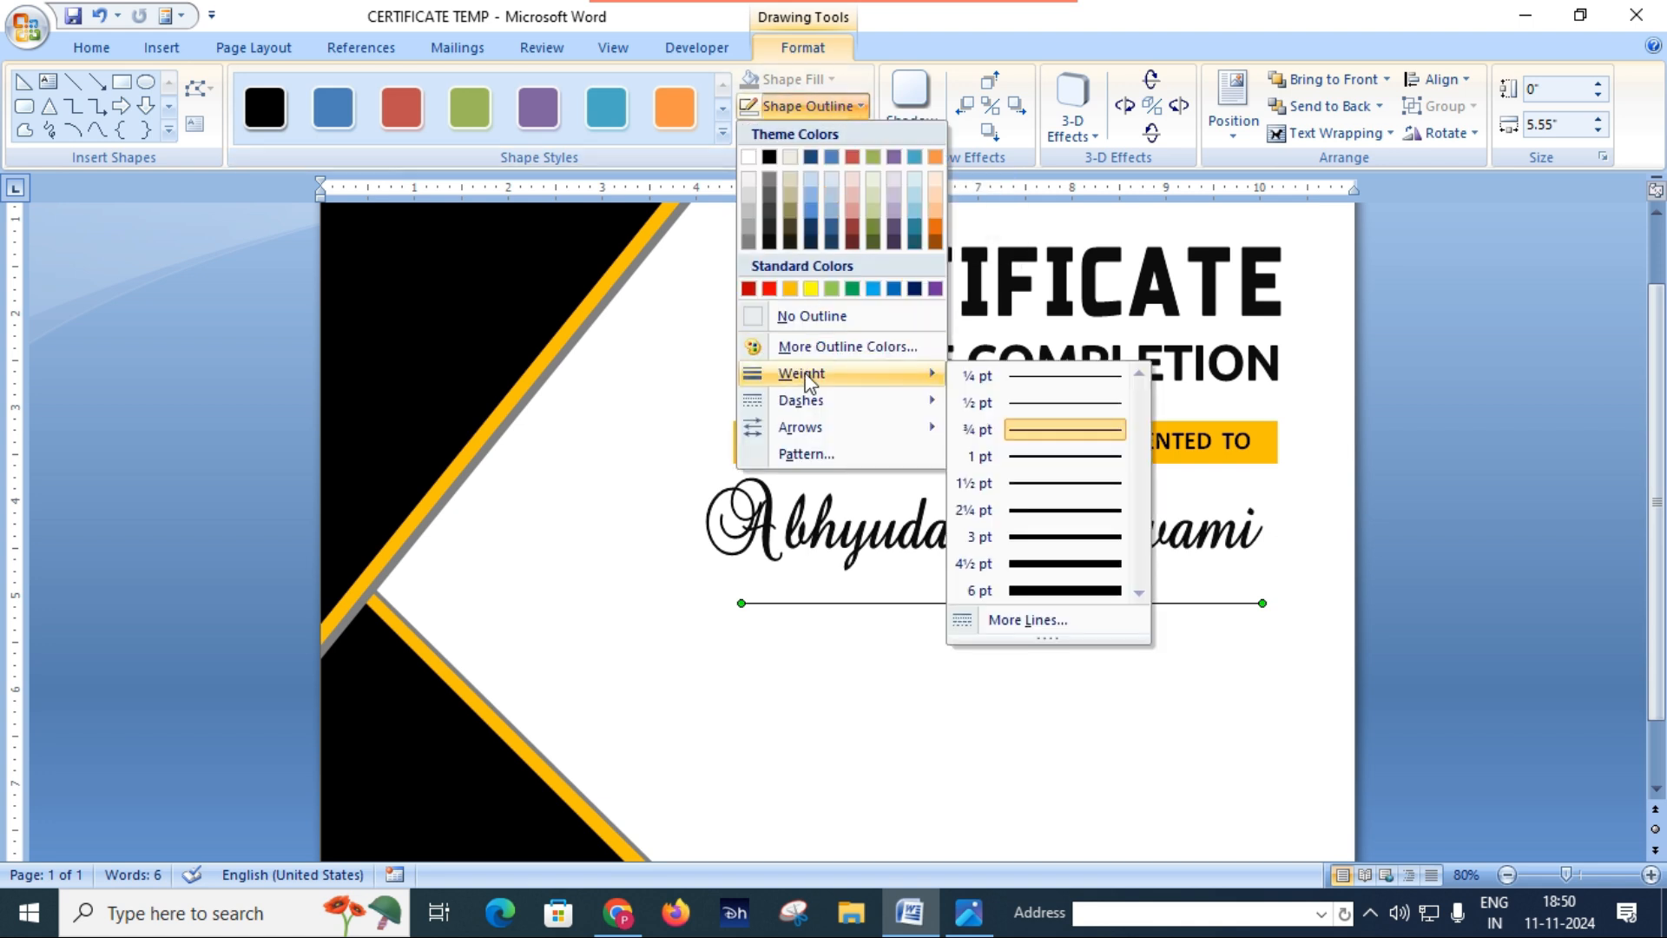
pyautogui.click(1085, 513)
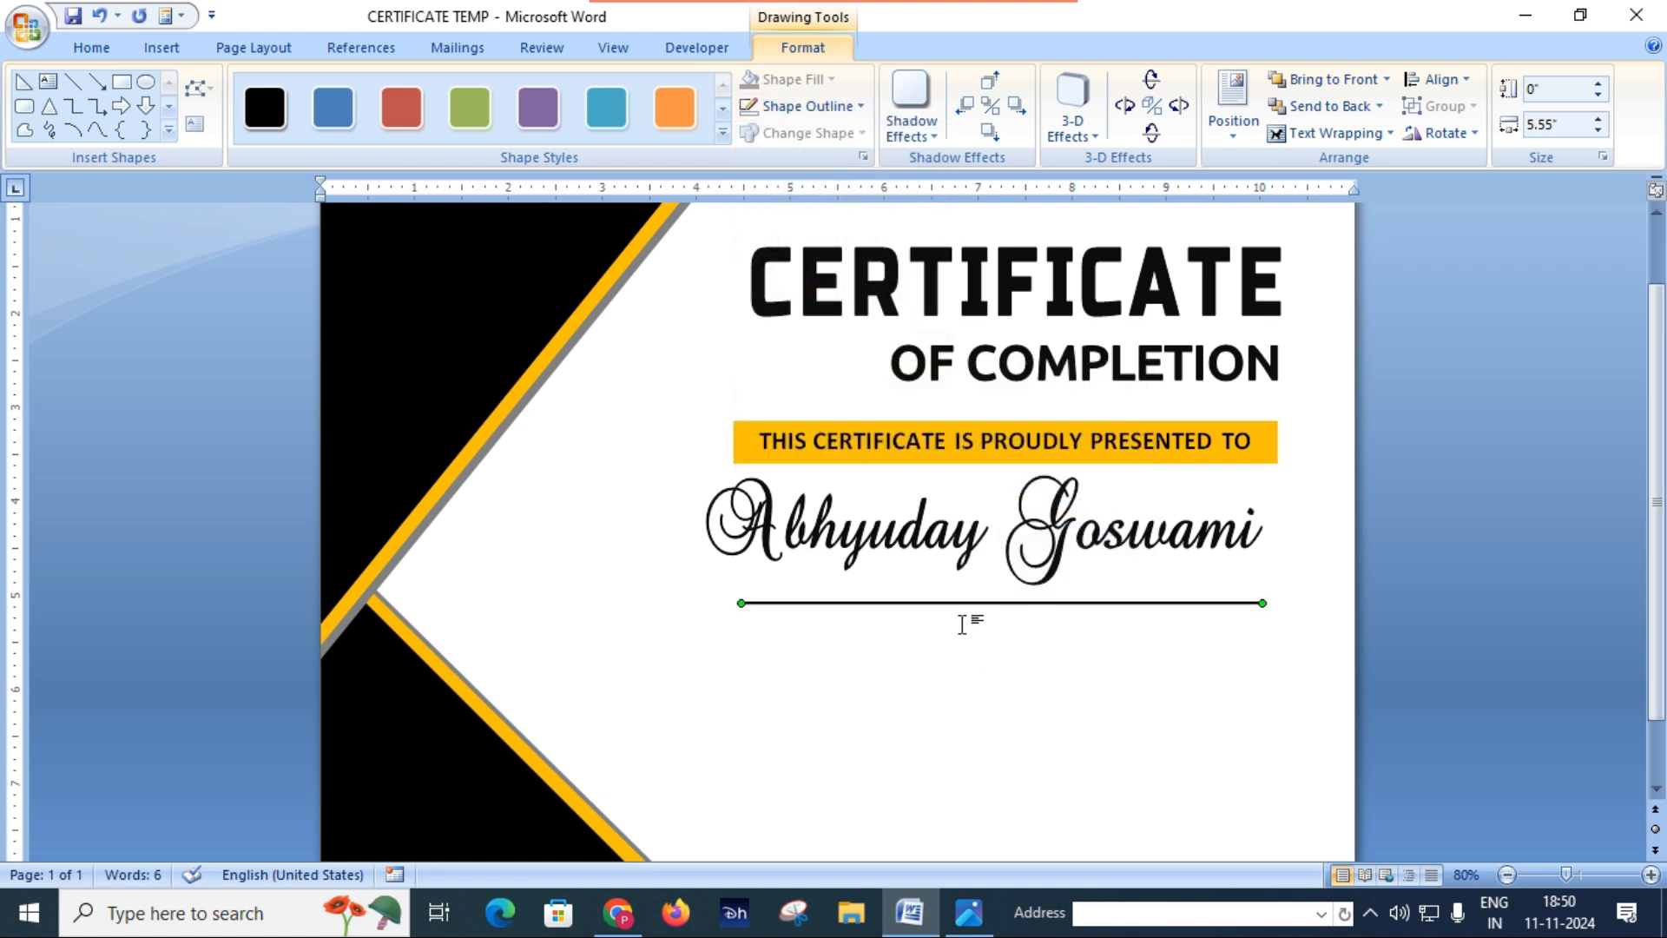
pyautogui.click(805, 108)
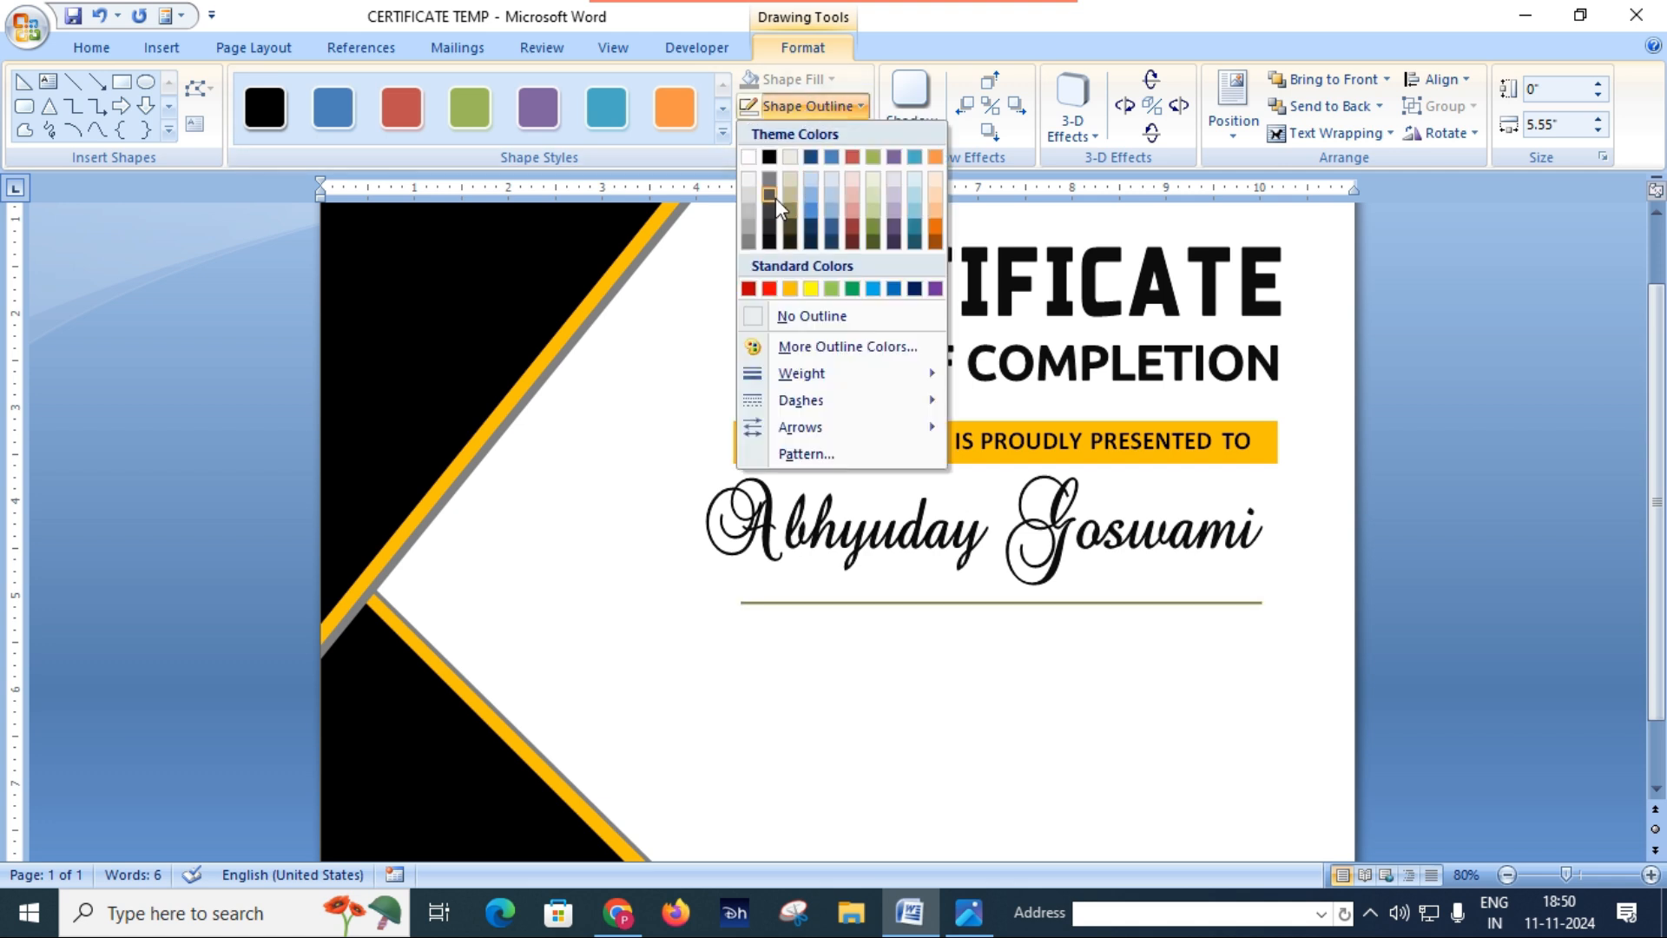
pyautogui.click(772, 244)
# Step: Nudge the line up slightly closer to the recipient name, then deselect it
pyautogui.press('Up')
pyautogui.press('Up')
pyautogui.press('Up')
pyautogui.press('Up')
pyautogui.press('Up')
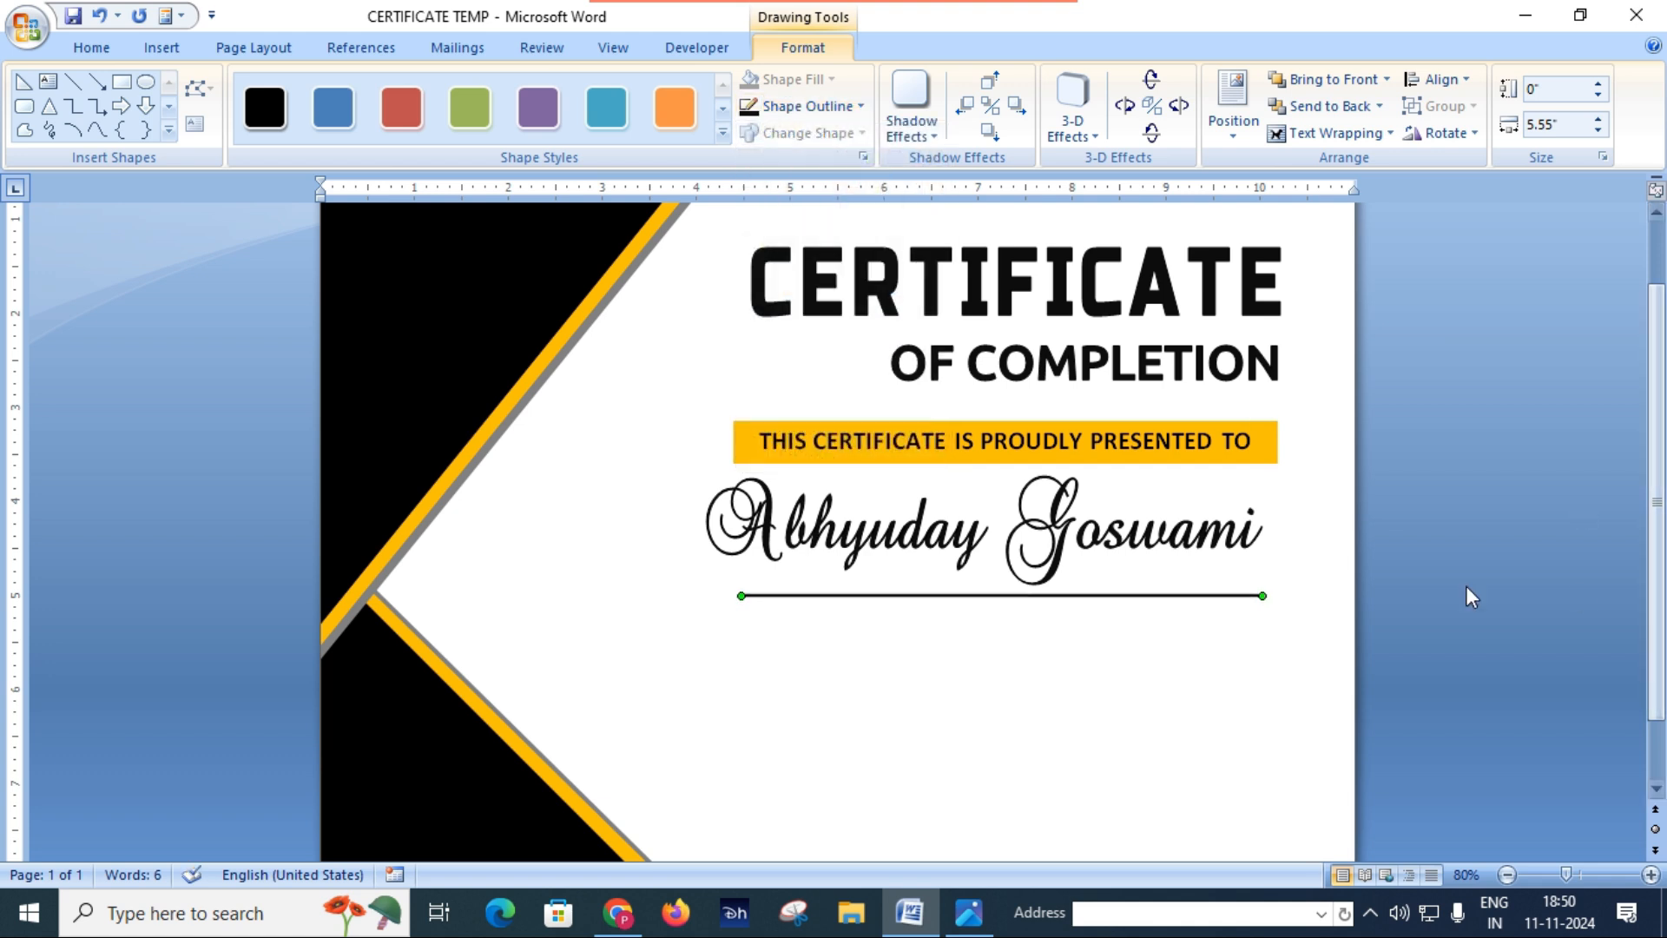
pyautogui.click(1092, 693)
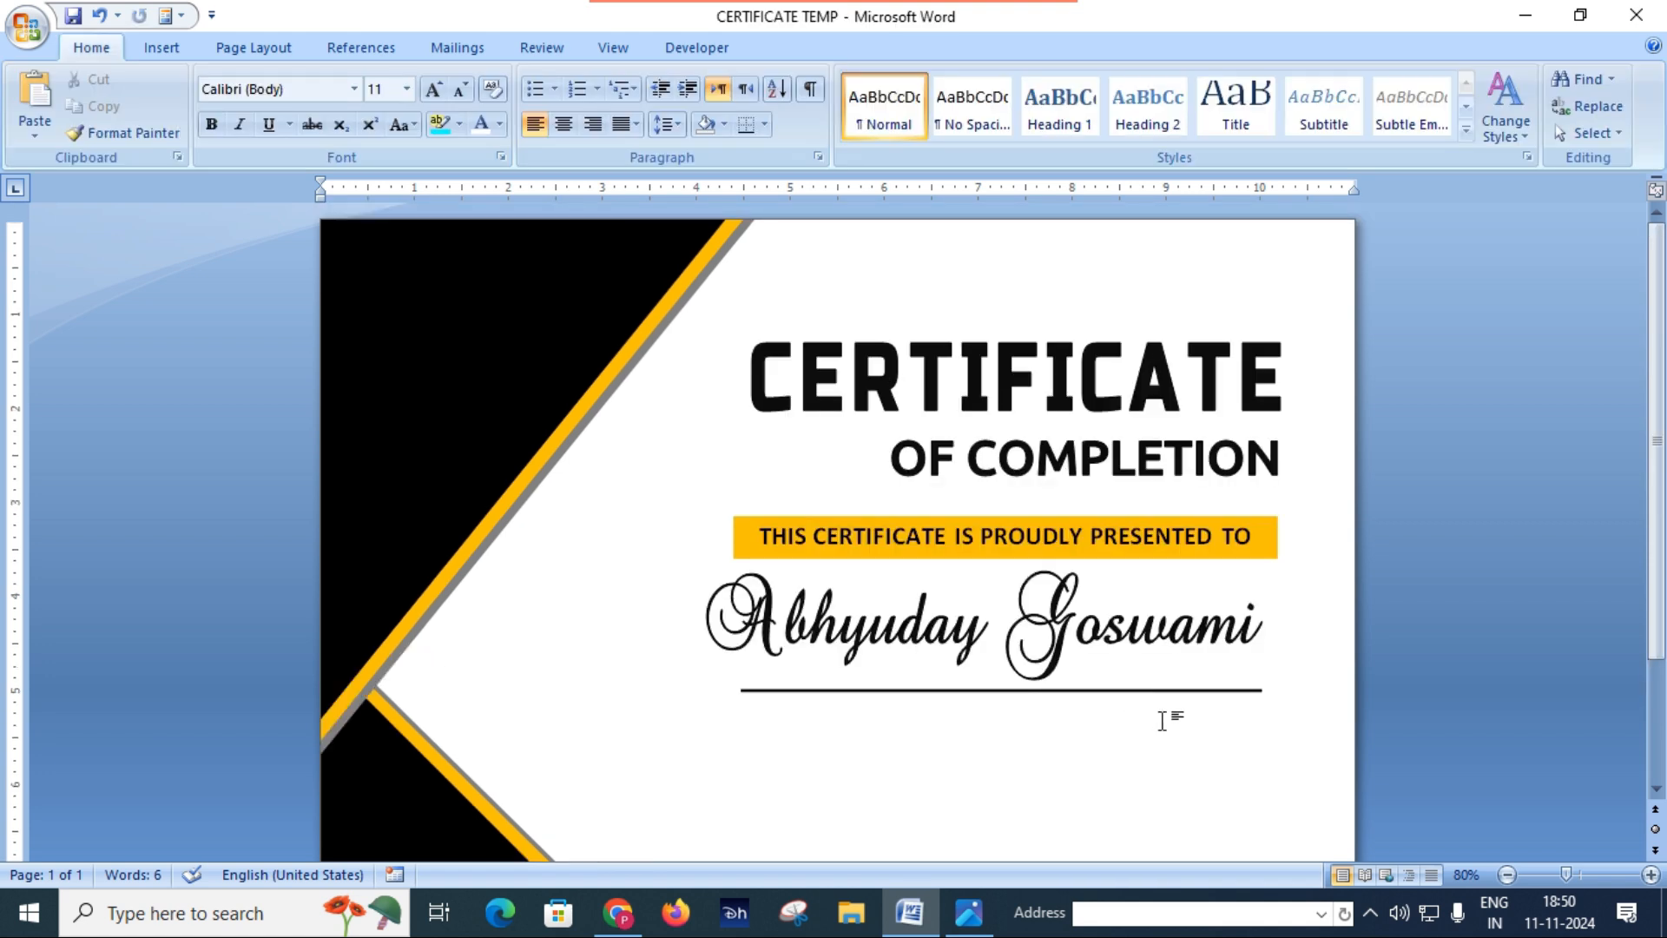
# Step: Compare the name and line placement with Certificate.JPG, then shift the recipient name WordArt slightly left in Word
pyautogui.click(957, 909)
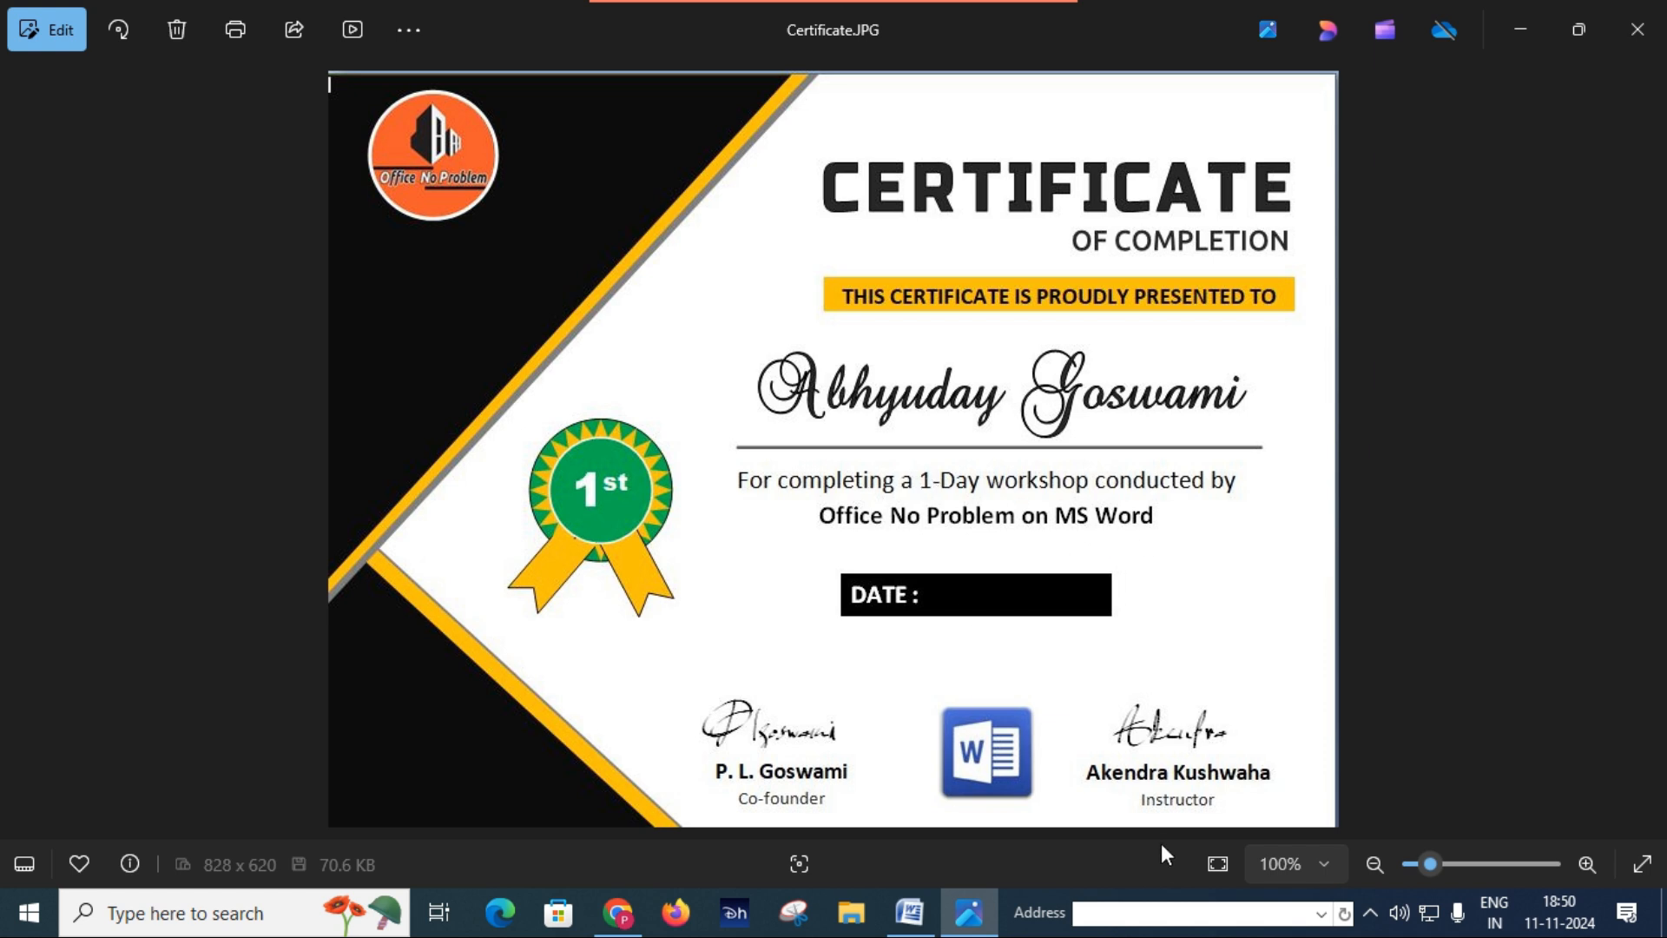
pyautogui.click(909, 911)
pyautogui.click(1179, 623)
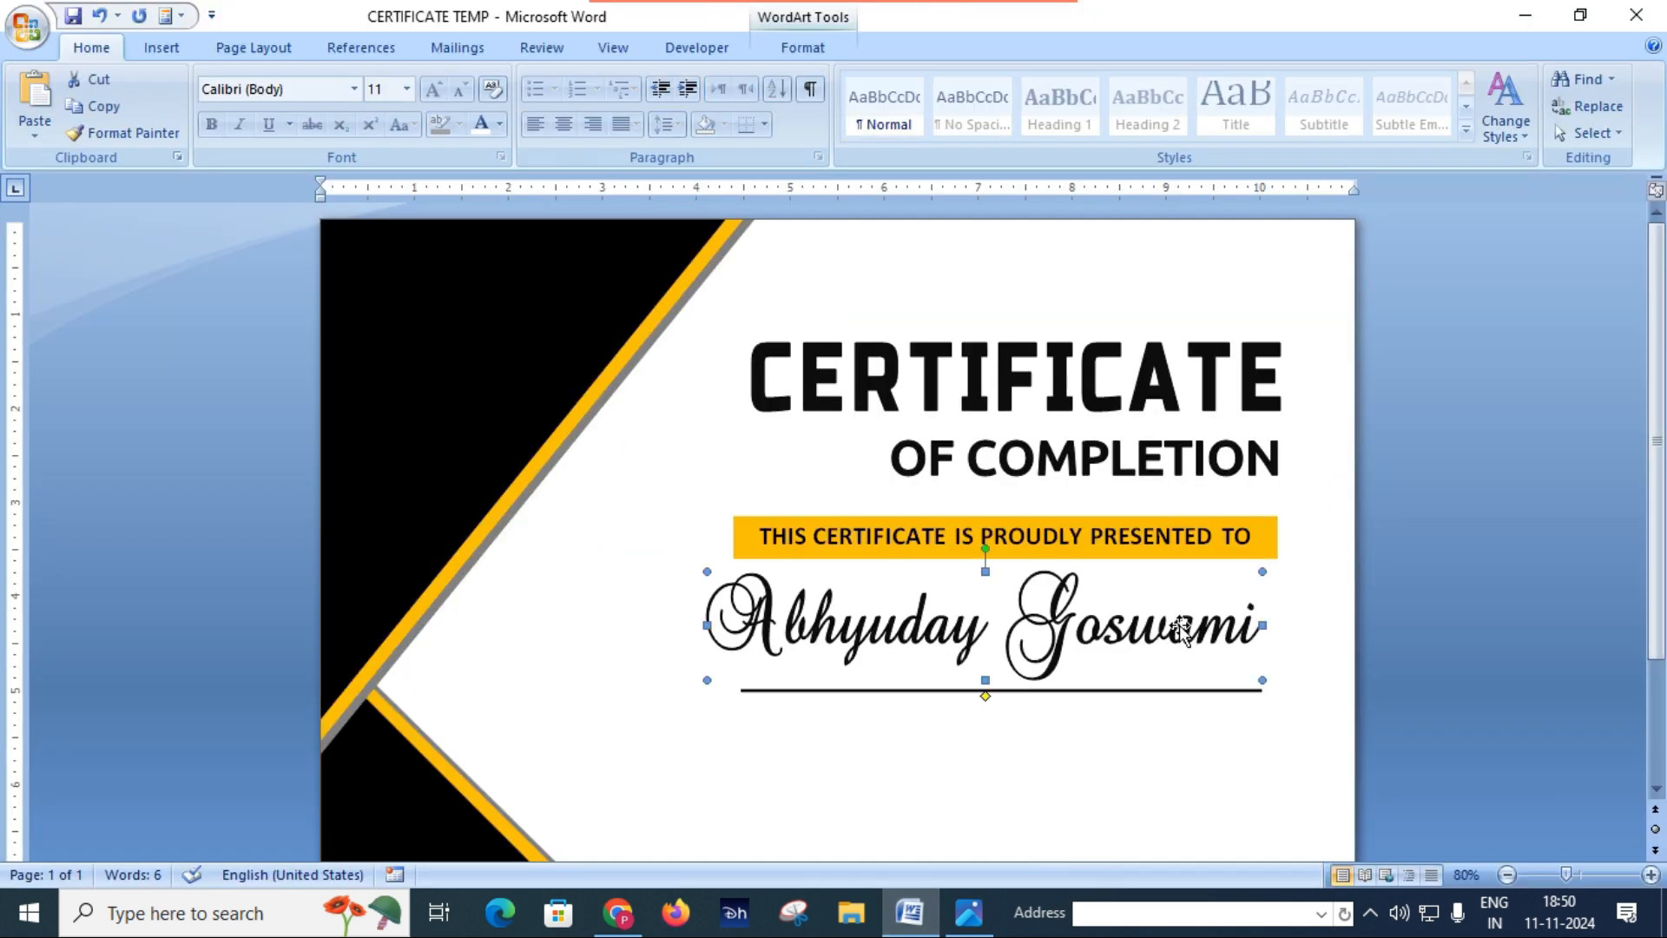
pyautogui.moveTo(1175, 624); pyautogui.dragTo(1169, 623)
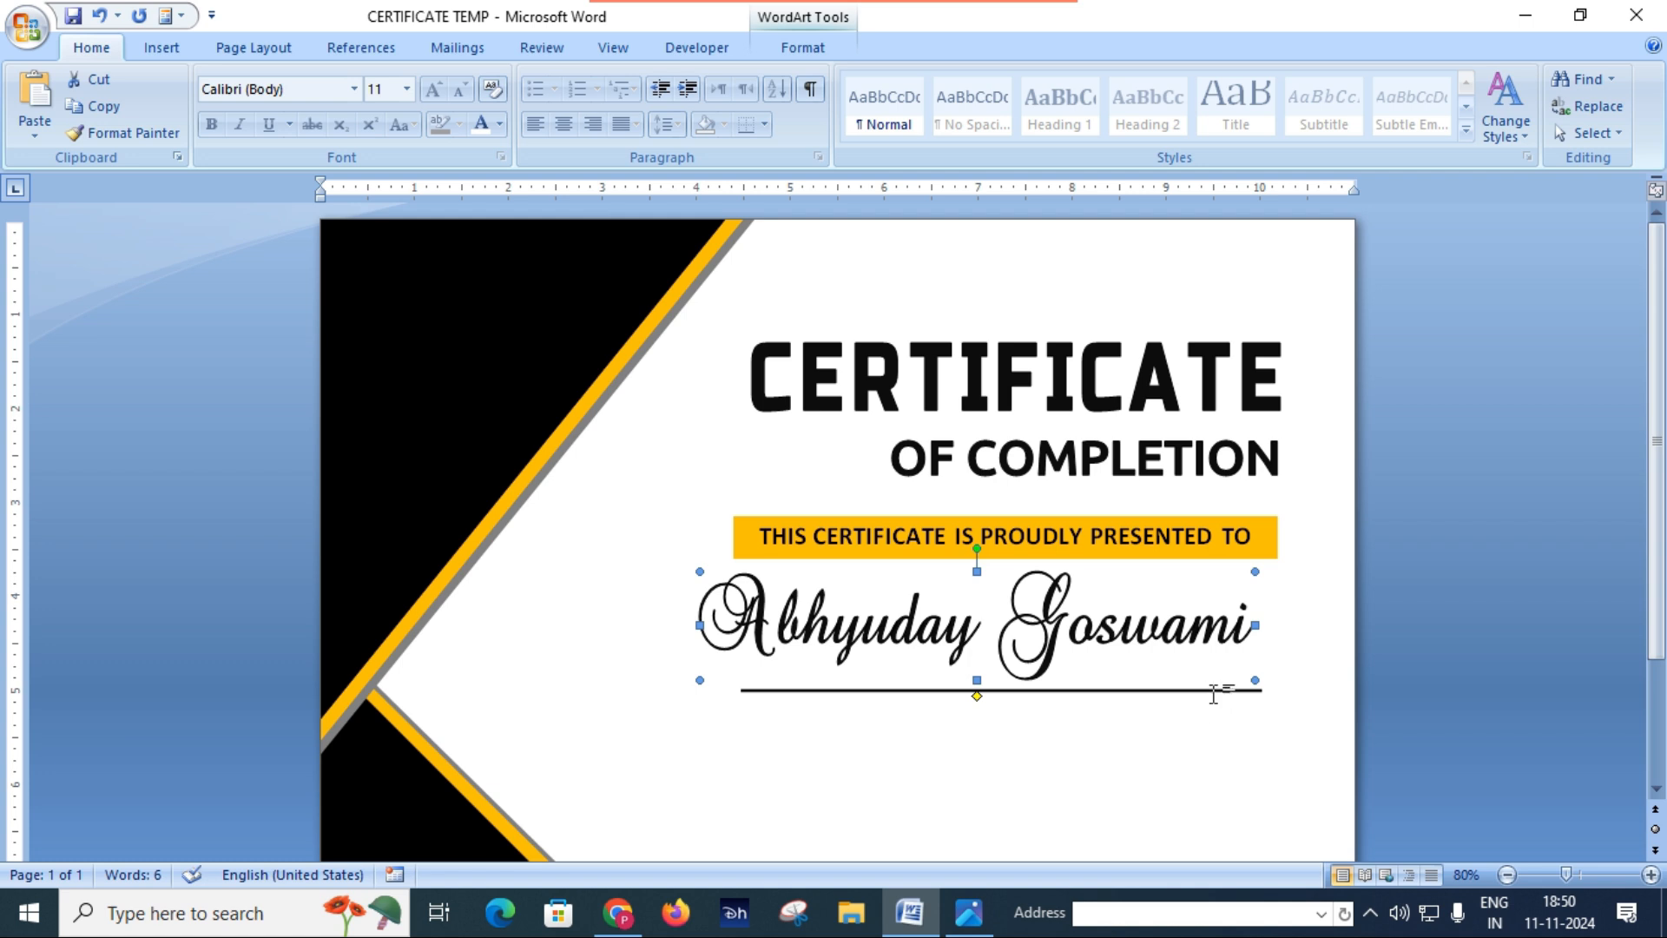
# Step: Select the horizontal line beneath the recipient name
pyautogui.click(1213, 694)
pyautogui.click(1000, 693)
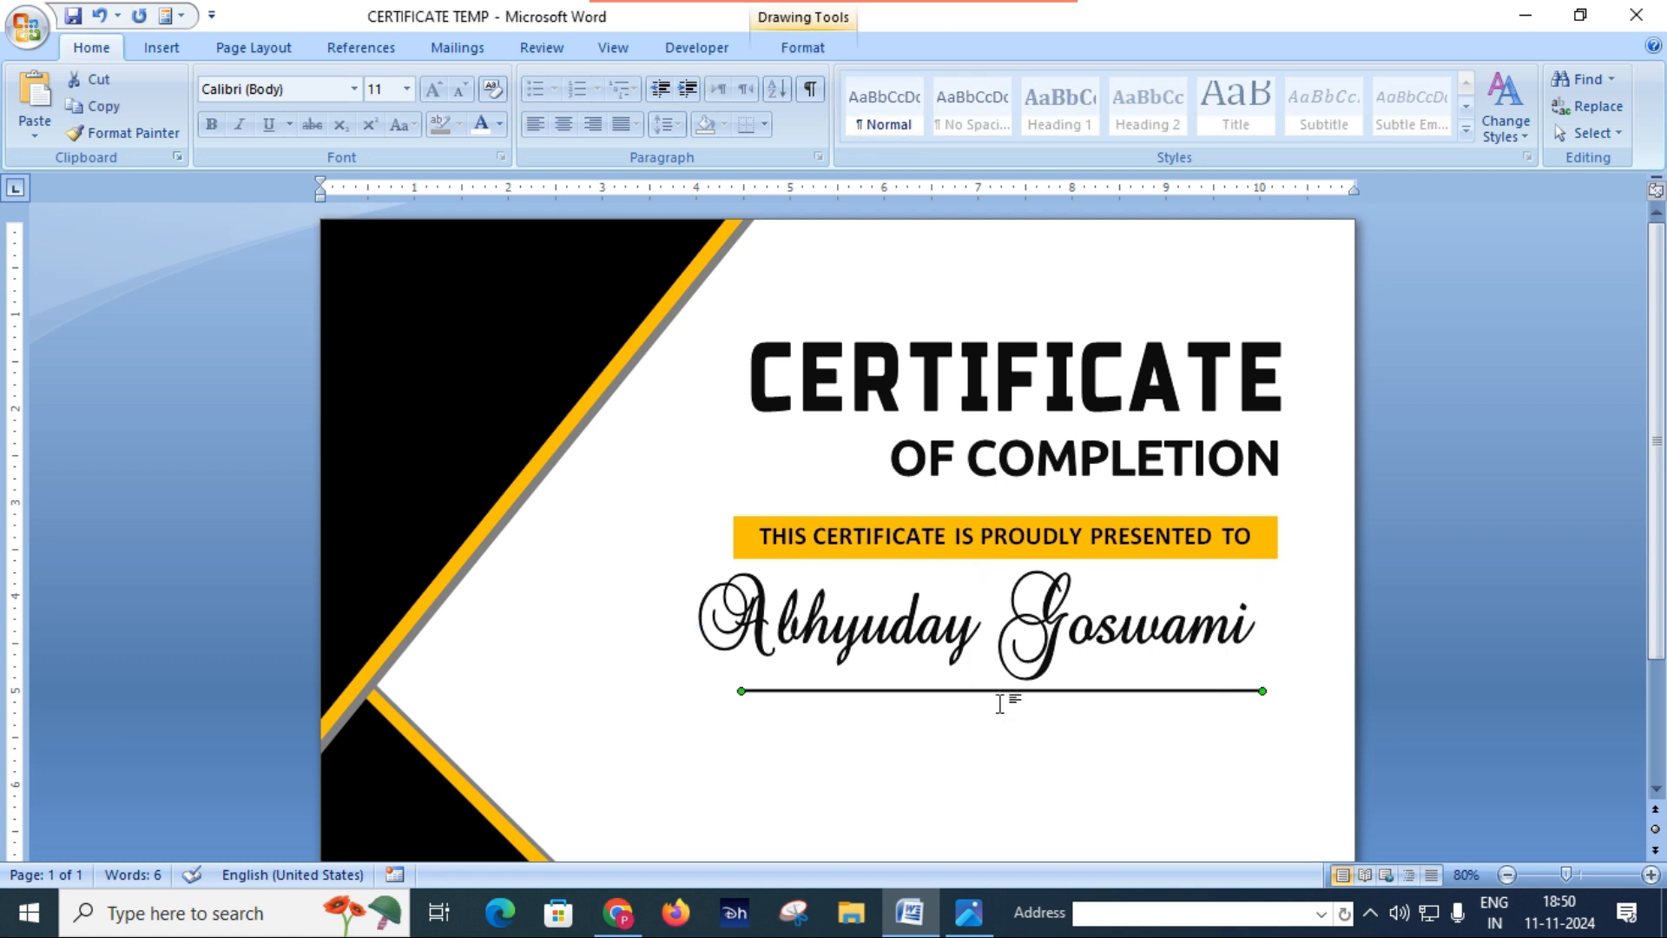
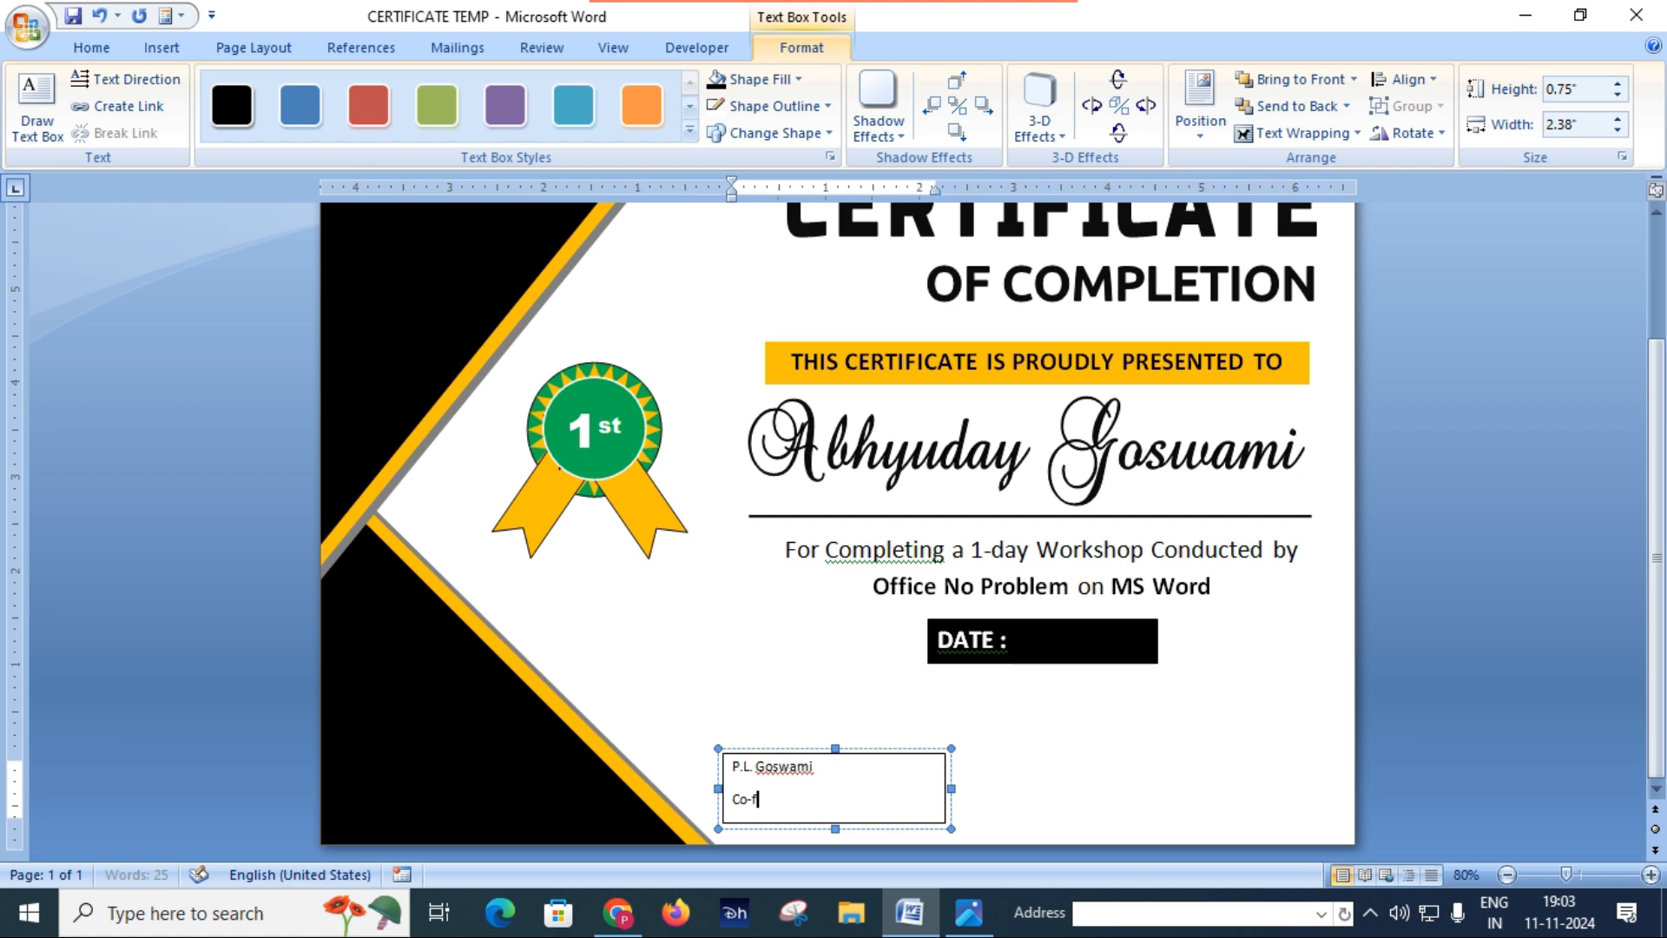
# Step: Finish the second line of the signatory text box as Co-founder and centre both lines
pyautogui.write('er')
pyautogui.hotkey('ctrl', 'a')
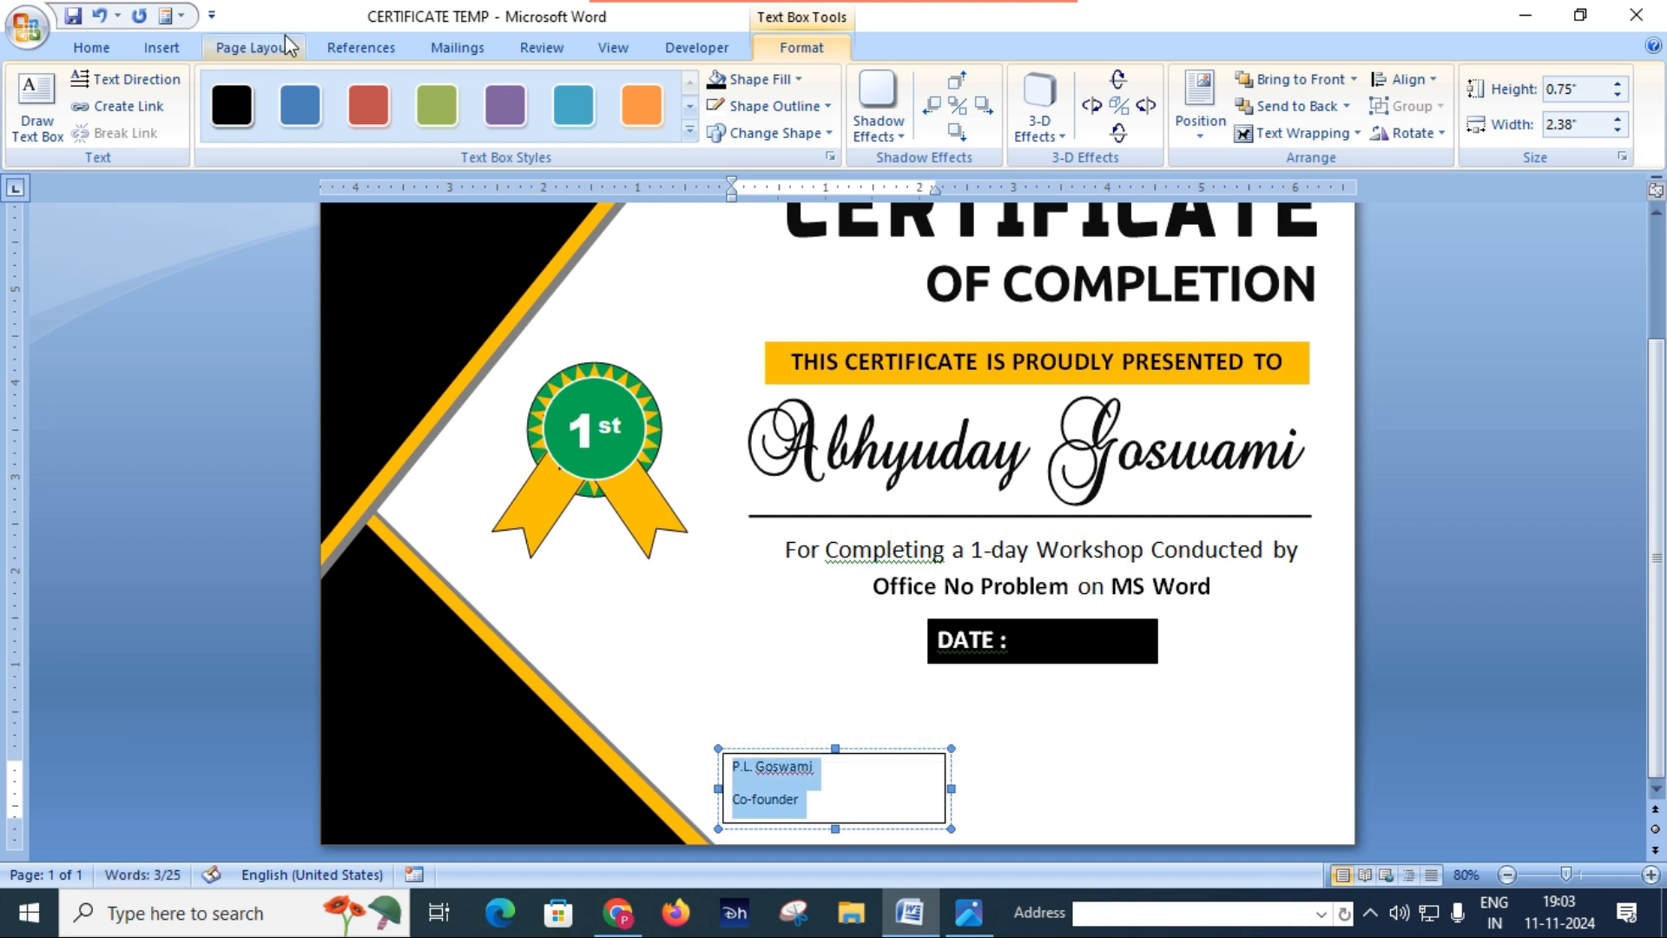
pyautogui.click(87, 49)
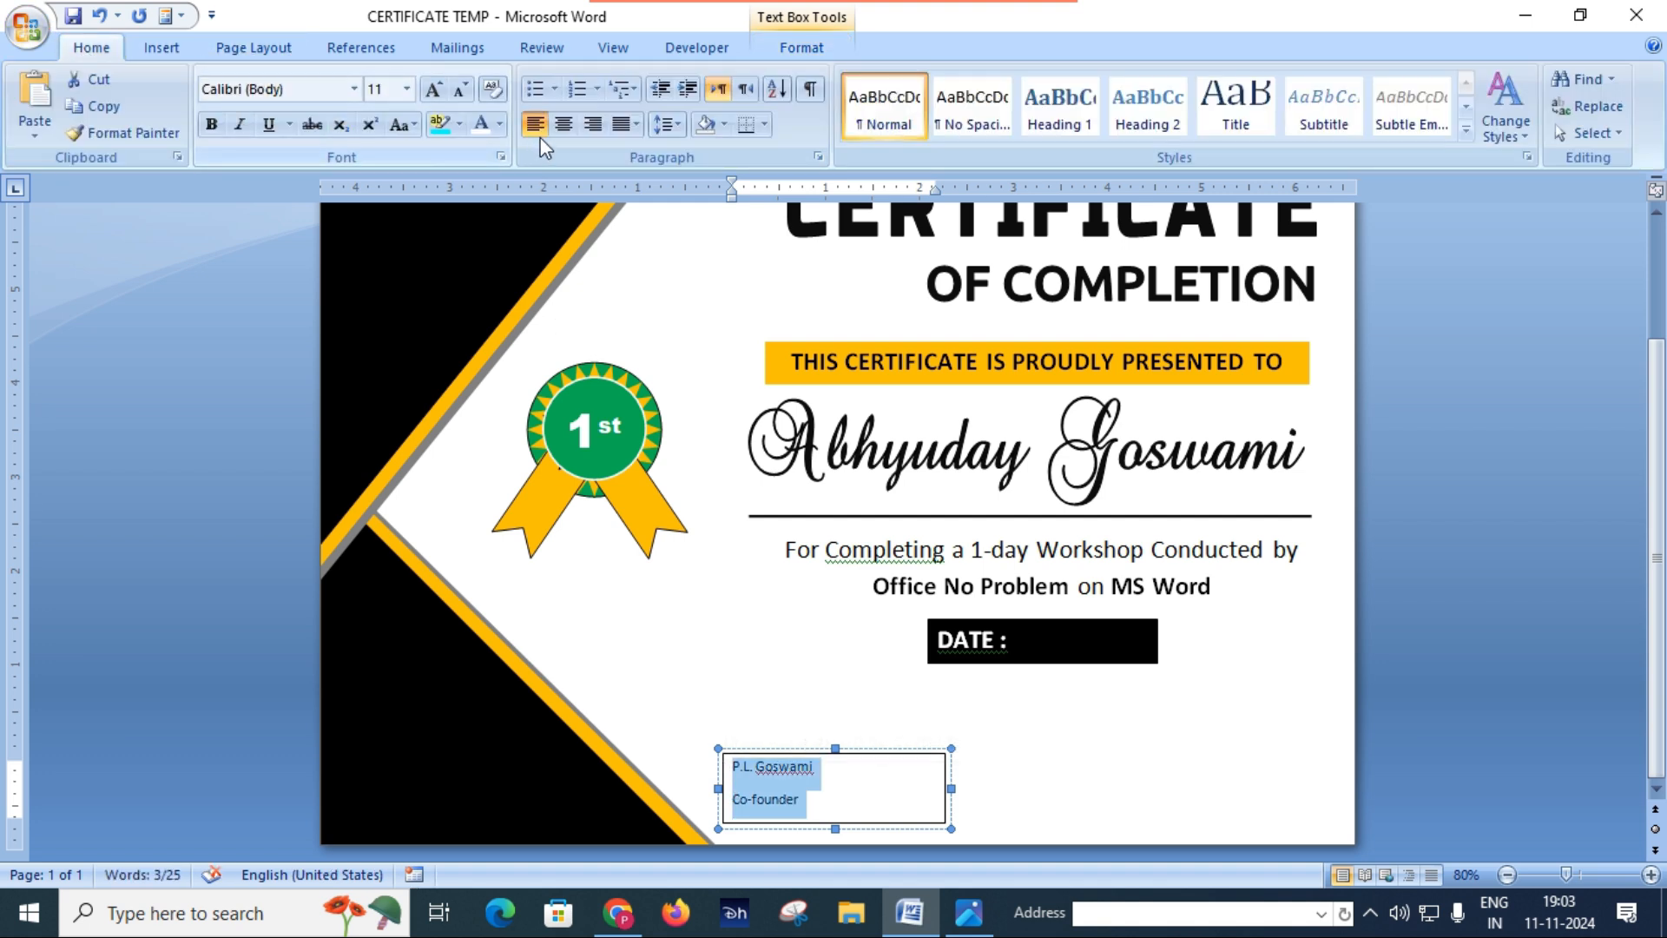
pyautogui.click(564, 126)
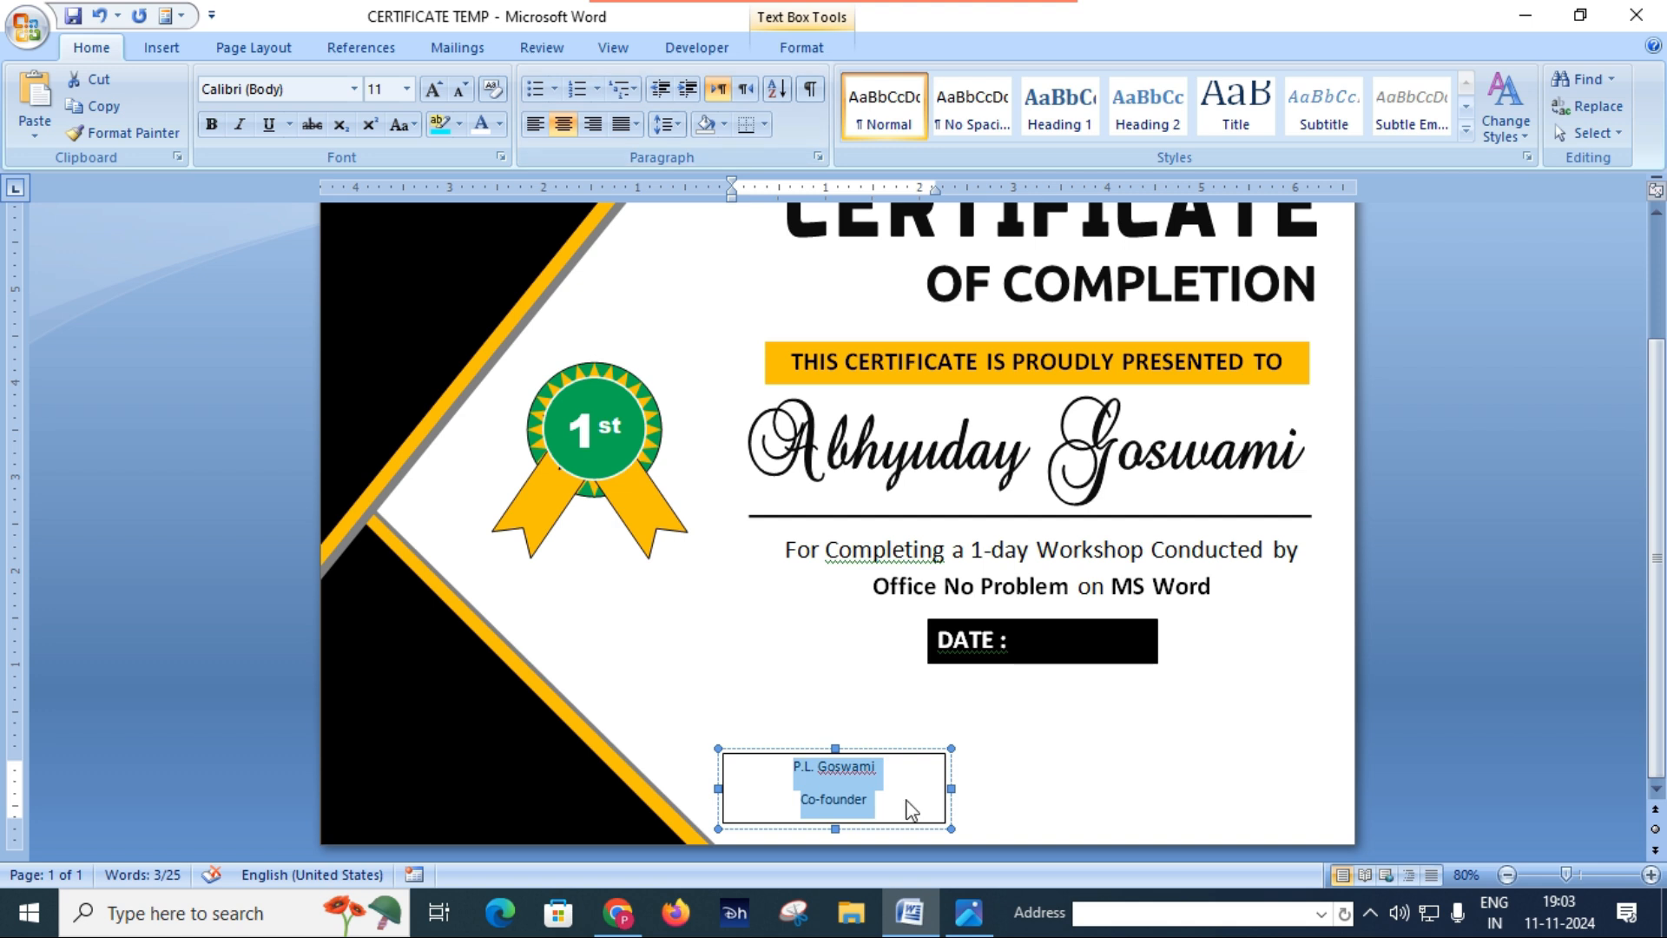
# Step: Set both lines of the signatory text box to 14 pt and remove the space after the paragraphs
pyautogui.click(436, 97)
pyautogui.click(438, 99)
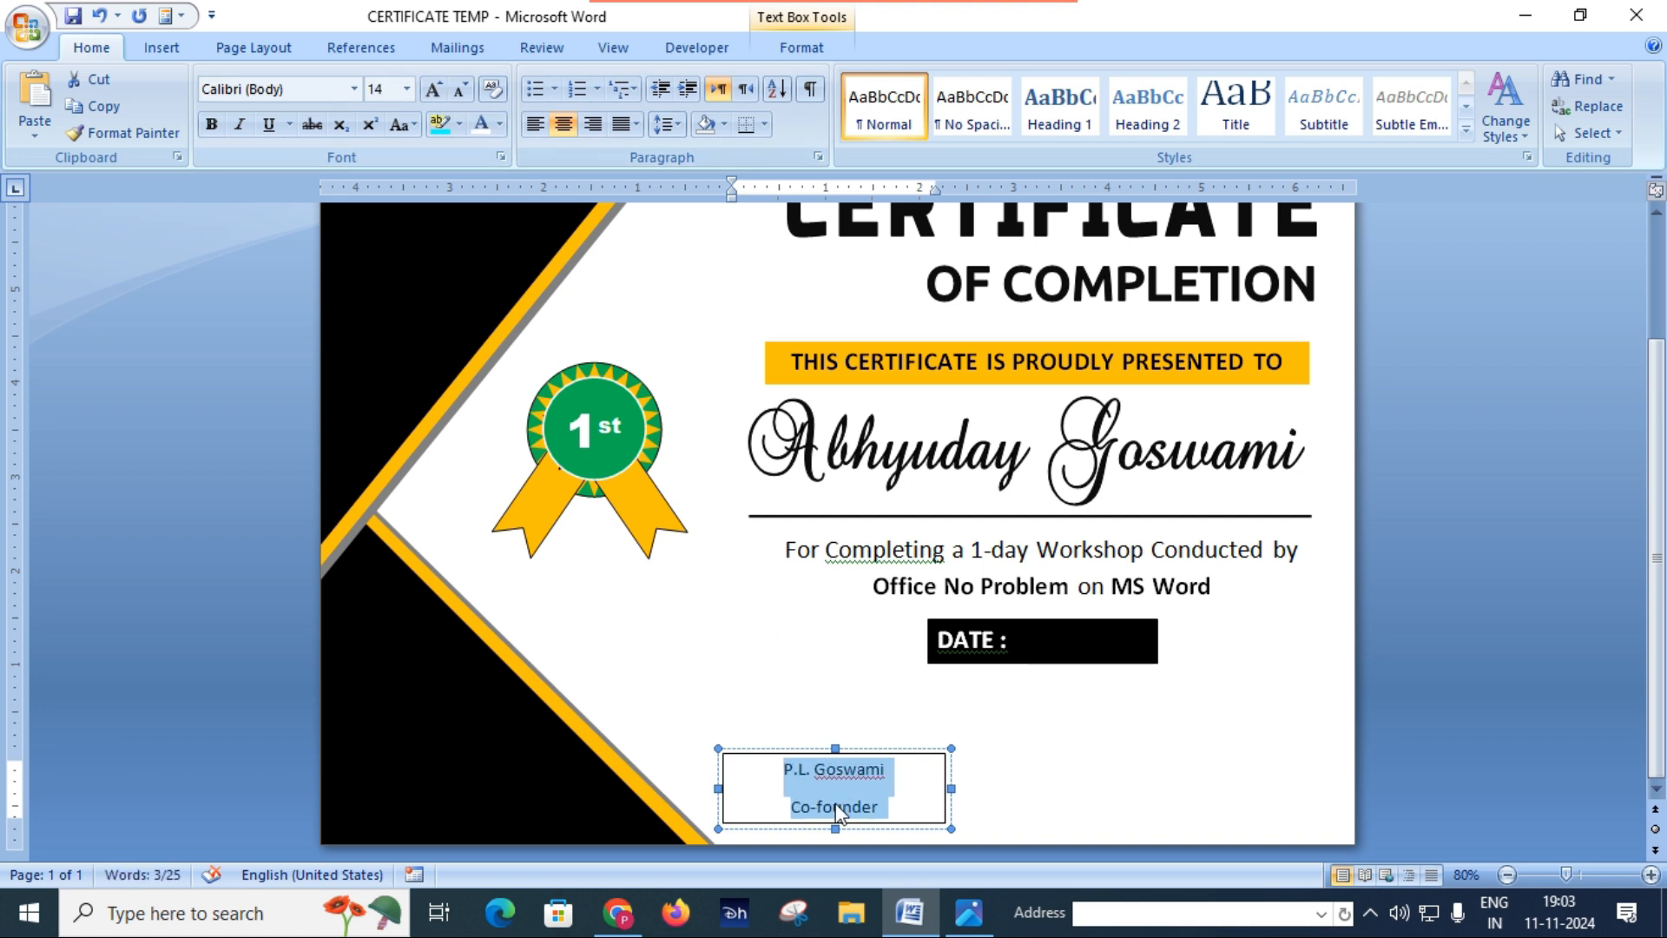
pyautogui.click(668, 126)
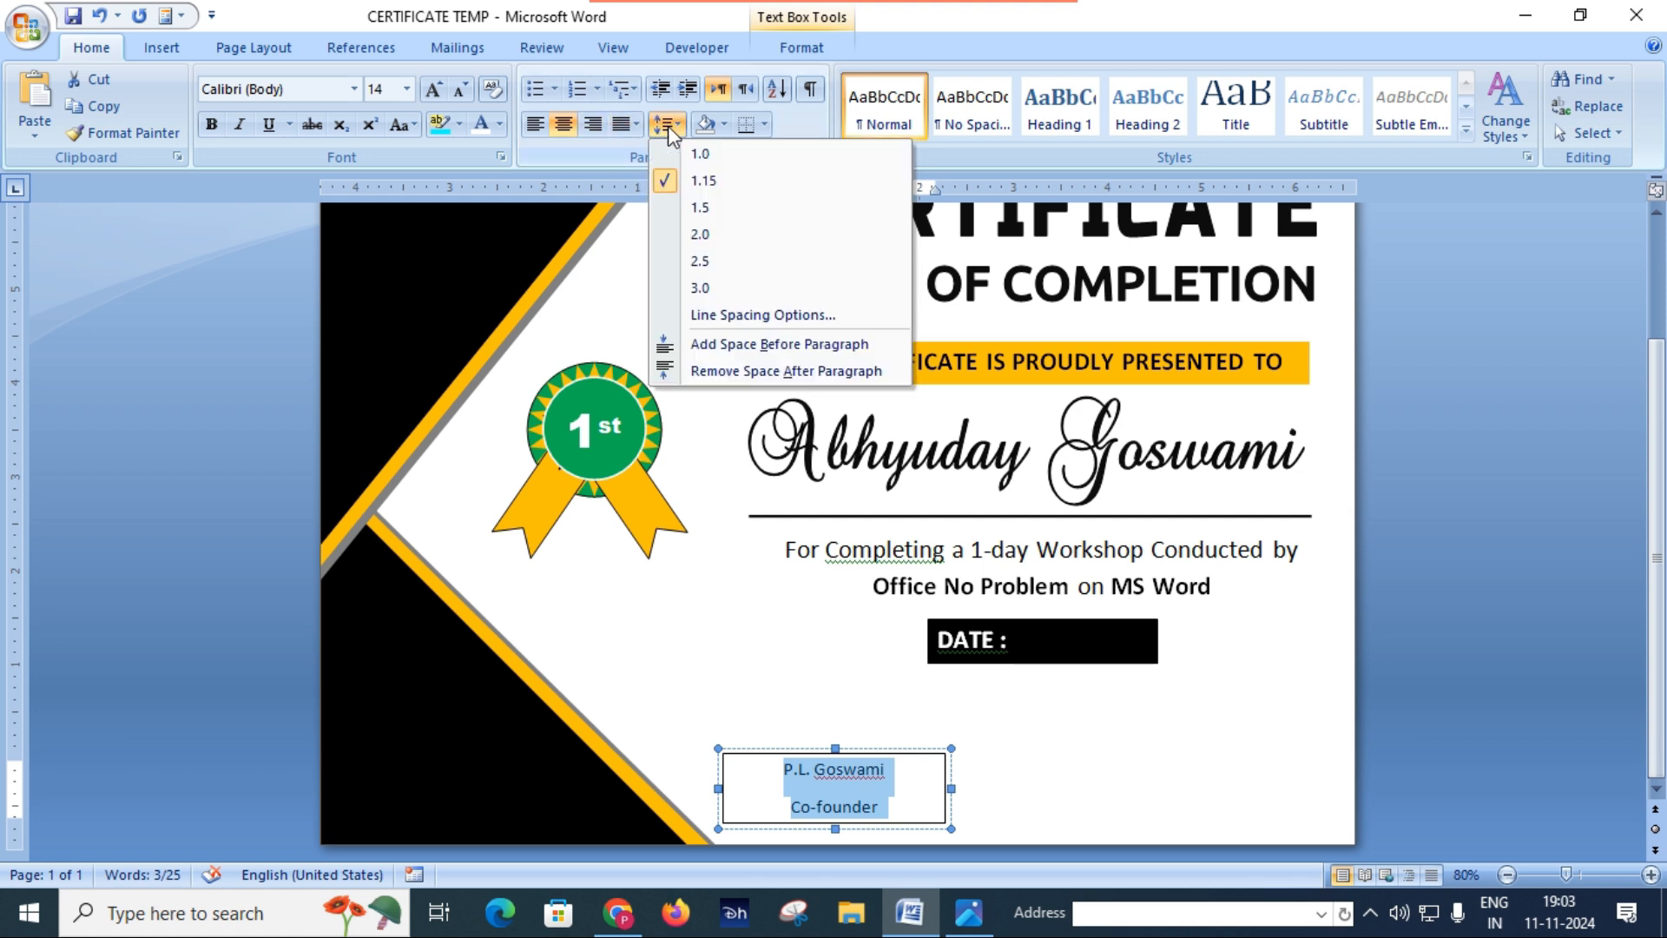
pyautogui.click(743, 371)
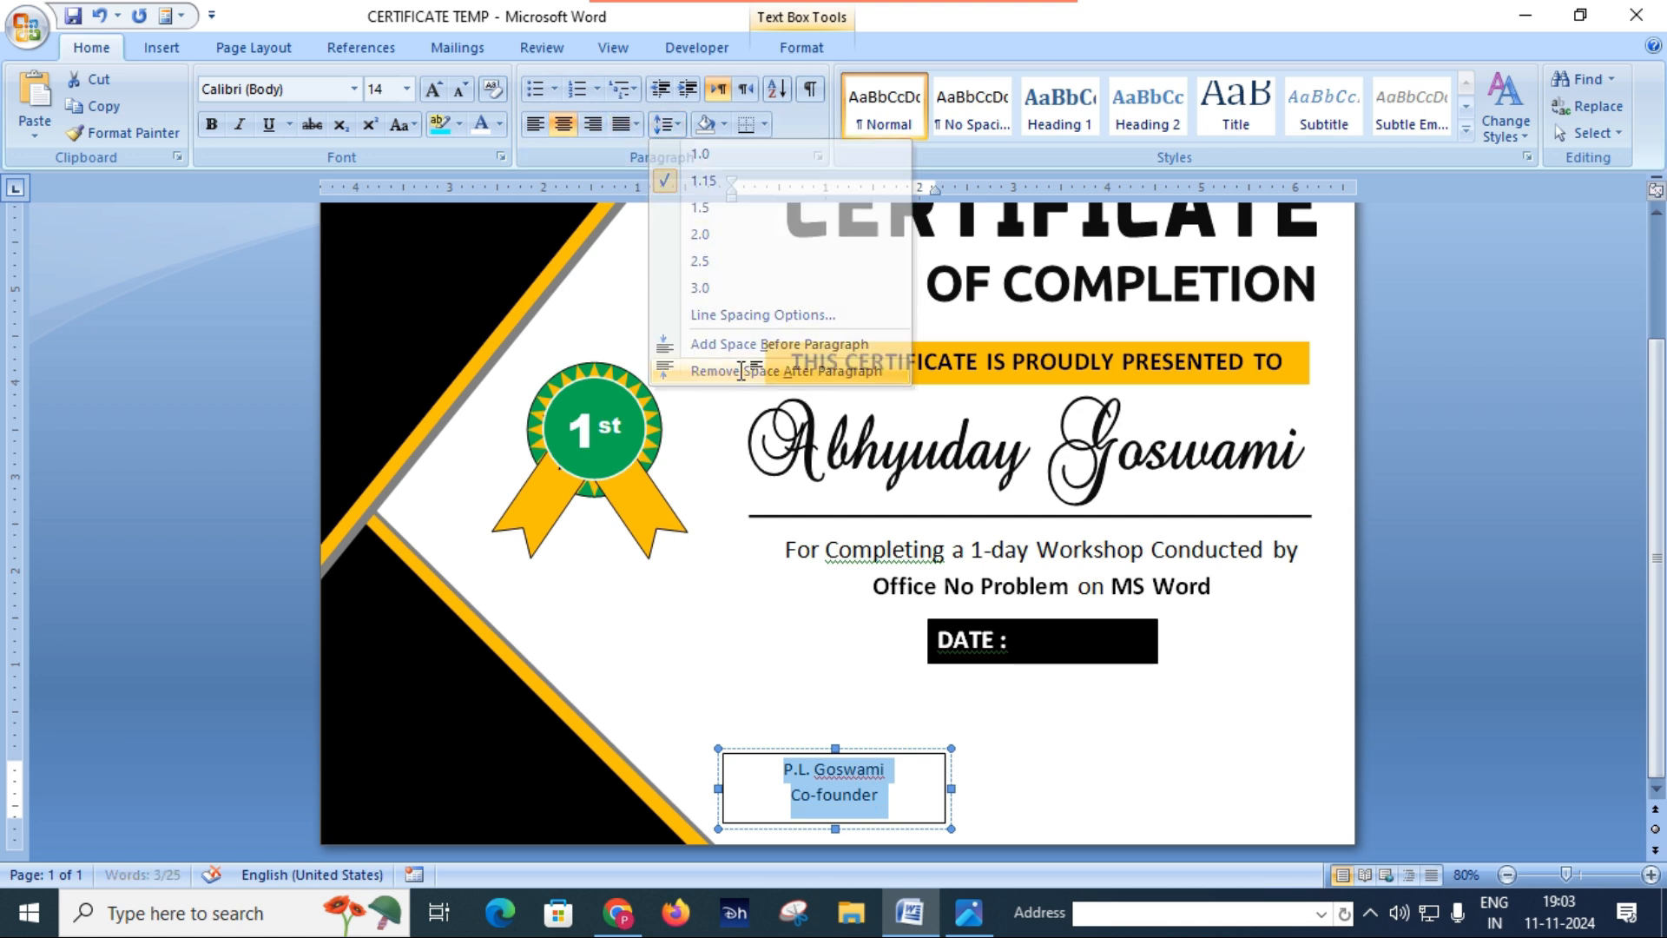
# Step: Make the signatory's name above Co-founder bold and set it to 20 pt
pyautogui.click(855, 804)
pyautogui.moveTo(786, 776); pyautogui.dragTo(893, 771)
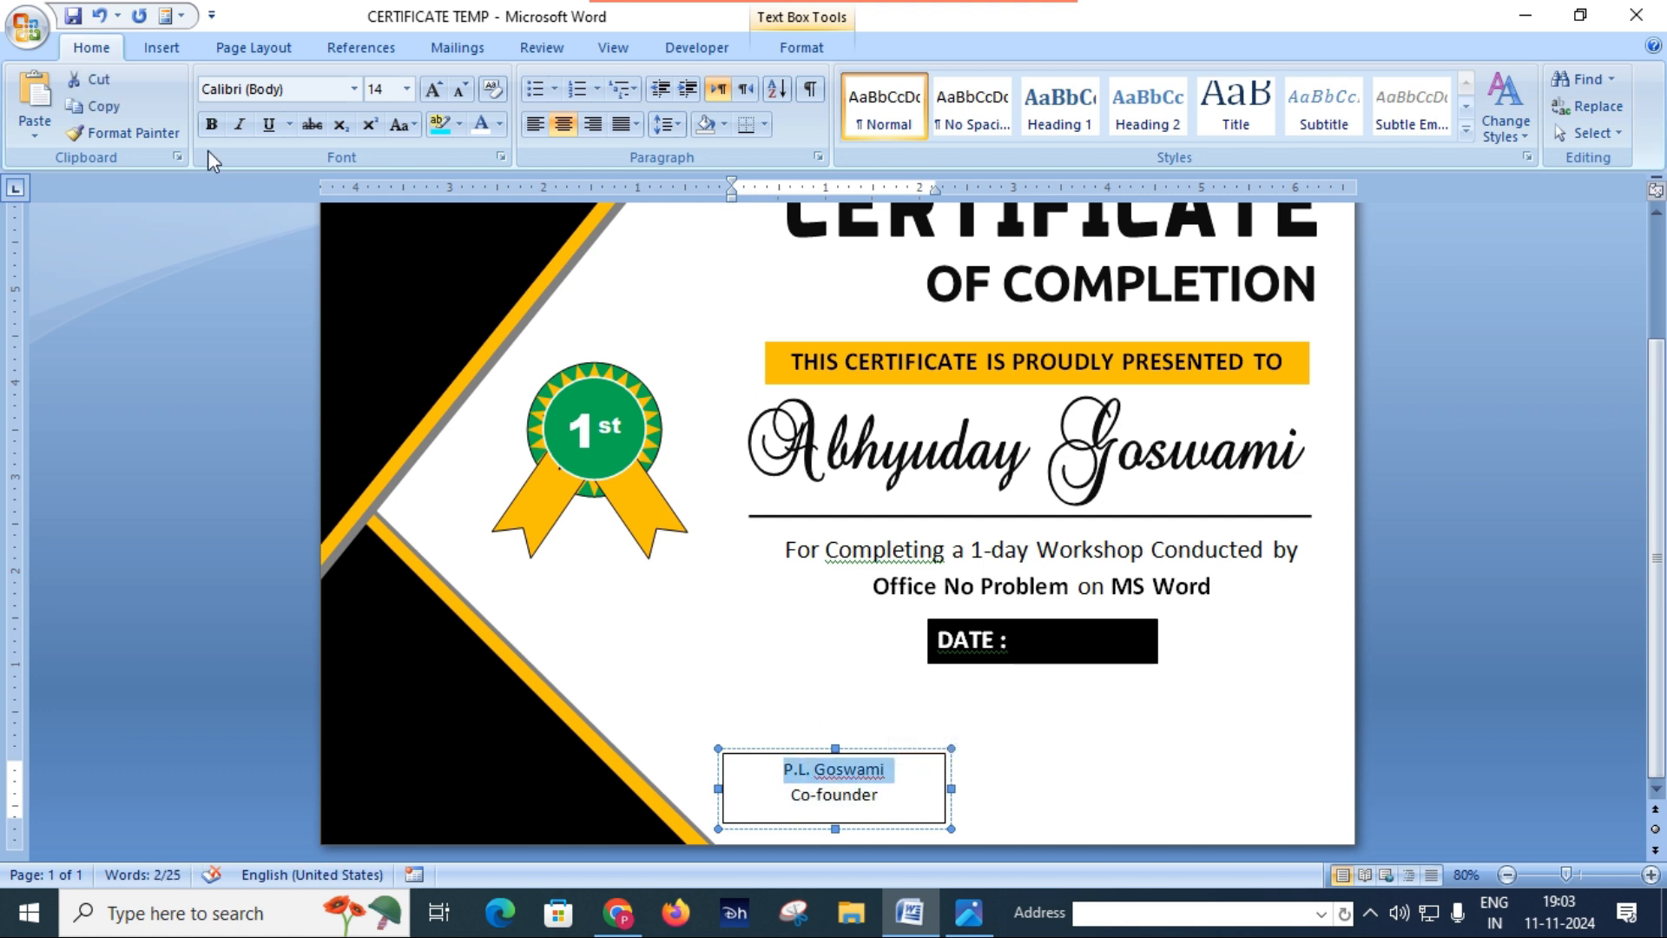
pyautogui.click(210, 126)
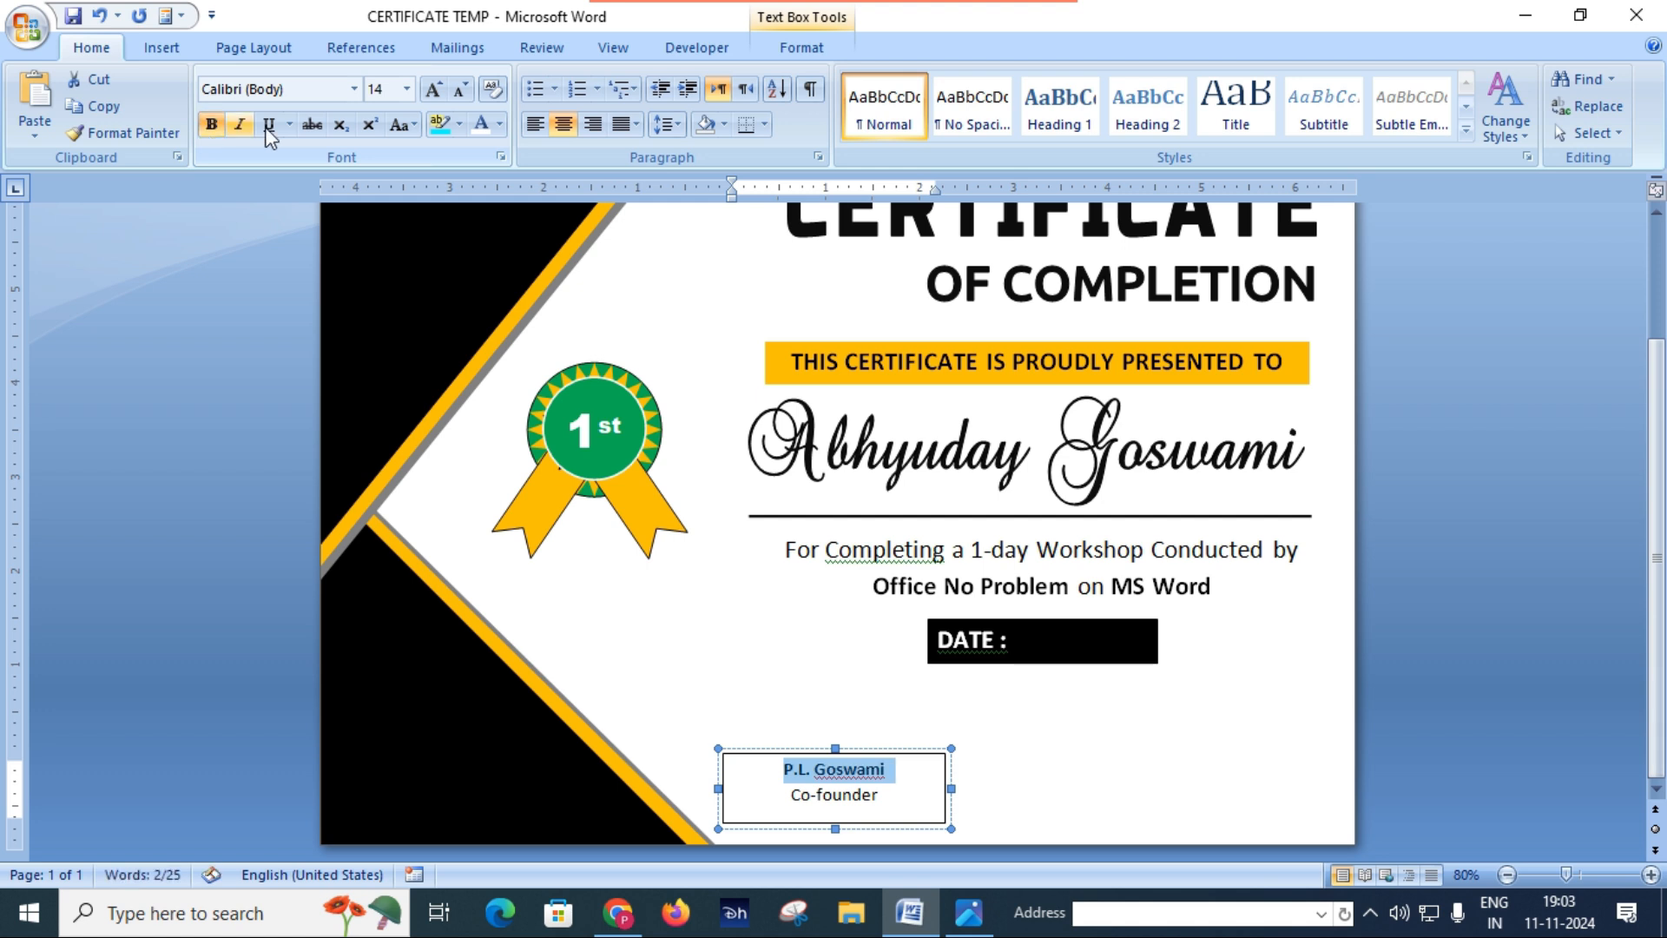
pyautogui.click(432, 91)
pyautogui.click(431, 91)
pyautogui.click(431, 91)
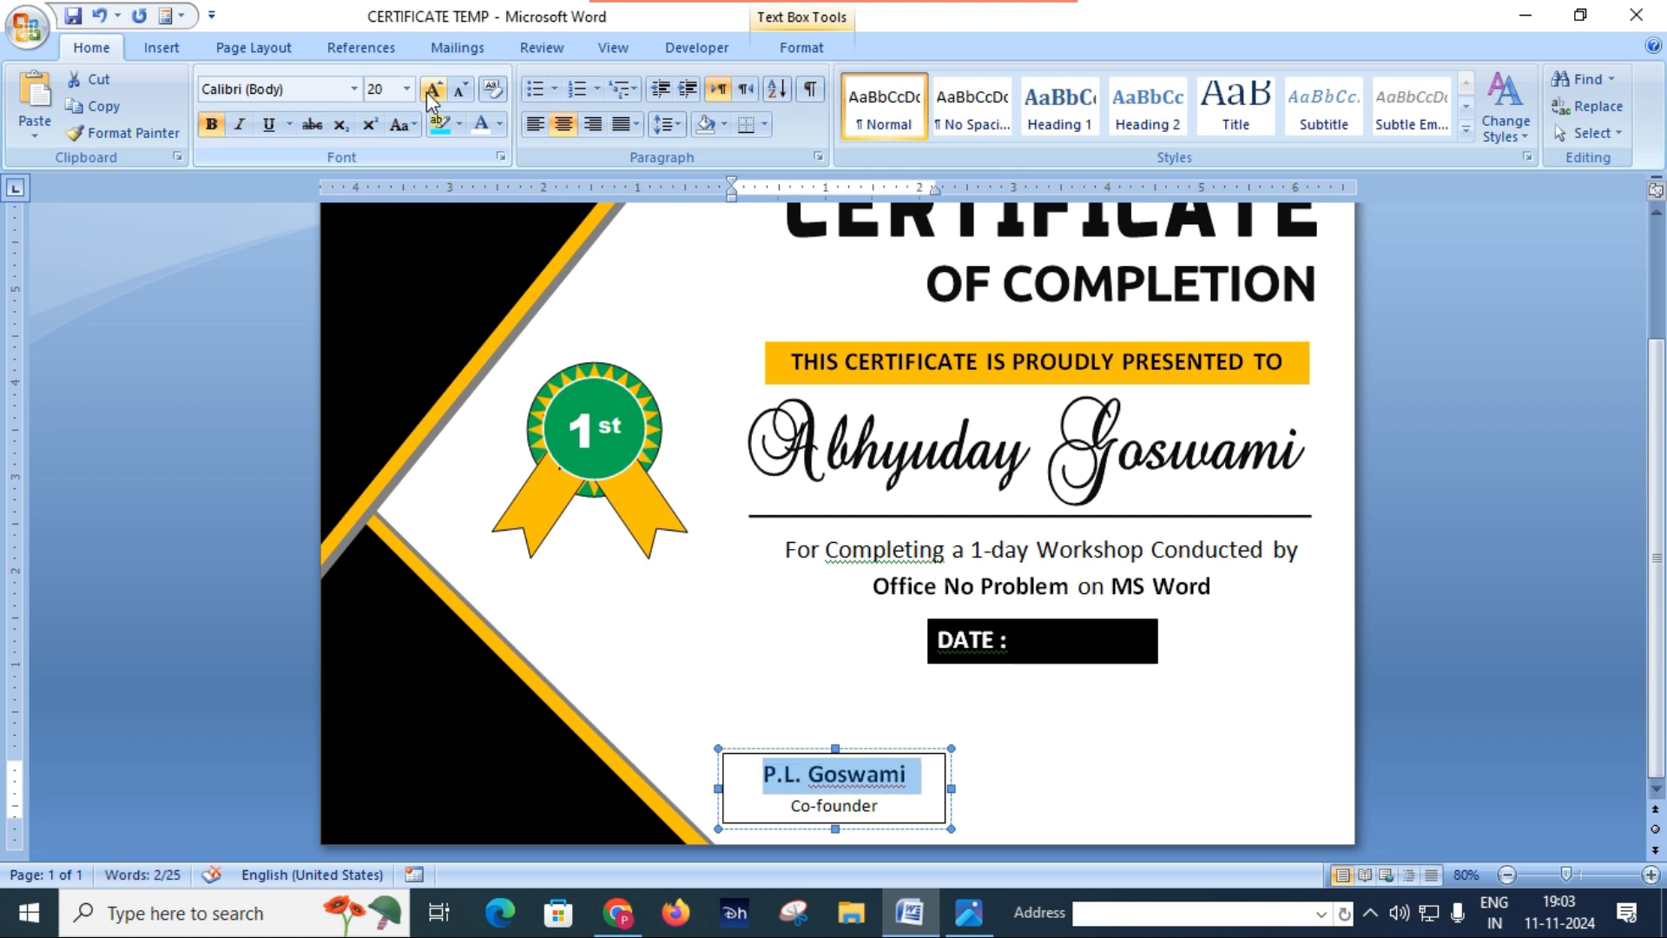
pyautogui.click(432, 91)
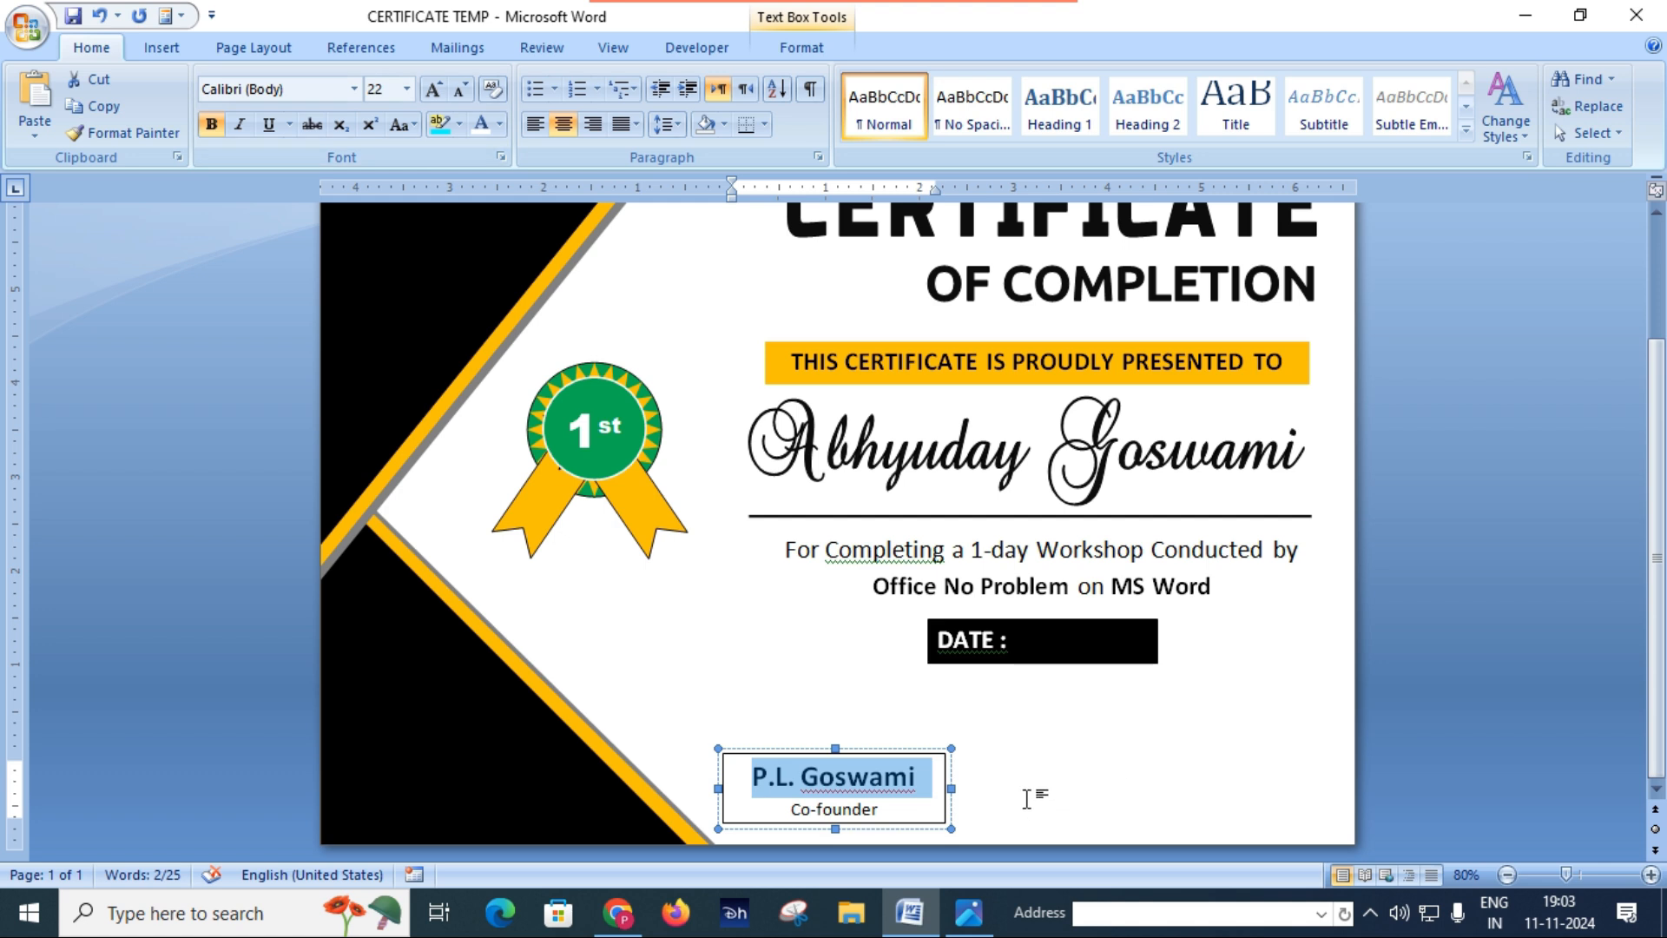
pyautogui.click(461, 90)
# Step: Set the Co-founder line to 16 pt and deselect the text box
pyautogui.moveTo(792, 806); pyautogui.dragTo(888, 806)
pyautogui.click(432, 90)
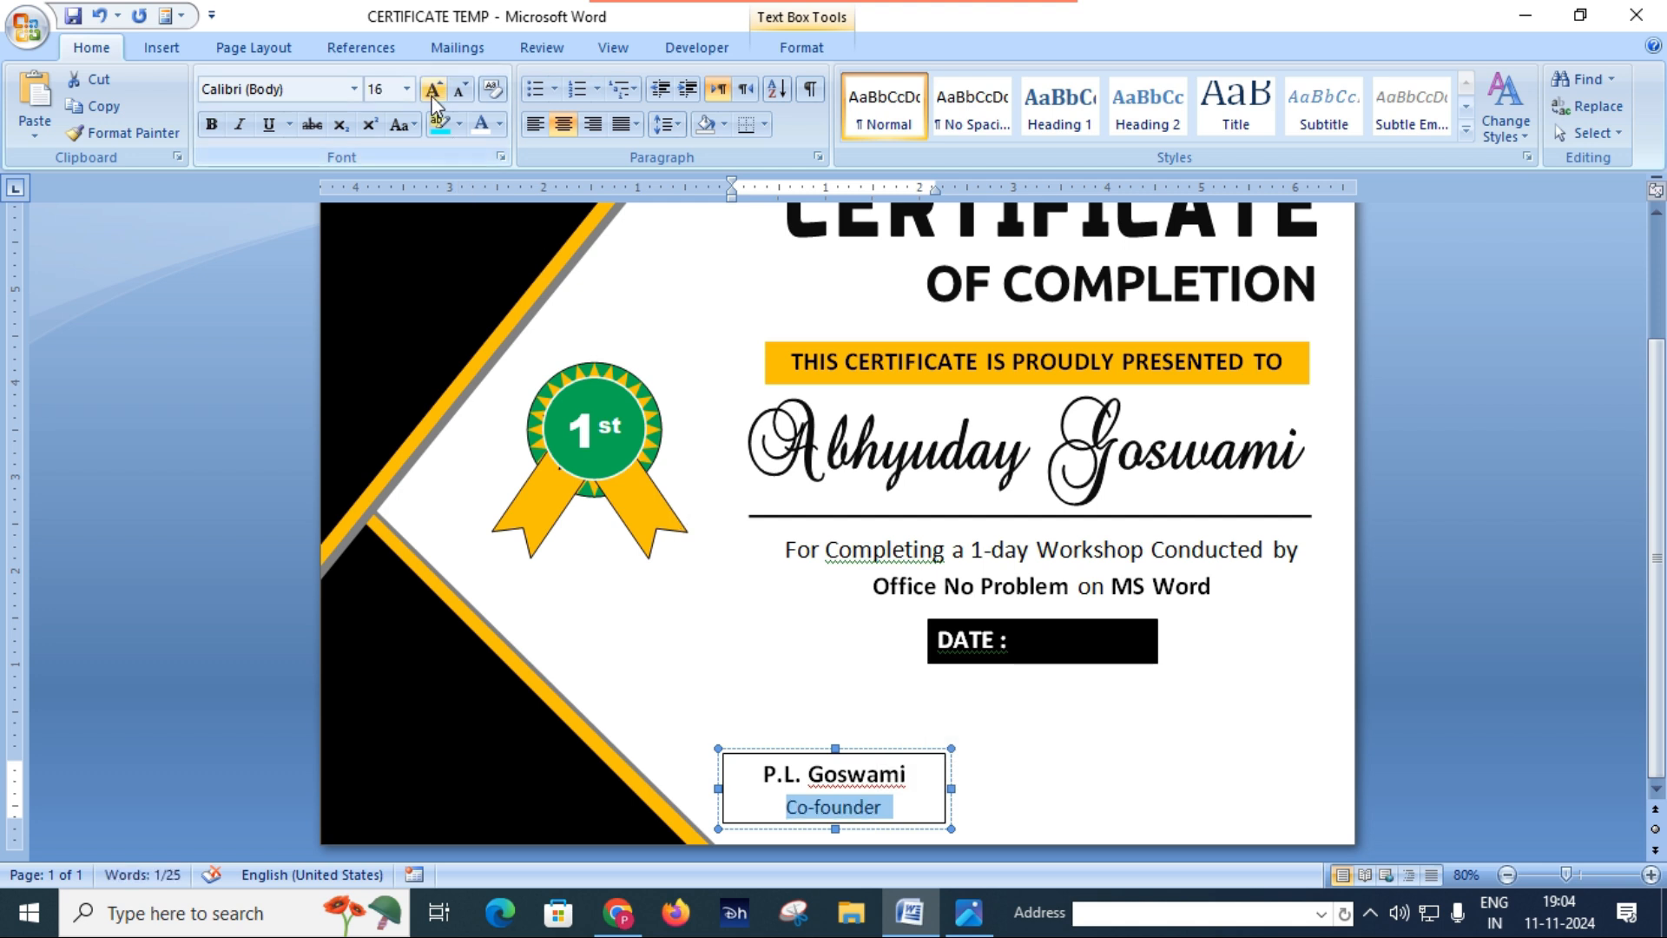
pyautogui.click(1053, 784)
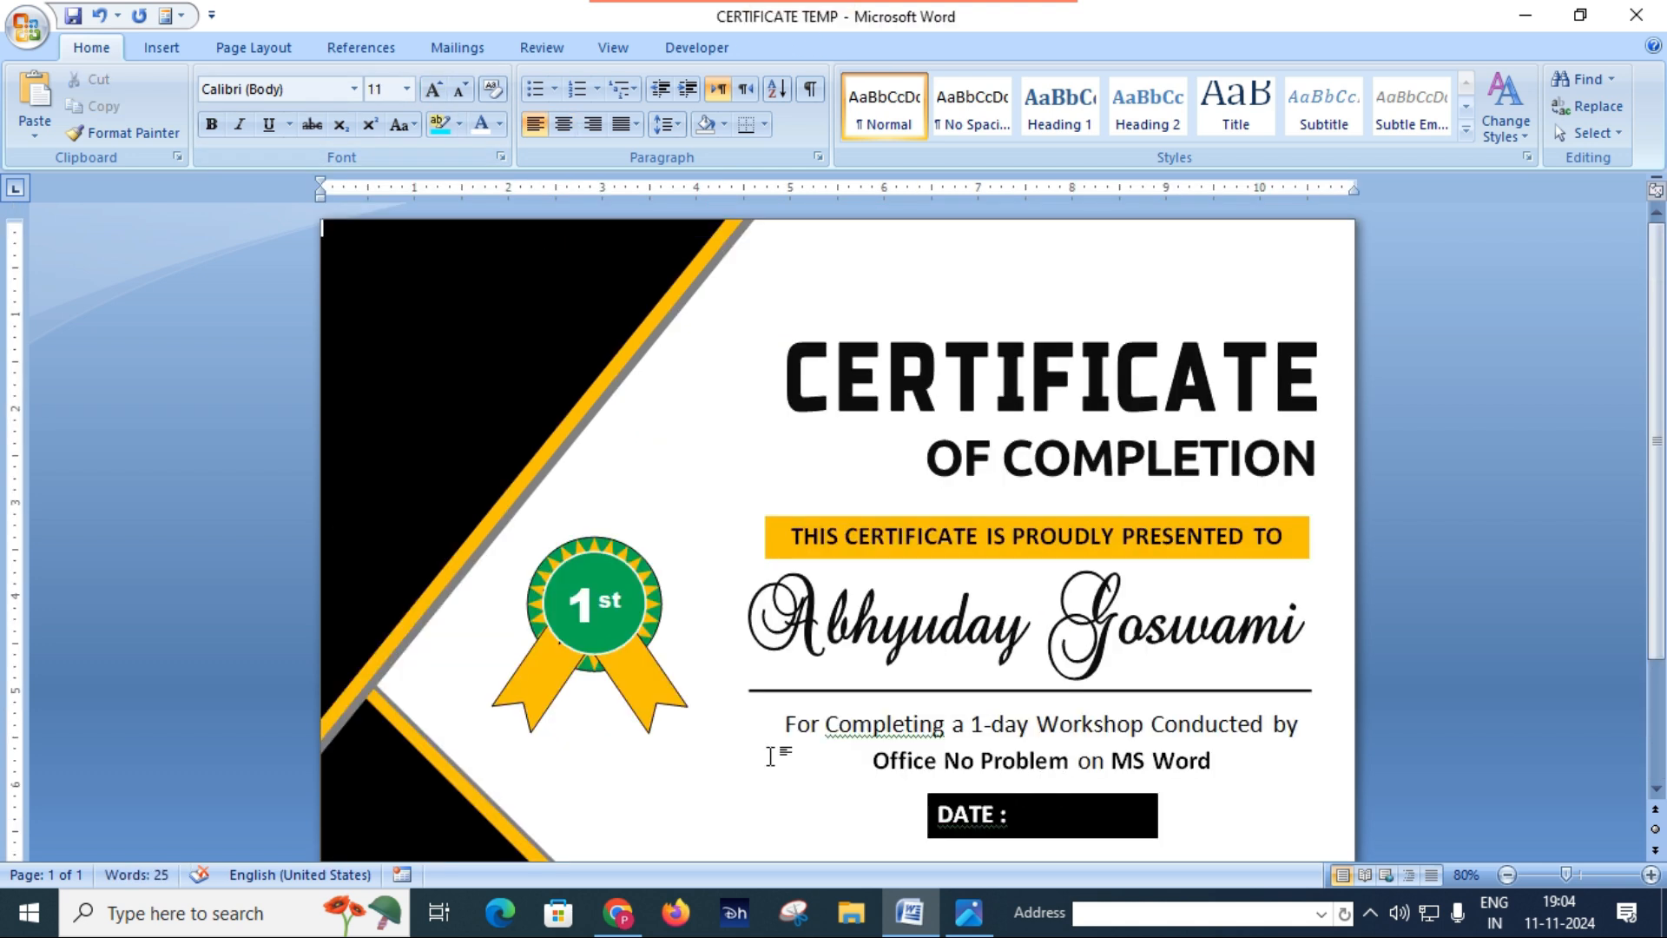
# Step: Remove the outline from the Co-founder signatory text box
pyautogui.scroll(-3, 771, 756)
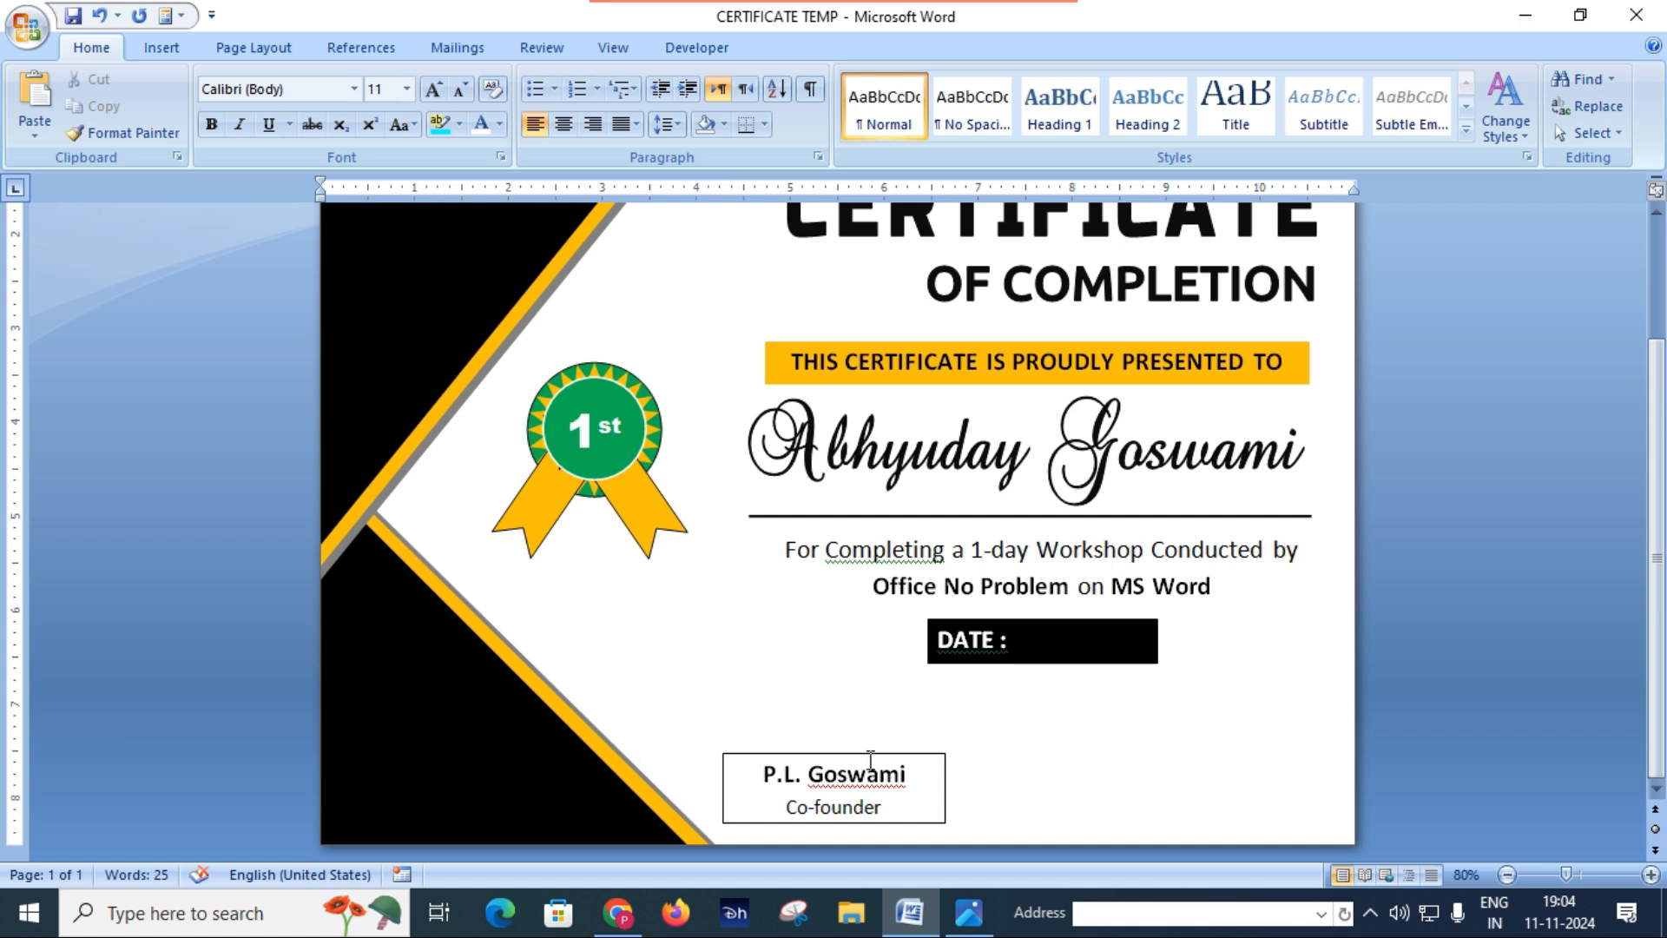
pyautogui.click(868, 752)
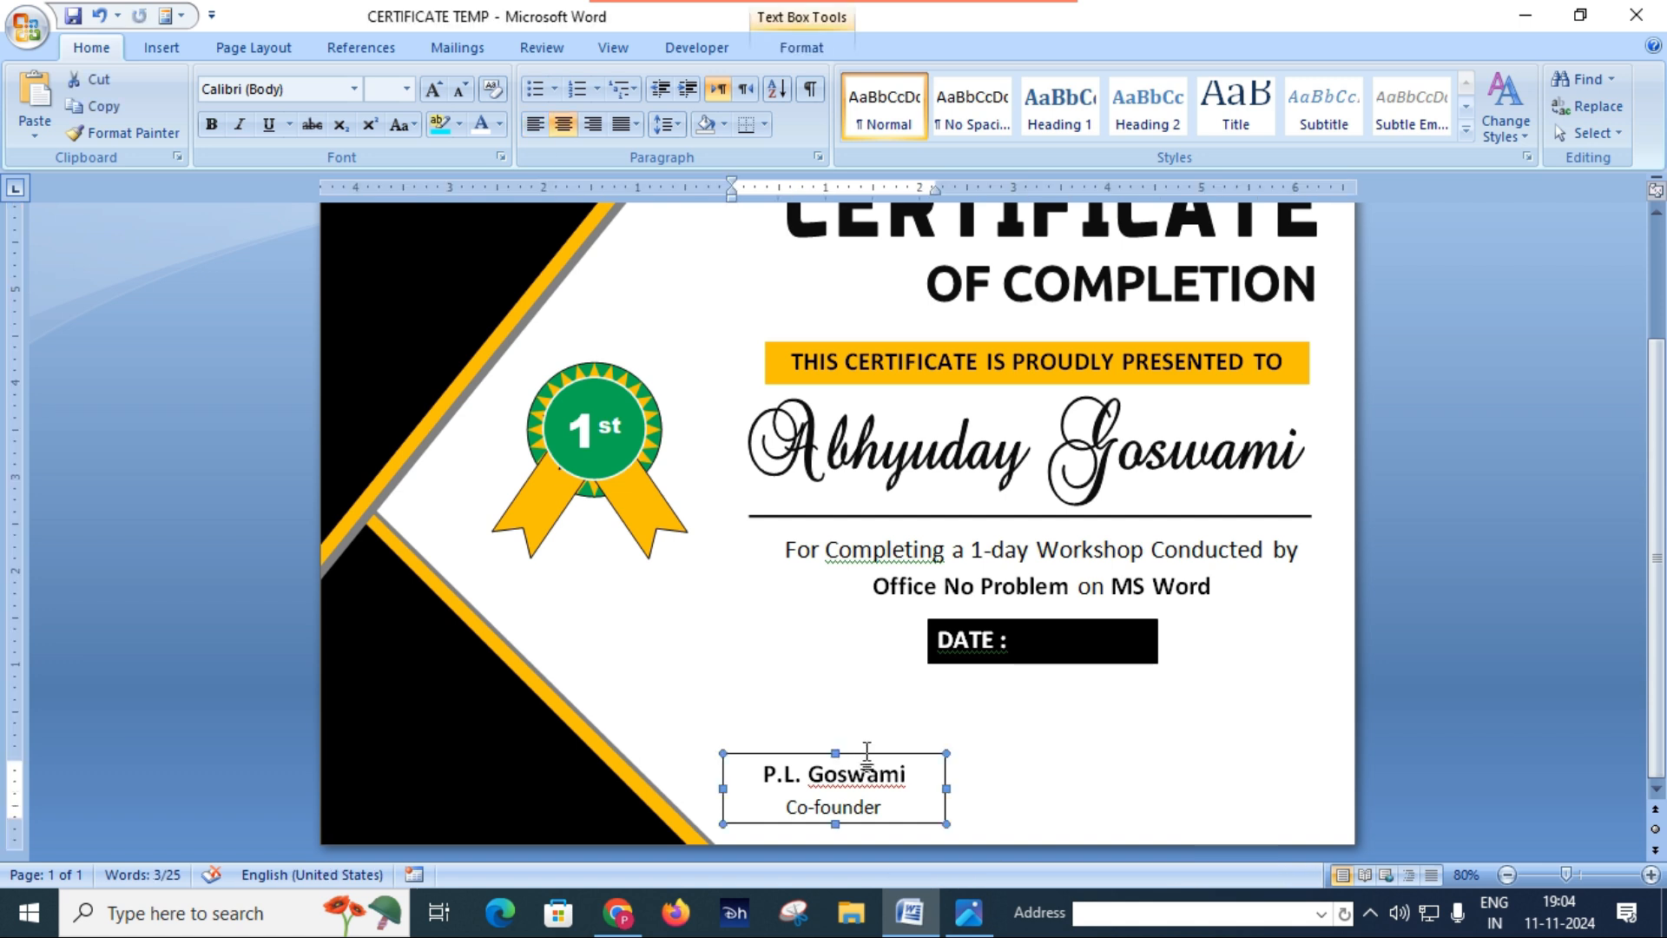
pyautogui.click(804, 50)
pyautogui.click(772, 107)
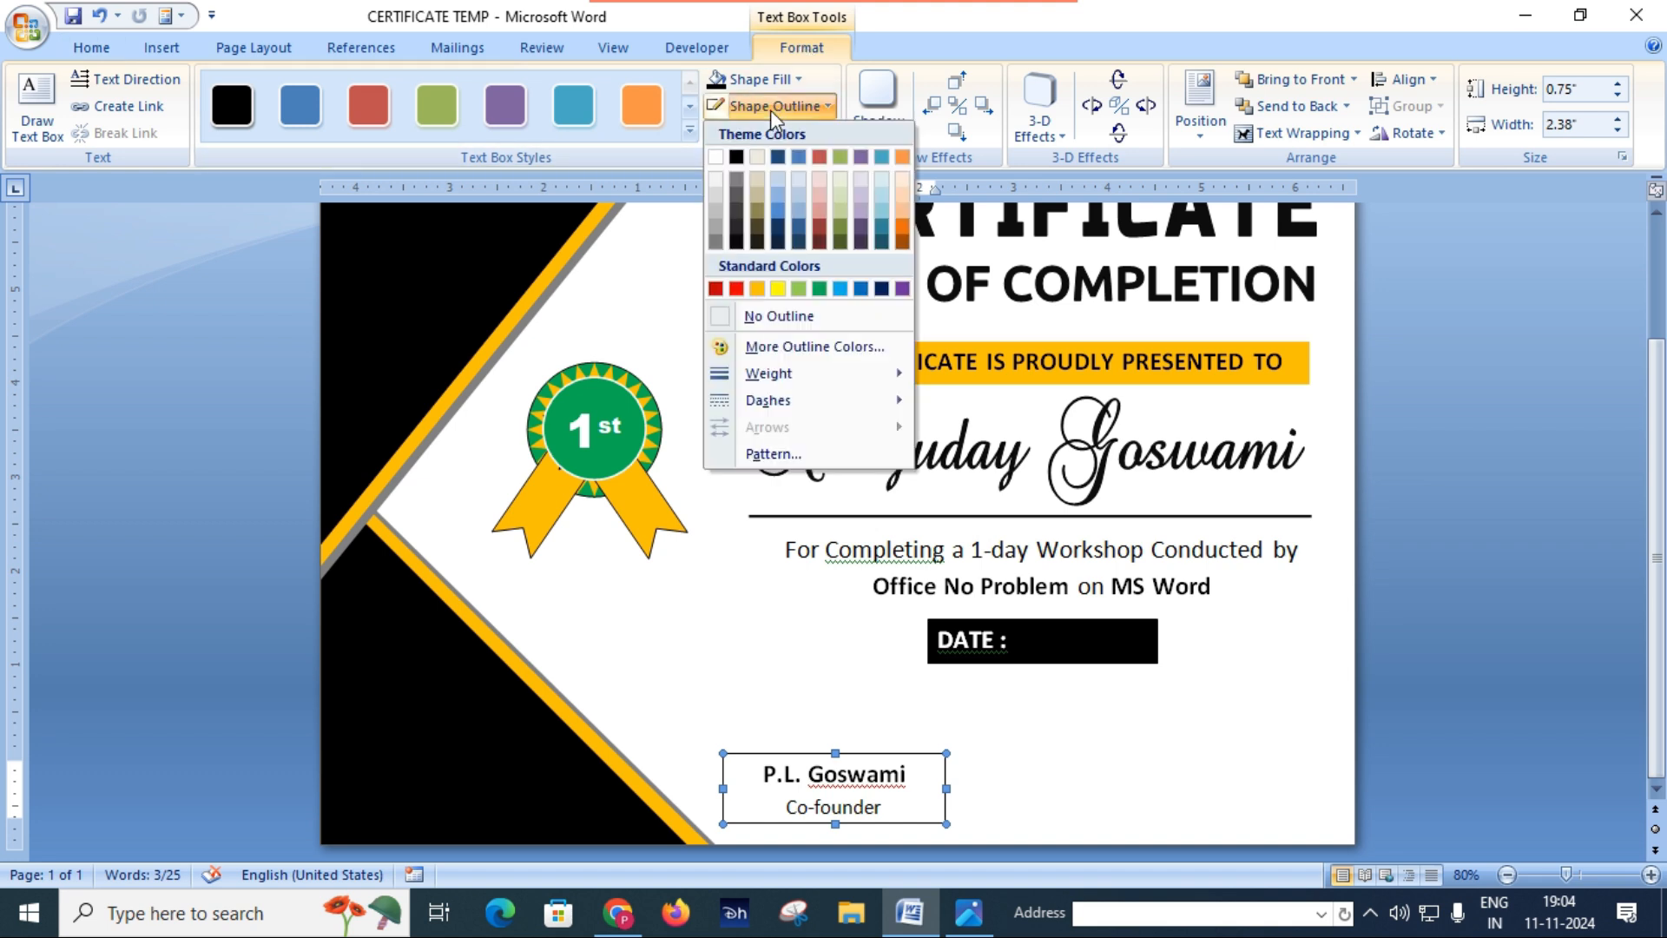
pyautogui.click(763, 318)
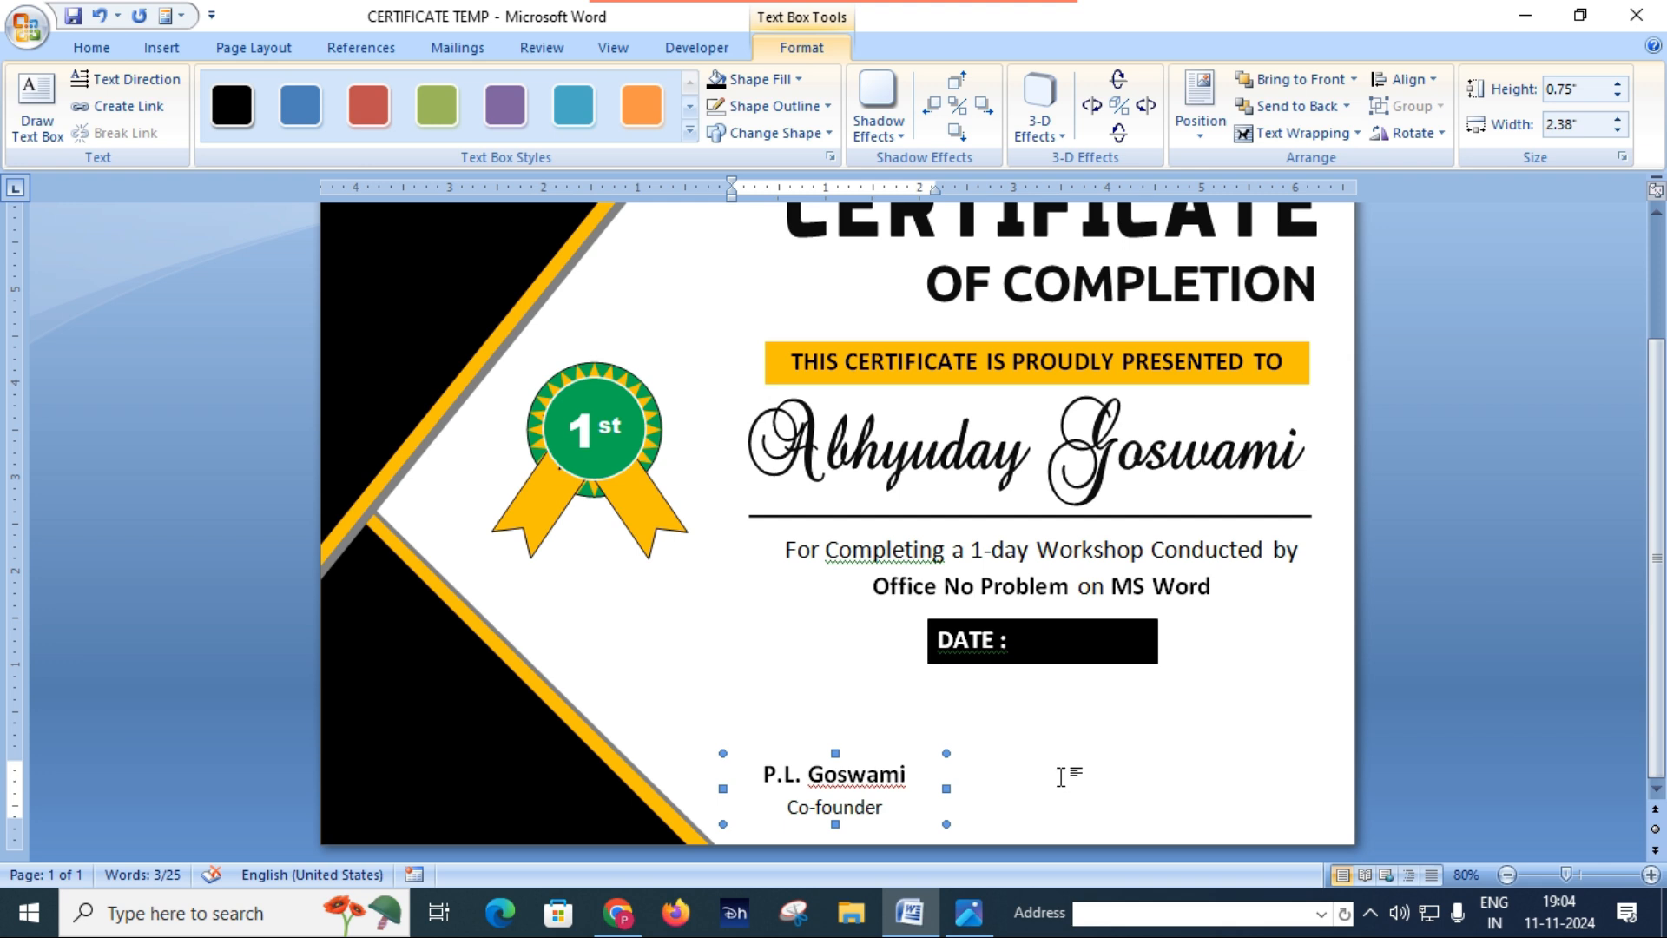
# Step: Duplicate the Co-founder text box and place the copy in the certificate's lower-right corner, nudged up roughly level with the original
pyautogui.hotkey('ctrl', 'v')
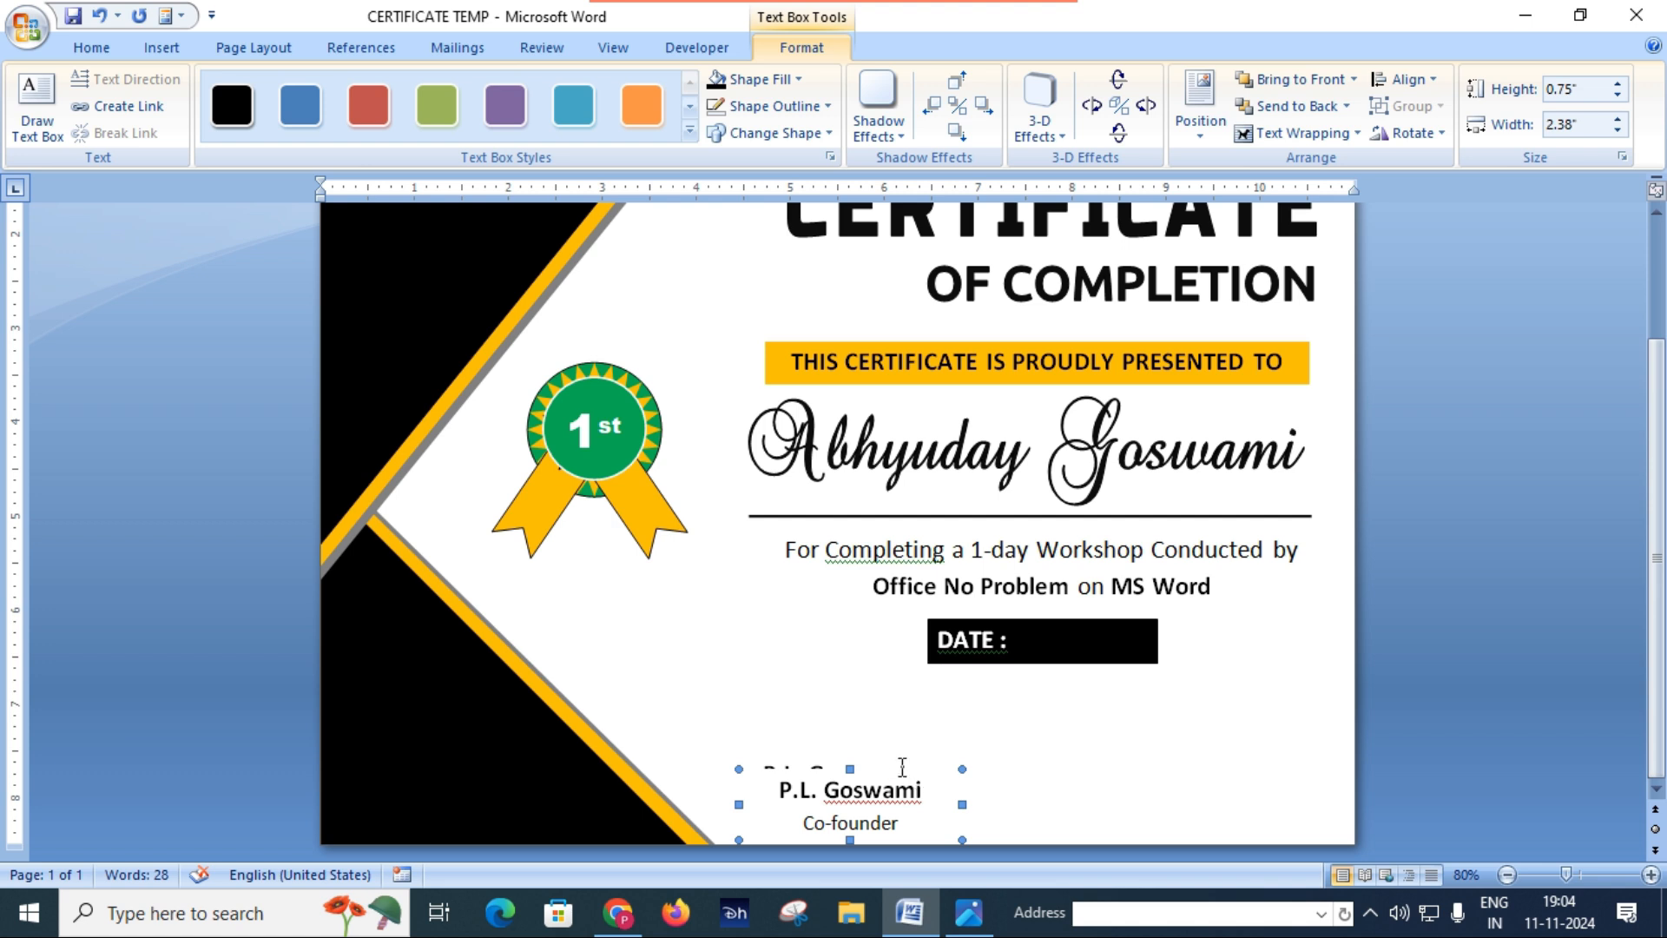
pyautogui.moveTo(903, 772); pyautogui.dragTo(1247, 762)
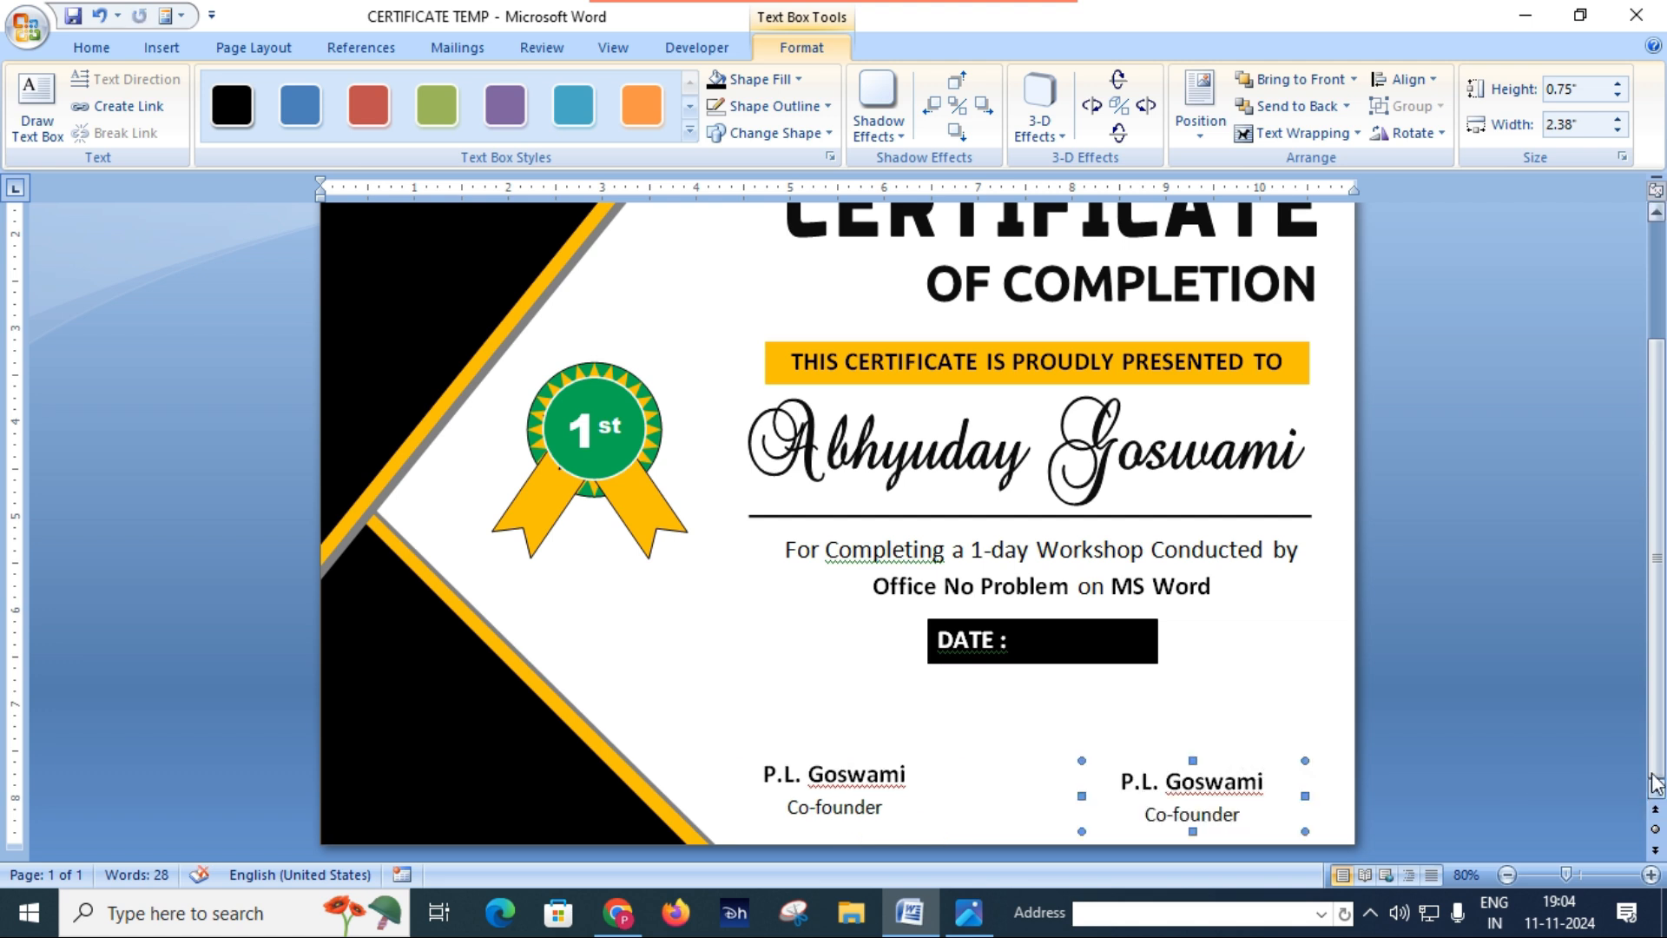
pyautogui.hotkey('ctrl', 'Up')
pyautogui.hotkey('ctrl', 'Up')
pyautogui.hotkey('ctrl', 'Up')
pyautogui.hotkey('ctrl', 'Up')
pyautogui.hotkey('ctrl', 'Up')
pyautogui.hotkey('ctrl', 'Up')
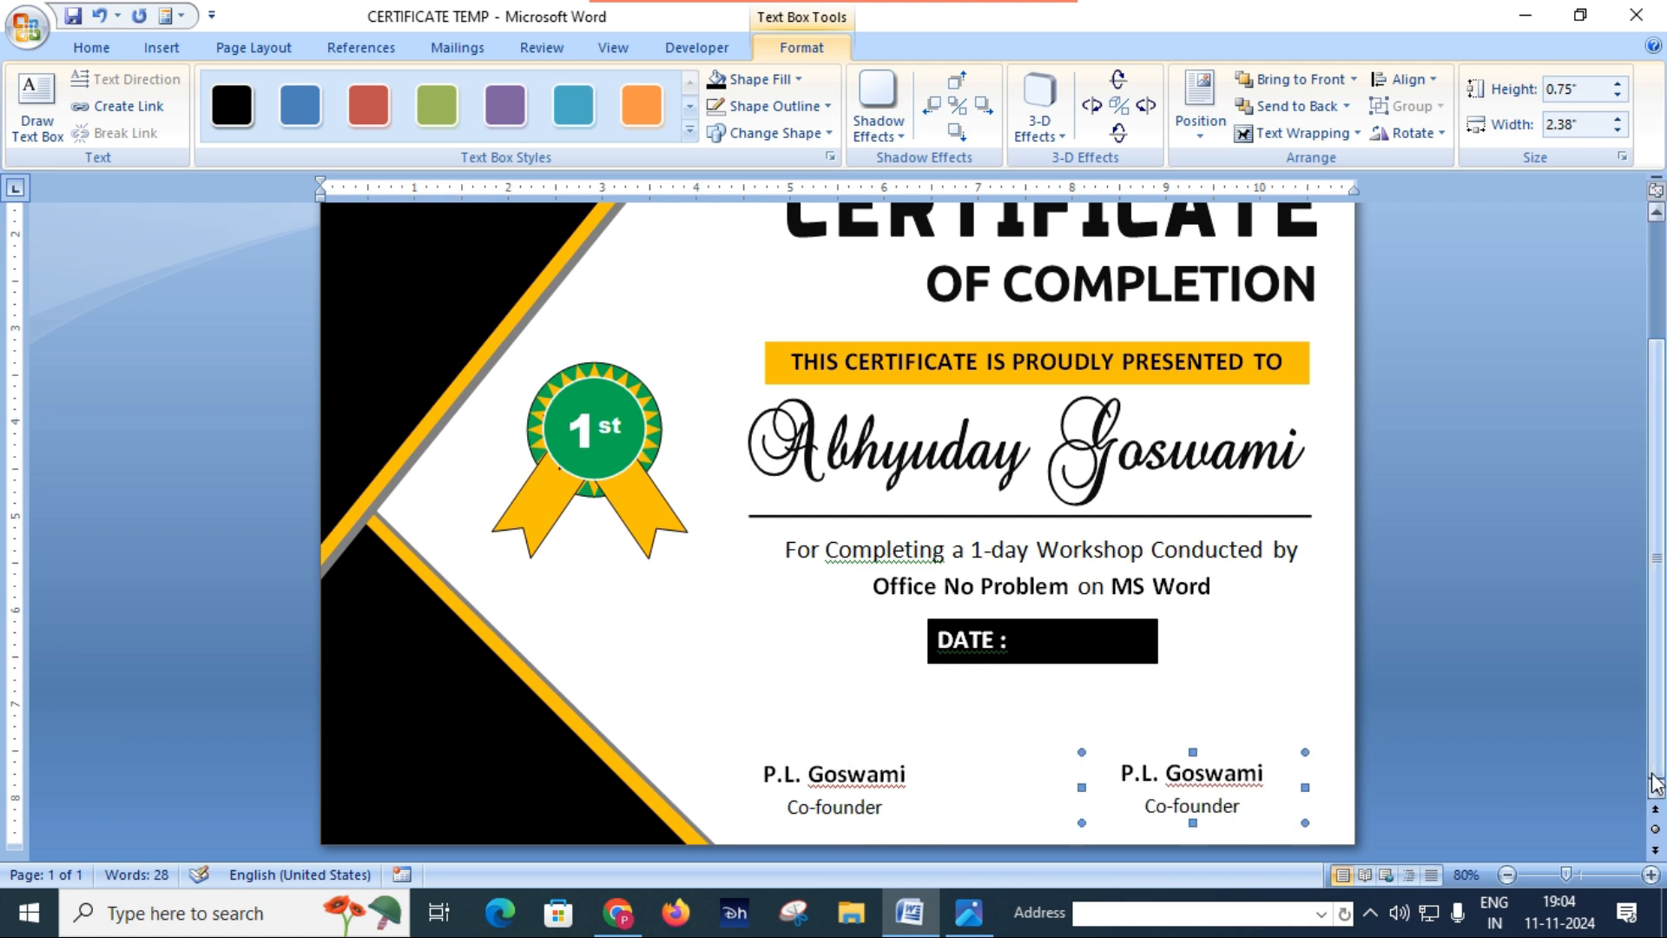
pyautogui.hotkey('ctrl', 'Up')
pyautogui.hotkey('ctrl', 'Up')
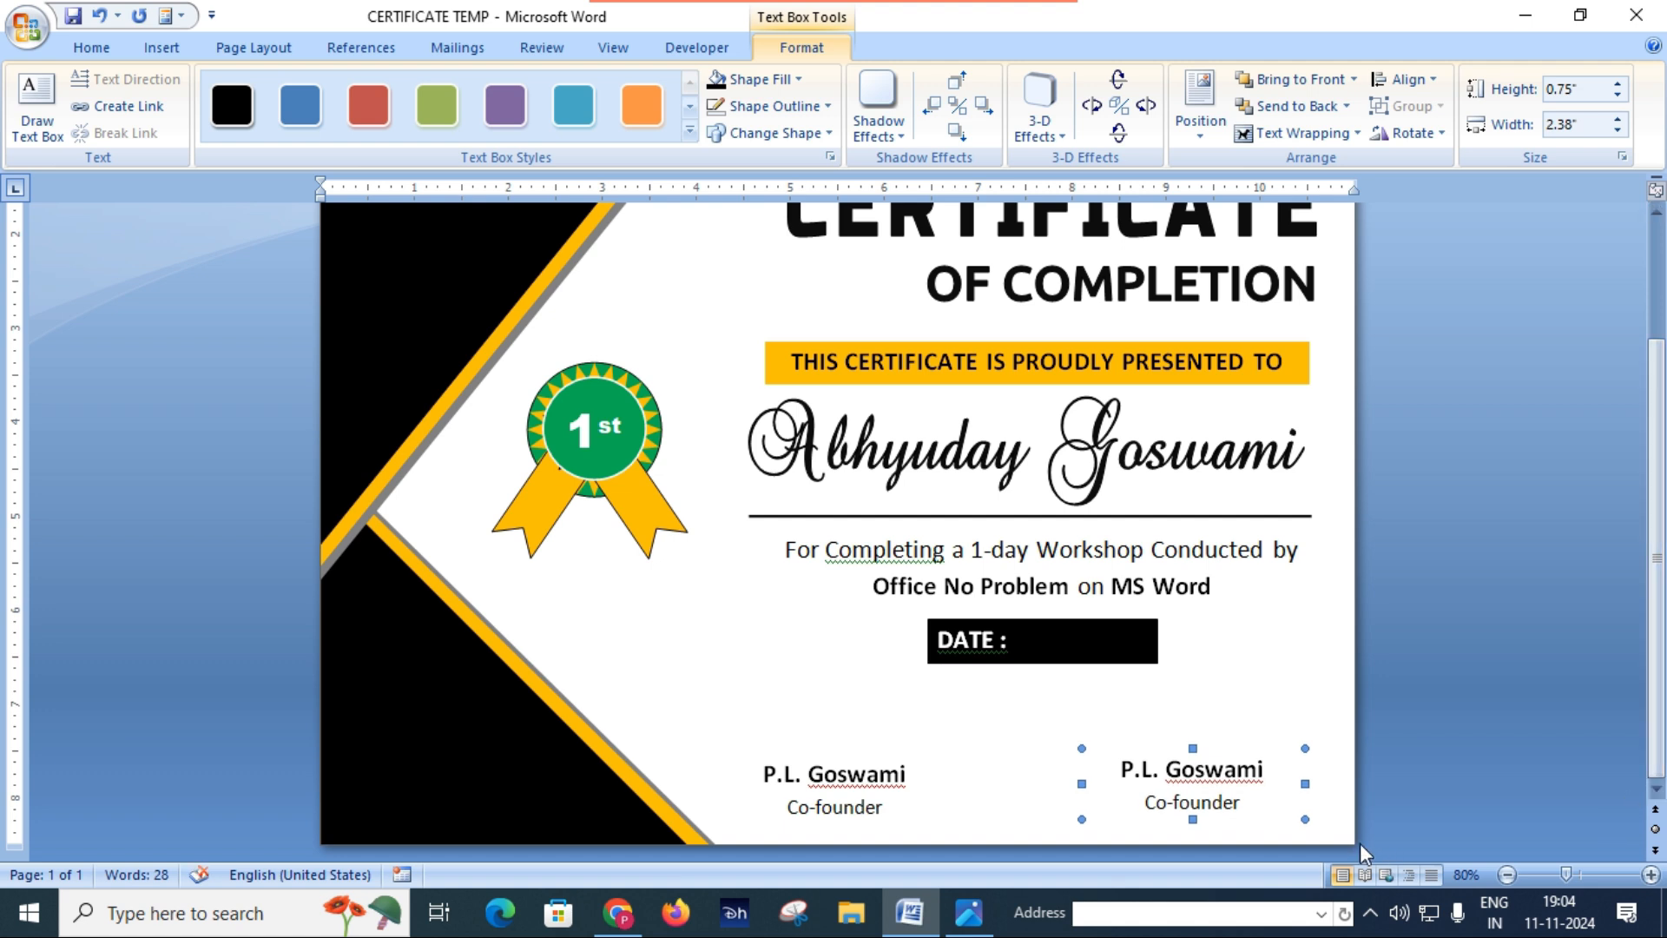
# Step: Replace the name in the copied text box with the second signatory's full name and widen the box to 2.64" for a single-line fit
pyautogui.click(1125, 768)
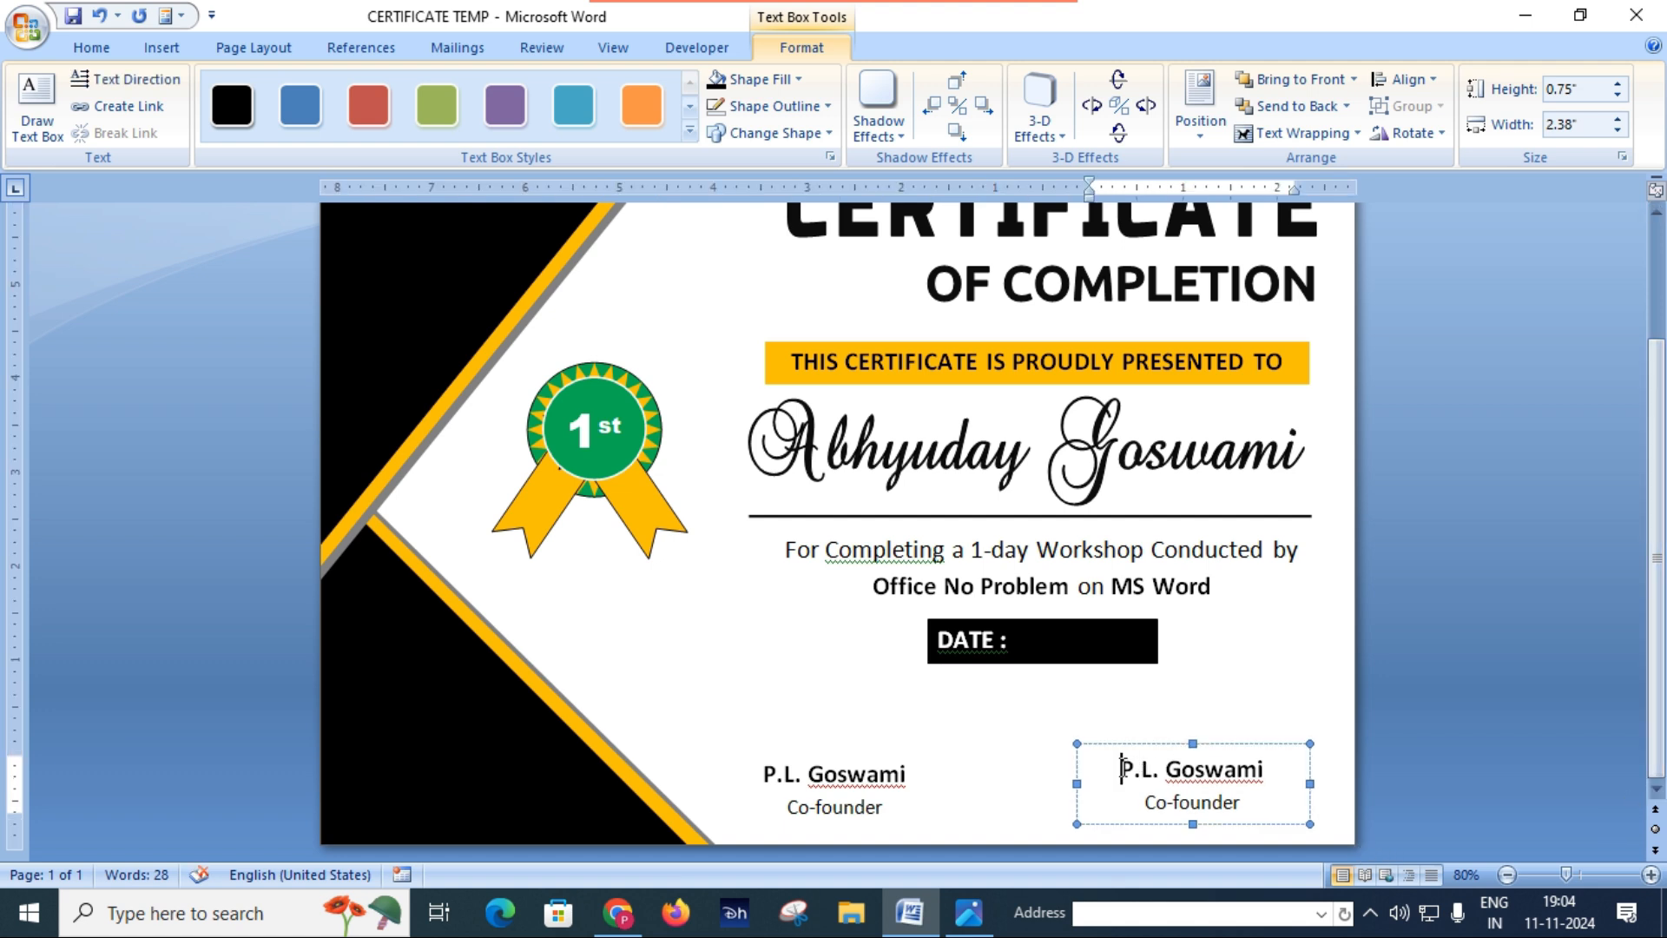
pyautogui.hotkey('shift', 'Right')
pyautogui.hotkey('shift', 'Right')
pyautogui.hotkey('shift', 'Right')
pyautogui.hotkey('shift', 'Right')
pyautogui.hotkey('shift', 'Right')
pyautogui.hotkey('shift', 'Right')
pyautogui.hotkey('shift', 'Right')
pyautogui.hotkey('shift', 'Right')
pyautogui.hotkey('shift', 'Right')
pyautogui.hotkey('shift', 'Right')
pyautogui.hotkey('shift', 'Right')
pyautogui.hotkey('shift', 'Right')
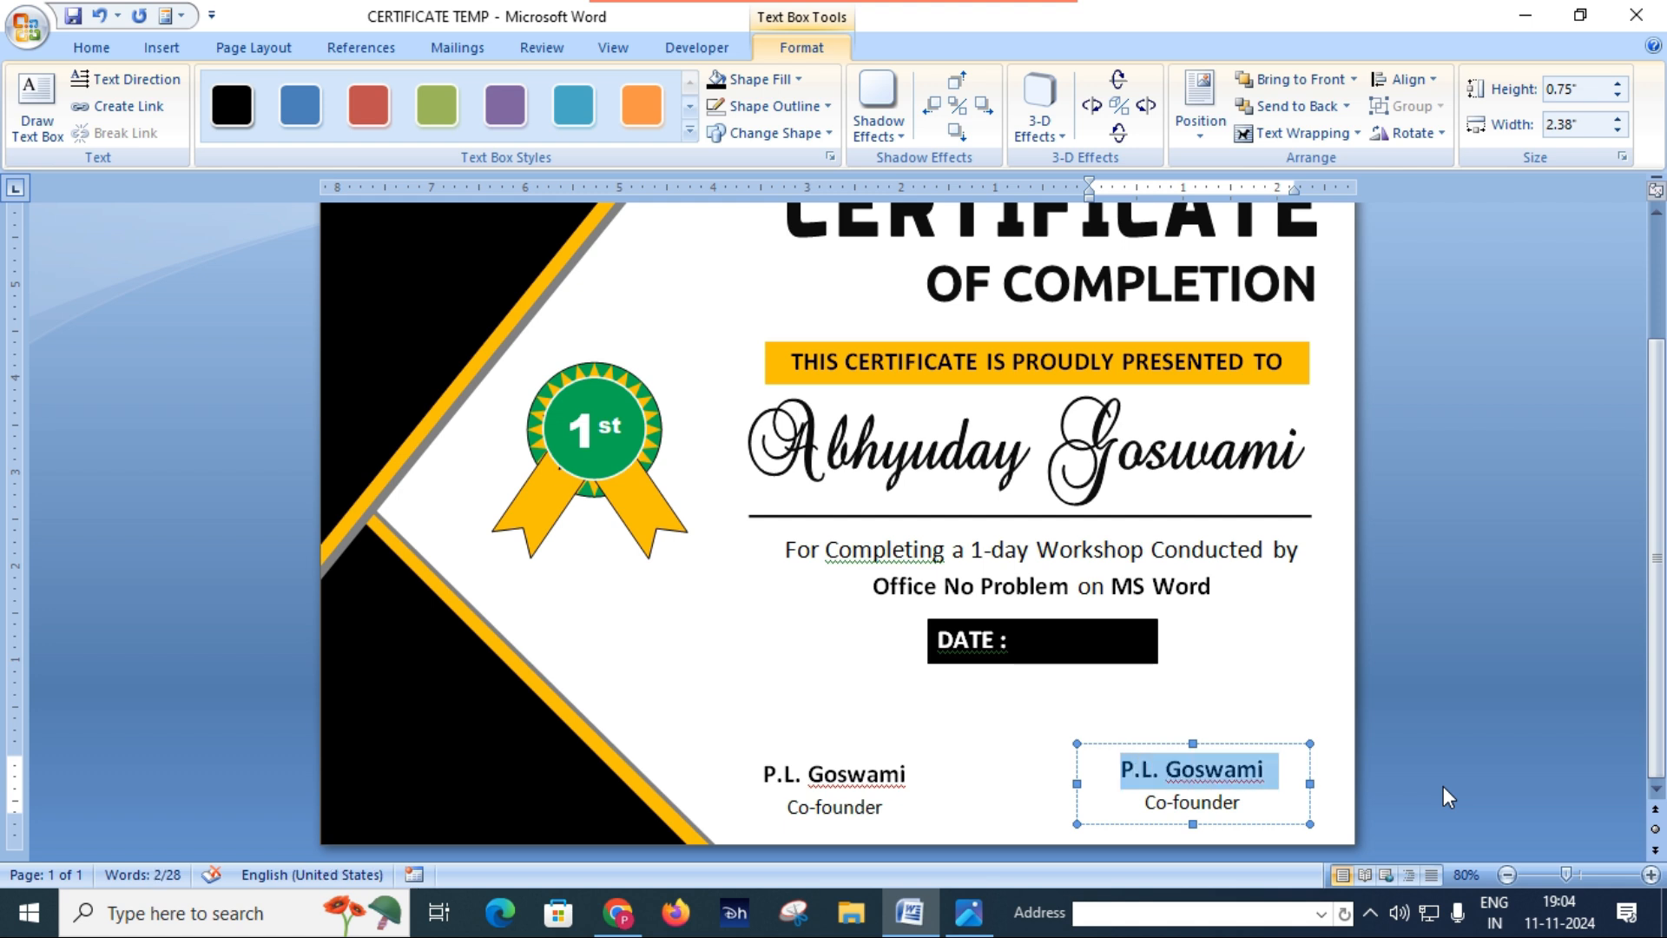
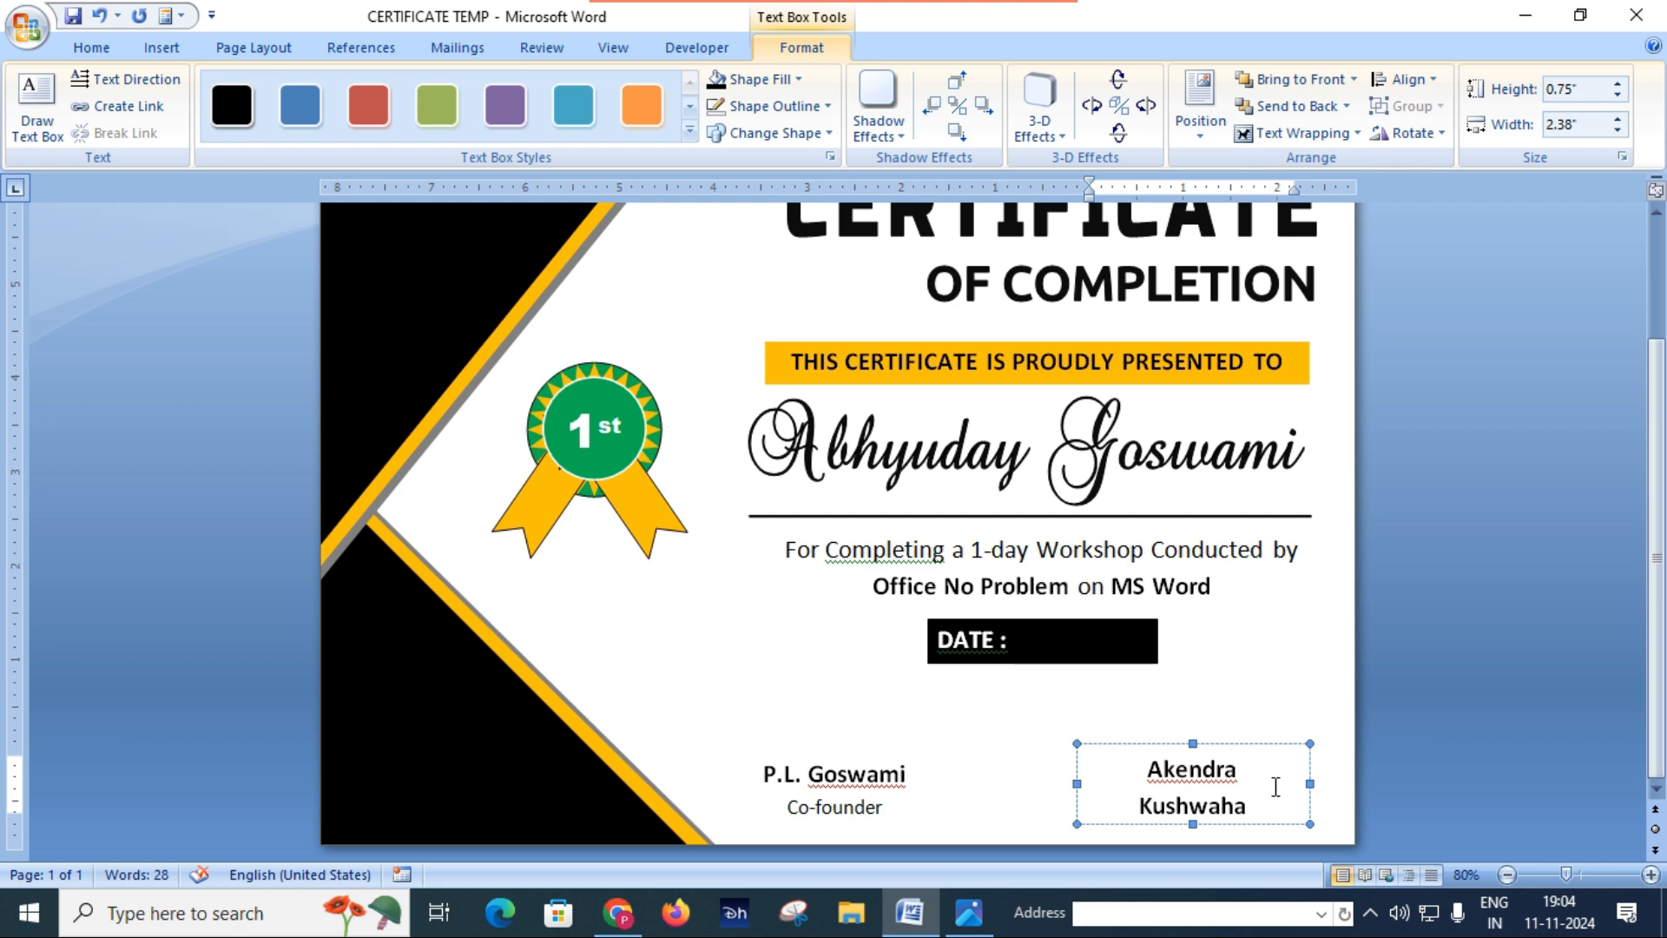
pyautogui.moveTo(1312, 784); pyautogui.dragTo(1332, 785)
# Step: Change the Co-founder title under the second signatory's name to Instructor and deselect the box
pyautogui.moveTo(1161, 801); pyautogui.dragTo(1230, 816)
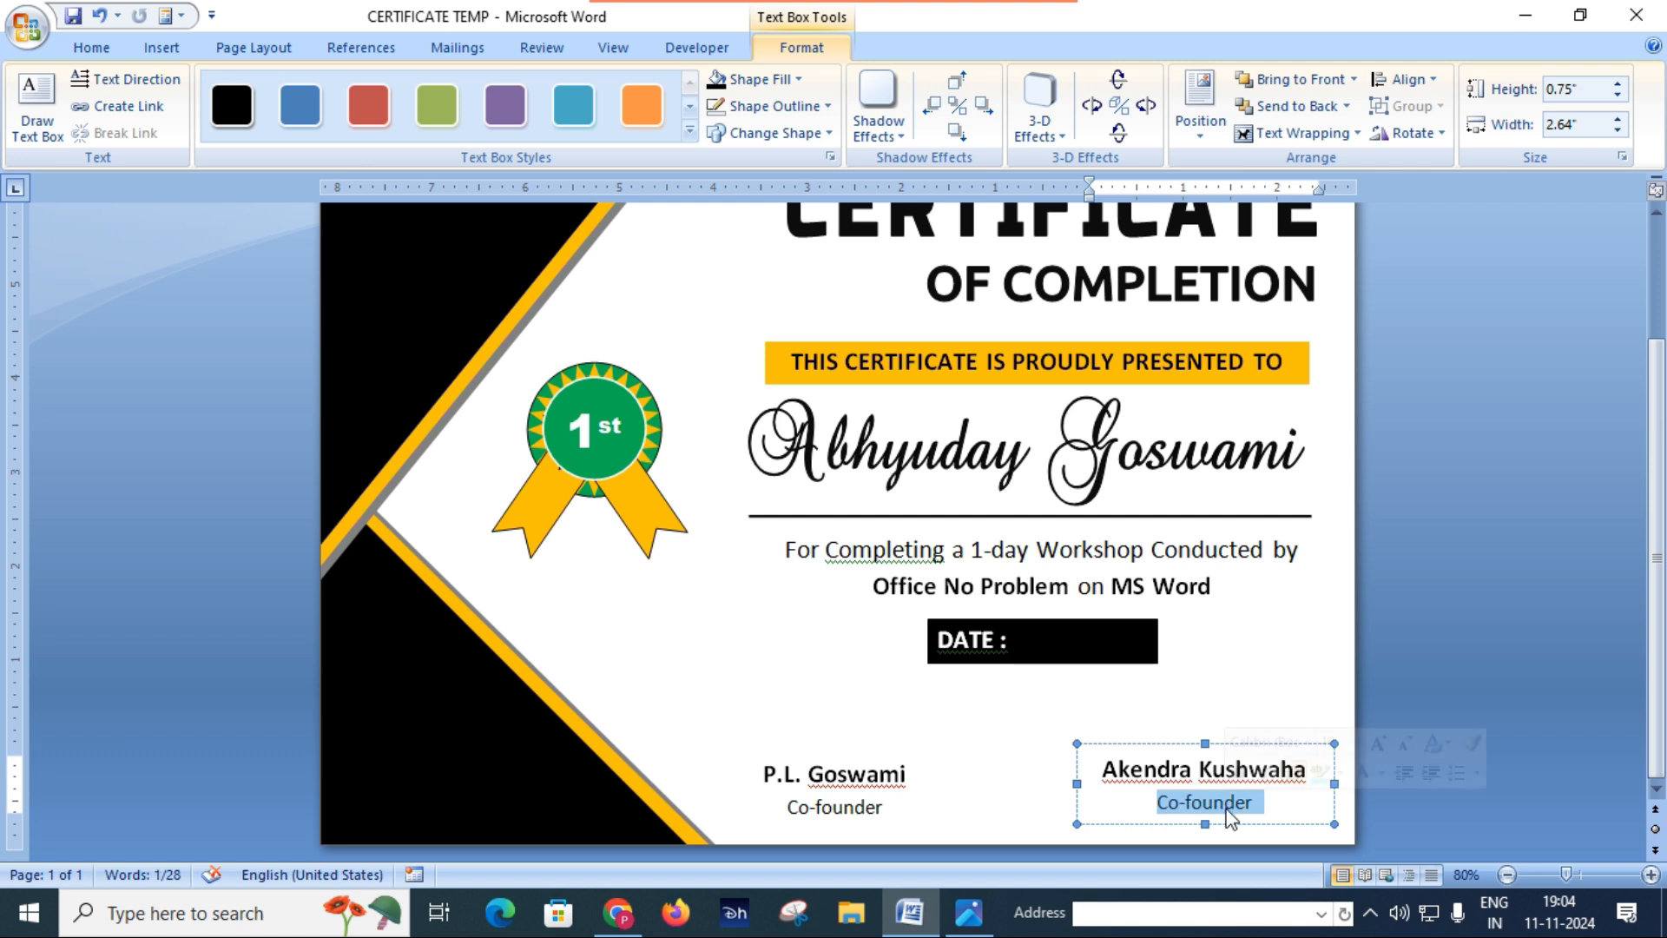
pyautogui.write('Instructor')
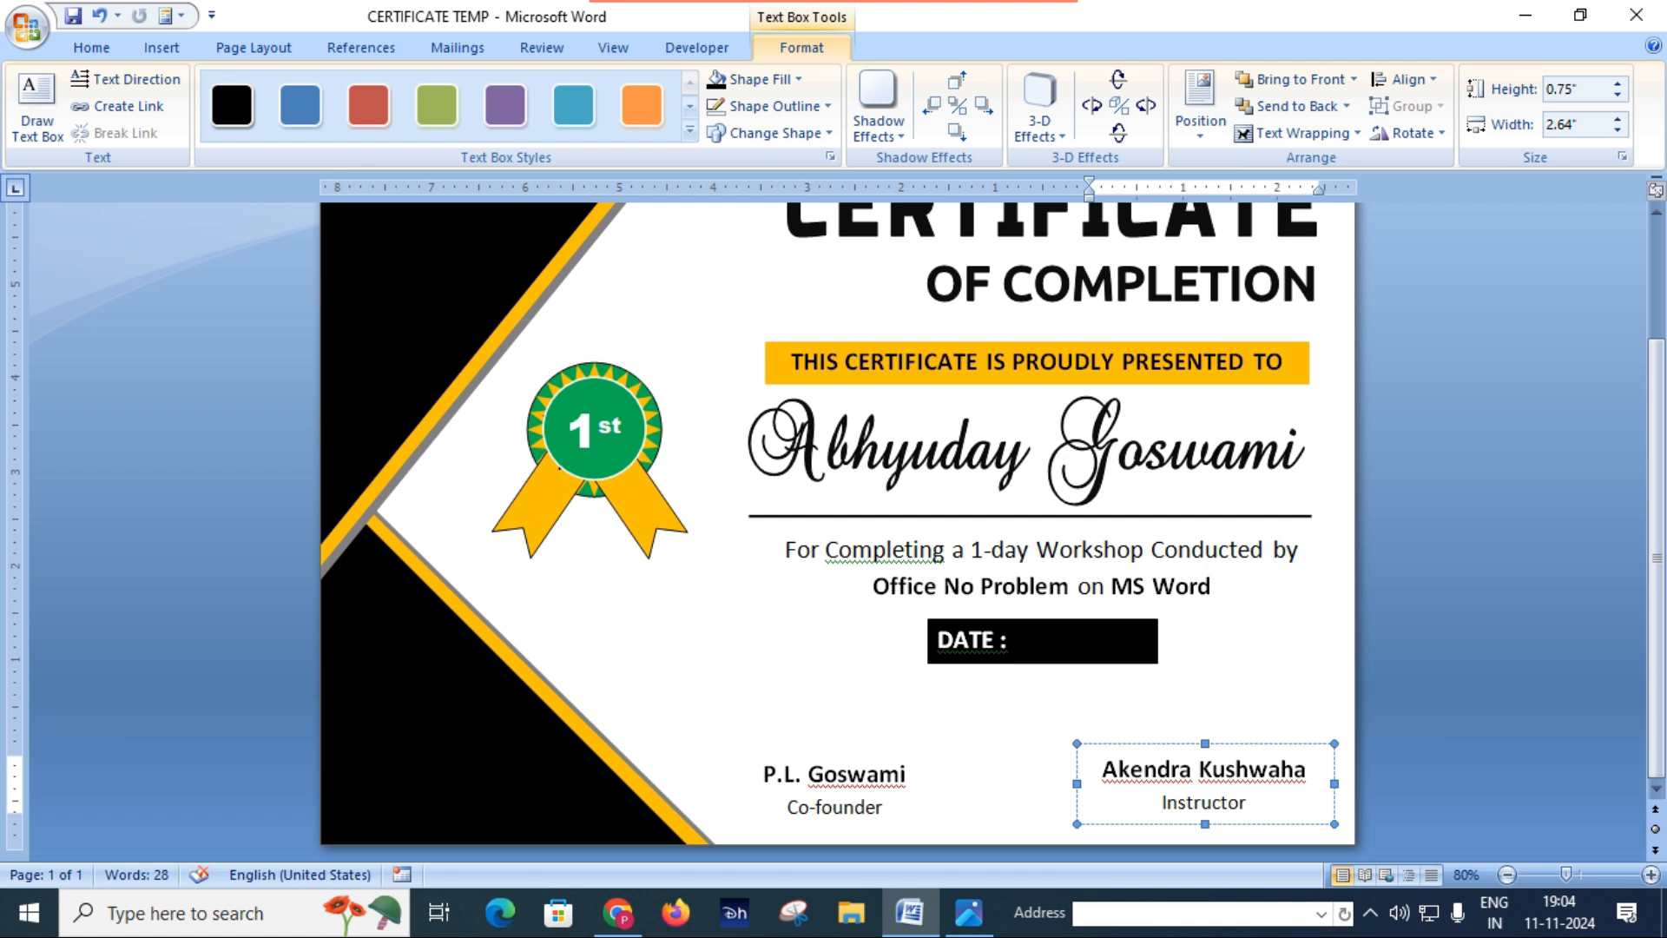
pyautogui.click(728, 681)
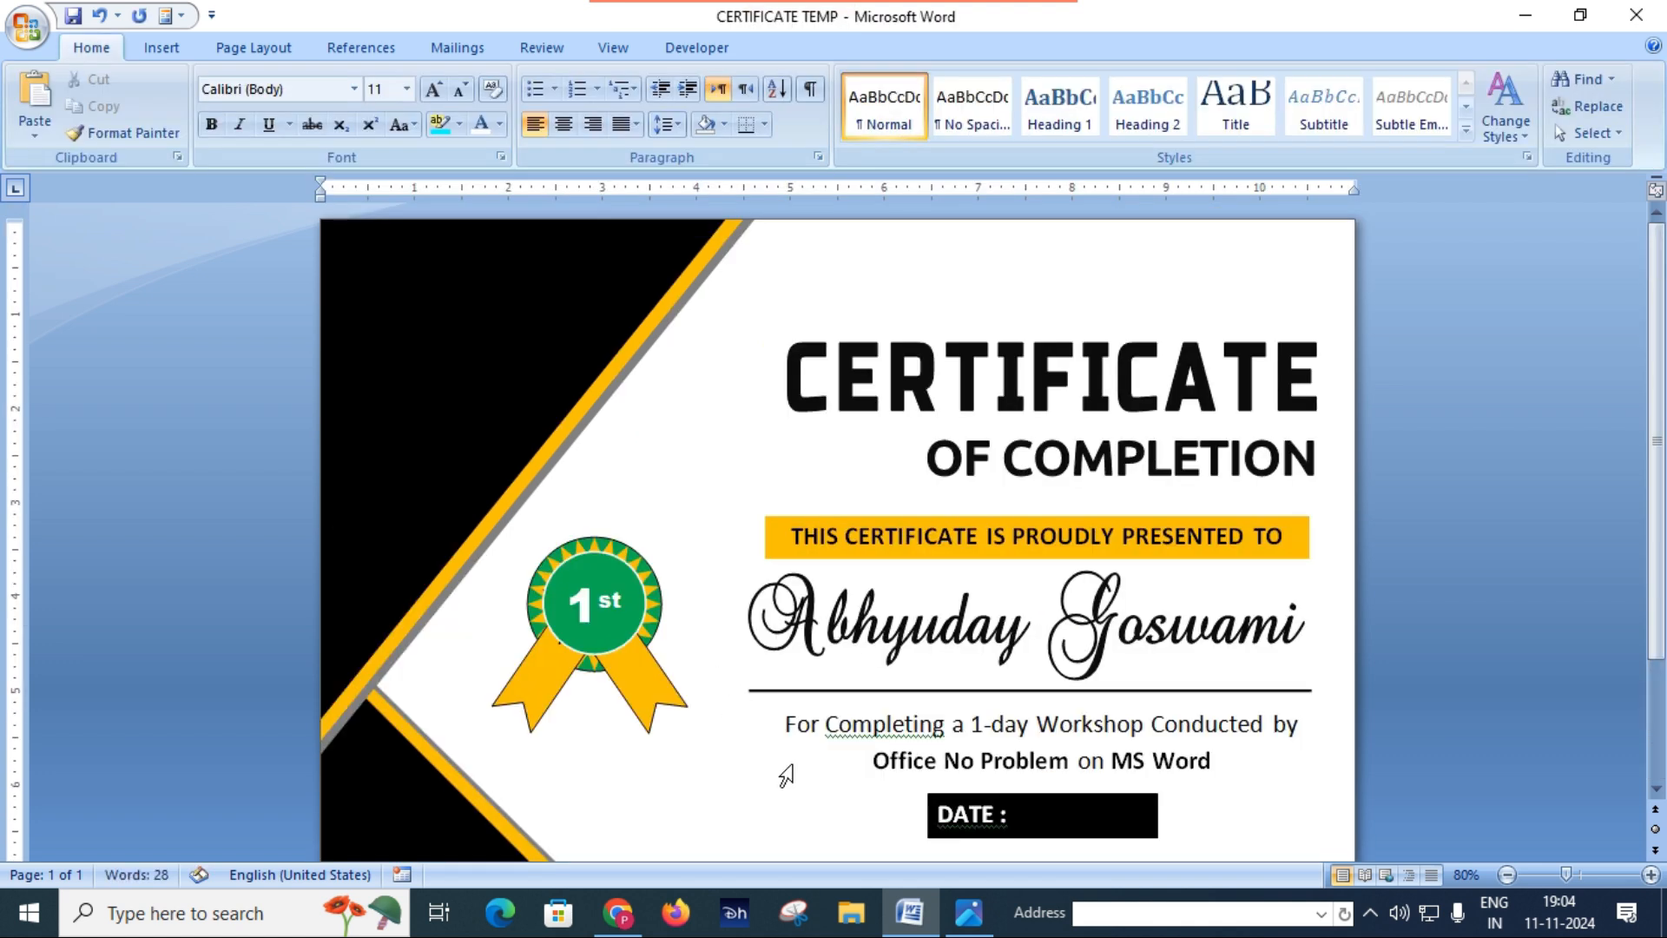
# Step: Shift the Co-founder text box slightly right and narrow it from its right edge
pyautogui.scroll(-3, 787, 775)
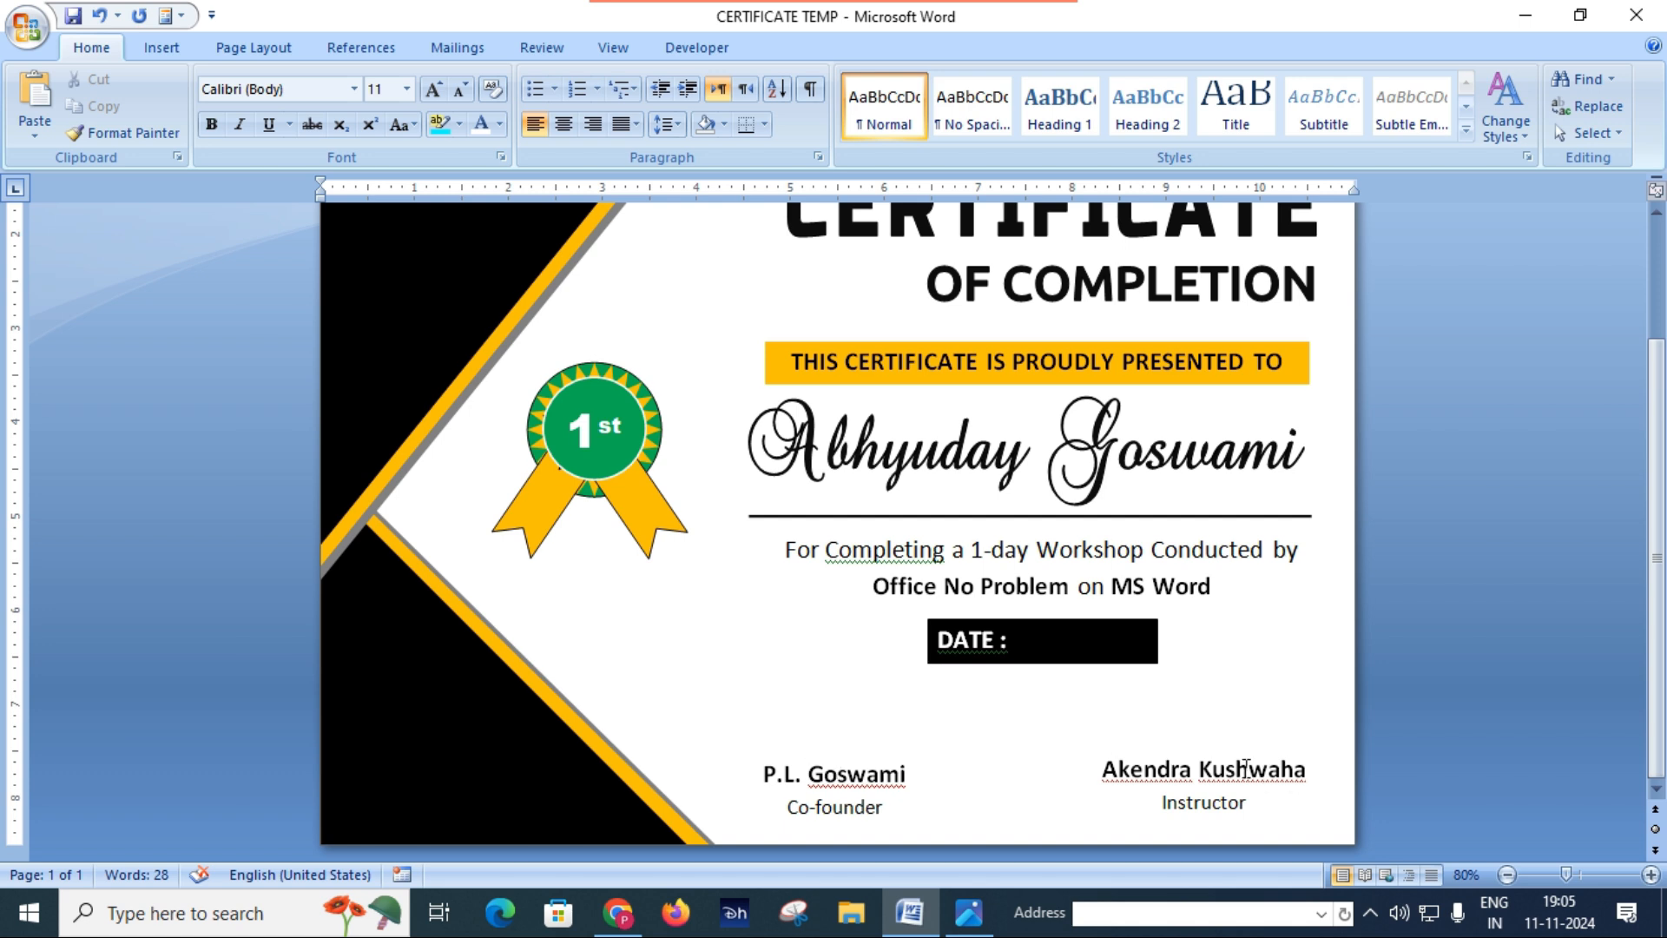
pyautogui.click(1245, 765)
pyautogui.click(1247, 747)
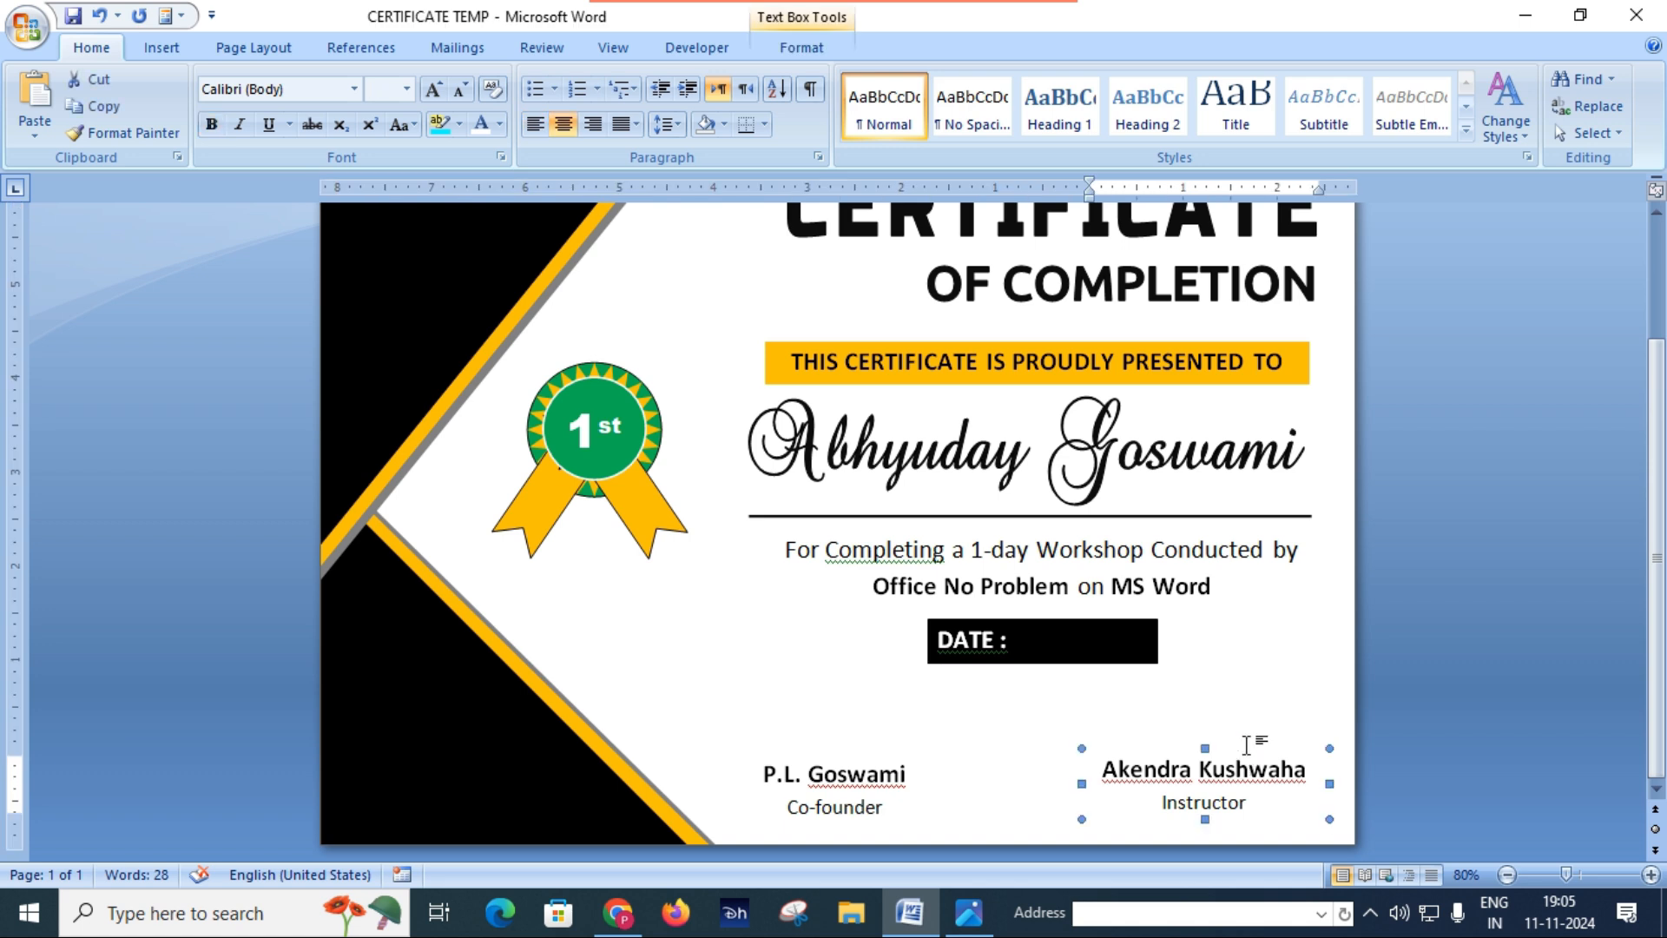
pyautogui.click(861, 769)
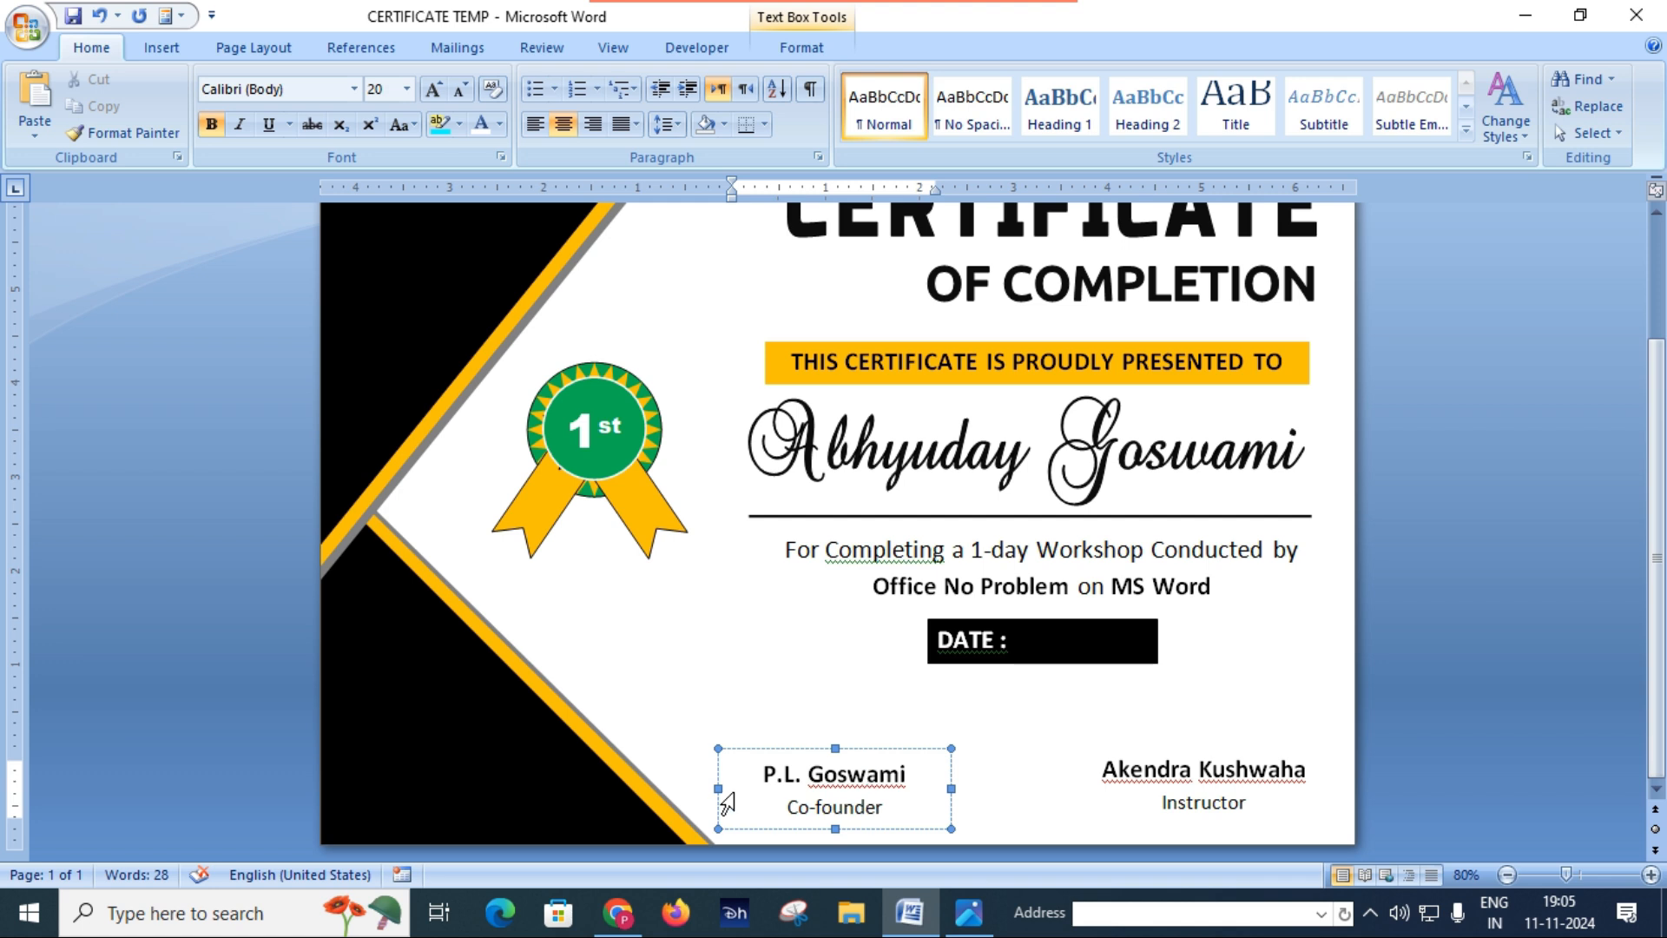
pyautogui.click(724, 796)
pyautogui.moveTo(724, 796); pyautogui.dragTo(749, 796)
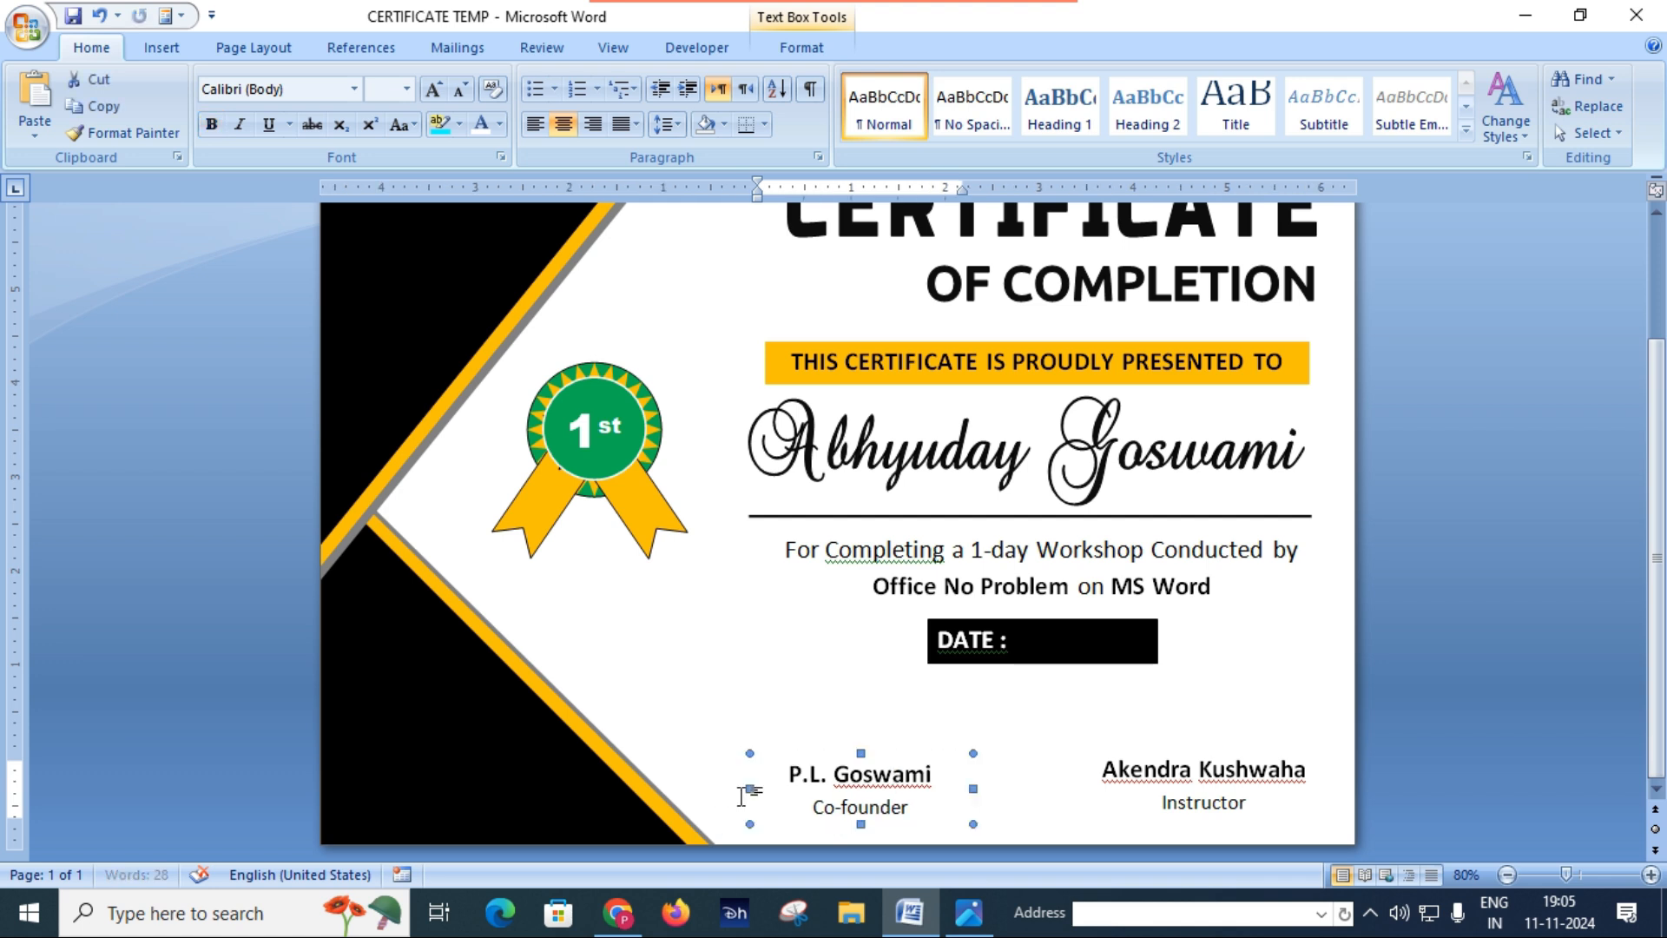
pyautogui.moveTo(973, 789); pyautogui.dragTo(950, 788)
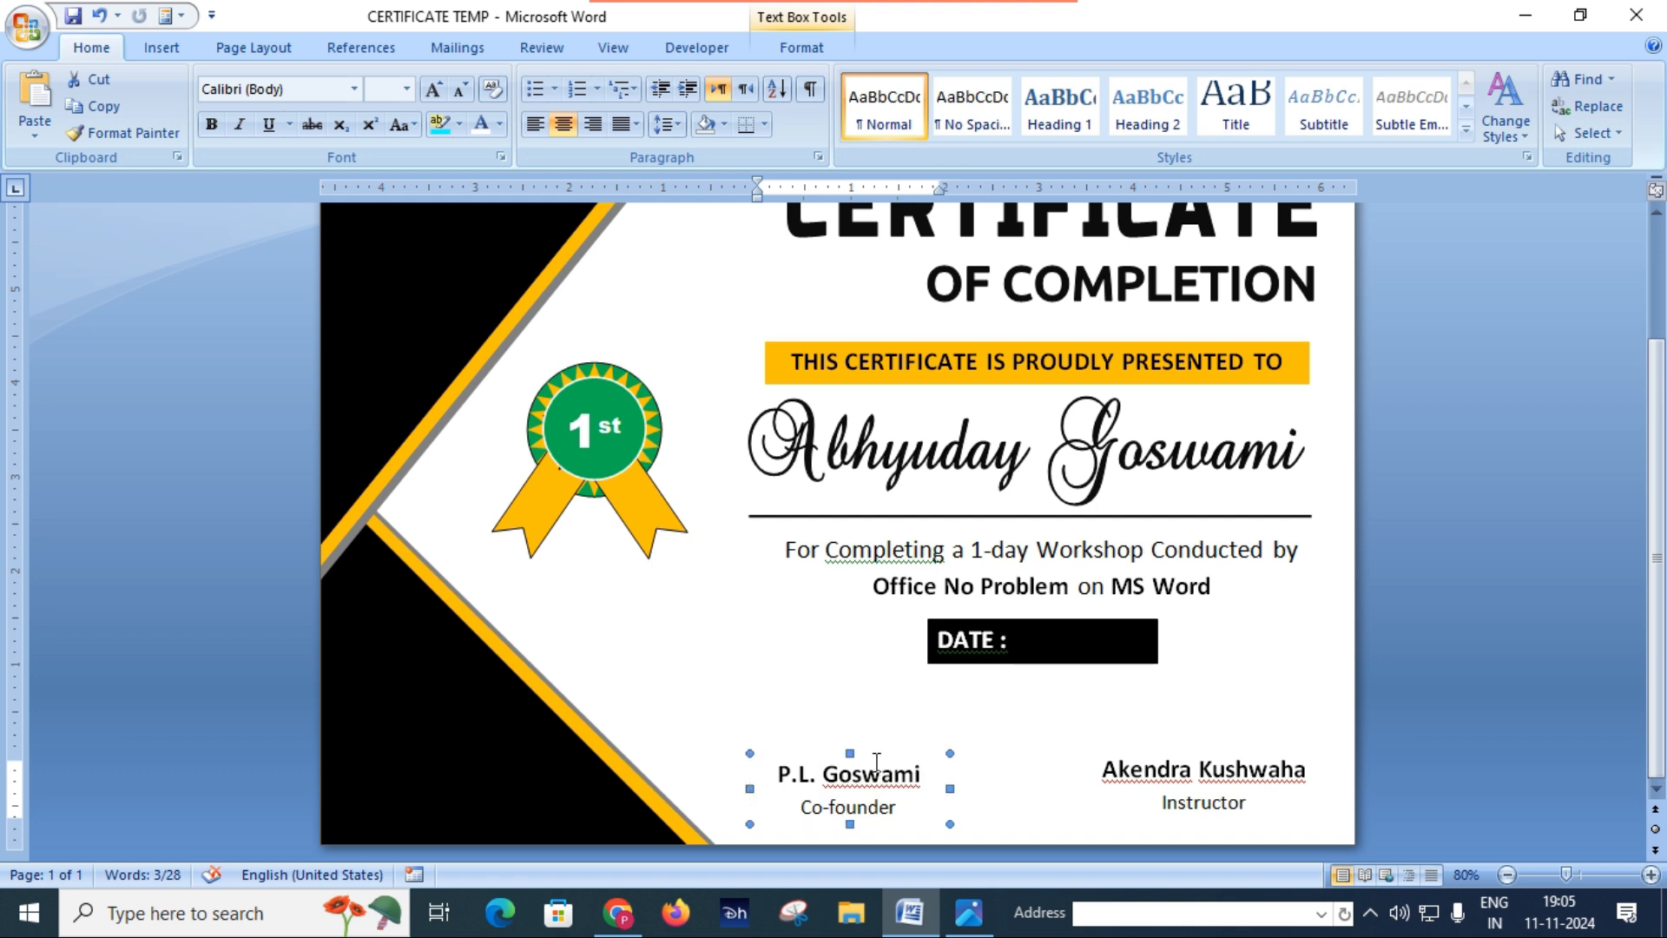
# Step: Nudge the narrowed Co-founder text box left towards the lower black triangle, then deselect it
pyautogui.press('Left')
pyautogui.press('Left')
pyautogui.press('Left')
pyautogui.press('Left')
pyautogui.press('Left')
pyautogui.press('Left')
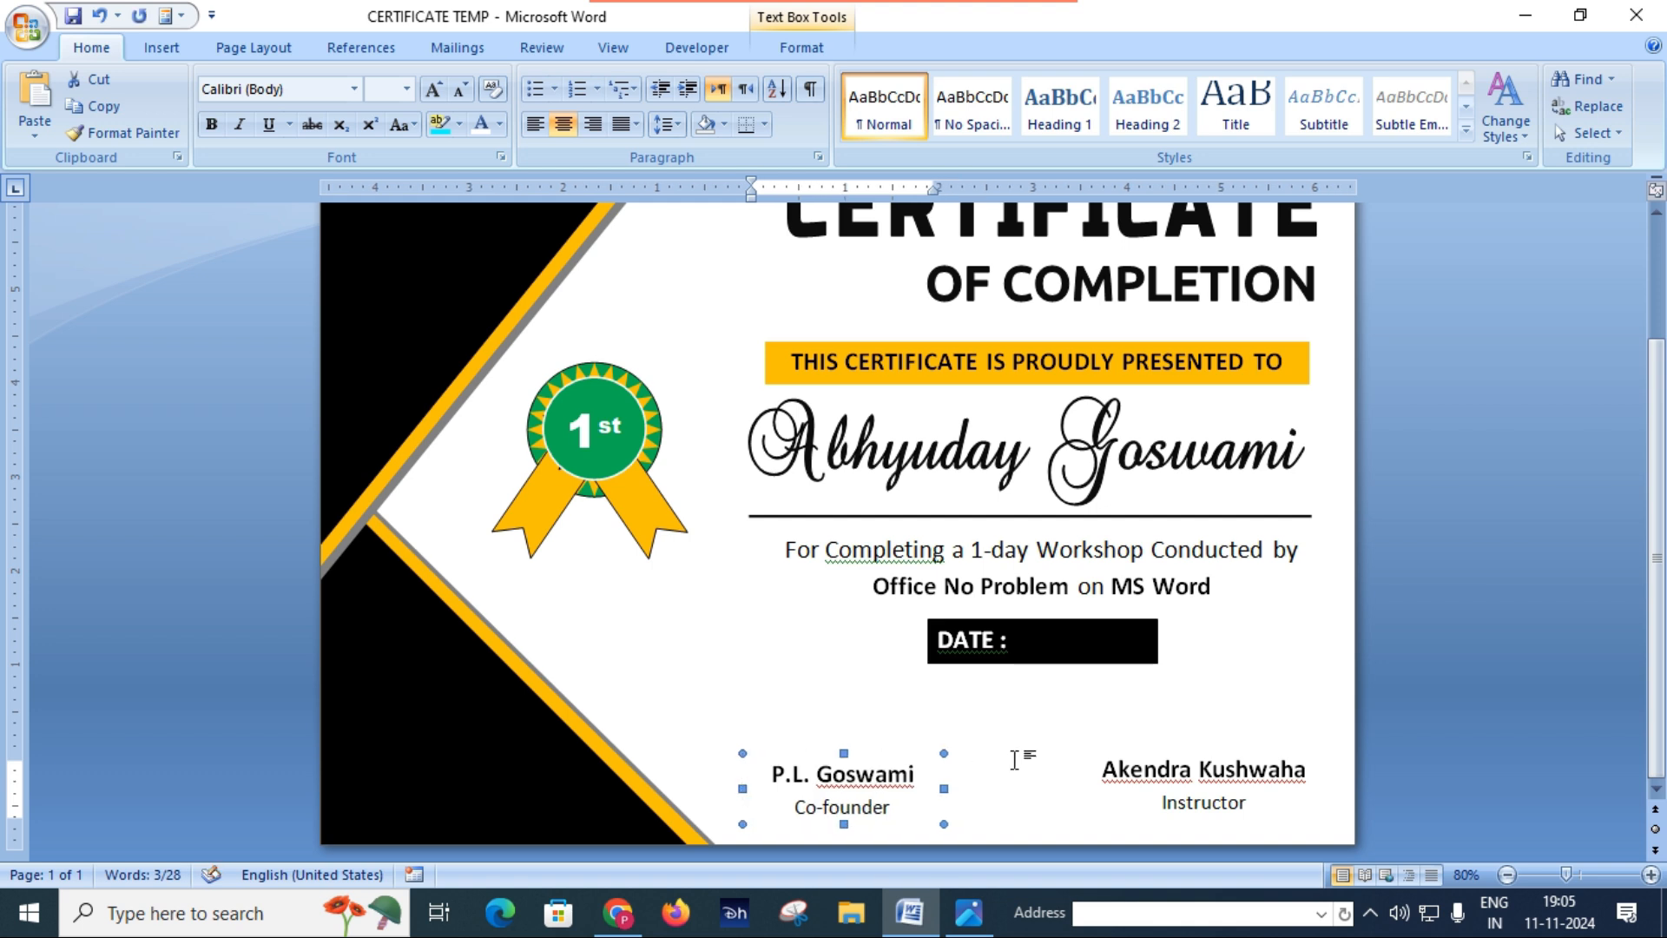
pyautogui.press('Left')
pyautogui.press('Left')
pyautogui.press('Left')
pyautogui.press('Left')
pyautogui.press('Left')
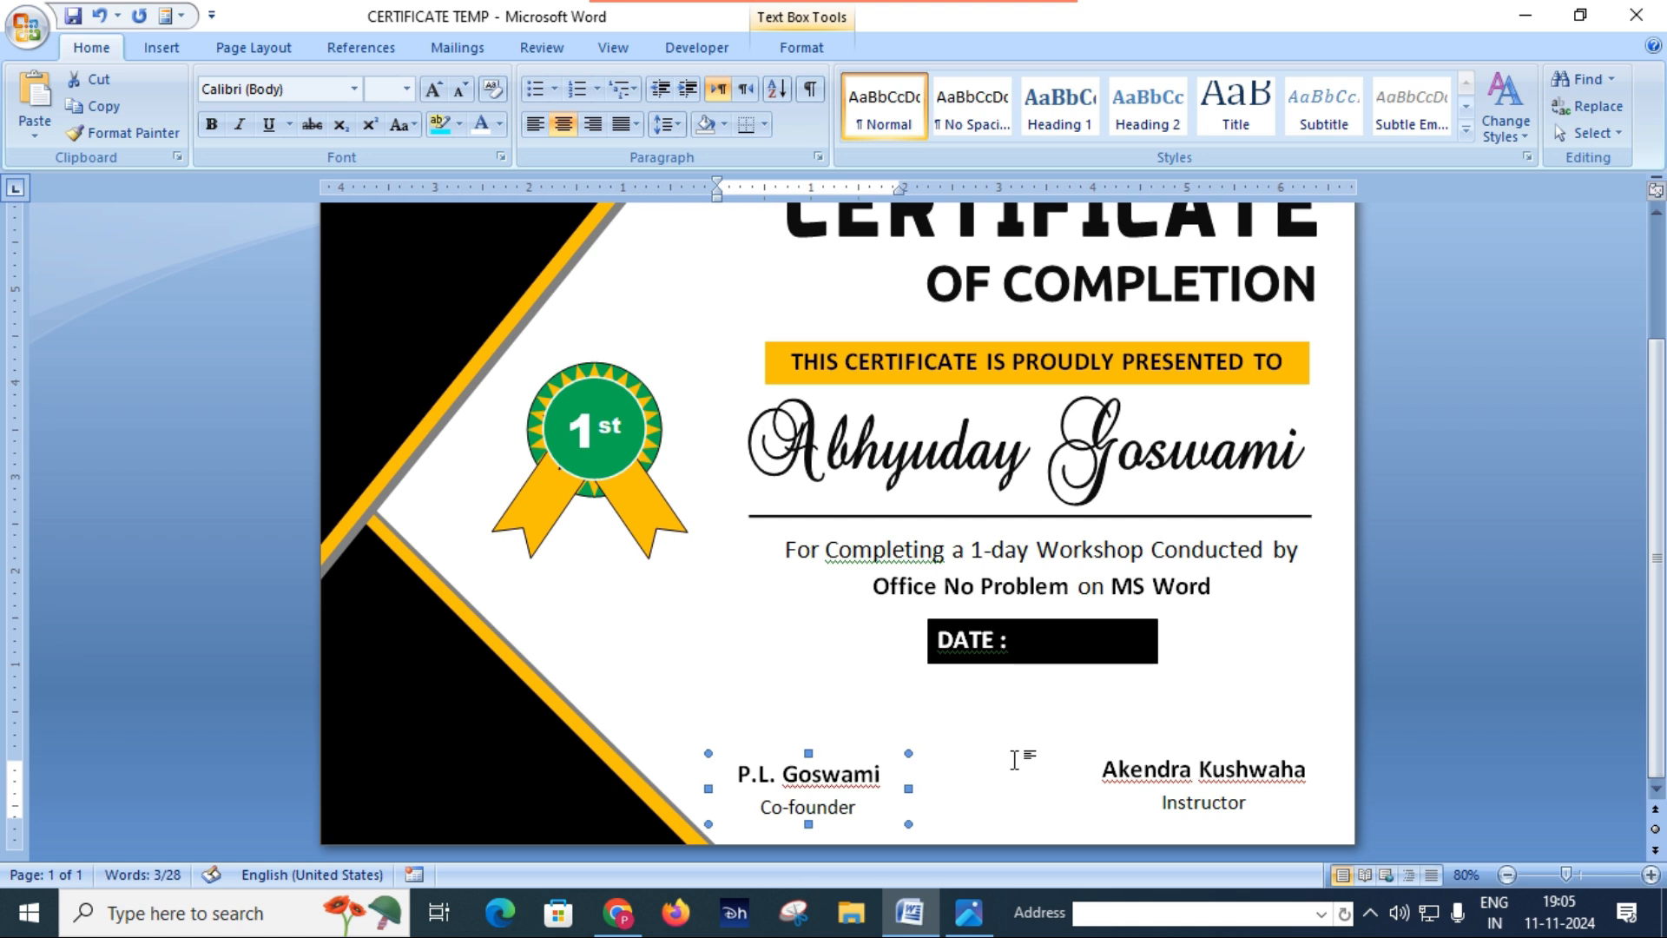
pyautogui.click(801, 682)
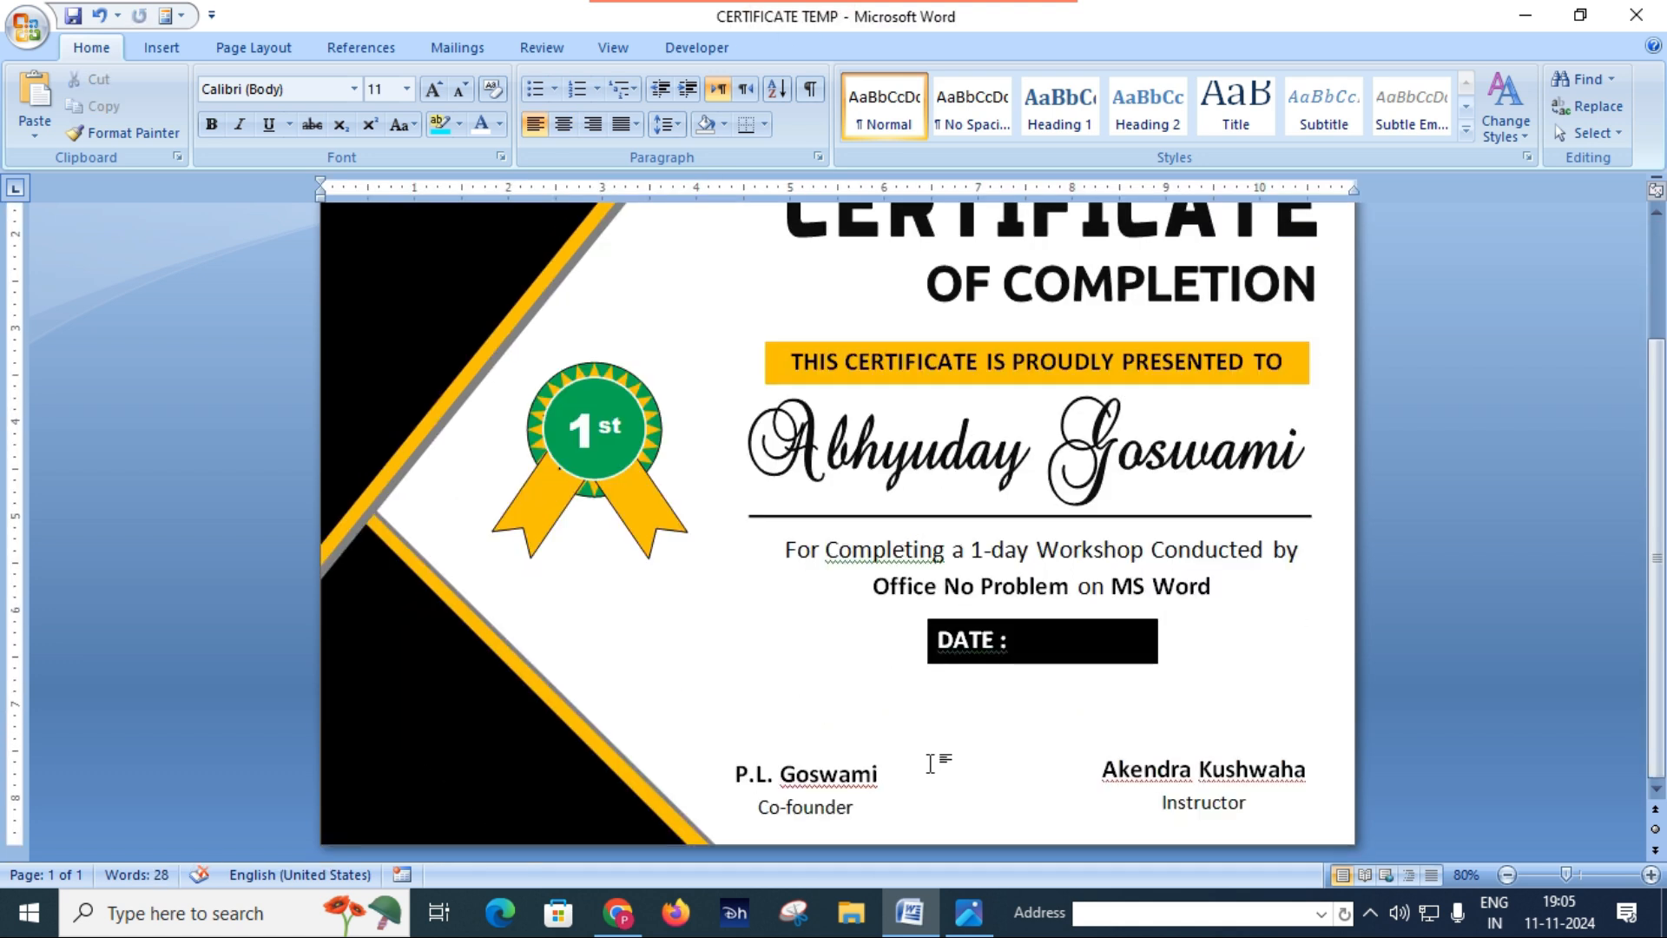
# Step: Insert the "ms word icon" picture from the office no problem folder on Local Disk (E:)
pyautogui.click(150, 52)
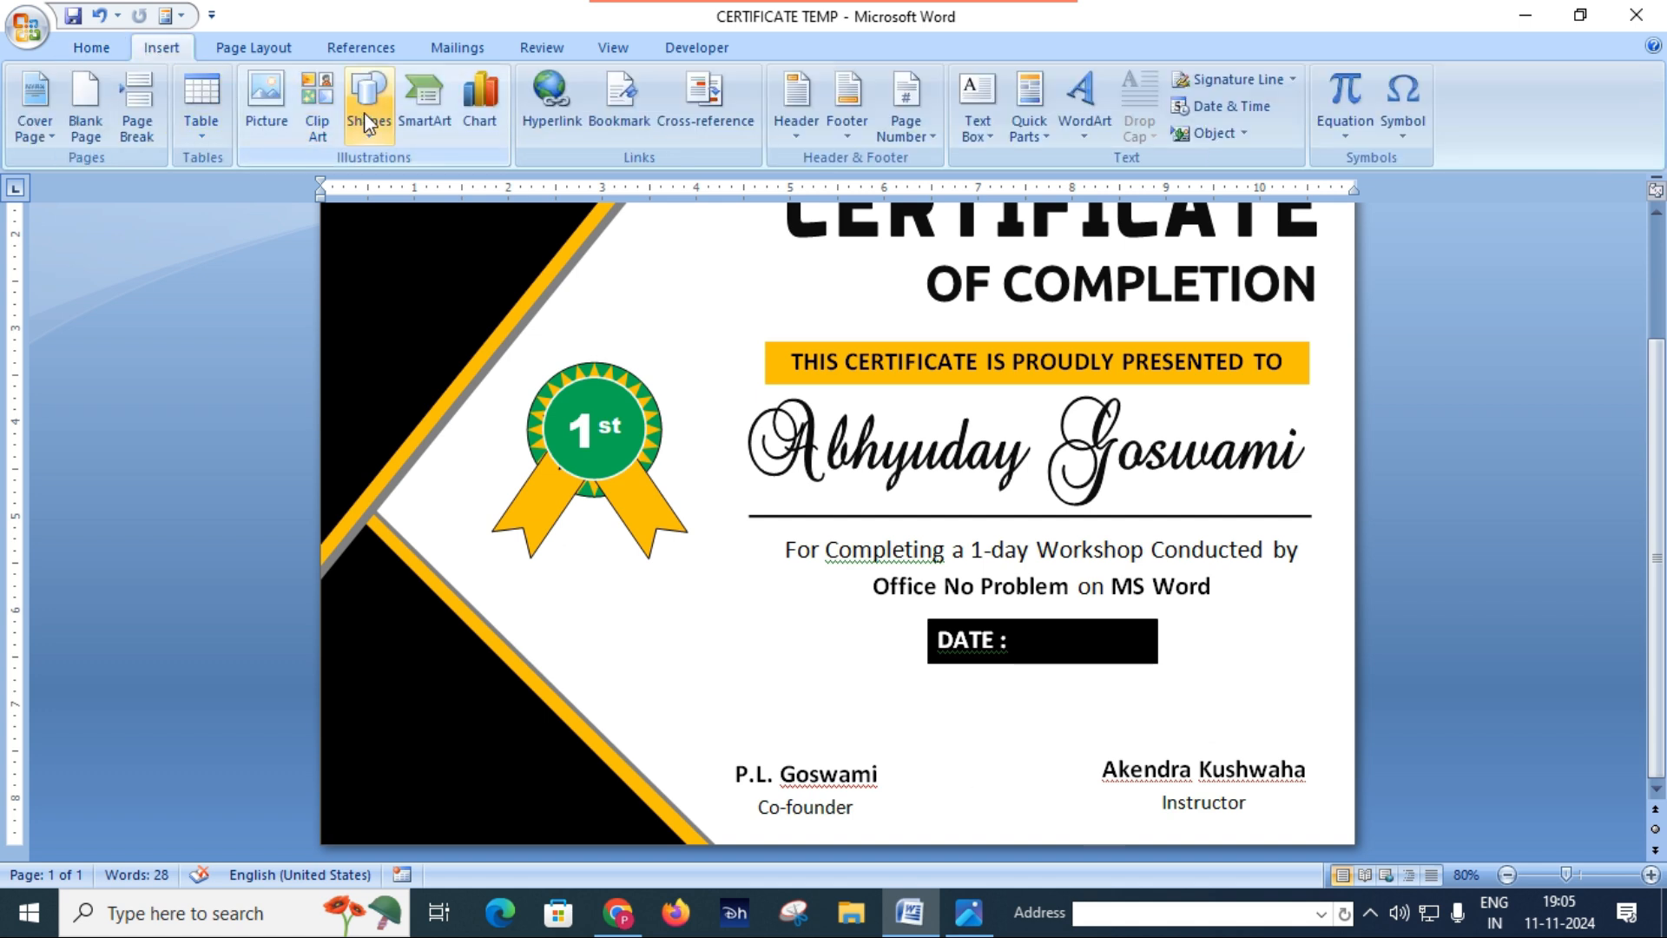
pyautogui.click(275, 112)
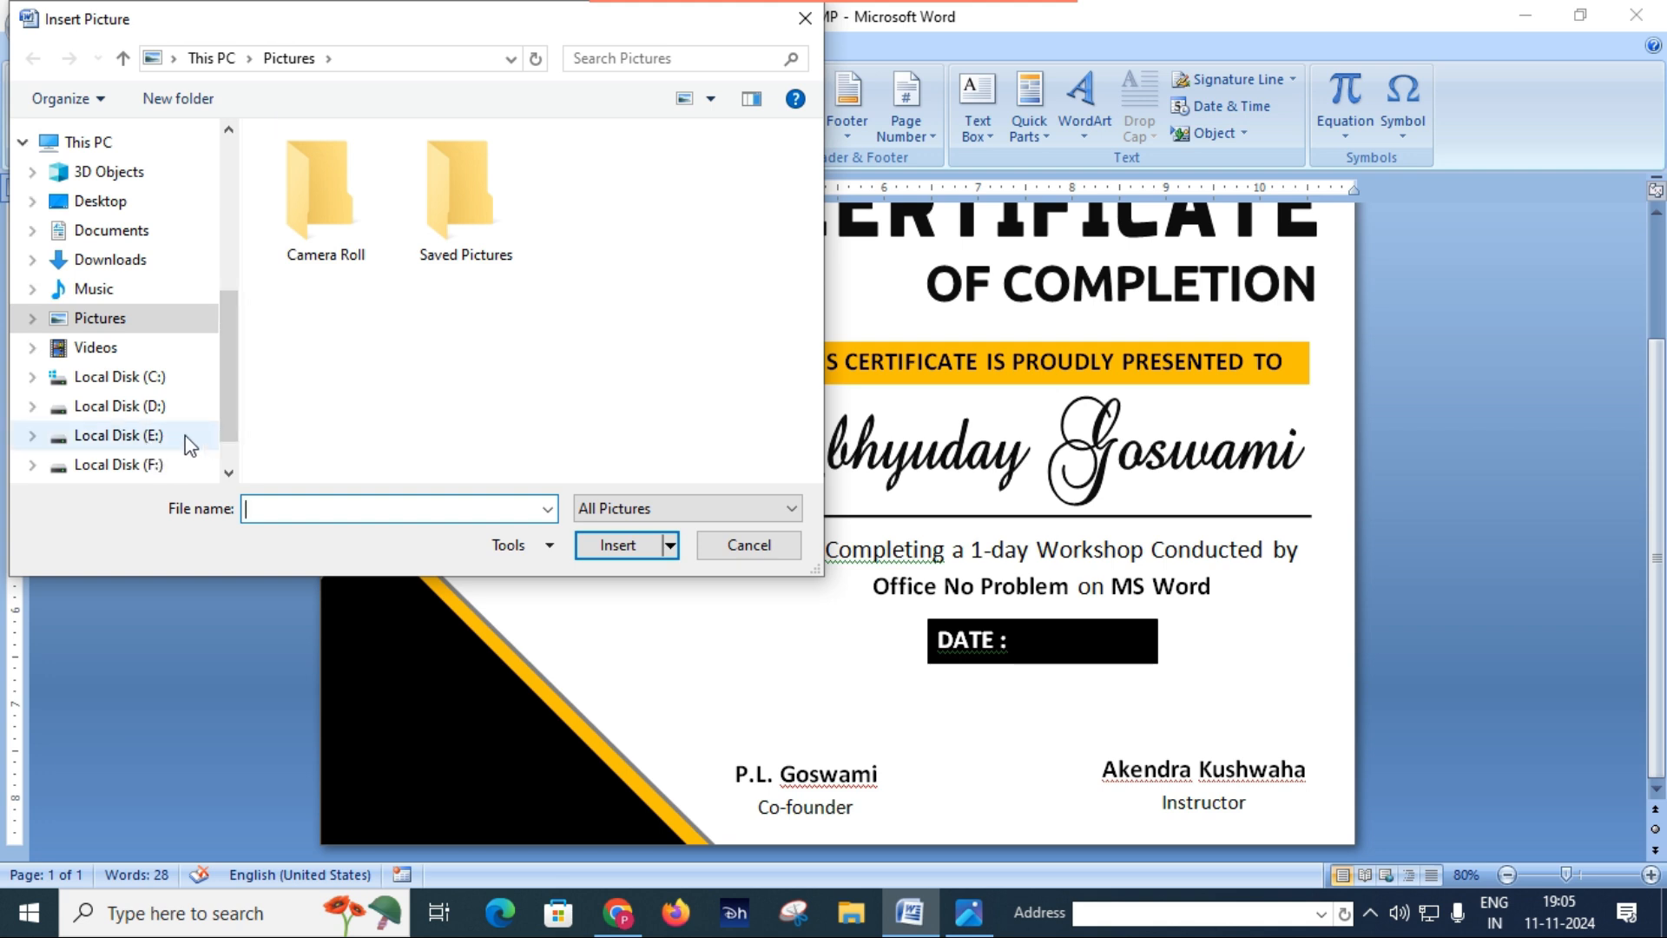
pyautogui.click(155, 437)
pyautogui.doubleClick(399, 205)
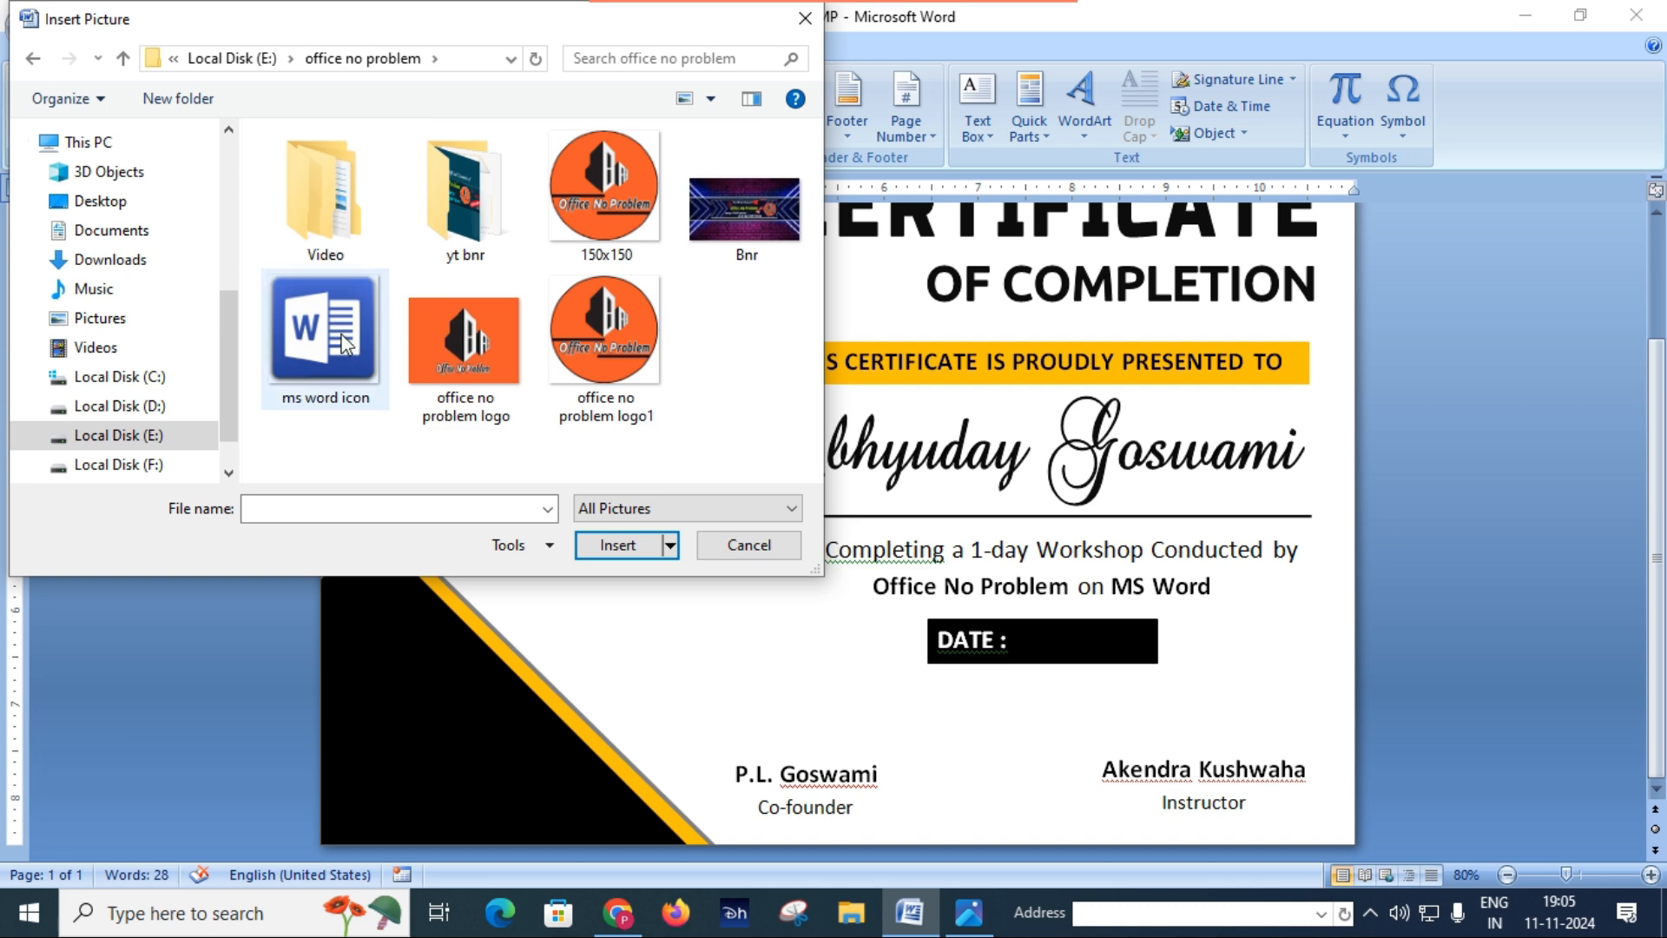
pyautogui.click(345, 342)
pyautogui.click(629, 547)
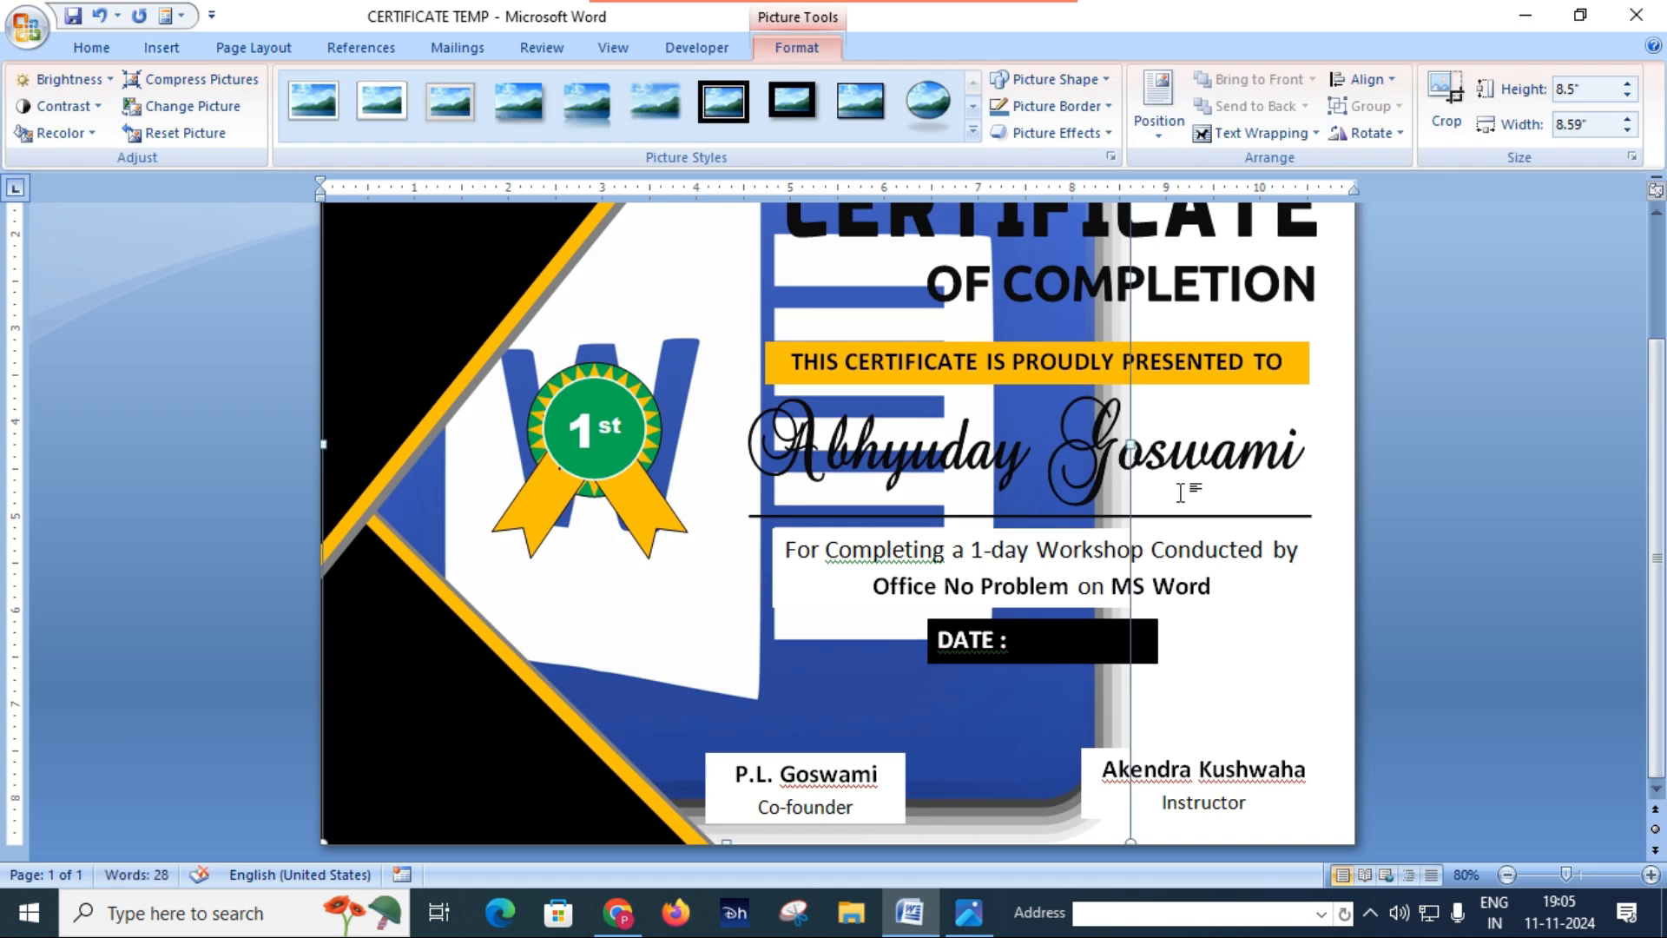
# Step: Set the Word icon picture's text wrapping to In Front of Text and shrink it to about 1.51" by 1.53"
pyautogui.scroll(4, 1142, 469)
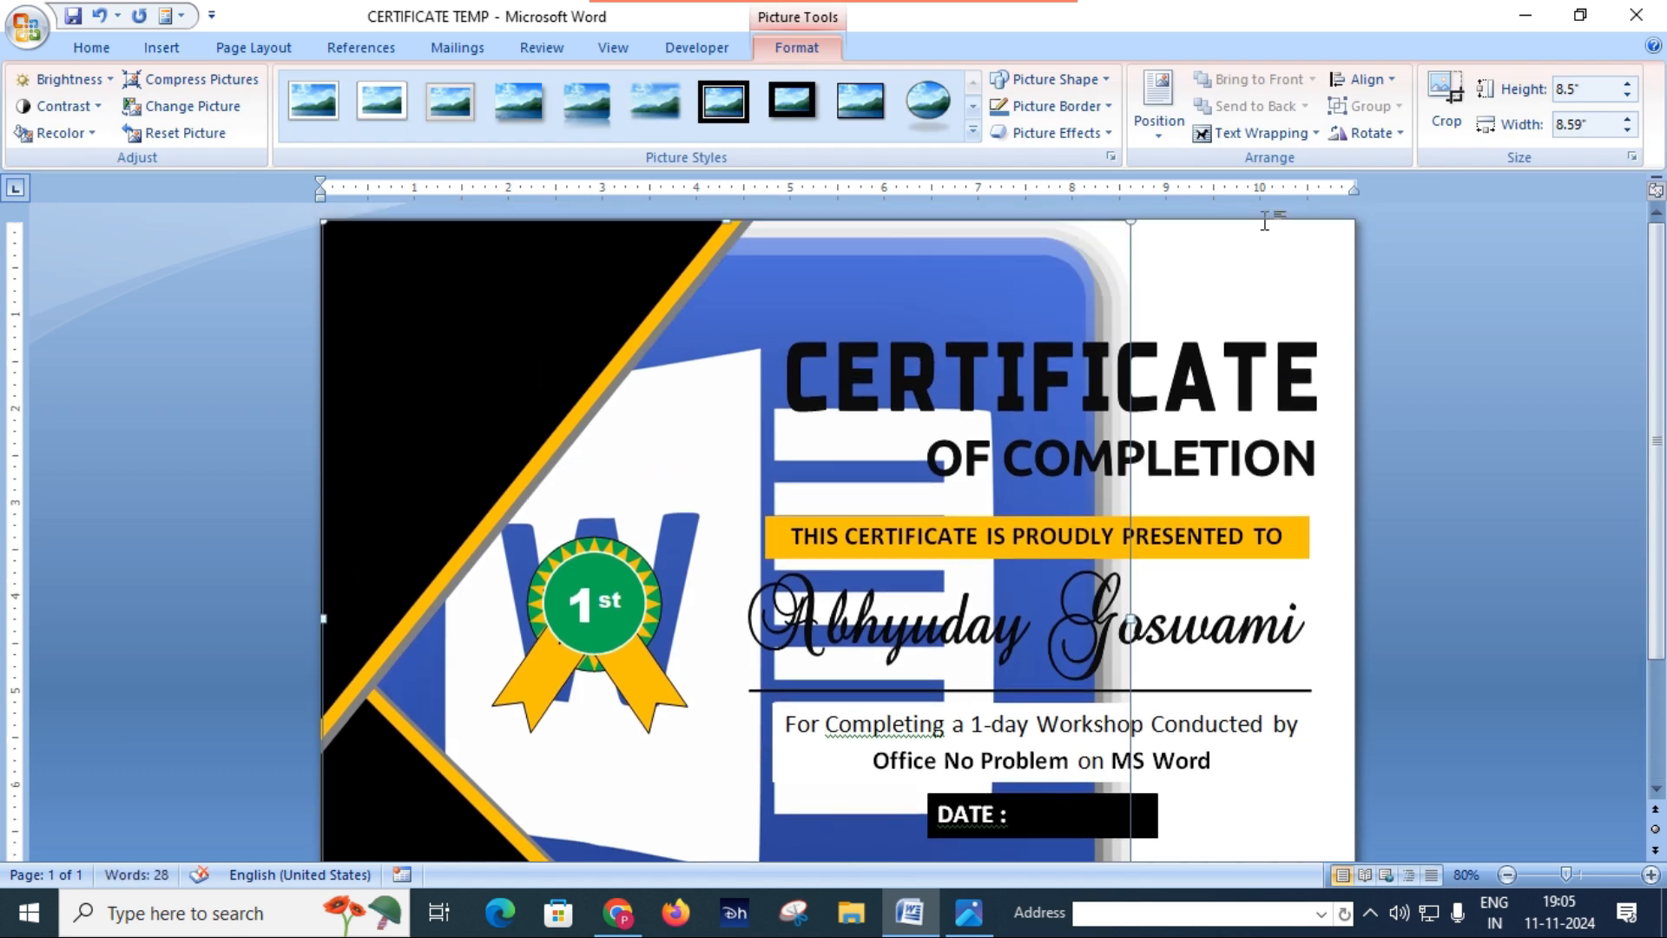
pyautogui.click(1299, 134)
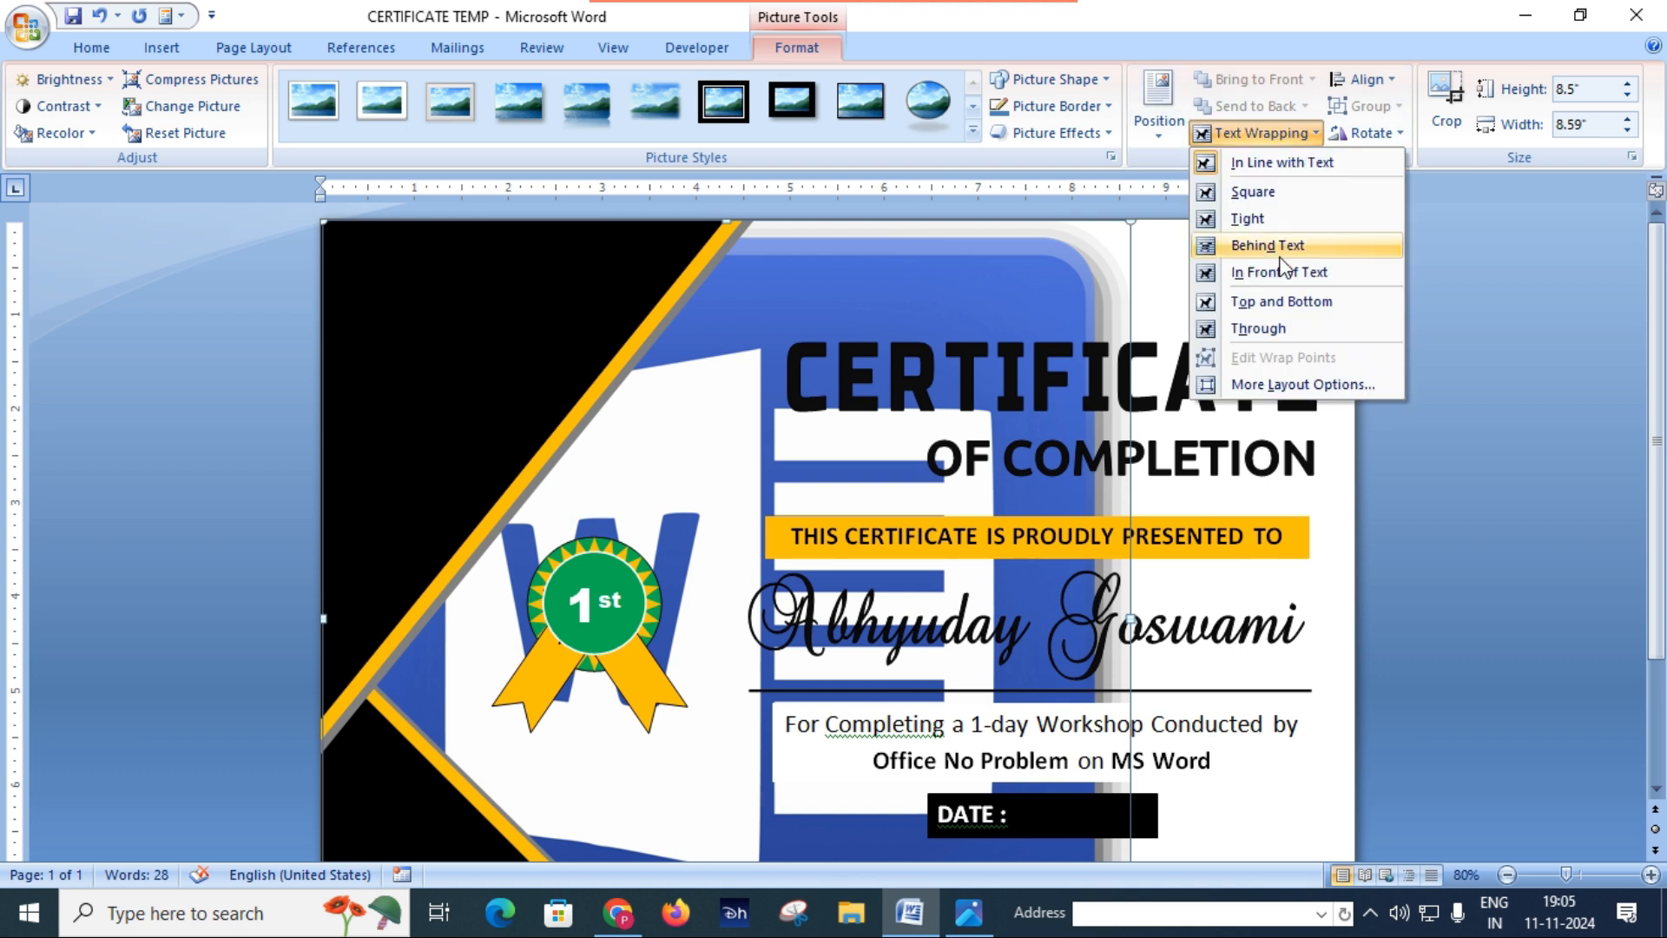
pyautogui.click(1280, 274)
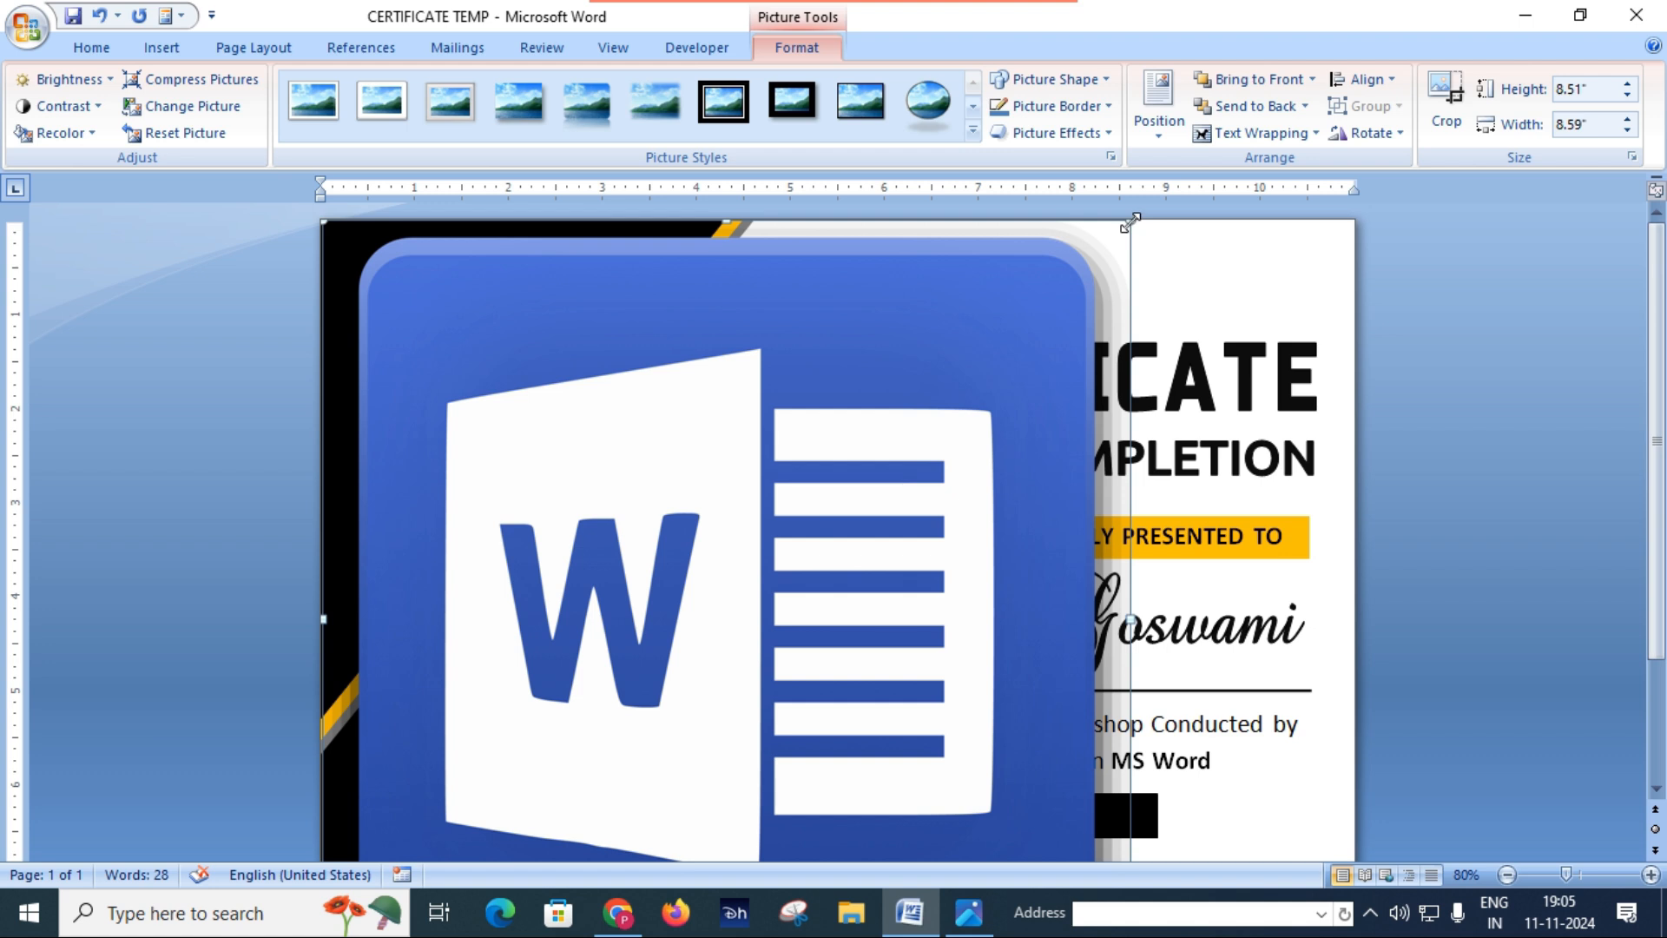
pyautogui.moveTo(992, 329); pyautogui.dragTo(561, 692)
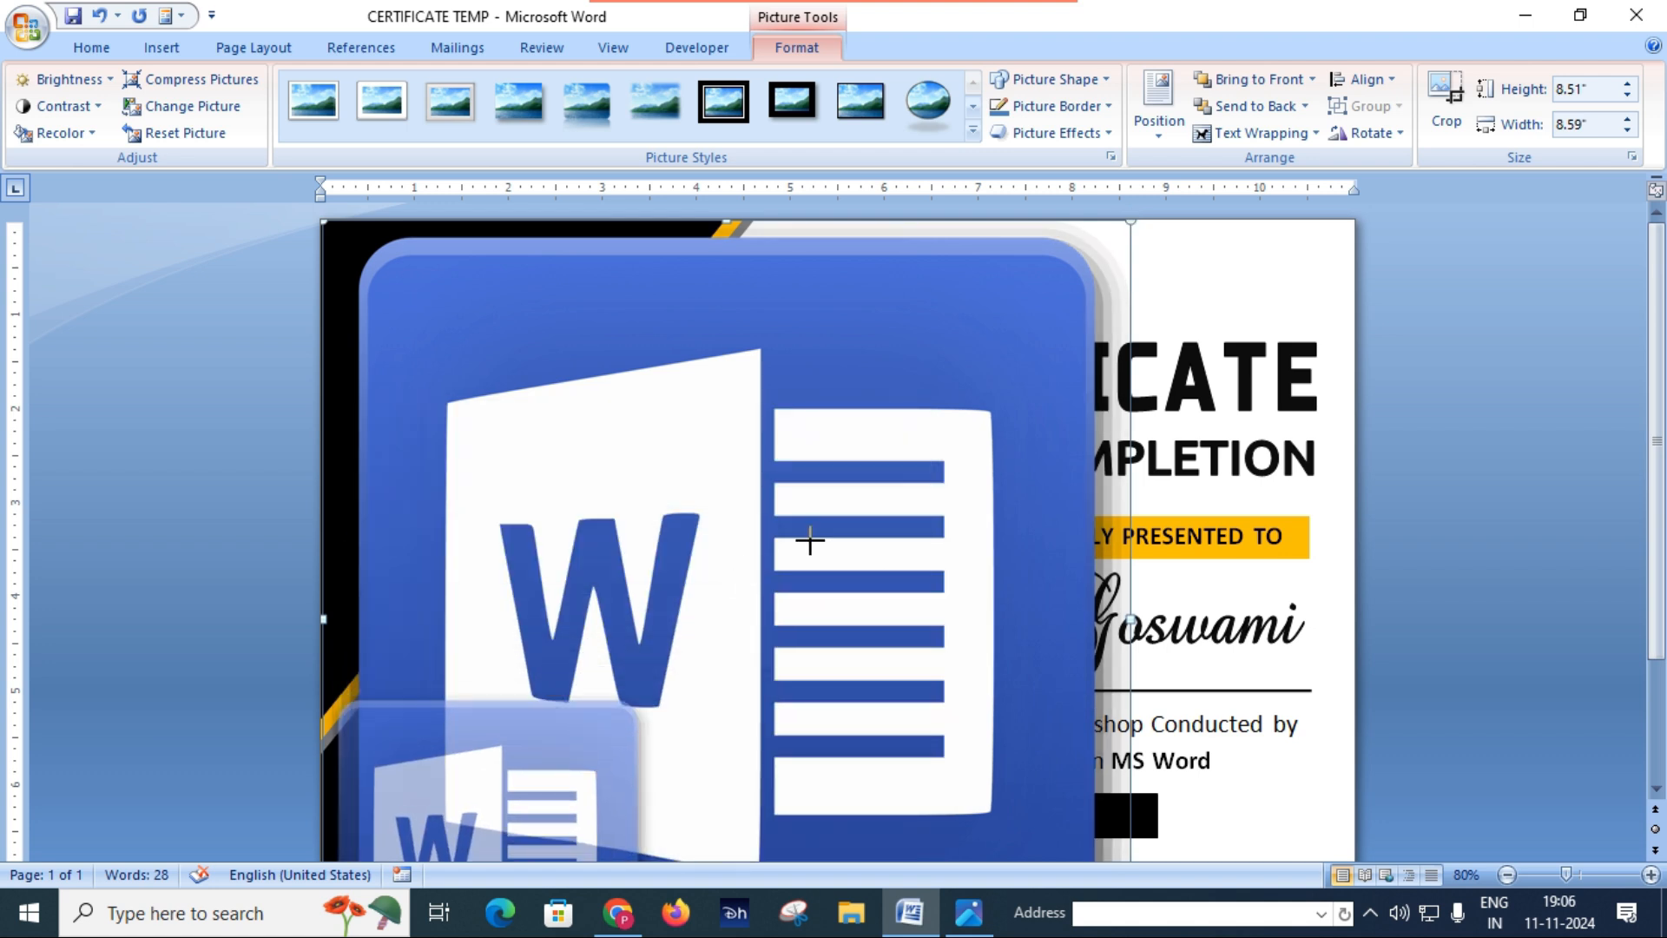
# Step: Place the Word icon between the two signatory blocks below the date box, reduce it to about 1.25" high and deselect it
pyautogui.scroll(-4, 824, 519)
pyautogui.moveTo(534, 640); pyautogui.dragTo(1010, 737)
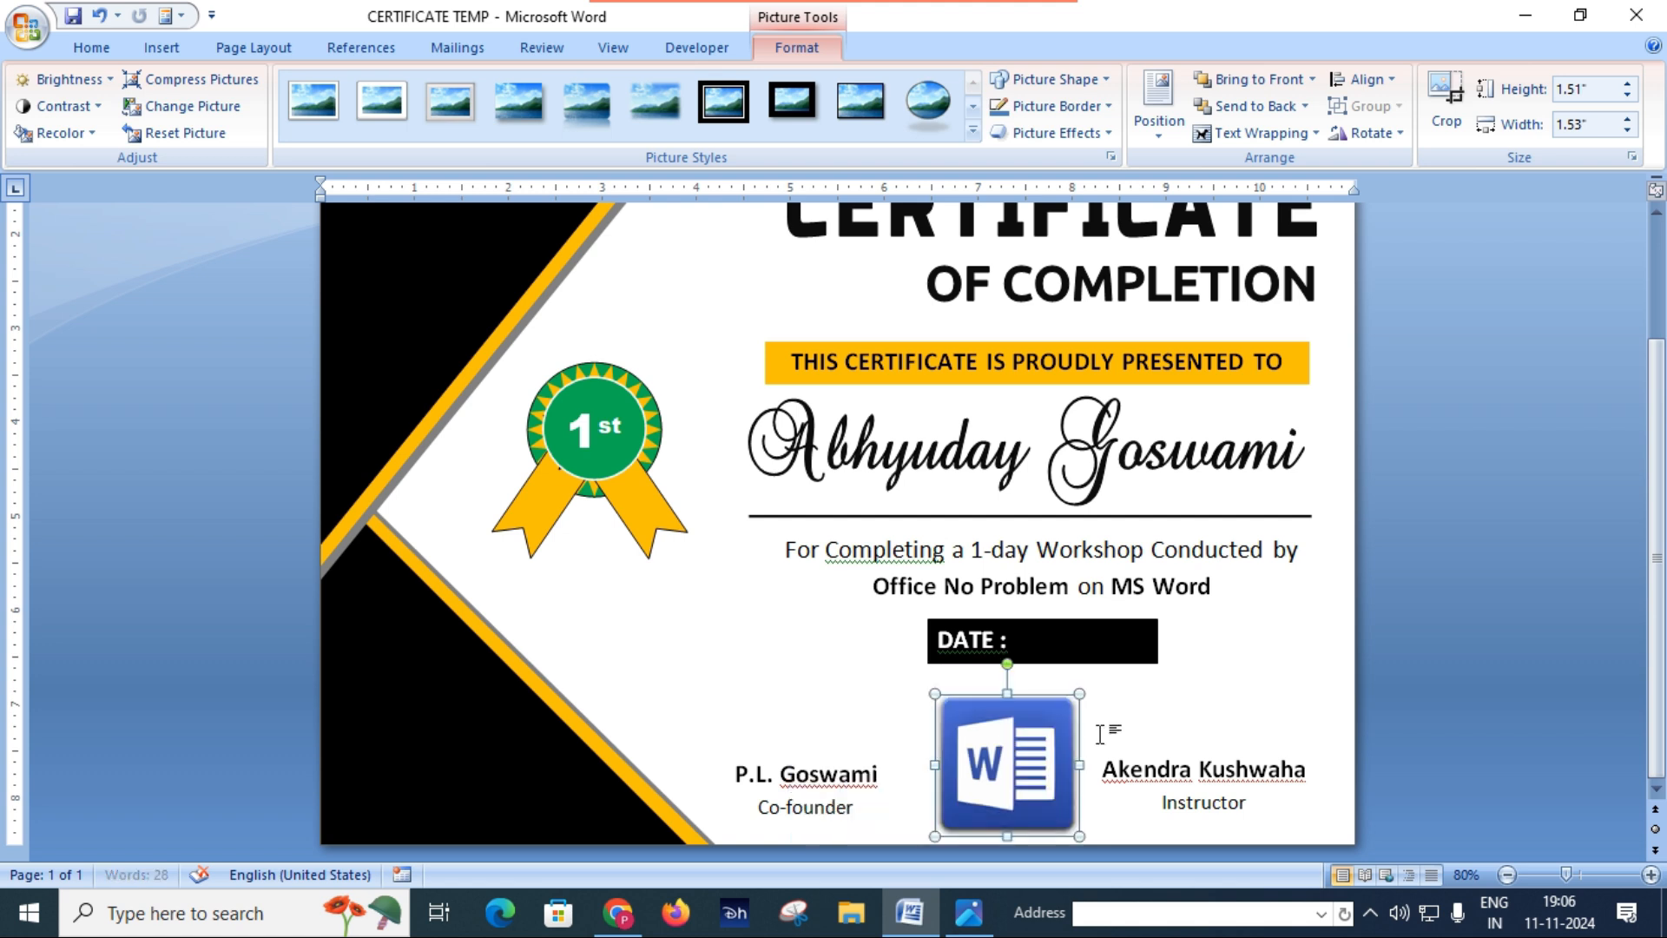
pyautogui.moveTo(1078, 694); pyautogui.dragTo(1055, 717)
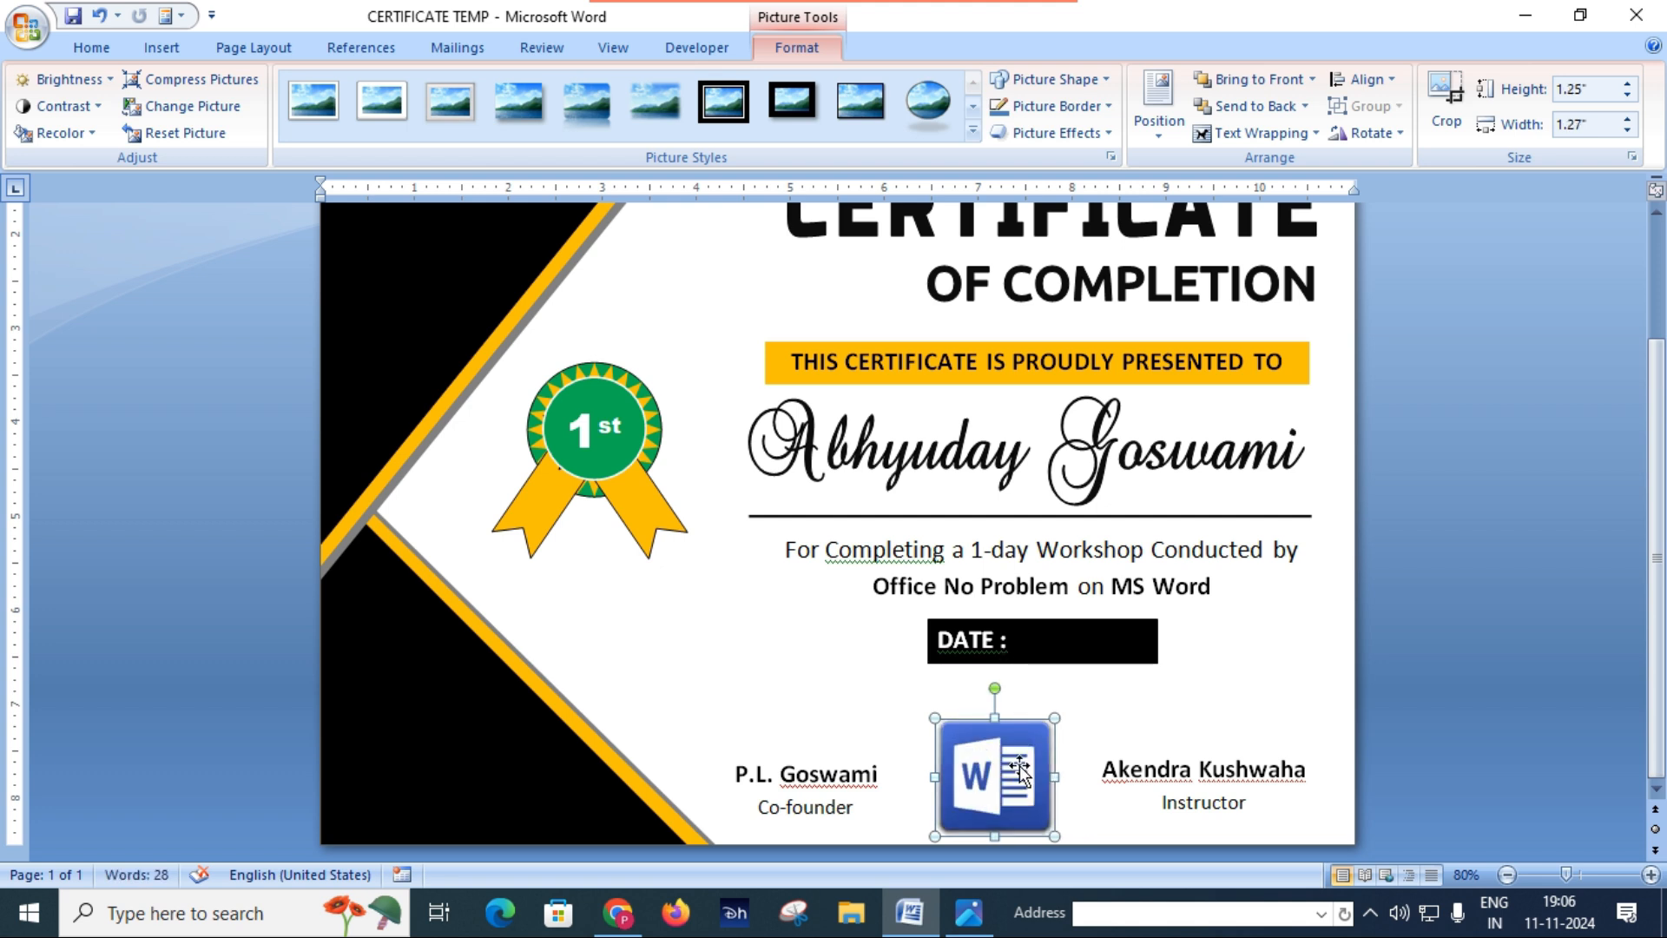
pyautogui.moveTo(1011, 754); pyautogui.dragTo(1012, 738)
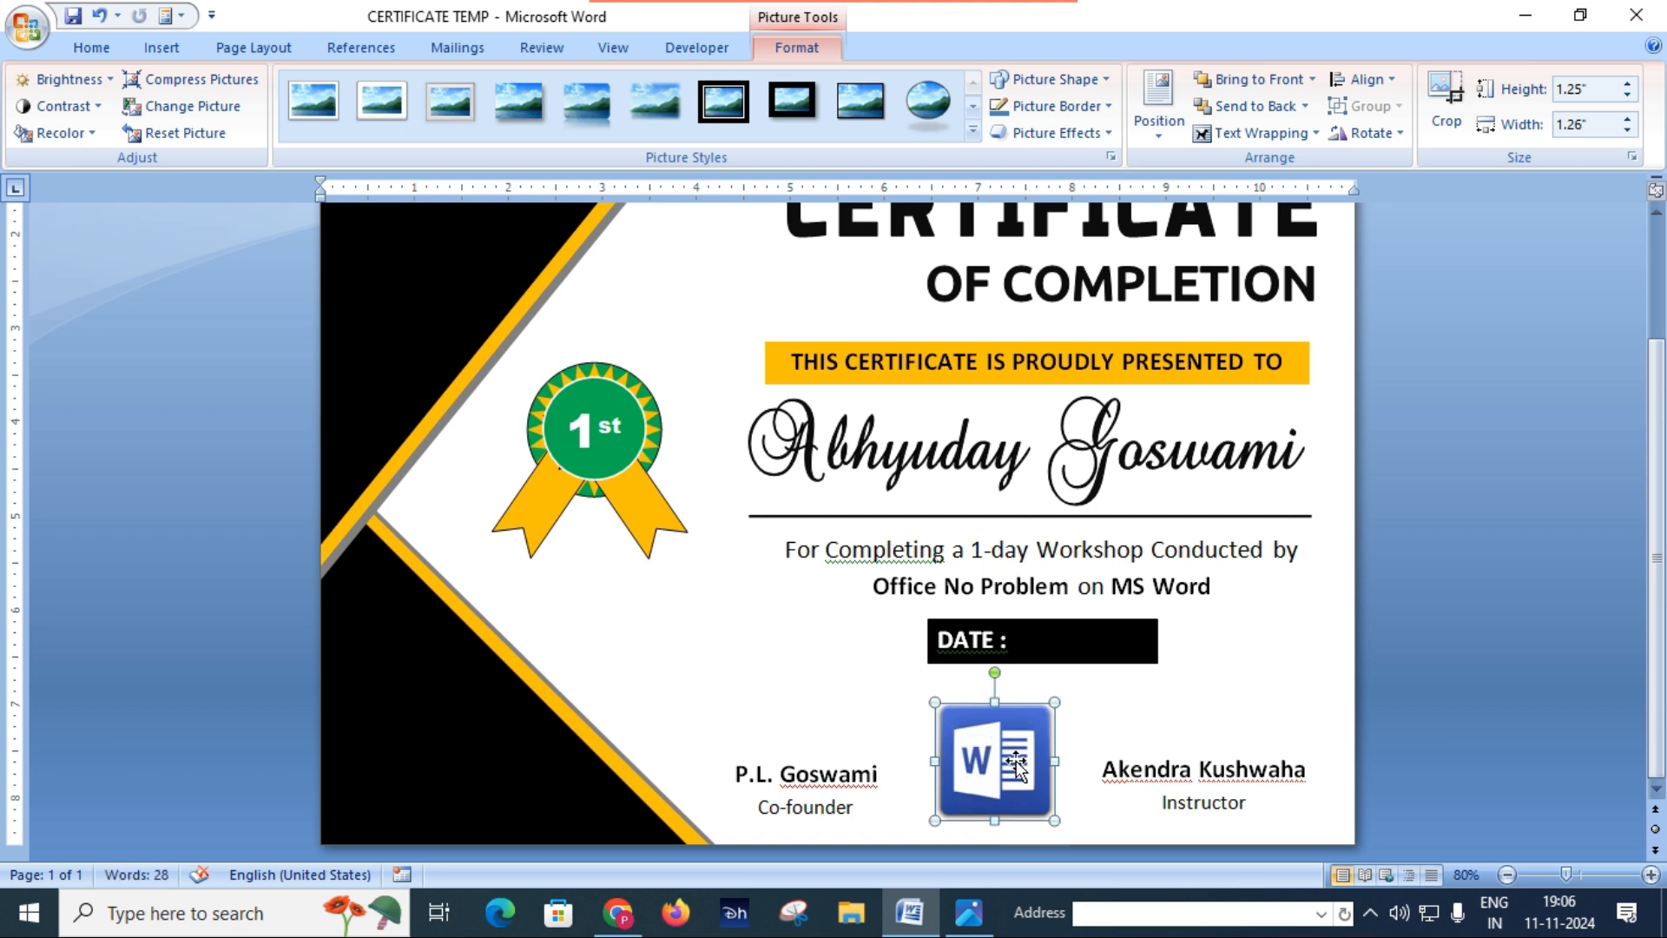
pyautogui.click(1133, 730)
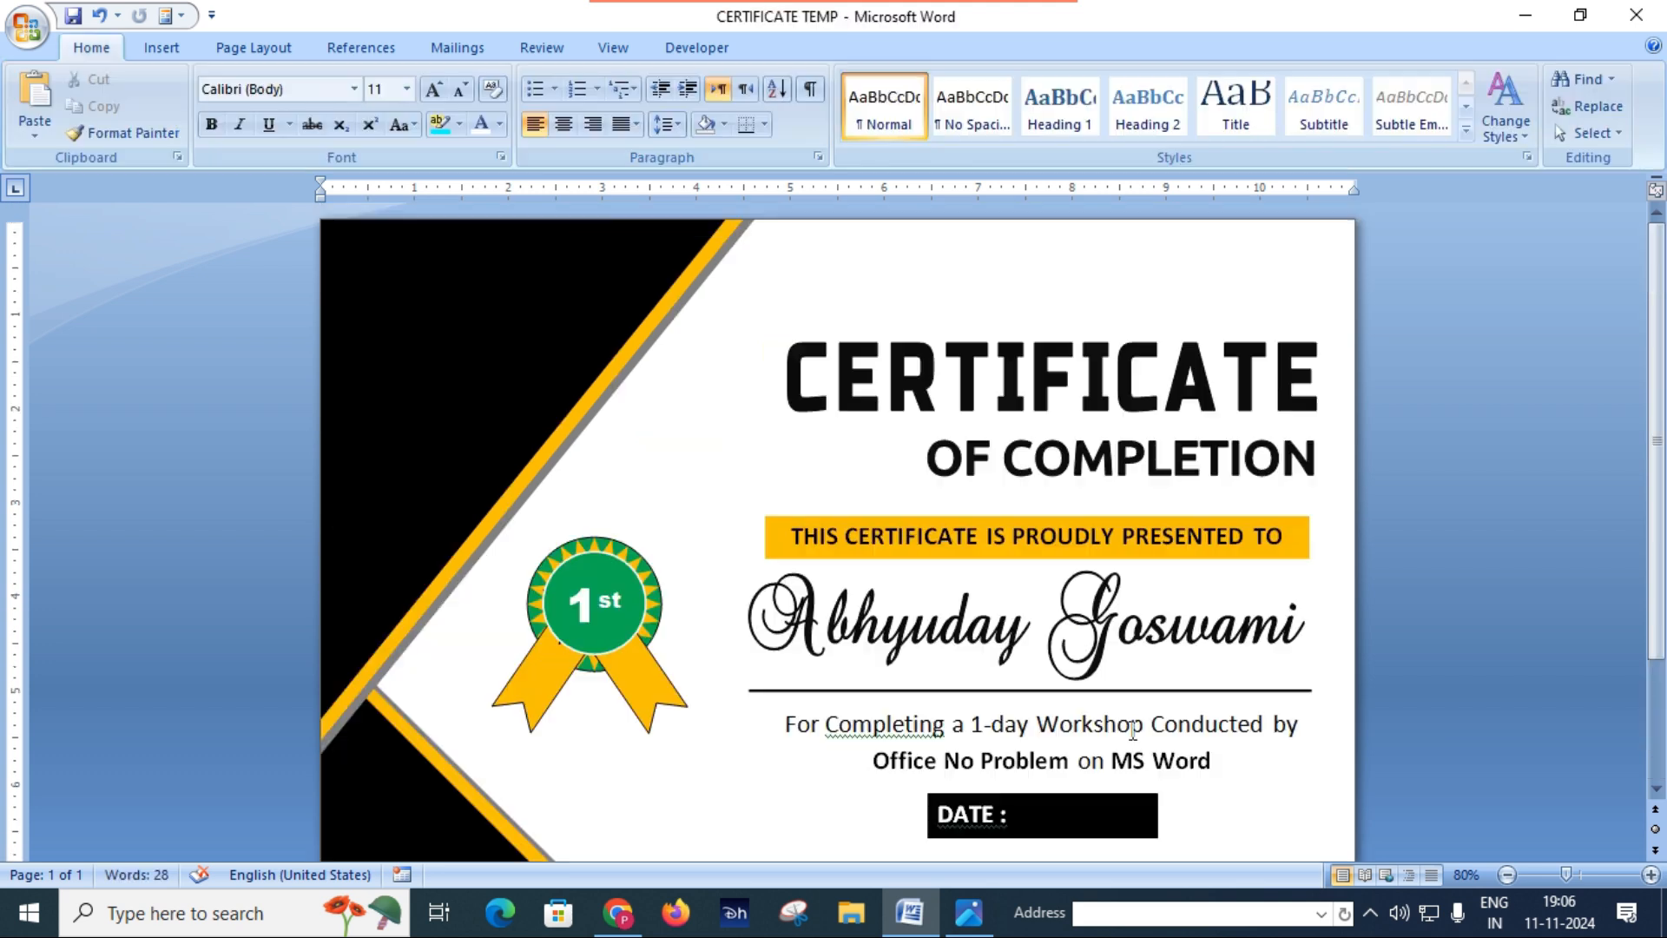
# Step: Draw a circle about 1.51" in diameter in the upper corner of the upper black triangle
pyautogui.scroll(-3, 949, 686)
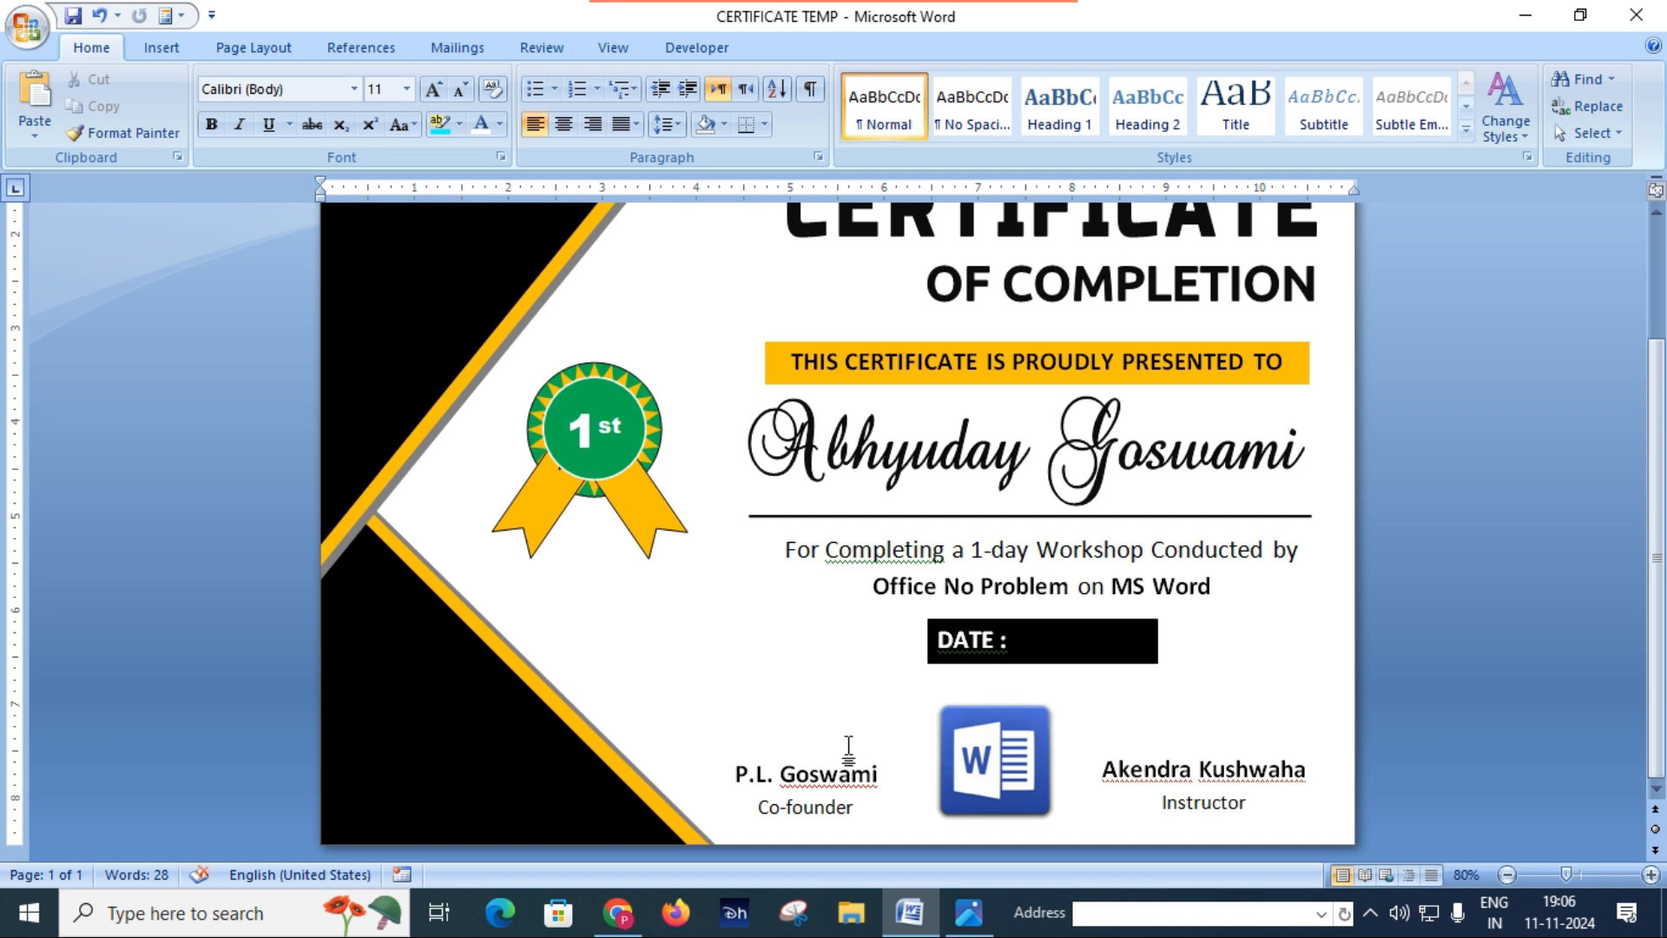
pyautogui.scroll(3, 823, 745)
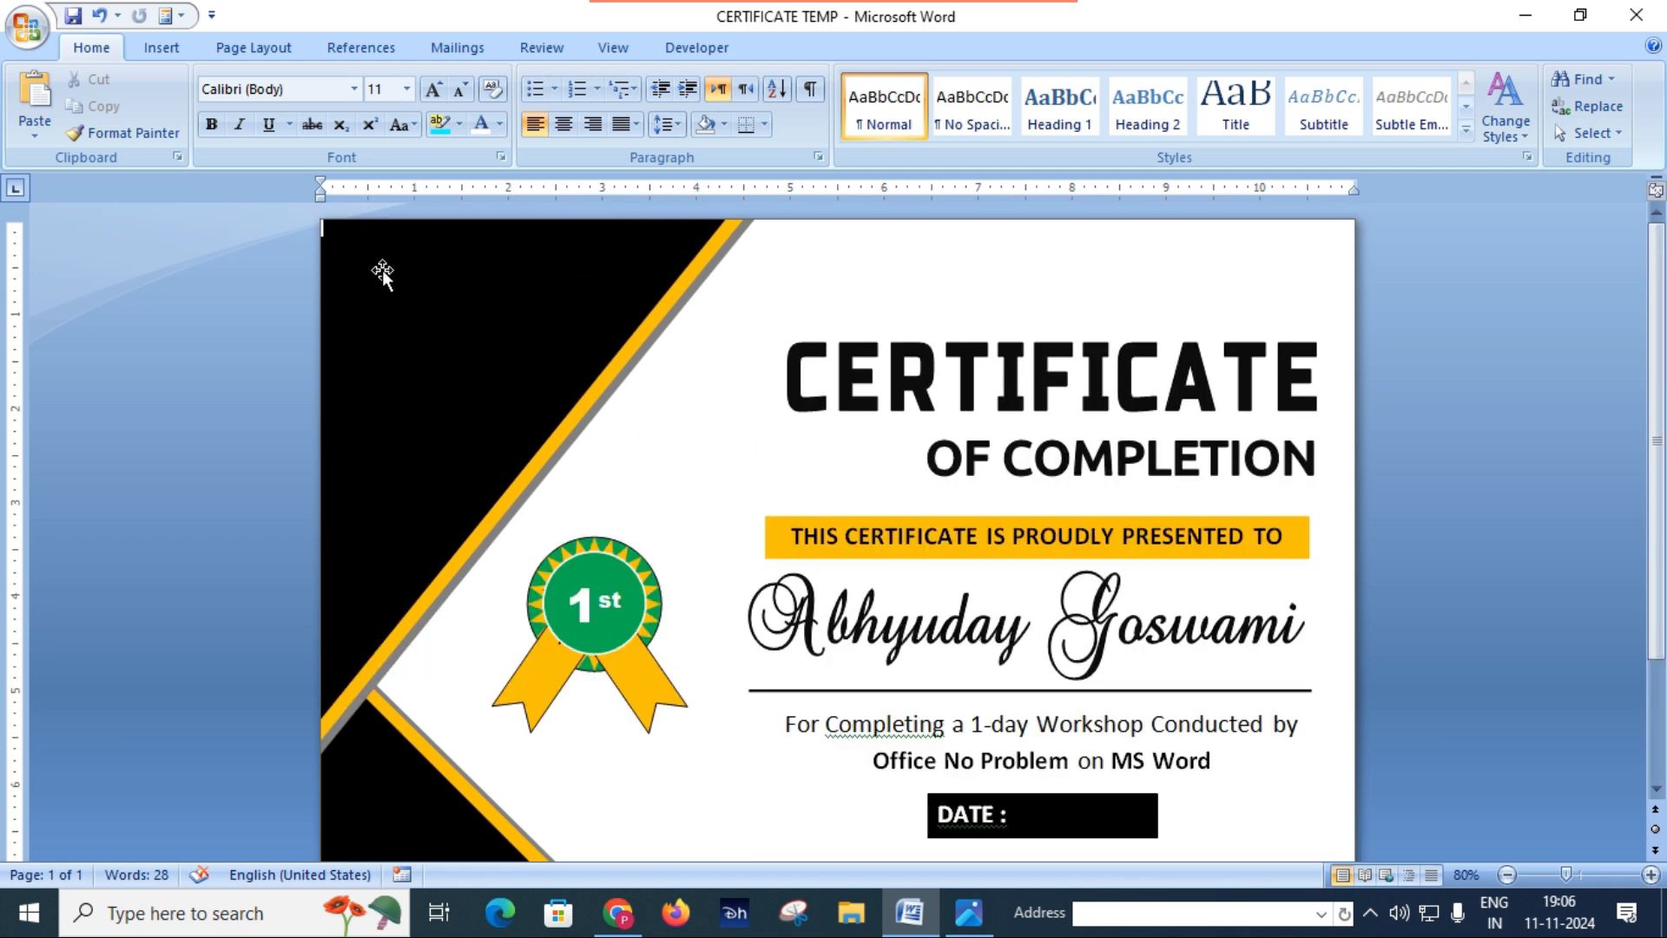
pyautogui.click(154, 55)
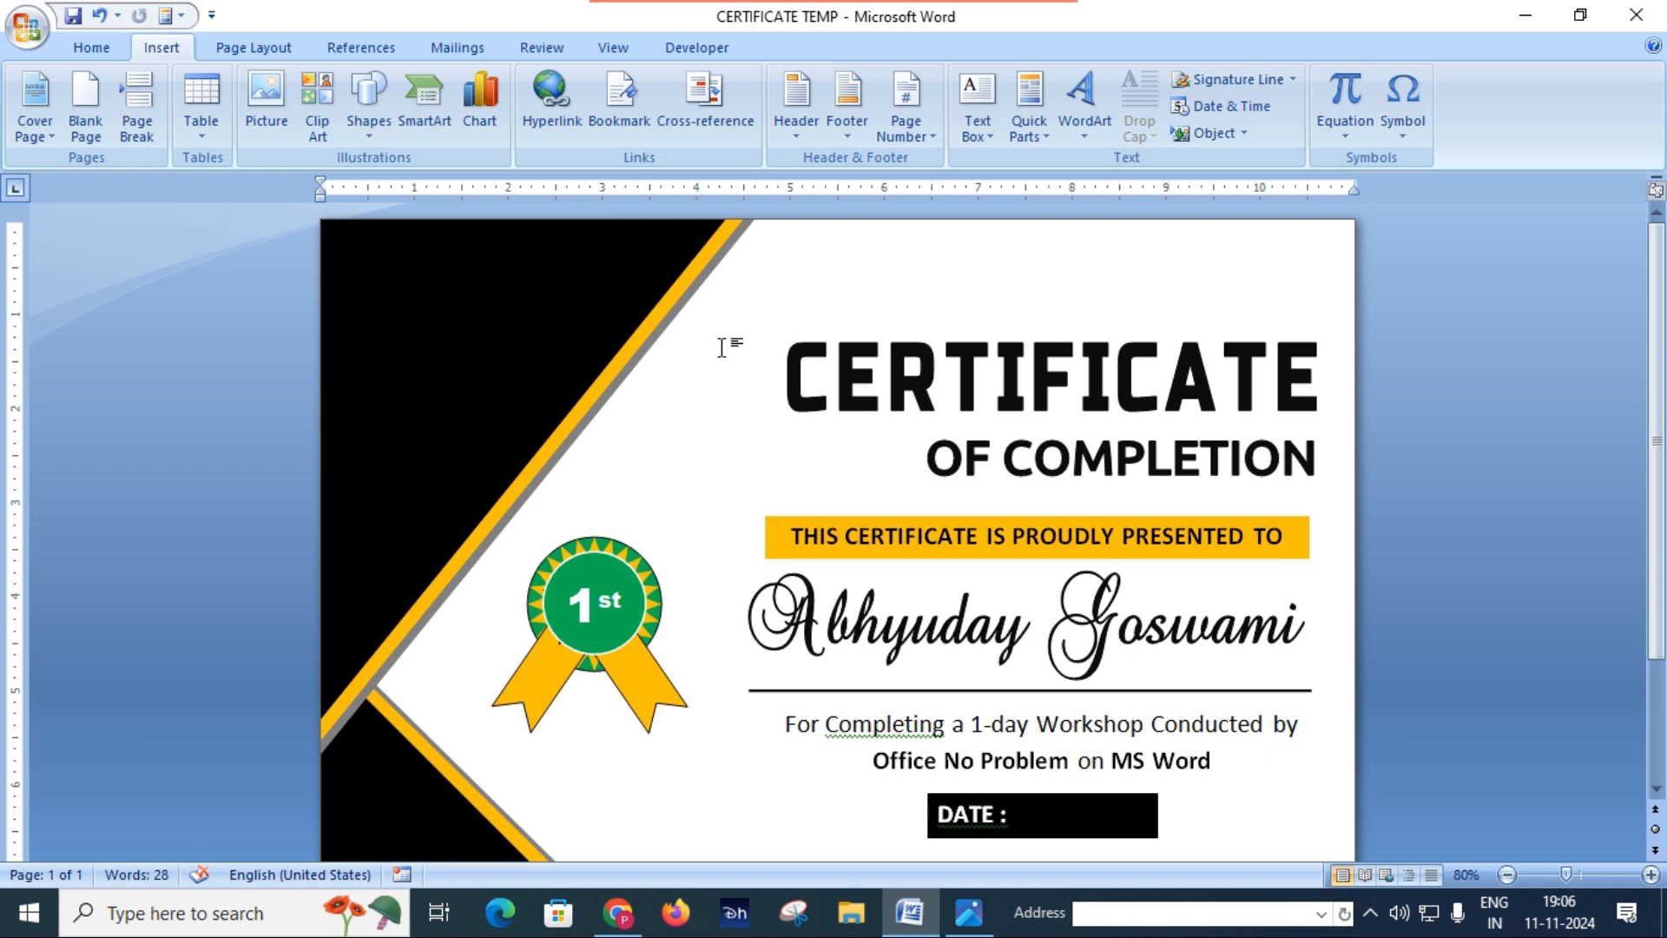
pyautogui.click(370, 121)
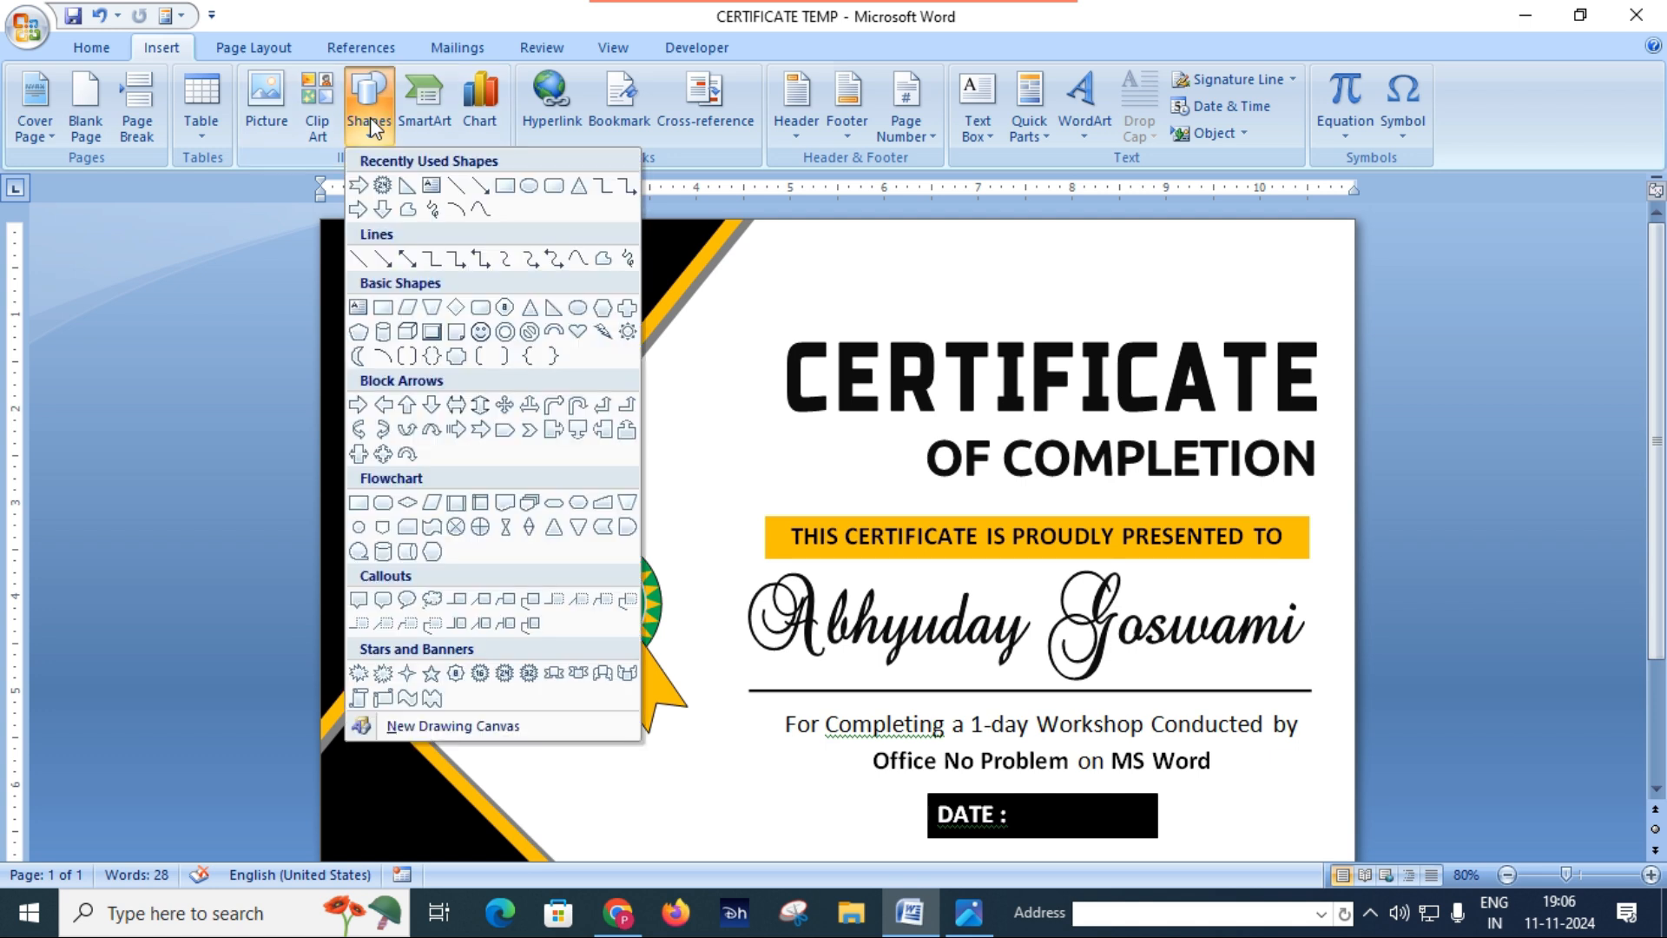
pyautogui.click(530, 187)
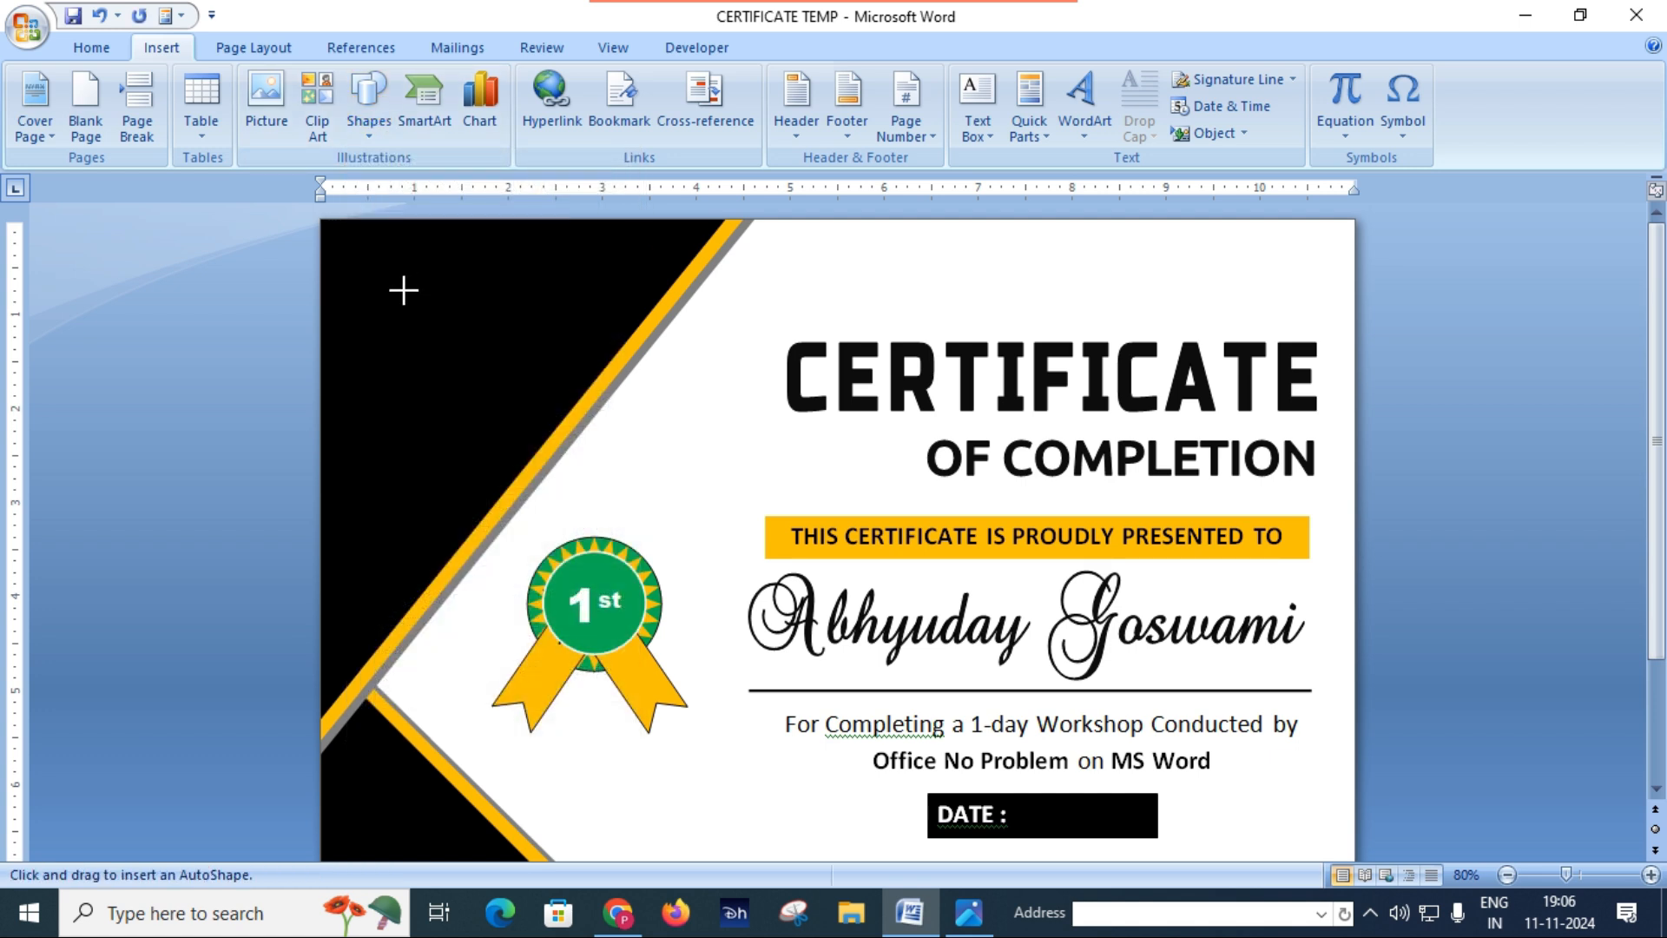
pyautogui.moveTo(368, 247); pyautogui.dragTo(487, 388)
pyautogui.moveTo(438, 324); pyautogui.dragTo(435, 329)
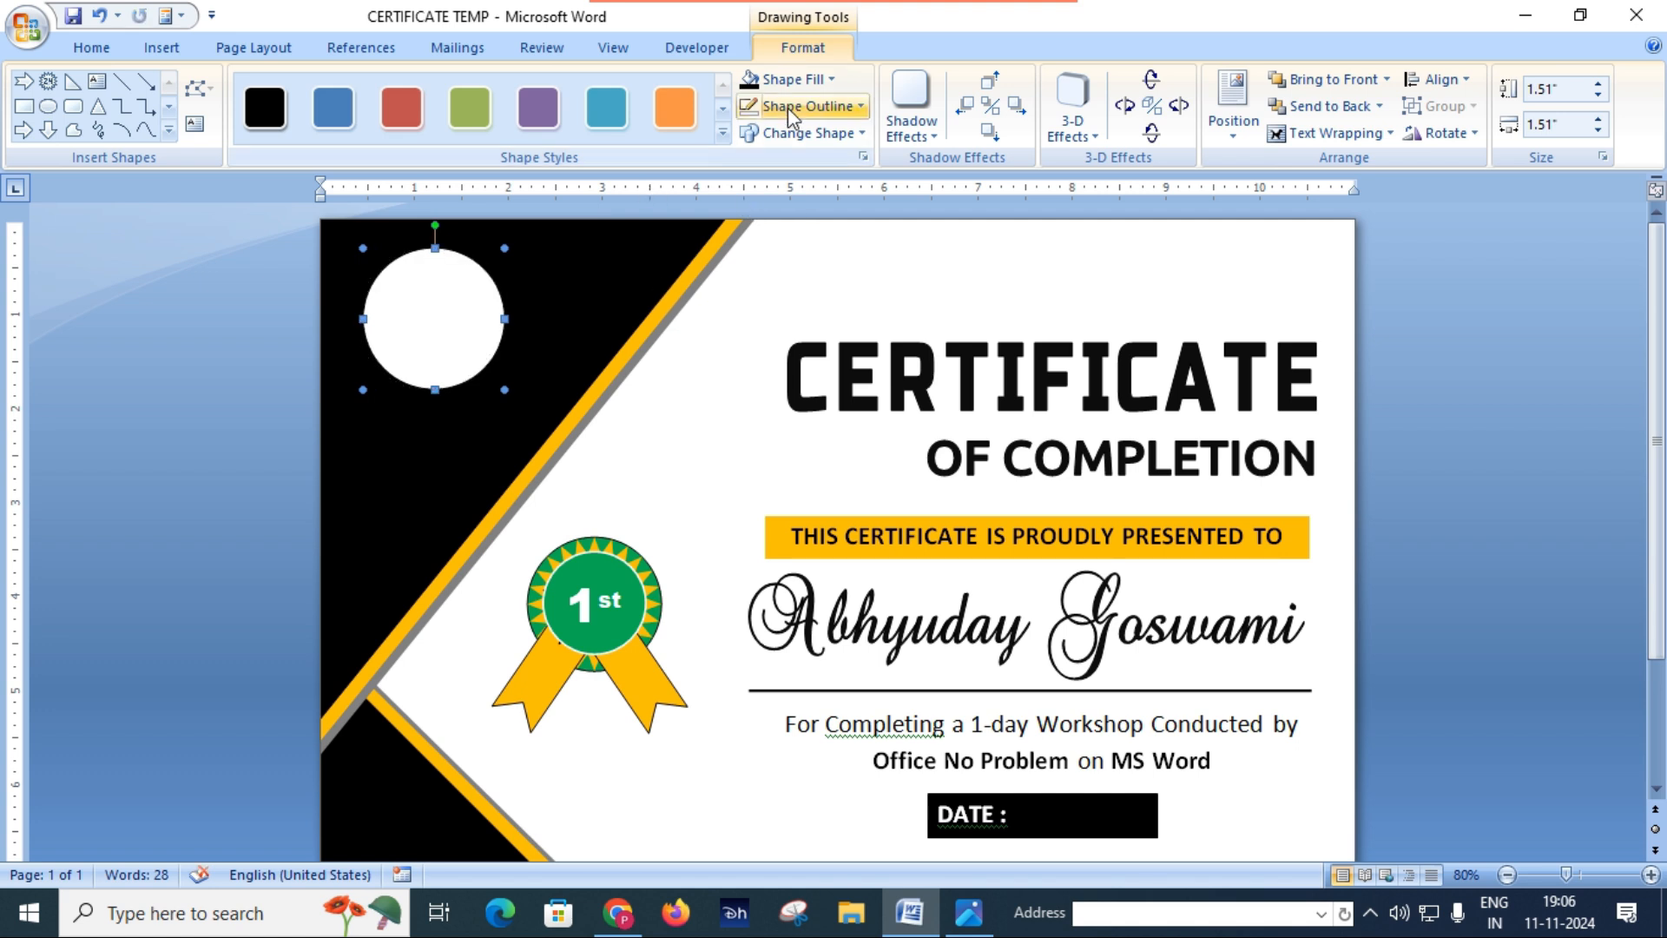
# Step: Fill the circle with the 150x150 Office No Problem logo picture
pyautogui.click(816, 79)
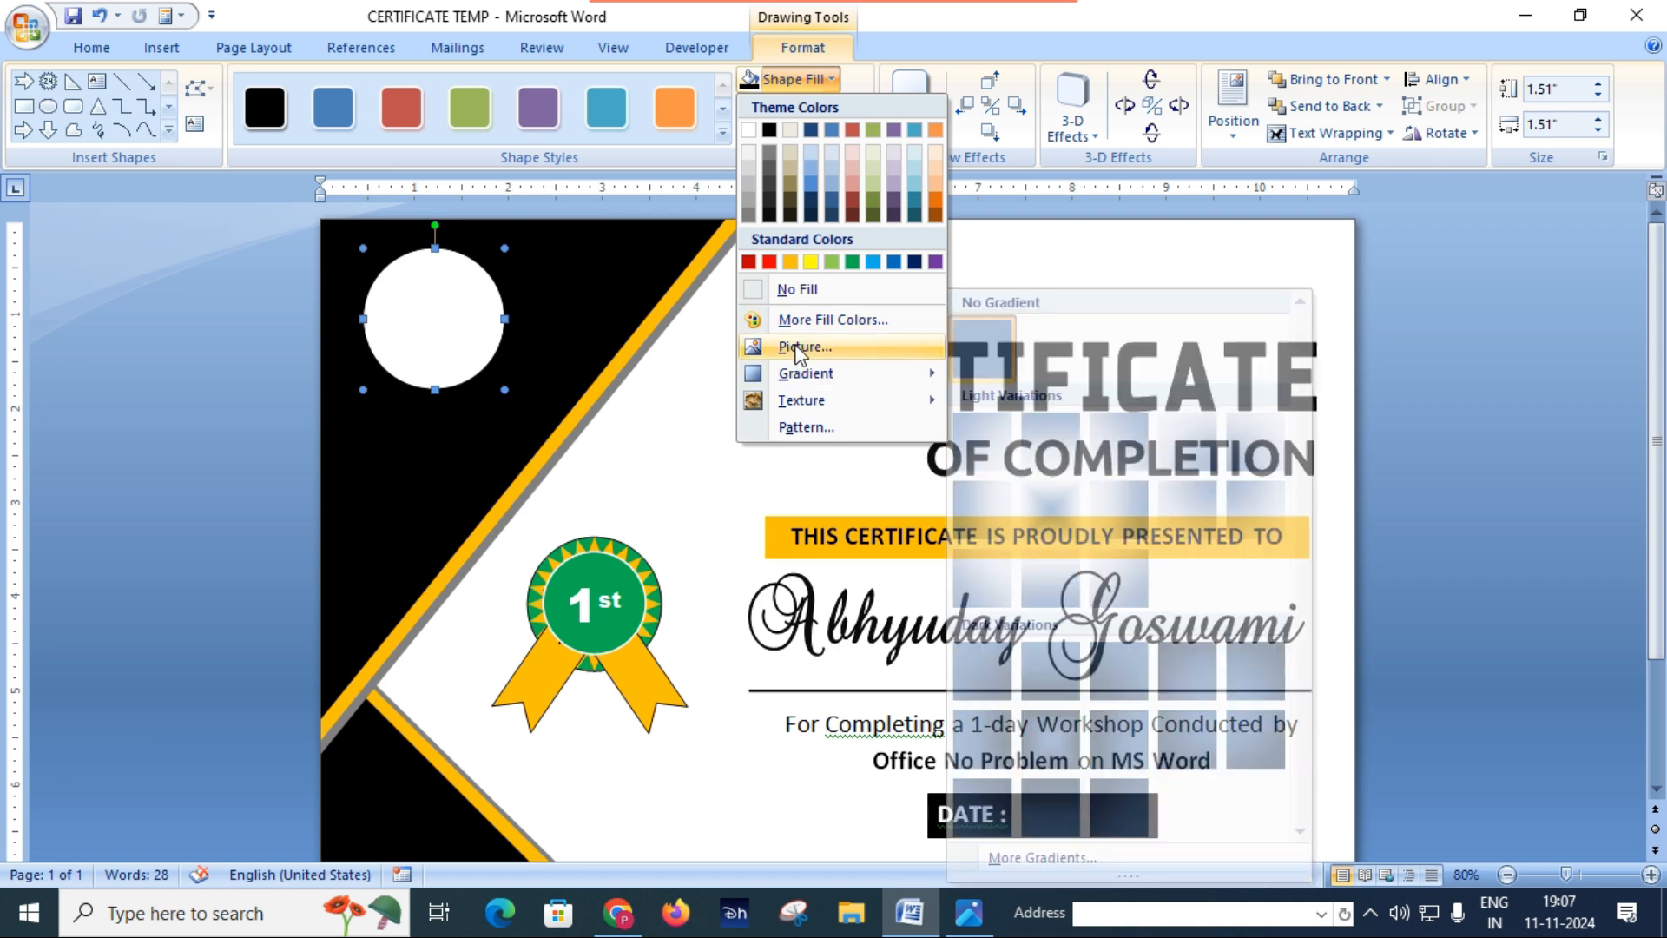
pyautogui.click(796, 348)
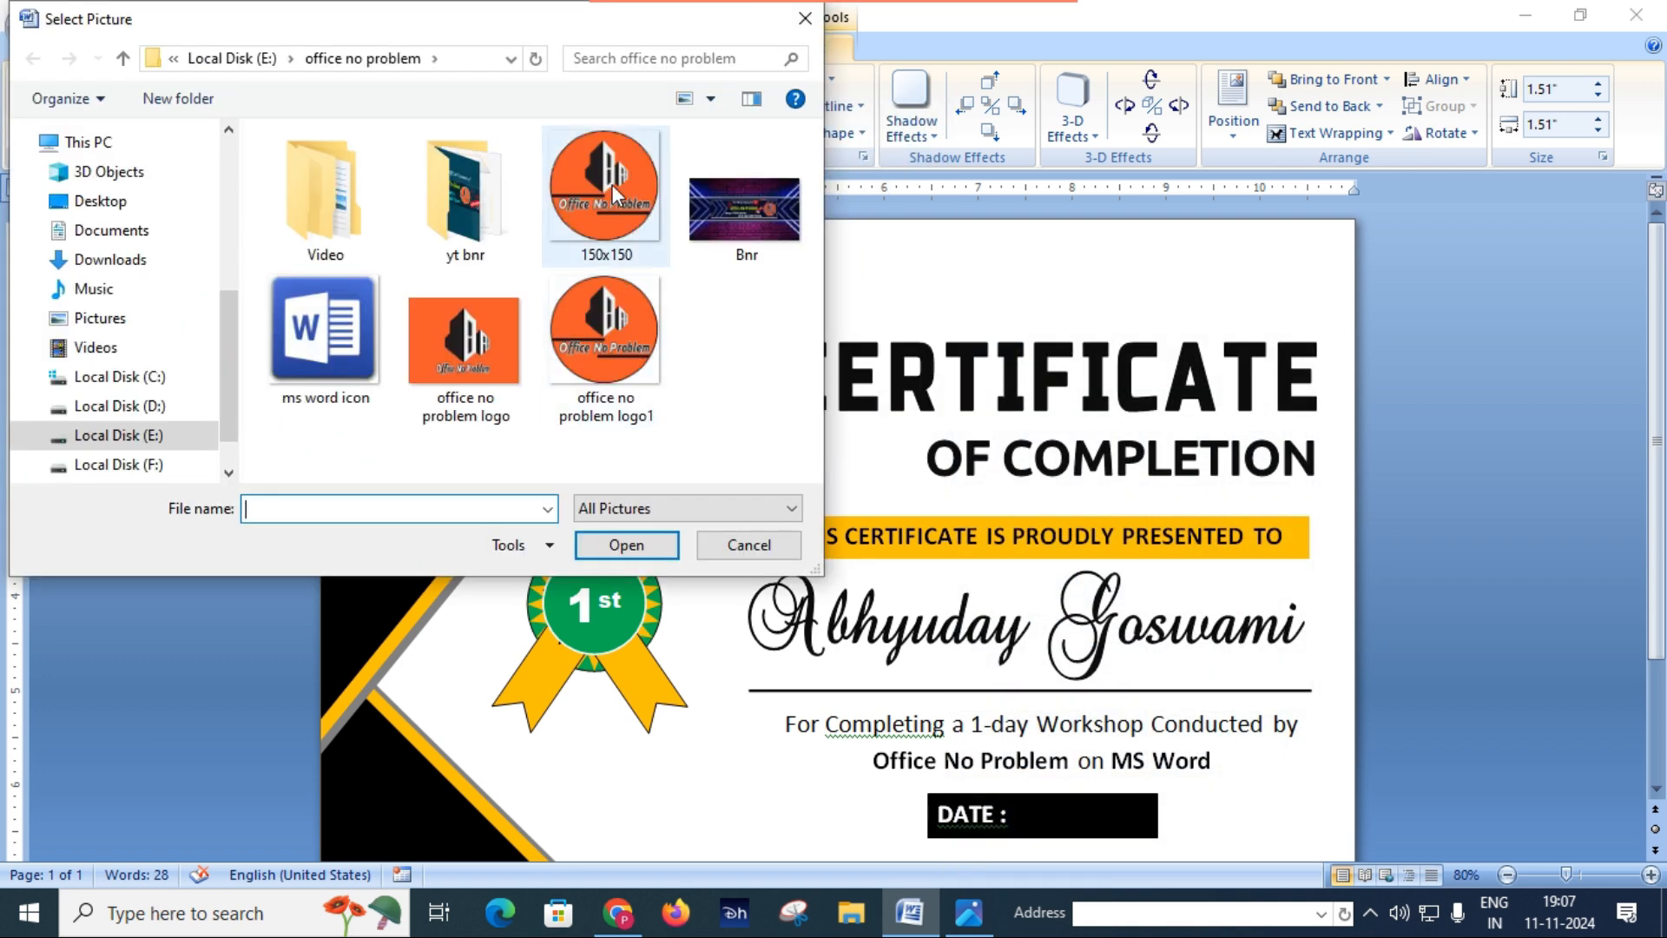
pyautogui.click(611, 186)
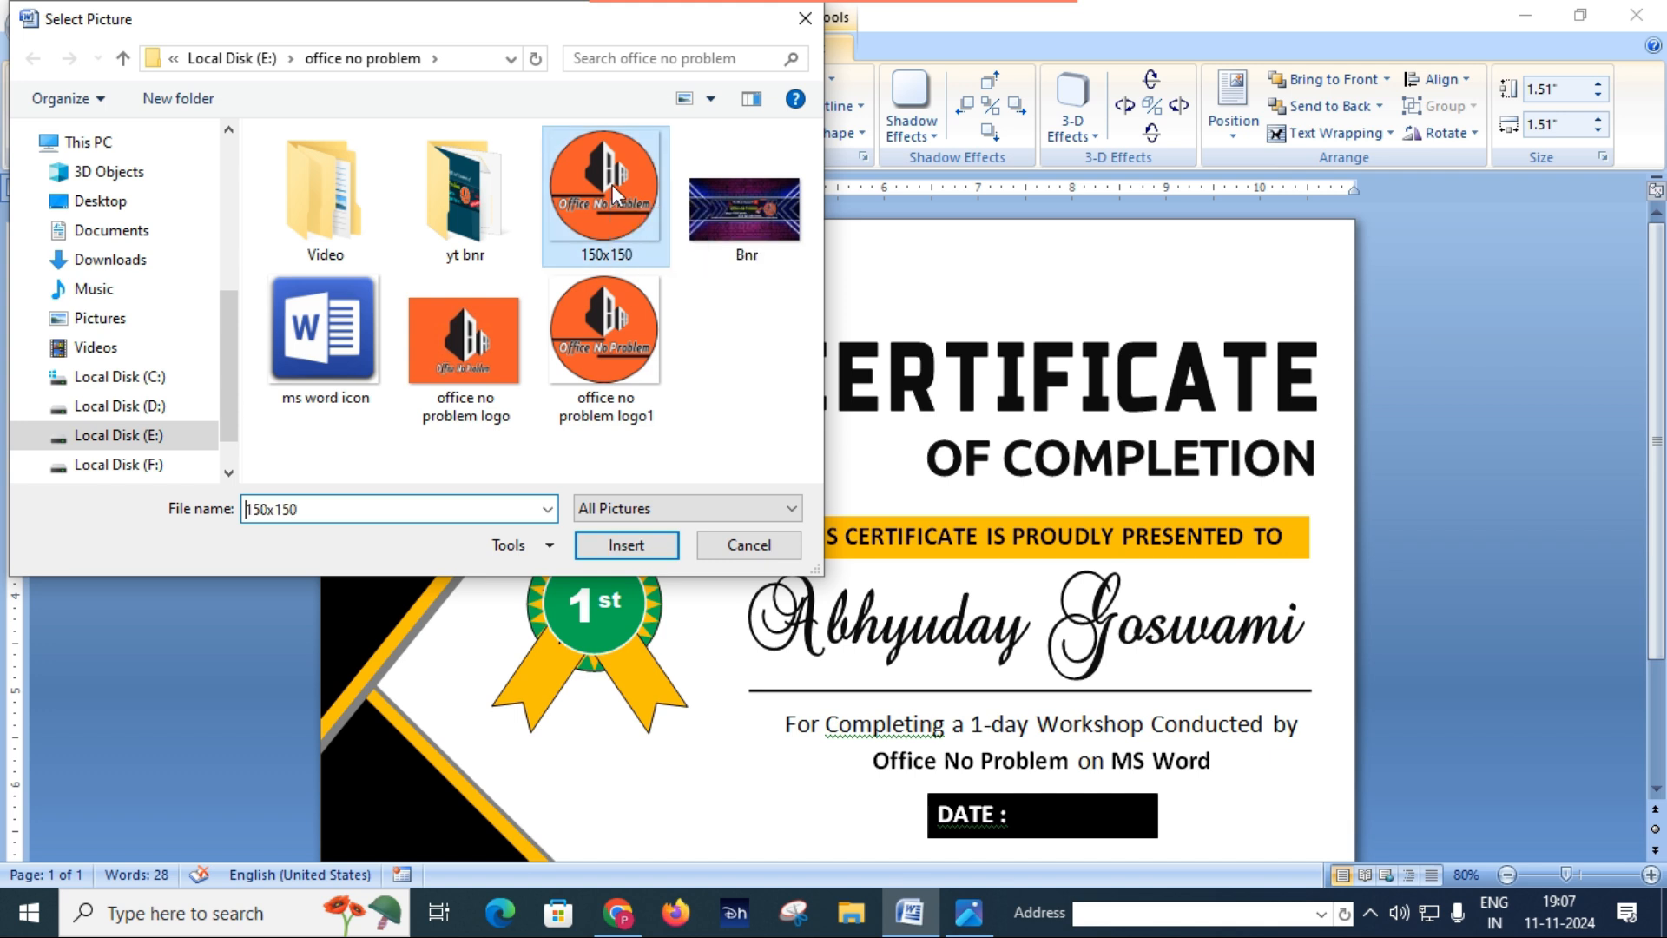
pyautogui.click(634, 545)
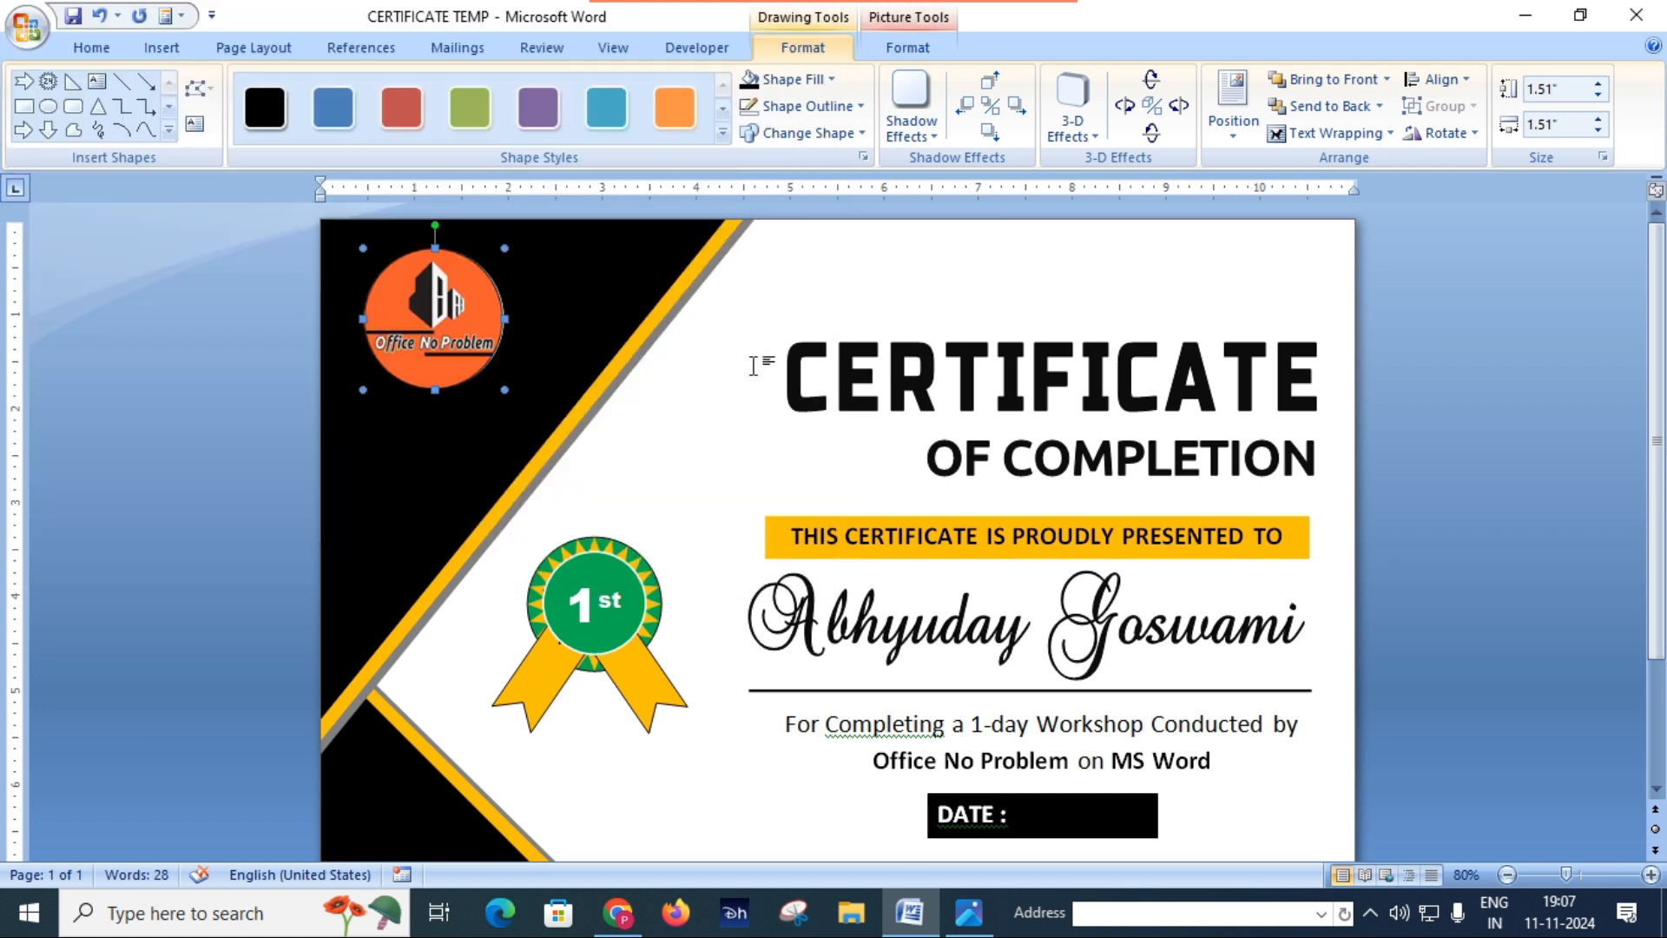
# Step: Give the logo circle a white outline with a 2¼ pt weight and deselect it
pyautogui.click(833, 110)
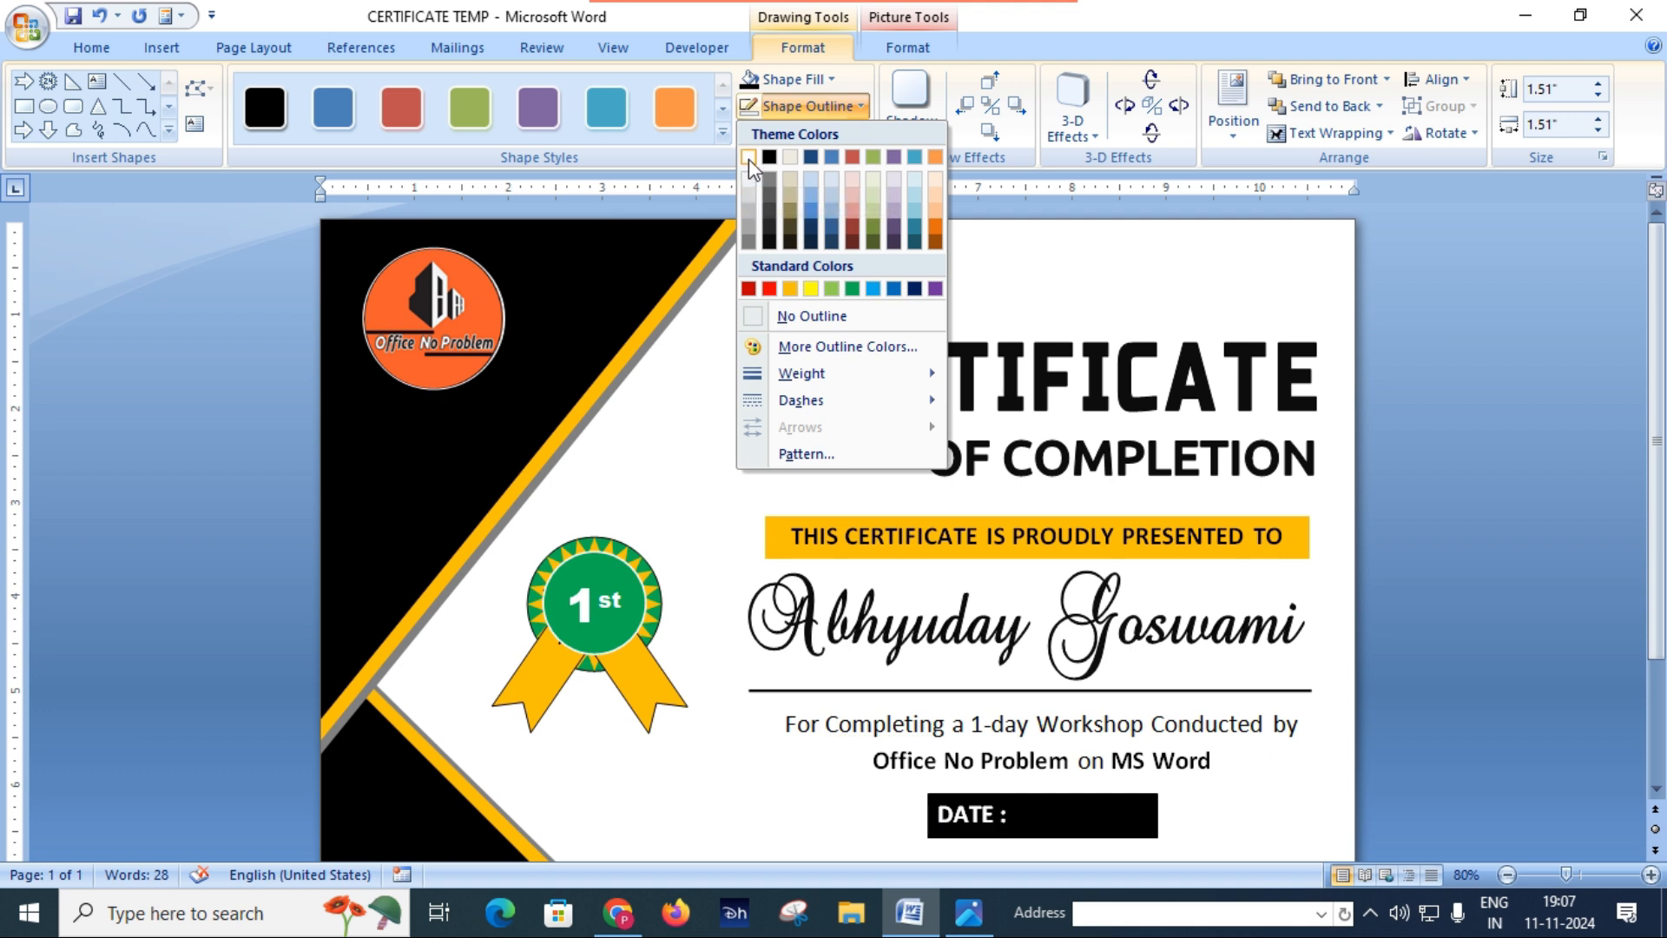
pyautogui.click(748, 159)
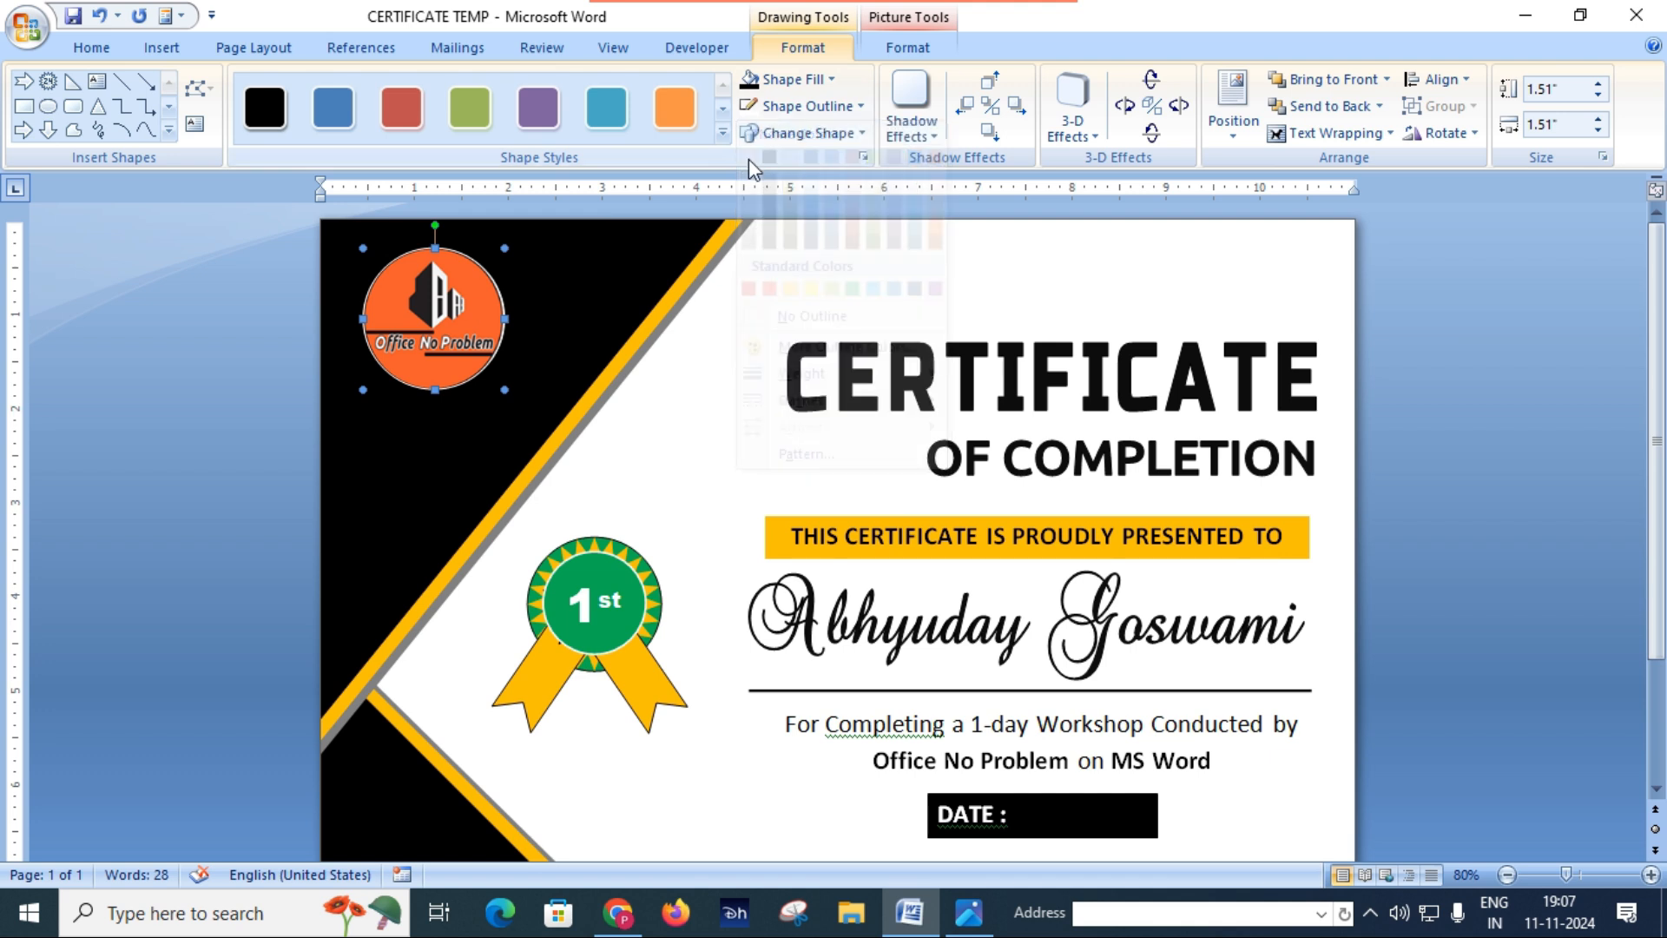
pyautogui.click(858, 108)
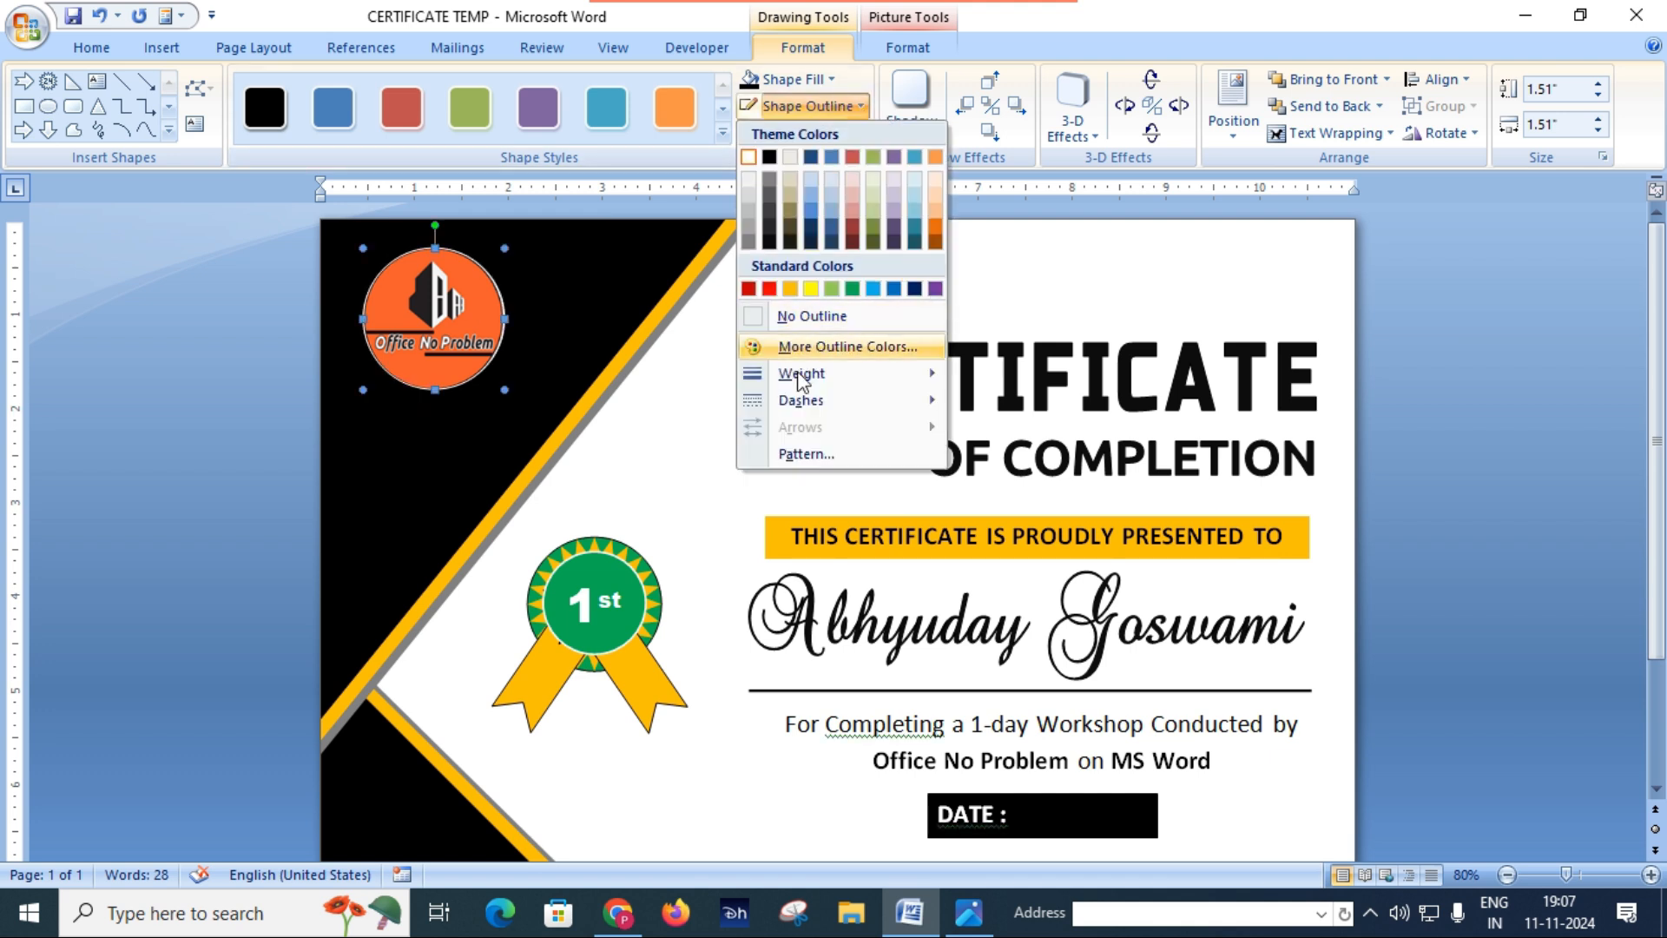
pyautogui.moveTo(799, 382)
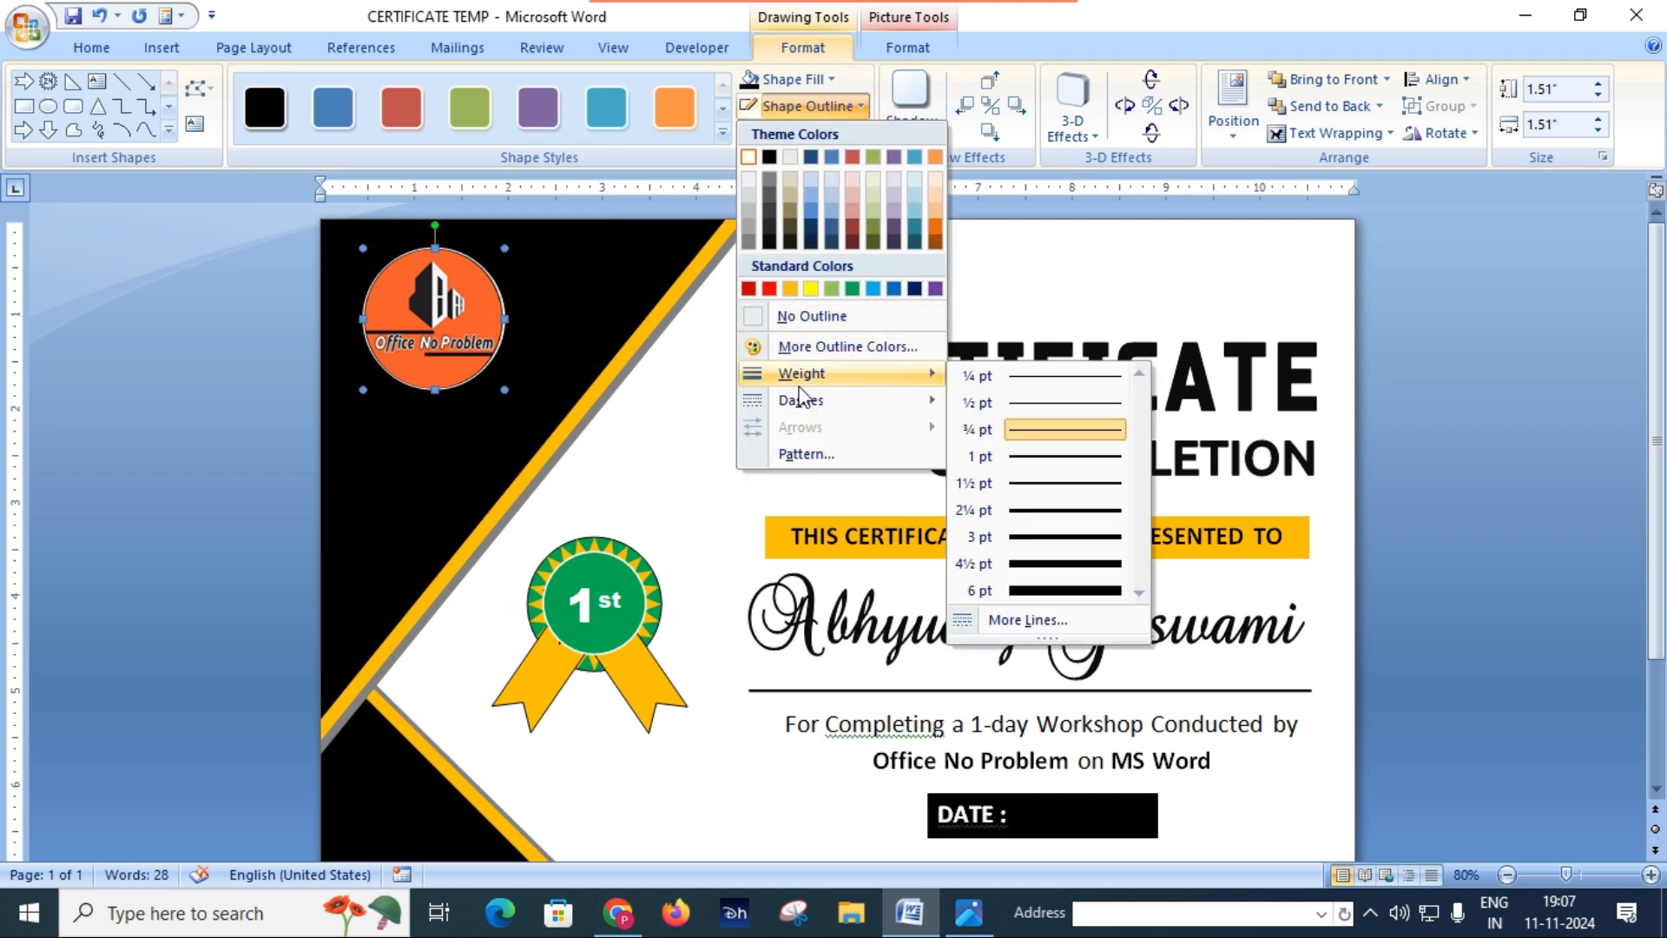
pyautogui.click(1071, 512)
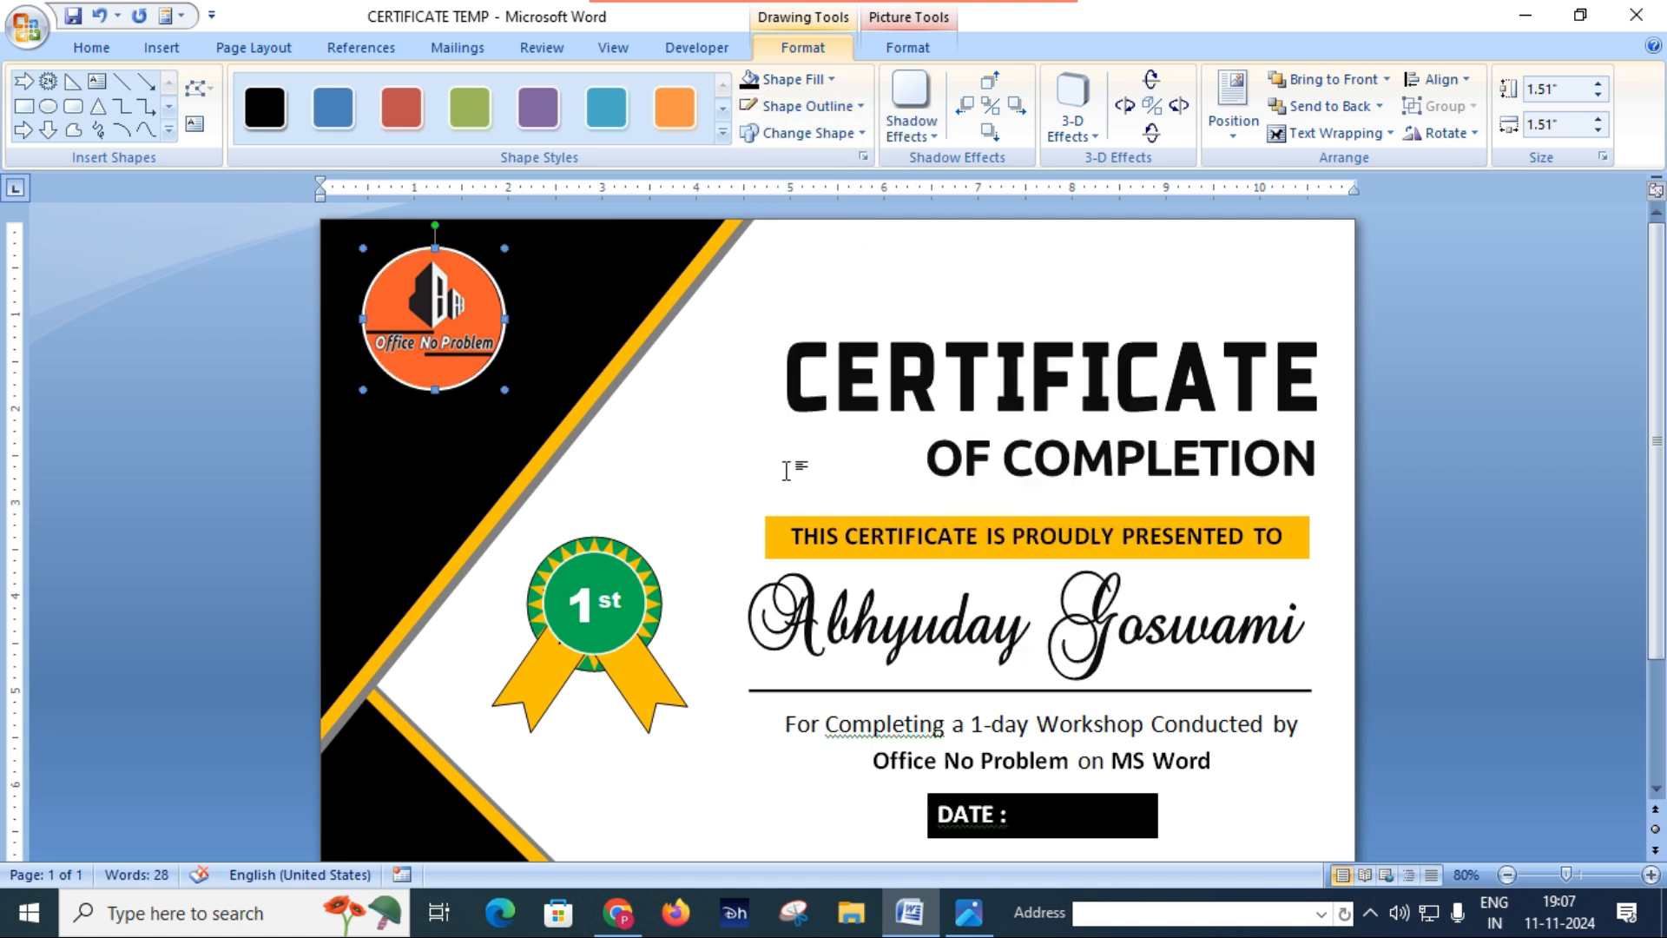
pyautogui.click(764, 439)
# Step: Save the certificate document
pyautogui.scroll(-1, 553, 327)
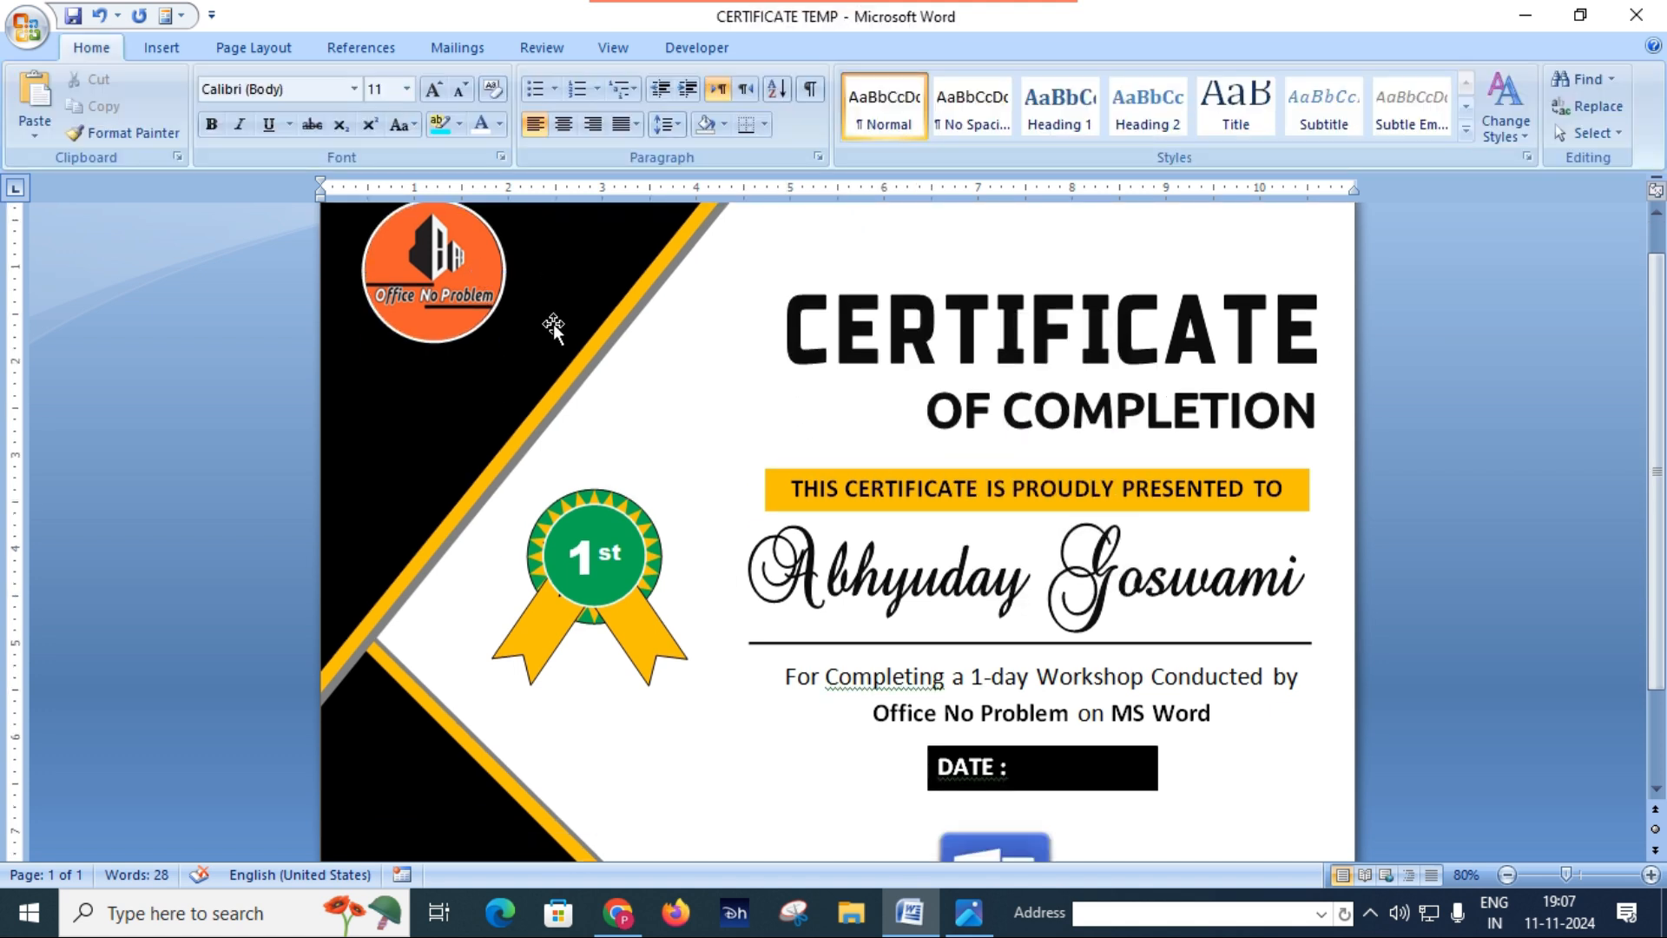
pyautogui.hotkey('ctrl', 's')
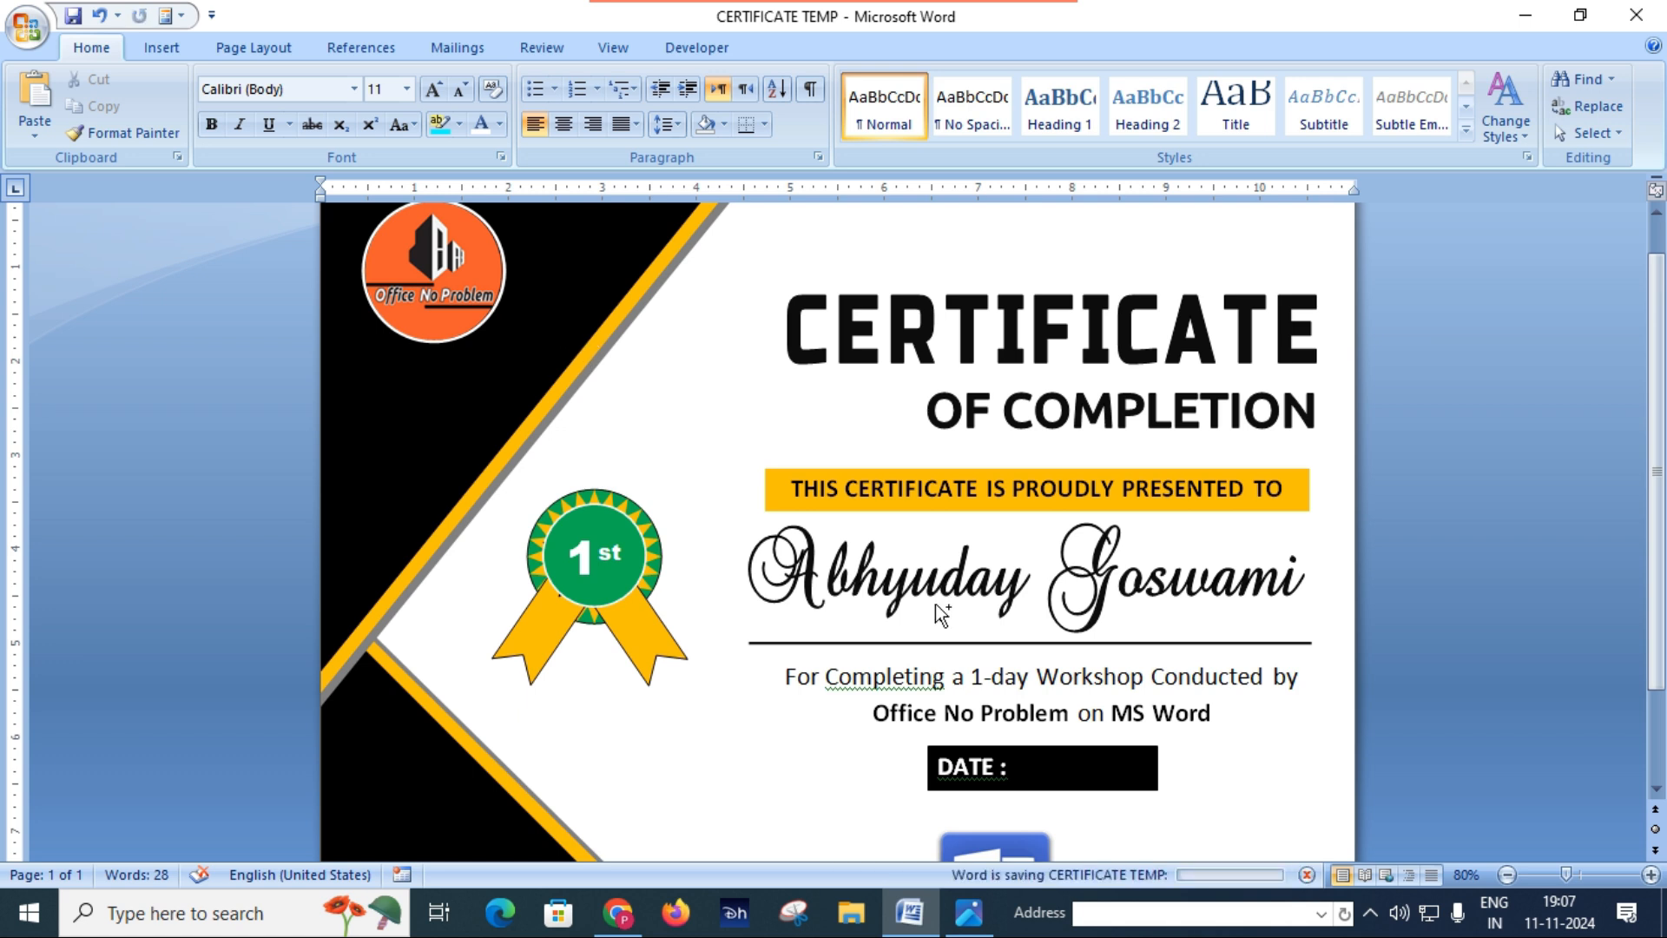
pyautogui.scroll(-3, 842, 573)
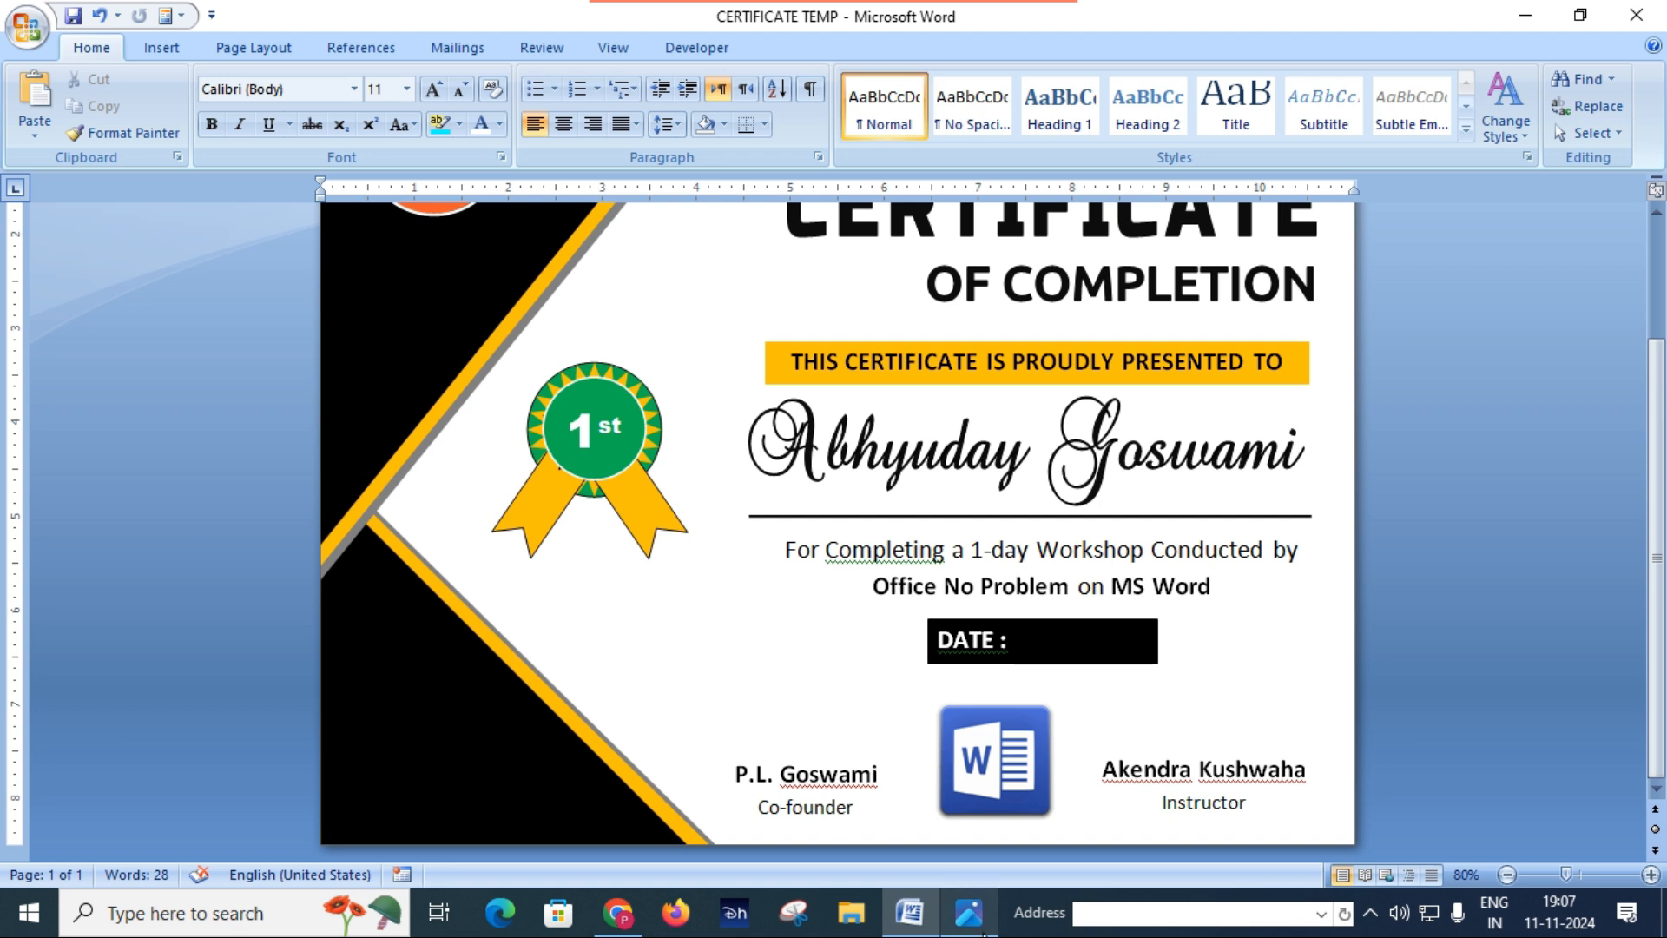
# Step: Switch to the Certificate.JPG reference image and examine the handwritten signatures above the two signatory names up close
pyautogui.click(981, 930)
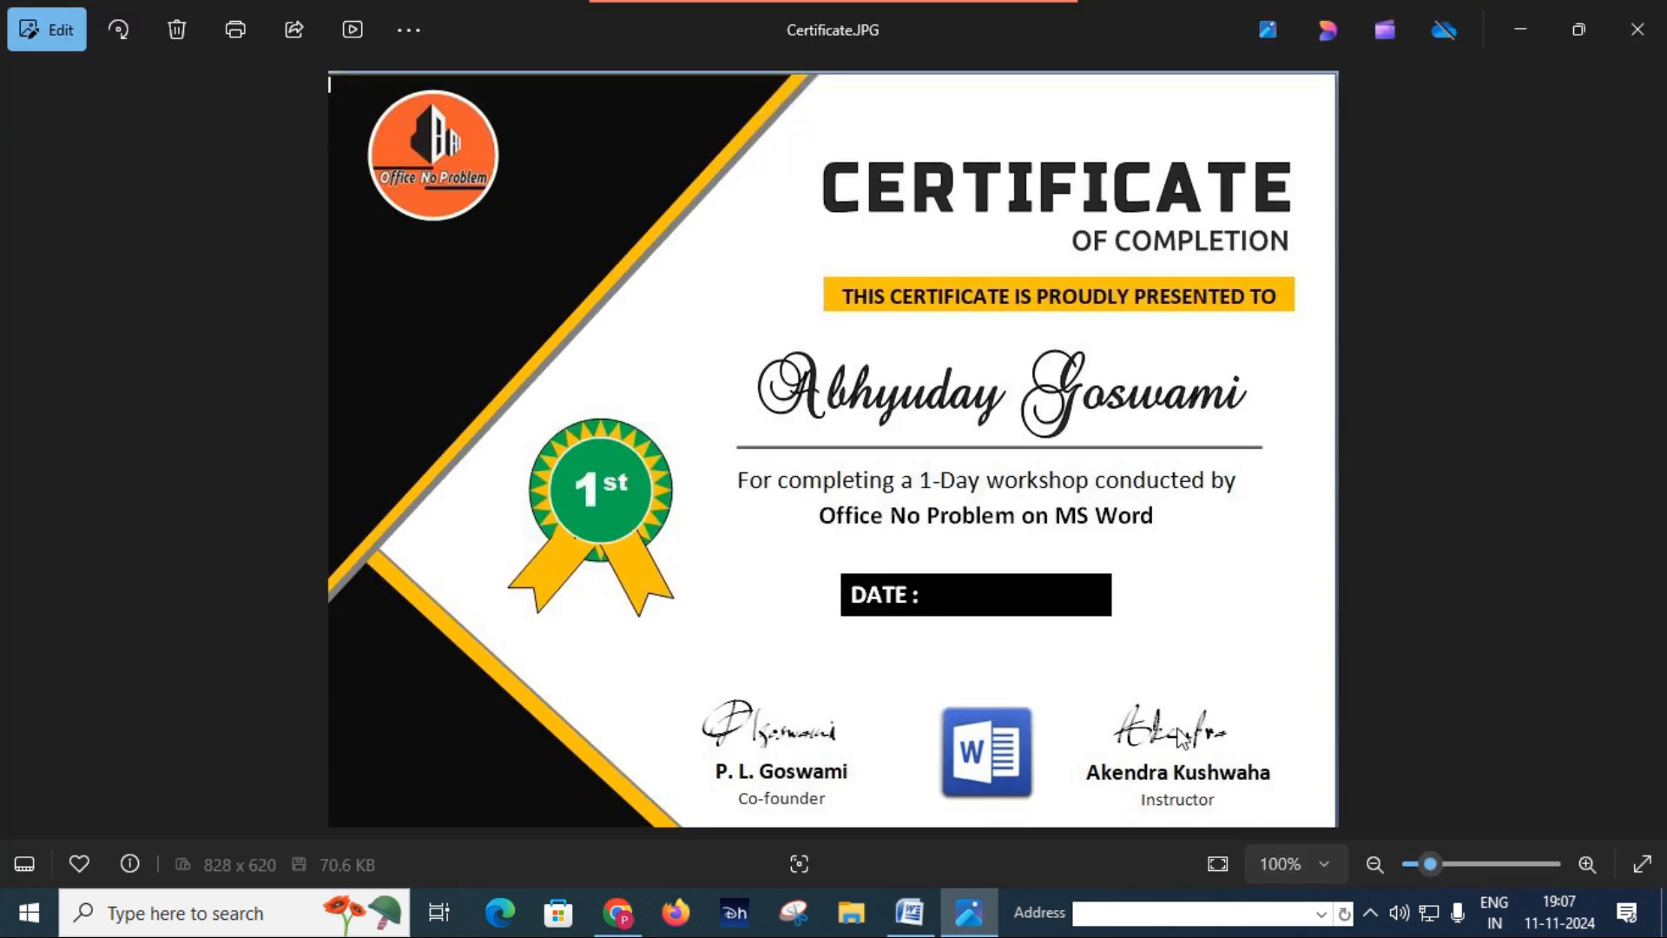
pyautogui.click(901, 912)
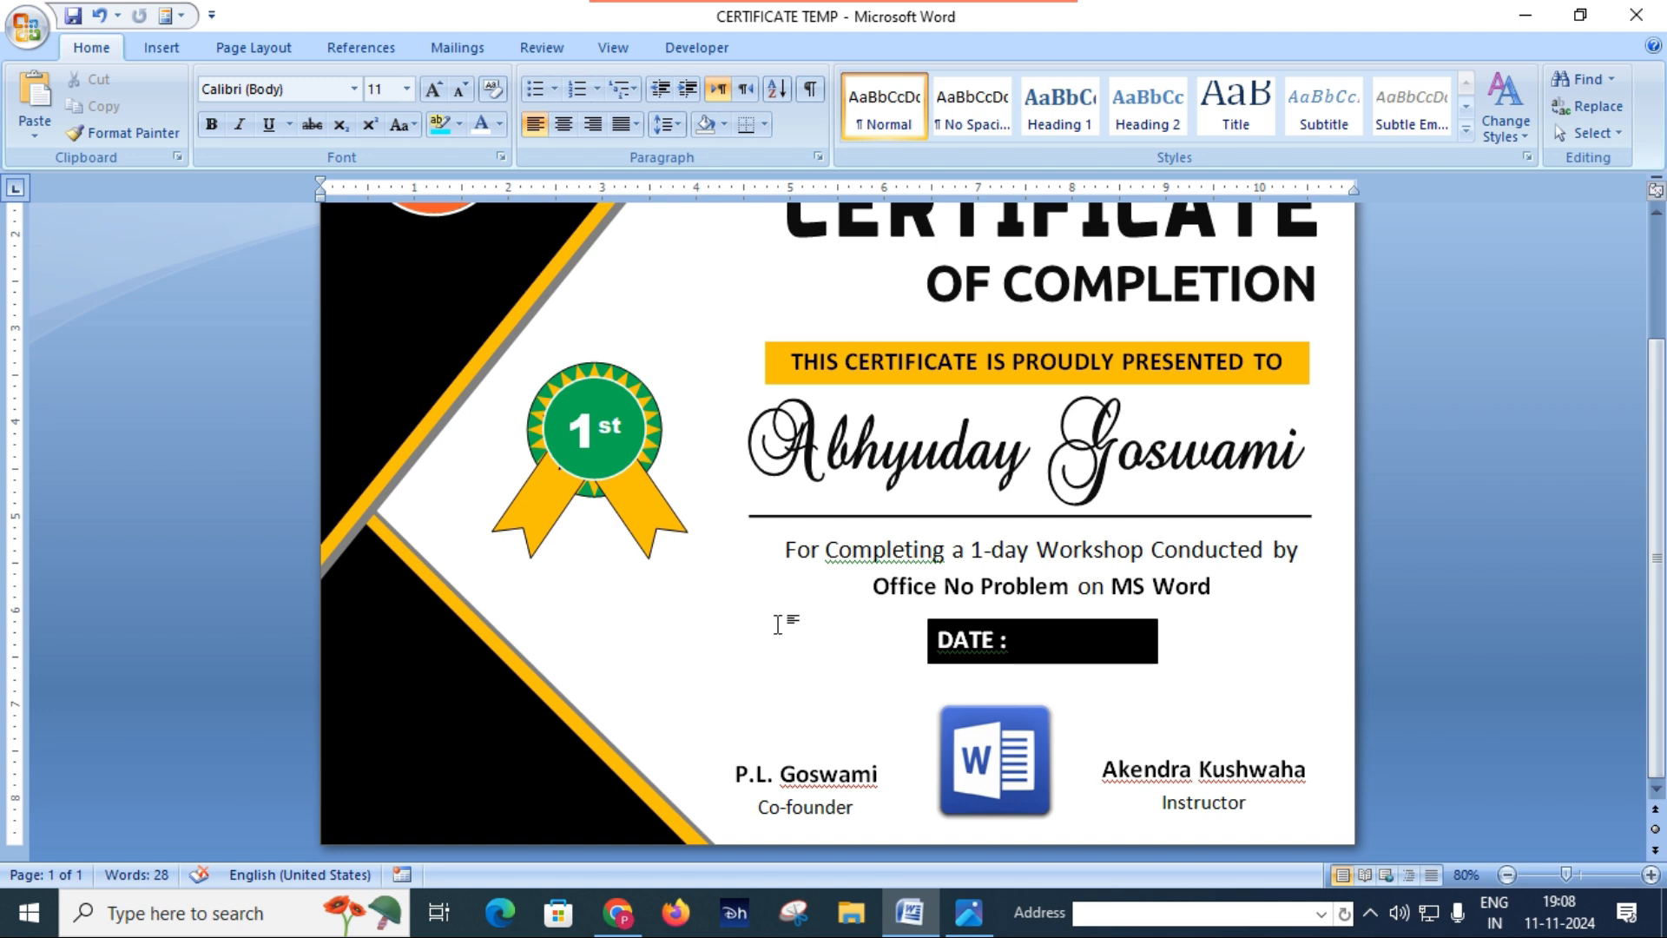
pyautogui.click(969, 912)
pyautogui.scroll(4, 864, 725)
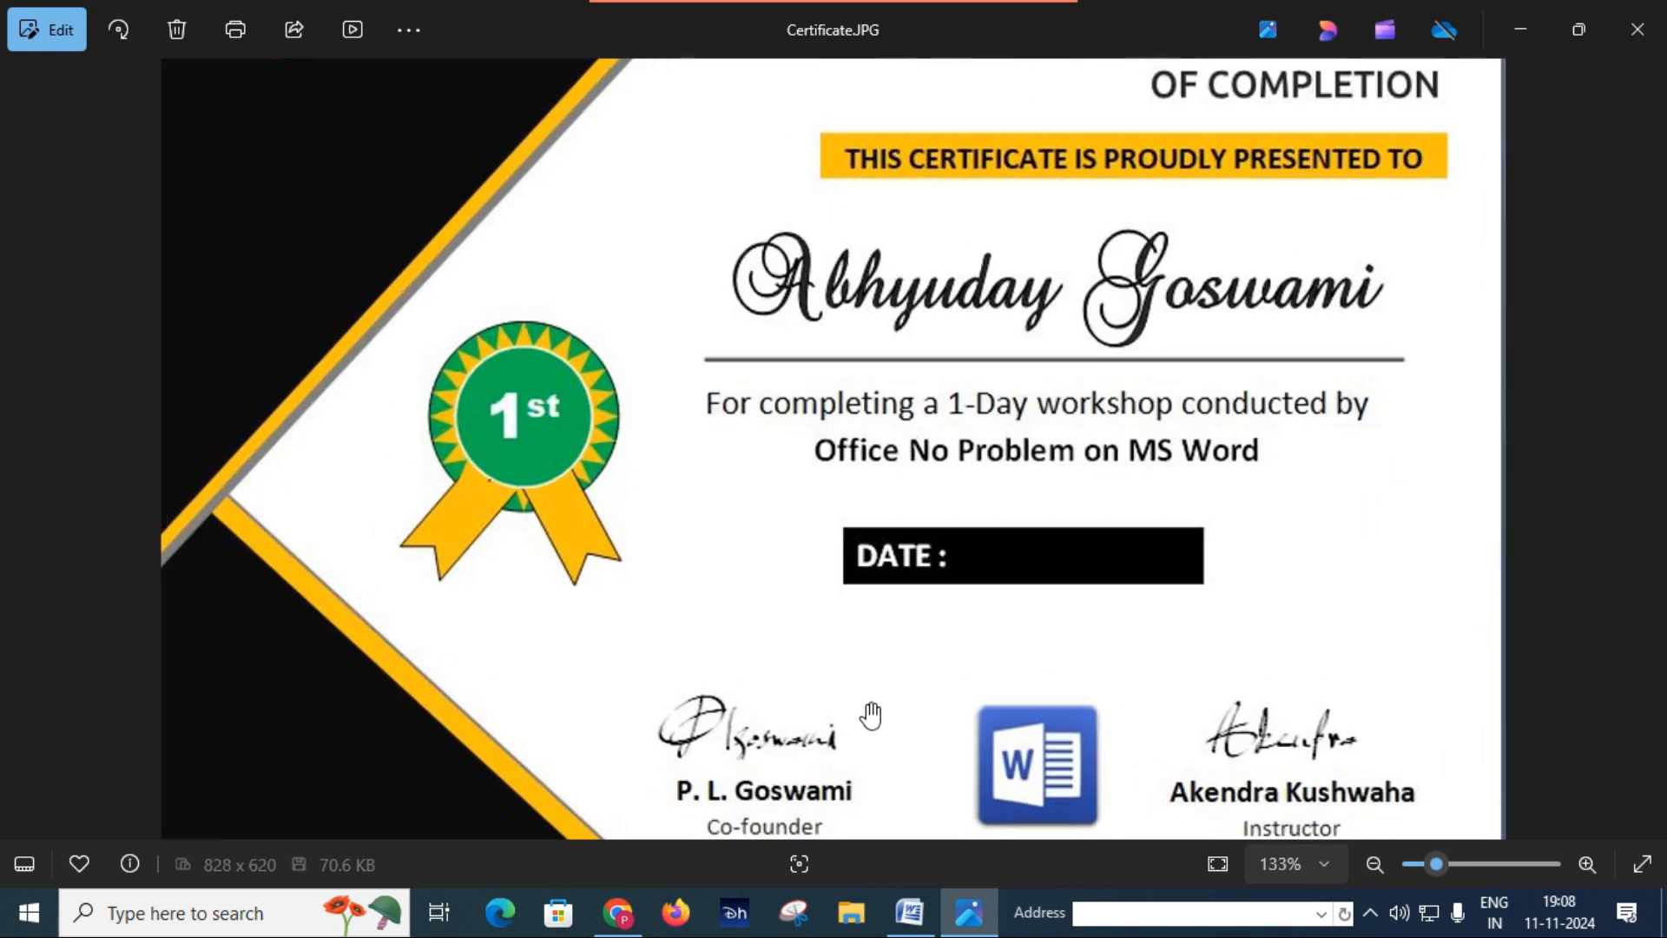
pyautogui.scroll(2, 867, 711)
pyautogui.scroll(-3, 865, 707)
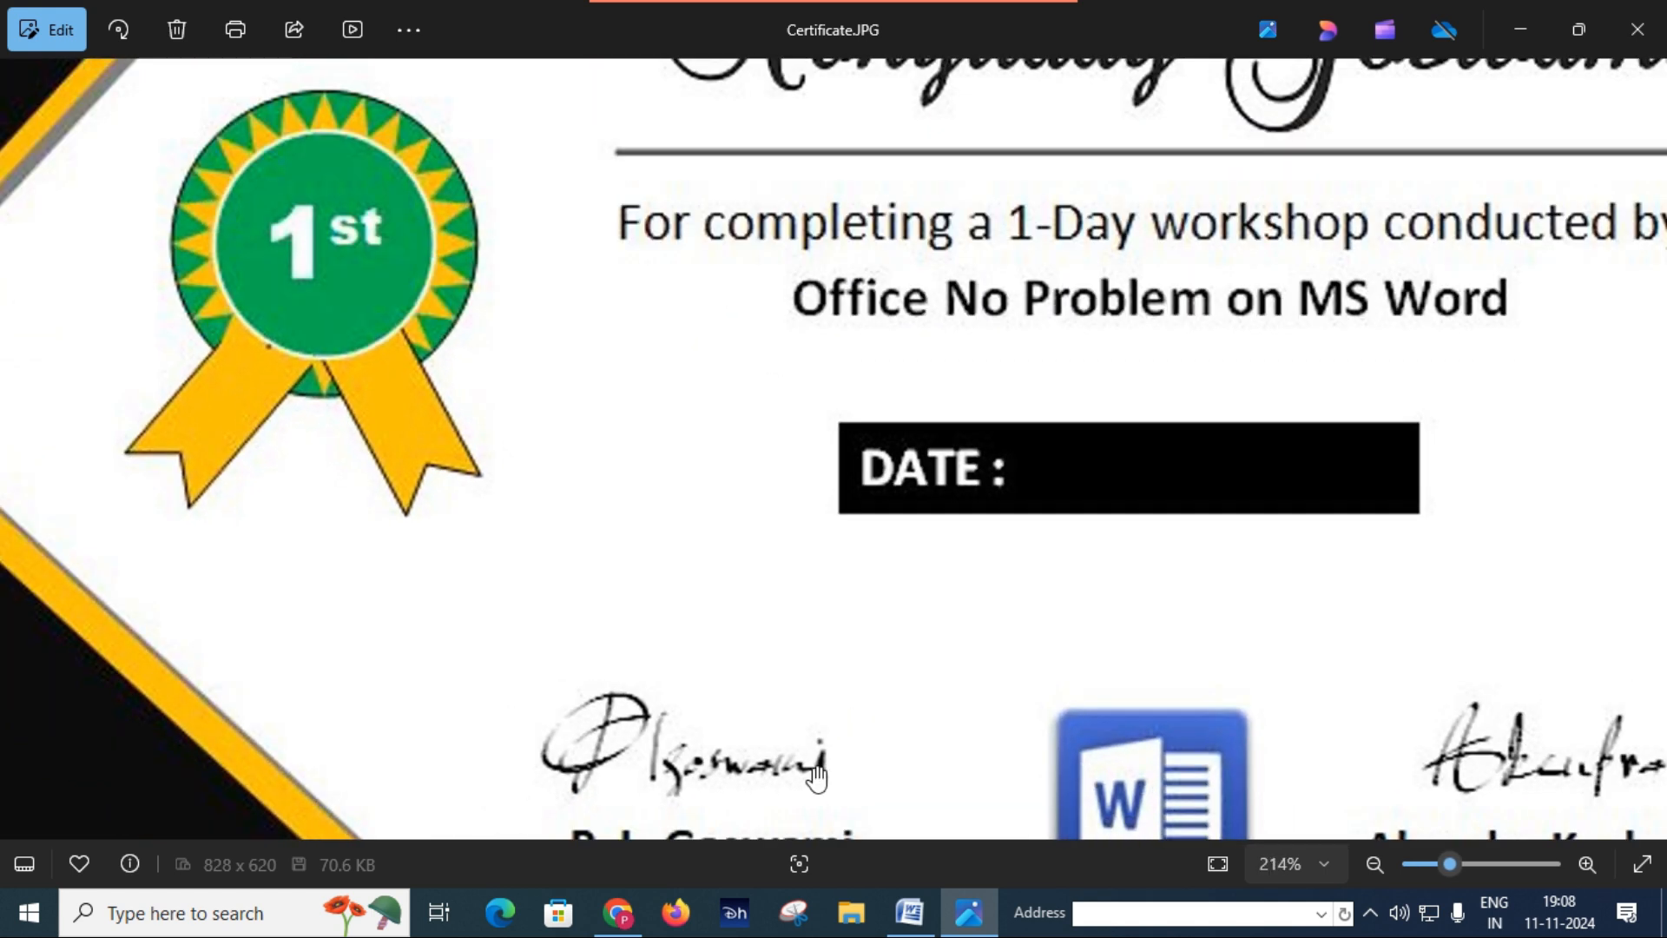
pyautogui.moveTo(816, 779); pyautogui.dragTo(793, 651)
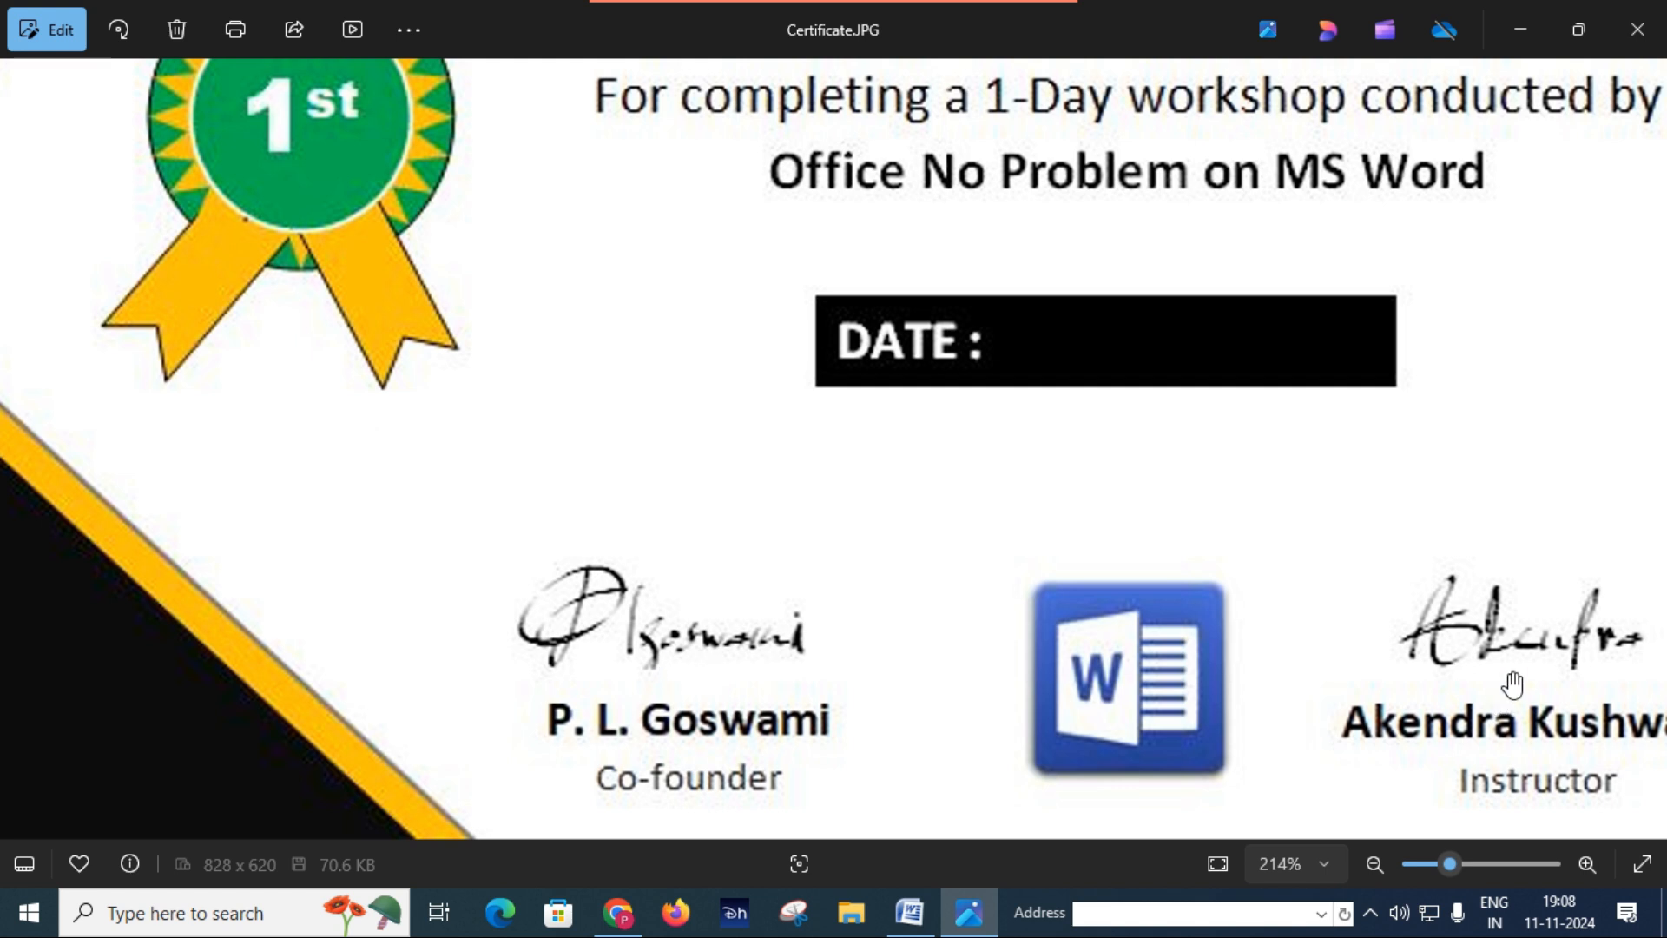
# Step: Switch back to the Word certificate and draw a text box about 1.83" wide and 0.77" high above the co-founder's name
pyautogui.scroll(-5, 1316, 631)
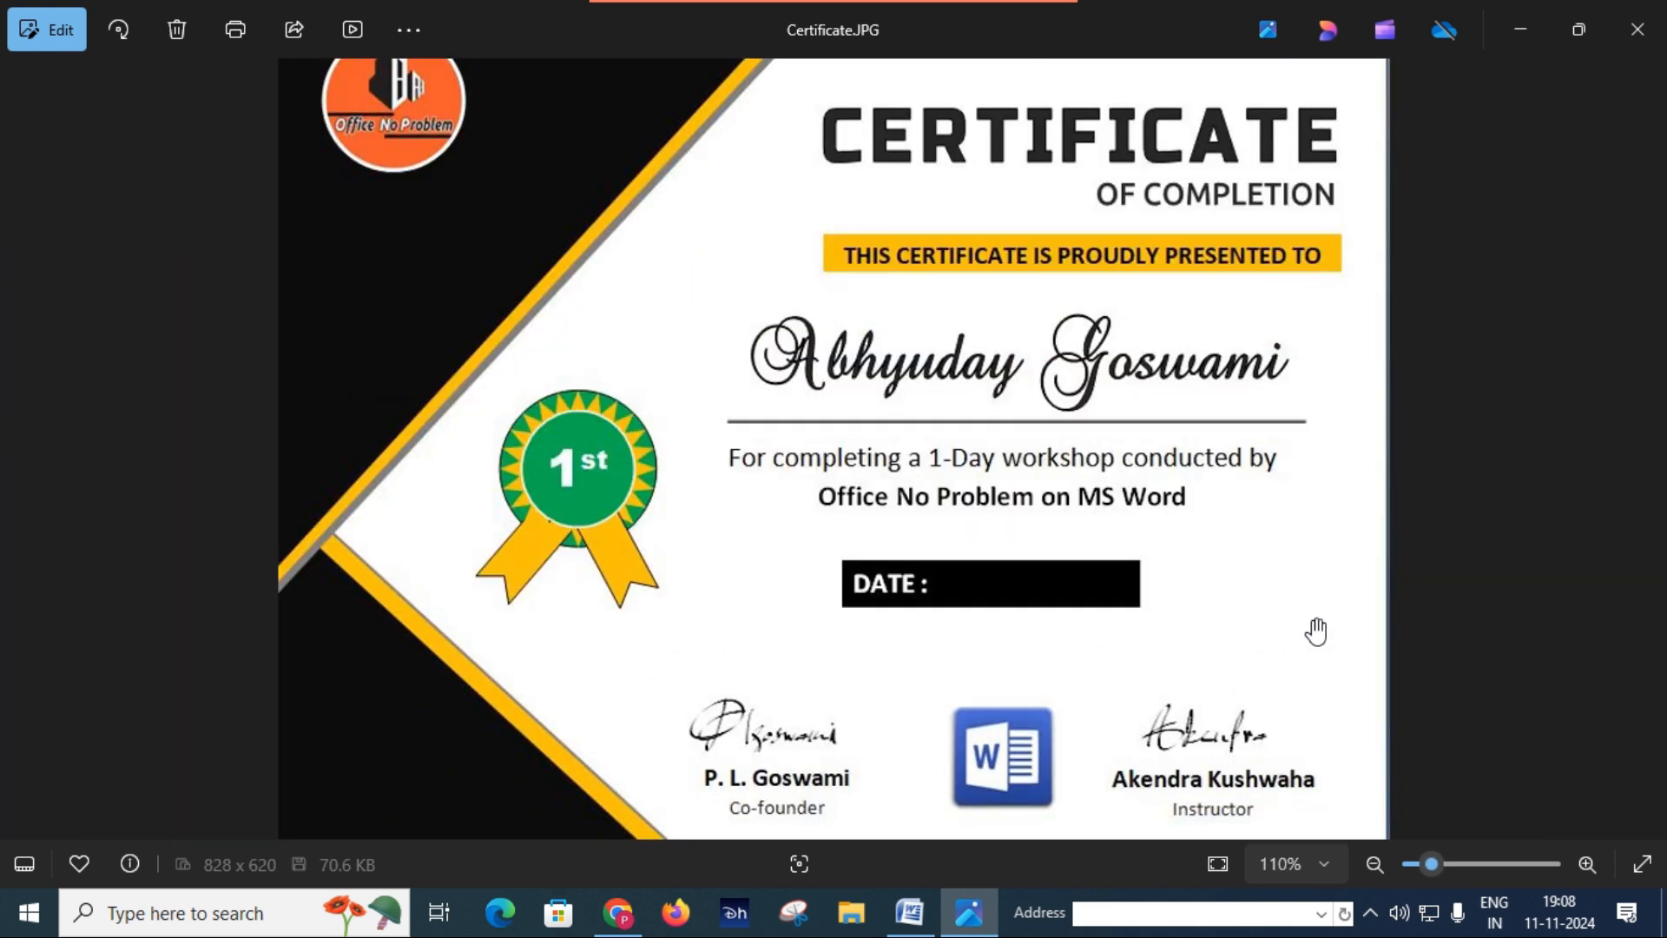
pyautogui.click(909, 912)
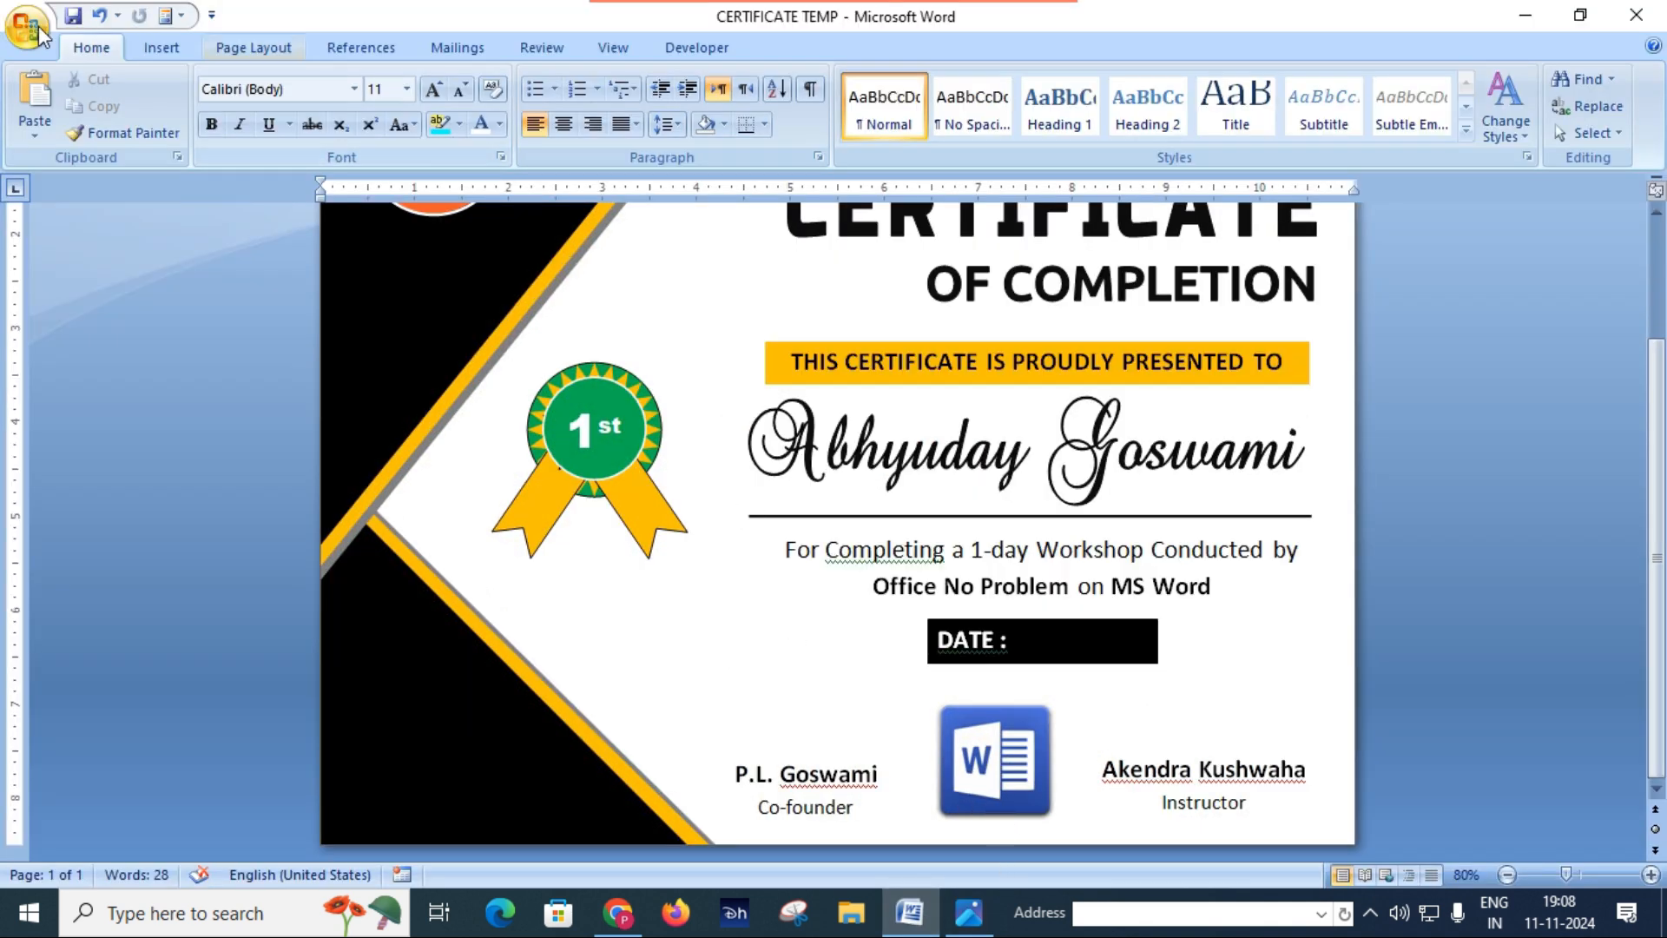
pyautogui.click(161, 51)
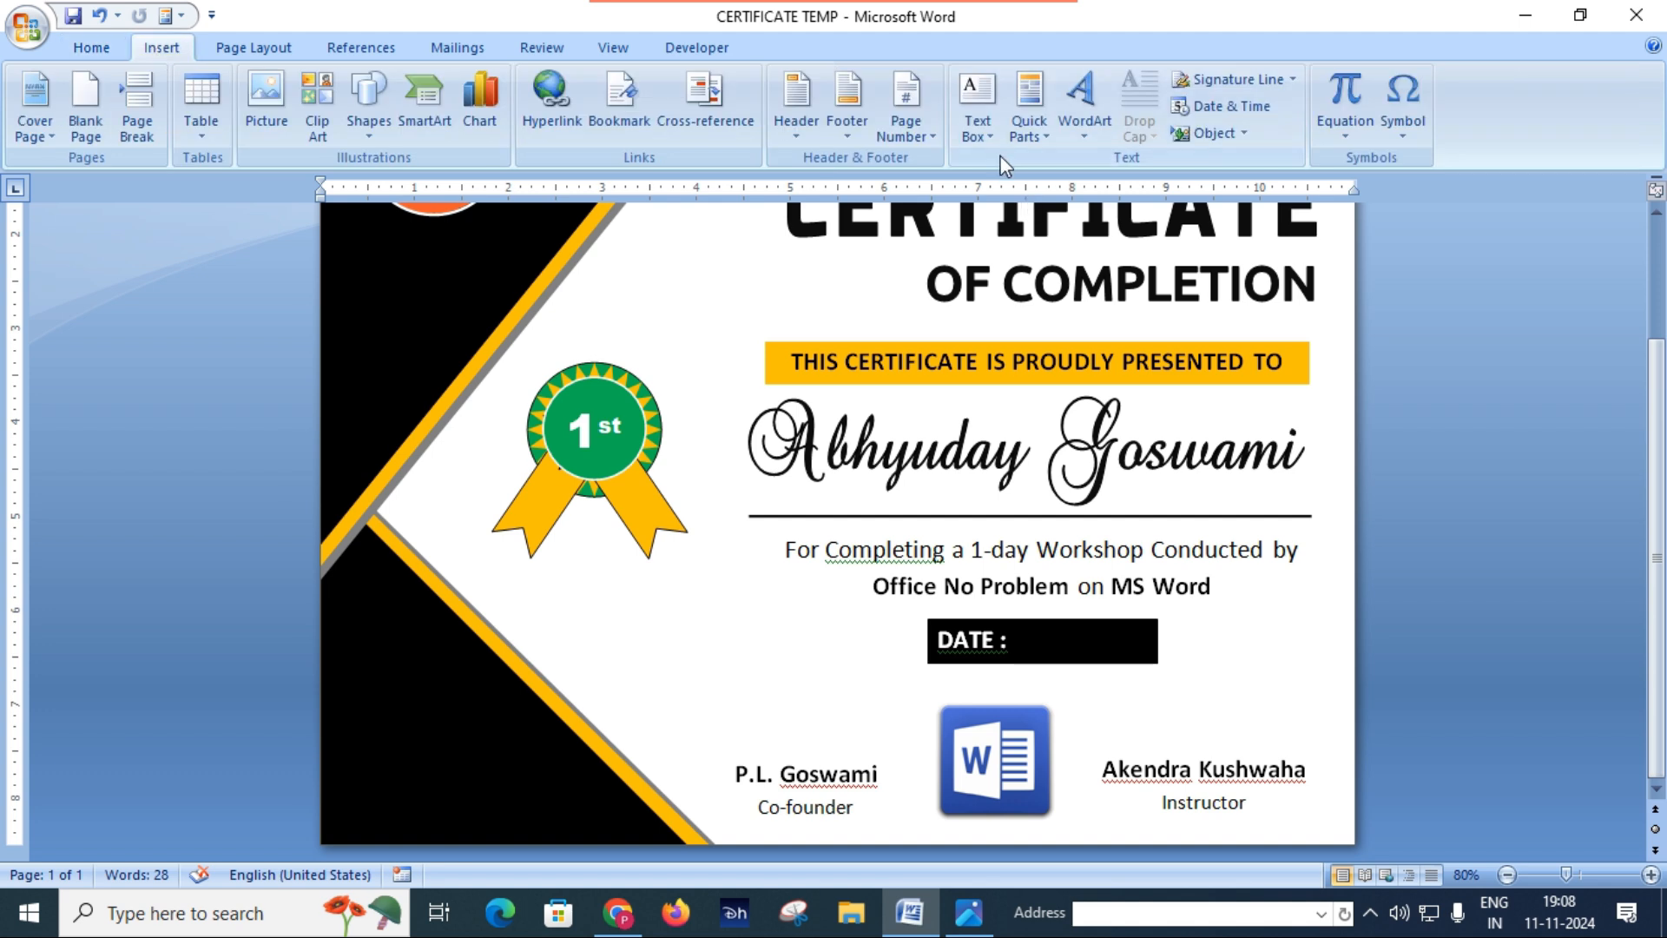
pyautogui.click(977, 108)
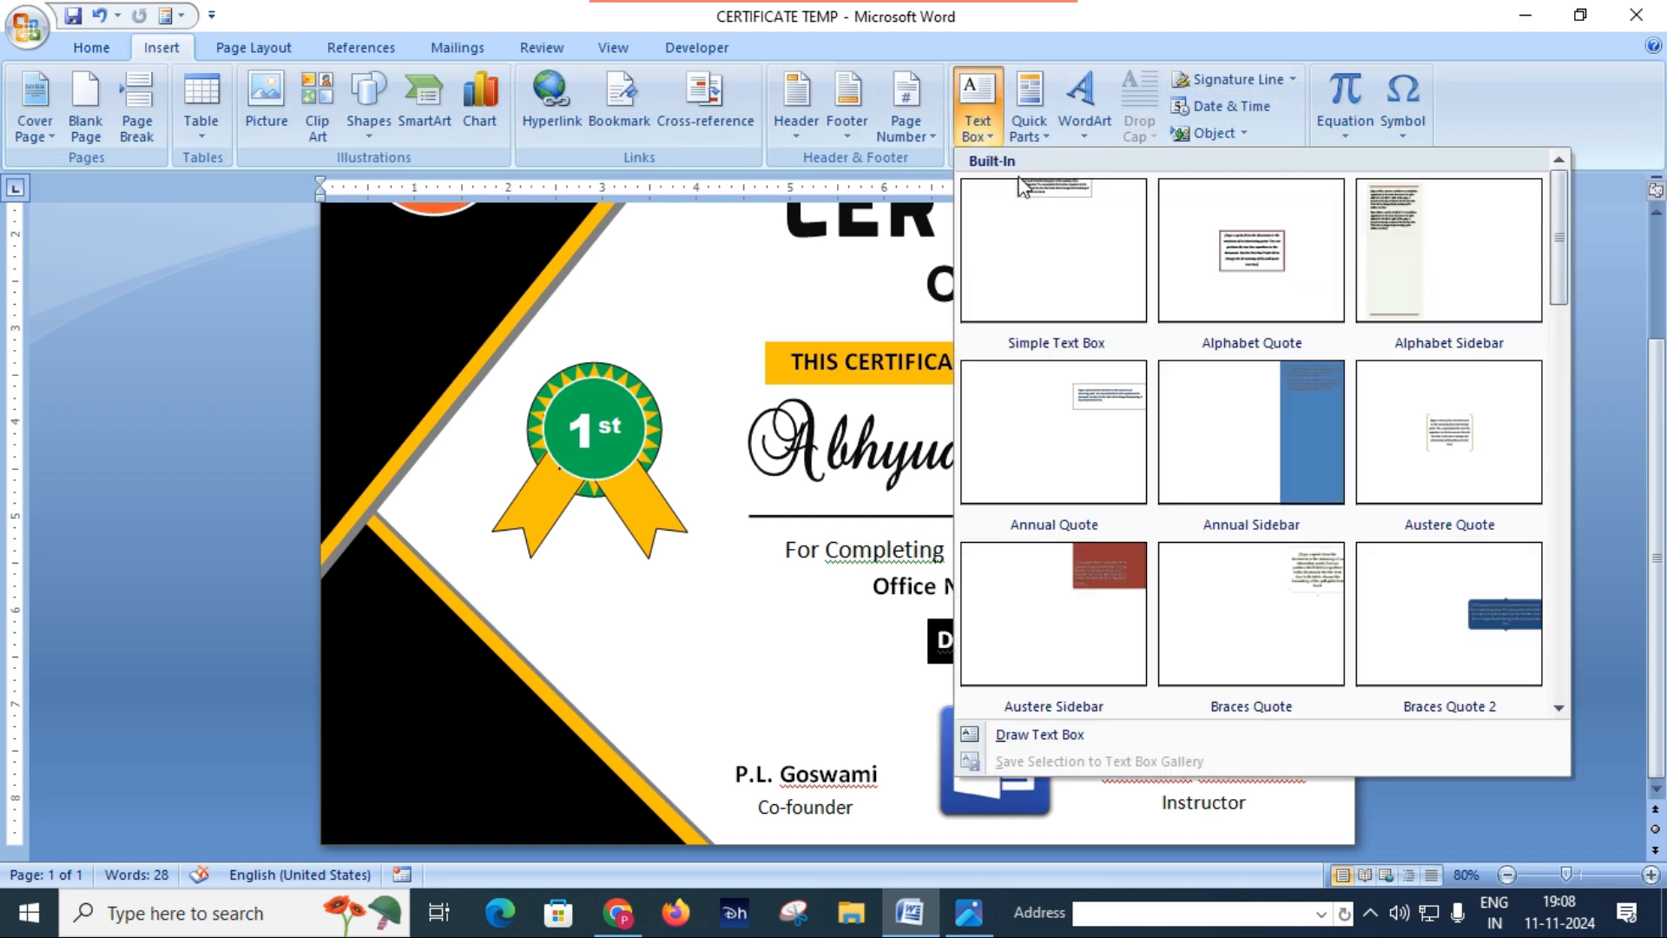
pyautogui.click(1067, 737)
pyautogui.moveTo(677, 655); pyautogui.dragTo(845, 719)
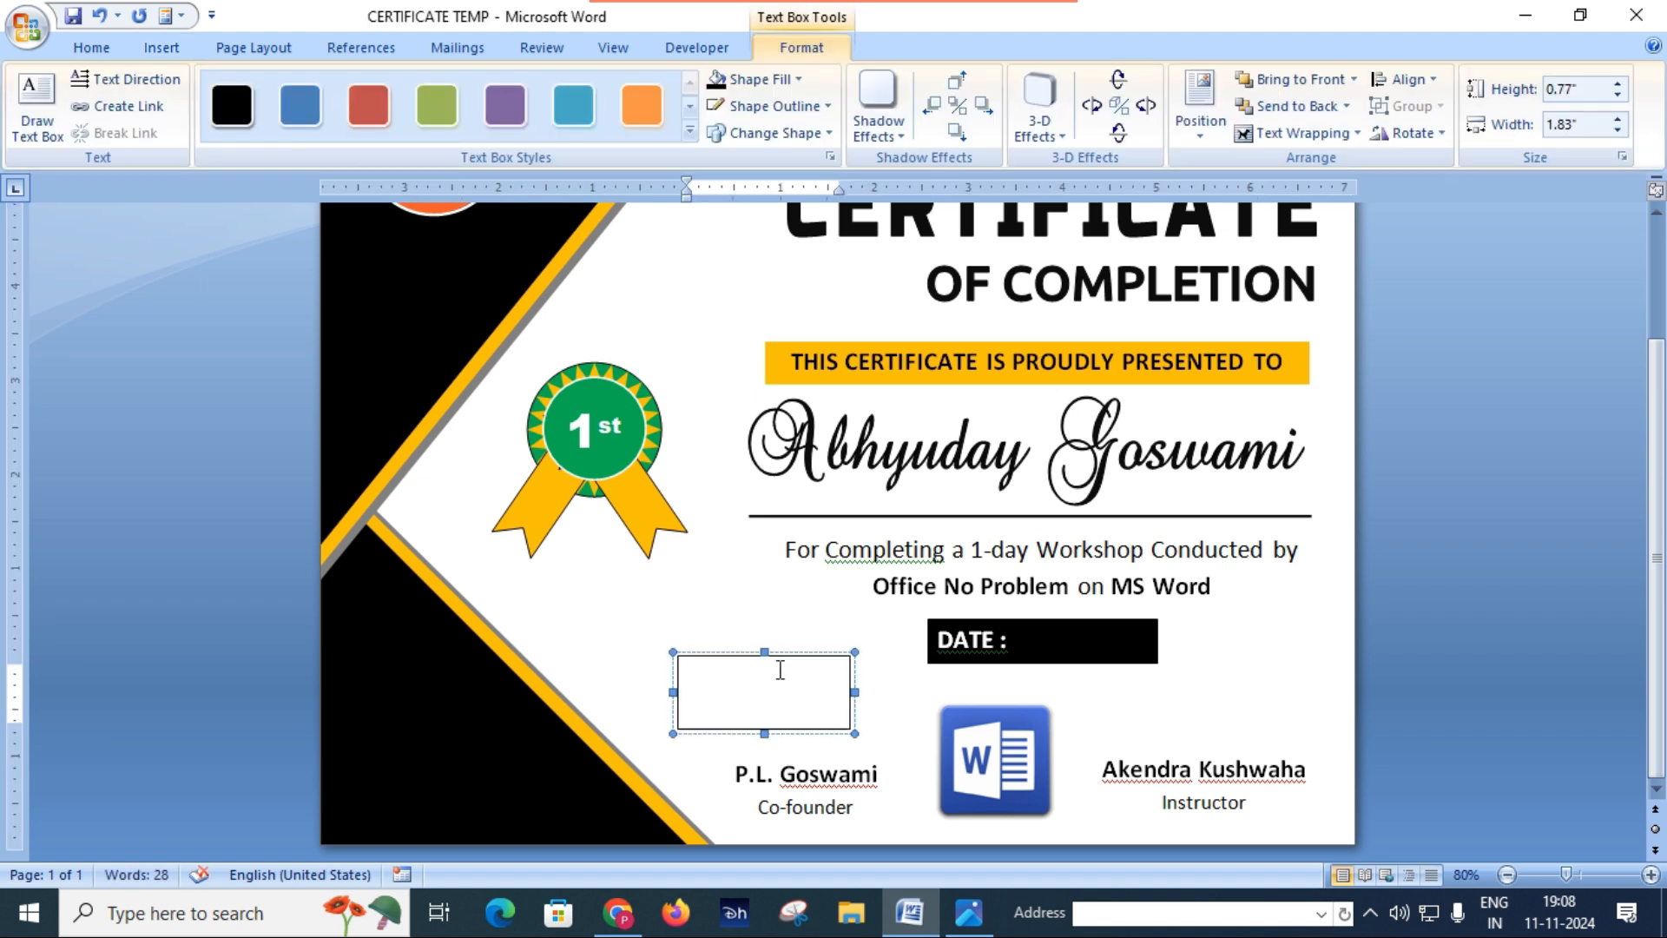
# Step: Enter the co-founder's name in the new text box and set it in the PWSignaturetwo font
pyautogui.hotkey('ctrl', 'a')
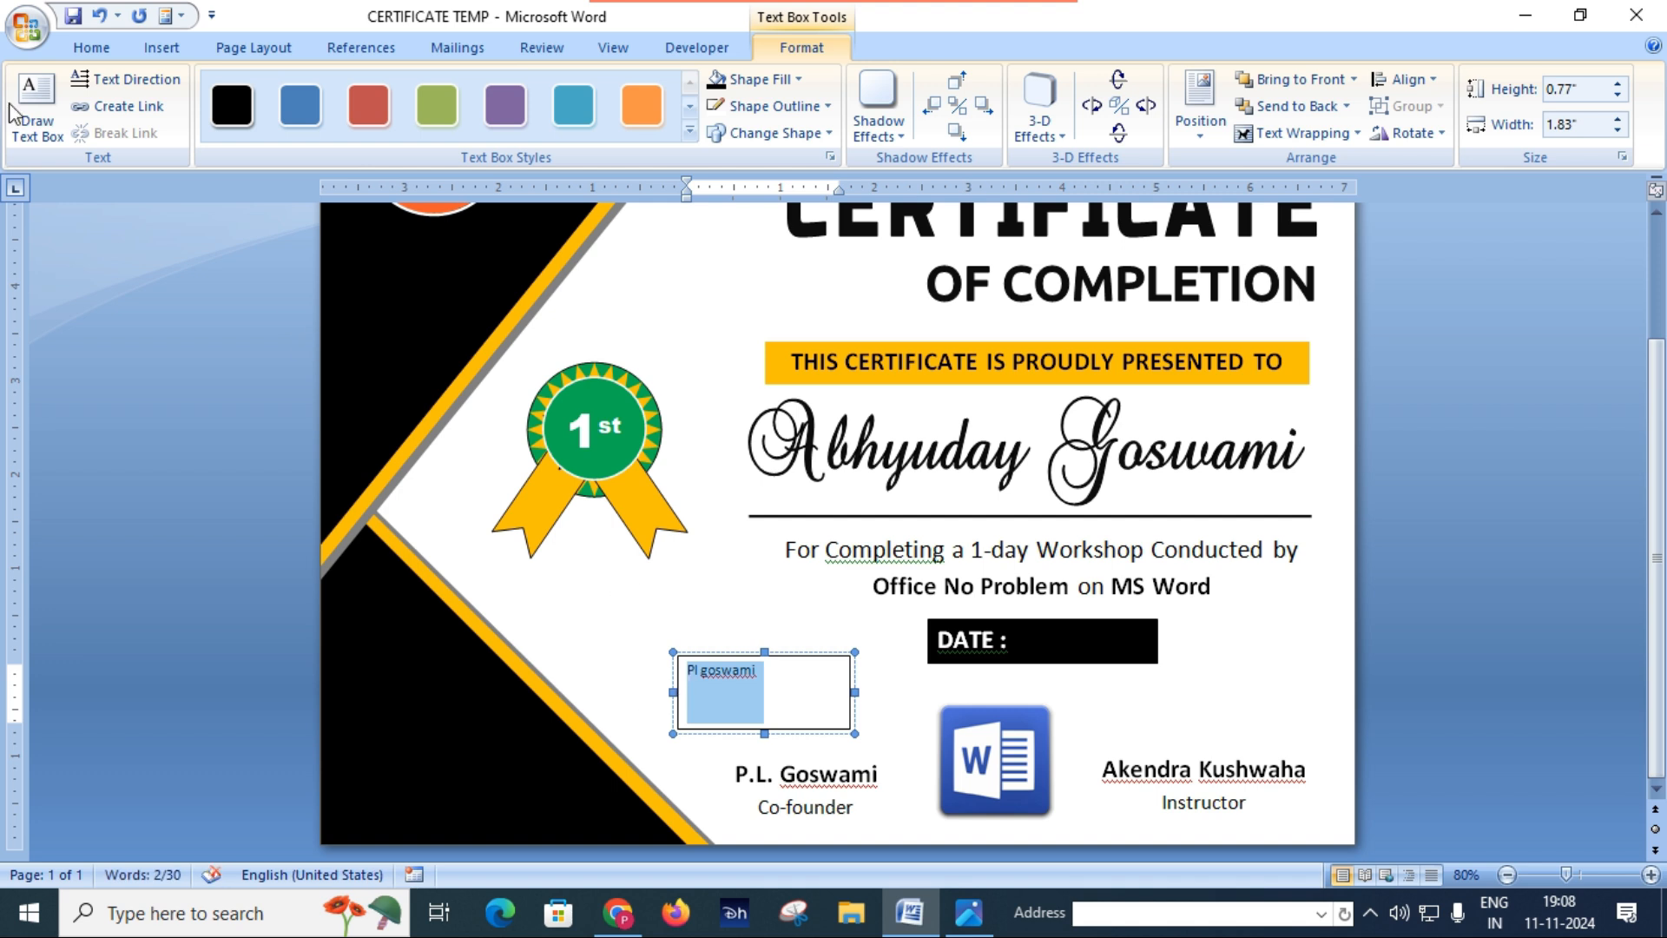
pyautogui.click(85, 48)
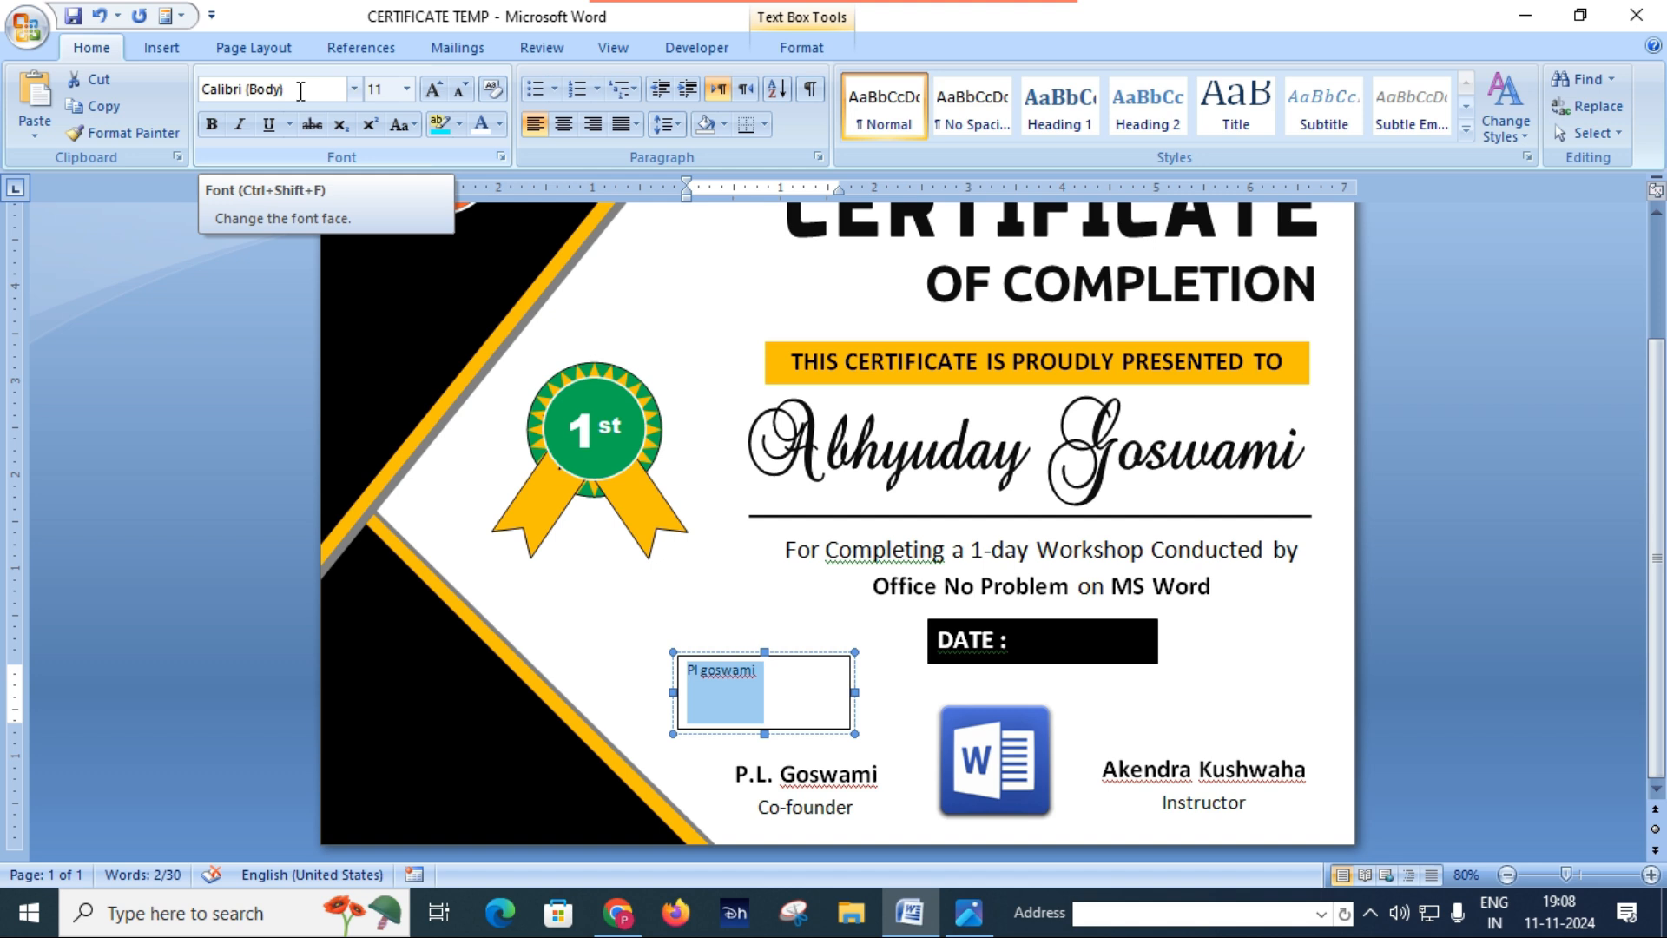
pyautogui.click(300, 91)
pyautogui.write('PWSignaturetwo')
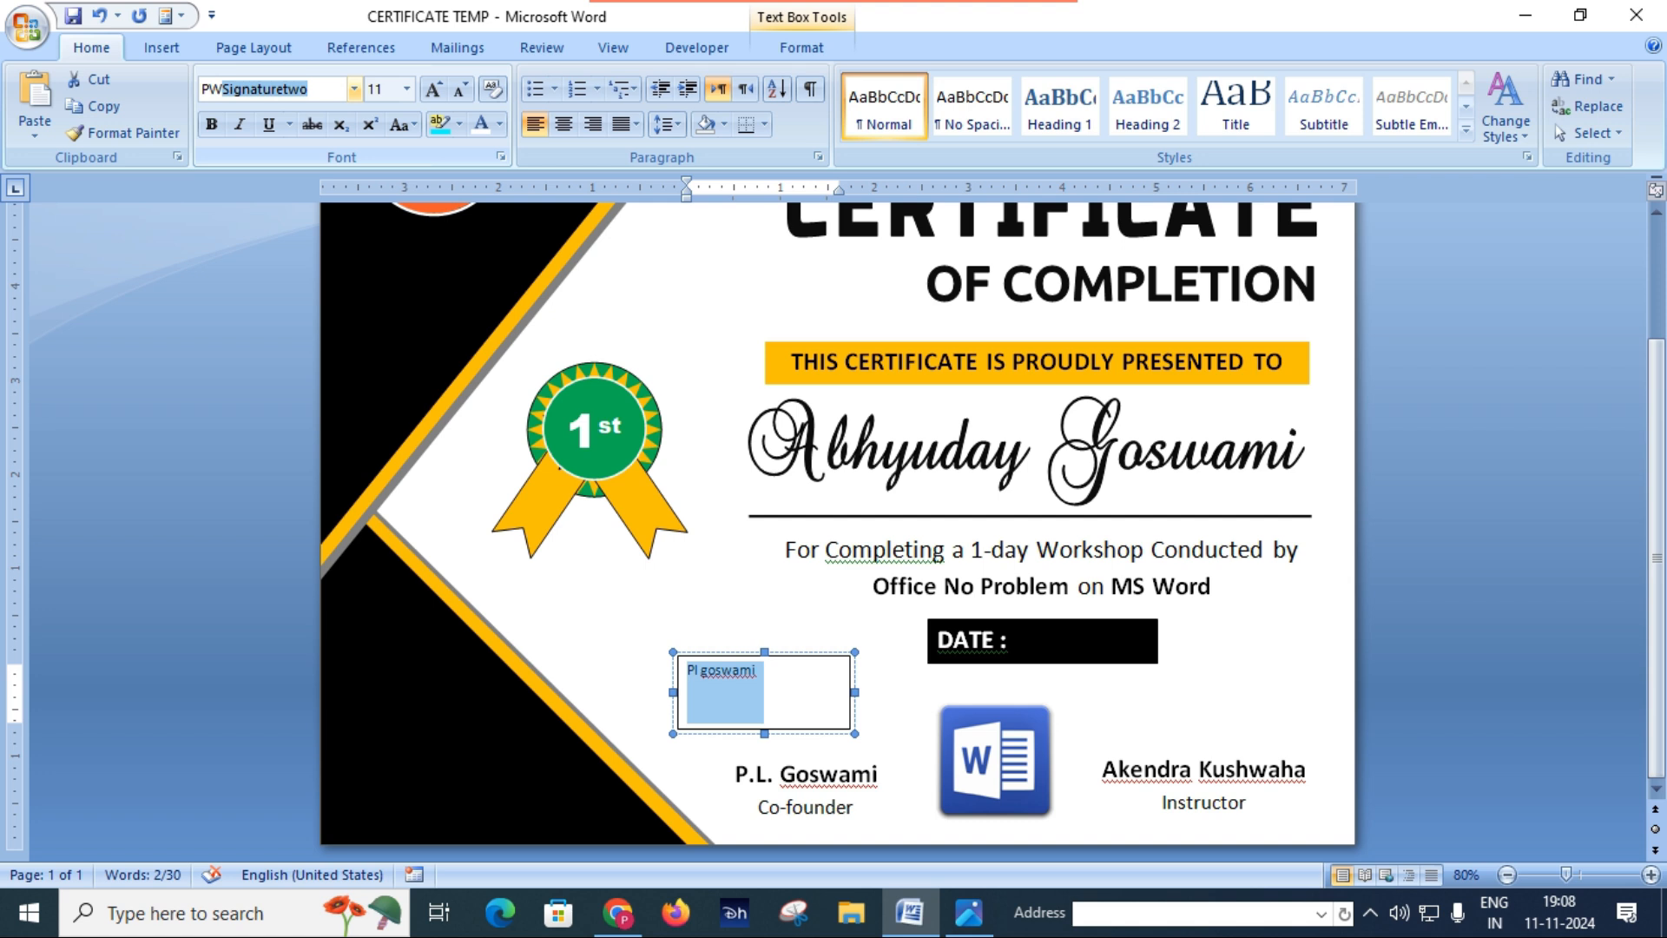
pyautogui.press('Return')
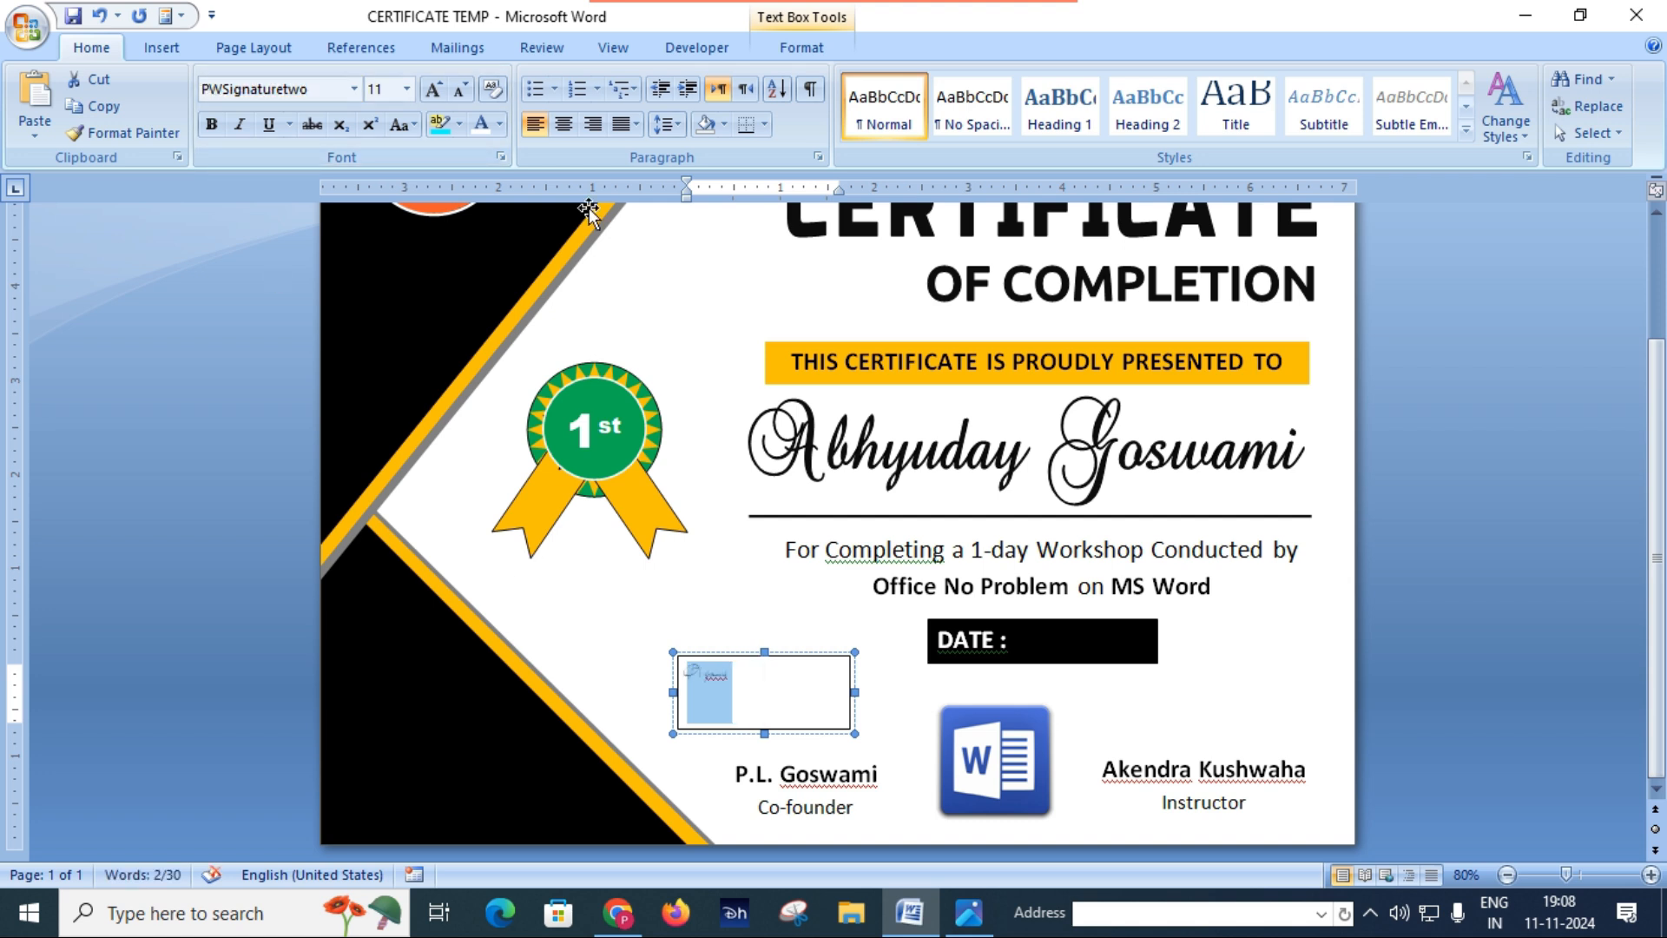
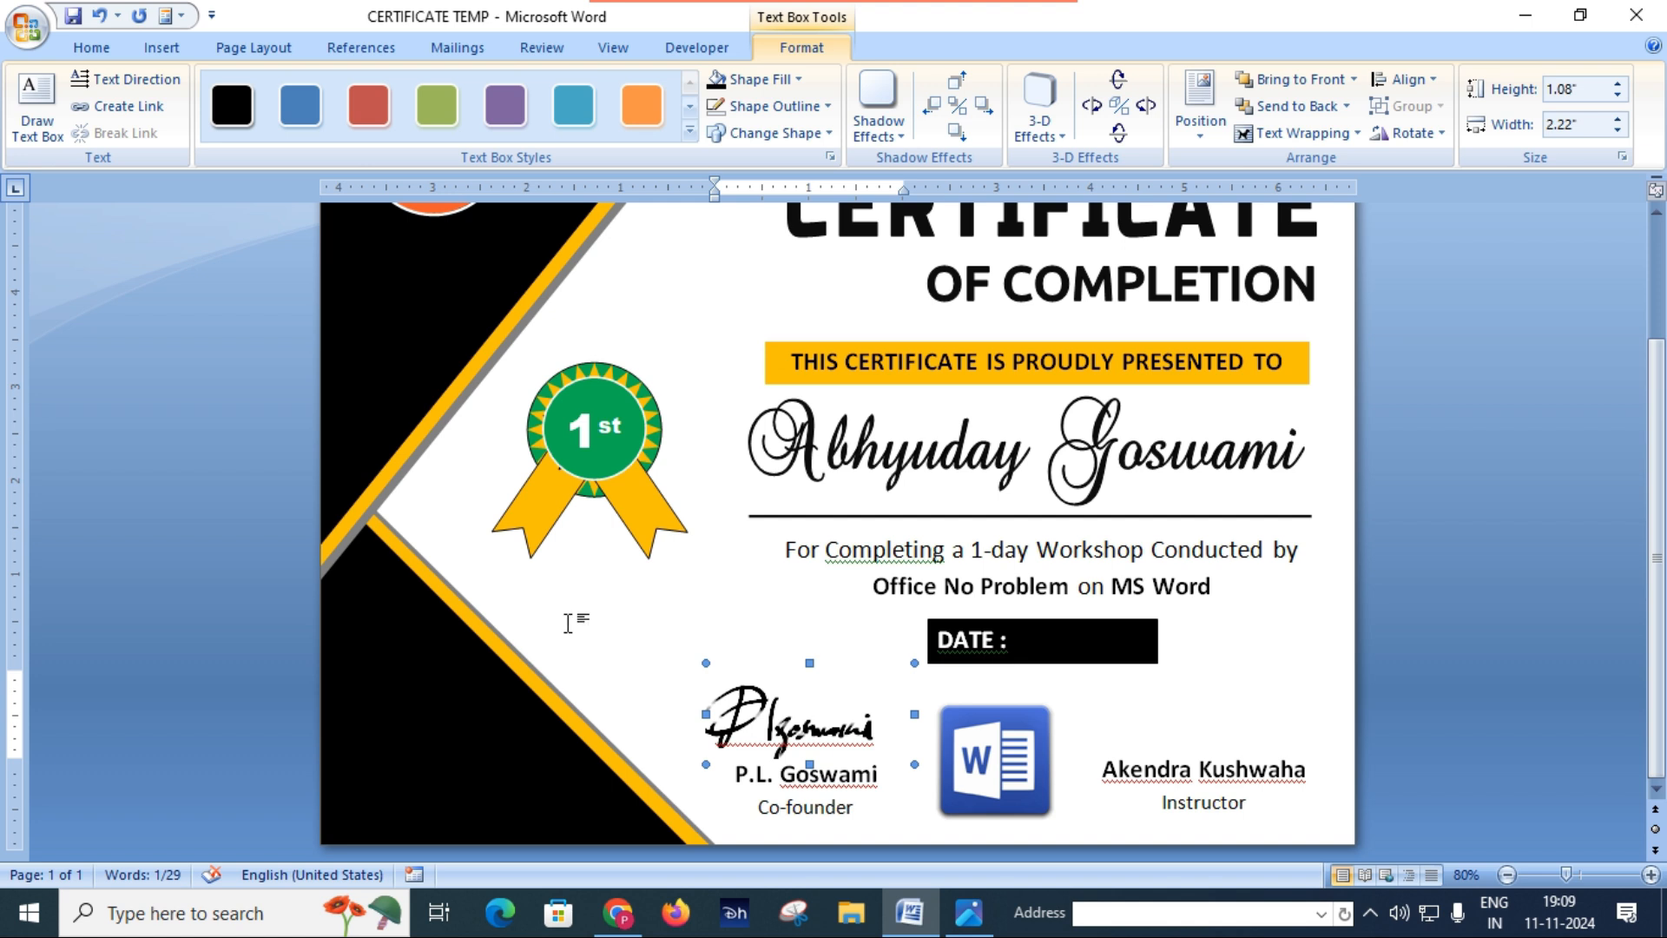
# Step: Duplicate the co-founder's signature text box and place the copy directly above the instructor's name
pyautogui.scroll(-3, 838, 693)
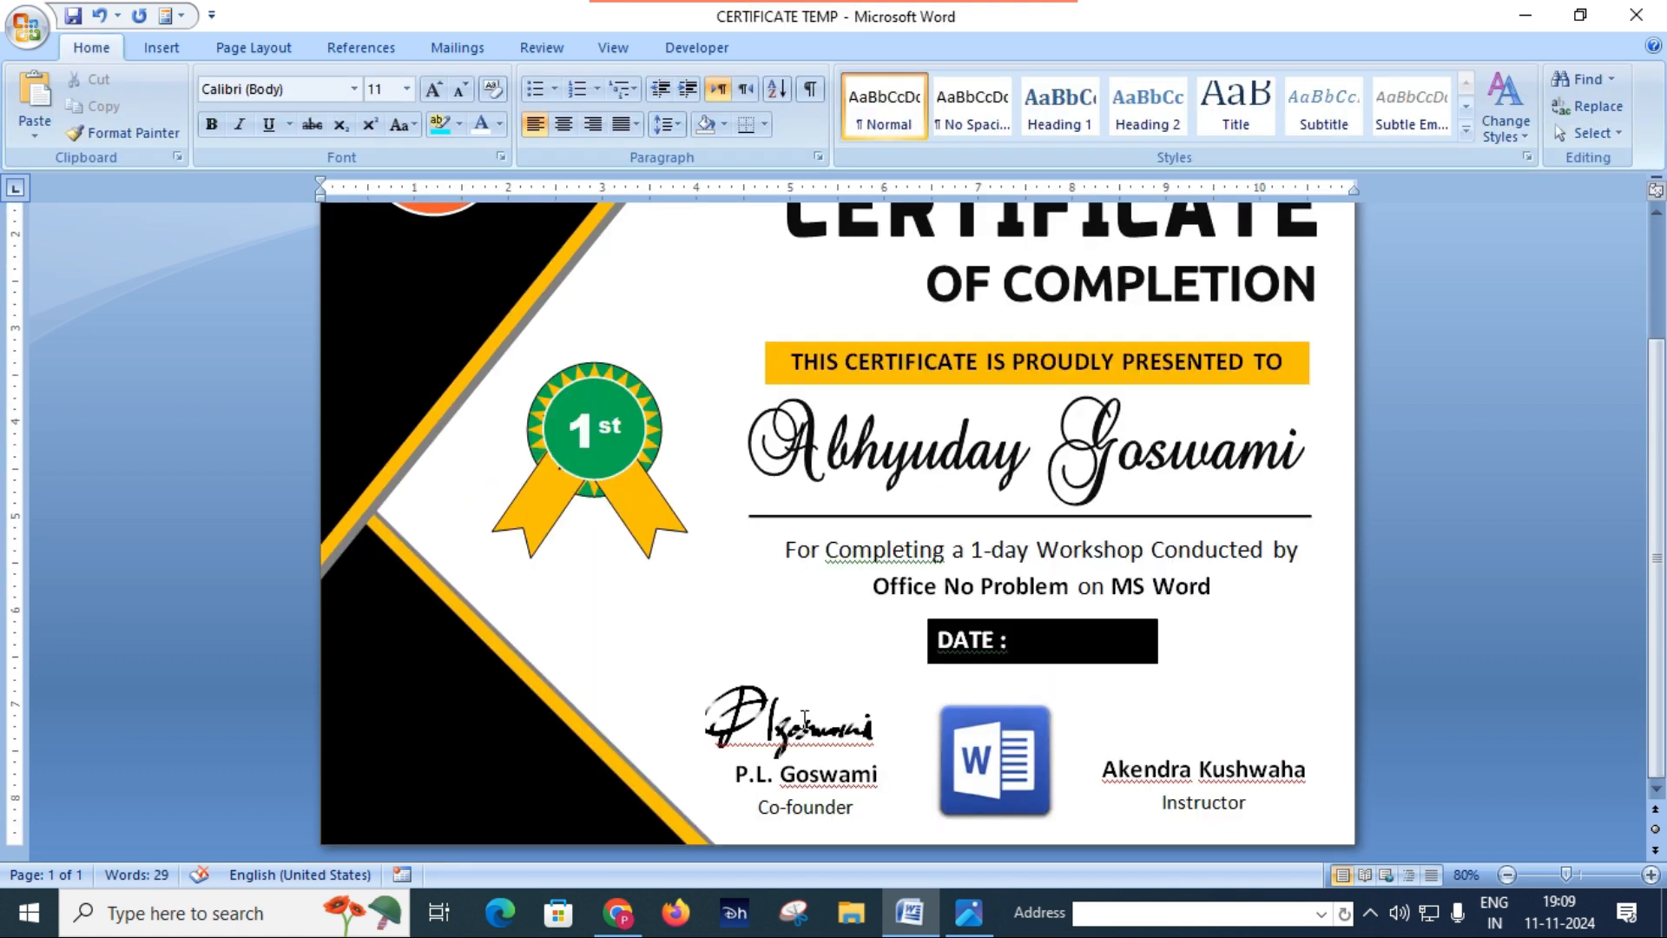
pyautogui.click(831, 676)
pyautogui.click(831, 665)
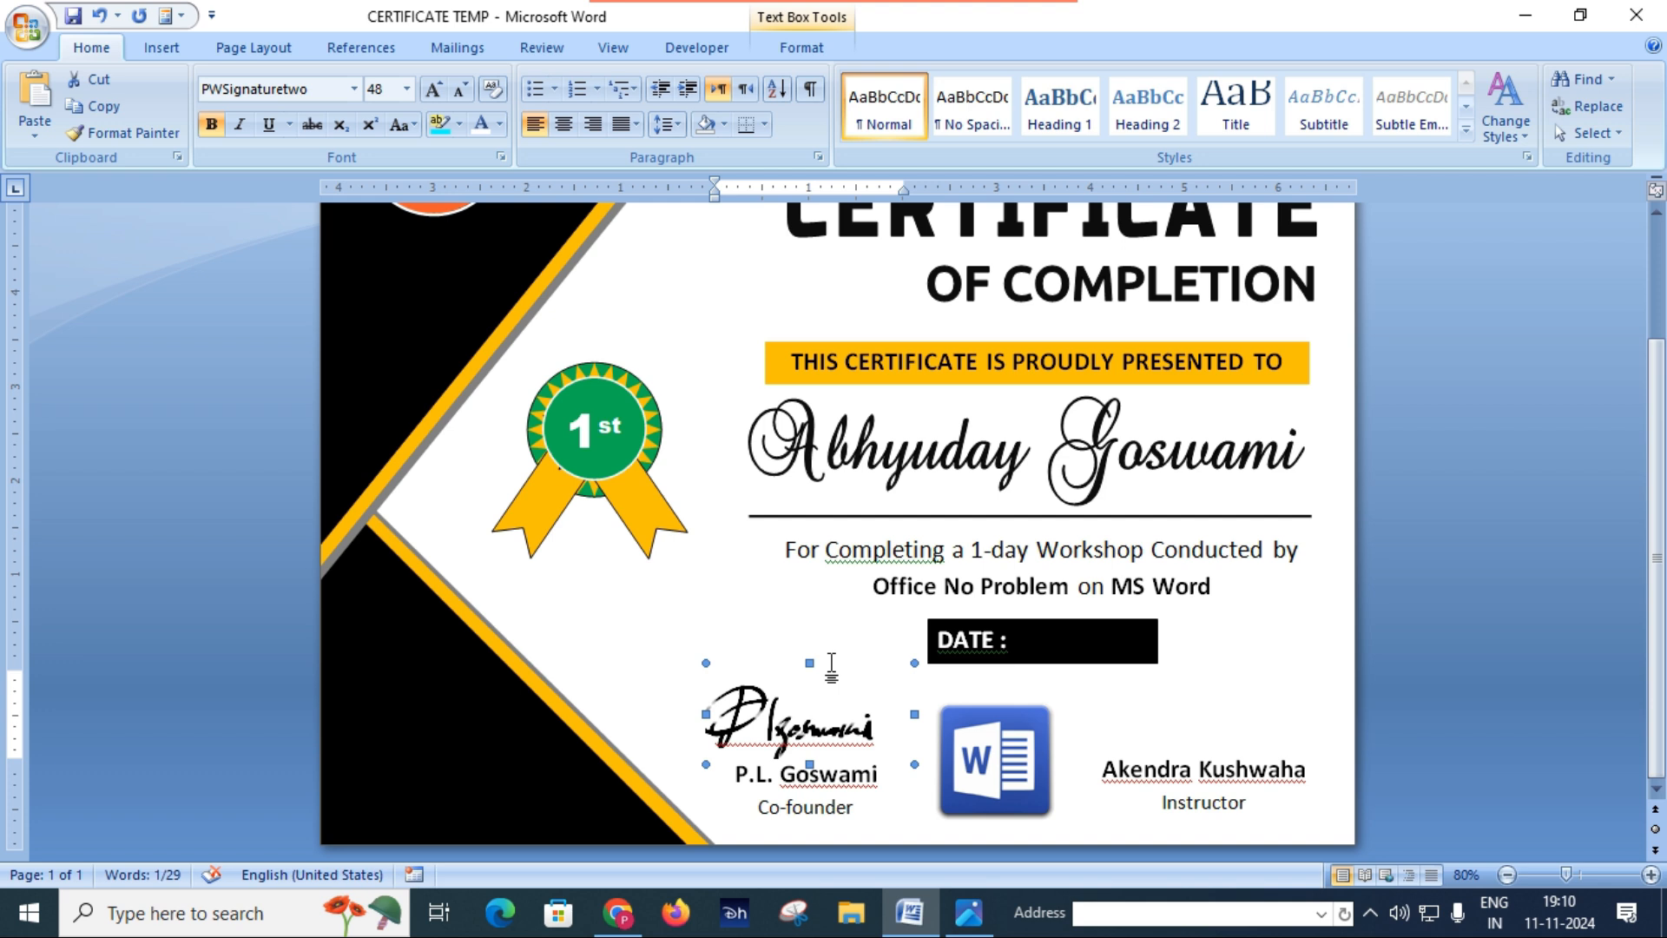
pyautogui.hotkey('ctrl', 'd')
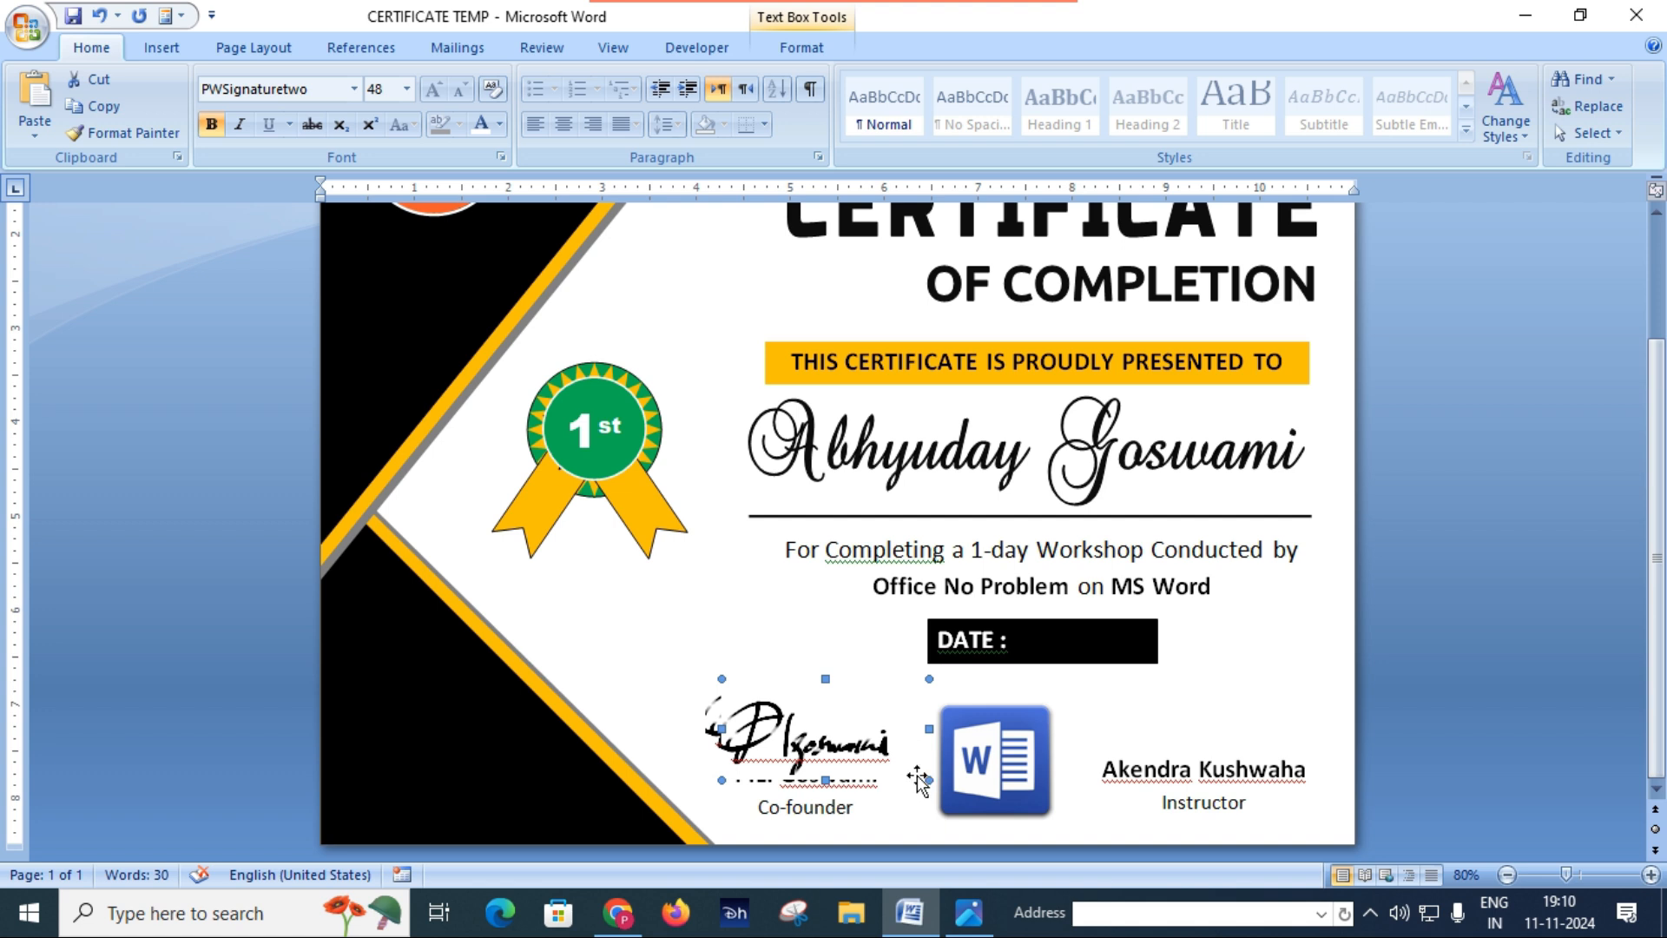
pyautogui.moveTo(1221, 762)
pyautogui.mouseDown()
pyautogui.moveTo(1328, 771)
pyautogui.moveTo(1284, 752)
pyautogui.mouseUp()
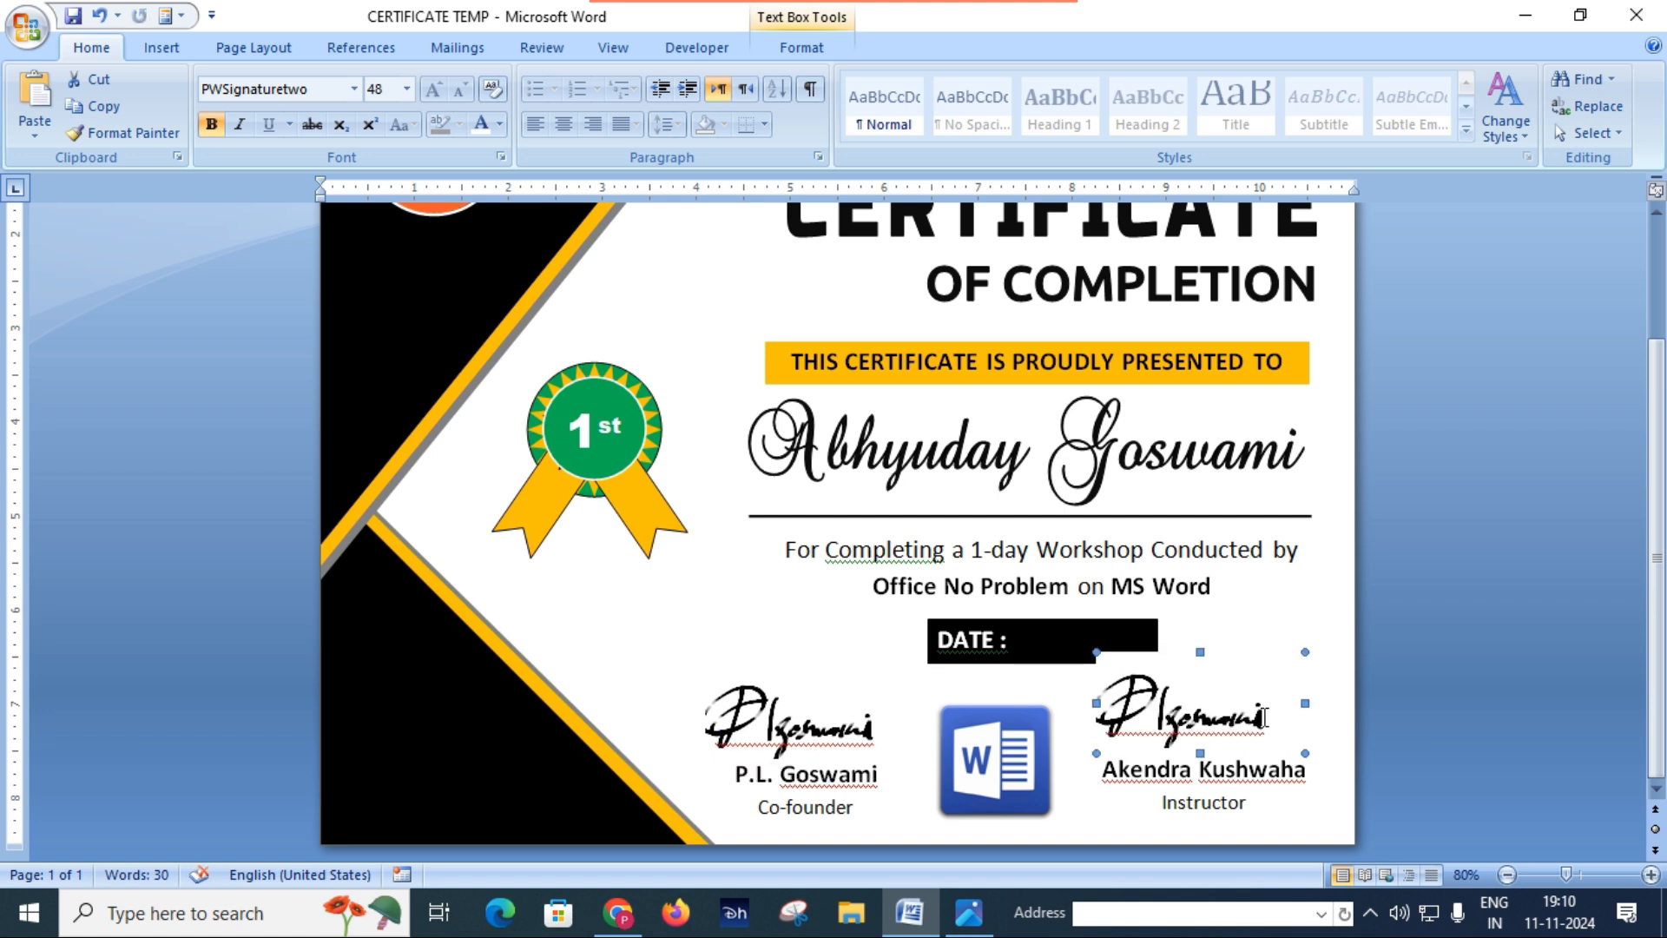
# Step: Replace the text in the copied signature box with the instructor's first name
pyautogui.press('BackSpace')
pyautogui.press('BackSpace')
pyautogui.press('BackSpace')
pyautogui.press('BackSpace')
pyautogui.press('BackSpace')
pyautogui.press('BackSpace')
pyautogui.press('BackSpace')
pyautogui.press('BackSpace')
pyautogui.press('BackSpace')
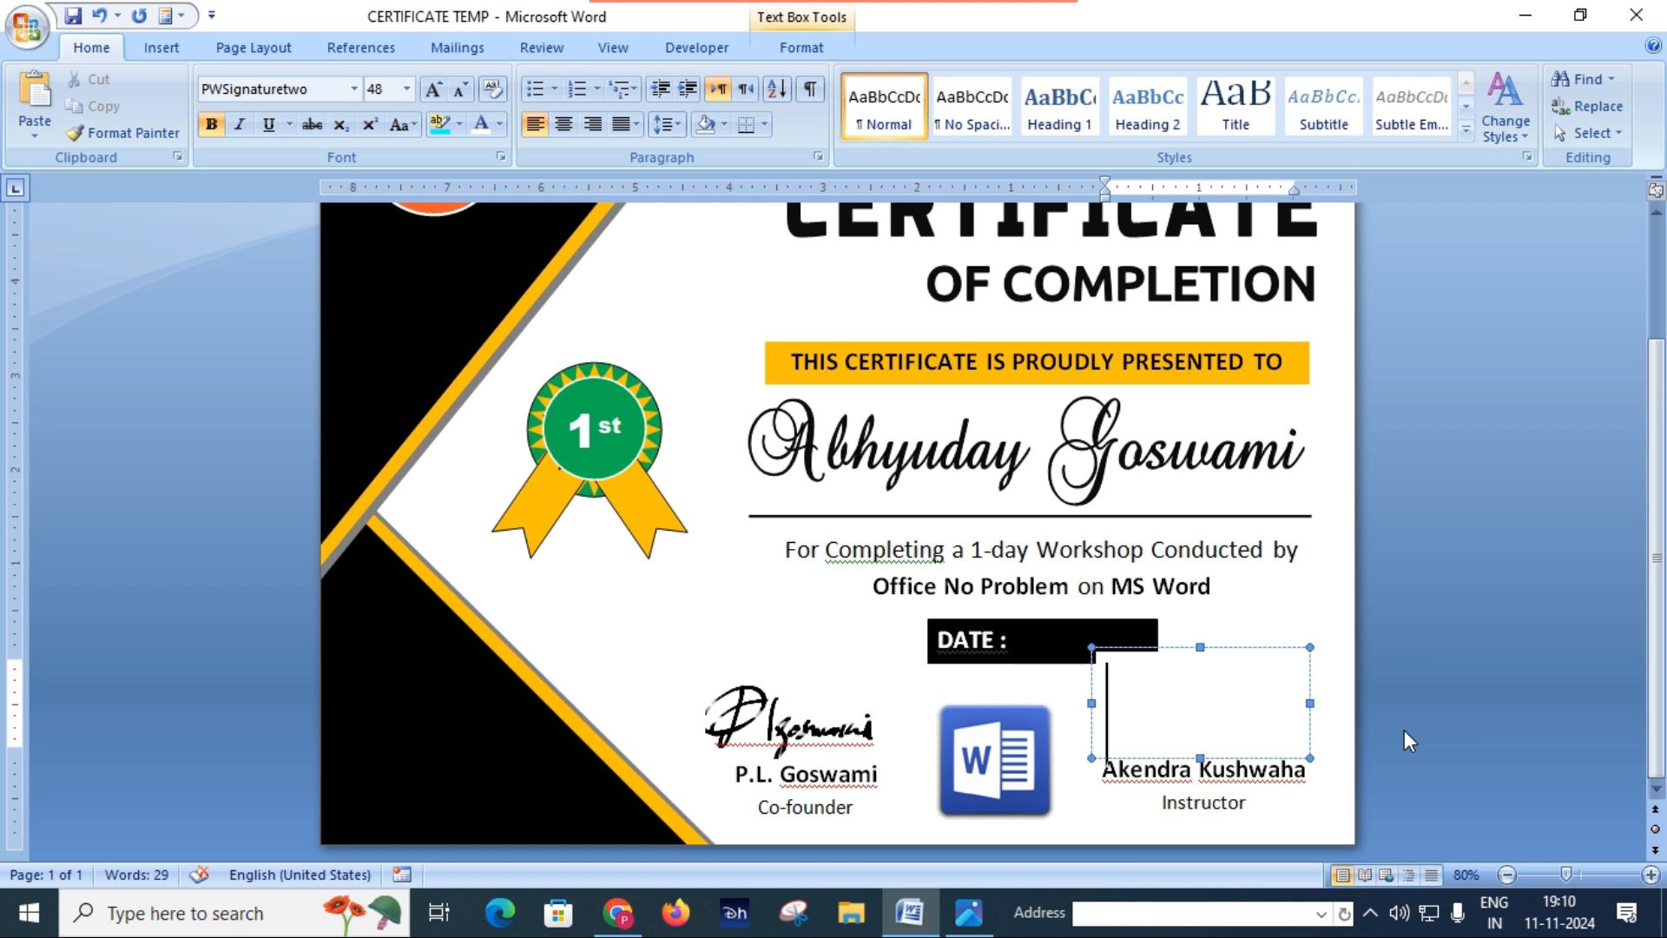
pyautogui.write('Ake')
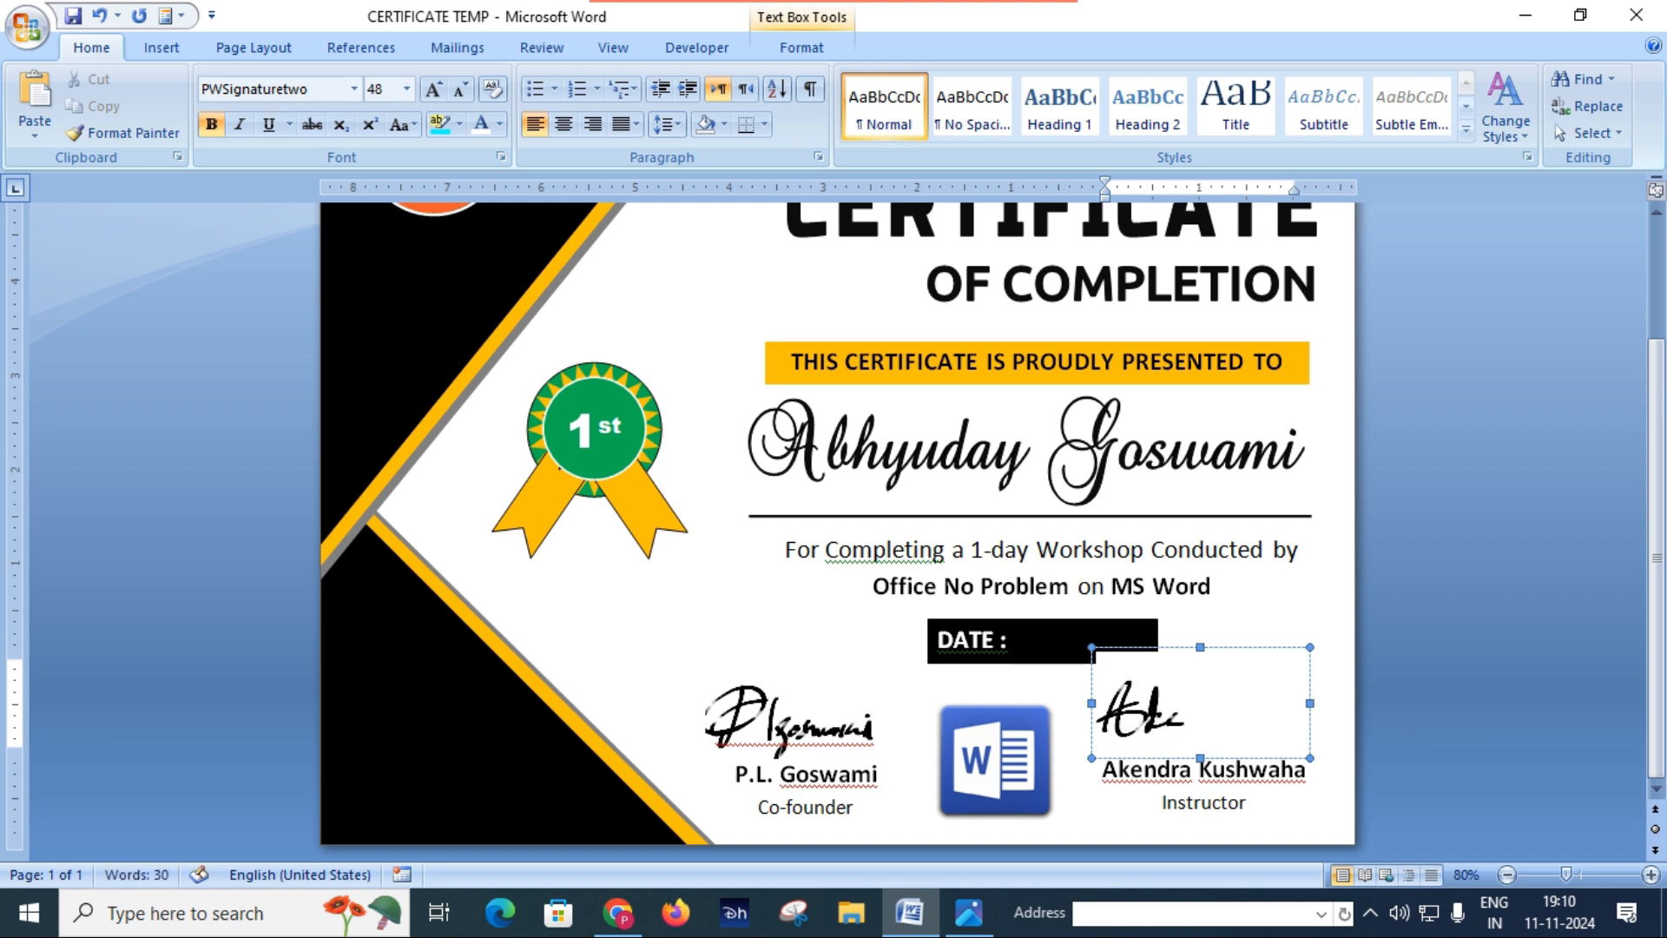
pyautogui.write('ndra')
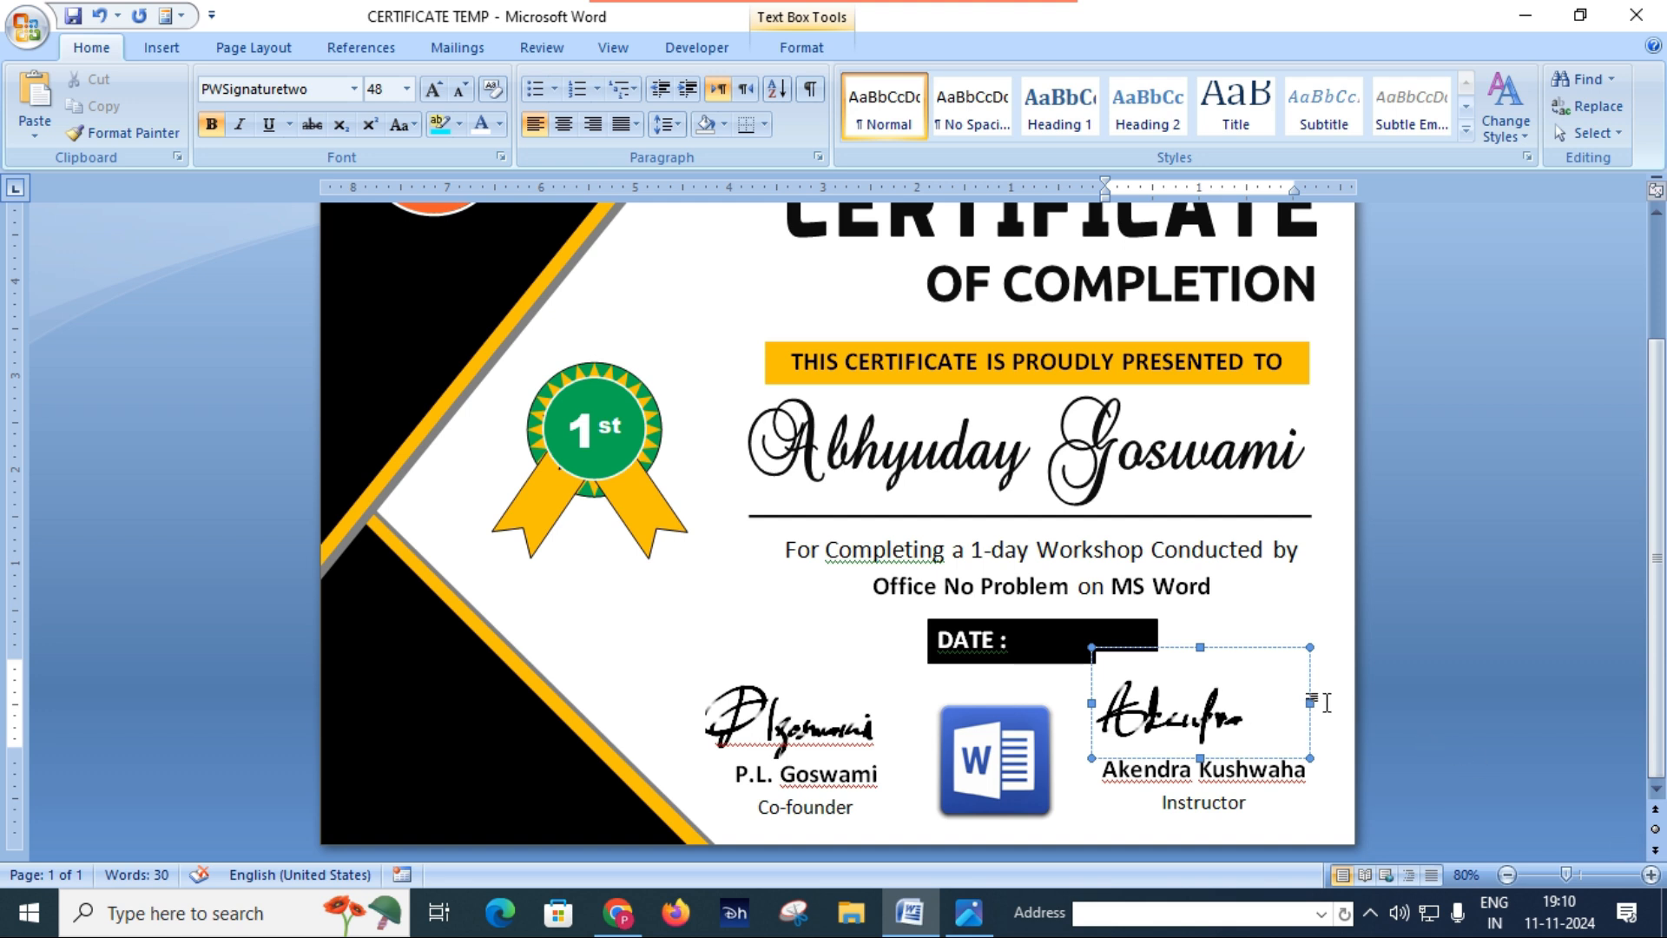
# Step: Shrink the instructor's signature box to about 1.85" wide and 0.88" high, and nudge it right to centre it over the name
pyautogui.moveTo(1310, 700); pyautogui.dragTo(1269, 700)
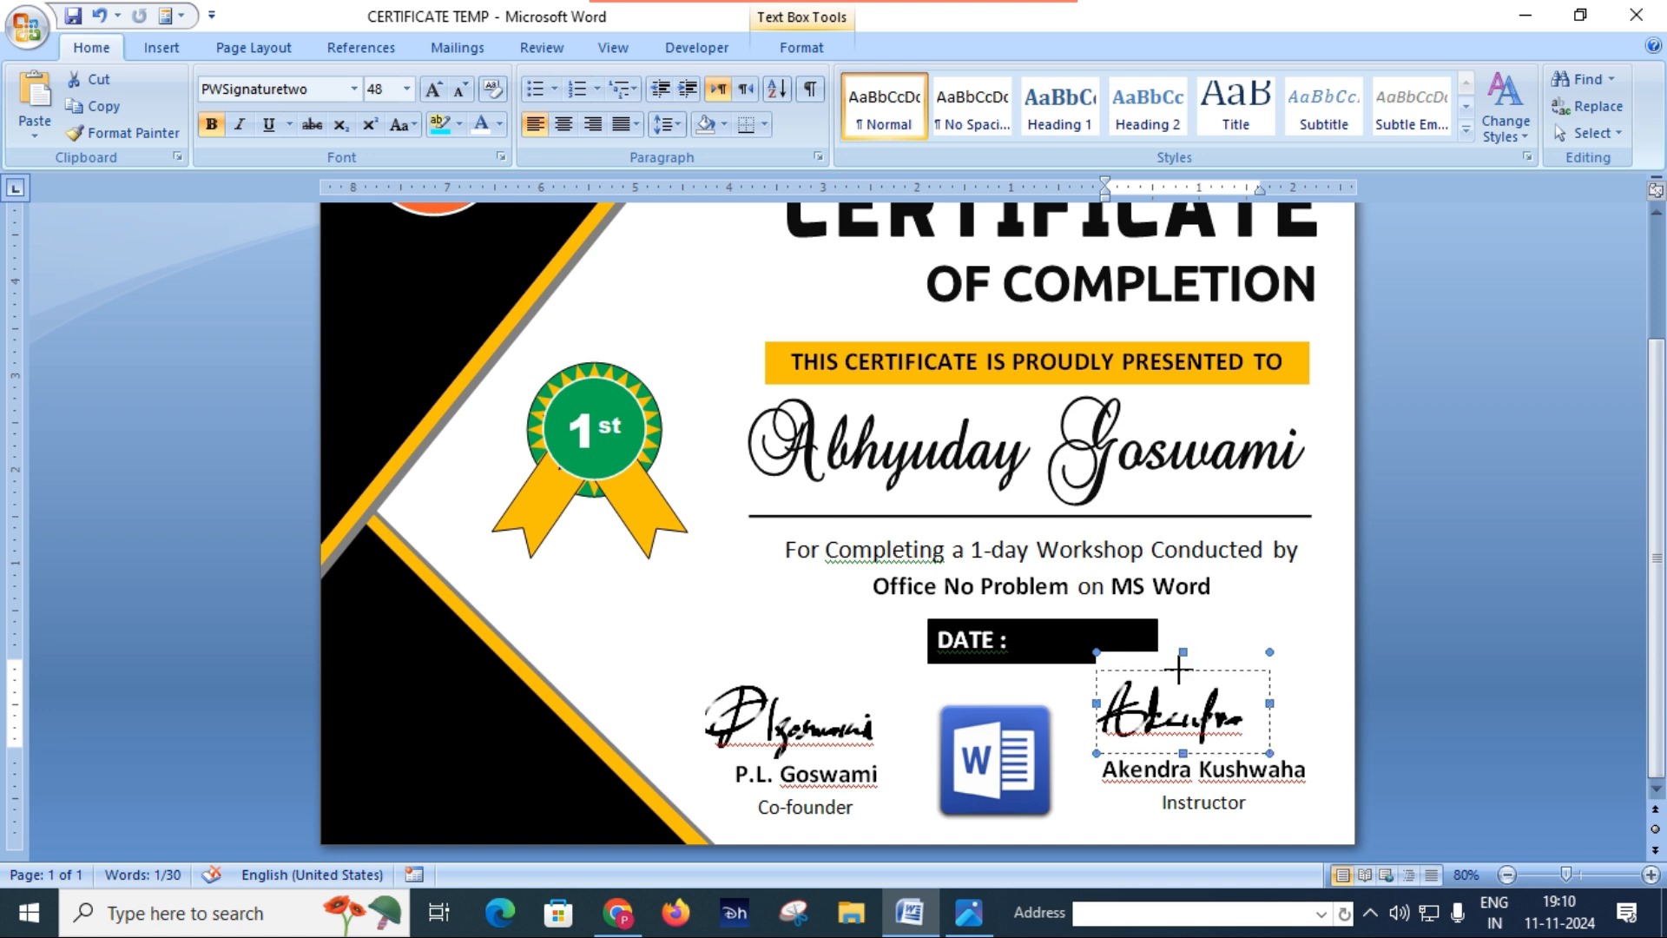
pyautogui.moveTo(1178, 669); pyautogui.dragTo(1179, 687)
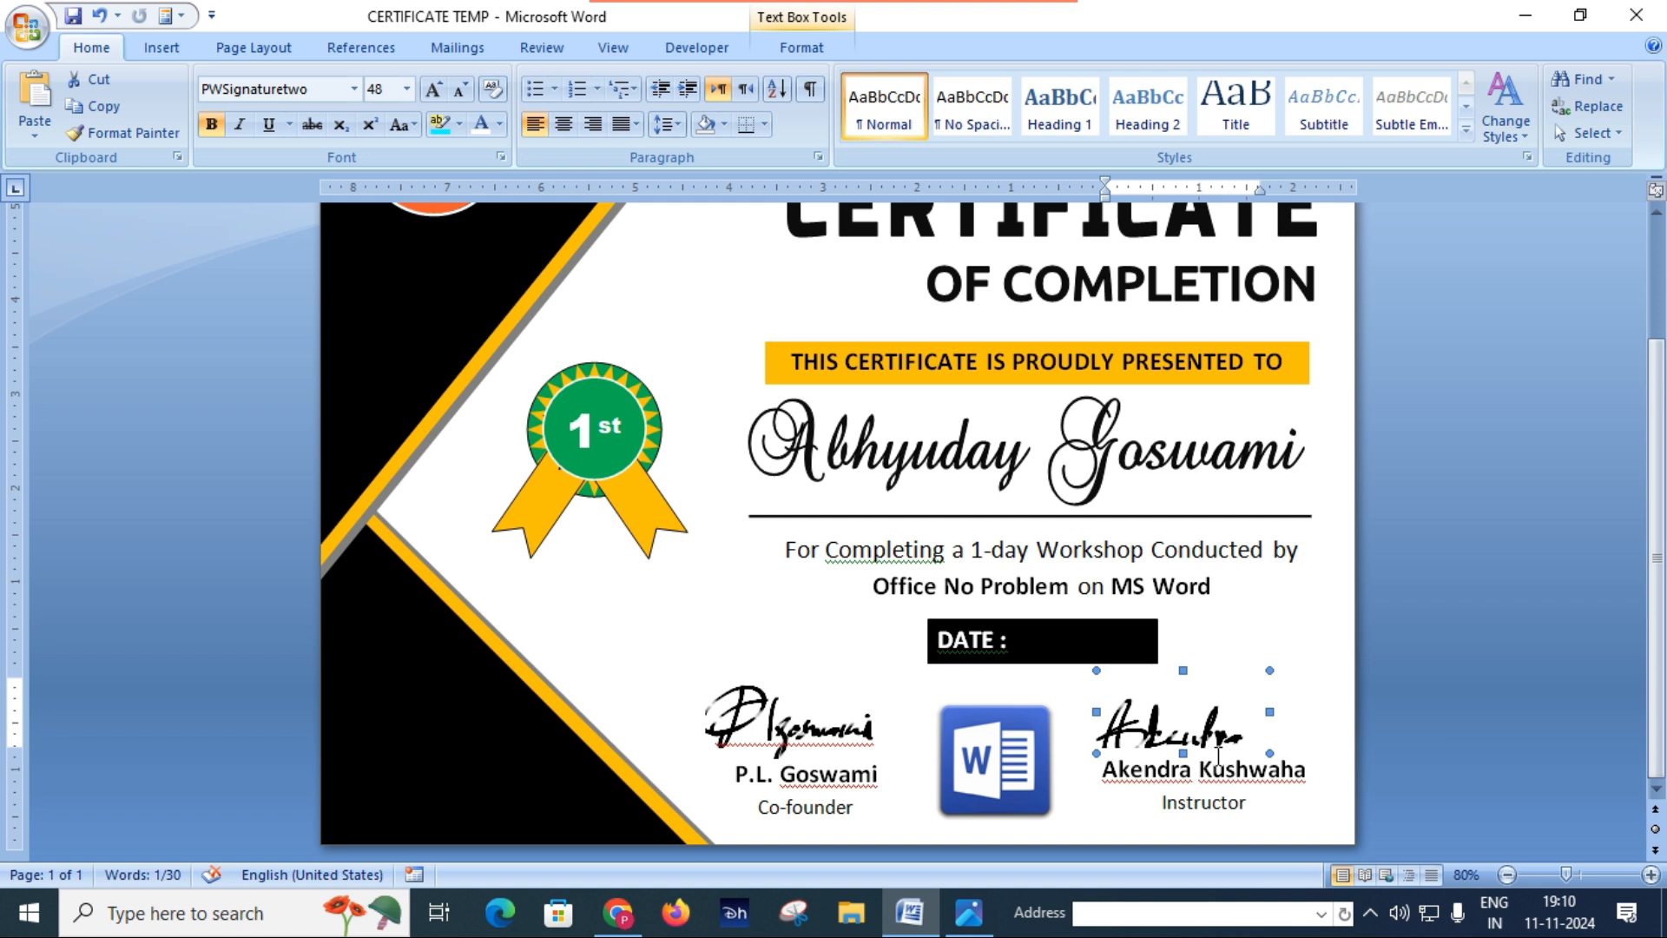
pyautogui.press('Right')
pyautogui.press('Right')
pyautogui.press('Right')
pyautogui.press('Right')
pyautogui.press('Right')
pyautogui.press('Right')
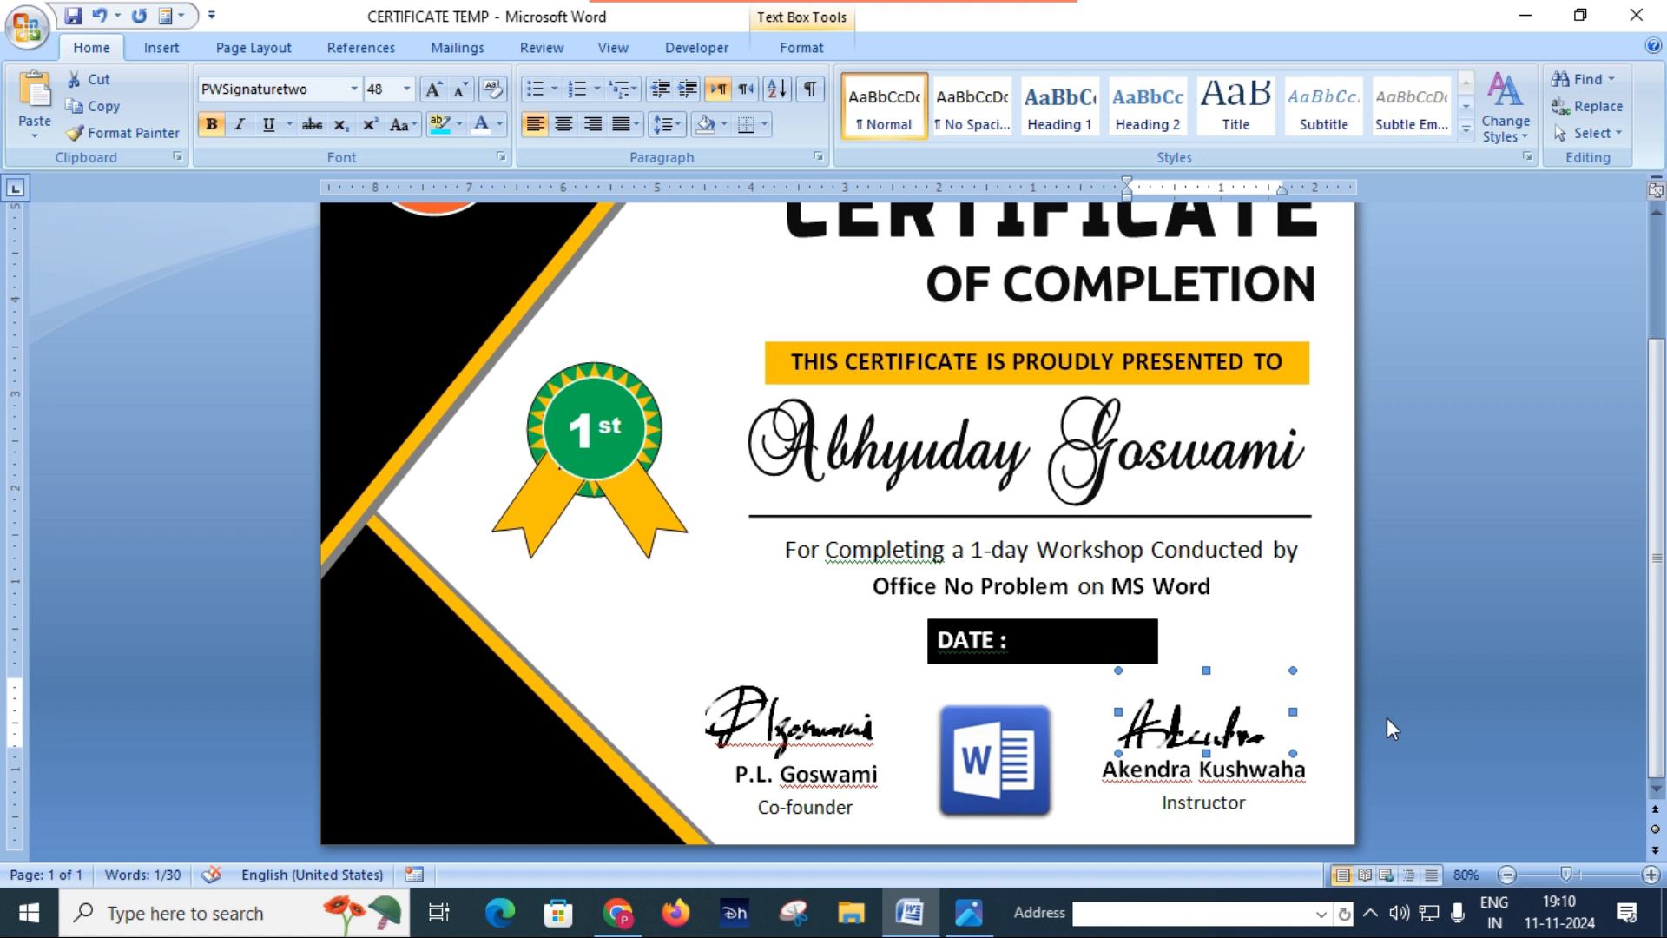
# Step: Set the instructor's signature text box to No Fill
pyautogui.click(830, 54)
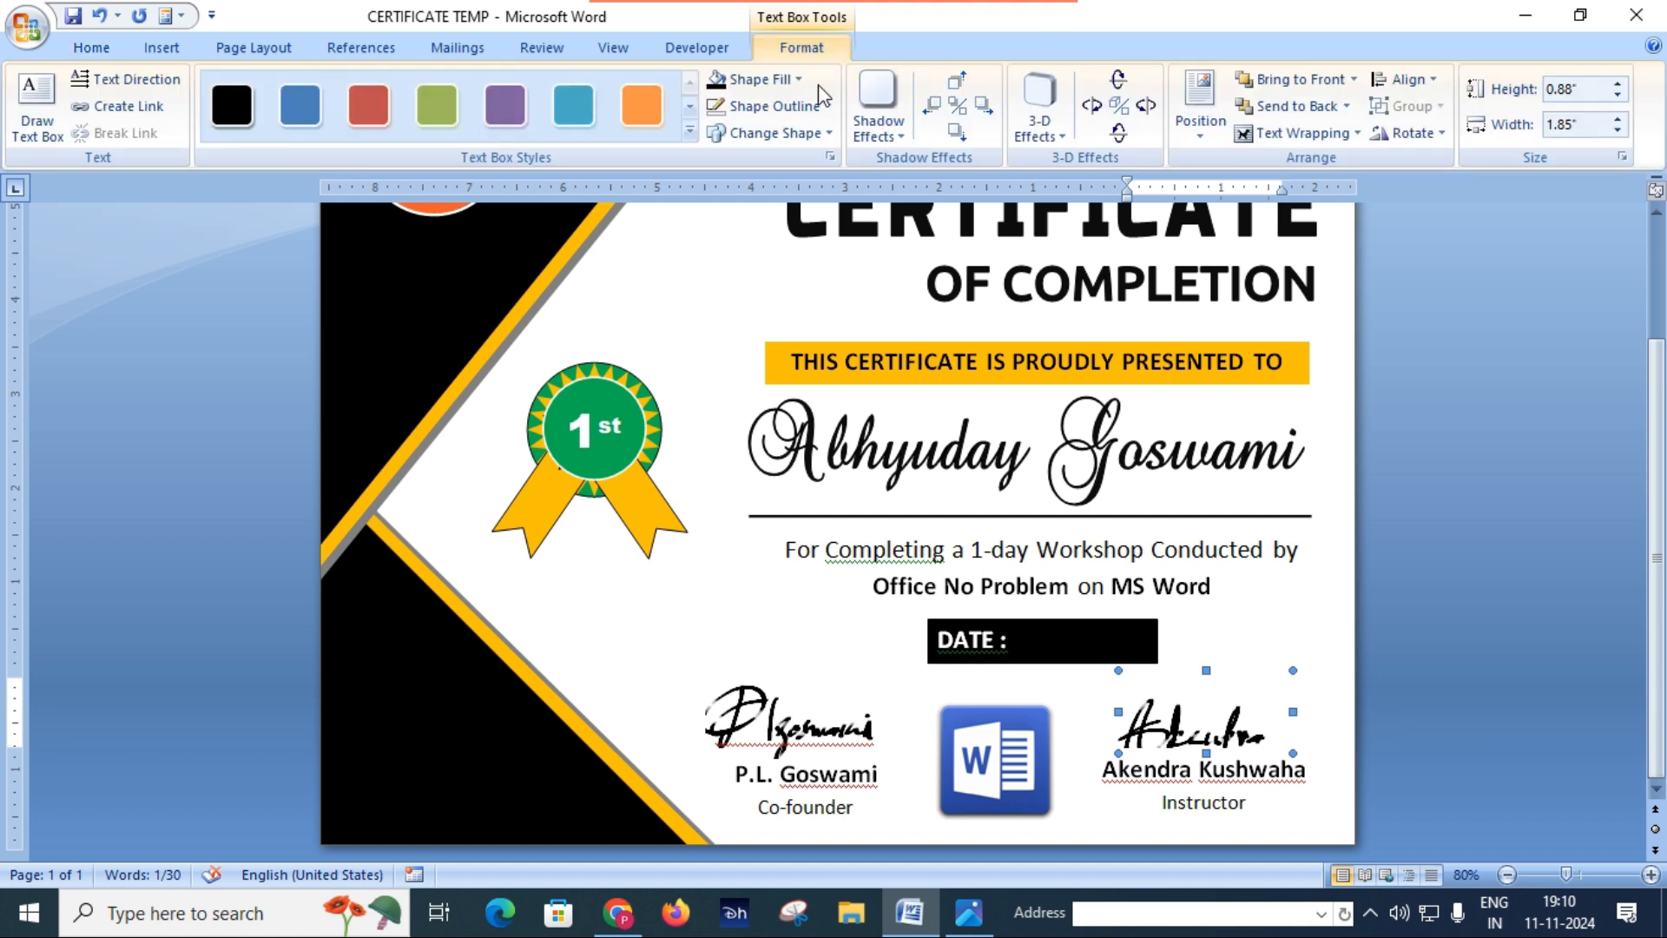
pyautogui.click(755, 79)
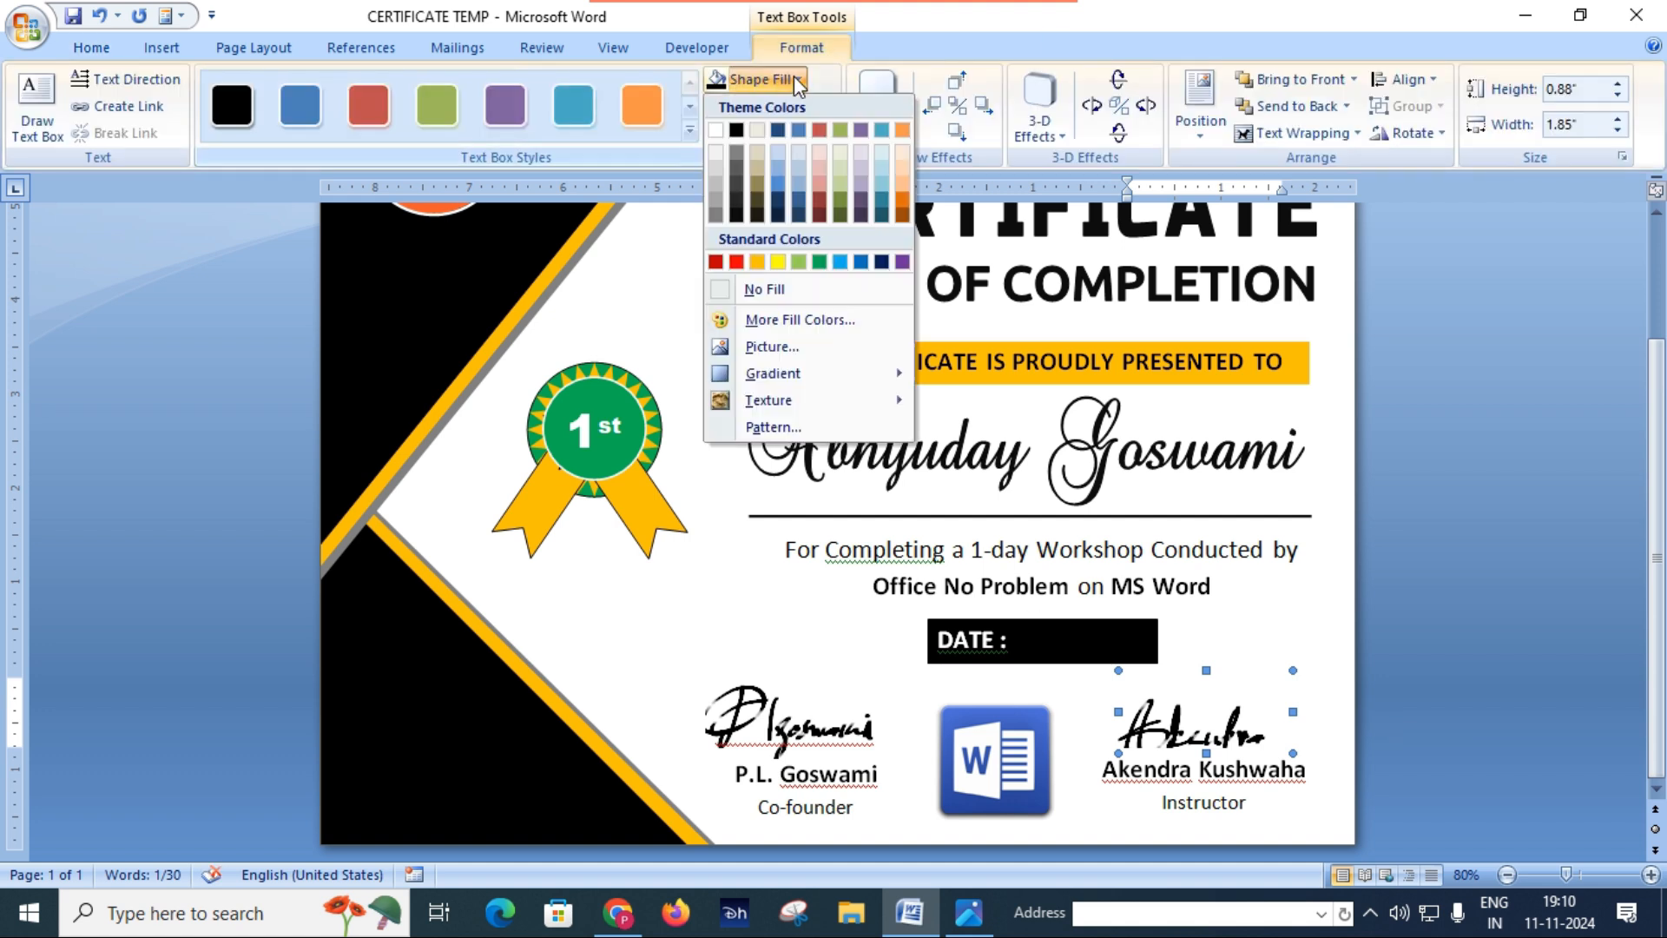
pyautogui.click(784, 290)
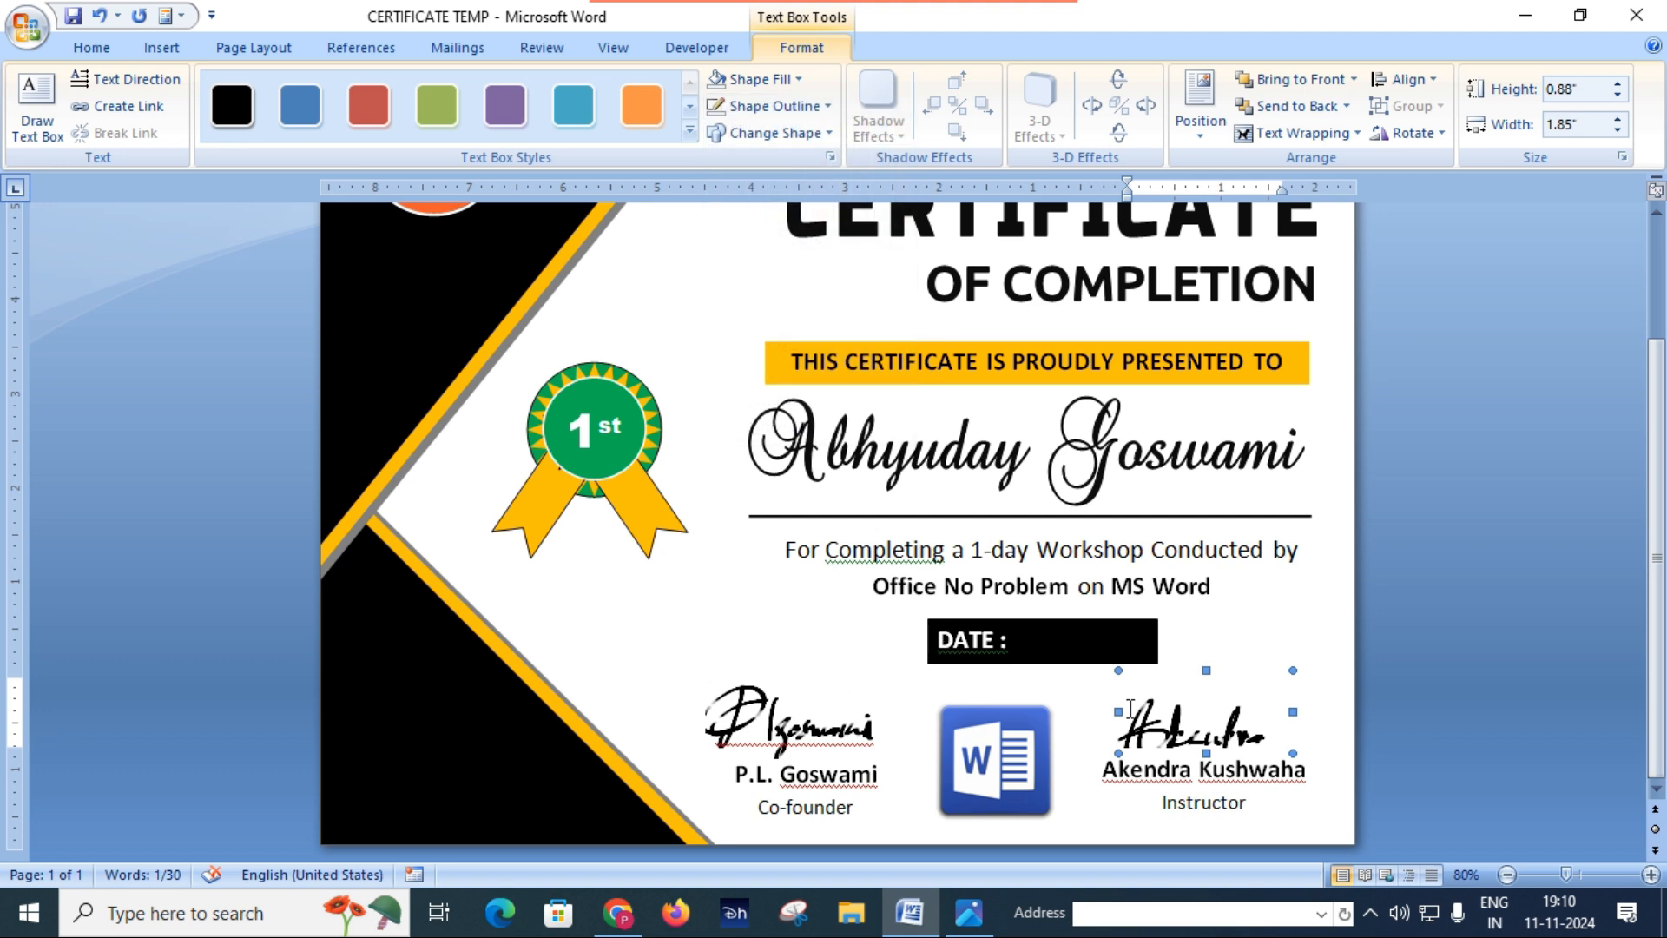
# Step: Enlarge the instructor's signature box to about 0.96" high, extend it to the left and adjust its right edge
pyautogui.moveTo(1201, 671); pyautogui.dragTo(1205, 663)
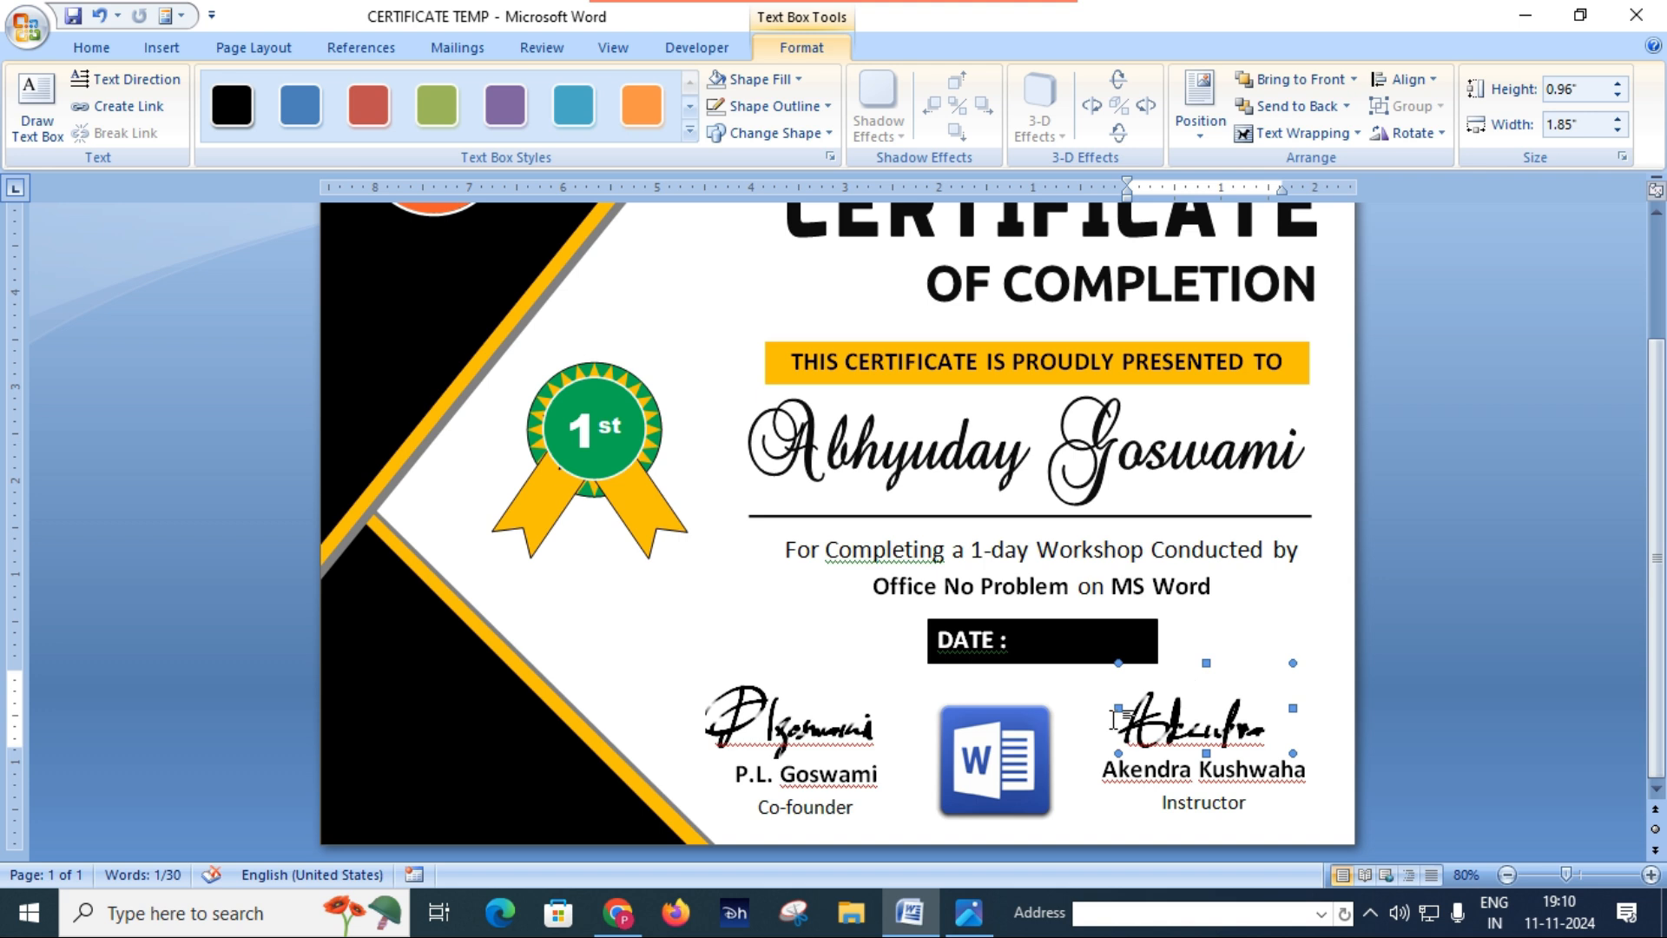
pyautogui.moveTo(1101, 701); pyautogui.dragTo(1100, 703)
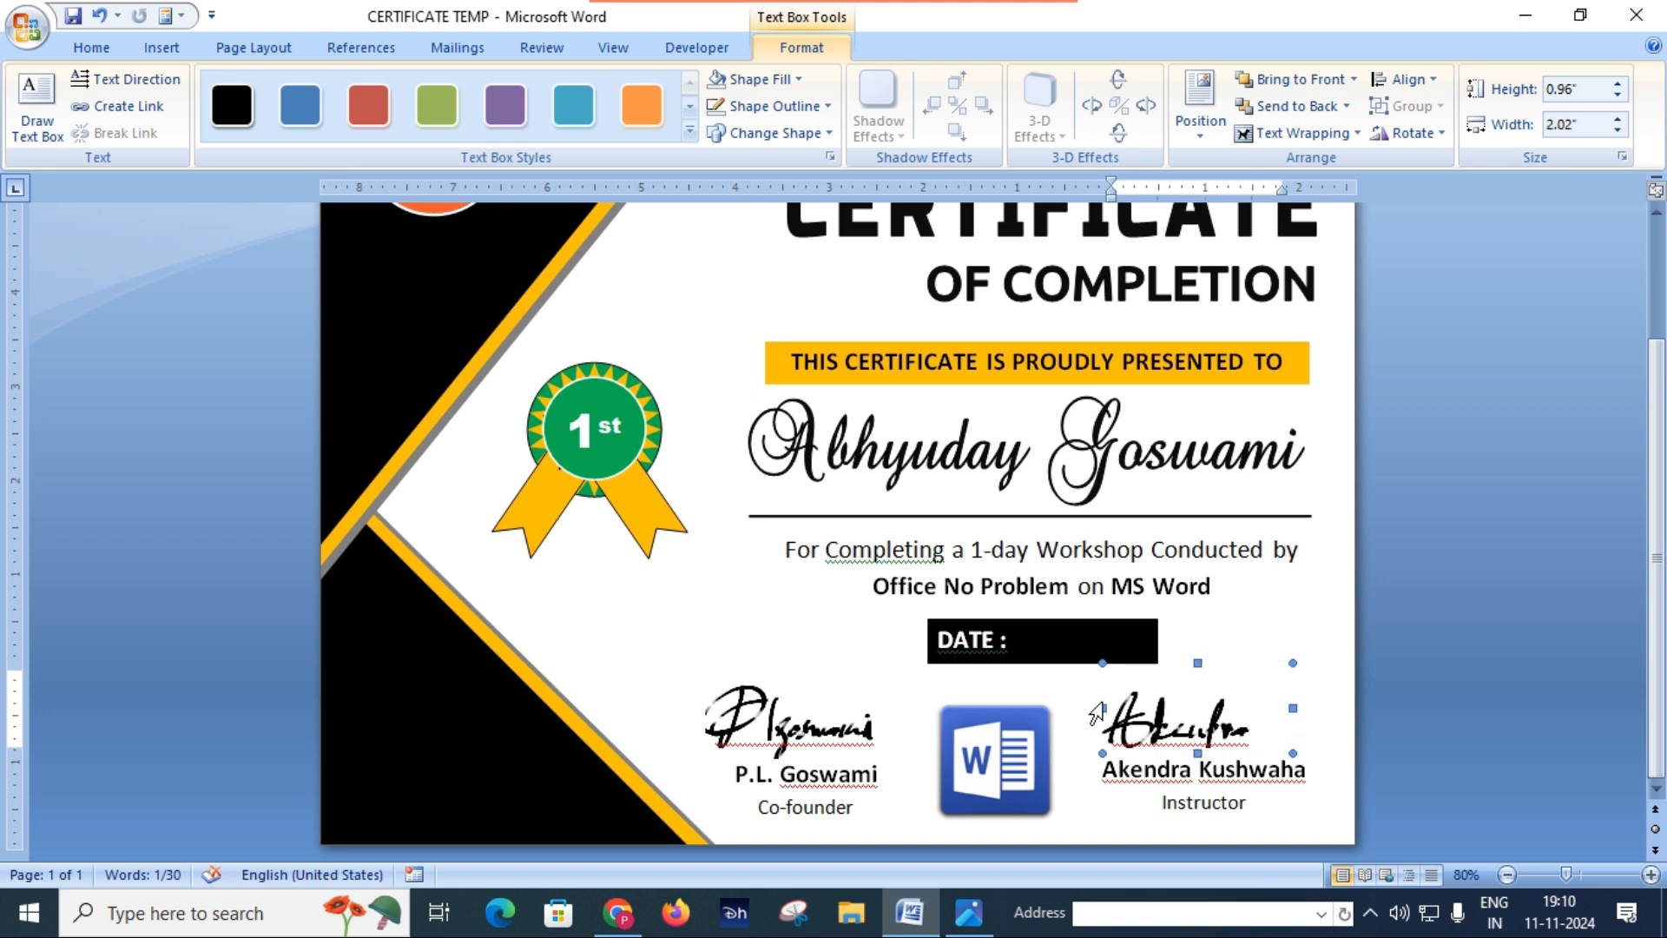
pyautogui.moveTo(1292, 707); pyautogui.dragTo(1312, 705)
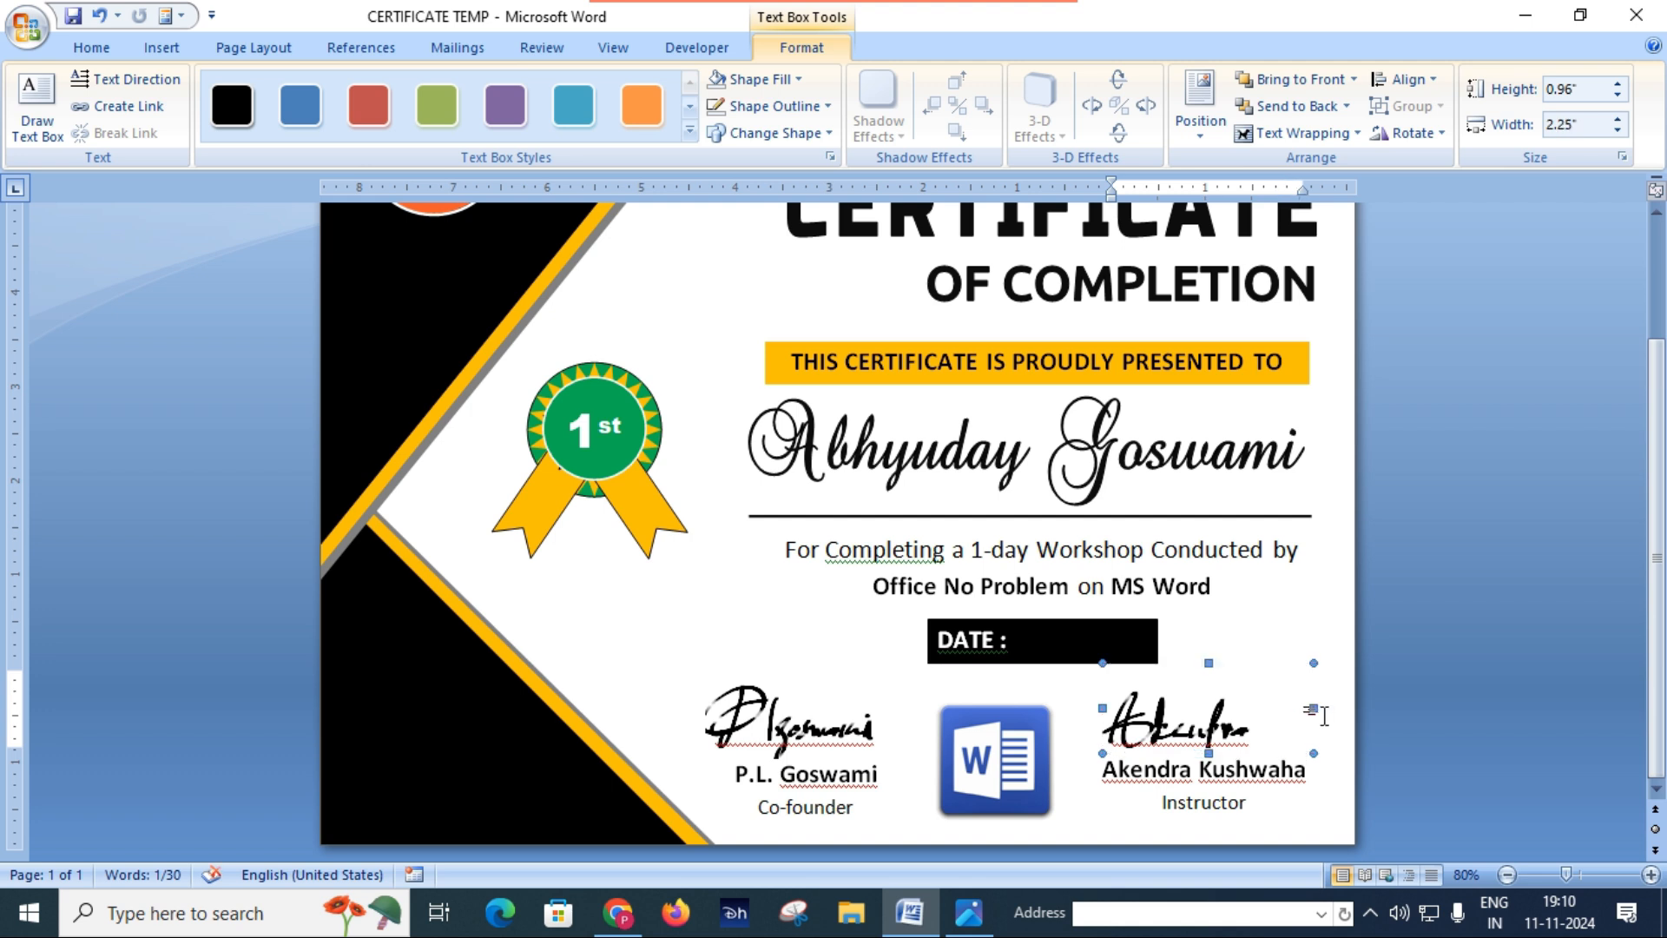
pyautogui.moveTo(1311, 706); pyautogui.dragTo(1293, 702)
pyautogui.click(811, 631)
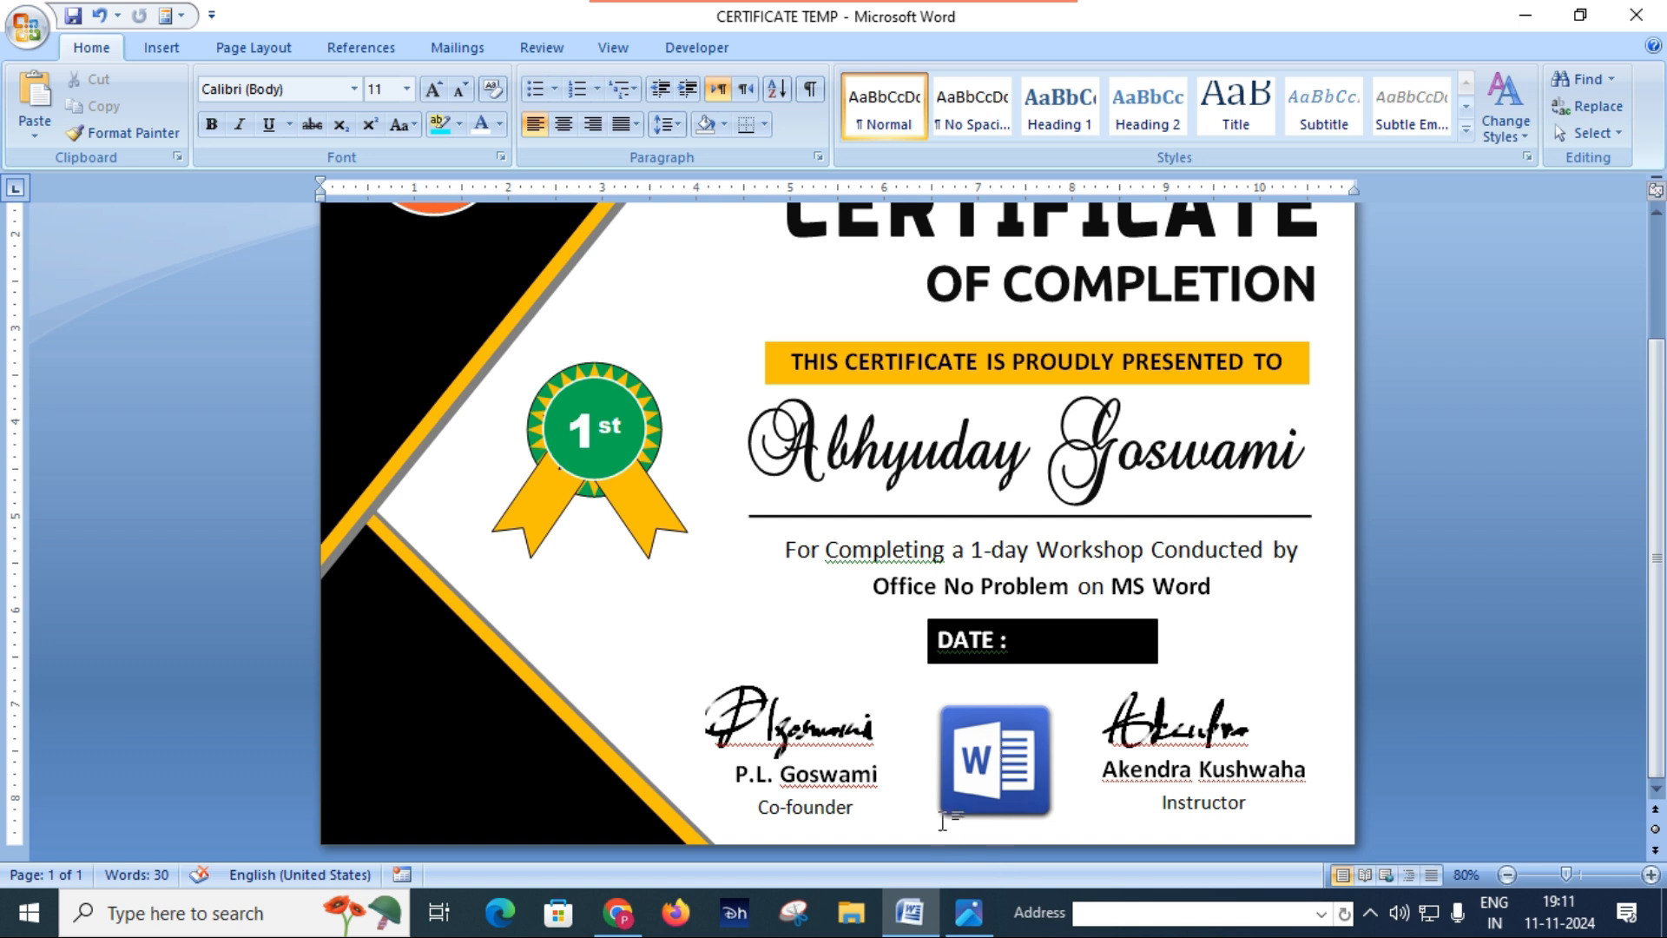
# Step: Switch to the Certificate.JPG reference image and examine the whole layout for comparison
pyautogui.click(965, 915)
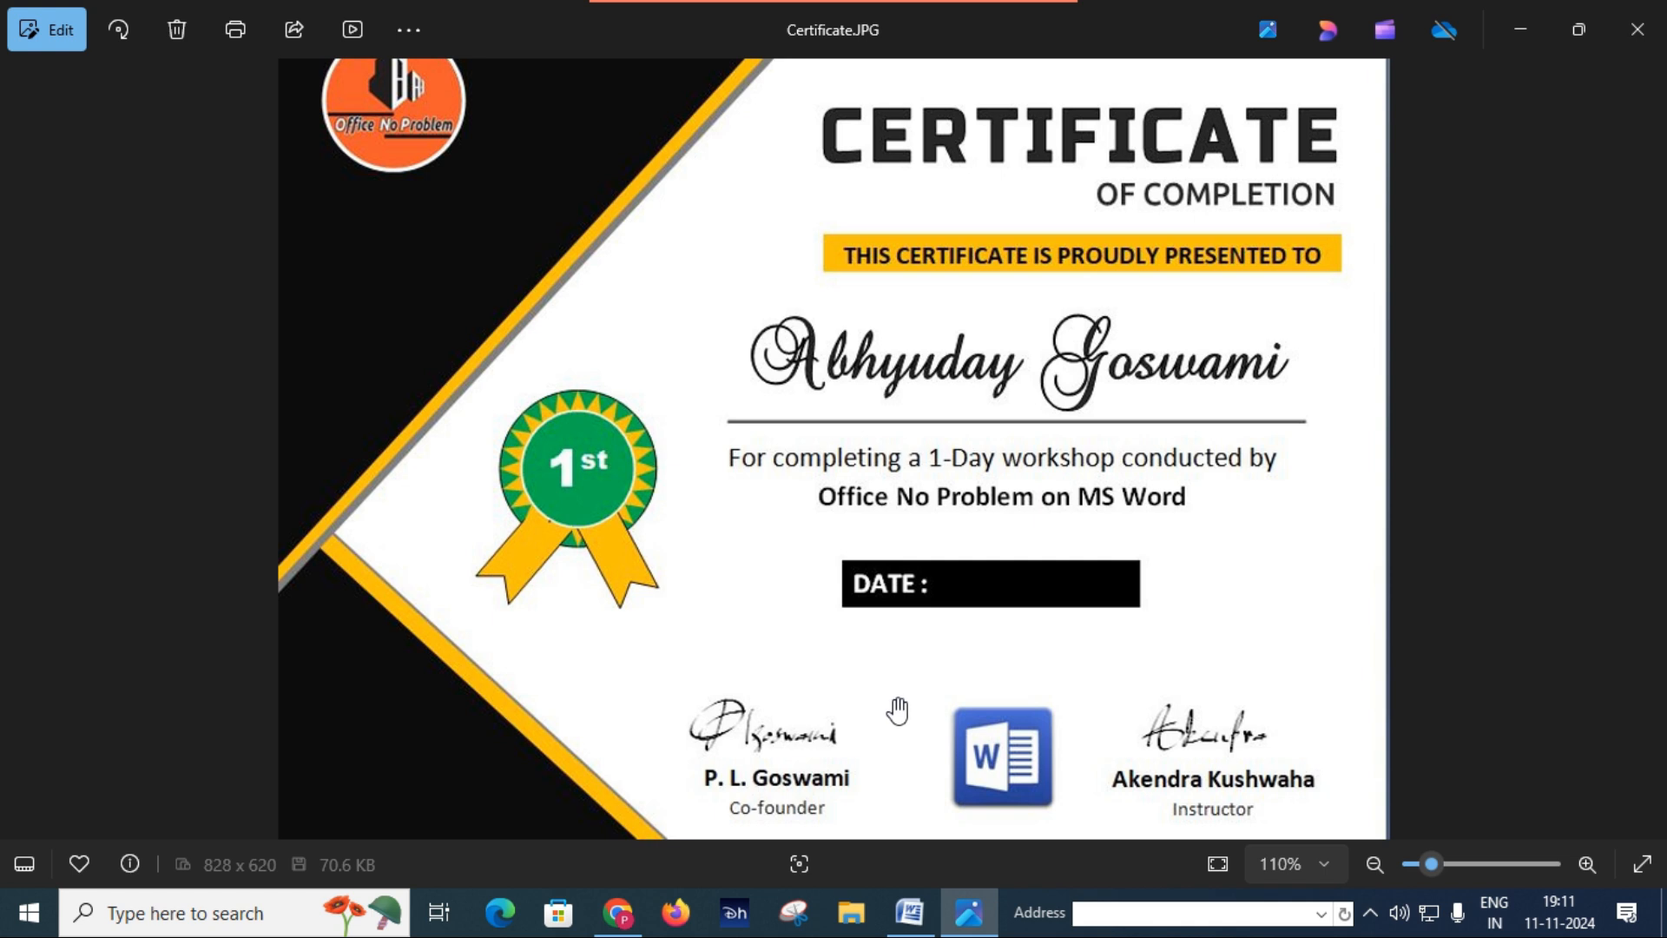
pyautogui.scroll(3, 894, 712)
pyautogui.scroll(-3, 897, 710)
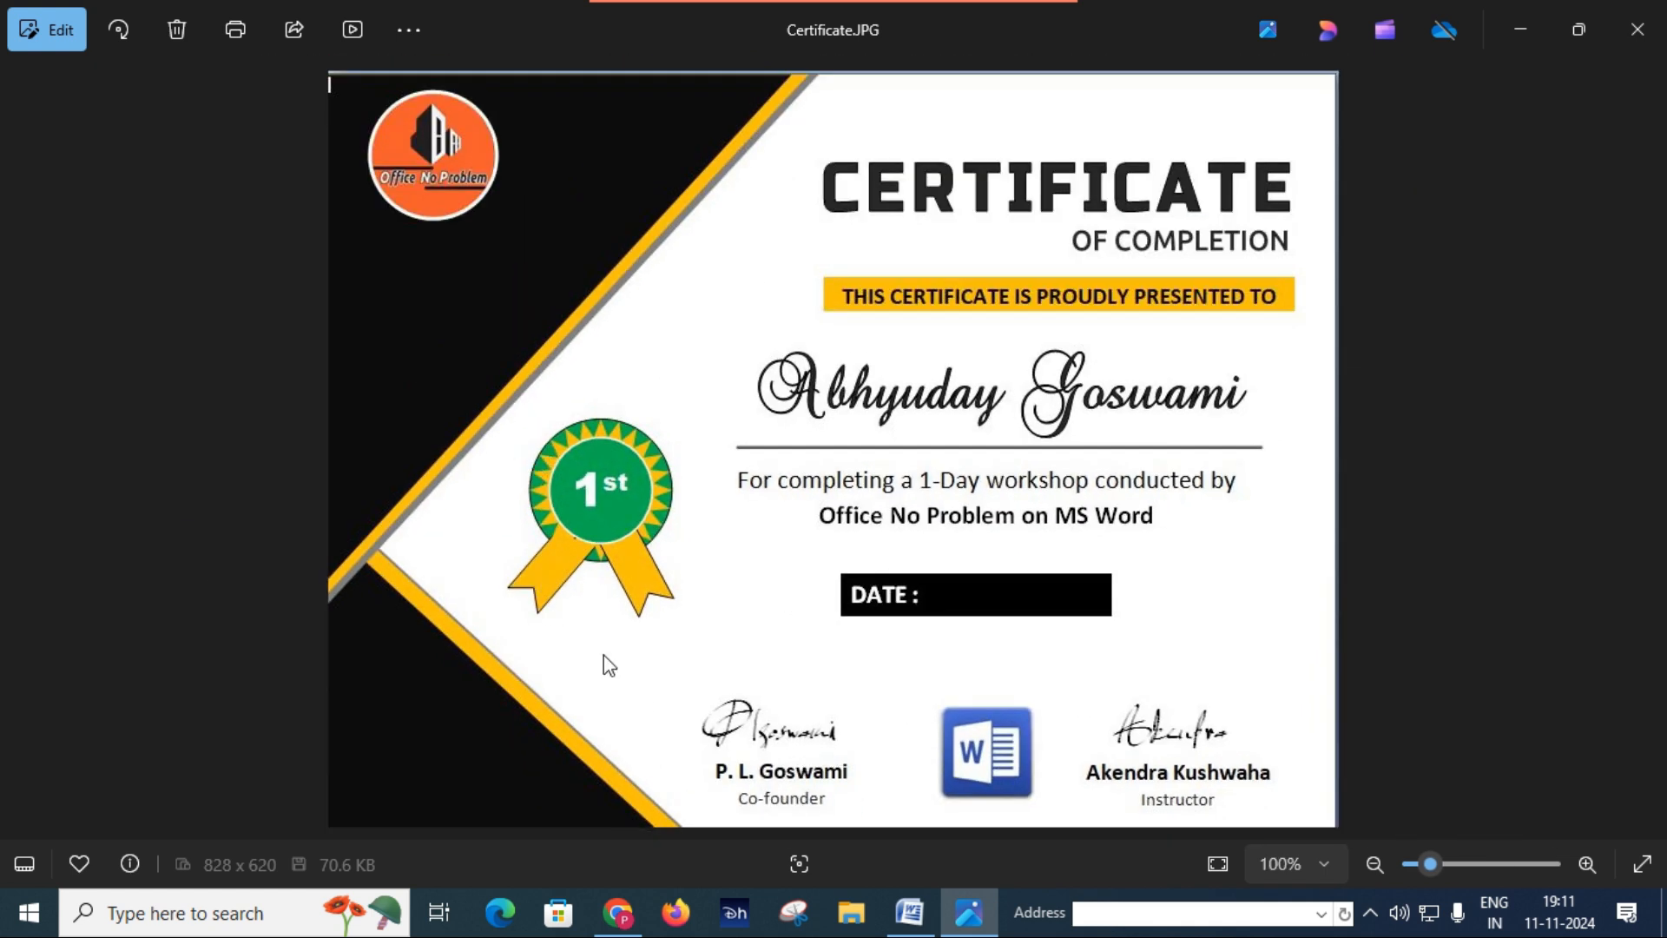
# Step: Return to the Word certificate and run the spelling and grammar check, ignoring the capitalization rule and every flagged name
pyautogui.click(910, 911)
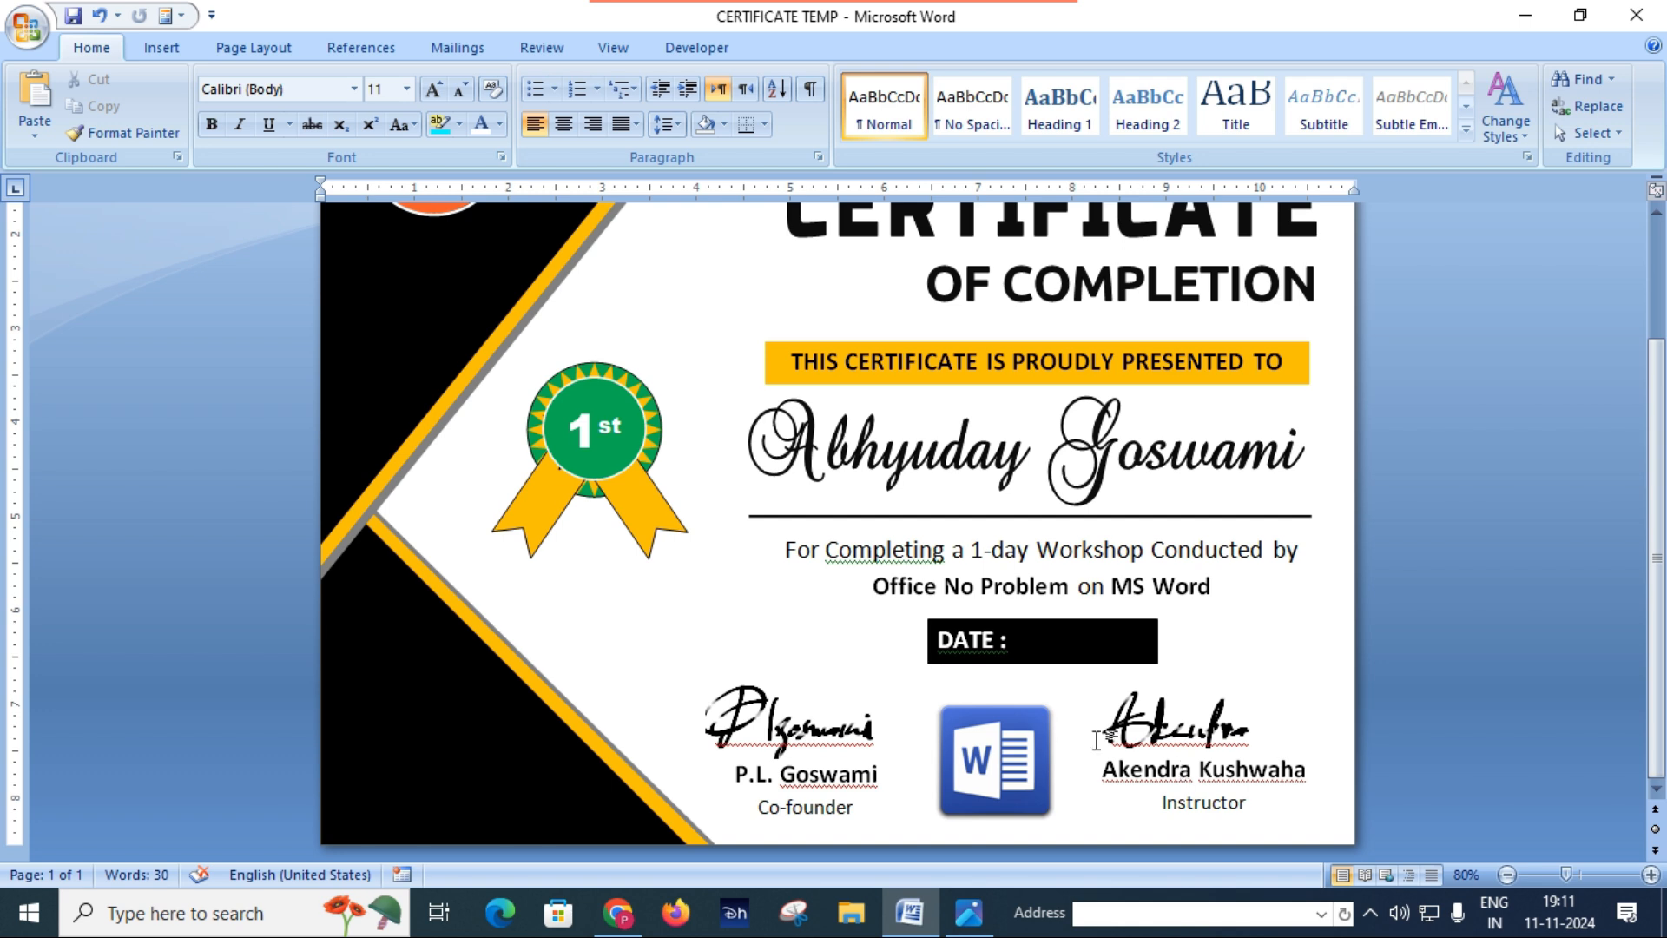
pyautogui.press('F7')
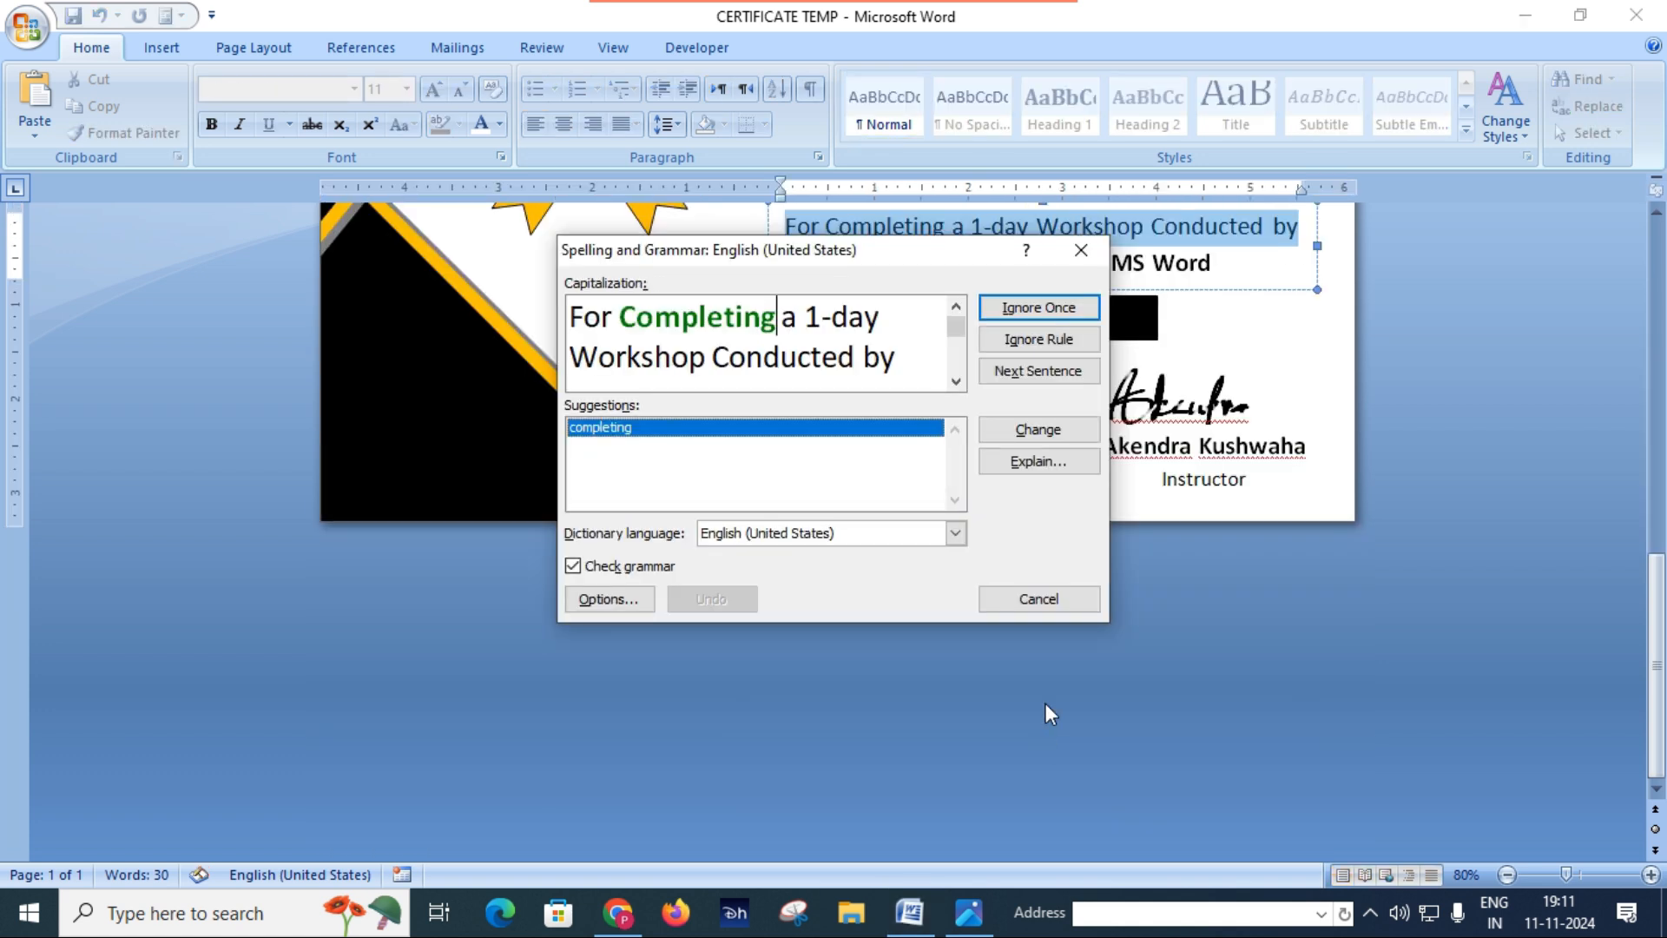
pyautogui.click(1066, 341)
pyautogui.click(1066, 341)
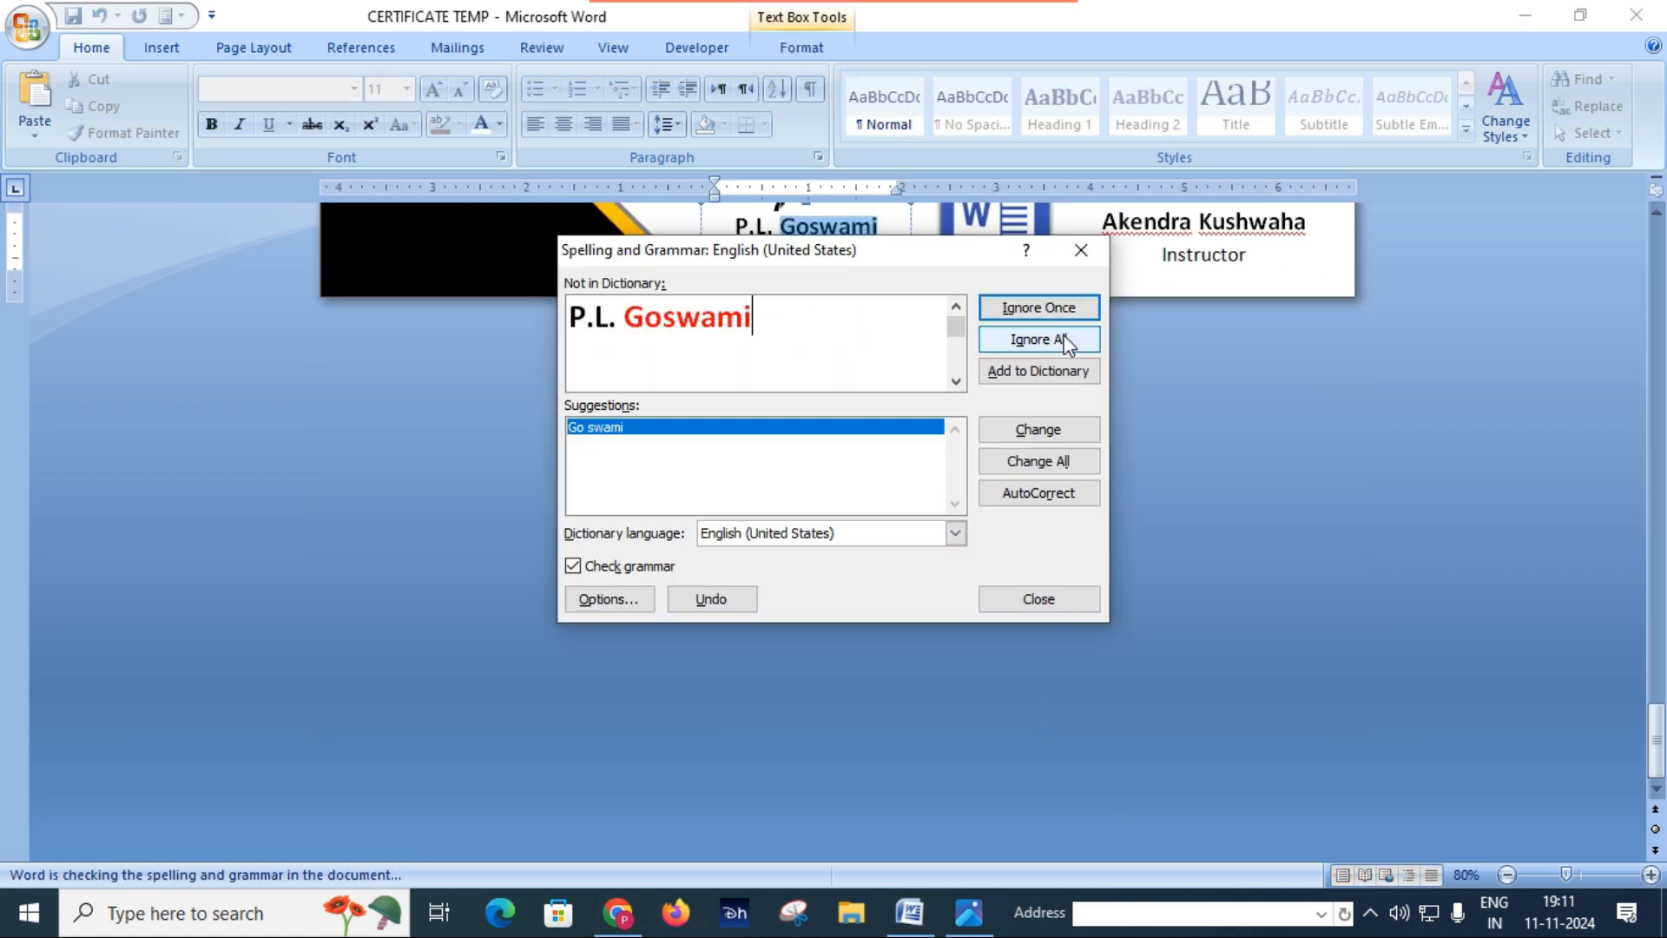
pyautogui.click(1067, 341)
pyautogui.click(1066, 341)
pyautogui.click(1066, 341)
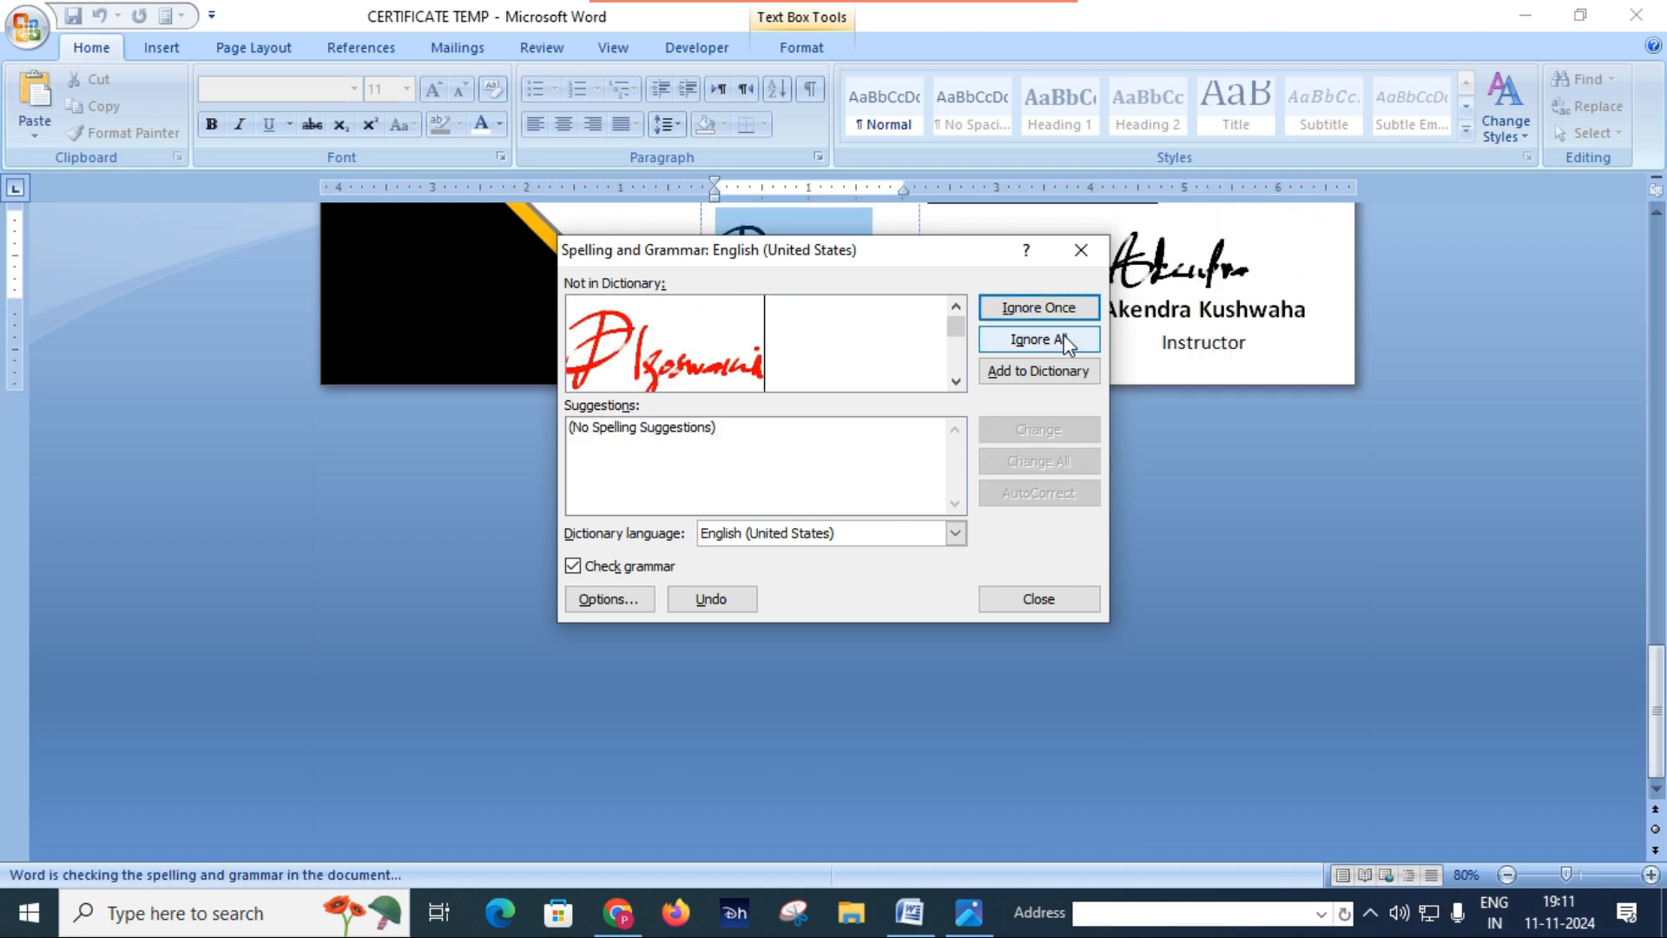
pyautogui.click(1066, 341)
pyautogui.click(837, 519)
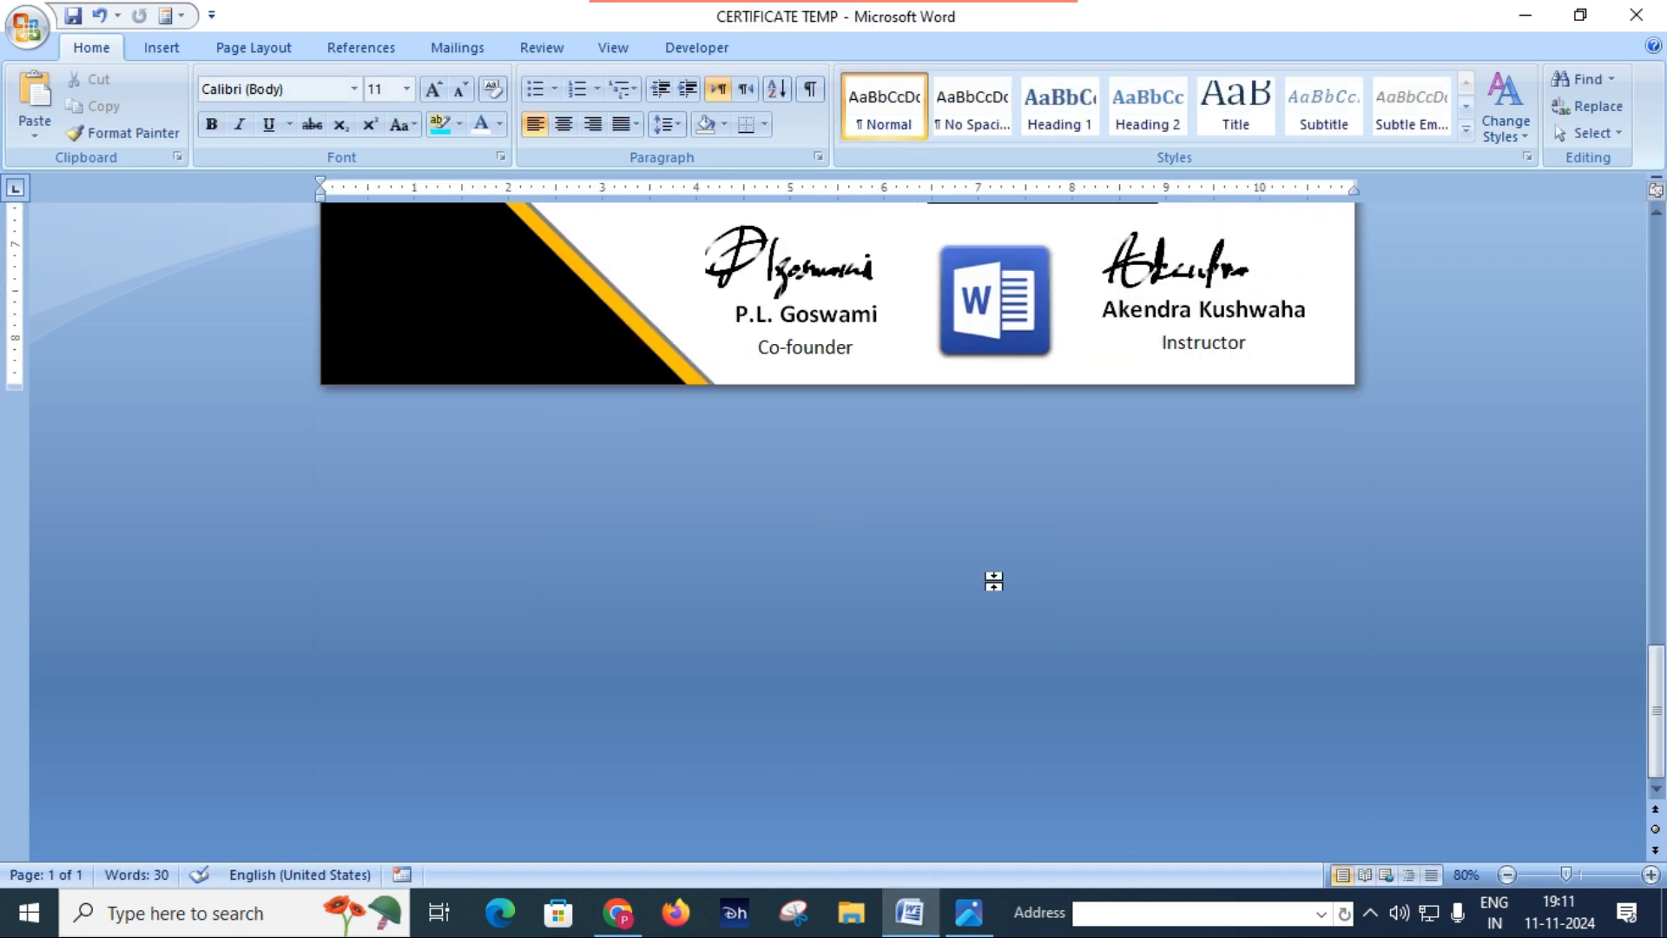
# Step: Minimize the Ribbon to give the certificate page more room on screen
pyautogui.scroll(5, 999, 581)
pyautogui.scroll(5, 1022, 593)
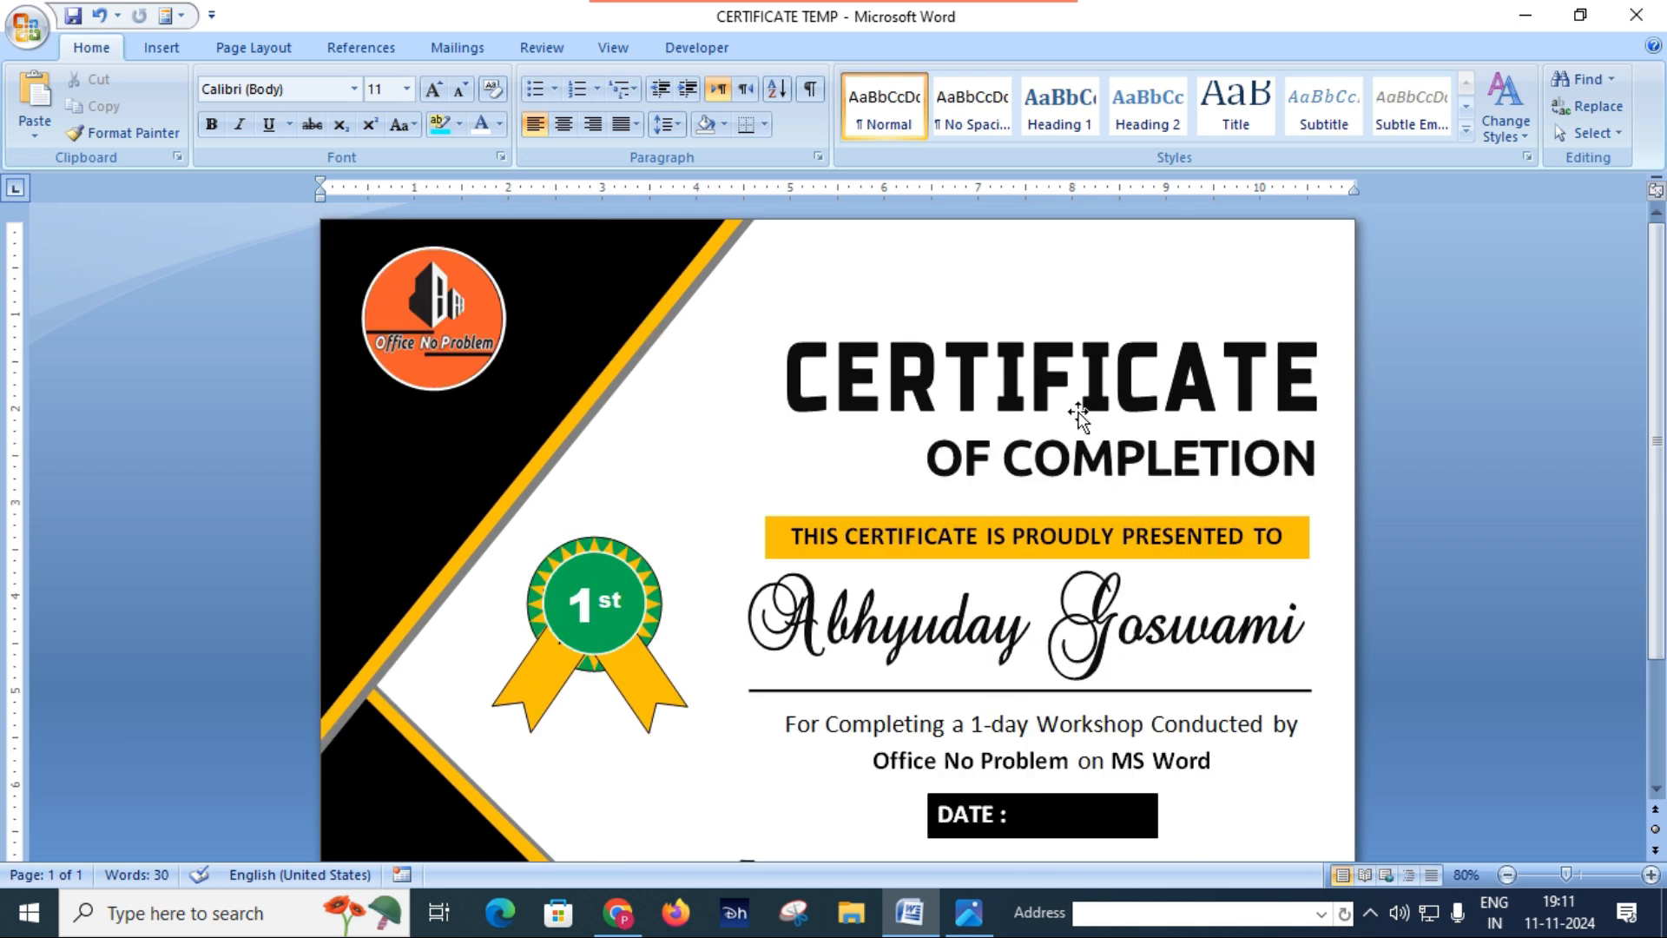
pyautogui.rightClick(873, 58)
pyautogui.click(889, 117)
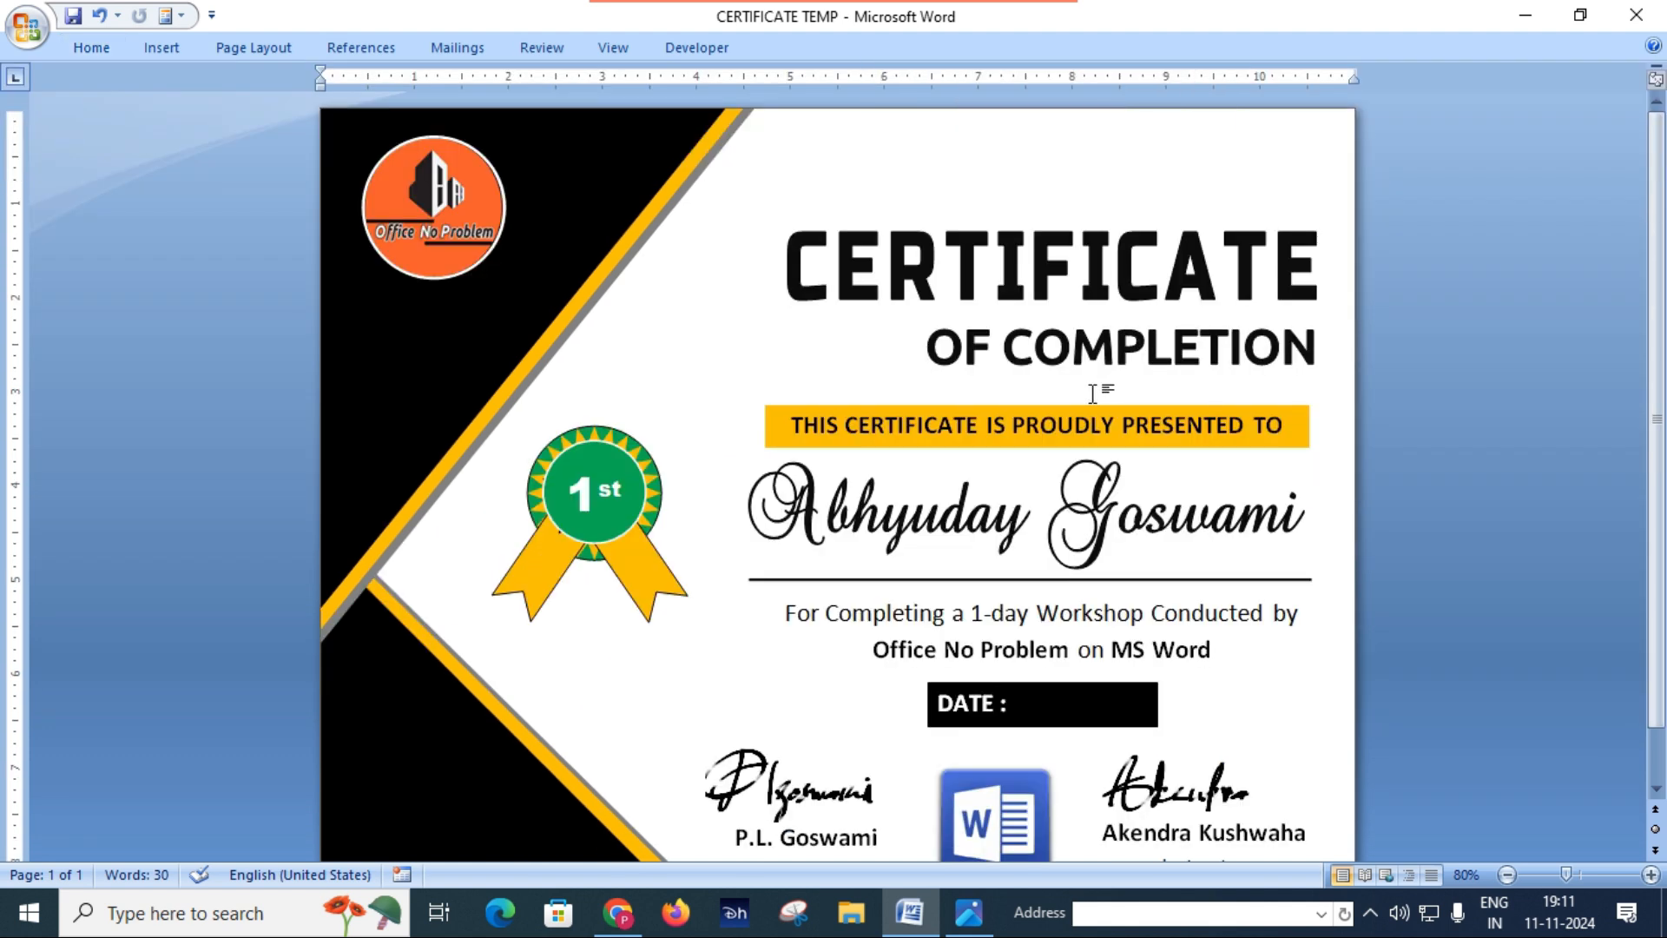
pyautogui.scroll(-1, 1092, 393)
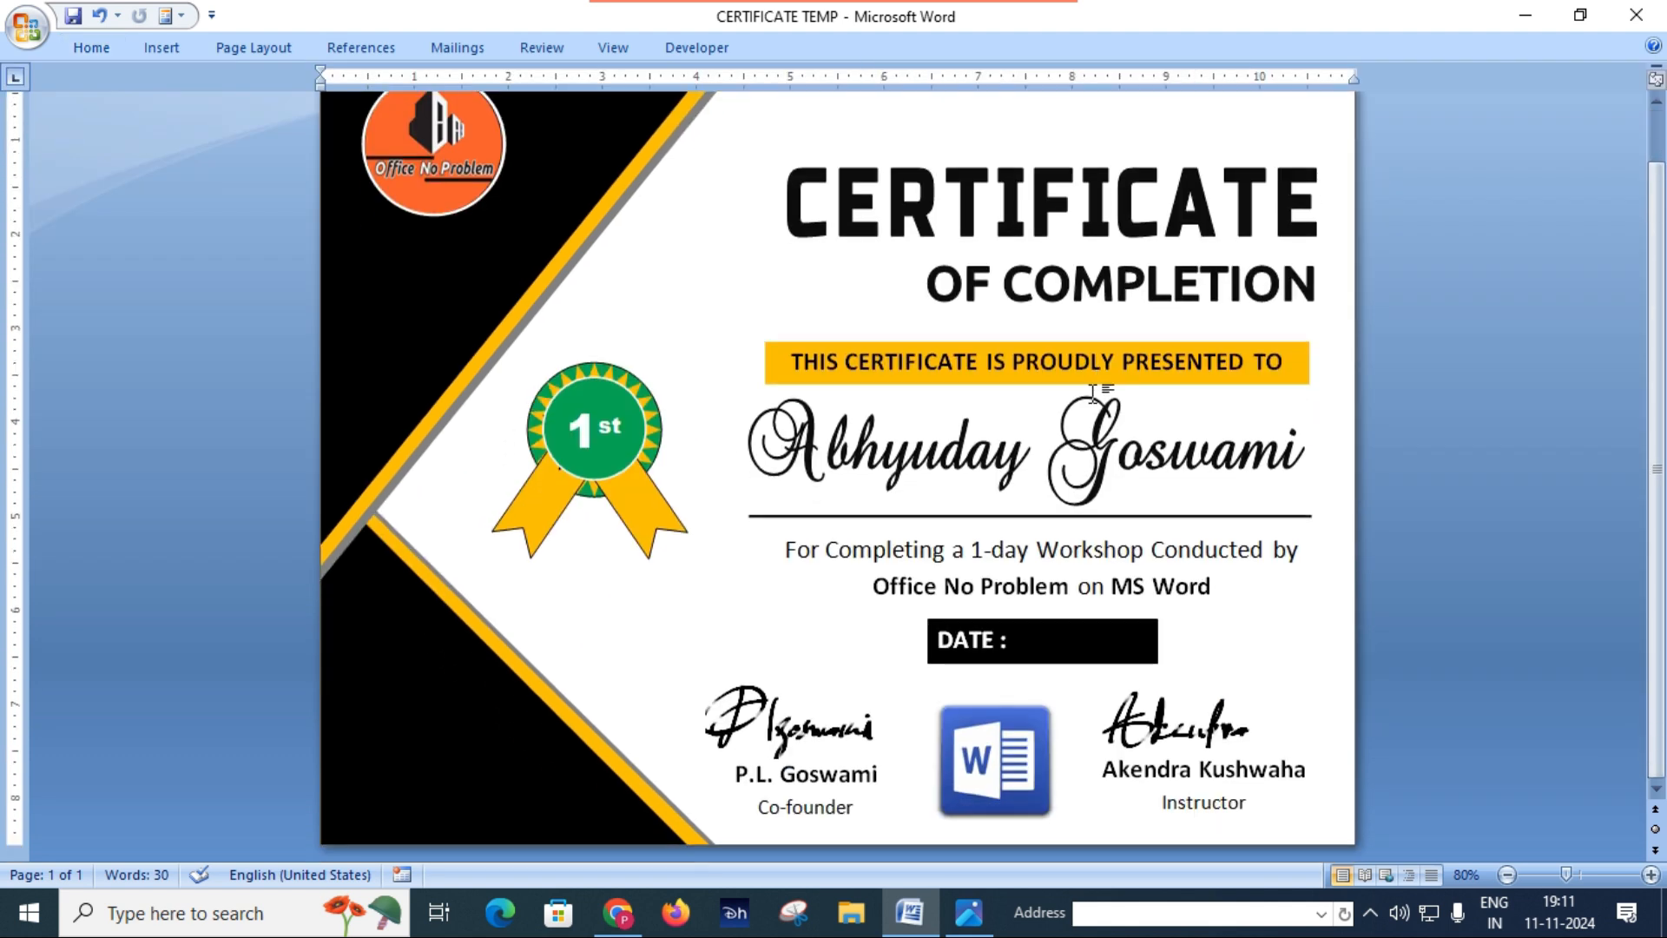
# Step: Place the Certificate.JPG reference in a smaller window beside the Word certificate, compare the two designs, and minimize the reference
pyautogui.click(966, 922)
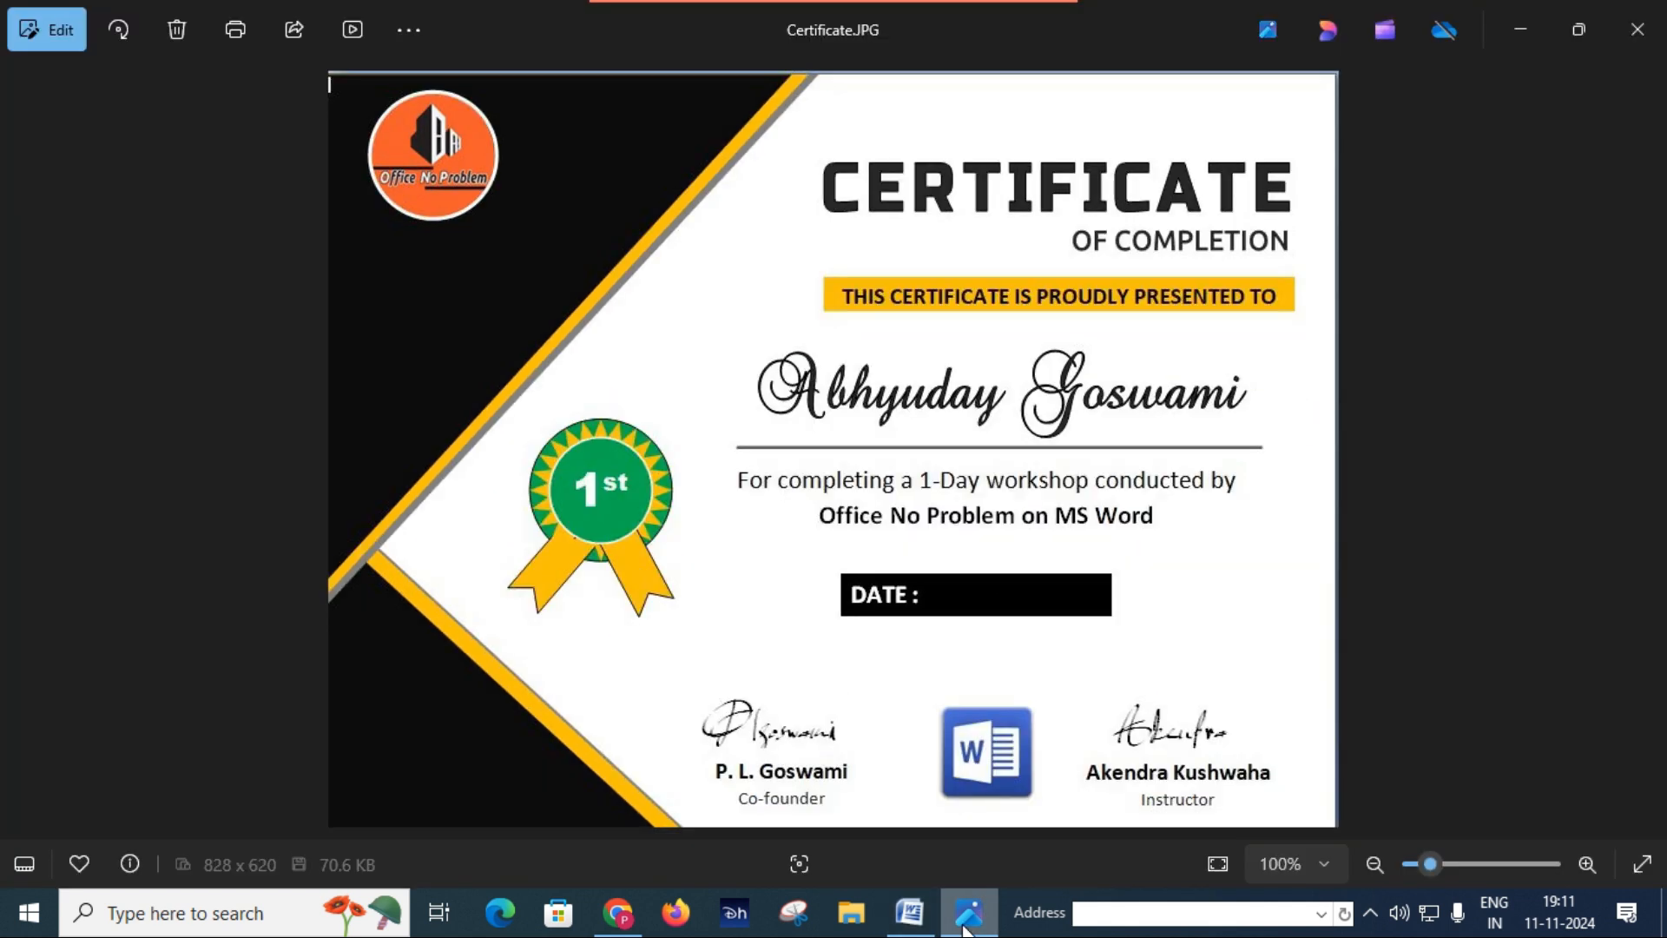
pyautogui.click(1579, 31)
pyautogui.moveTo(840, 162); pyautogui.dragTo(344, 179)
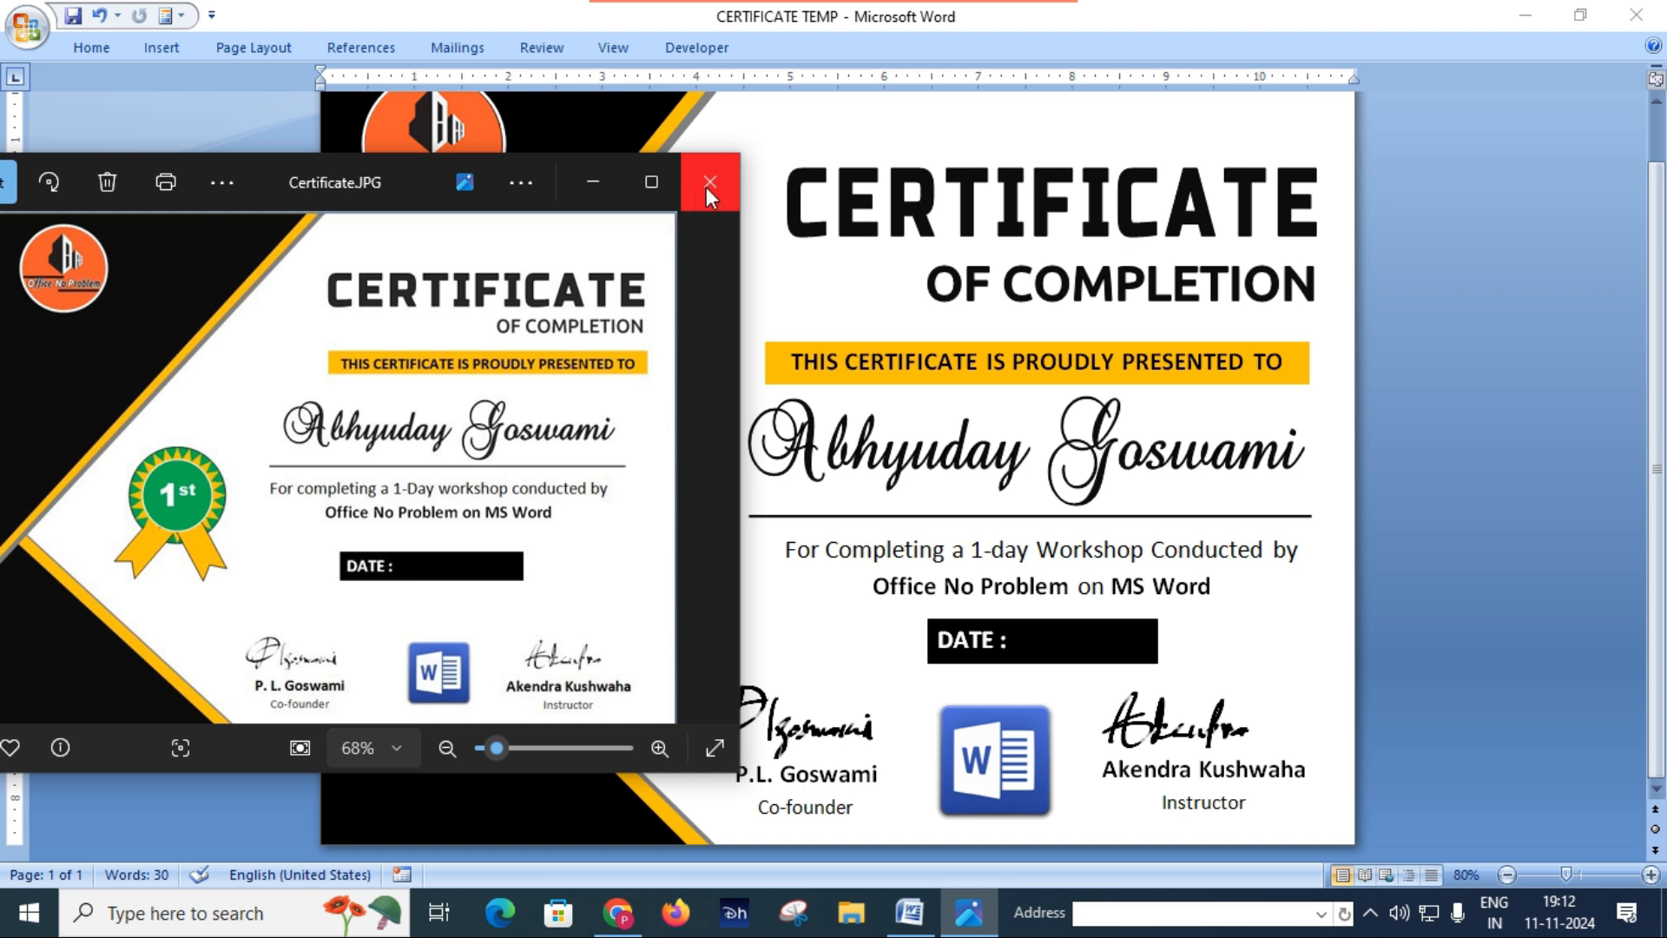
pyautogui.click(607, 181)
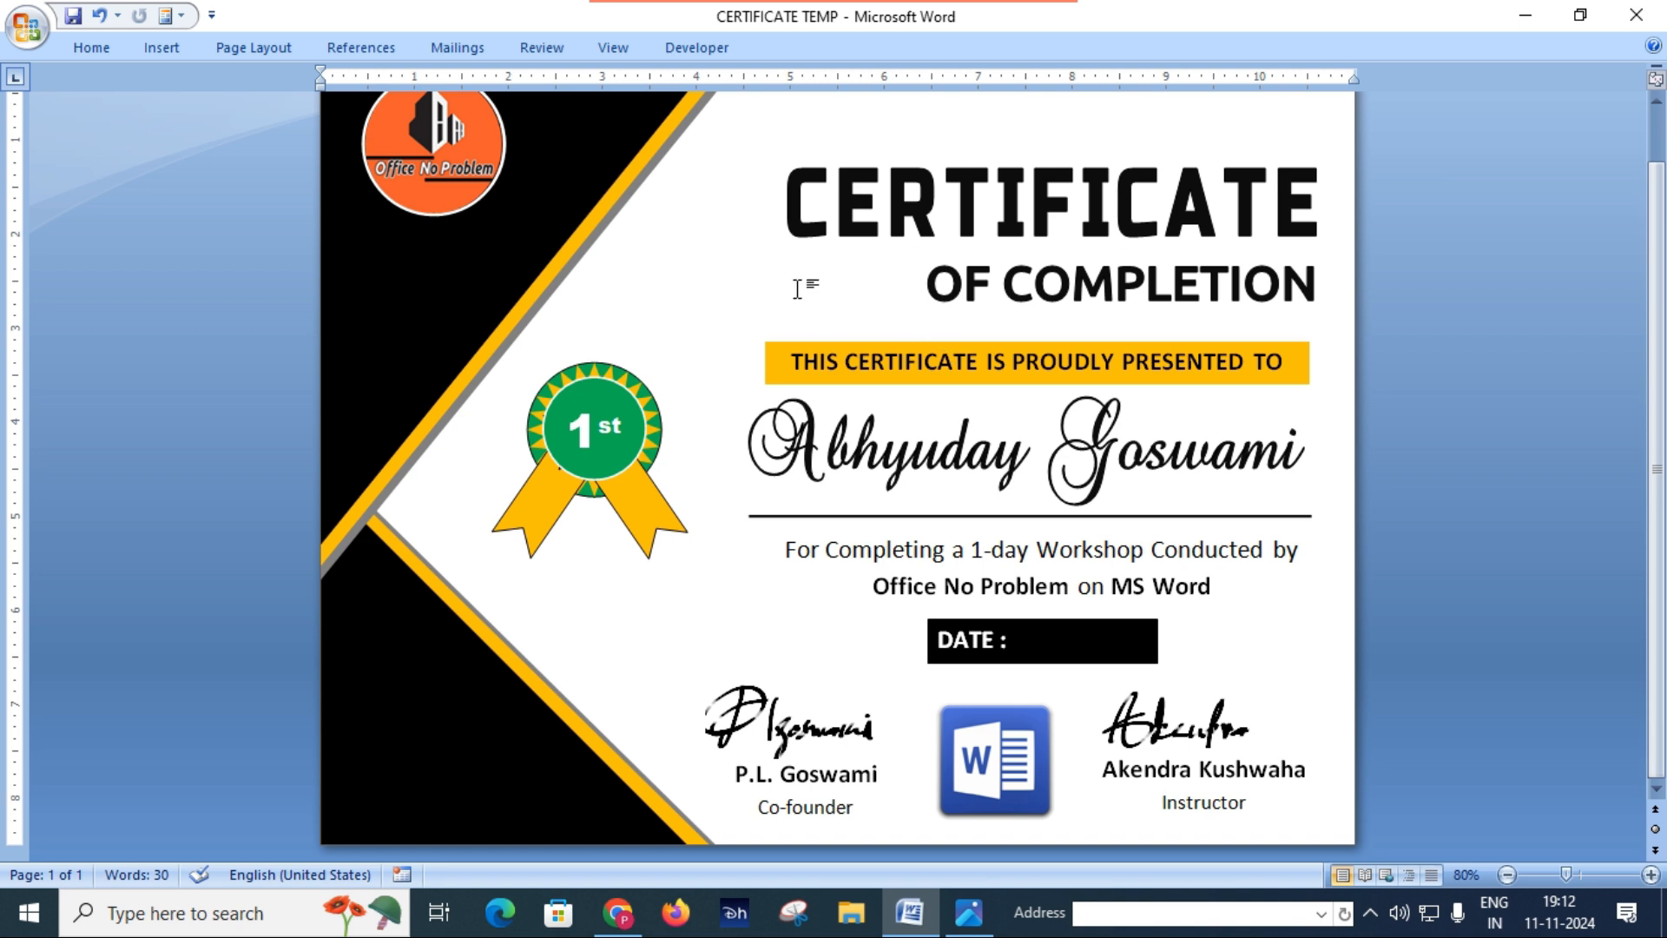
# Step: Nudge the CERTIFICATE WordArt heading slightly upward
pyautogui.scroll(1, 821, 269)
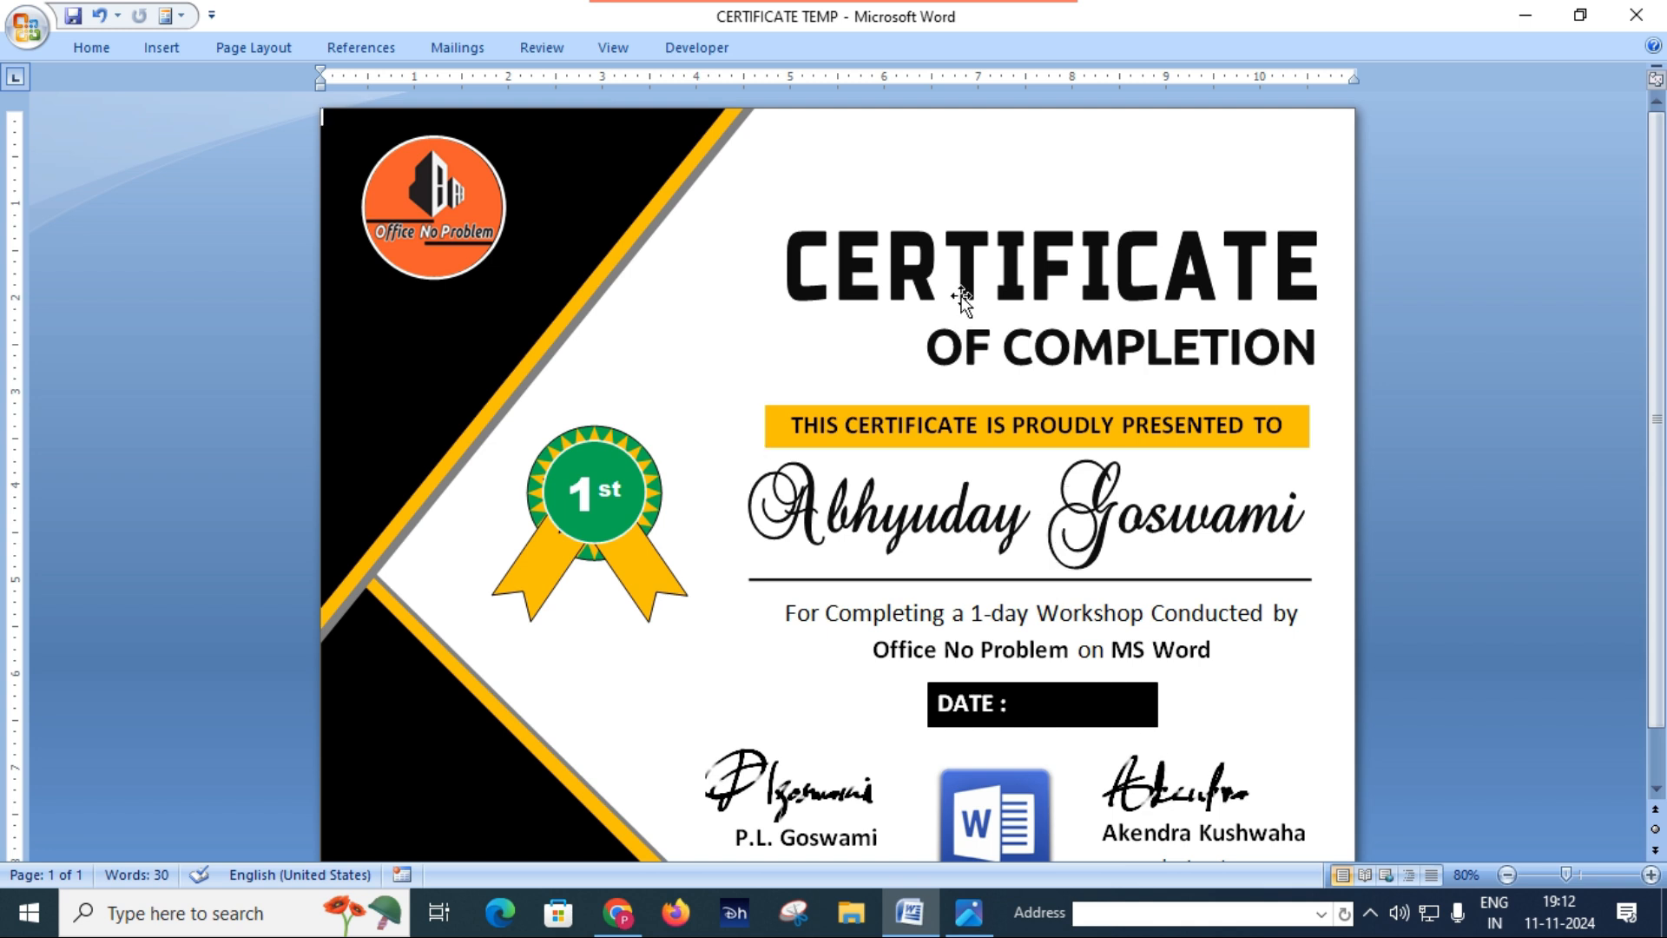
pyautogui.click(965, 259)
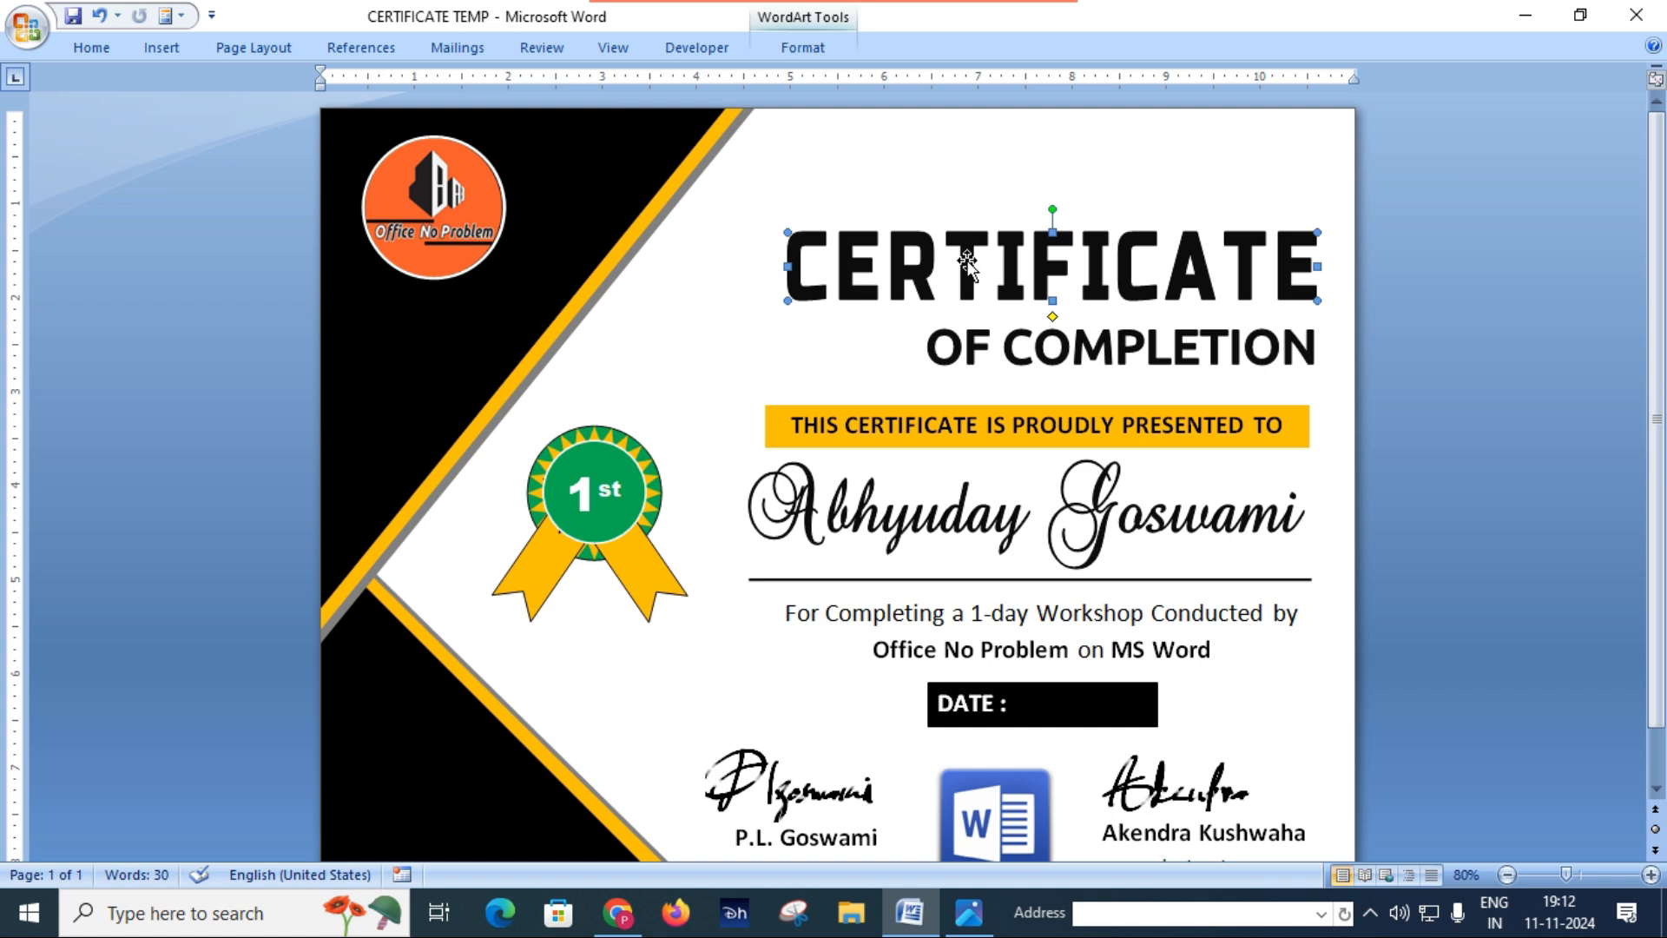
pyautogui.press('Up')
pyautogui.press('Up')
pyautogui.press('Up')
pyautogui.press('Up')
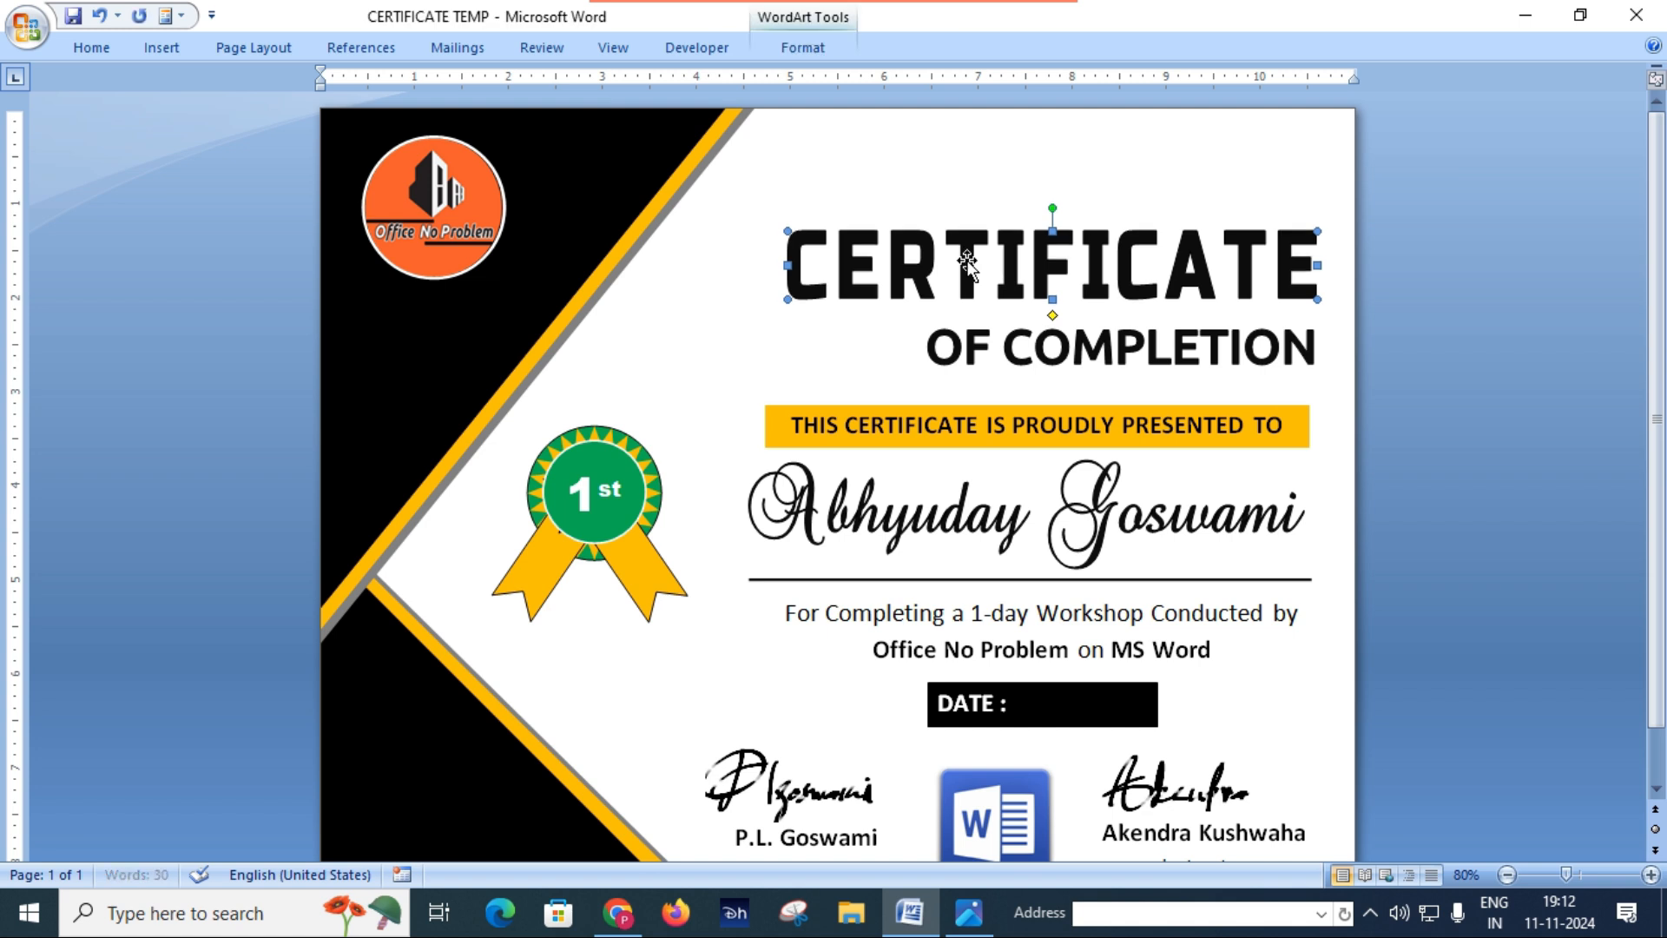